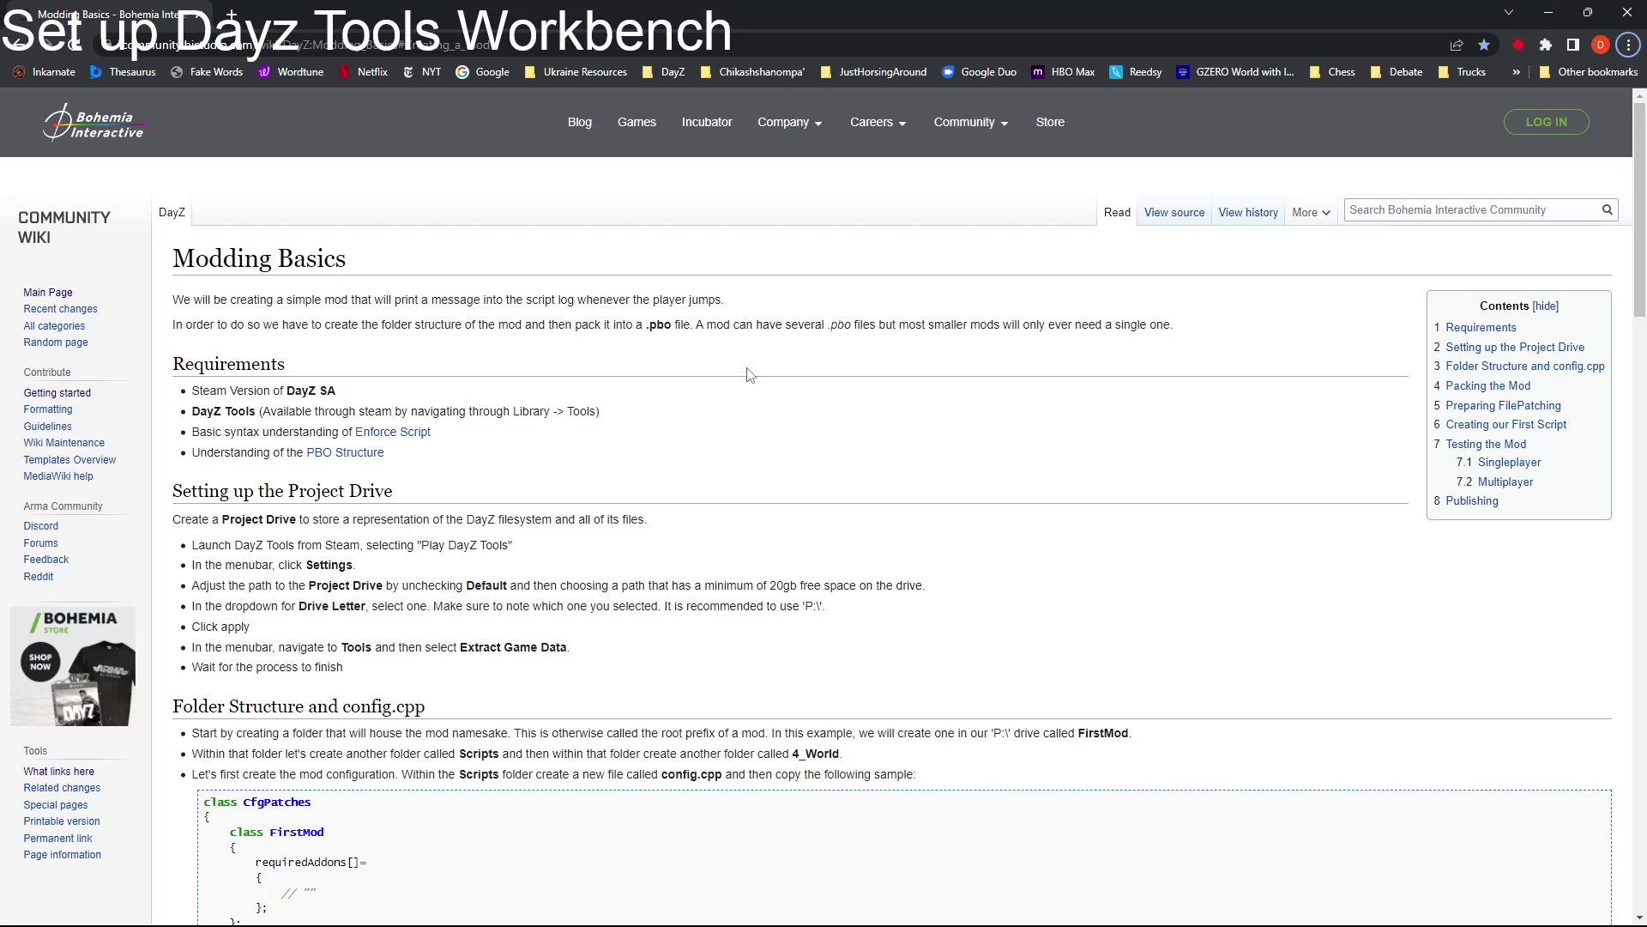
Step: Review the project drive setup instructions, launch DayZ Tools and open its settings
scroll(681, 327, down, 2)
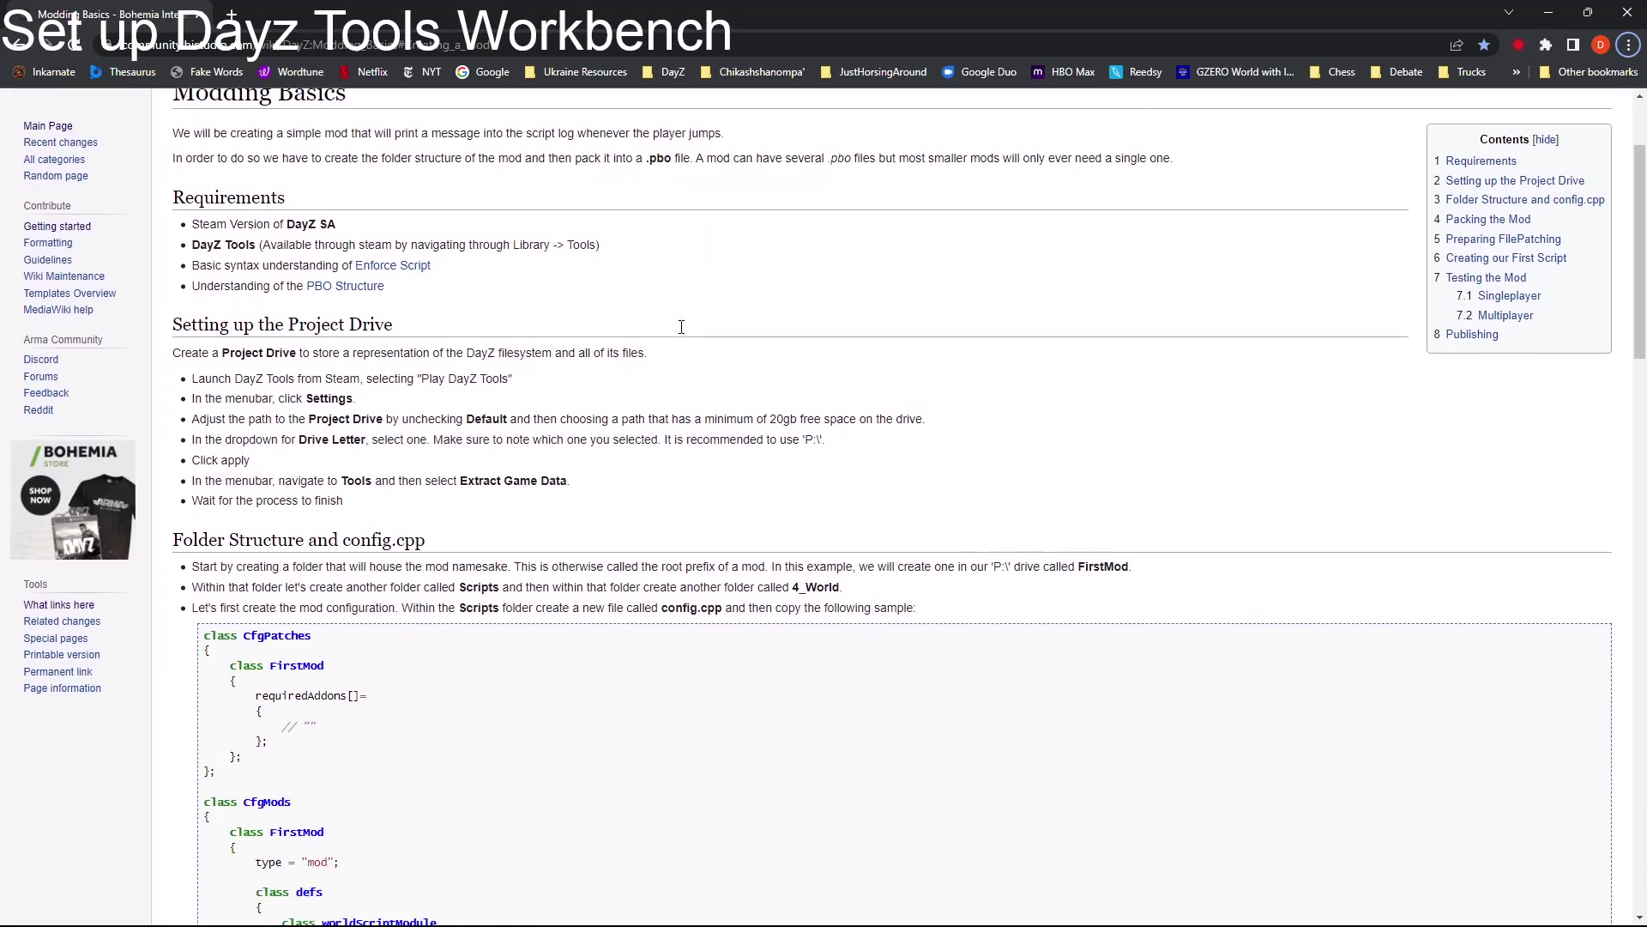
scroll(681, 327, down, 2)
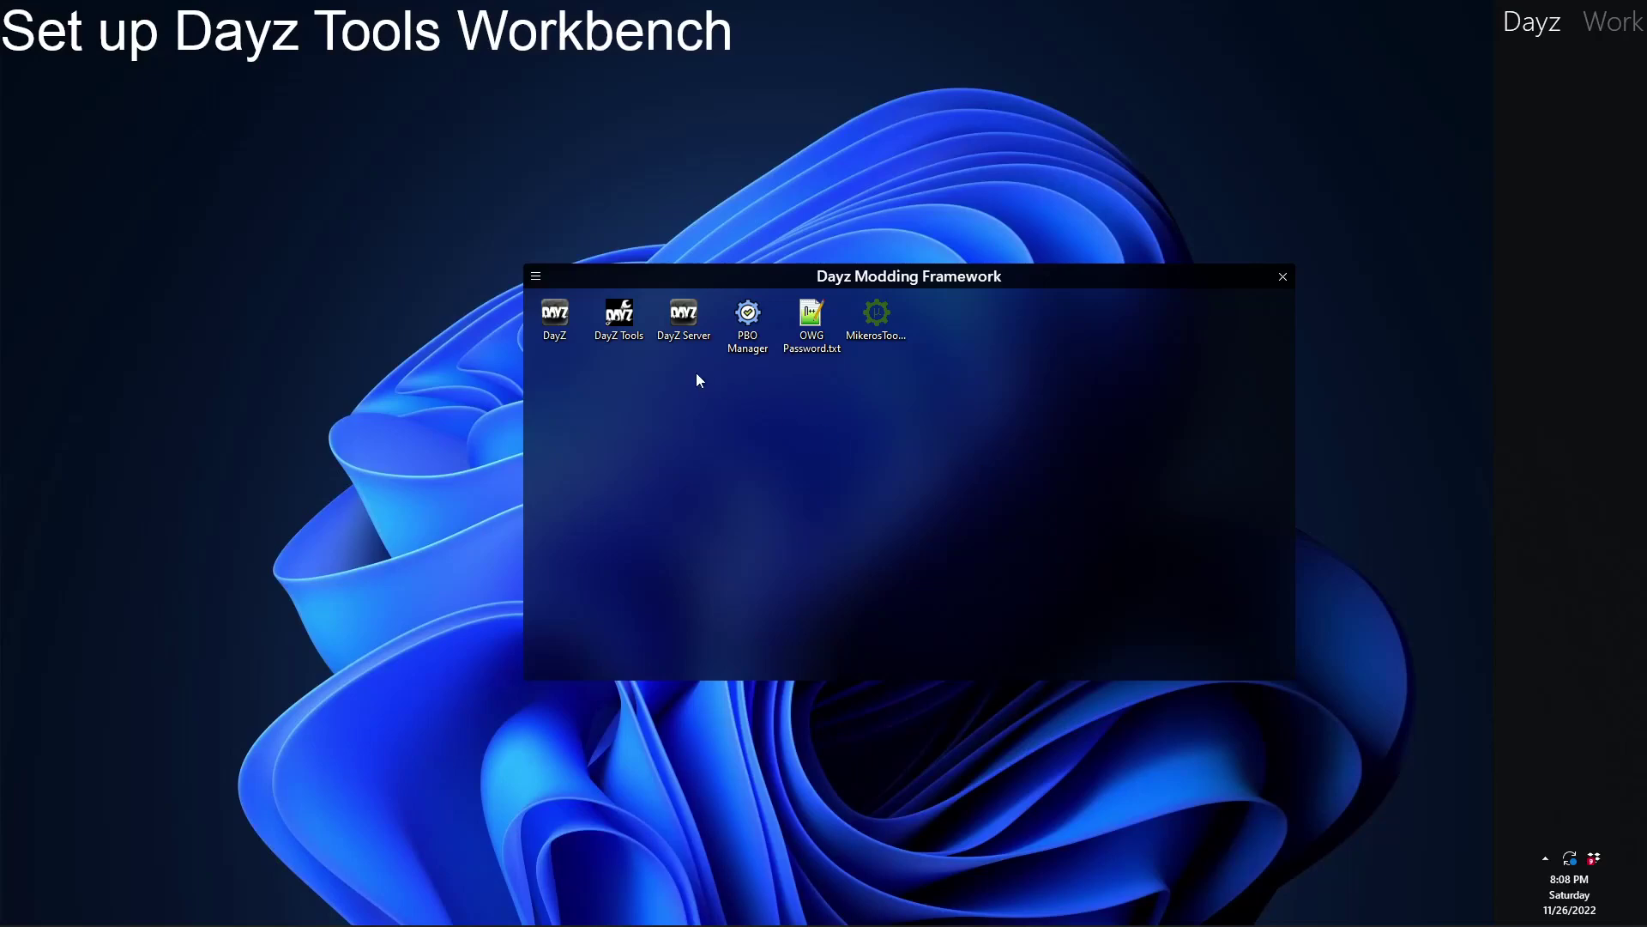
double_click(618, 316)
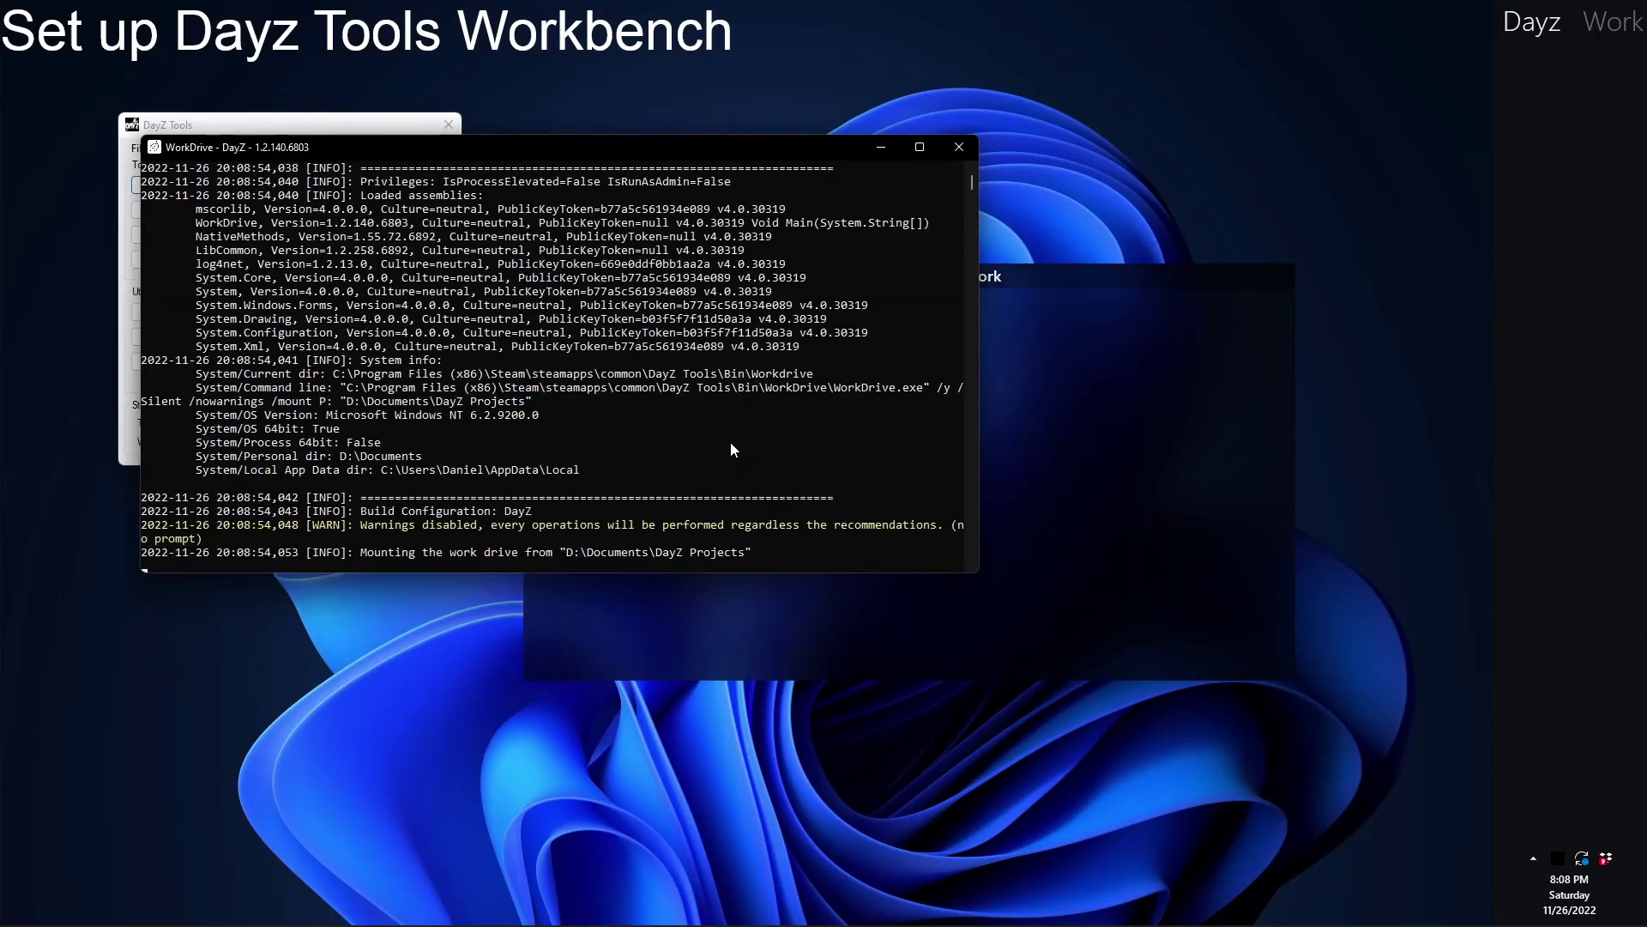
click(783, 597)
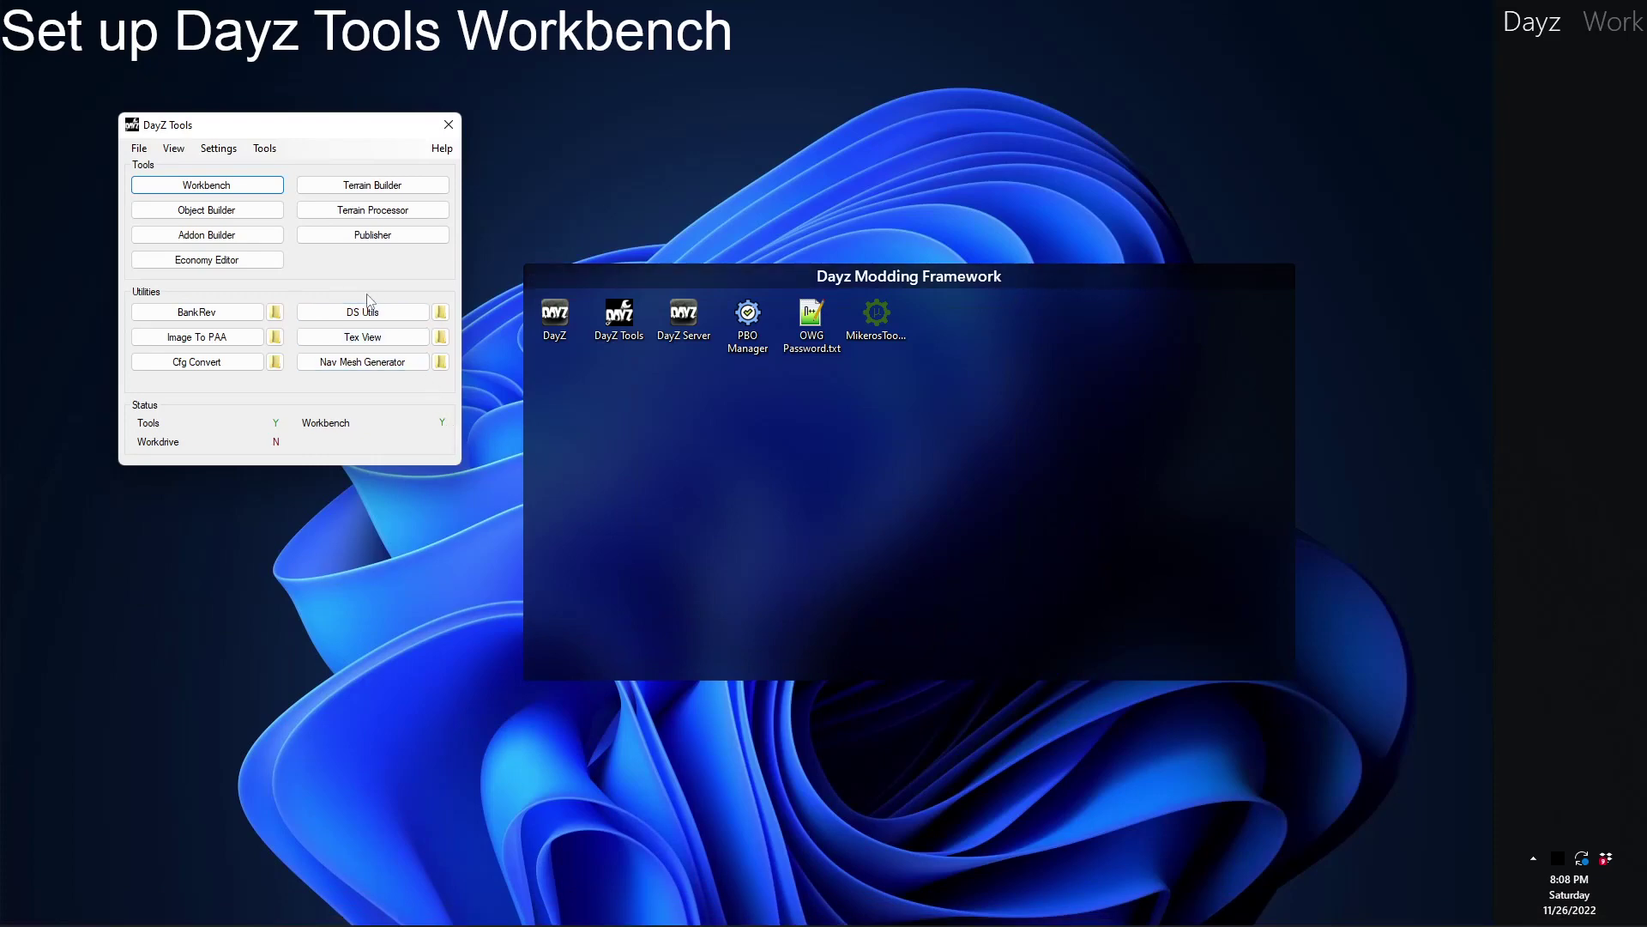
click(209, 151)
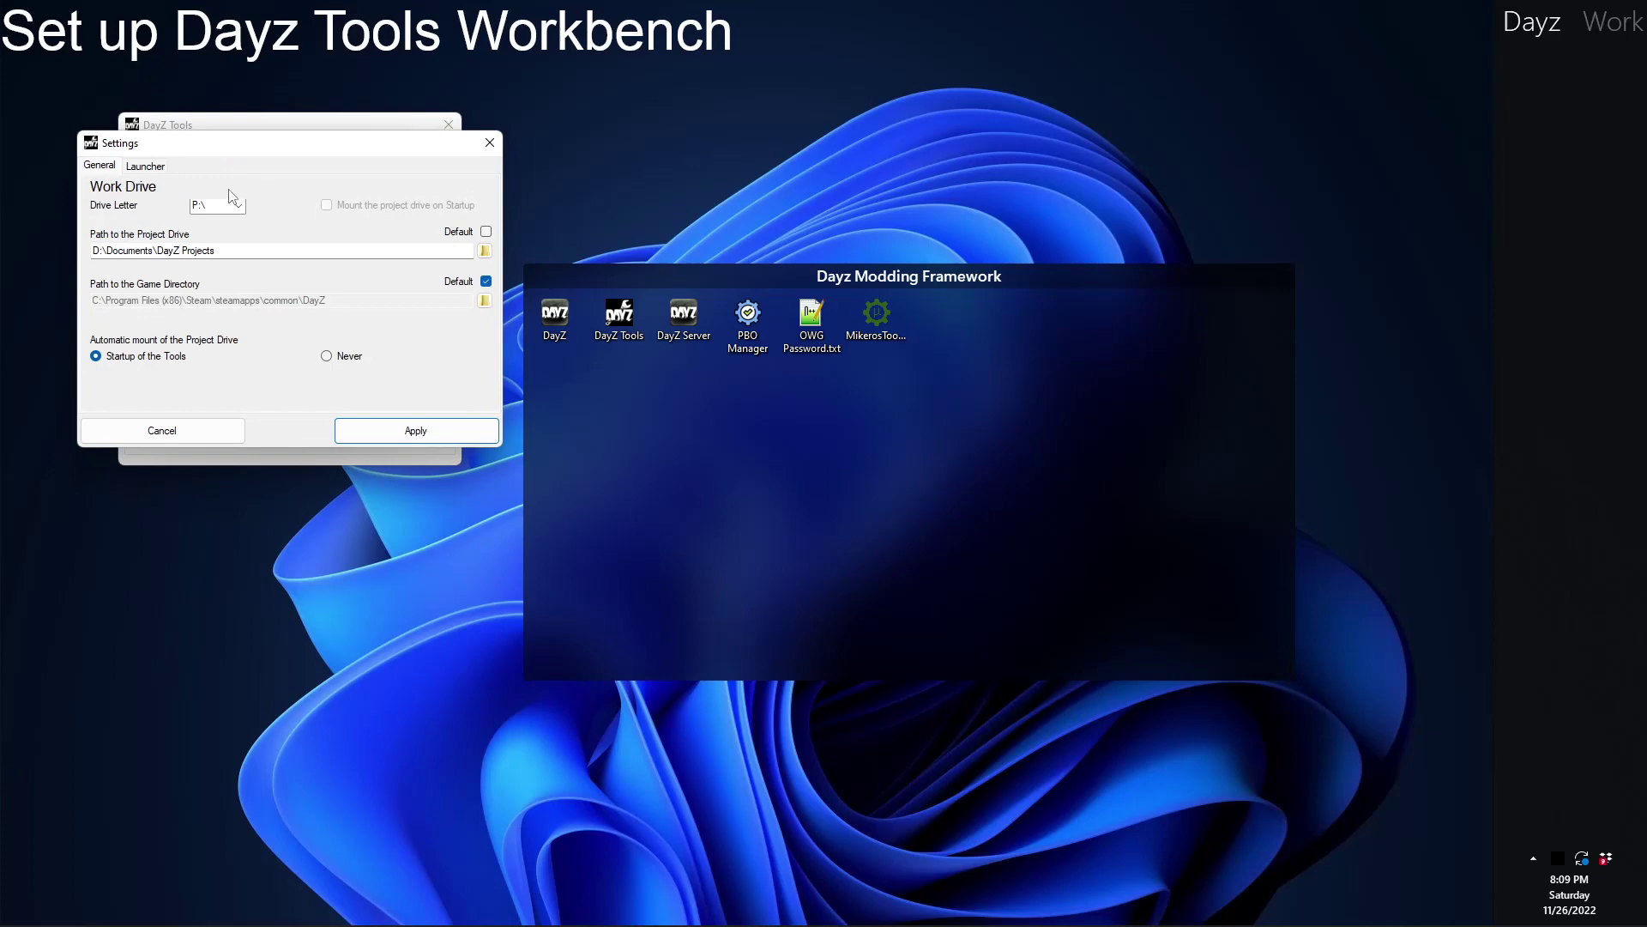
Step: Set a non-default project drive path to a new folder named Dayz Projects on the Steam (S:) drive
click(487, 232)
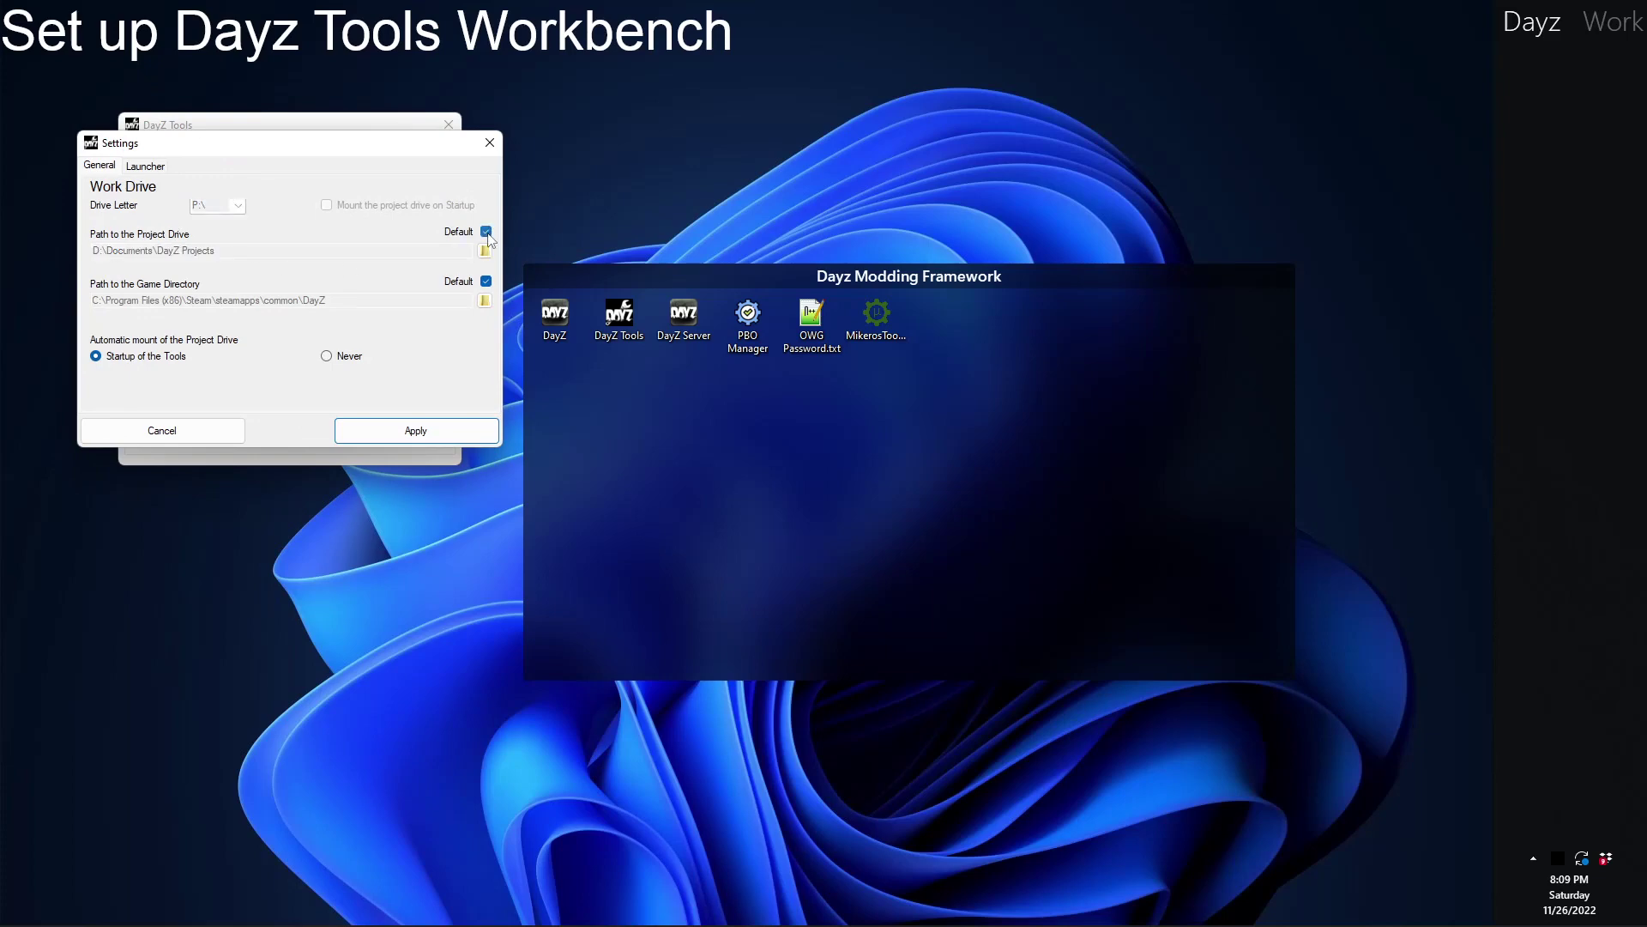
click(486, 232)
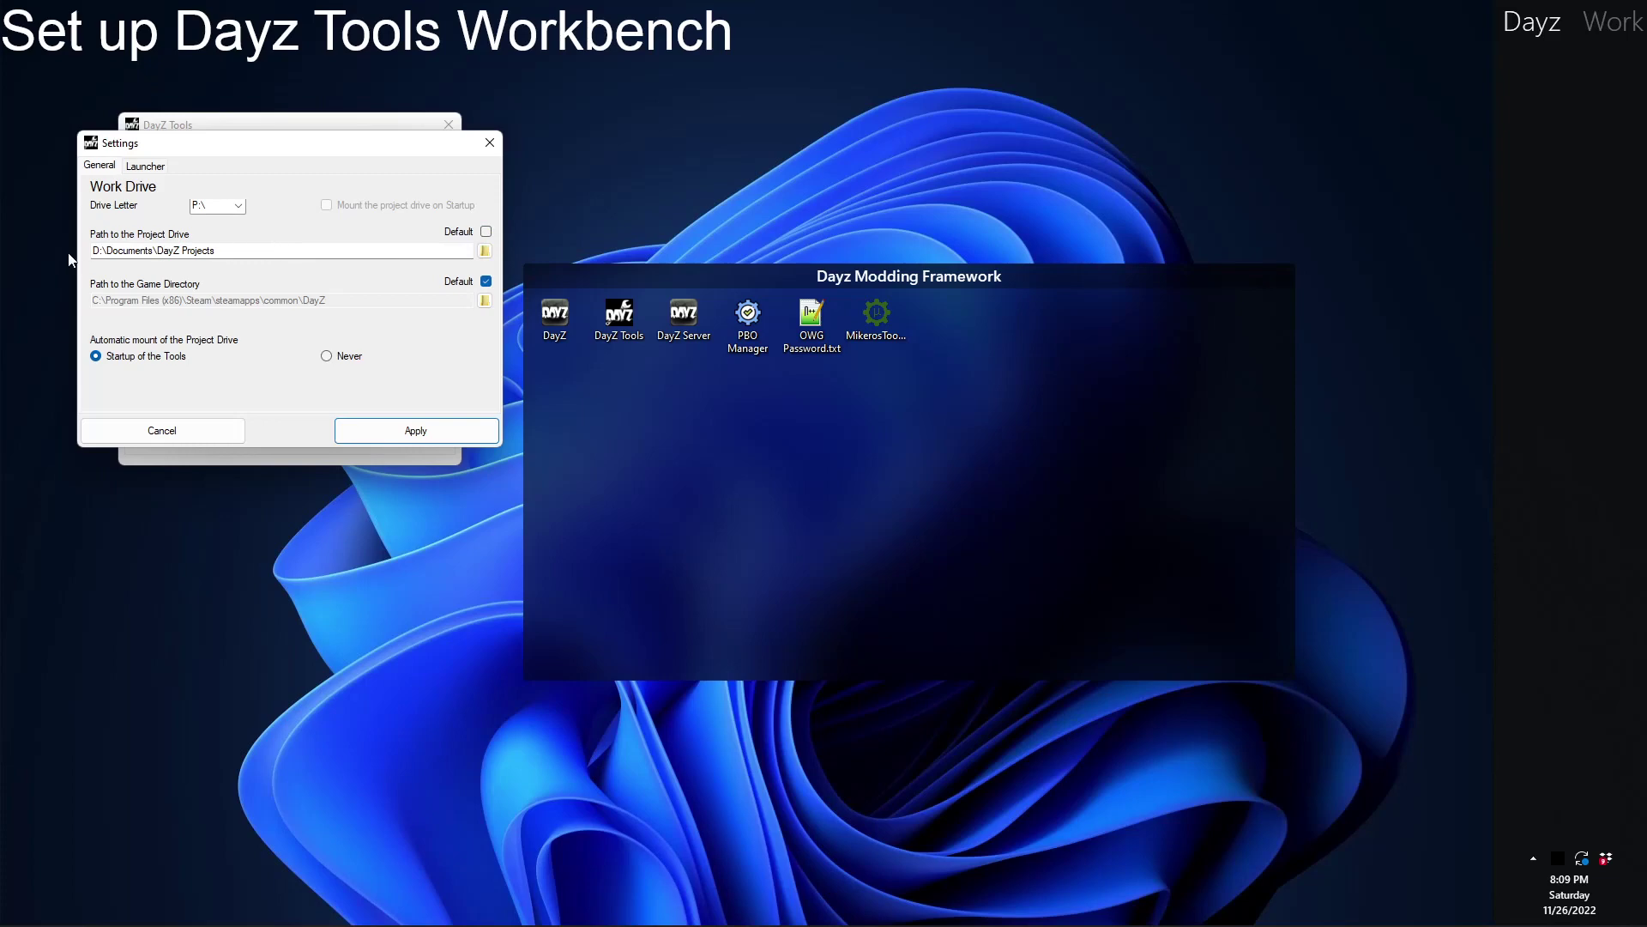
click(483, 252)
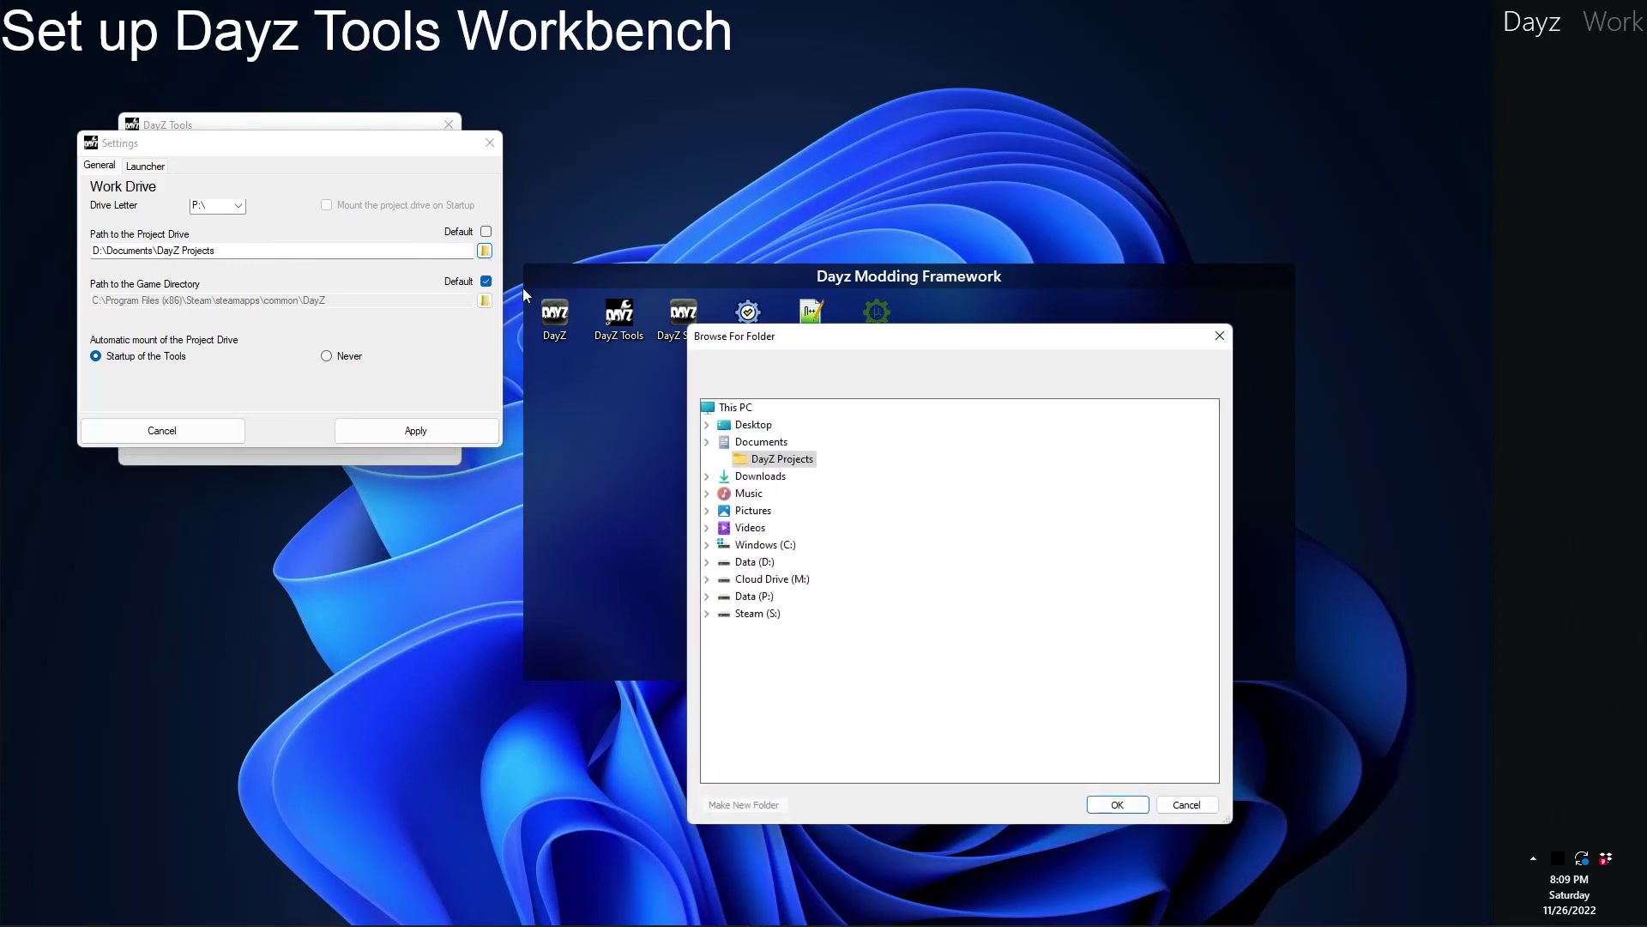
click(708, 617)
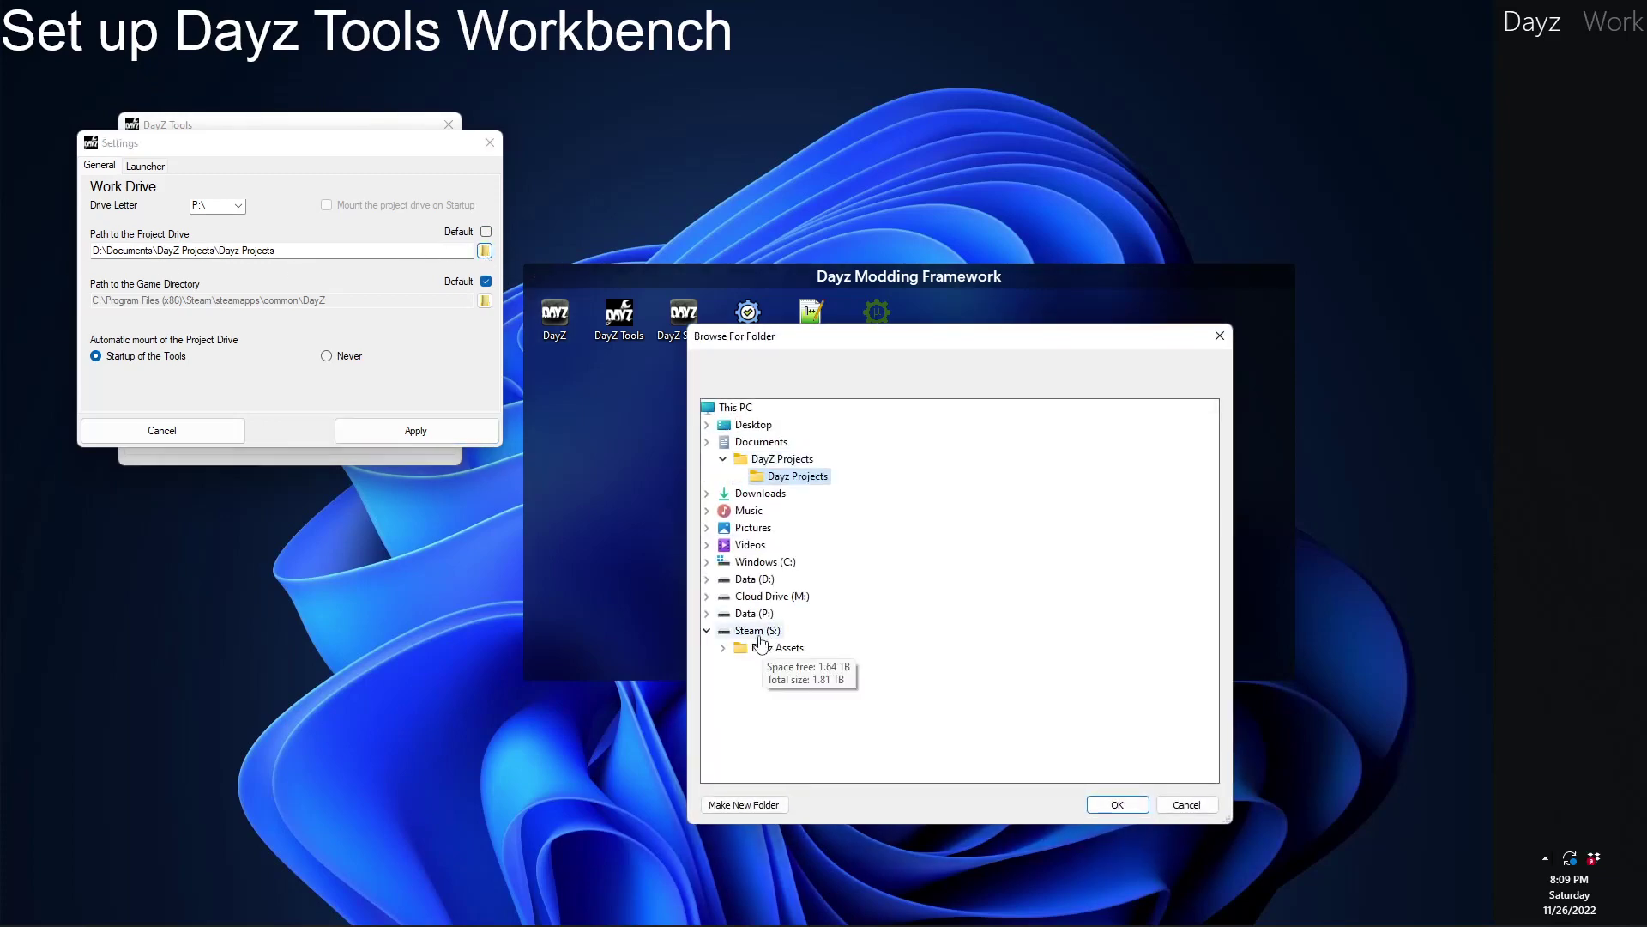
click(755, 633)
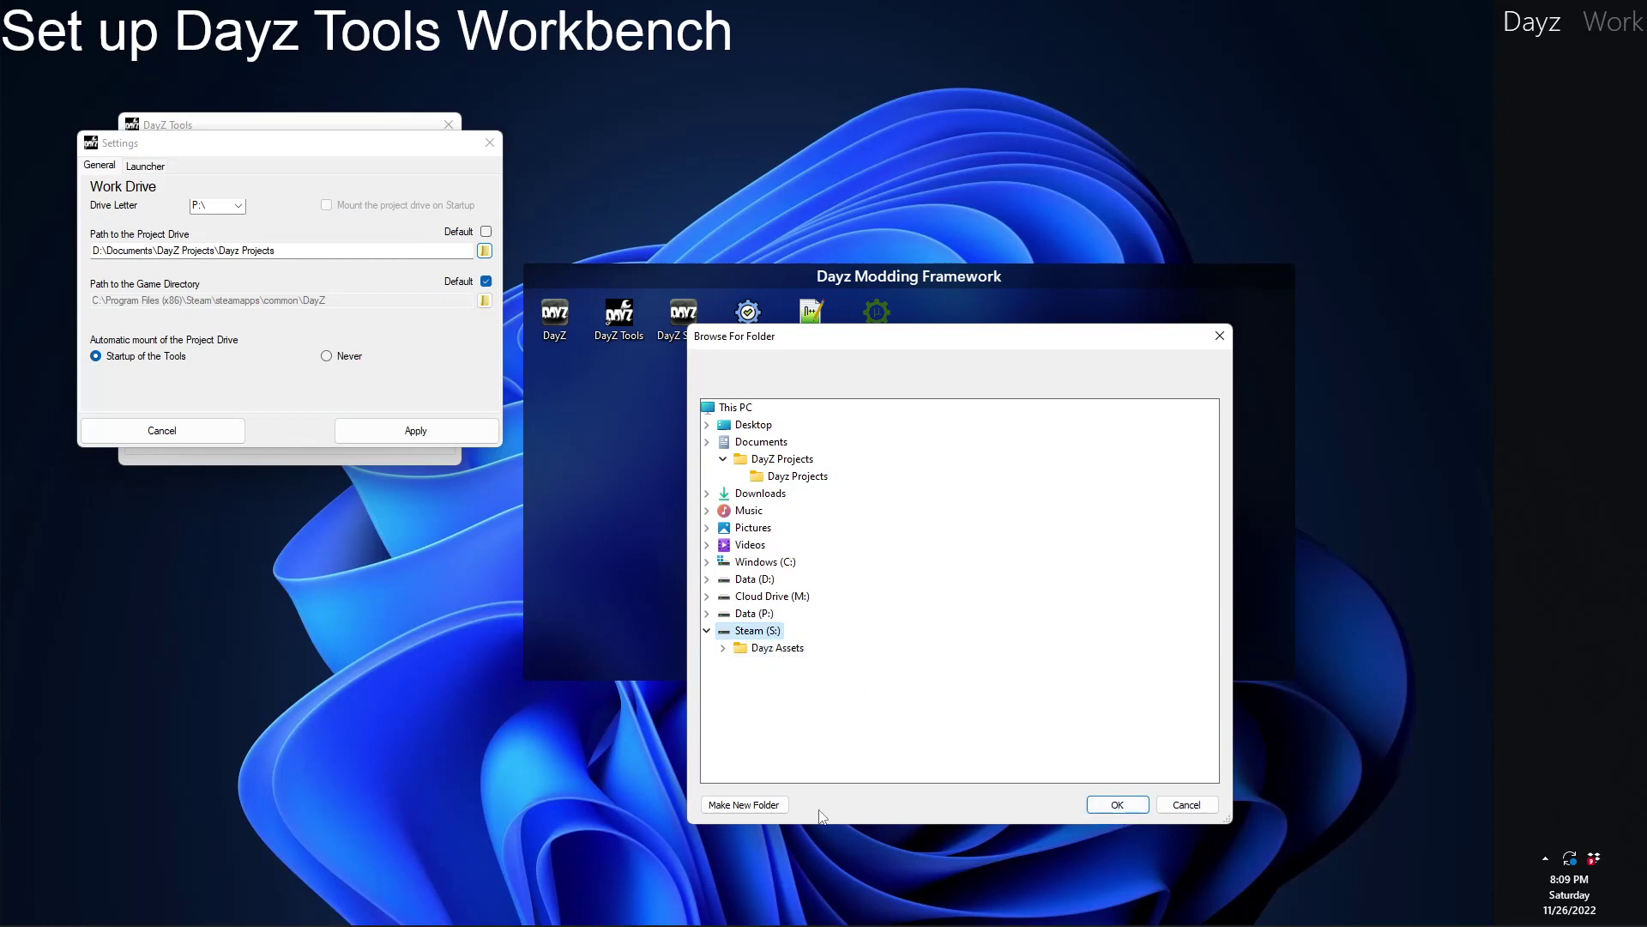
click(761, 805)
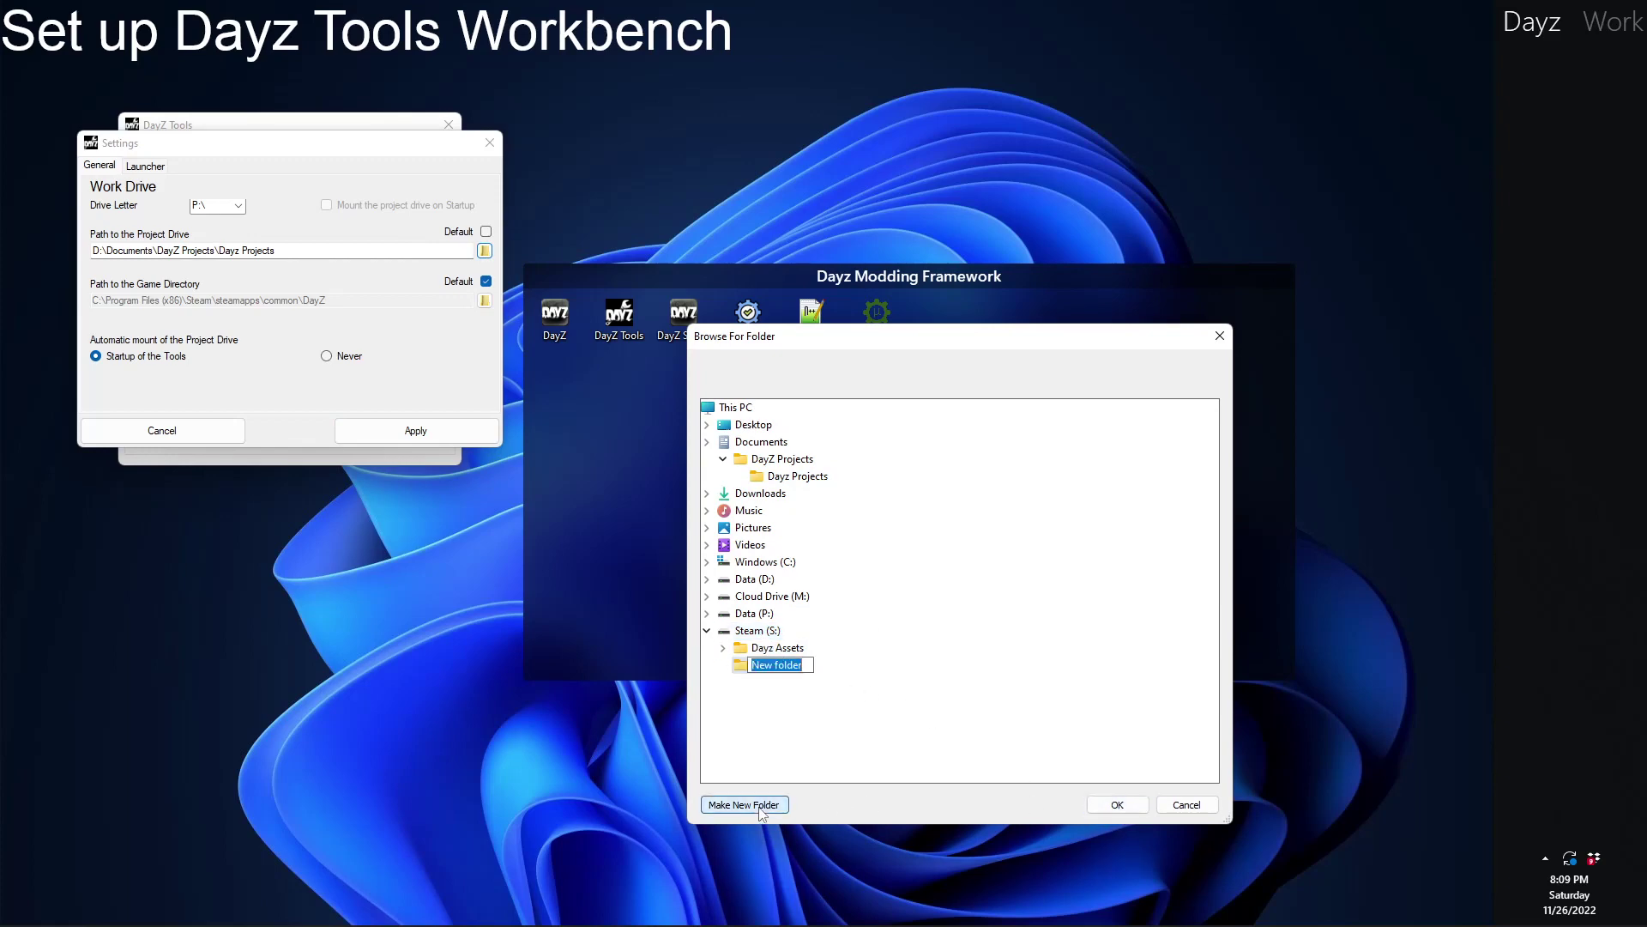
text(Dayz Projects)
key(Return)
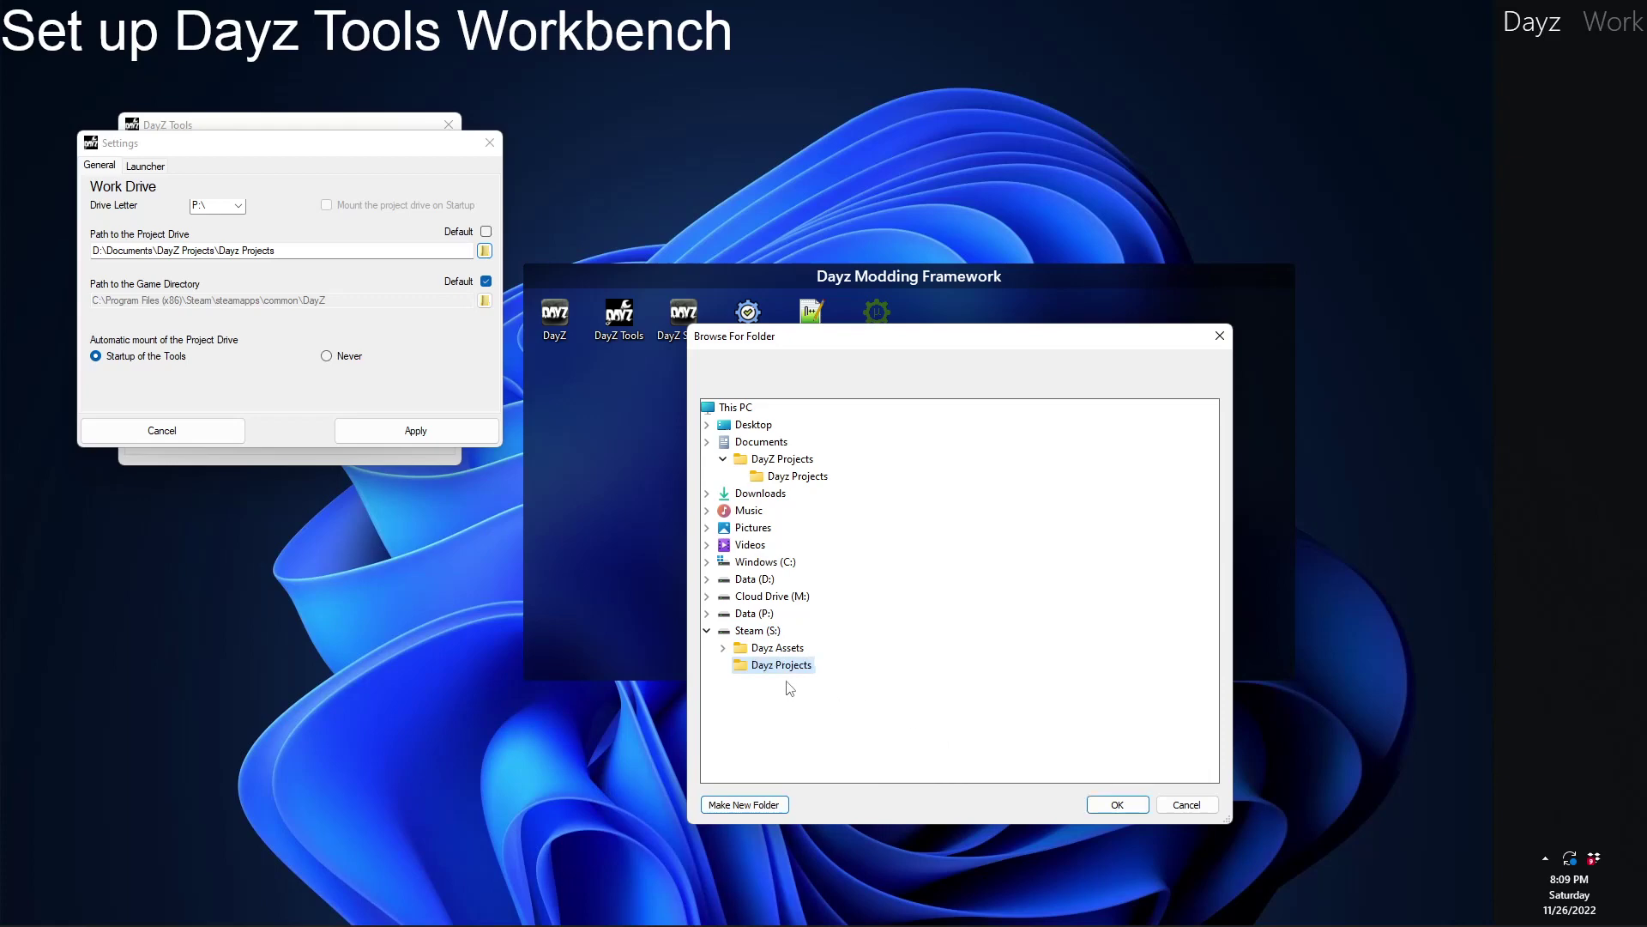
click(1116, 805)
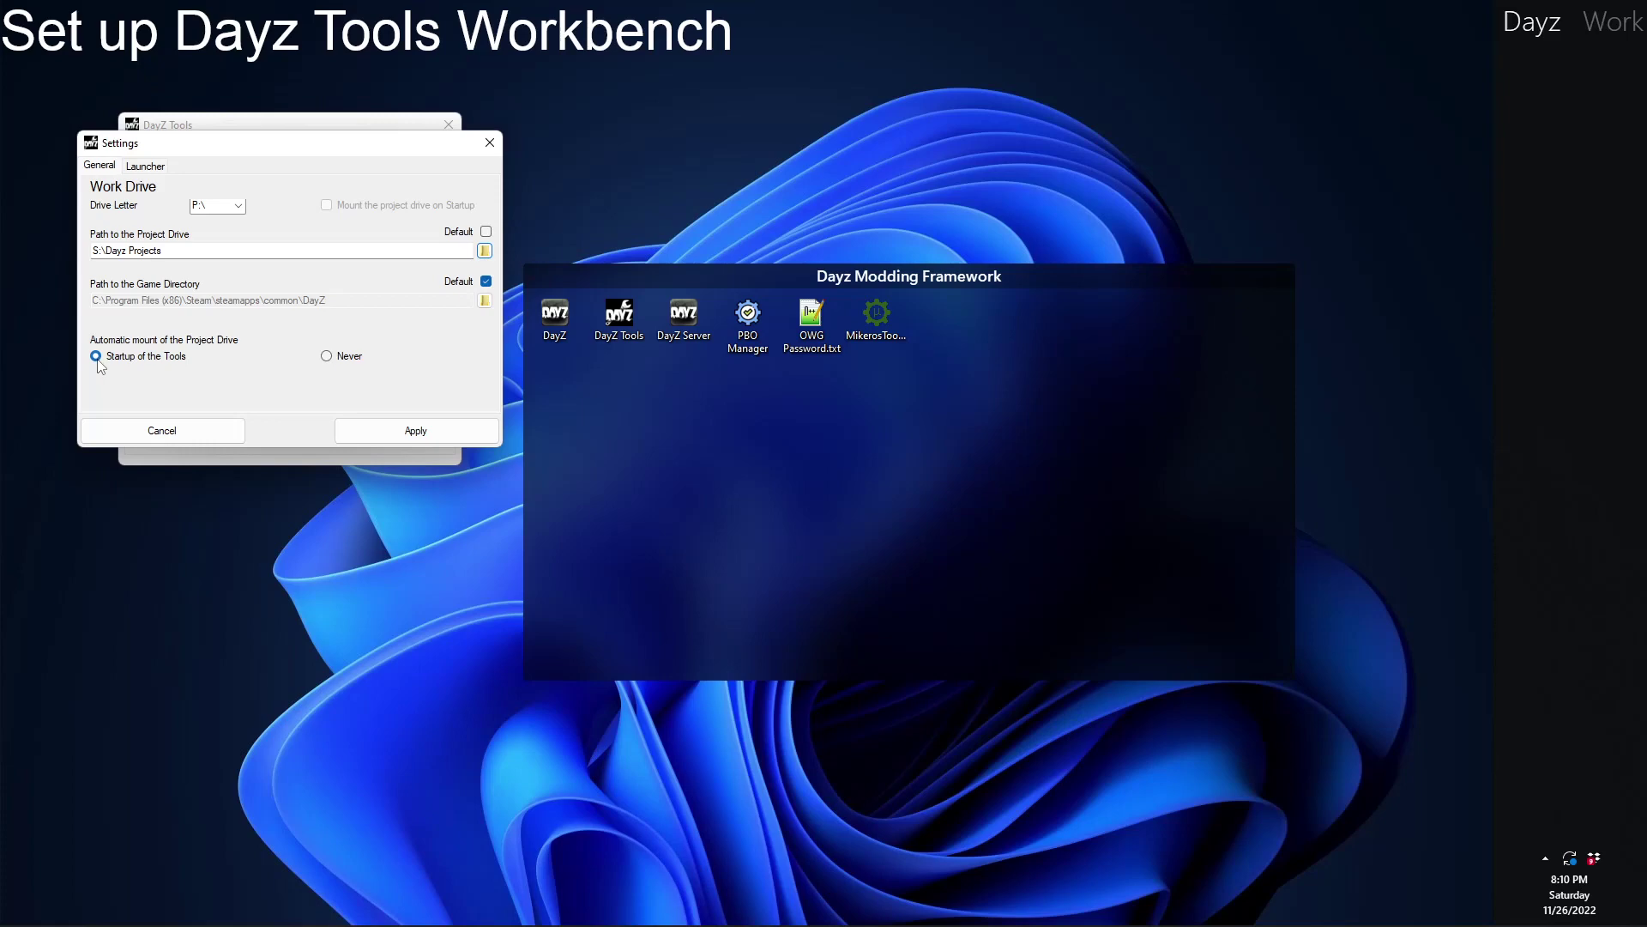
Step: Apply the settings, restart the DayZ Tools launcher and allow Work Drive to make changes to the device
click(410, 435)
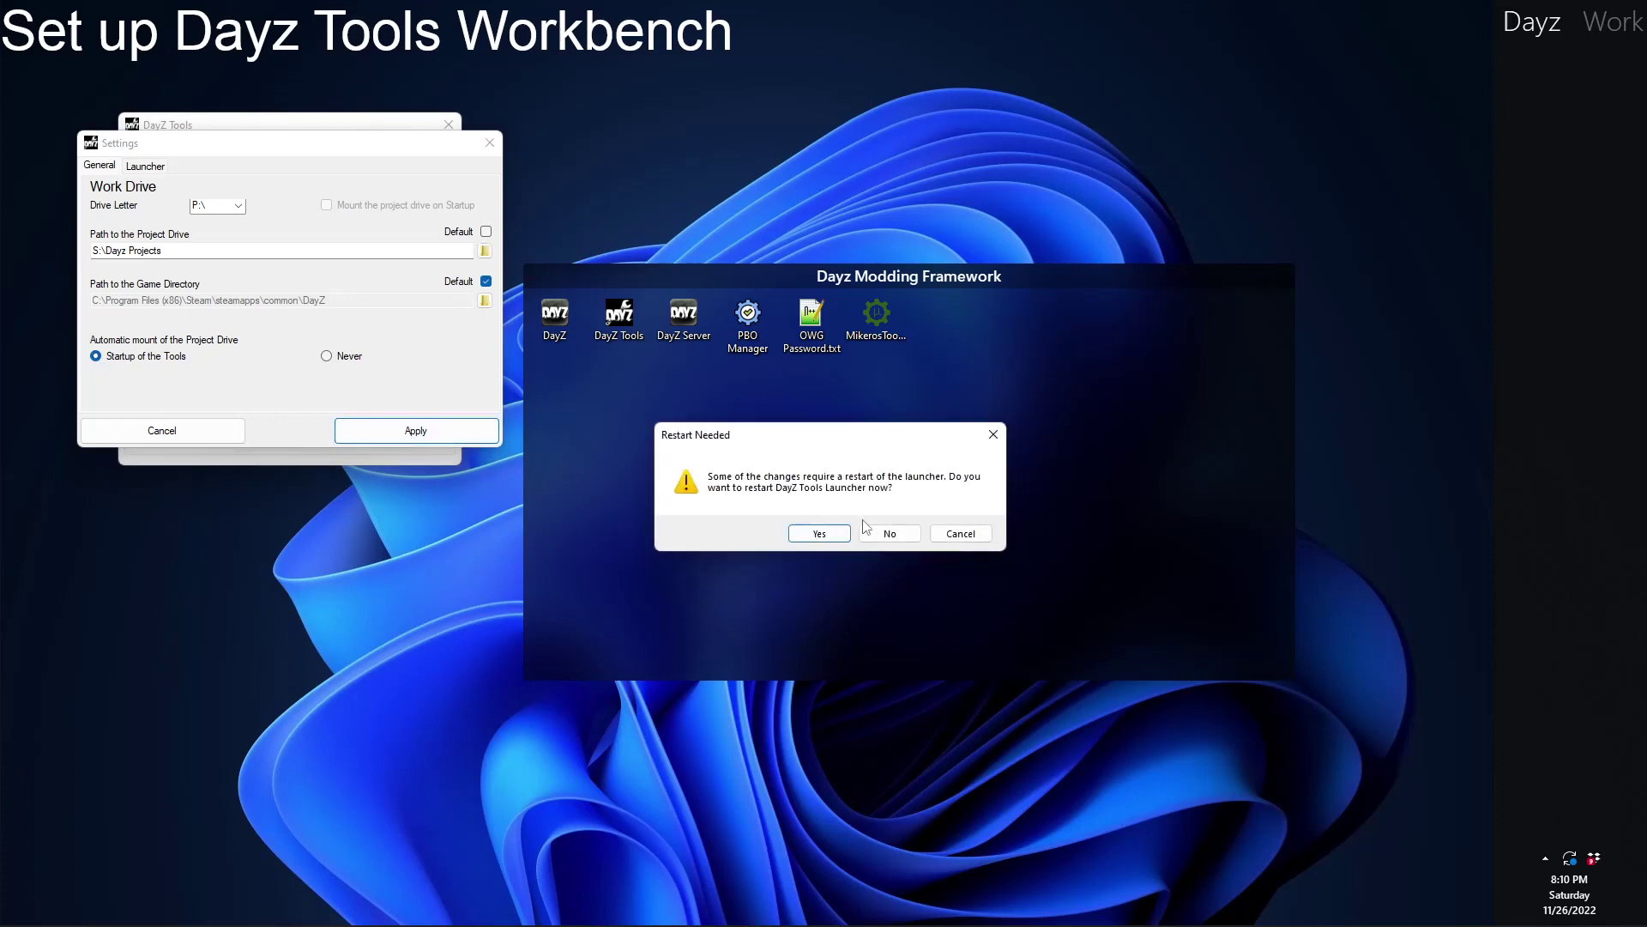
click(820, 534)
double_click(617, 319)
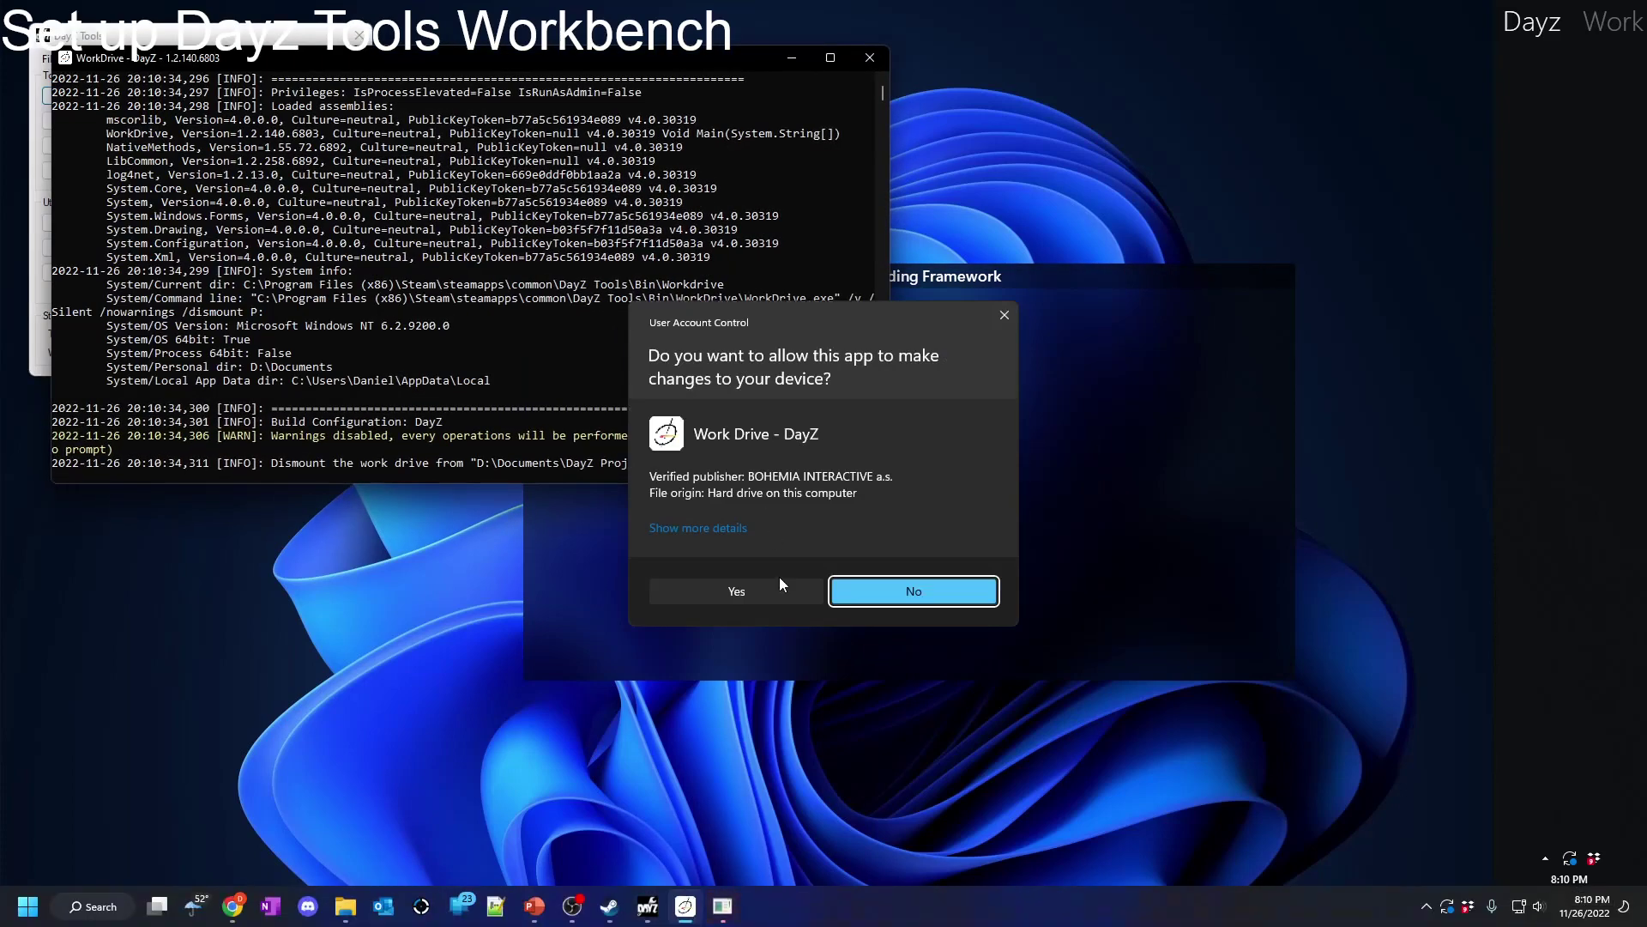
click(779, 585)
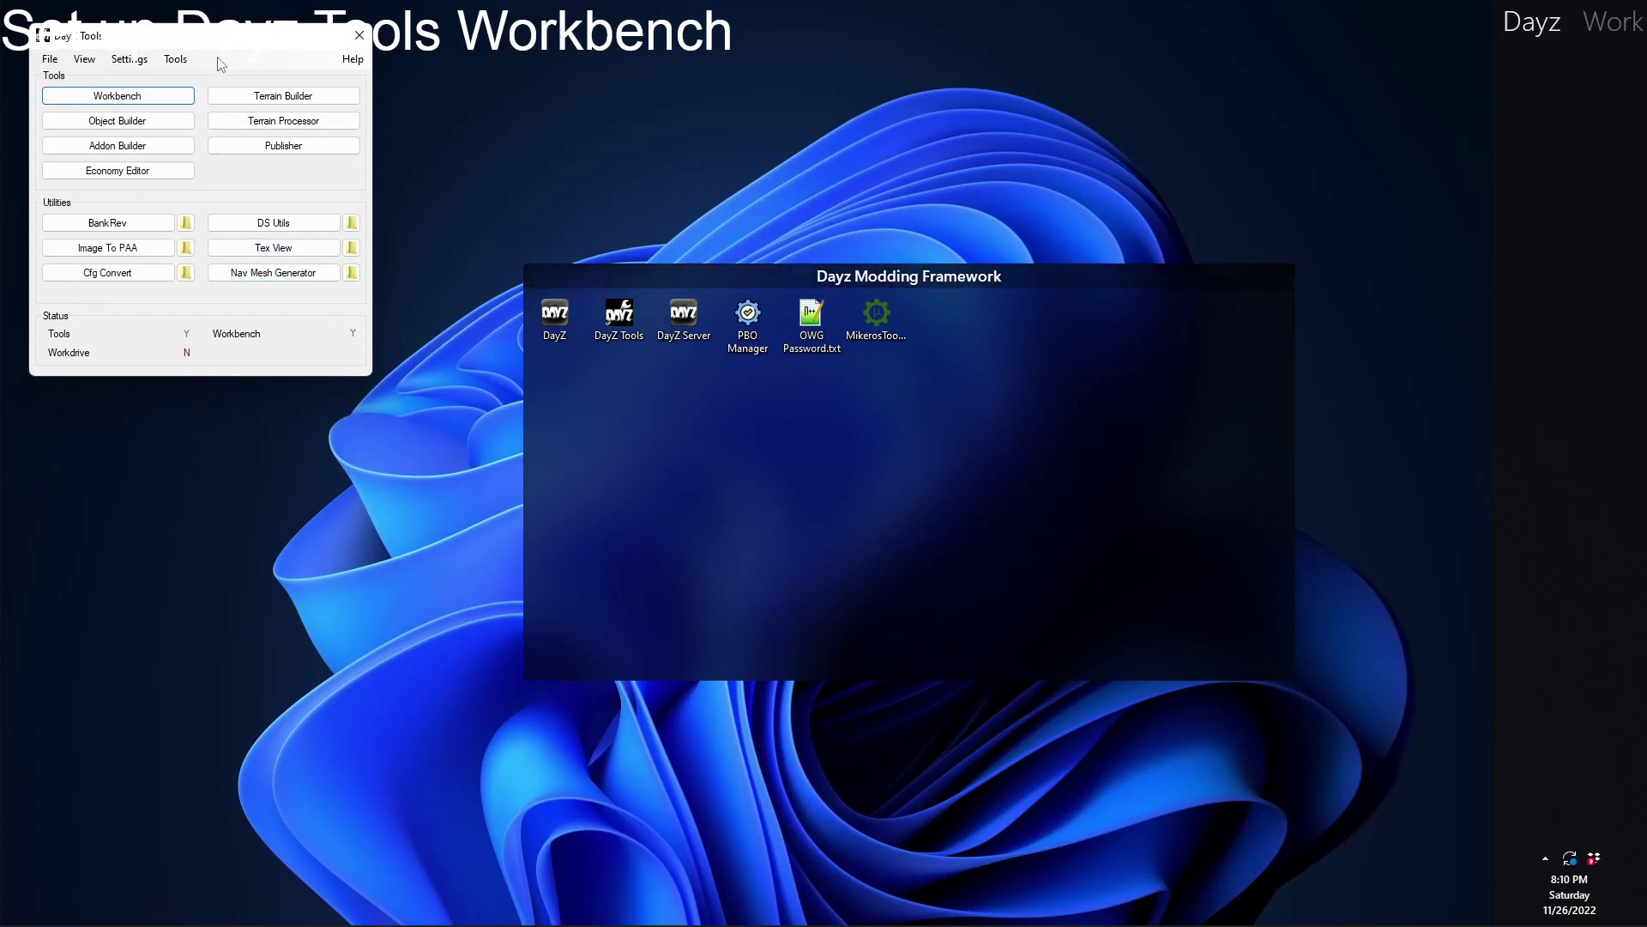
Step: Mount drive P and grant Work Drive permission to make changes
click(184, 61)
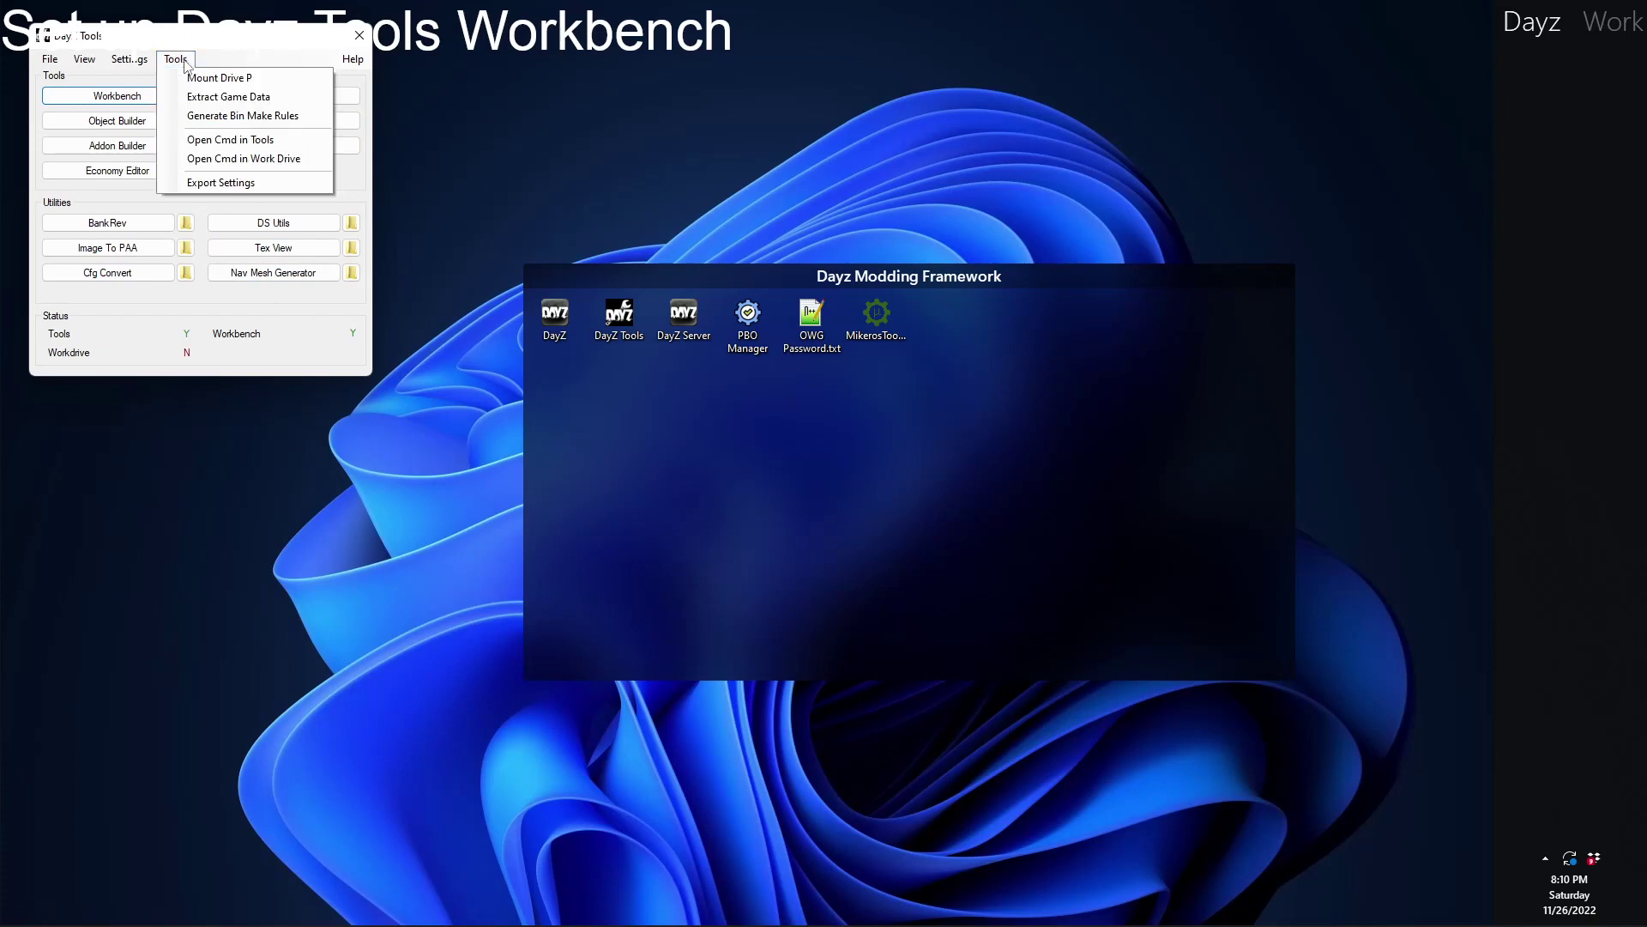
click(286, 90)
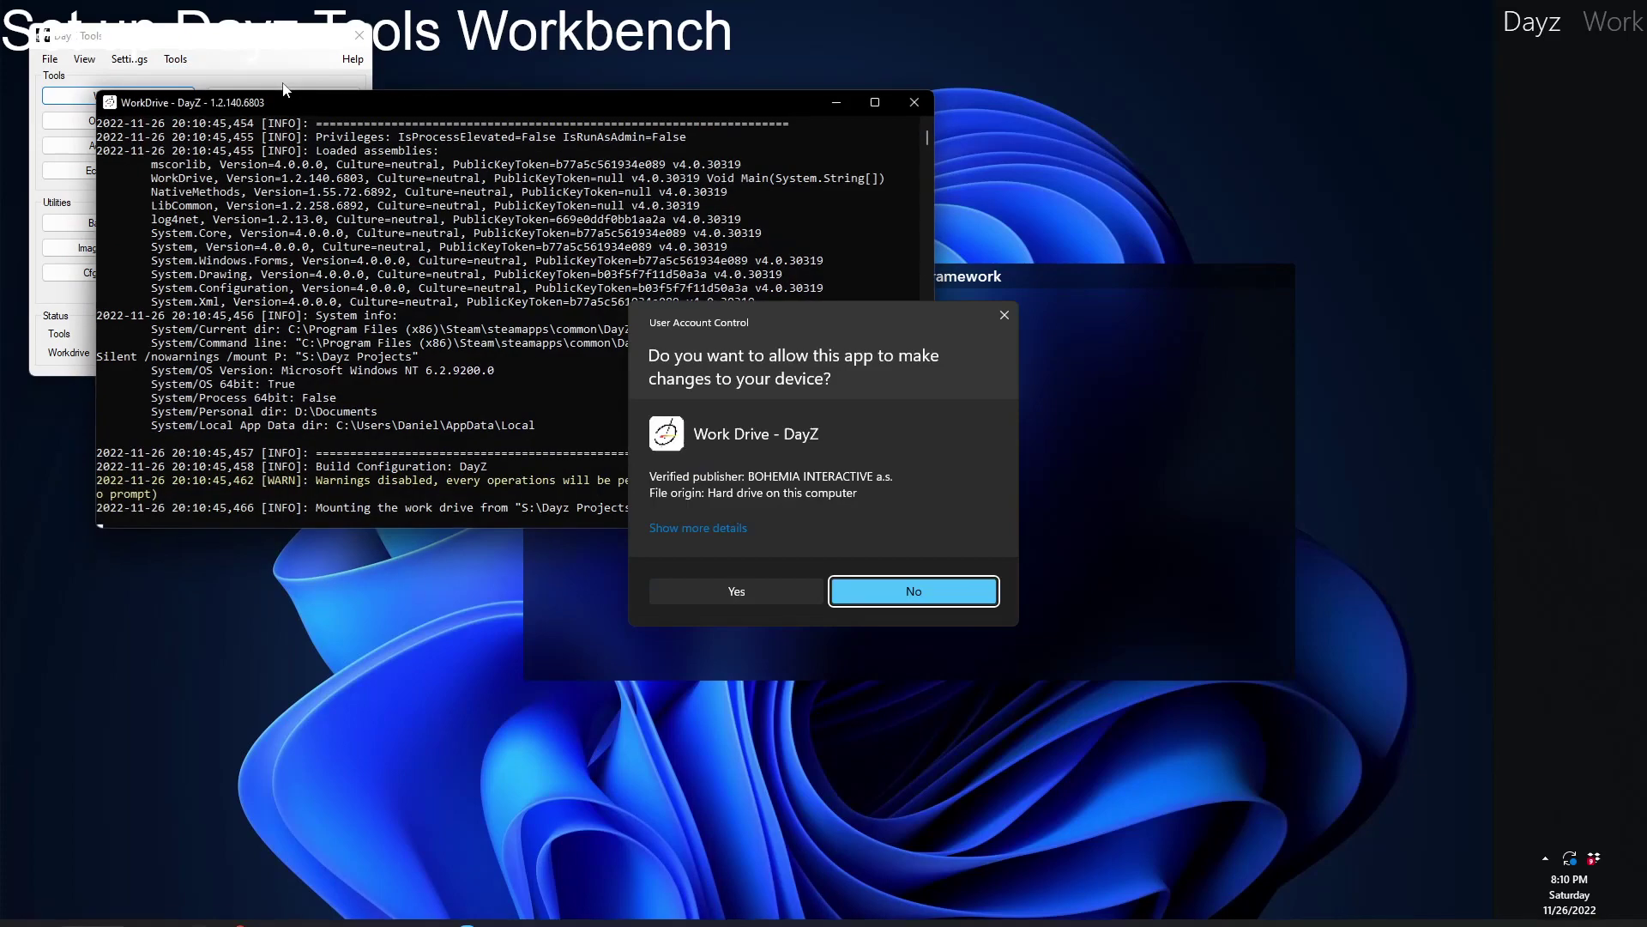
click(741, 592)
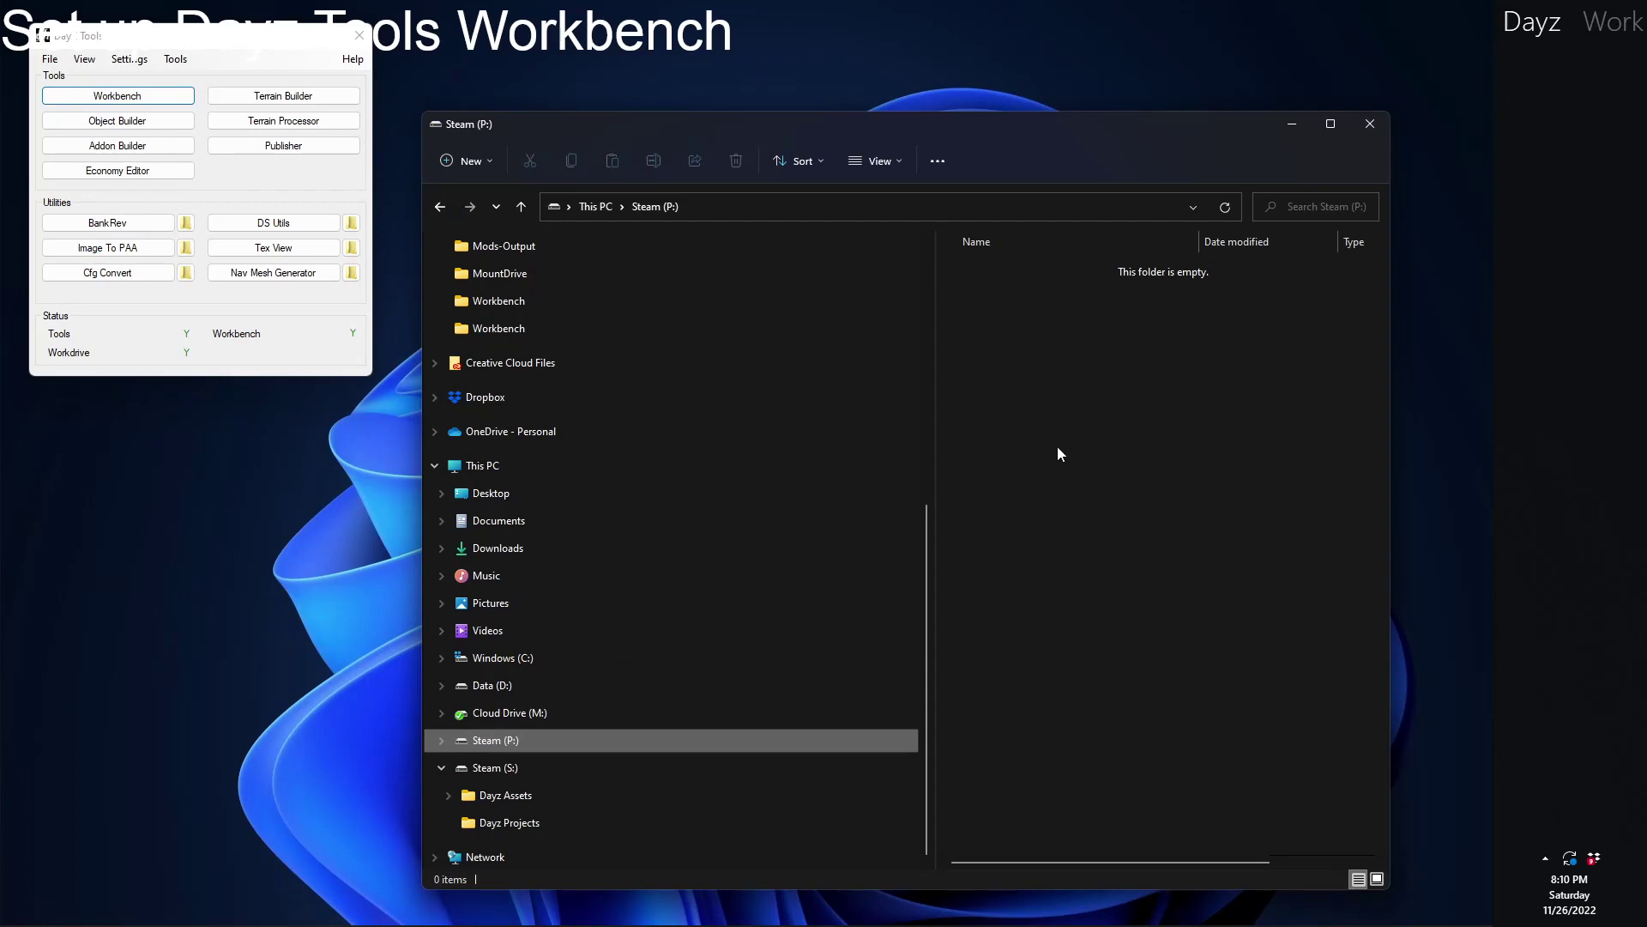
Step: Extract the DayZ game data to S:\Dayz Projects
click(184, 65)
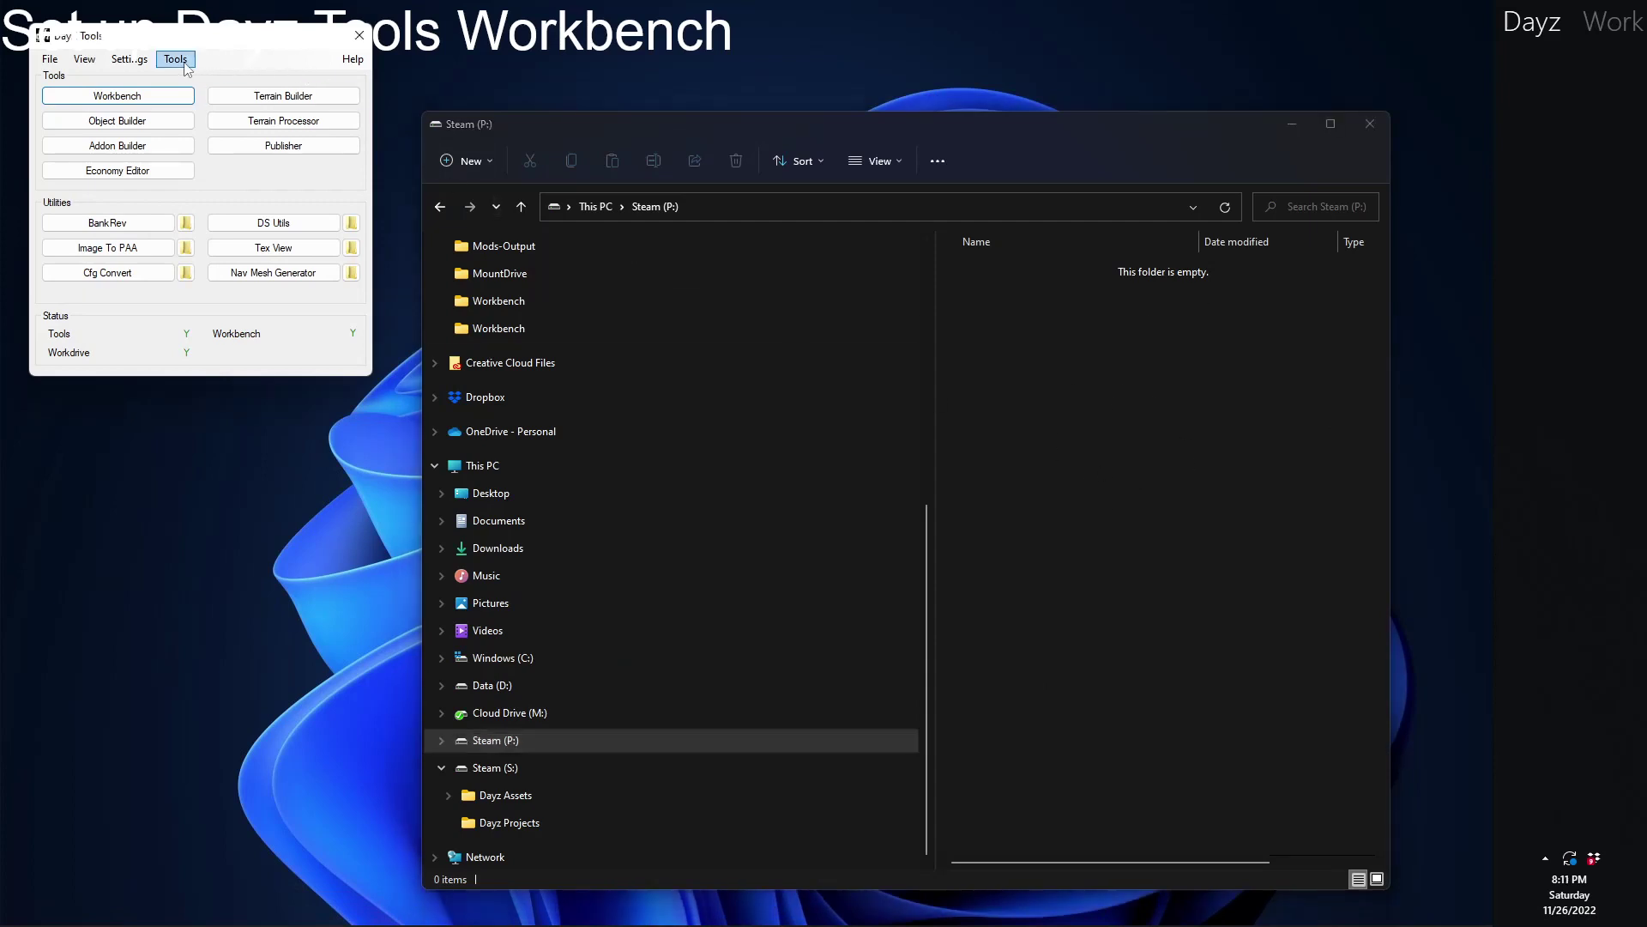
click(182, 65)
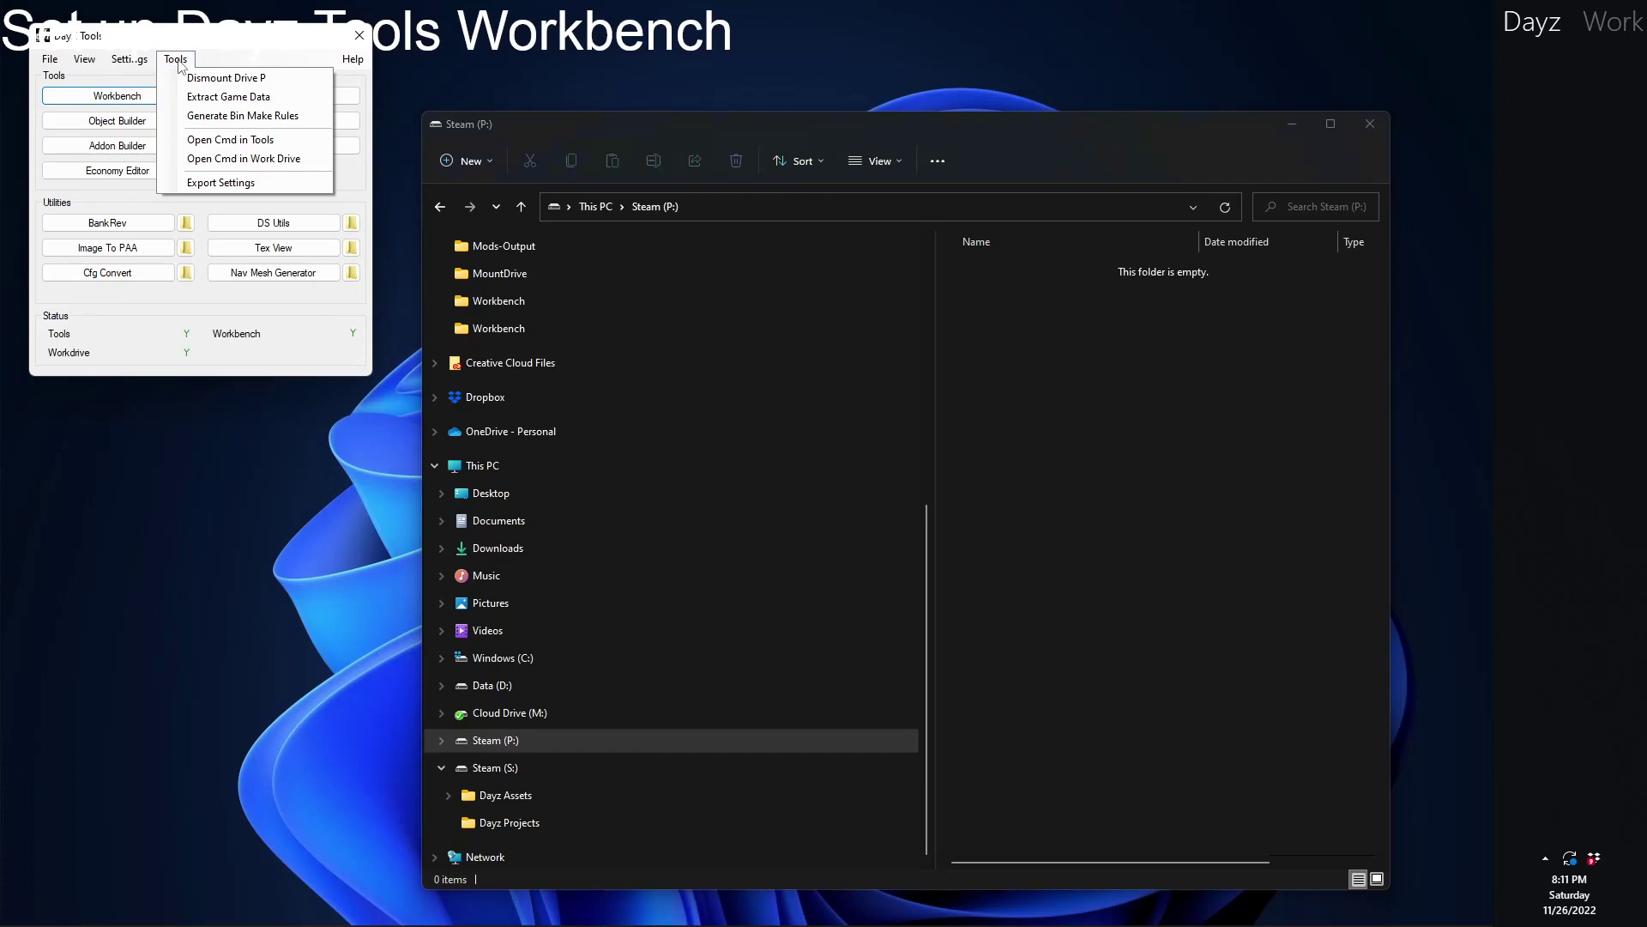
click(246, 98)
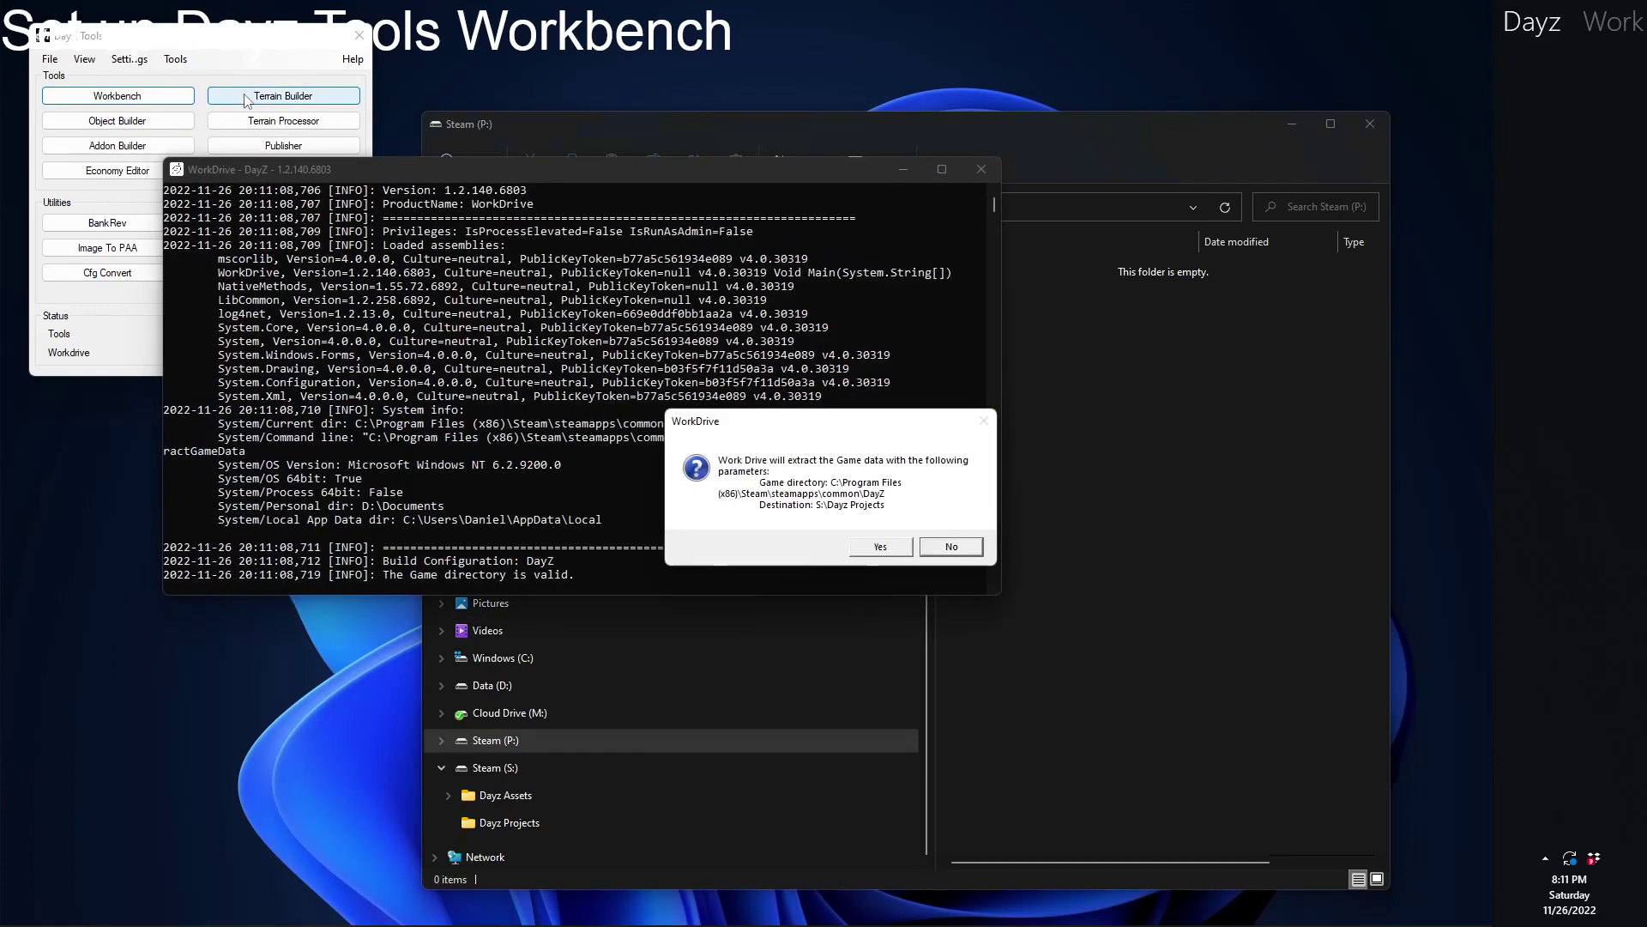
click(881, 549)
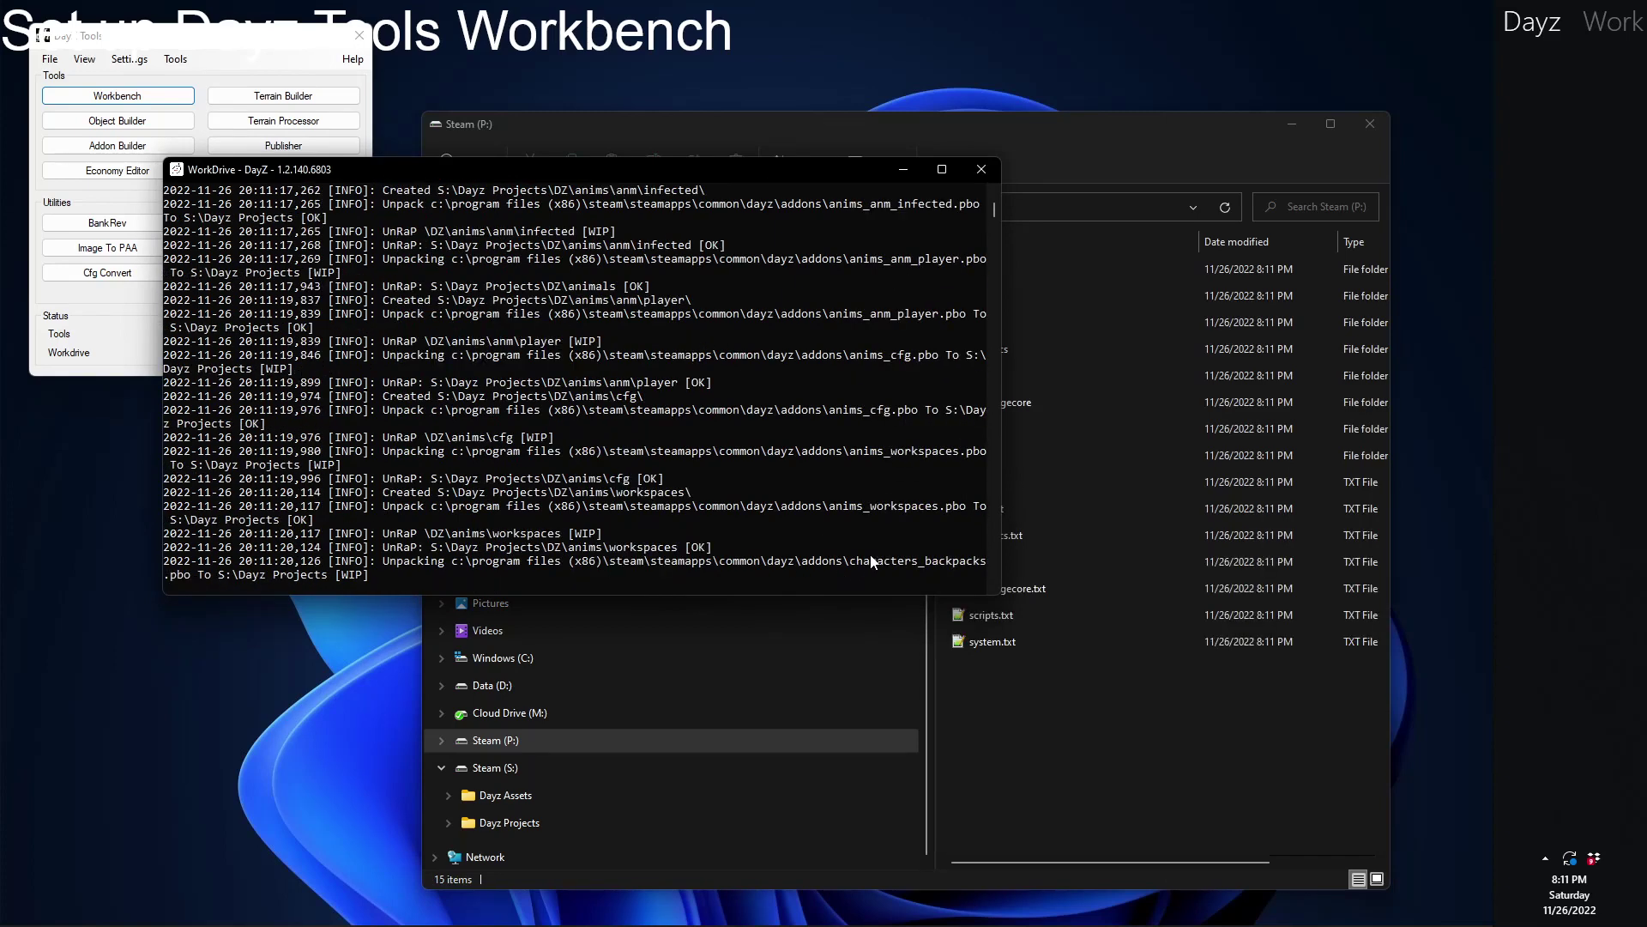
Step: Examine the code of dayzintroscene.c in the extracted scripts\5_mission folder on drive P, then close the file
drag(773, 172, 630, 323)
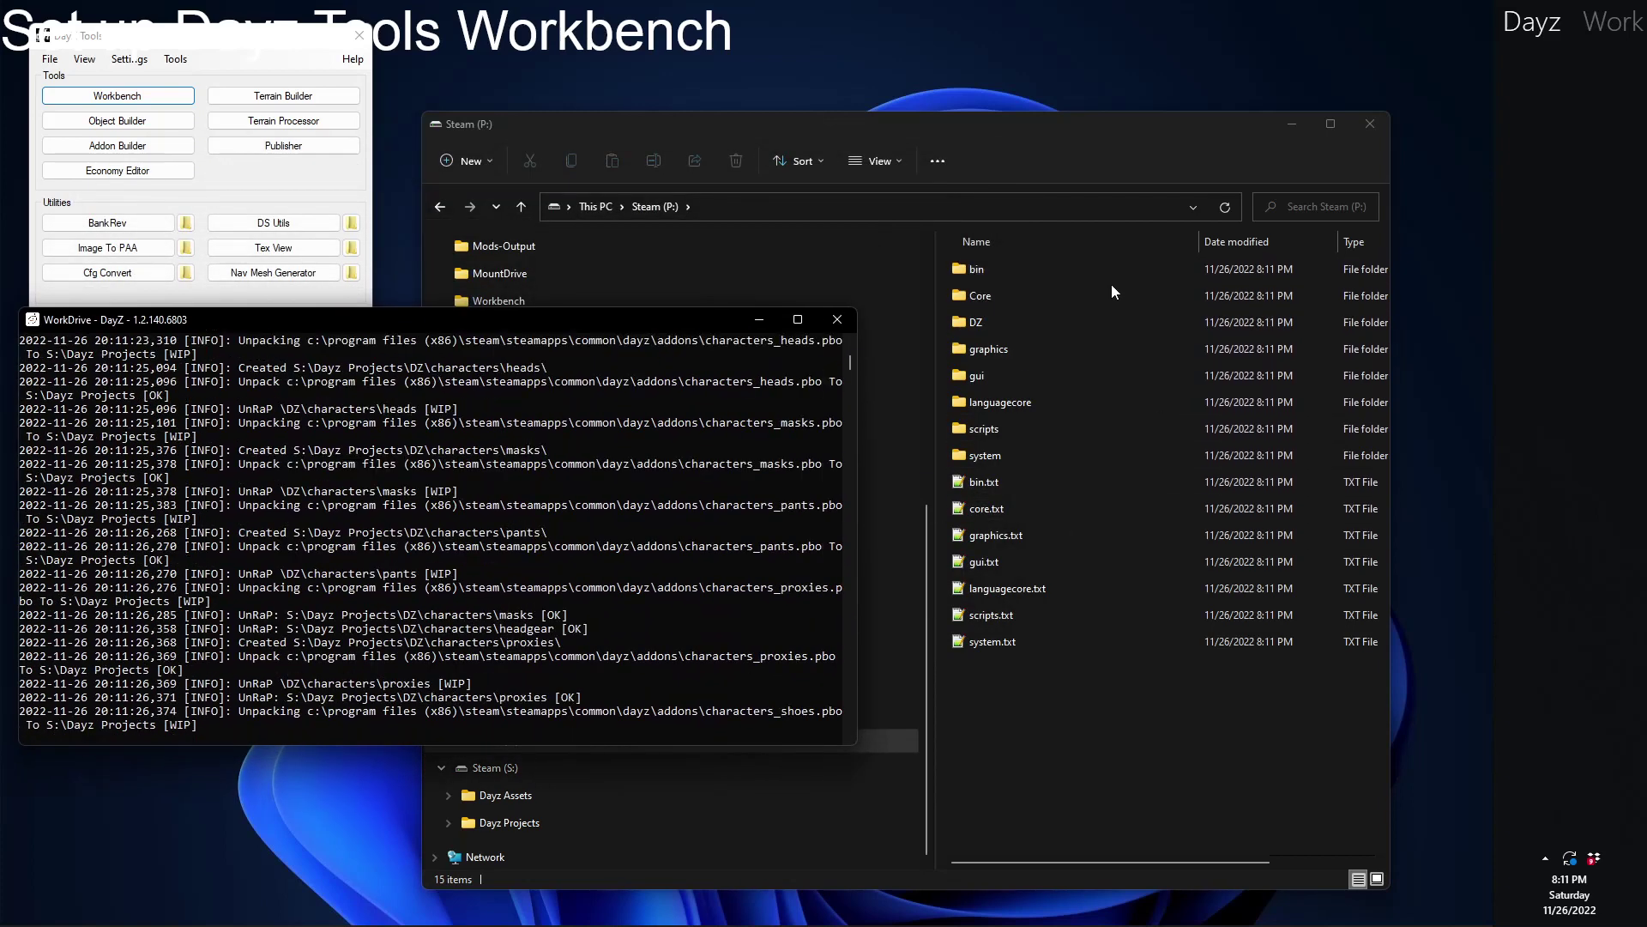
double_click(1033, 431)
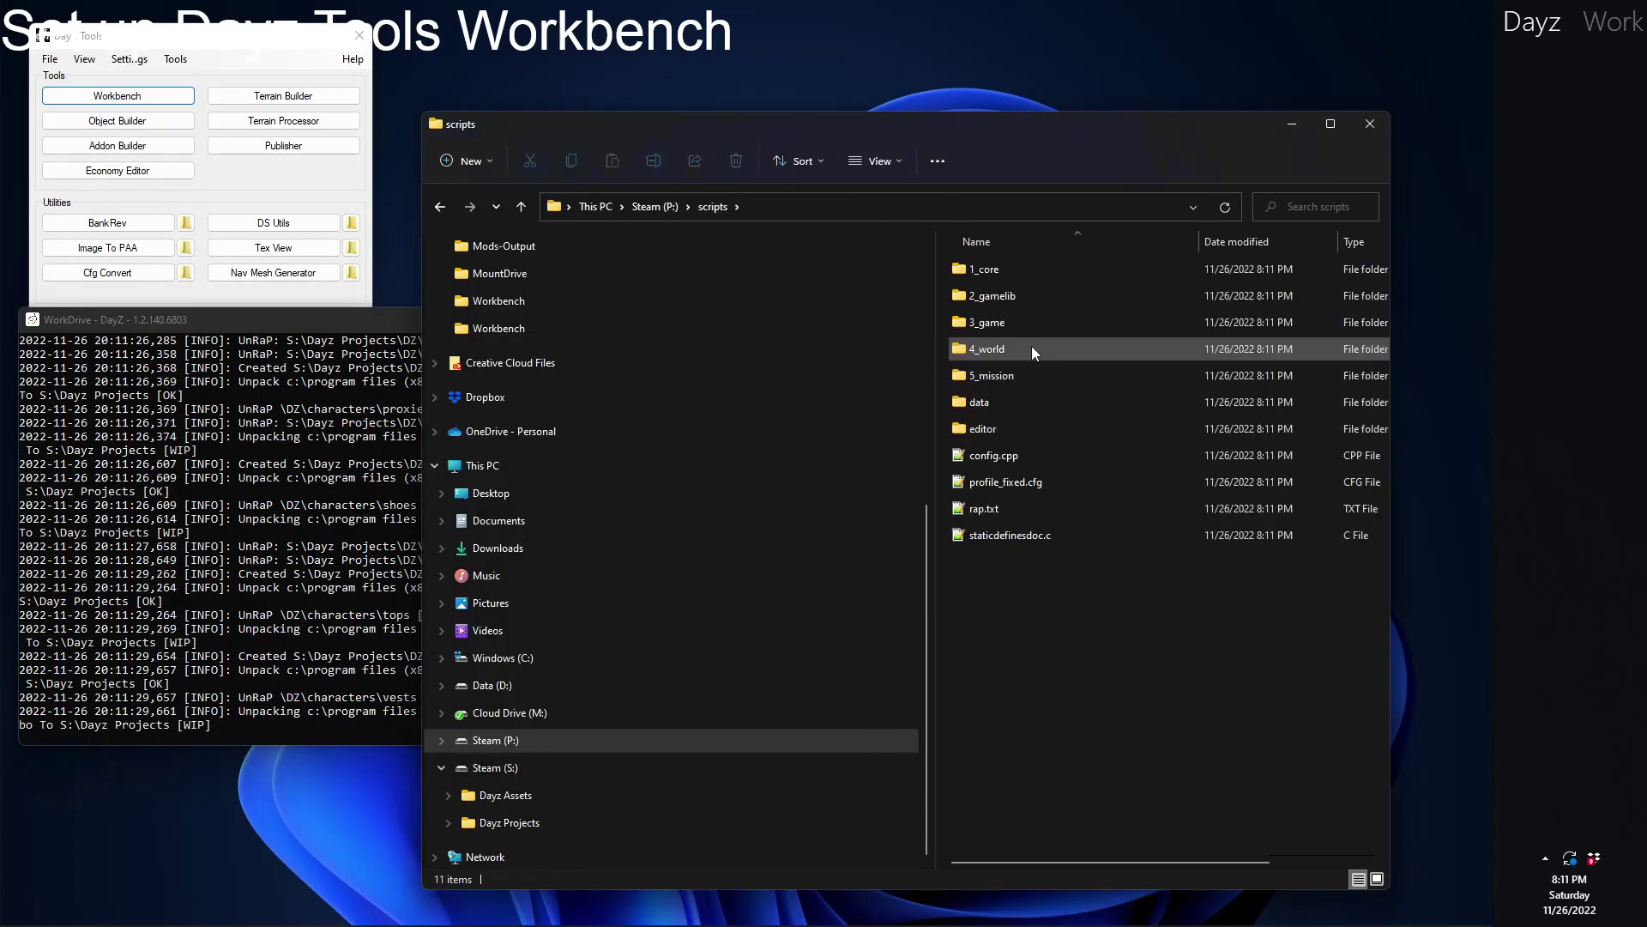
double_click(1000, 378)
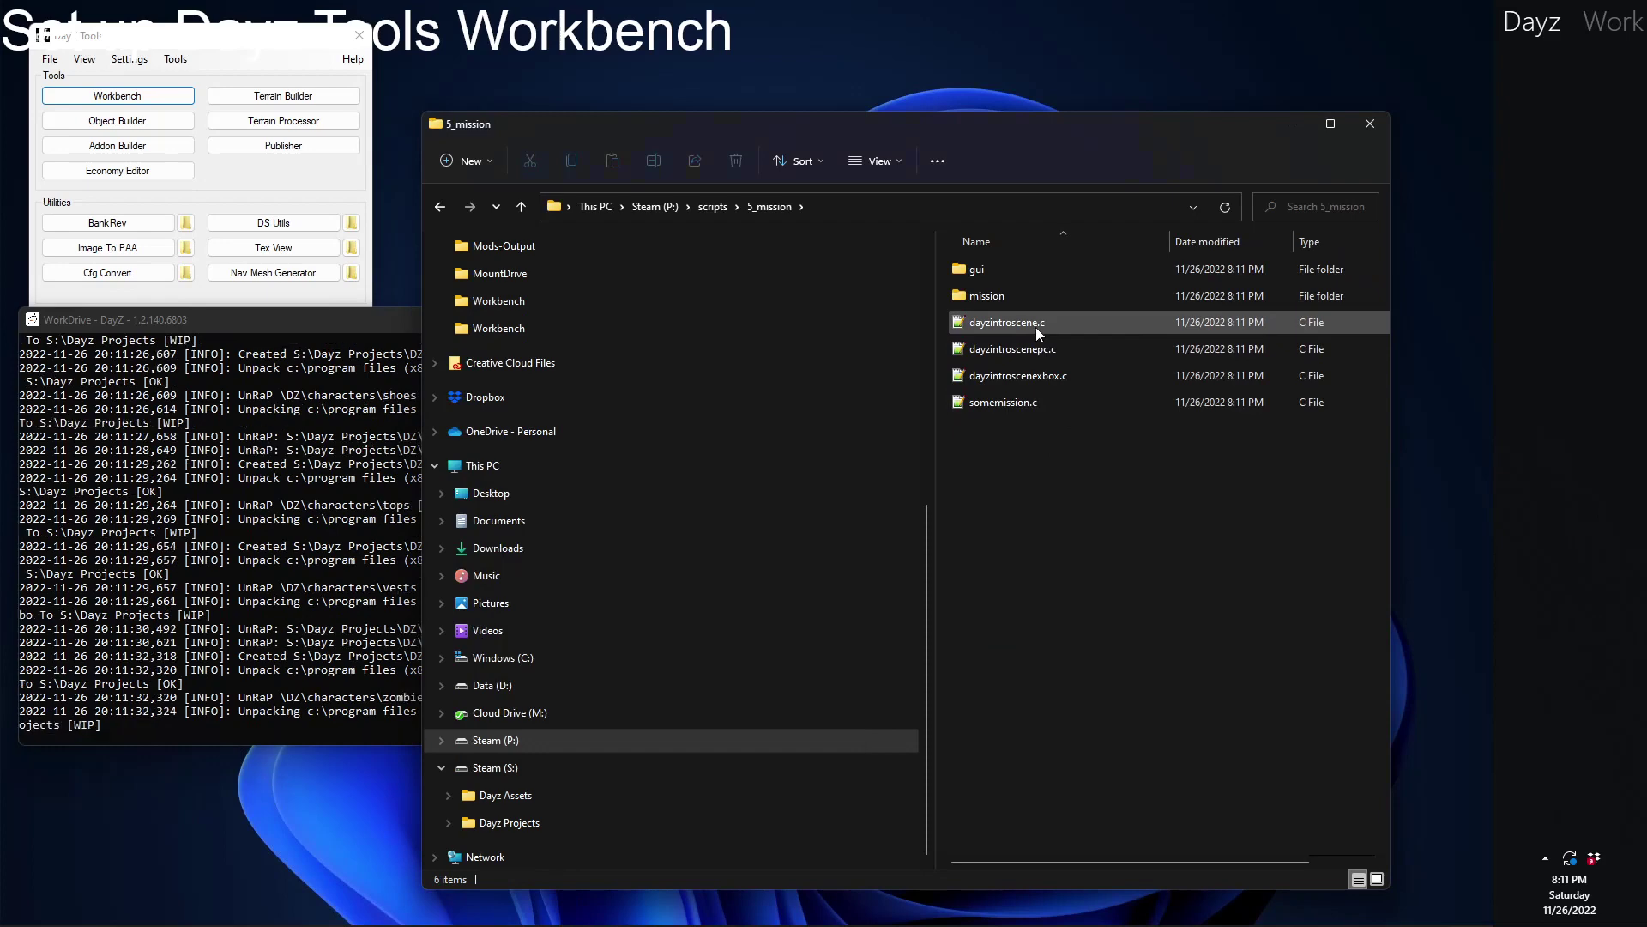
double_click(1036, 327)
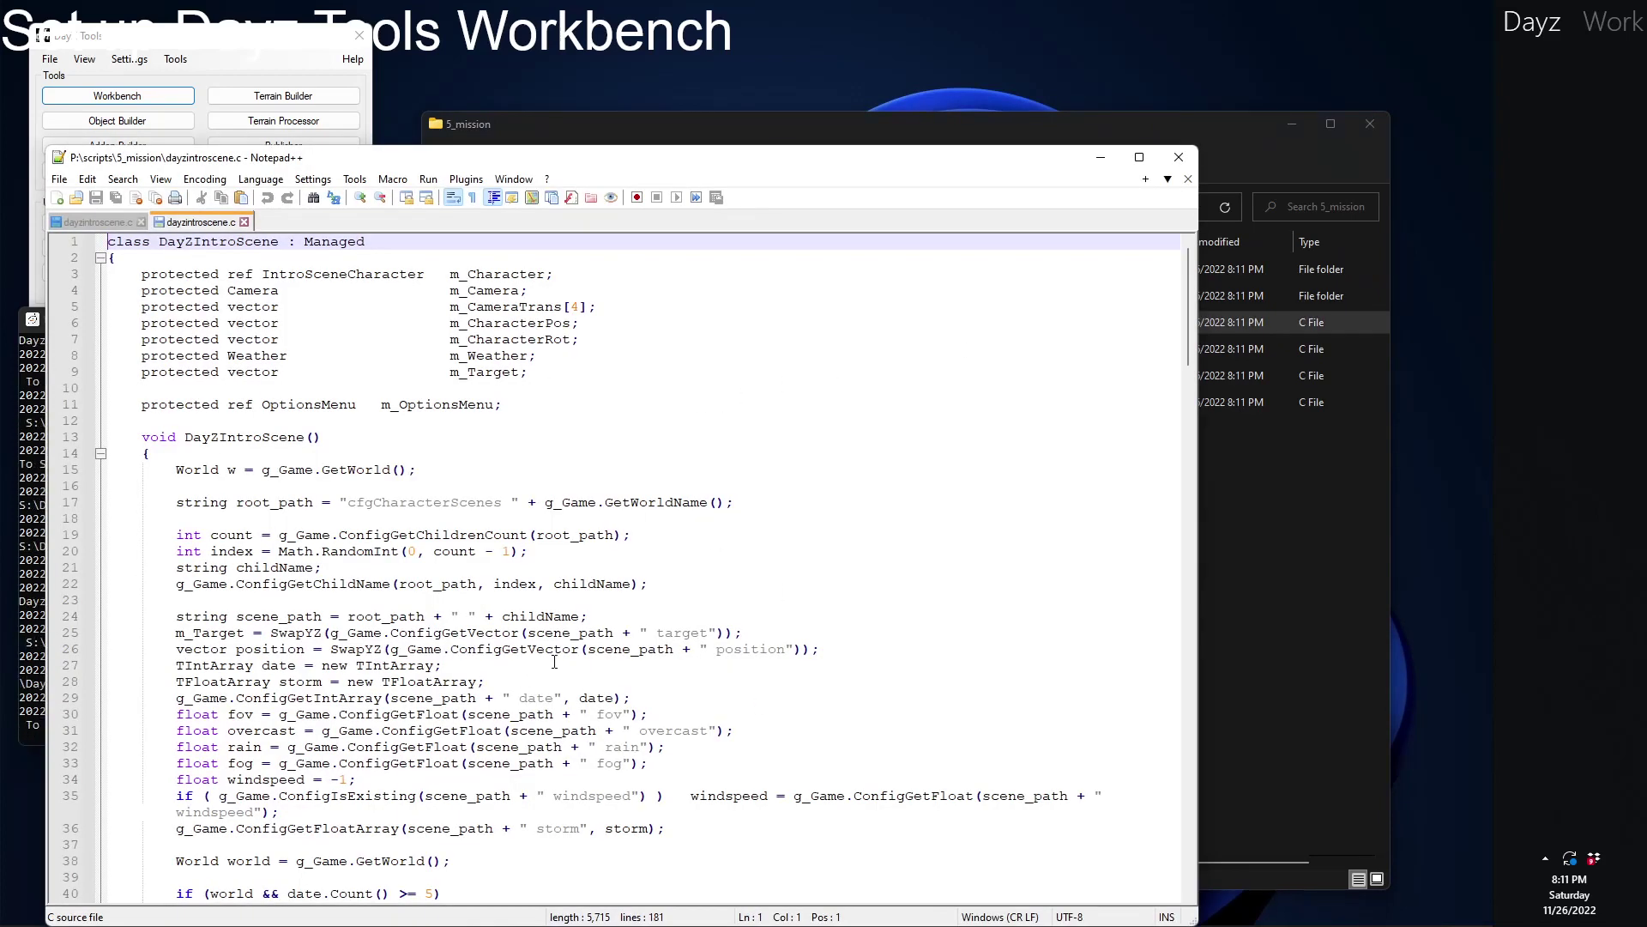
scroll(554, 660, down, 2)
scroll(652, 549, up, 2)
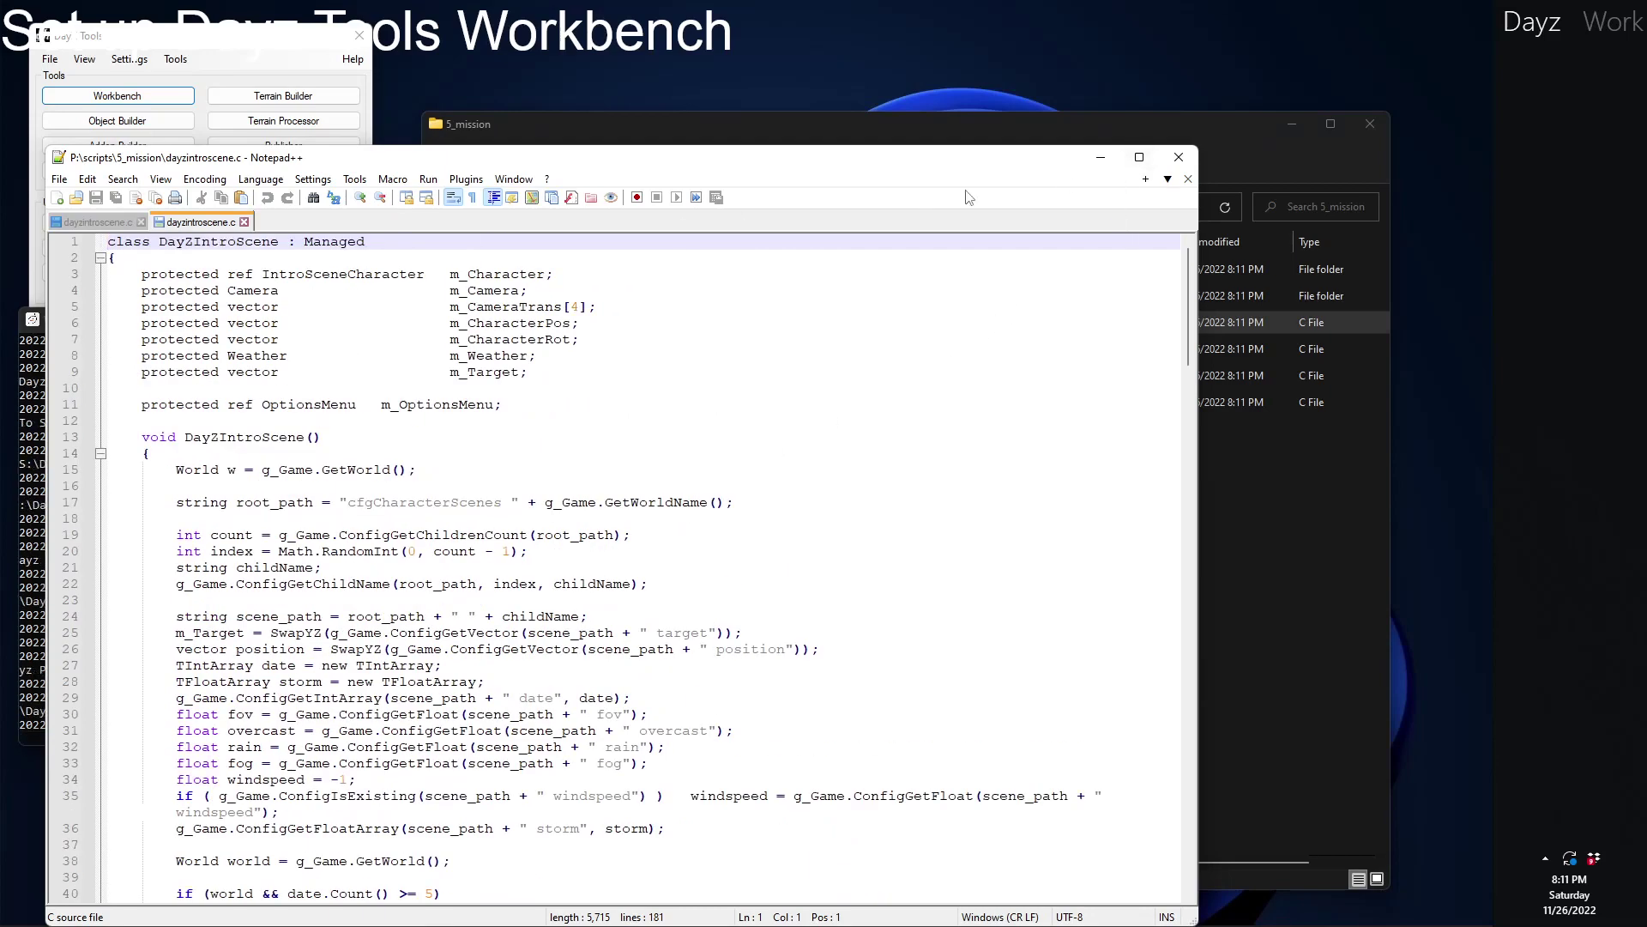
click(1179, 157)
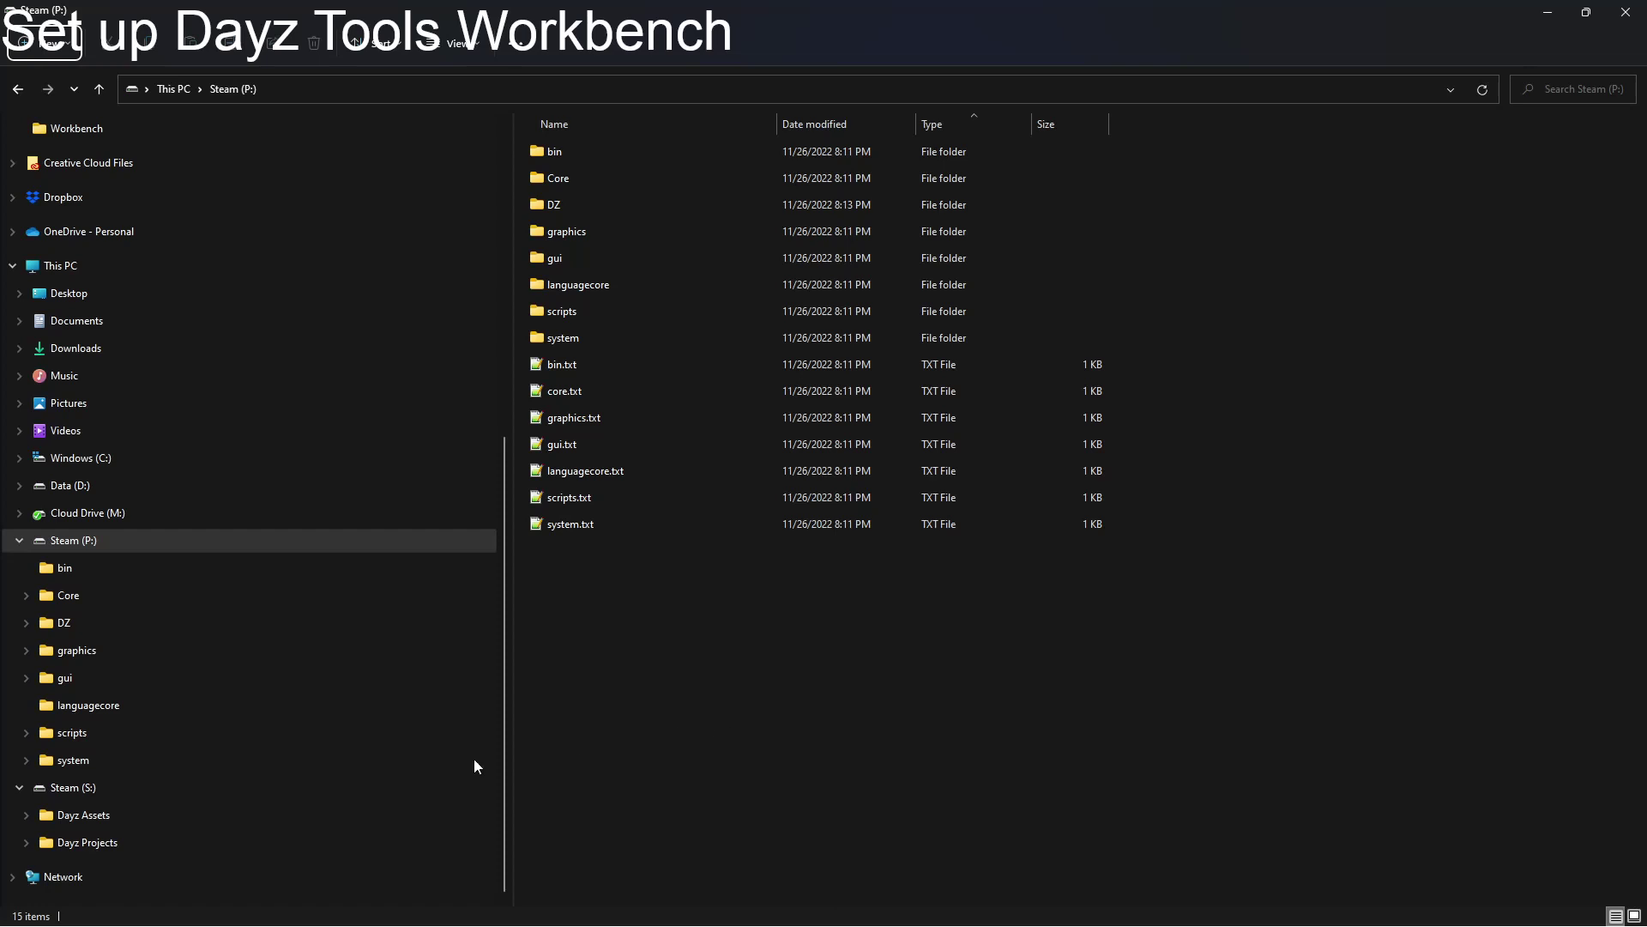
Step: Switch to the File Explorer window for drive P and create a folder named FirstMod in its root
click(234, 834)
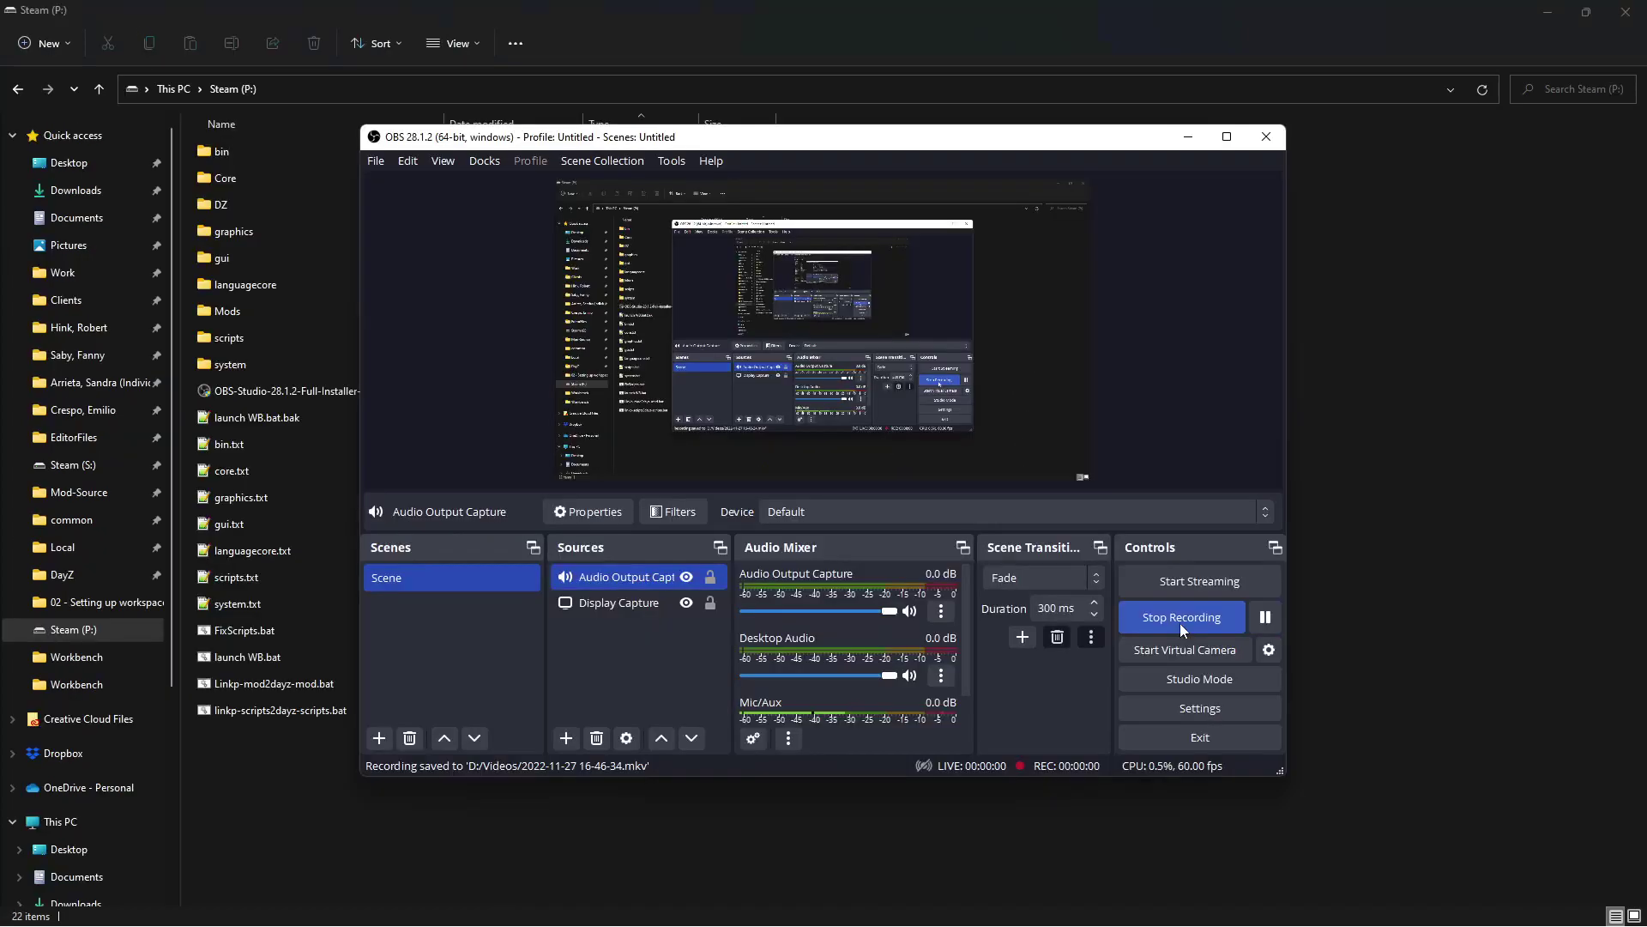
key(alt+Tab)
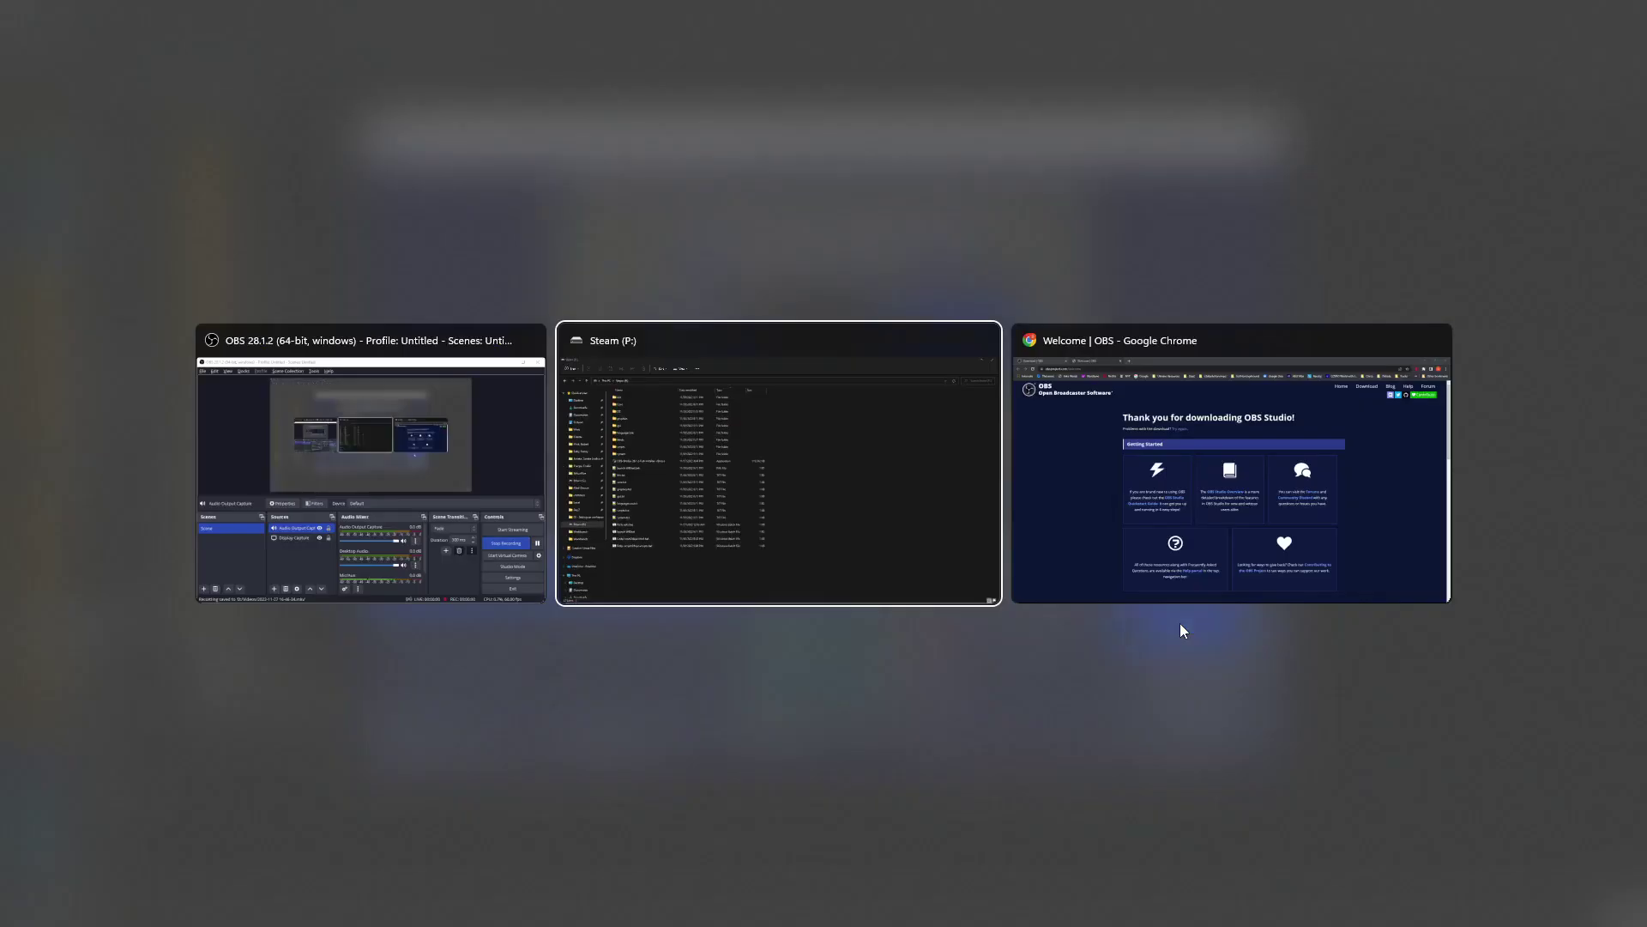
click(918, 539)
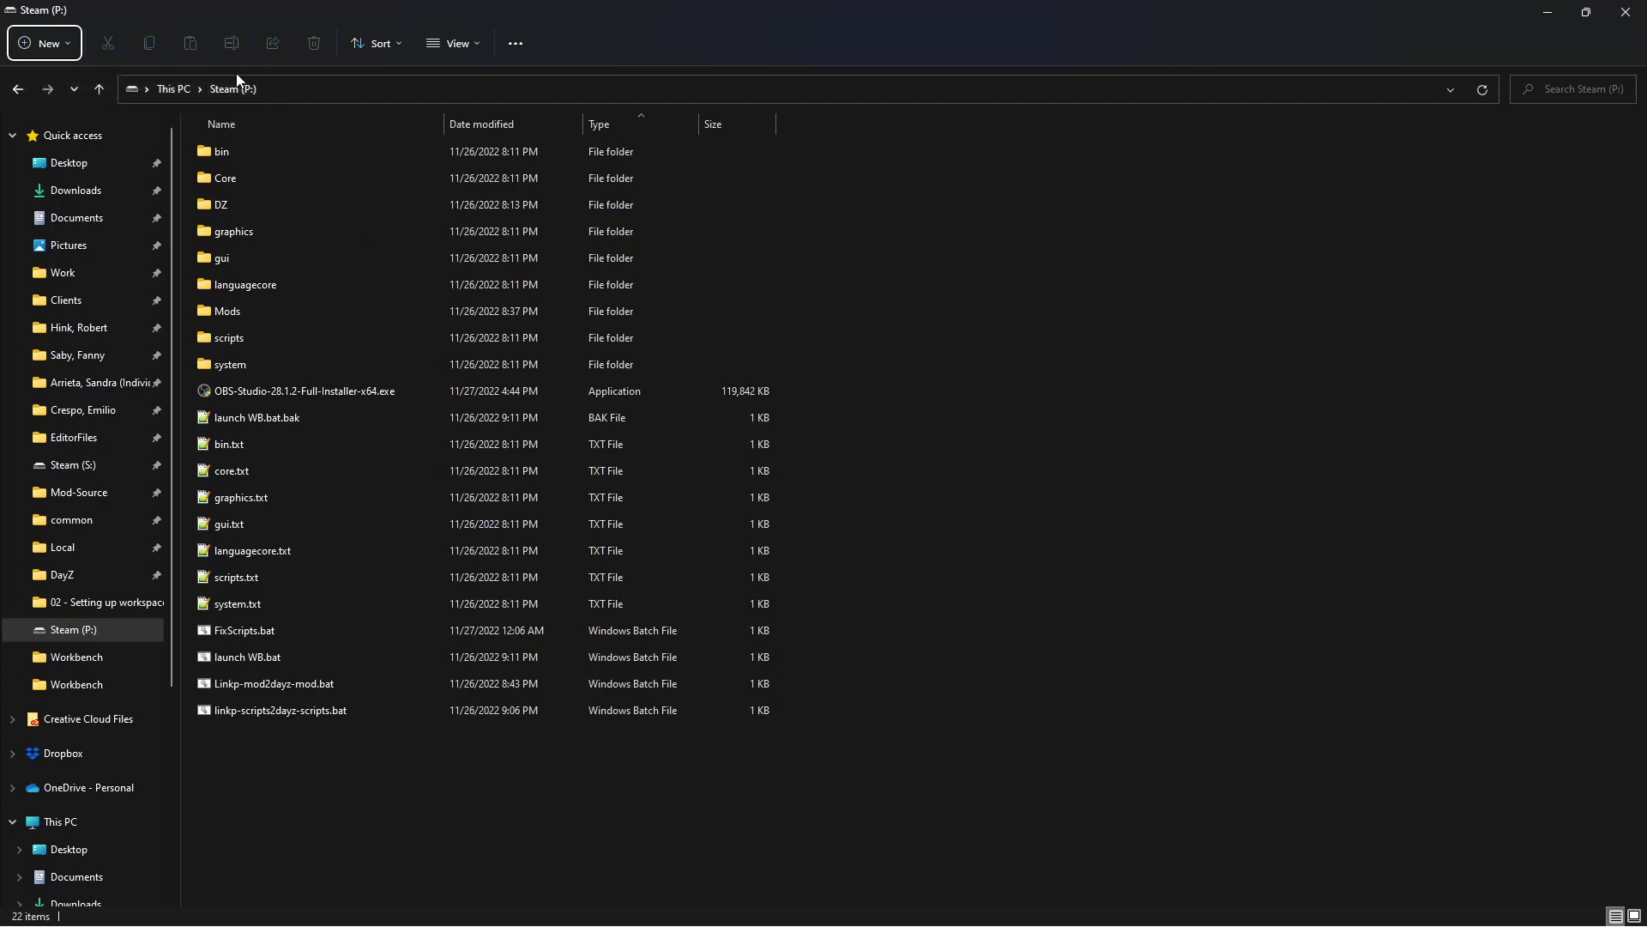
click(44, 43)
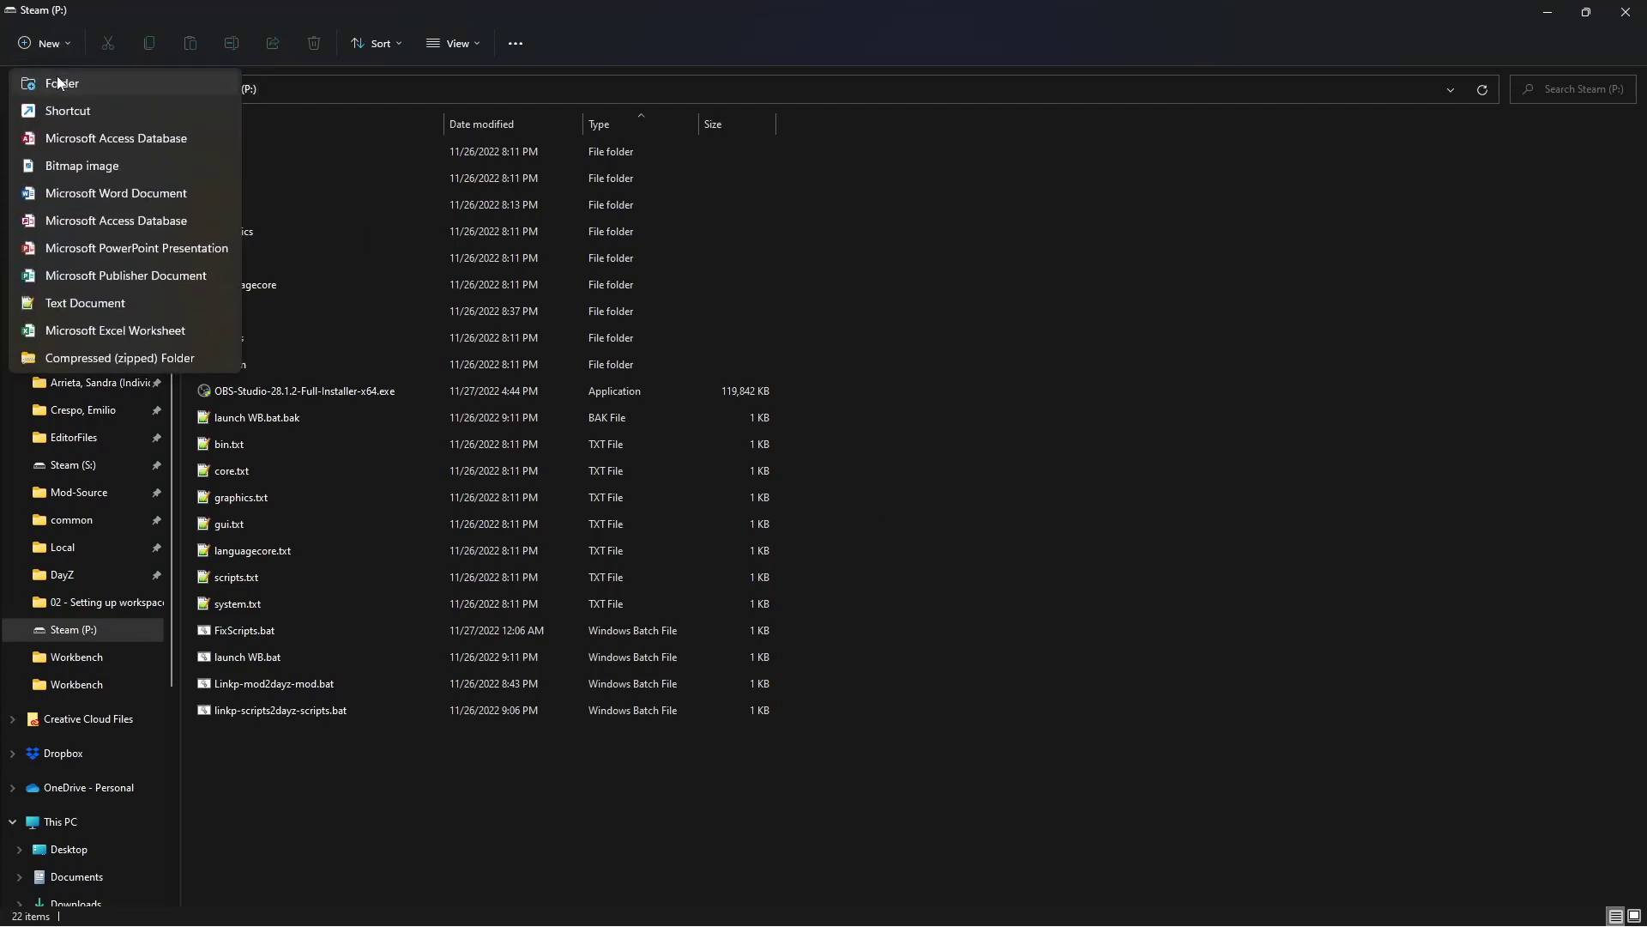
click(55, 74)
text(FIrstMod)
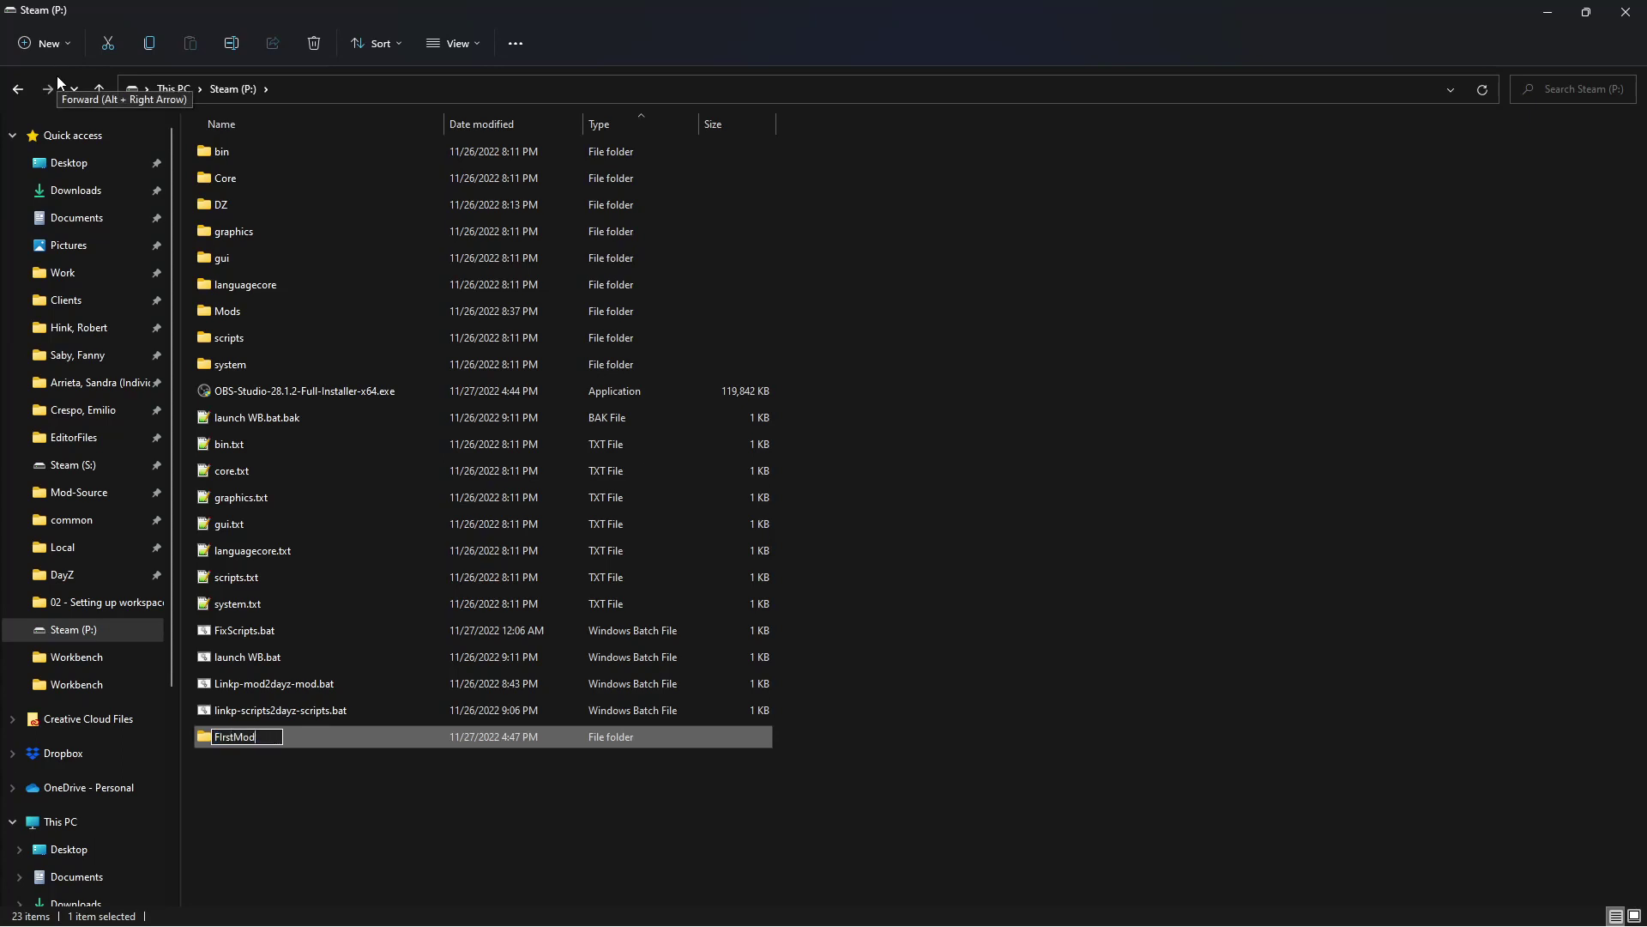
key(Return)
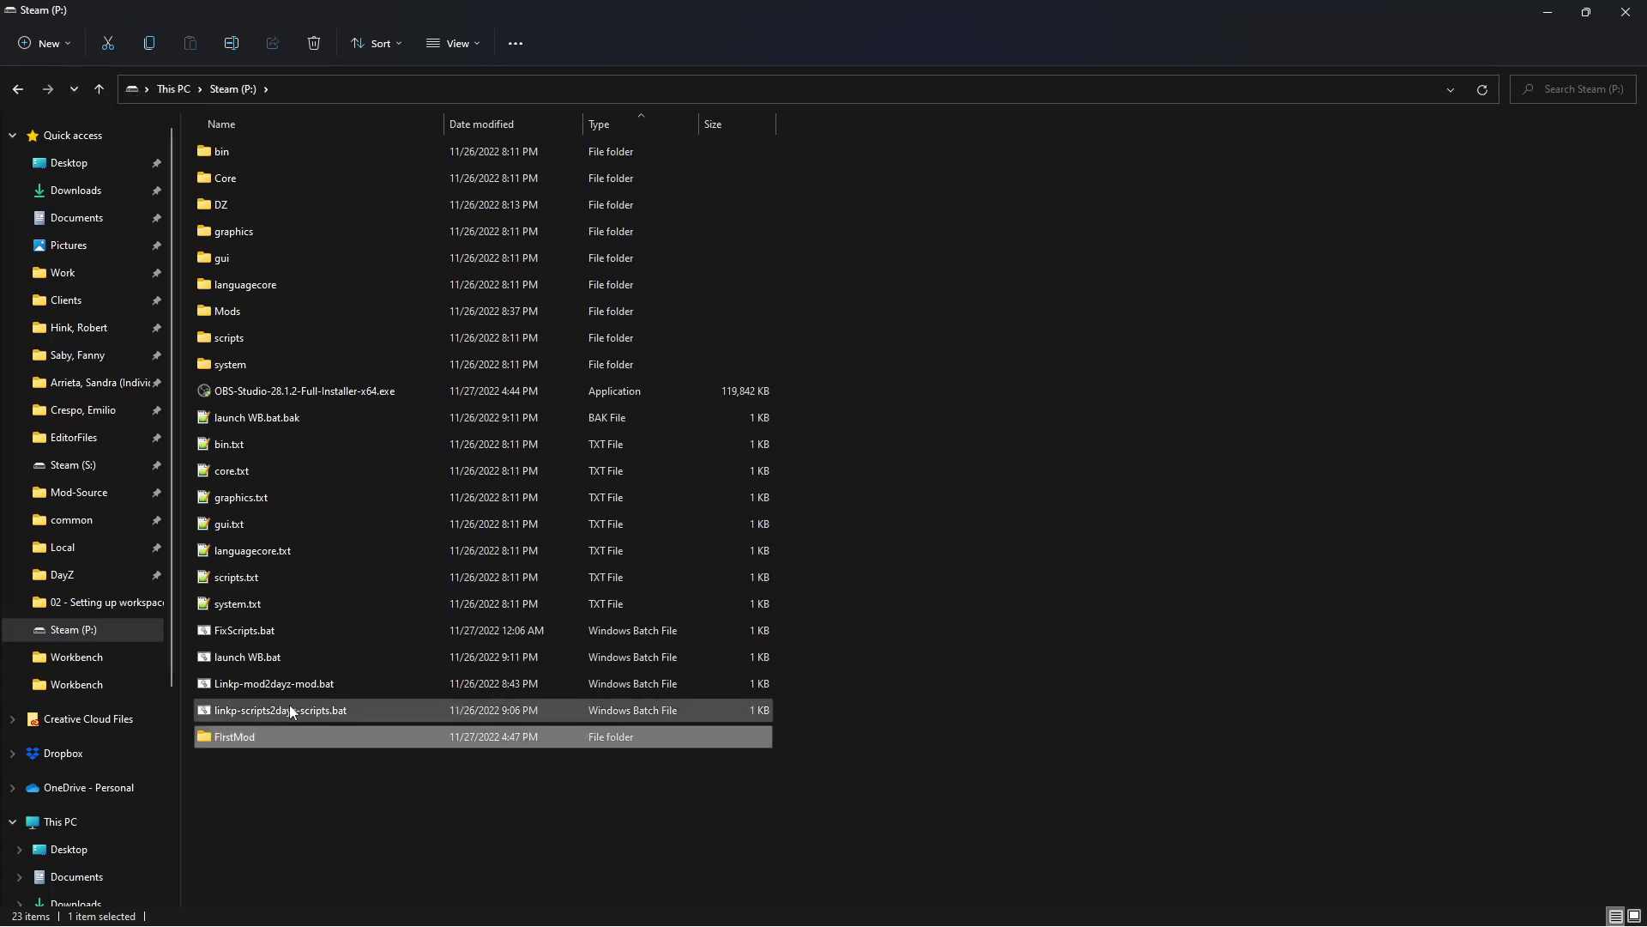
Step: Open the FirstMod folder on drive P and create a folder named Scripts in it
double_click(276, 736)
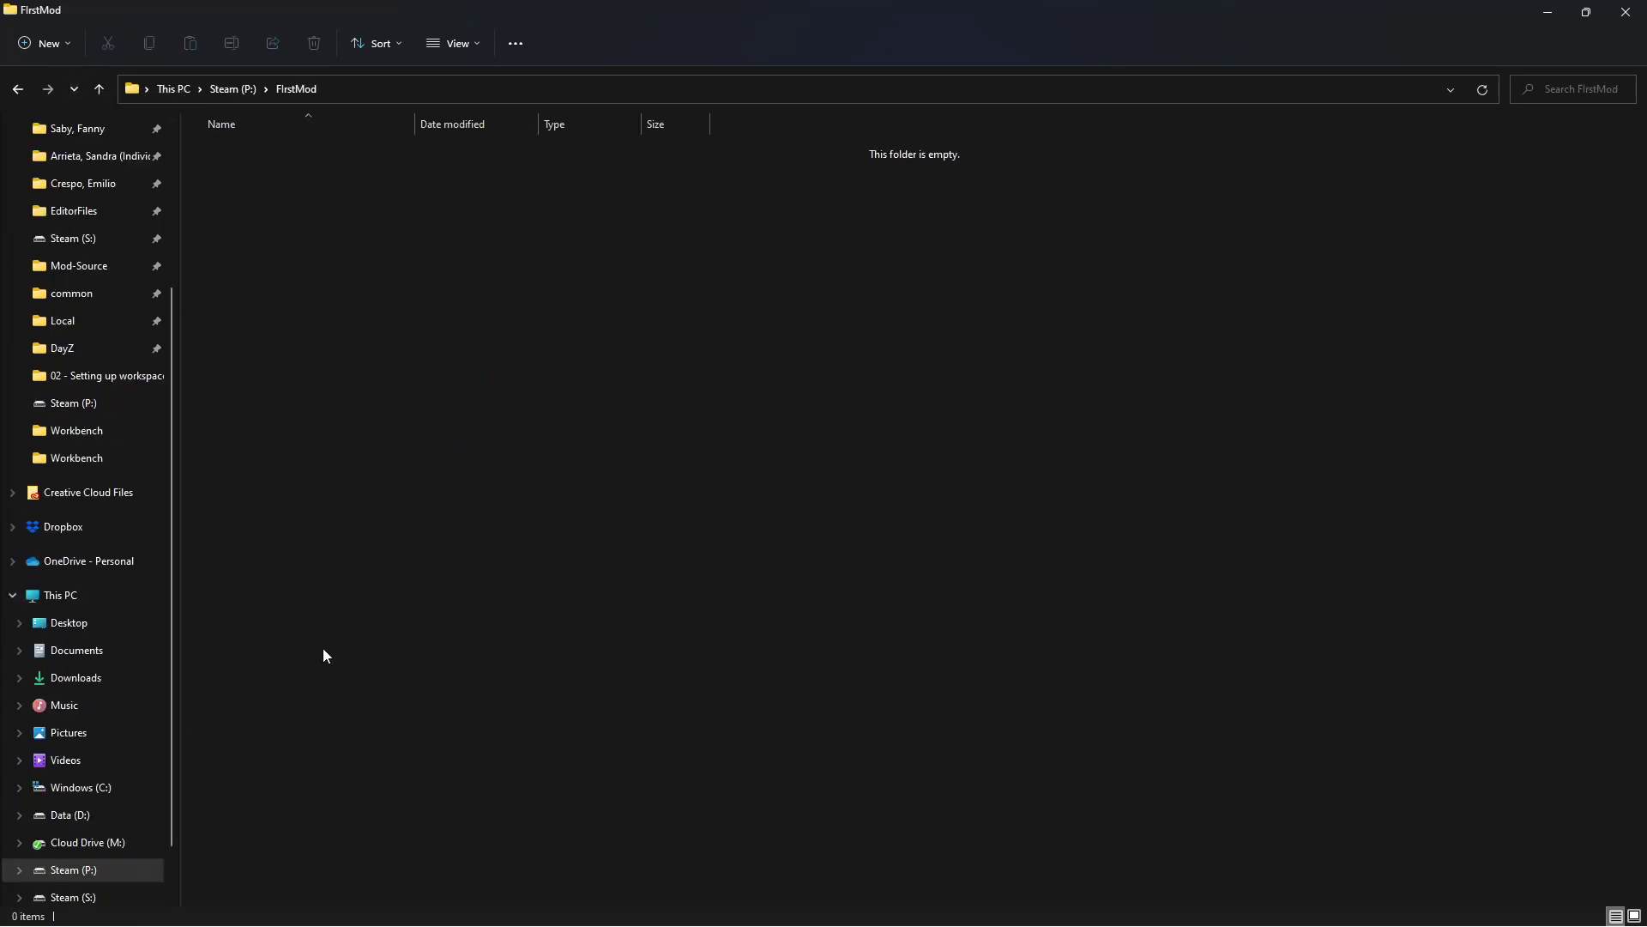
click(41, 43)
click(53, 86)
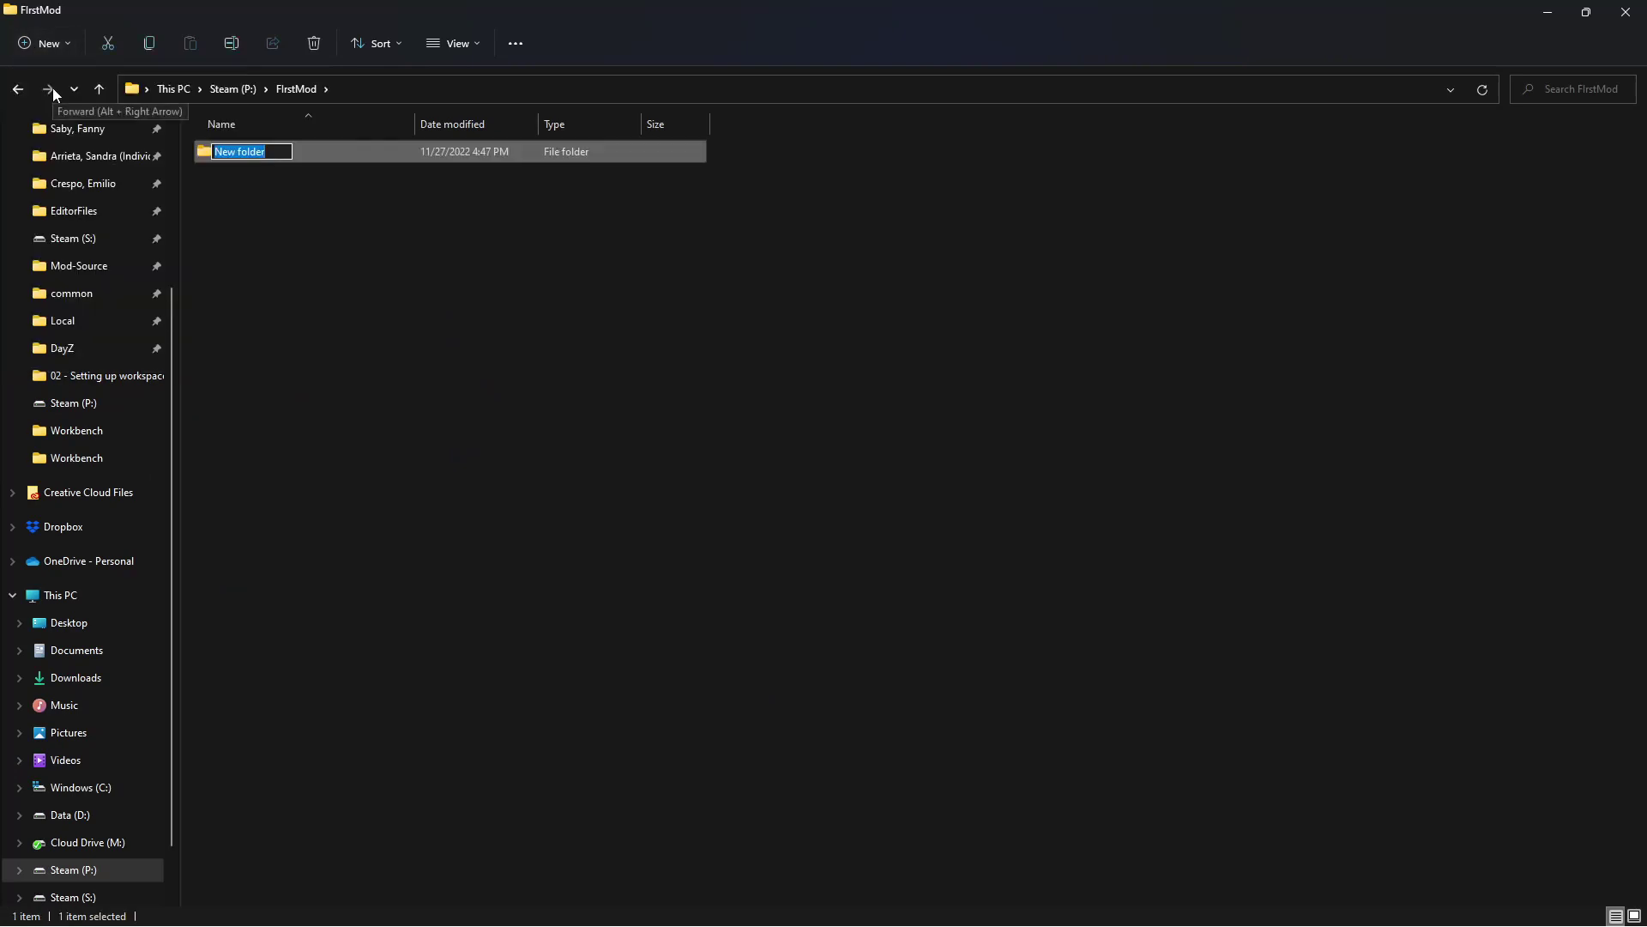
text(Scripts)
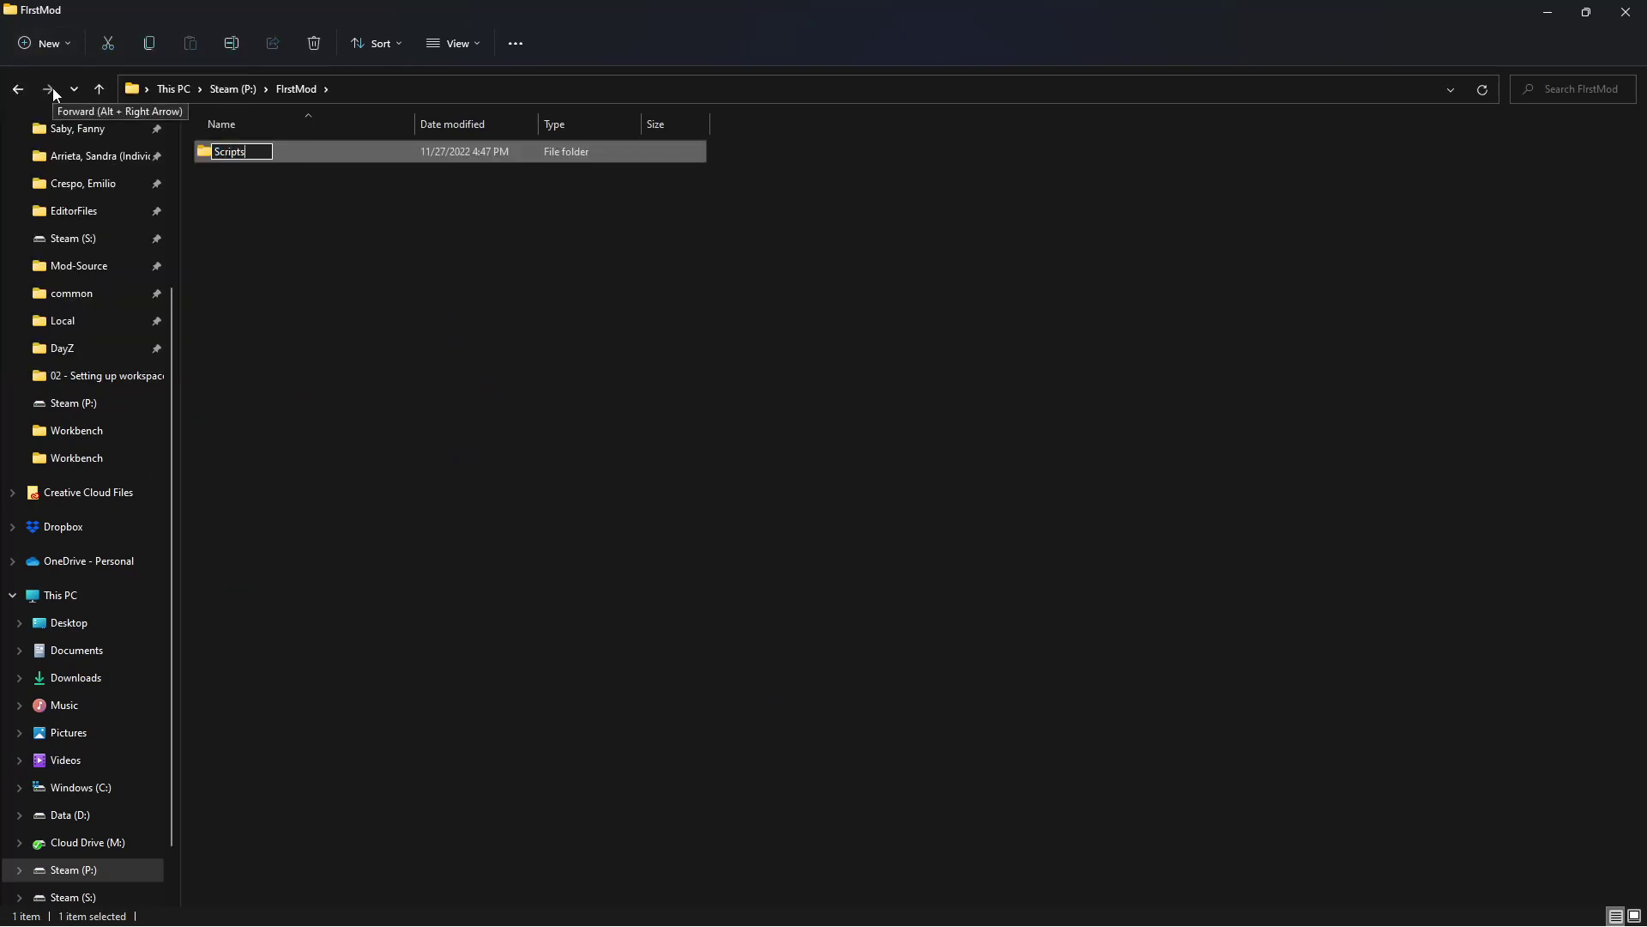
key(Return)
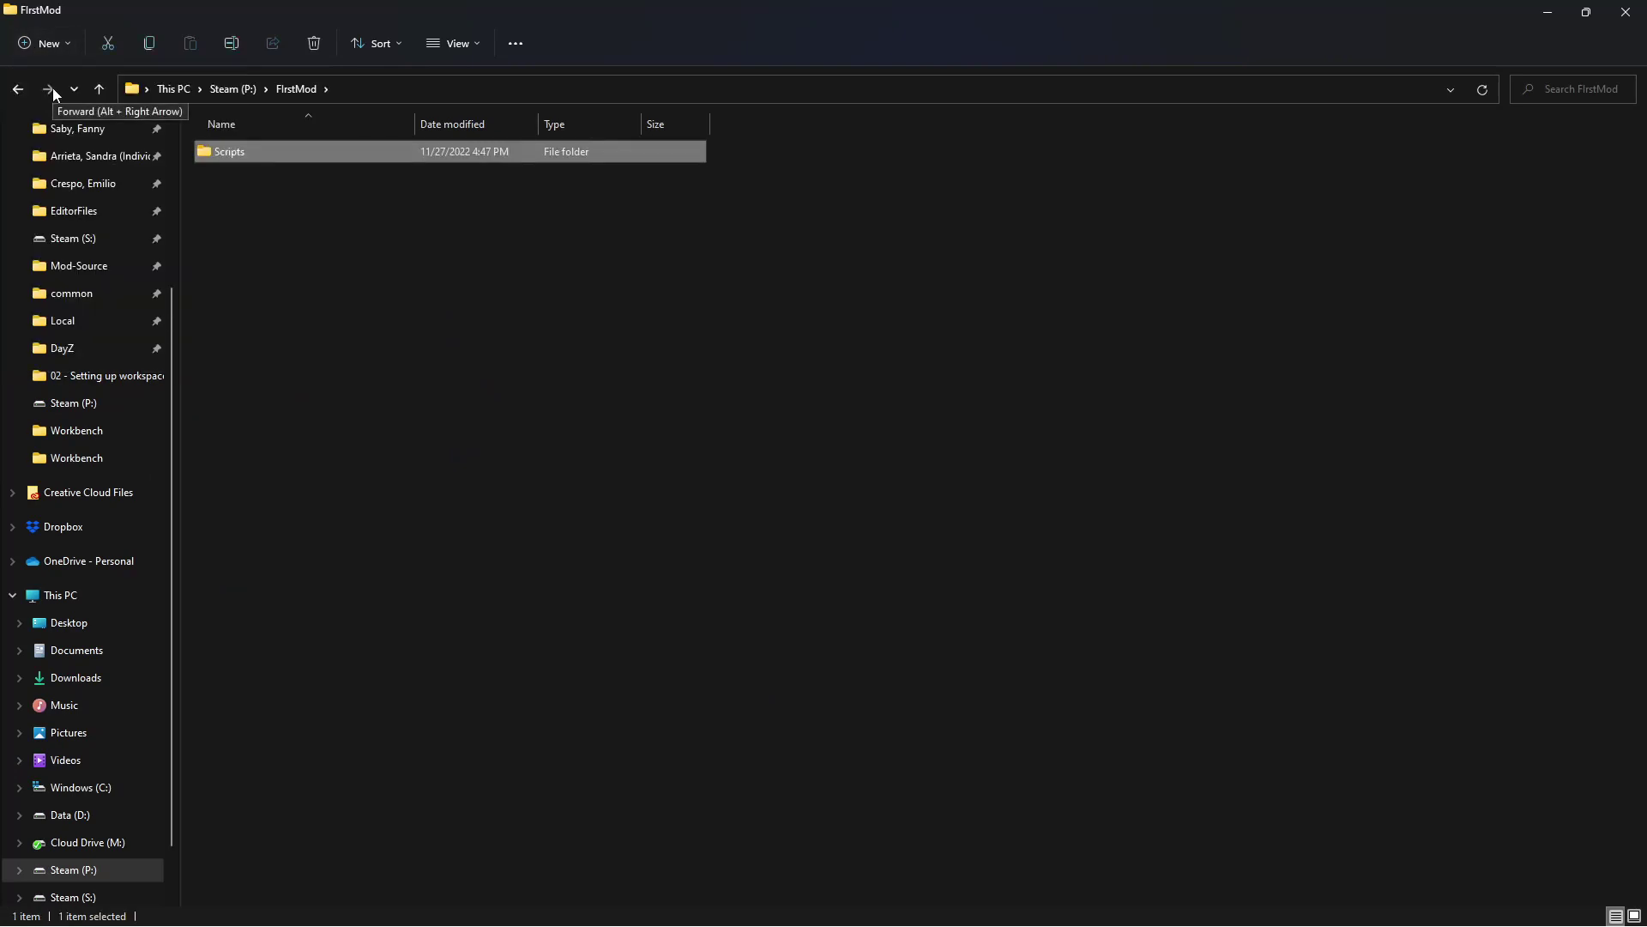
Step: Open the Scripts folder and create a folder named 4_World inside it
double_click(244, 153)
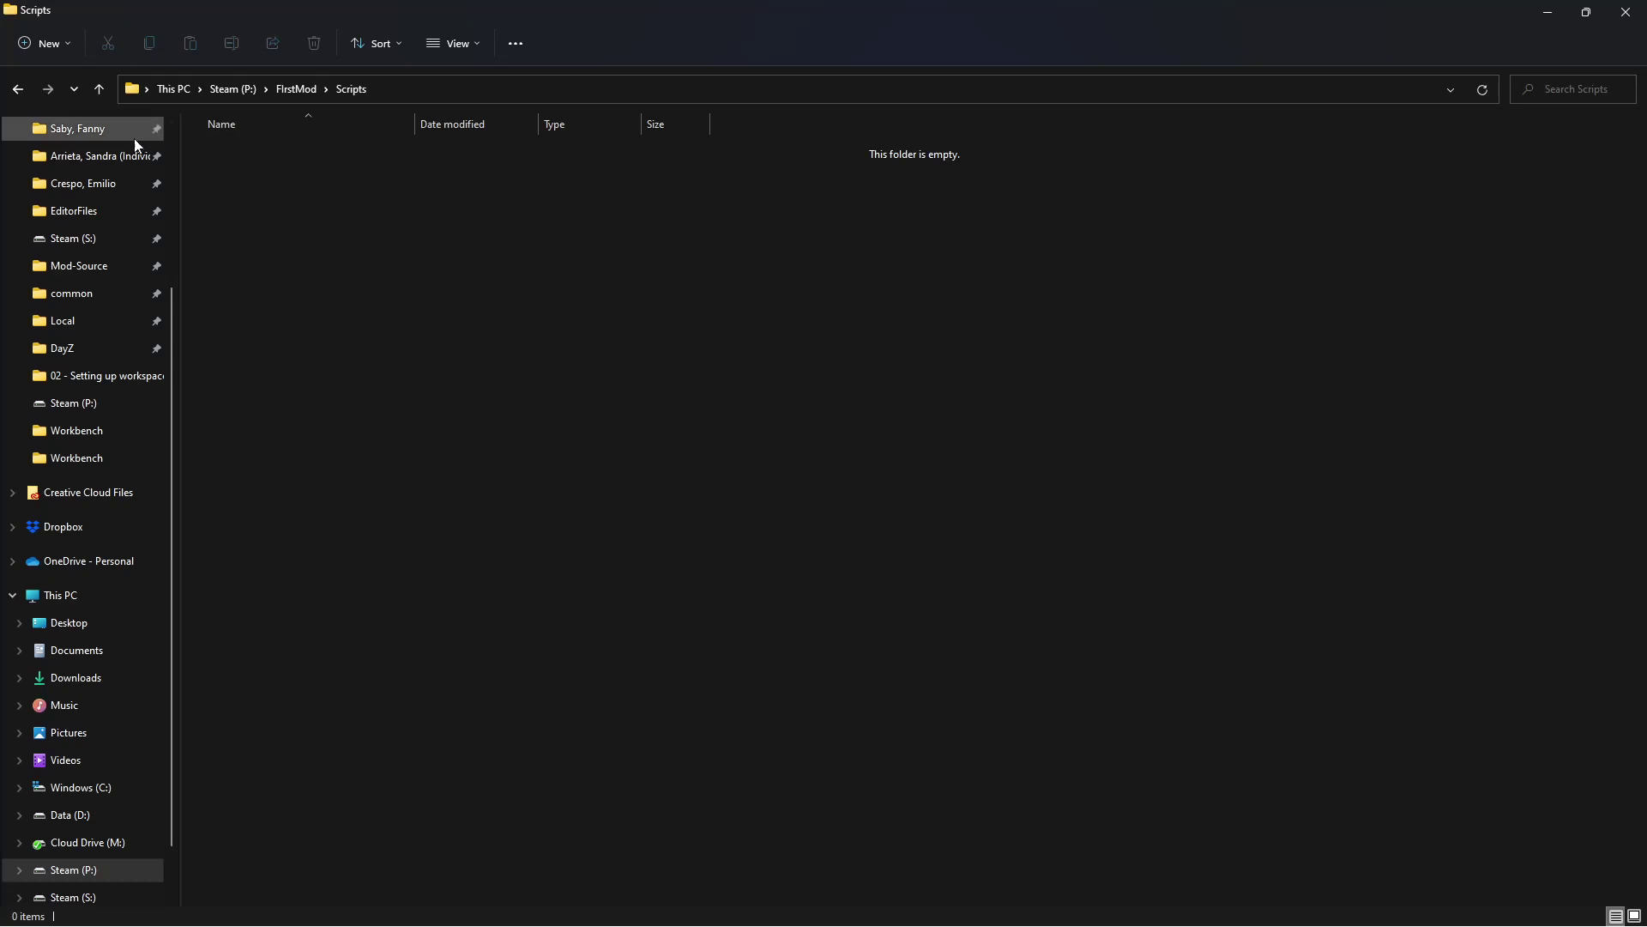
click(54, 48)
click(83, 84)
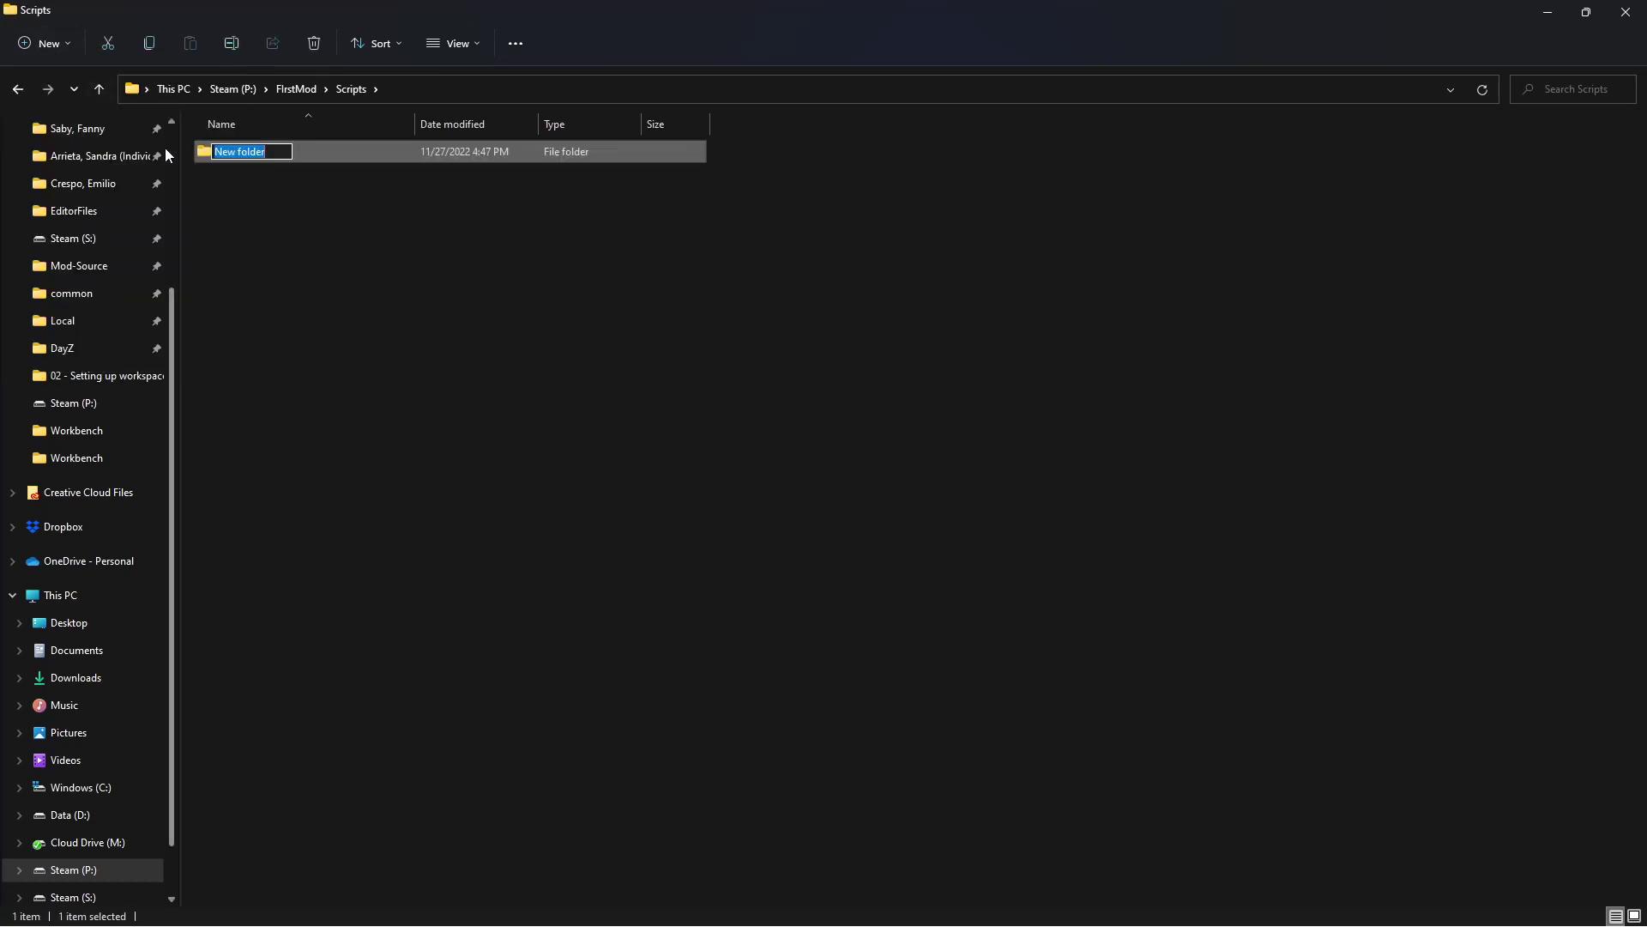
text(4_World)
key(Return)
Step: Open the 4_World folder and create a folder named FirstMod inside it
double_click(240, 156)
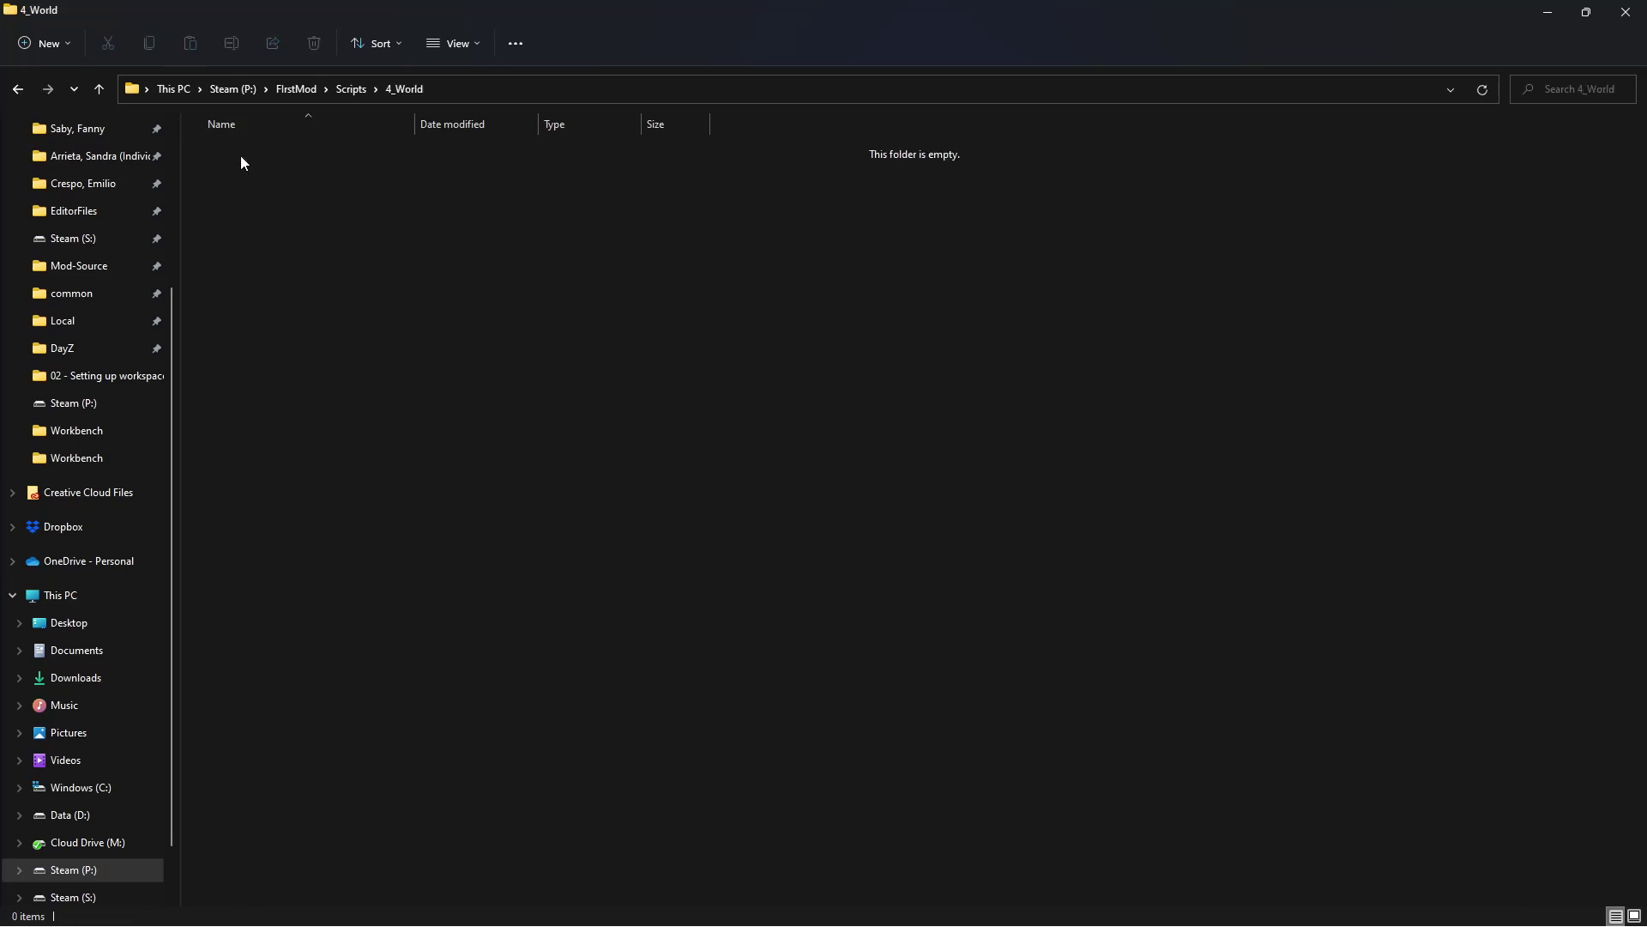
click(47, 48)
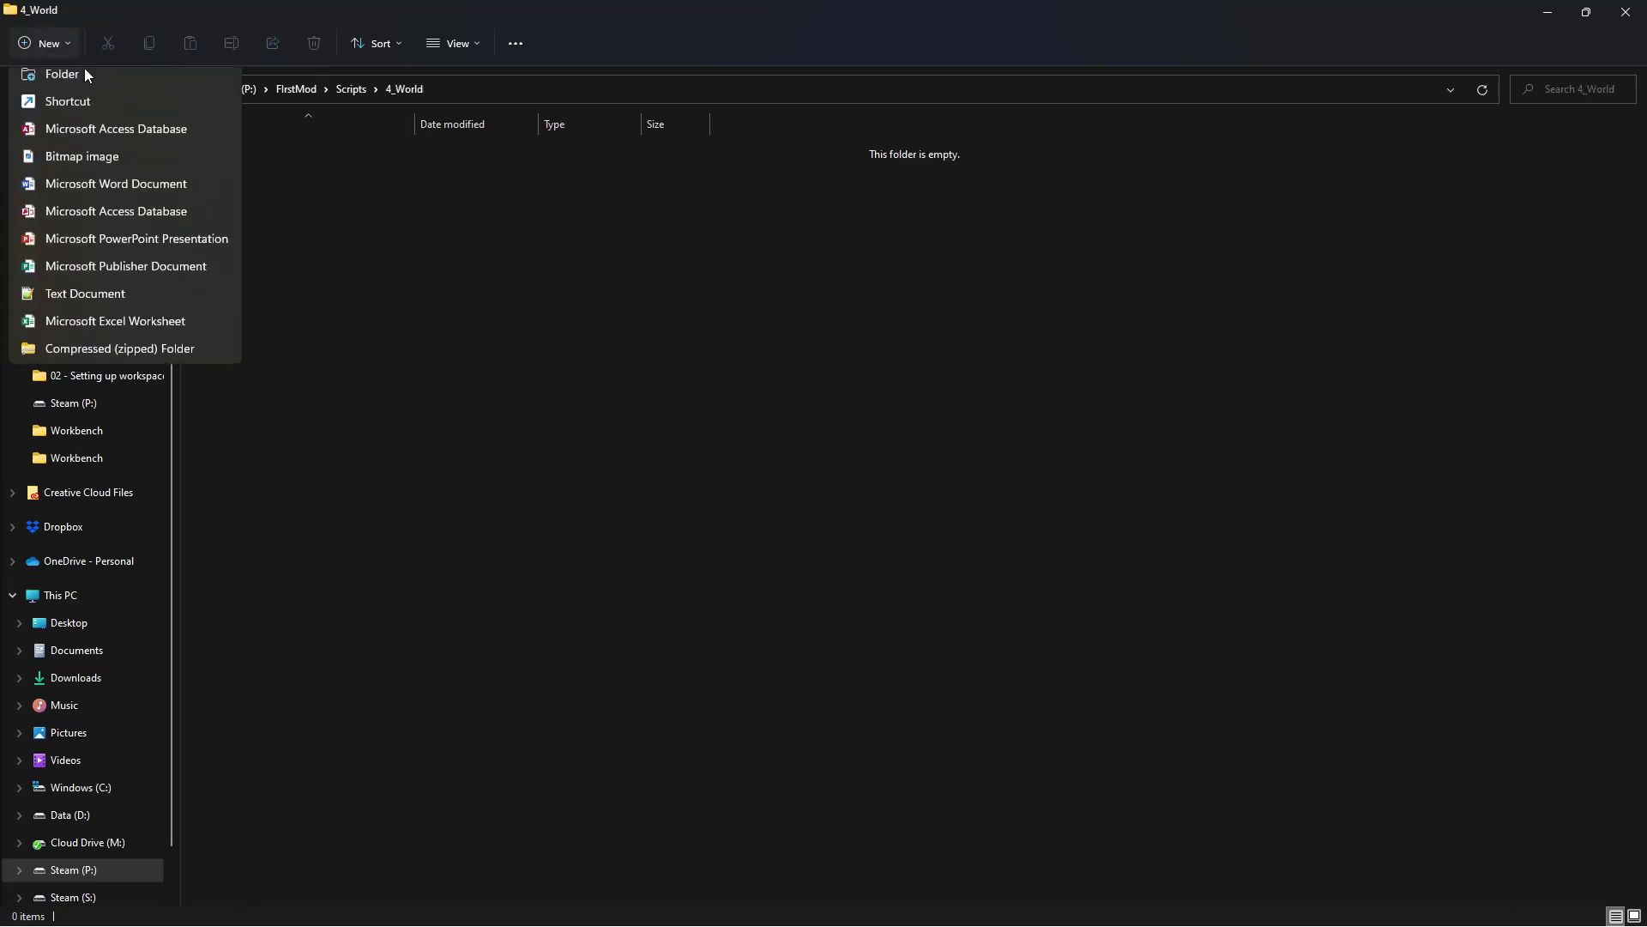
click(93, 85)
text(FirstMod)
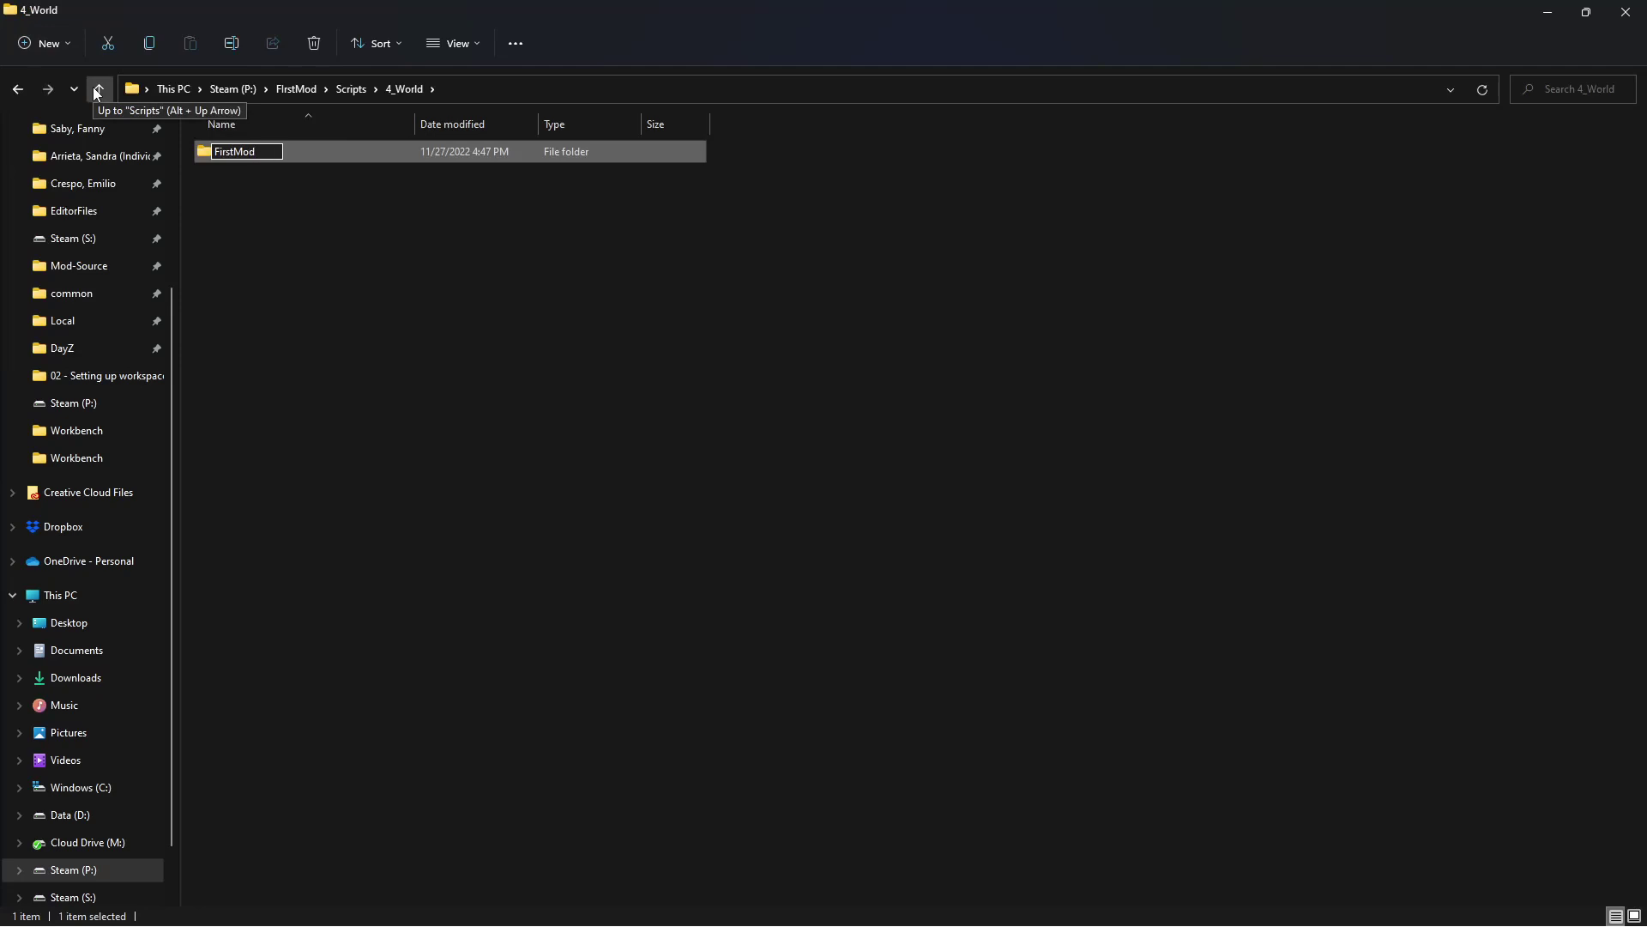
key(Return)
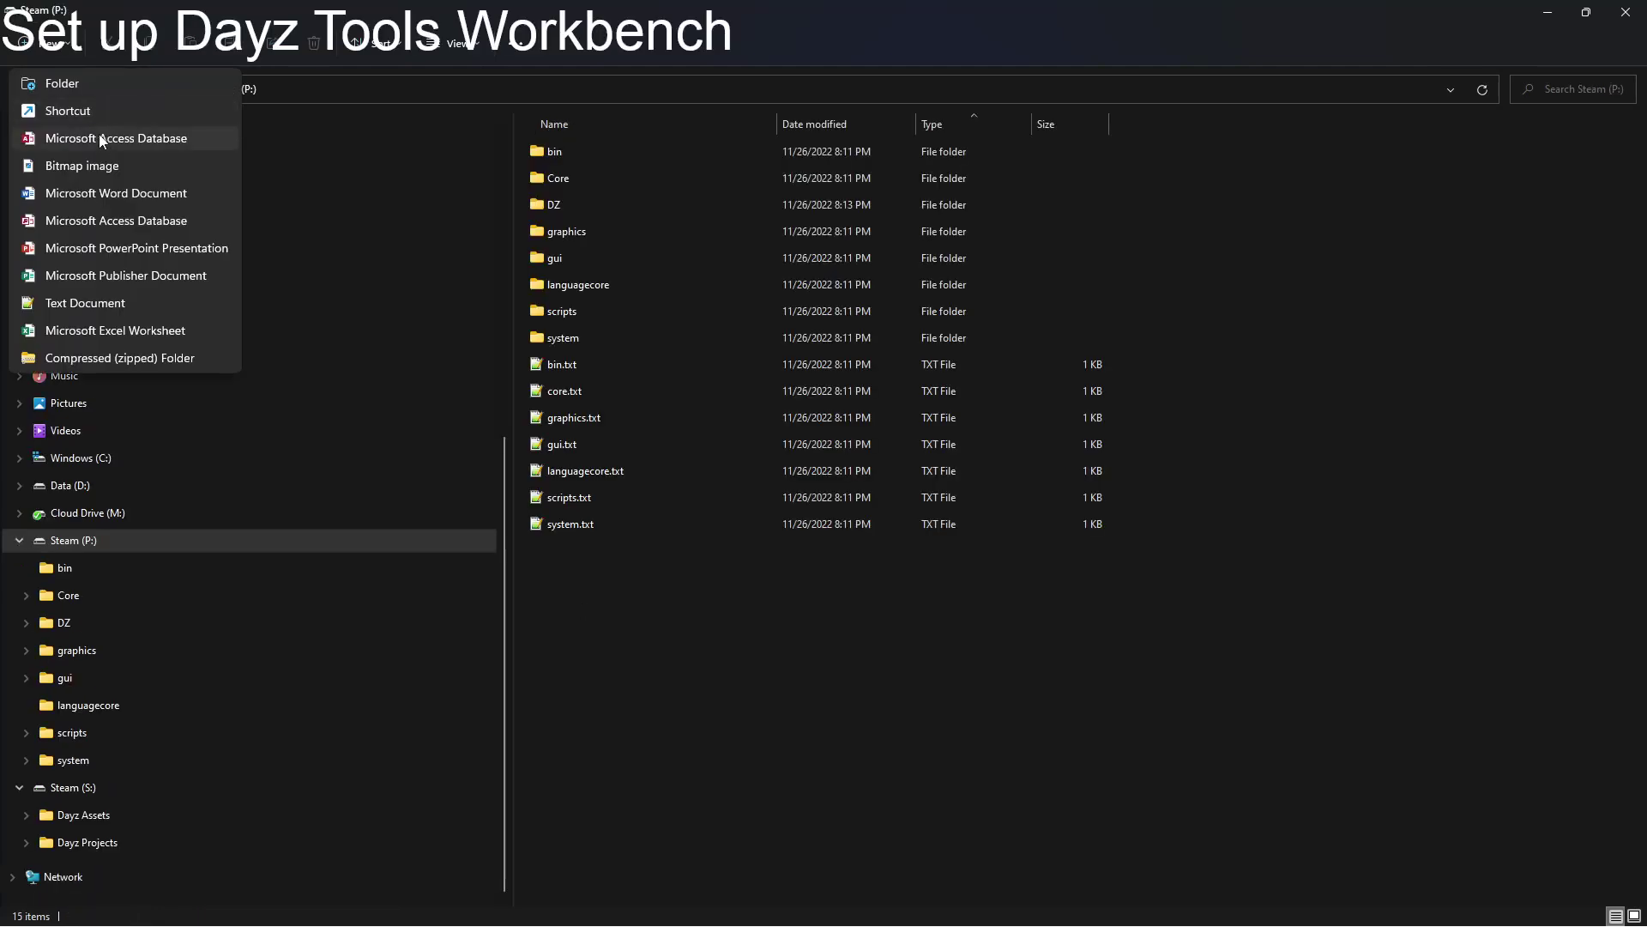
Step: Create FirstMod folders in the root of drive P and in FirstMod\Scripts\4_World, and expand the FirstMod folder tree
click(74, 85)
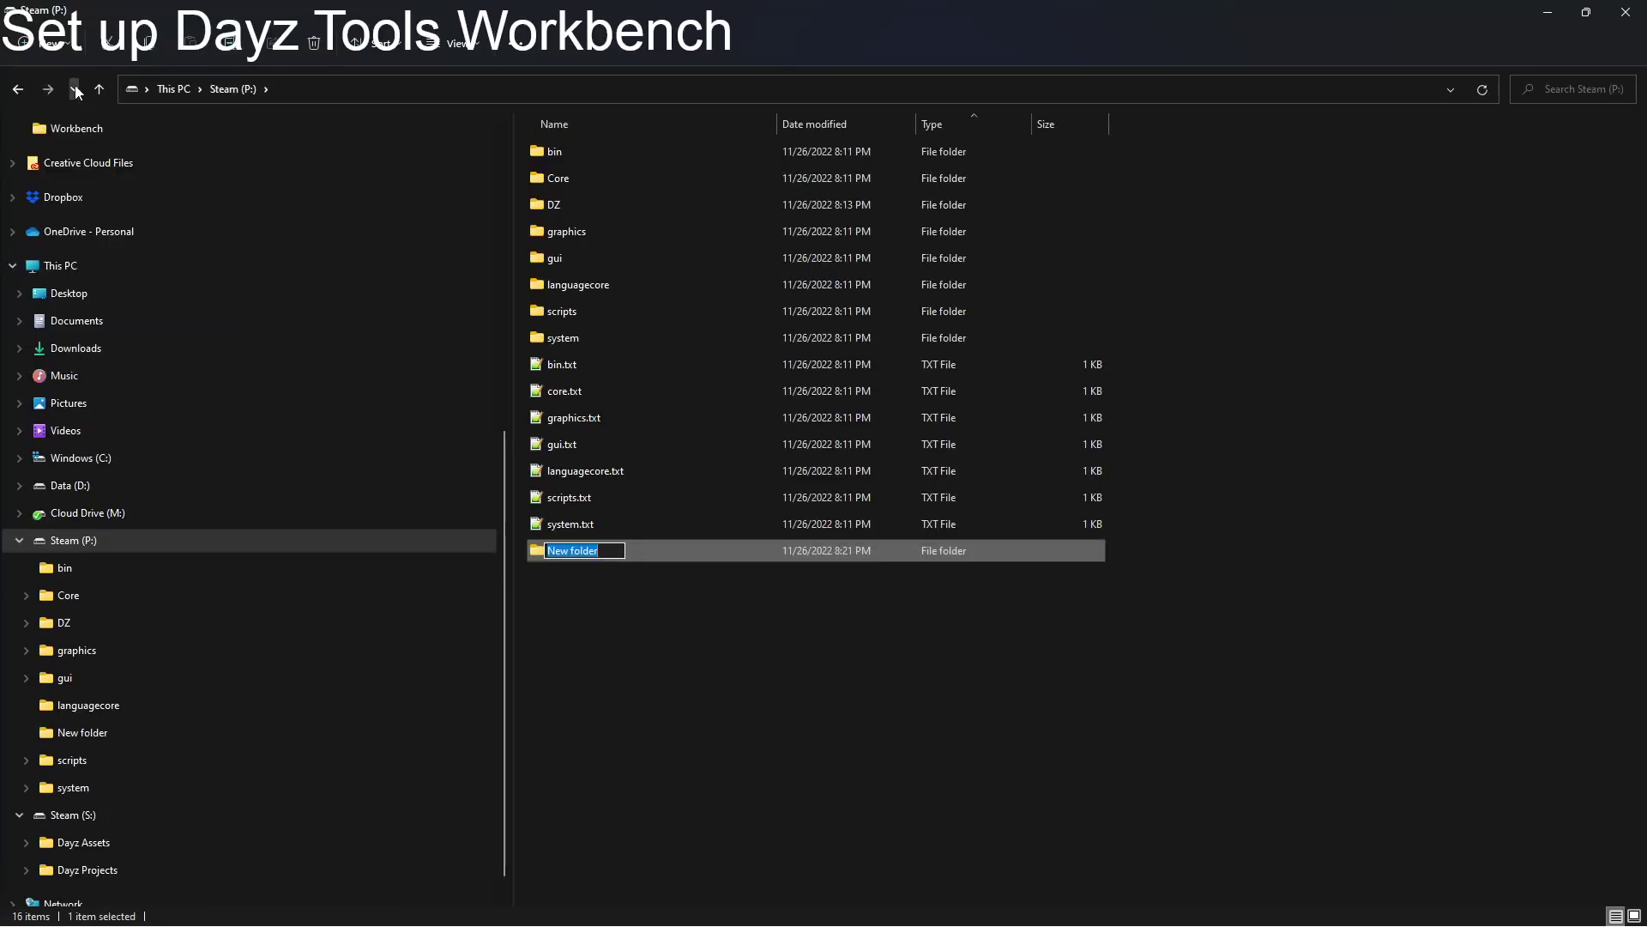
text(FirstM)
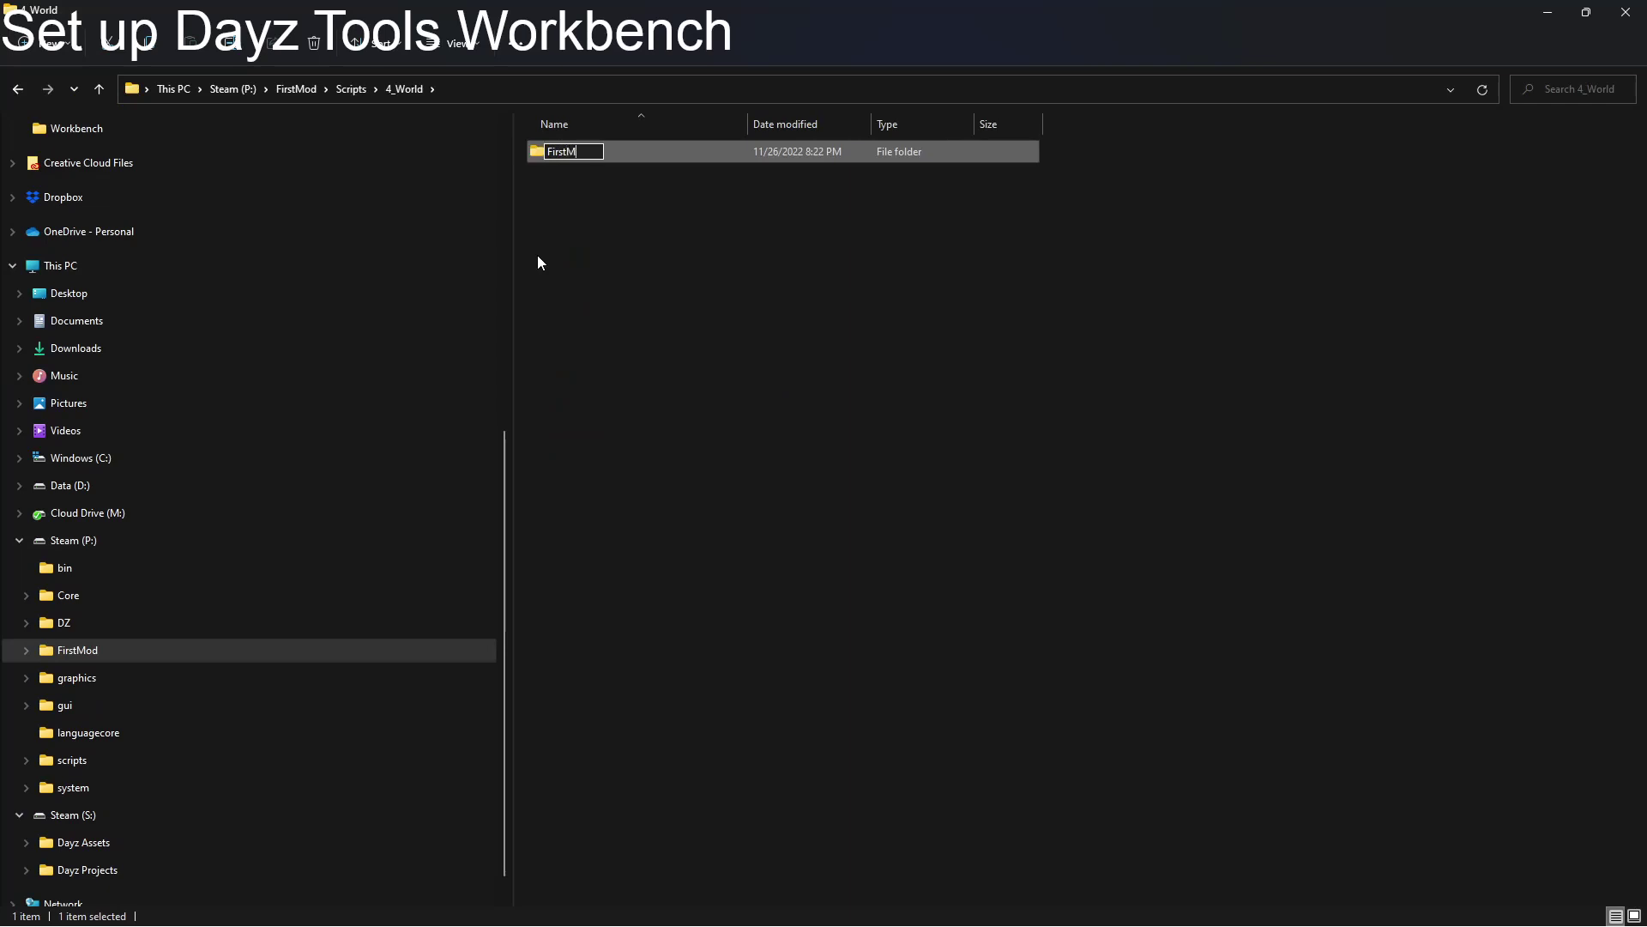
text(od)
key(Return)
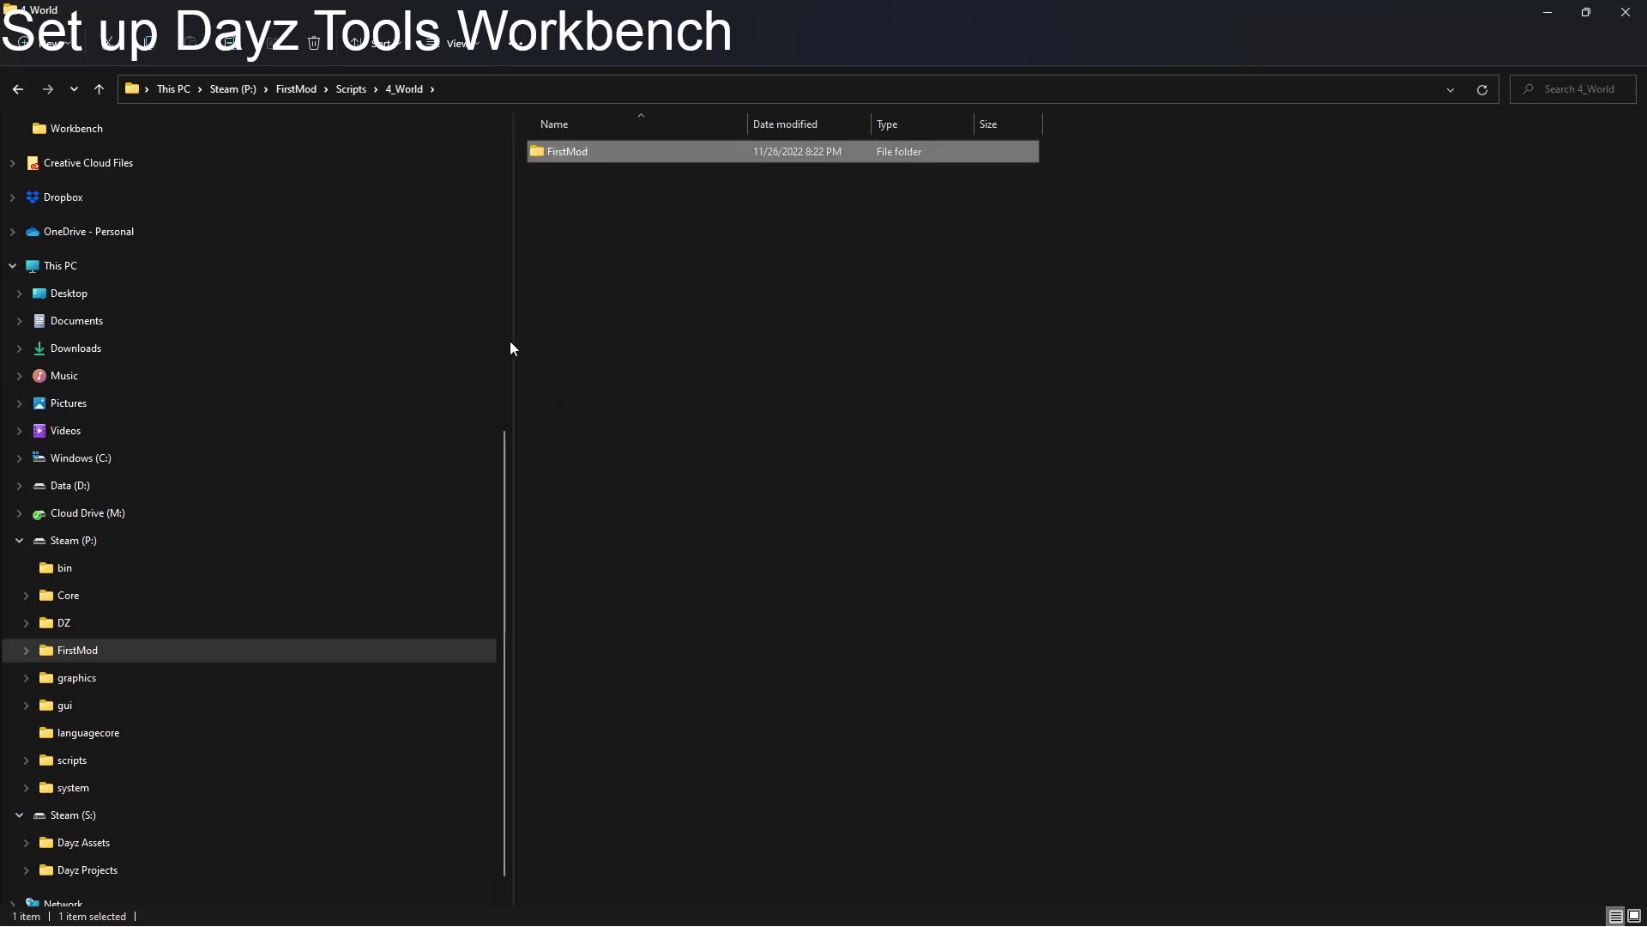
click(26, 651)
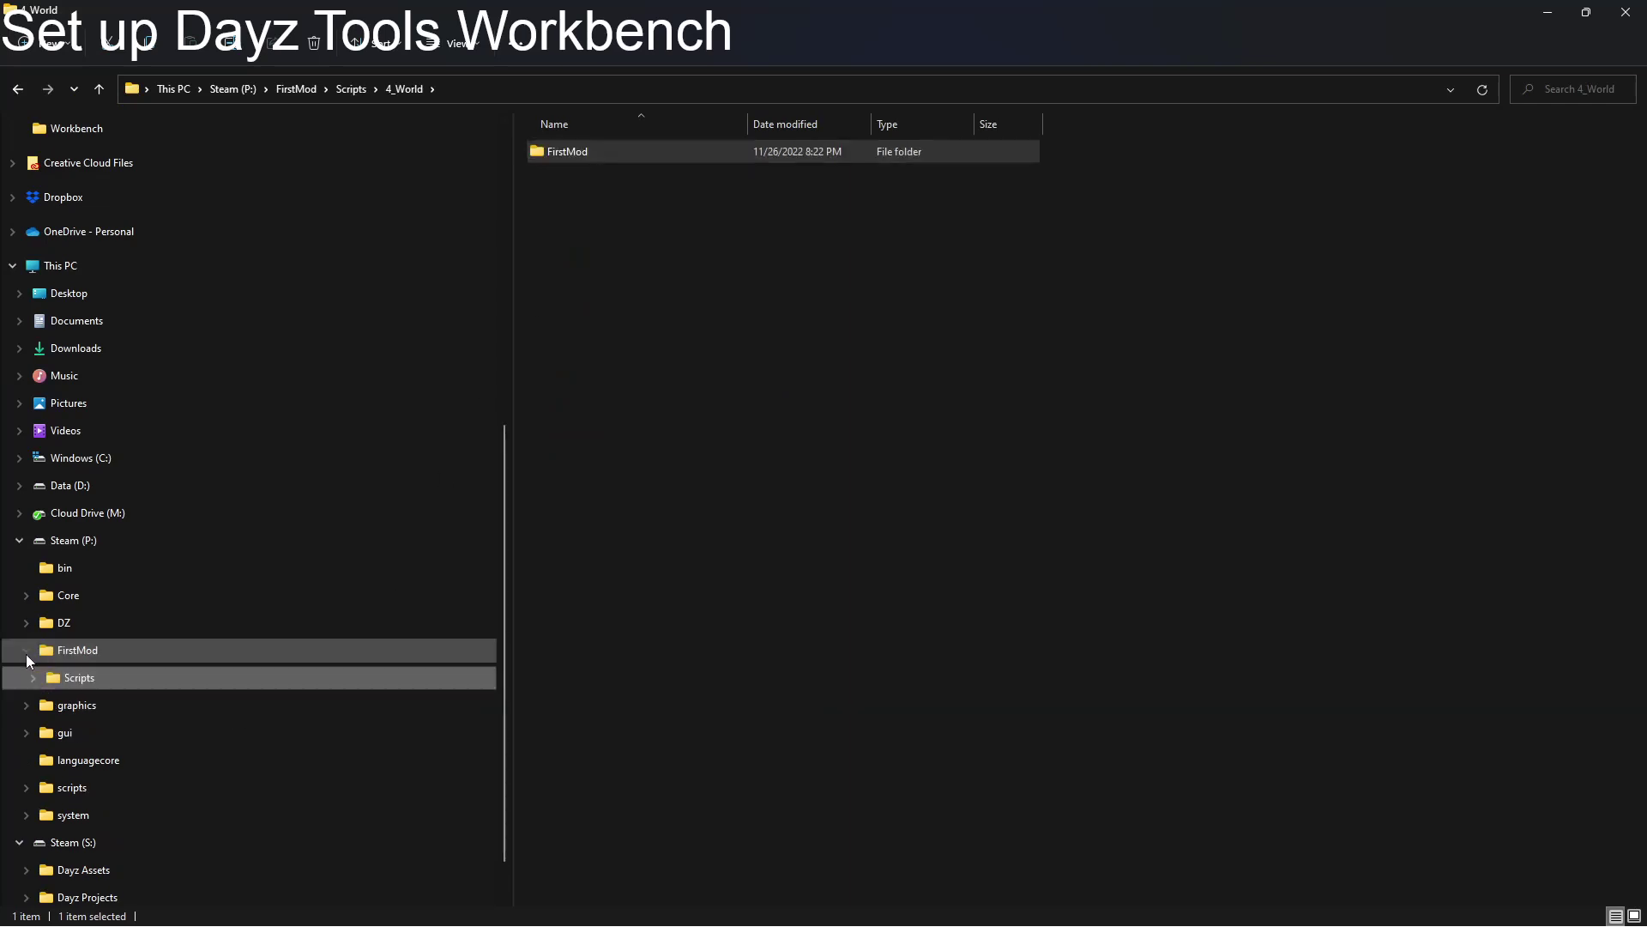
click(37, 678)
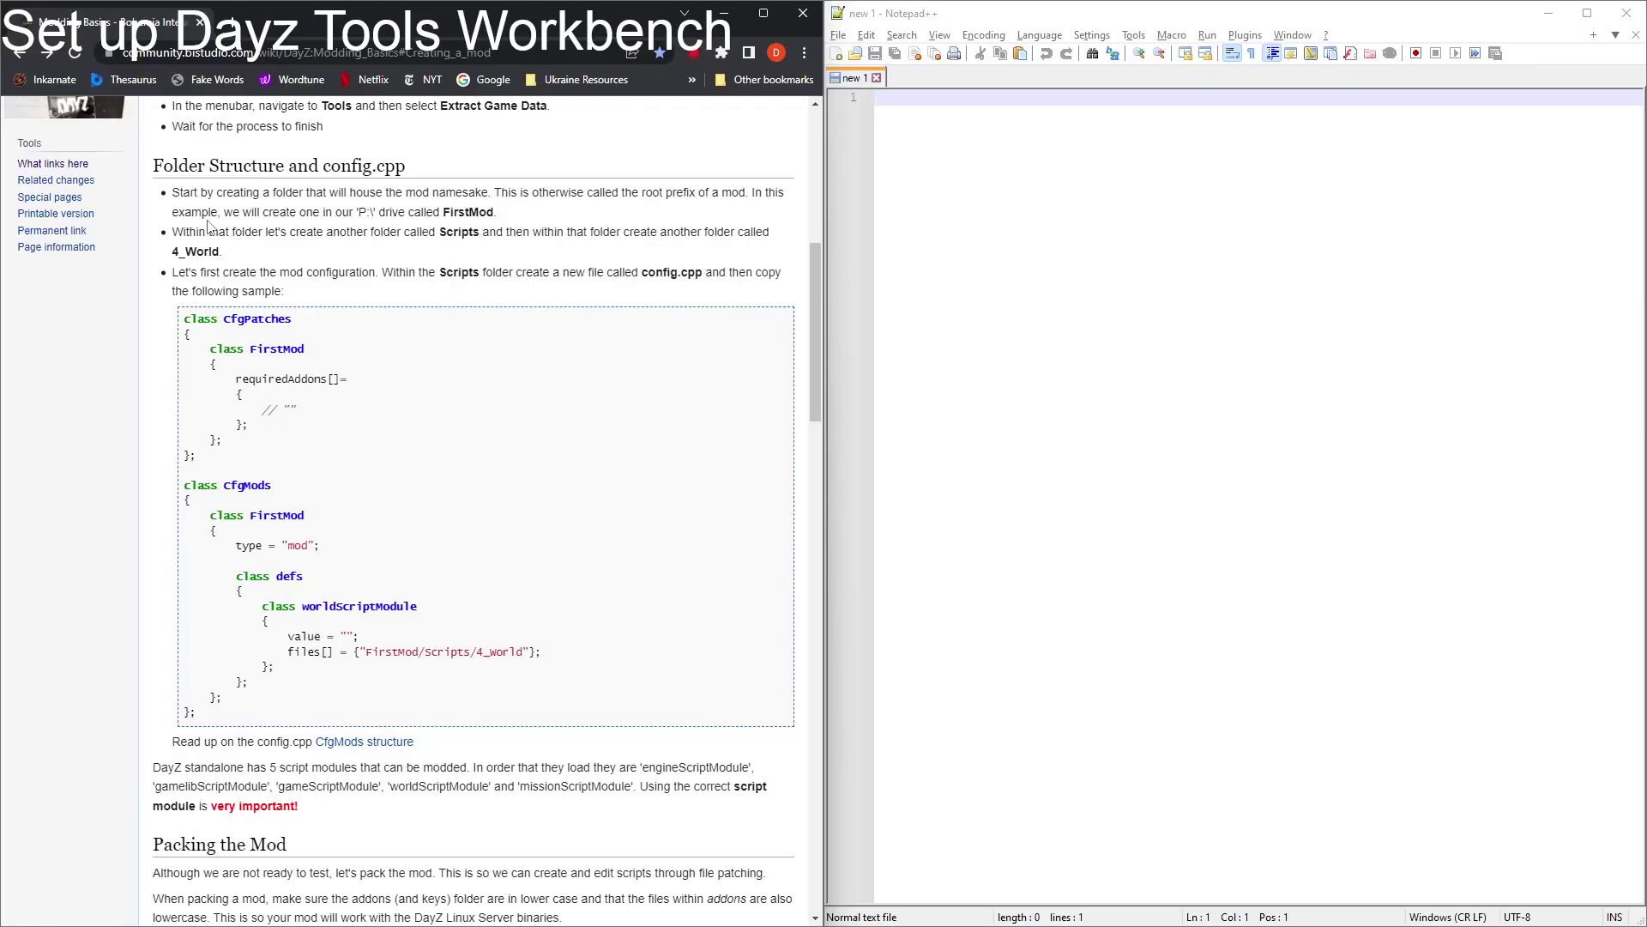
Step: Copy the config.cpp sample from the wiki's Folder Structure and config.cpp section into the empty Notepad++ document
drag(225, 252, 172, 198)
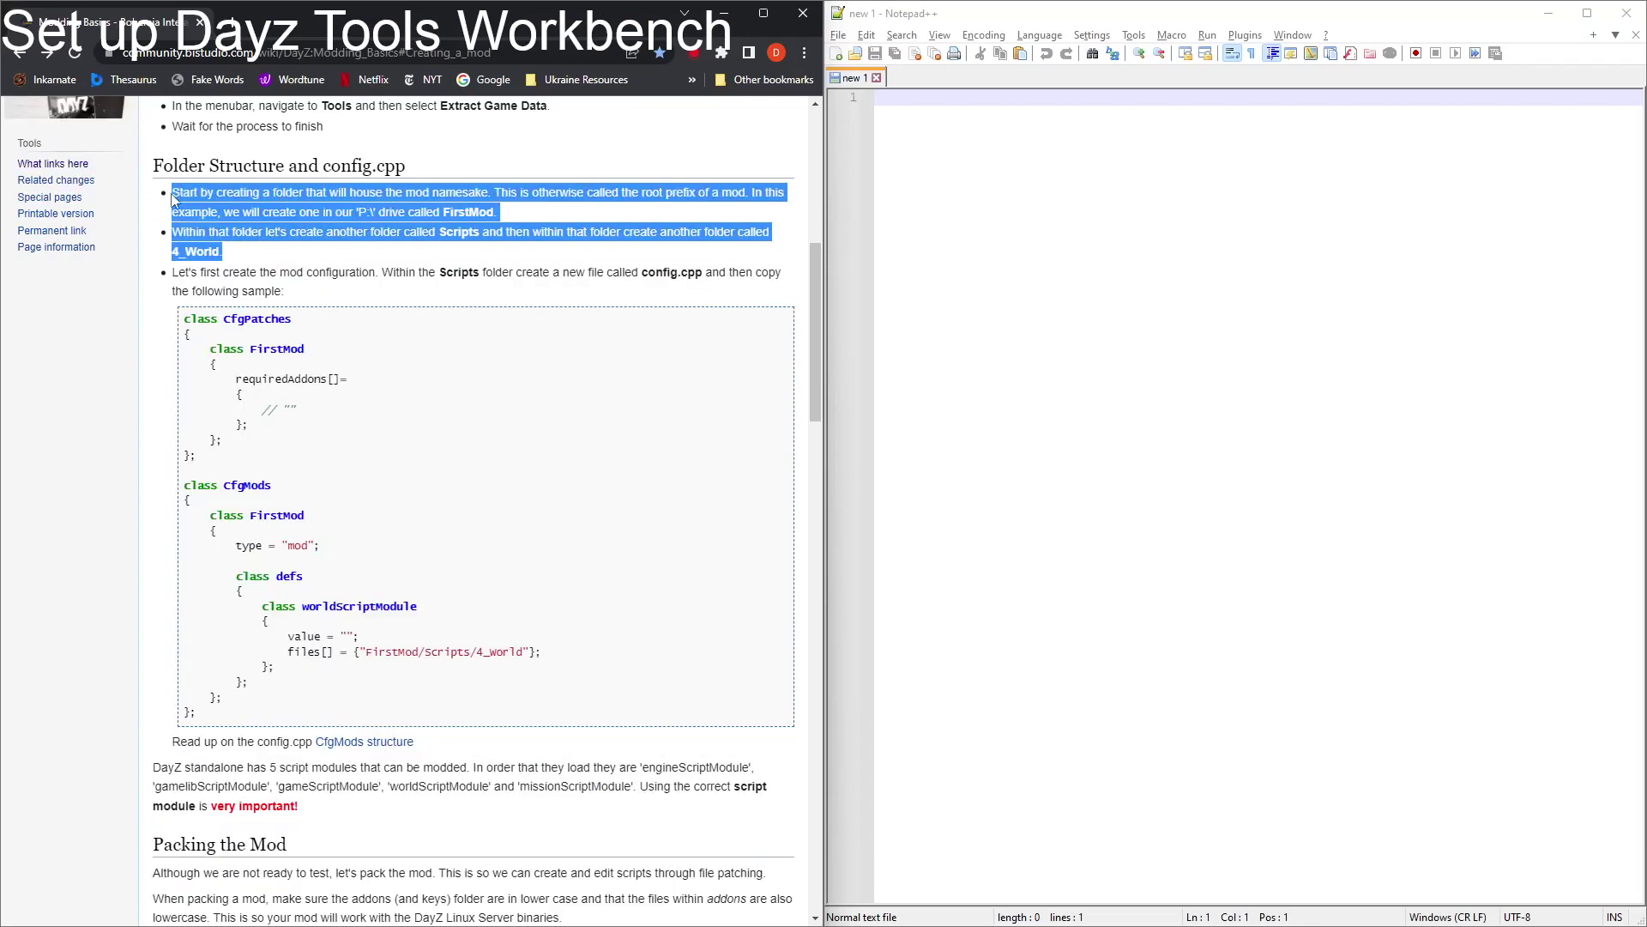
click(363, 258)
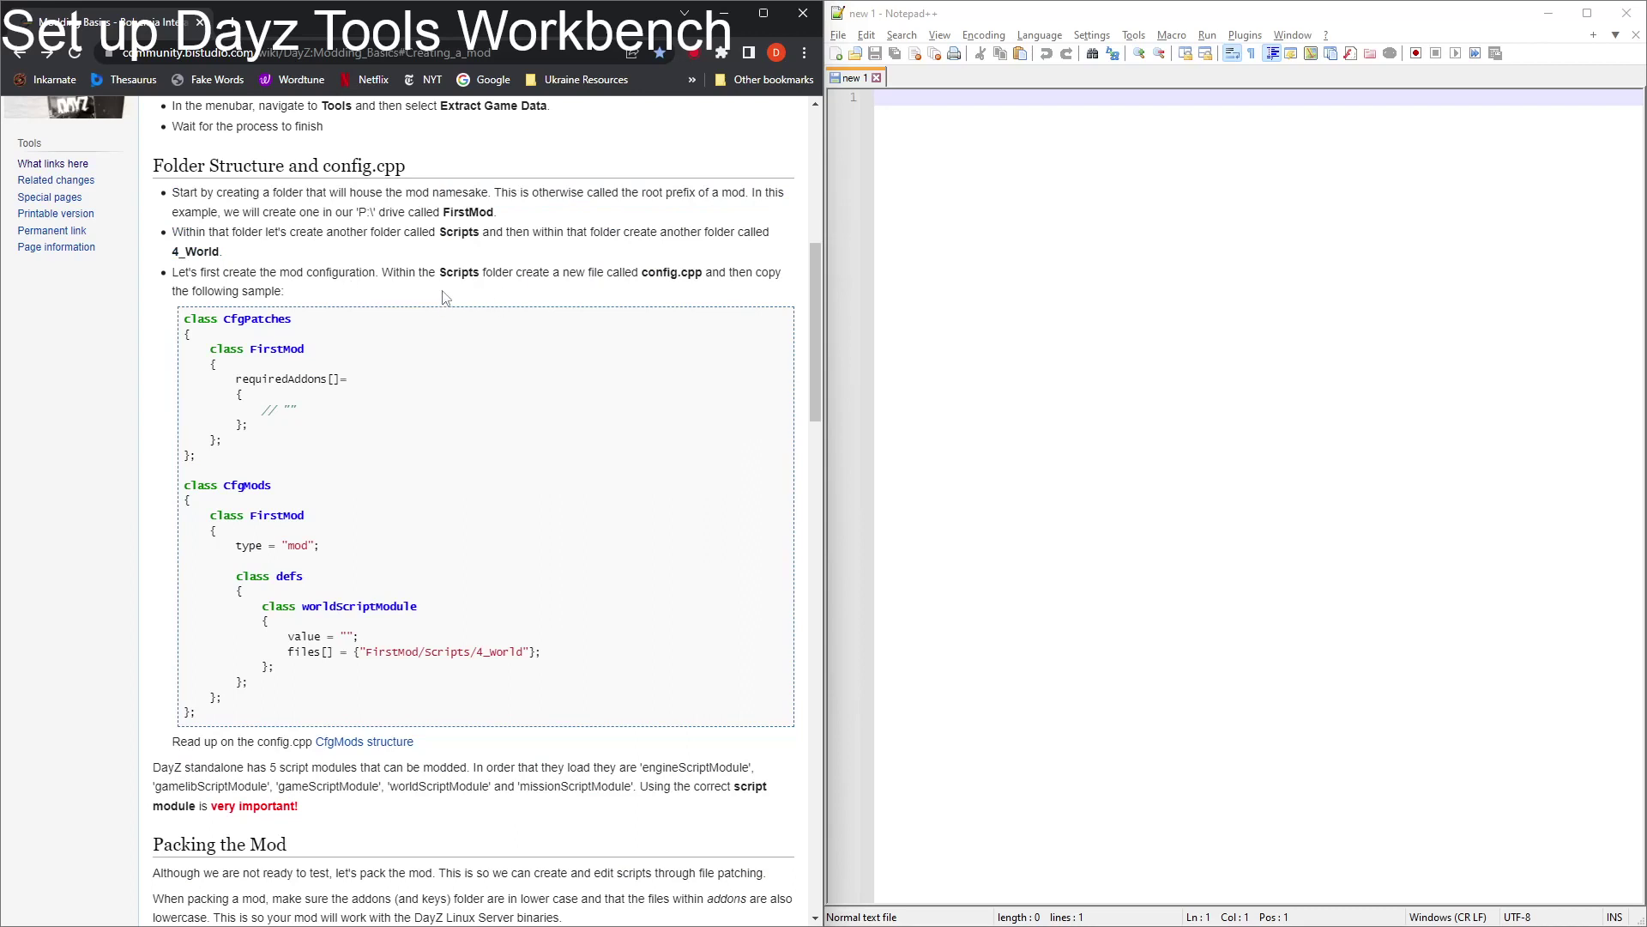
drag(641, 273, 709, 288)
click(1128, 194)
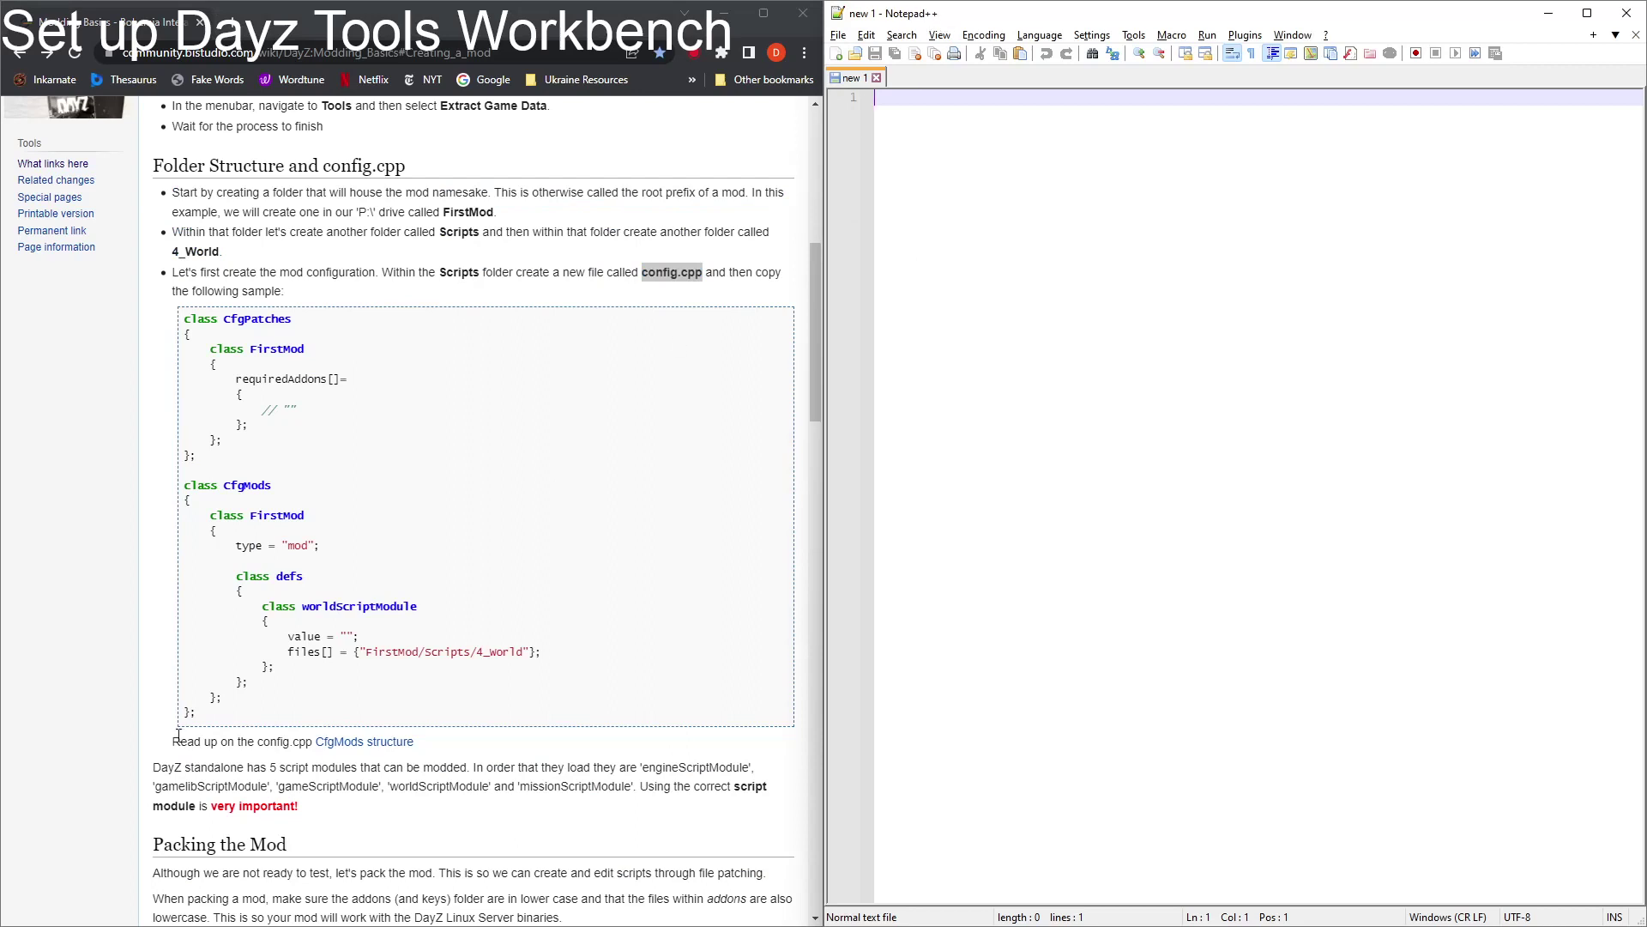
drag(203, 725, 165, 330)
key(ctrl+c)
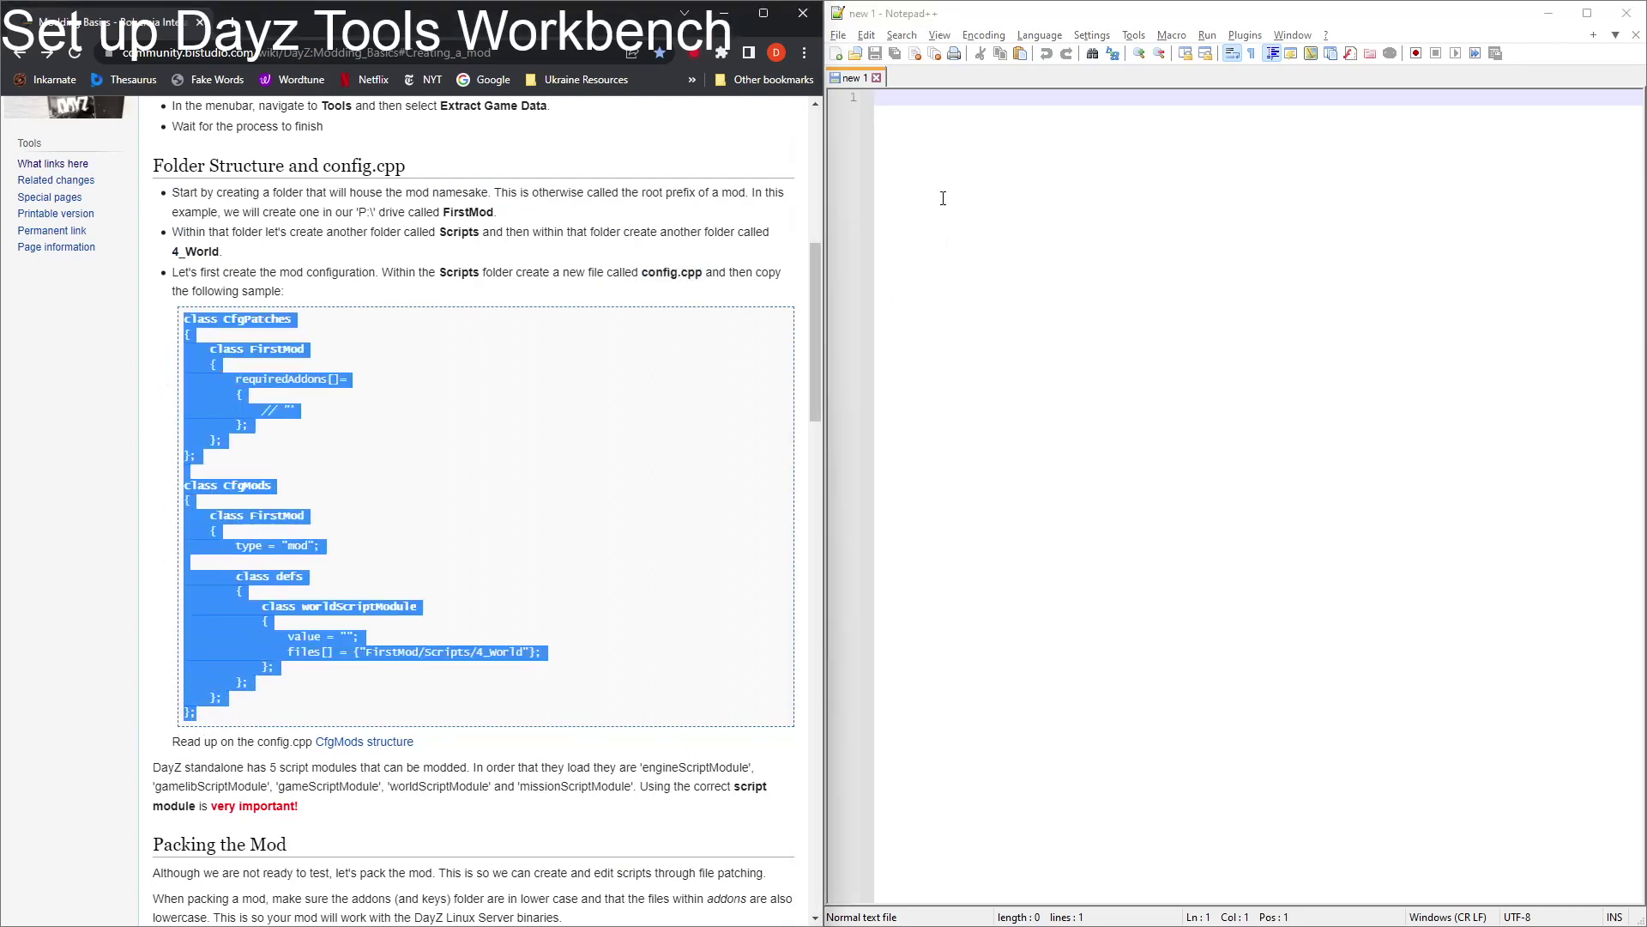
click(943, 242)
key(ctrl+v)
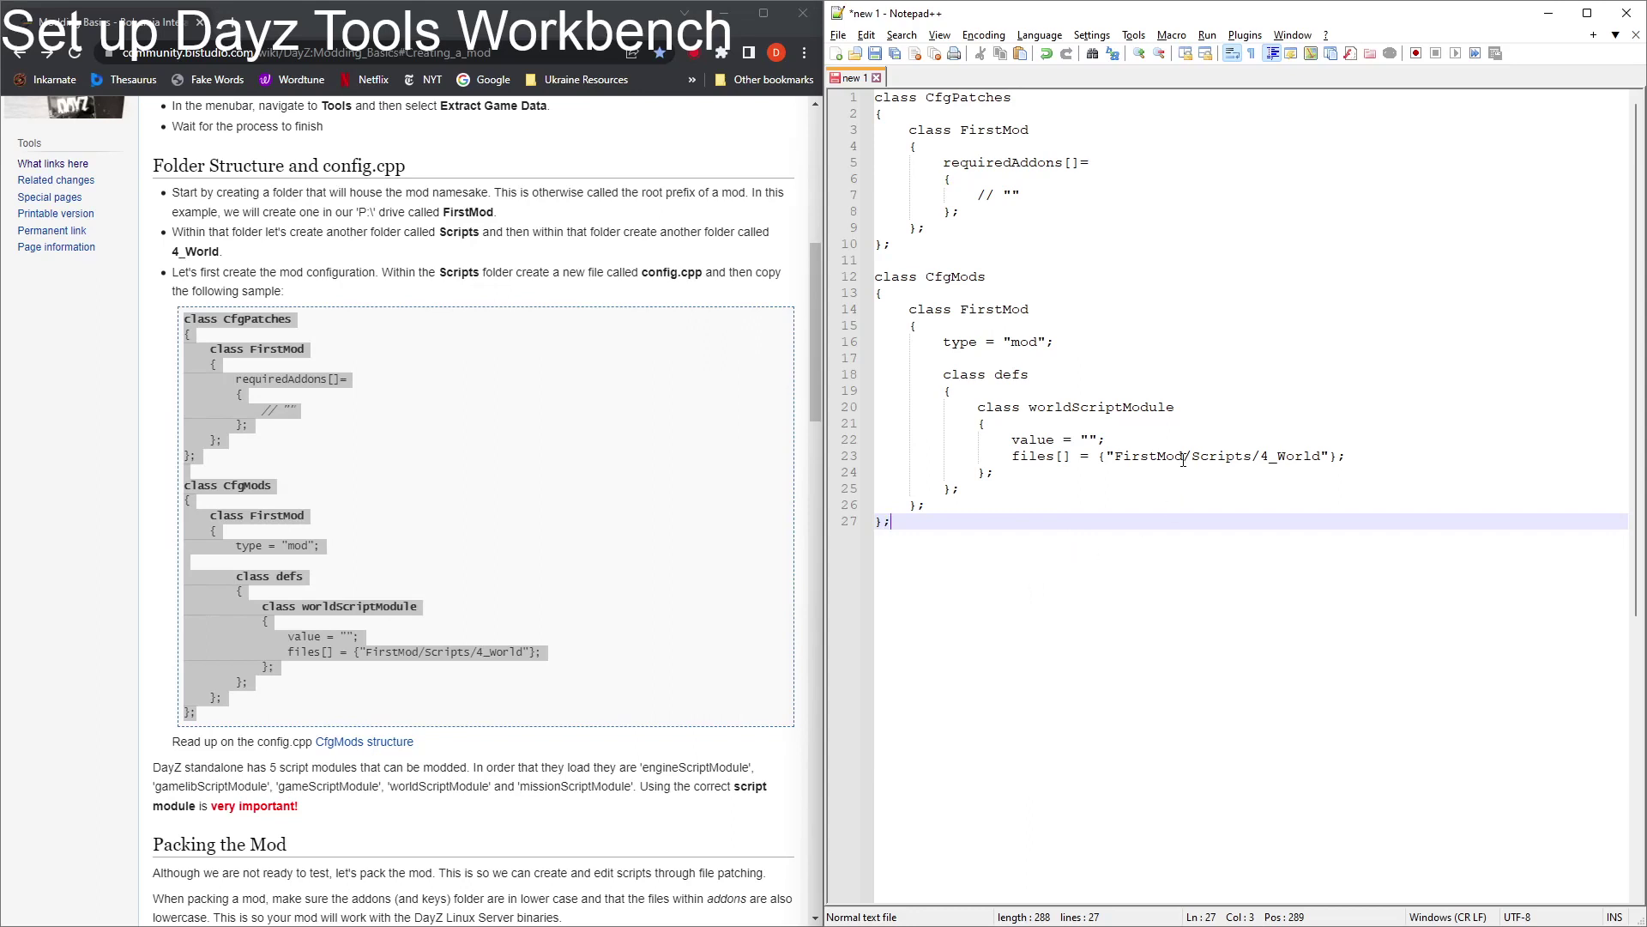
drag(1184, 459, 1113, 461)
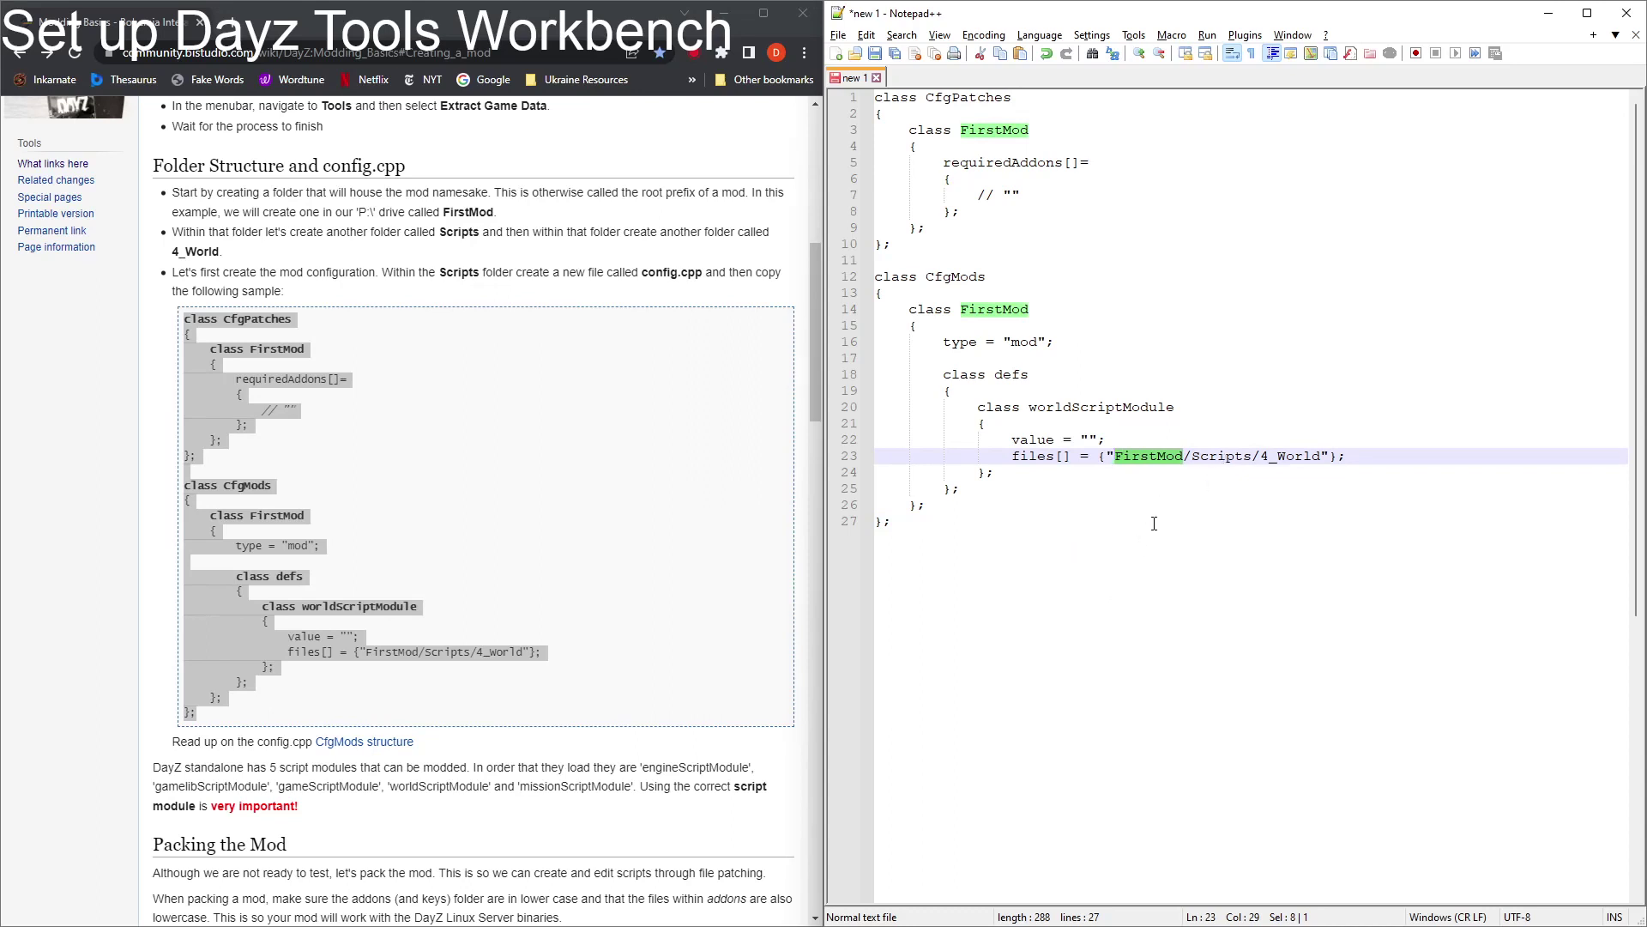
Step: Save the sample code as config.cpp in P:\FirstMod\Scripts
click(840, 36)
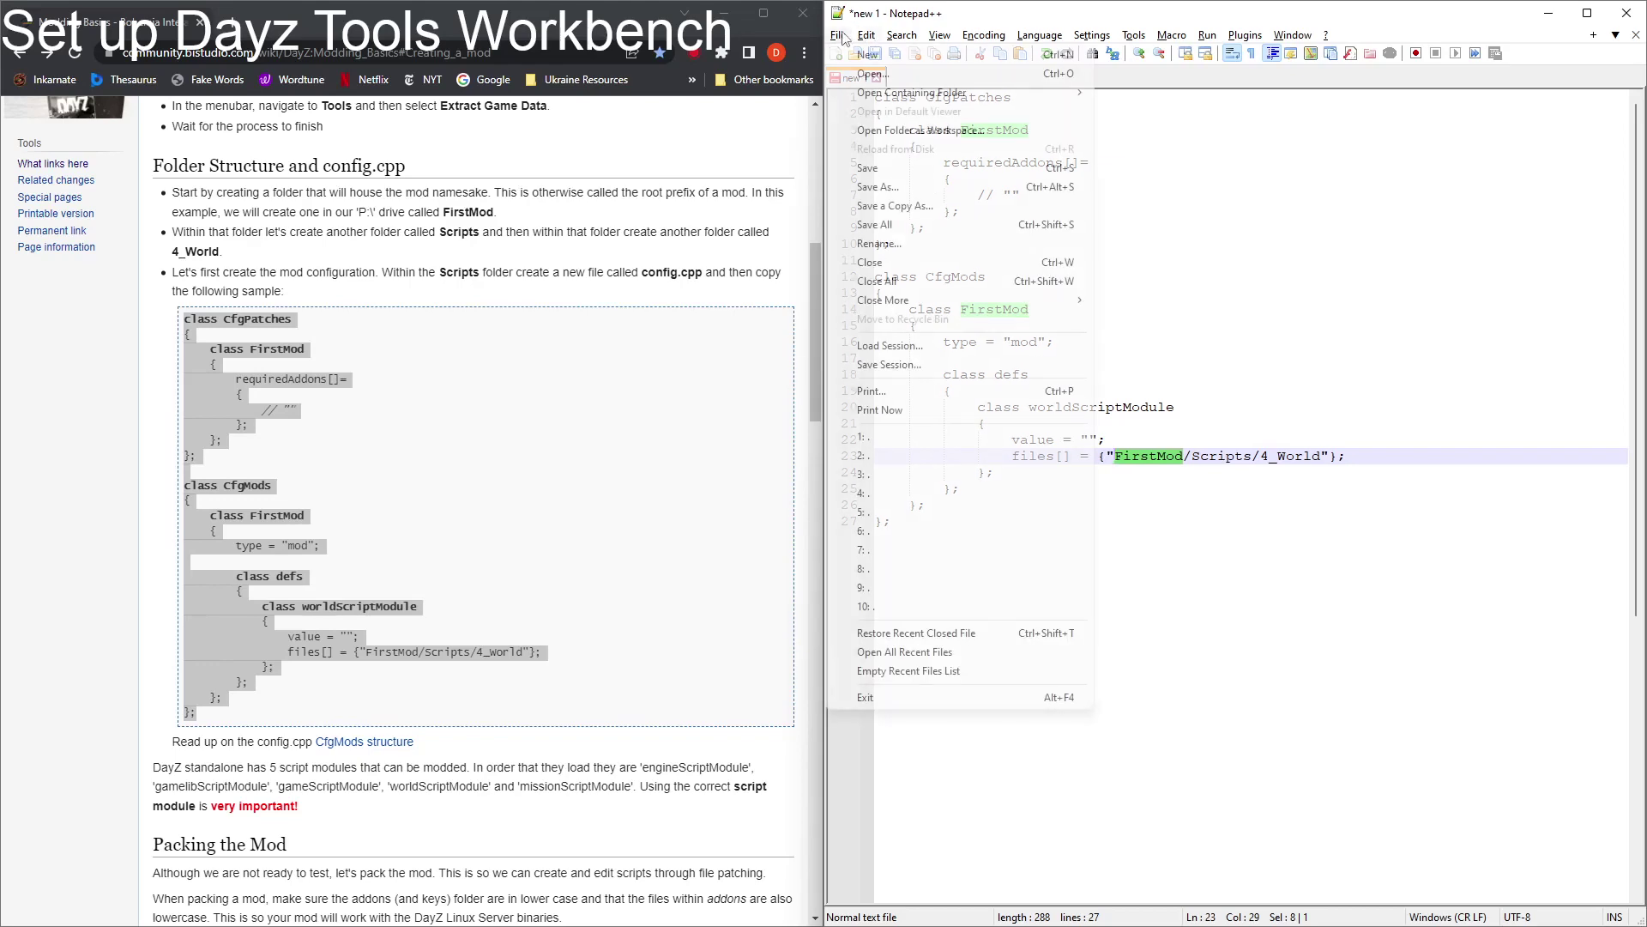
click(877, 187)
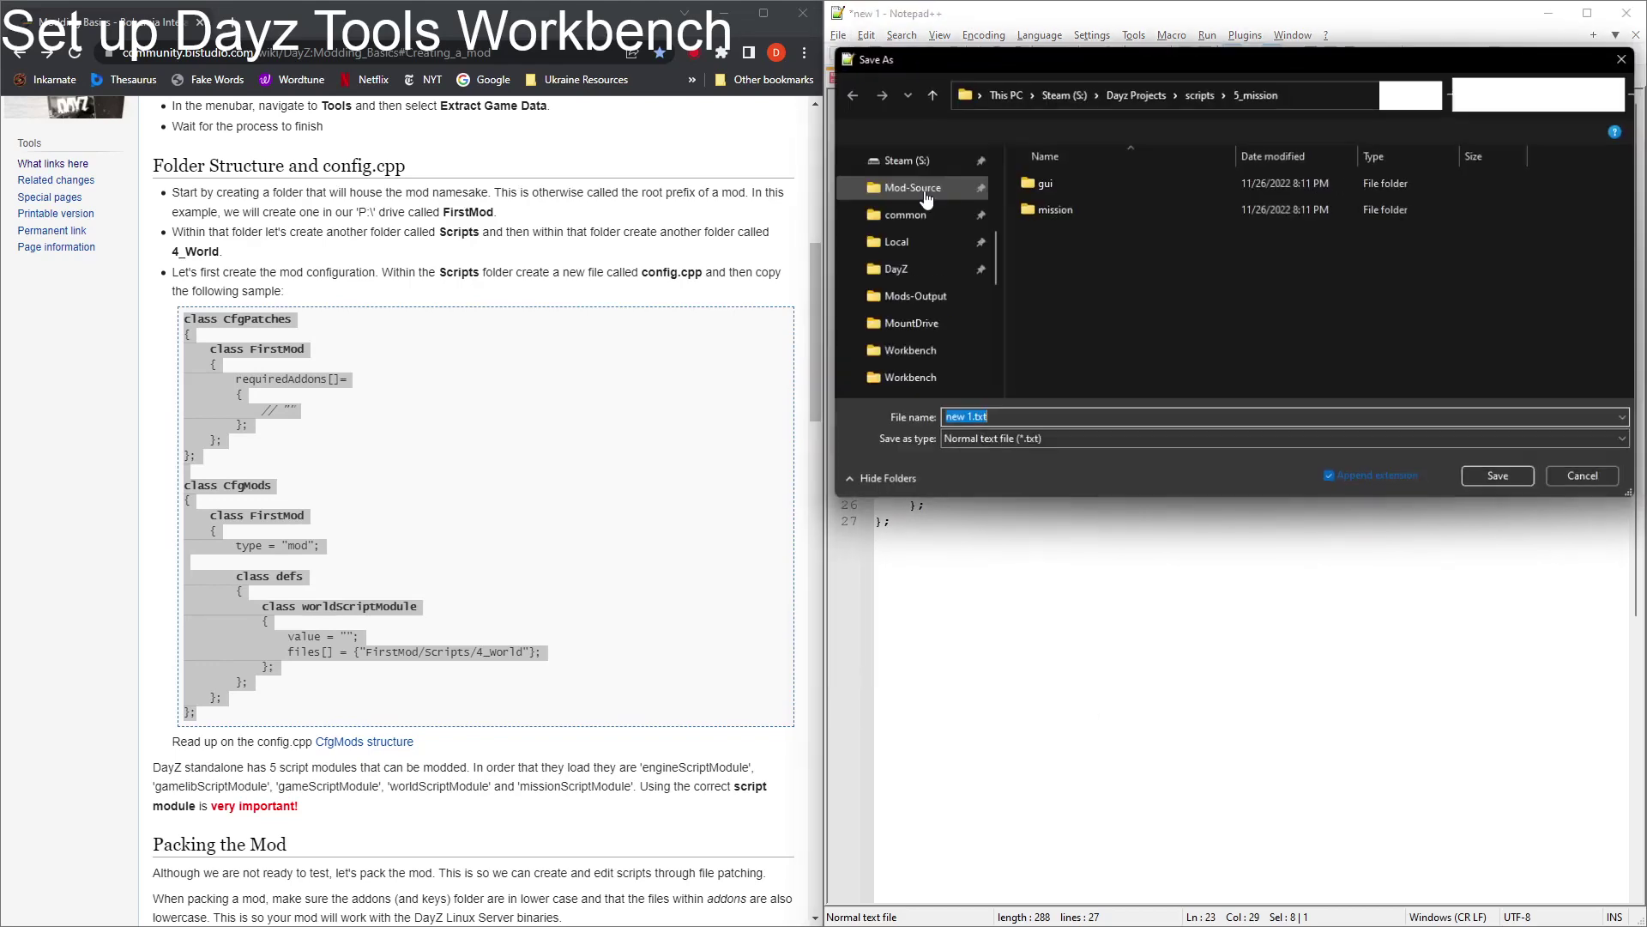
click(904, 296)
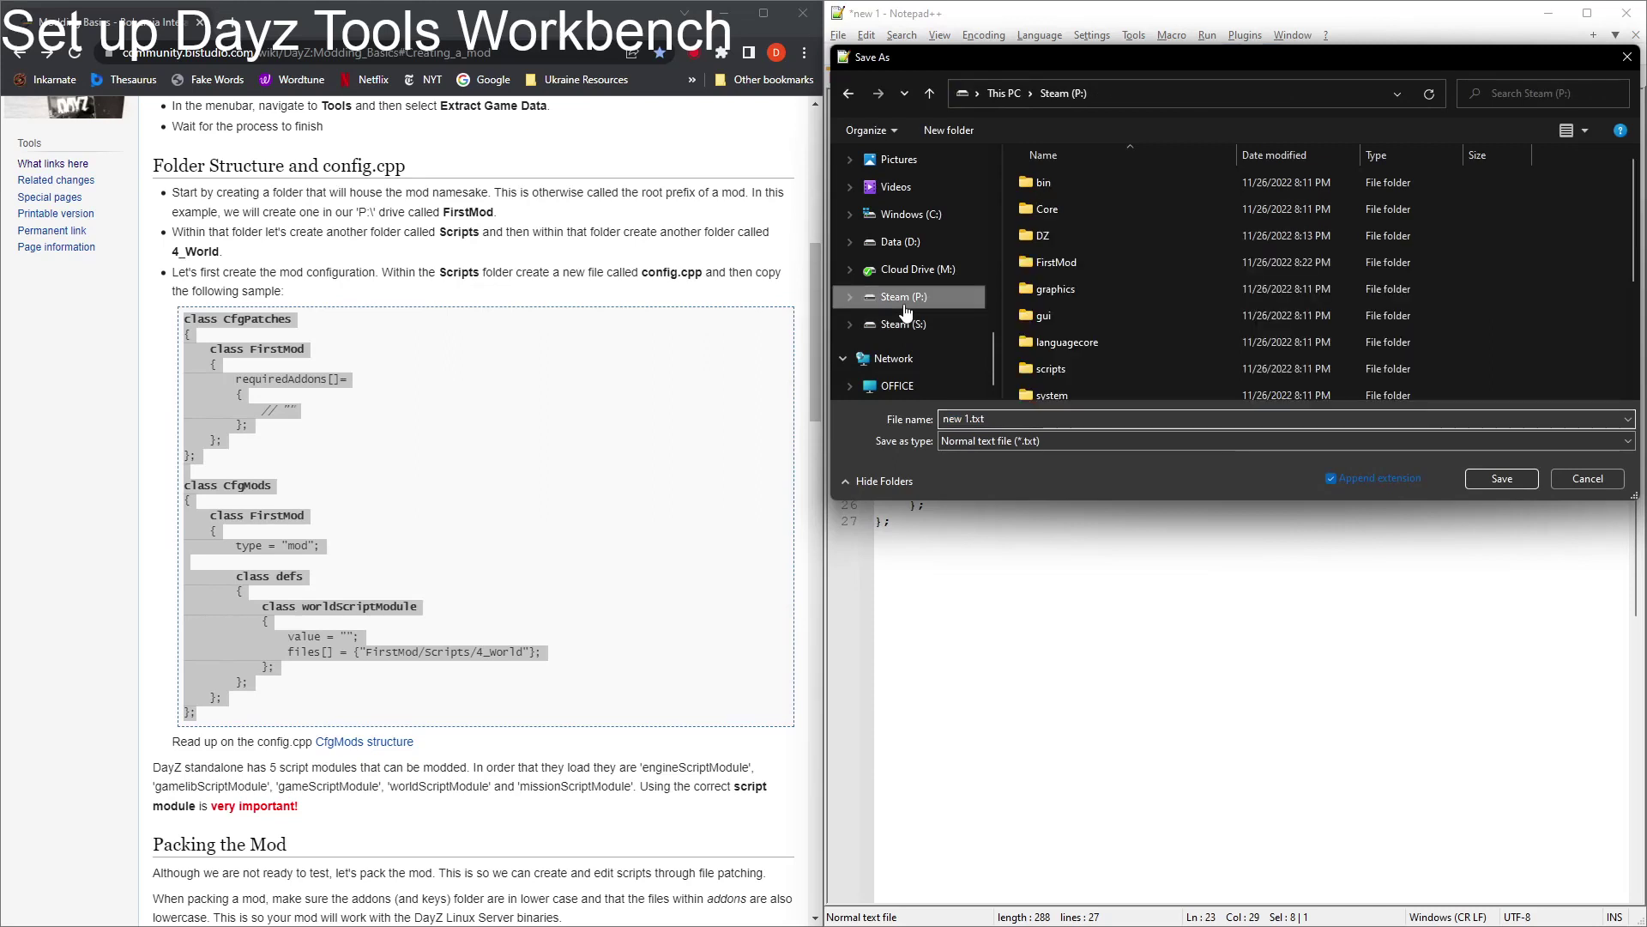
double_click(1083, 266)
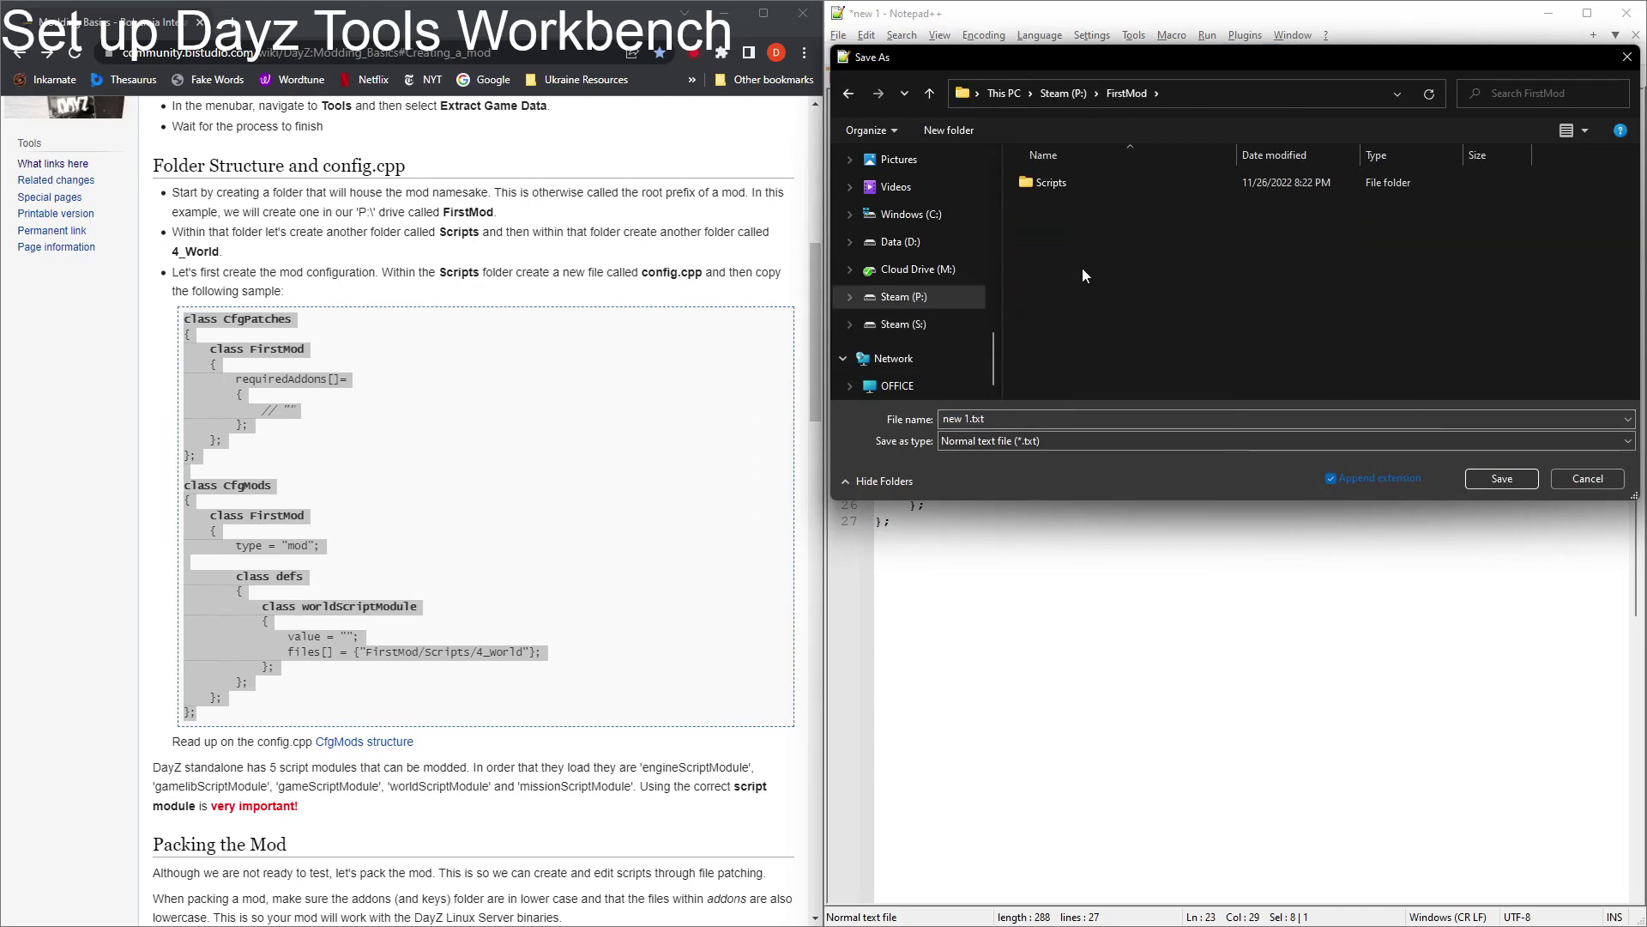
double_click(1053, 182)
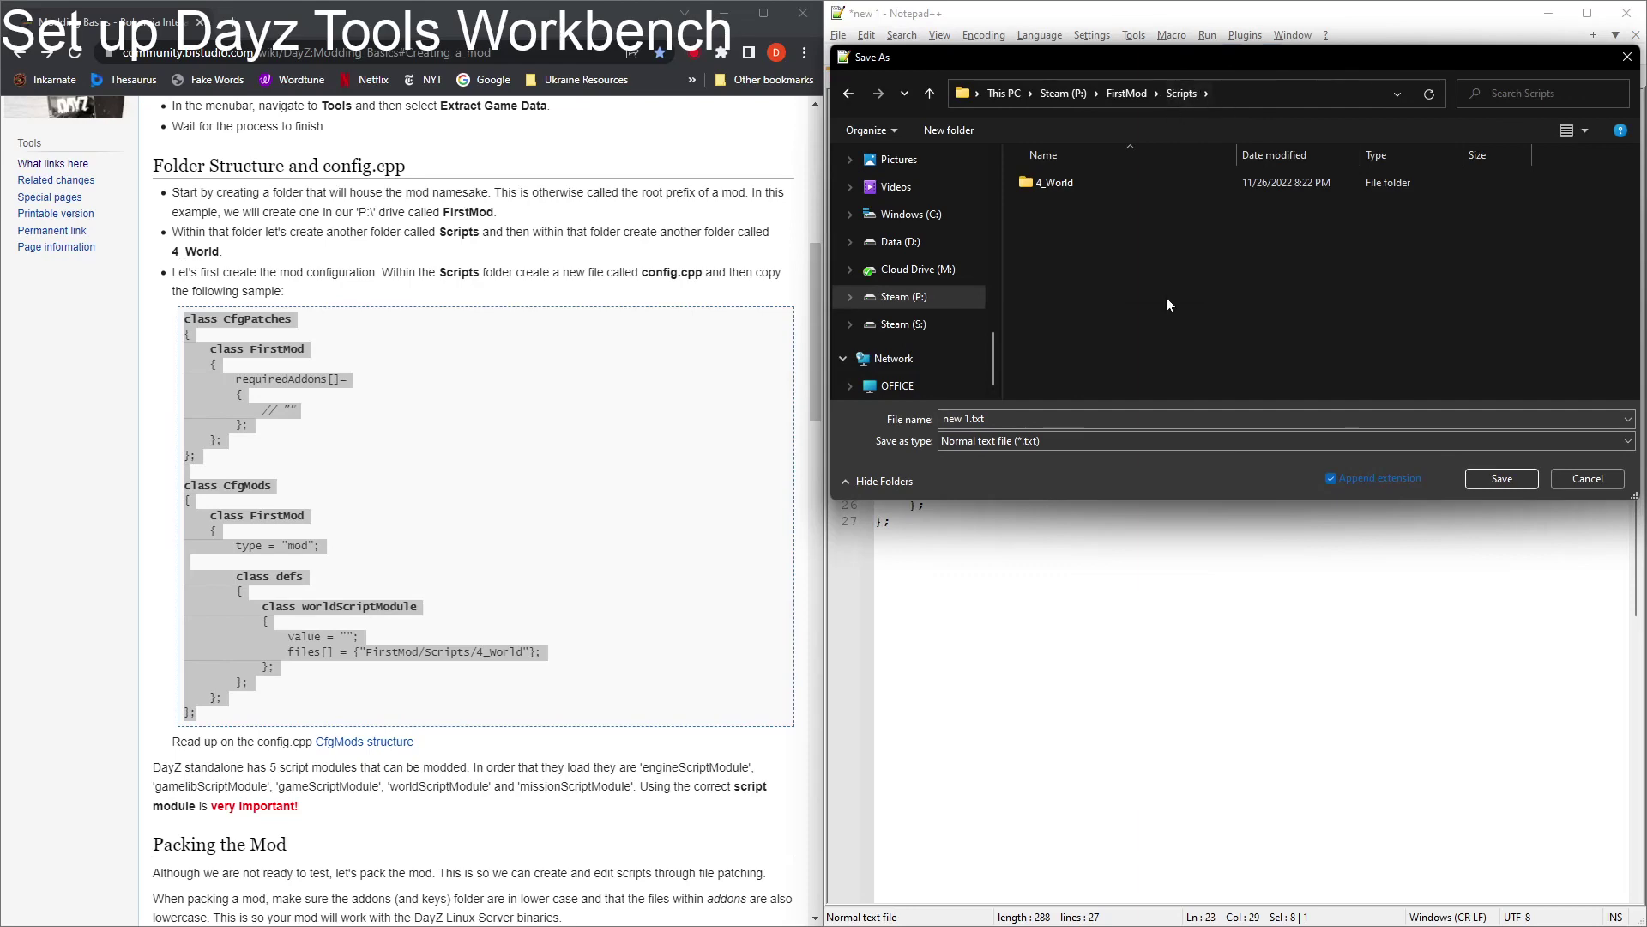
click(1038, 412)
text(conf)
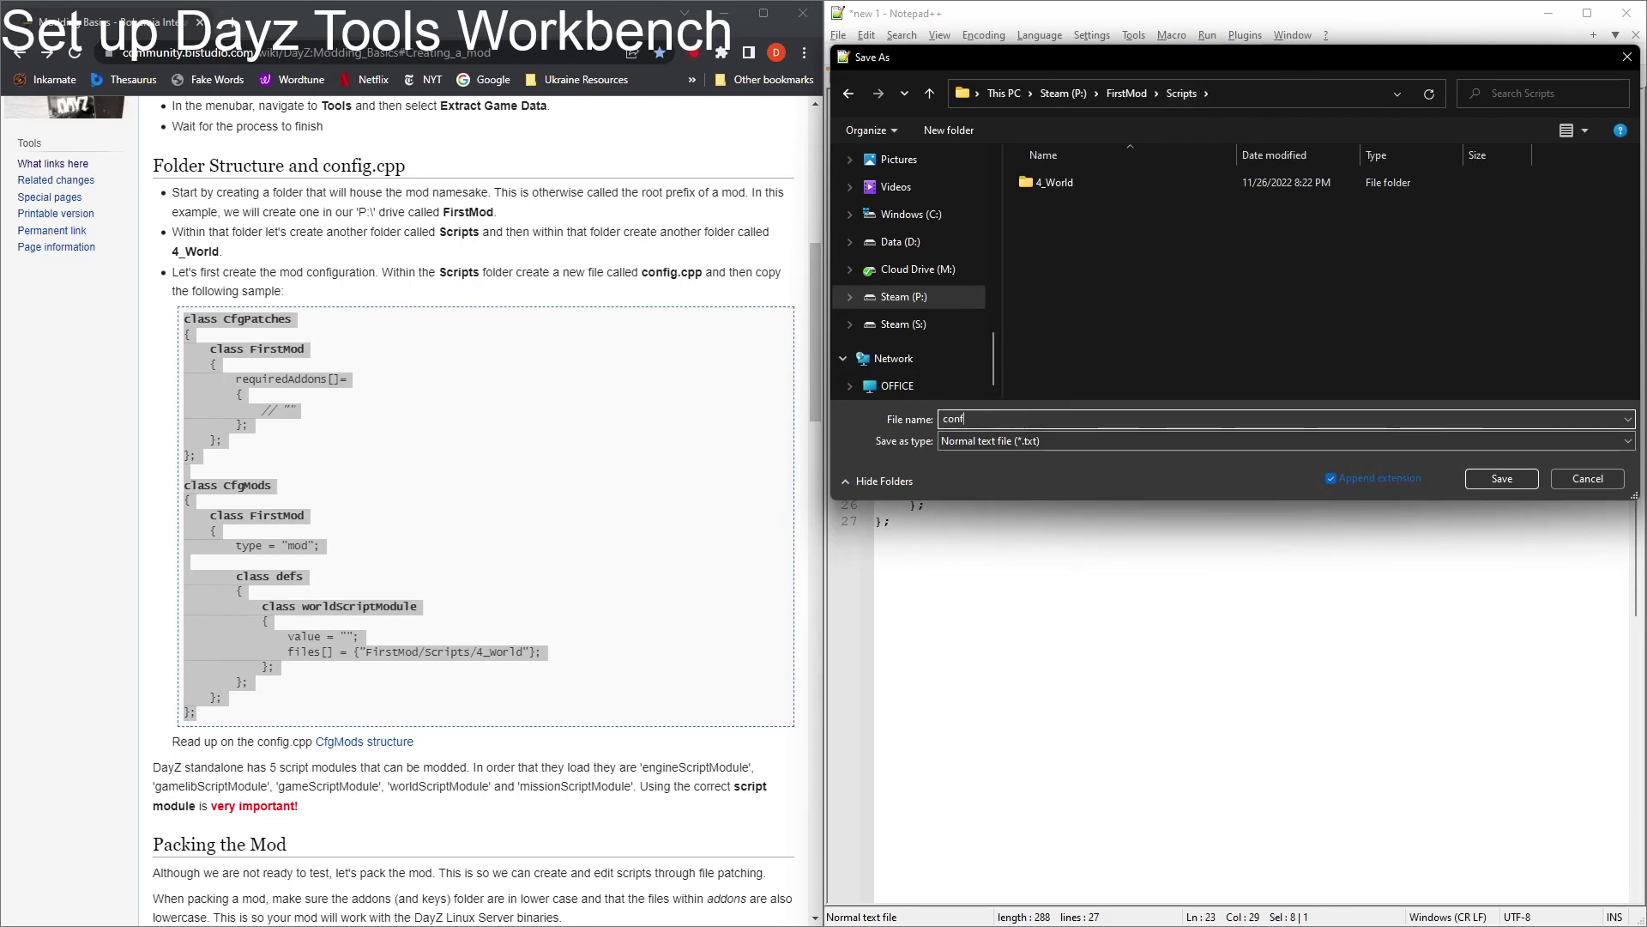
text(ig.cpp)
key(Return)
text(f)
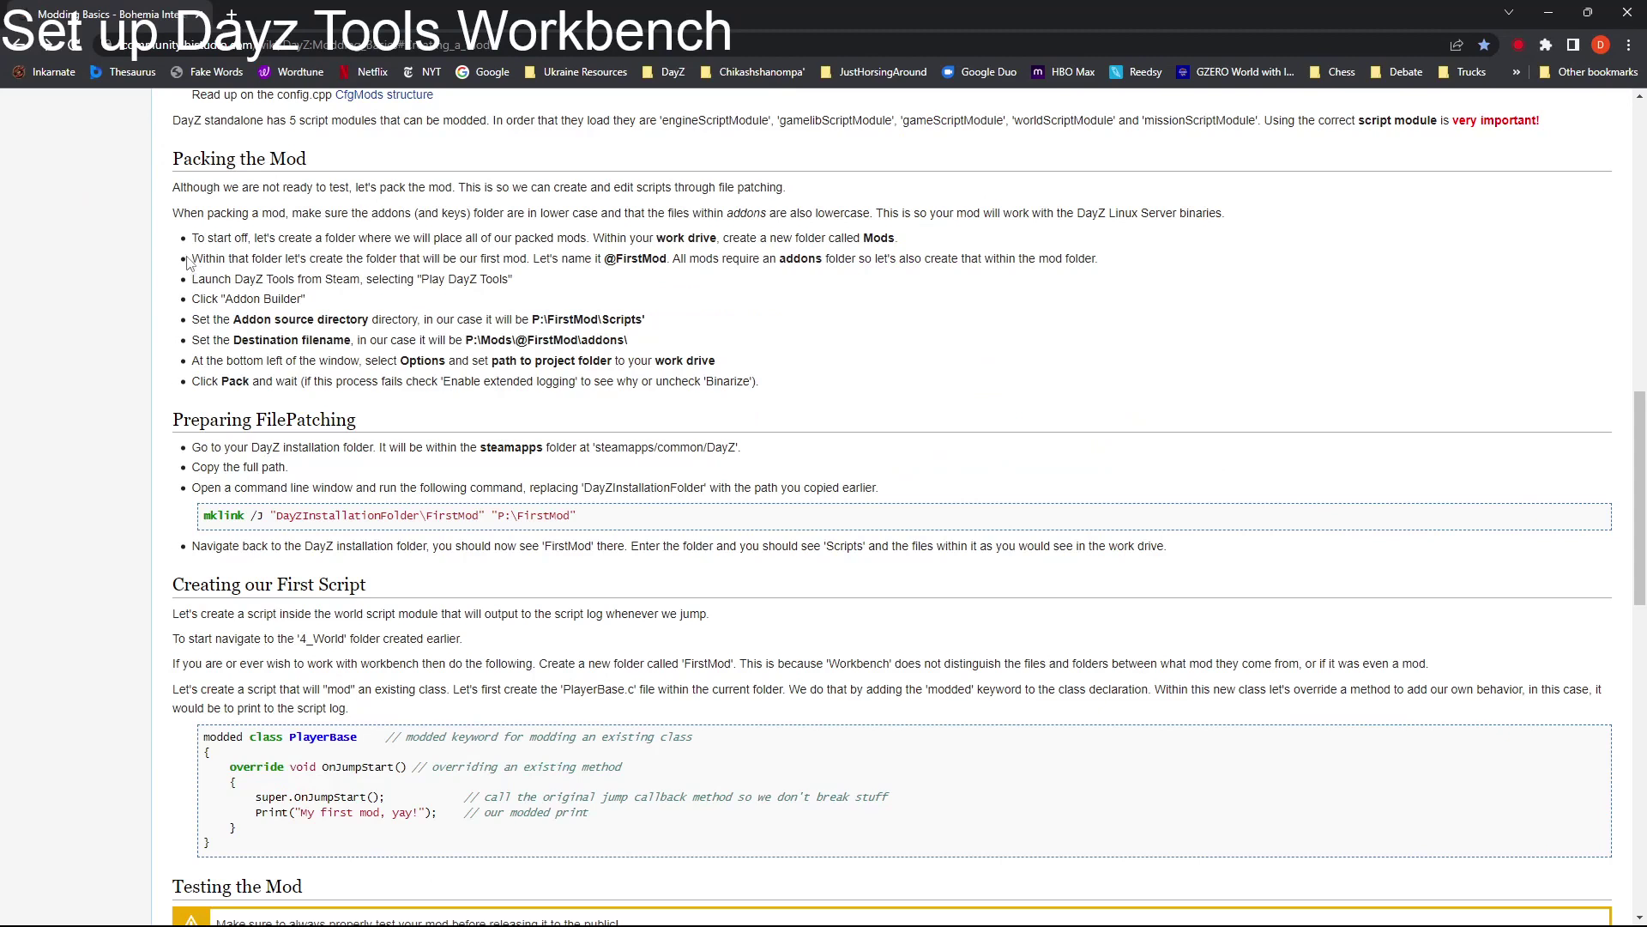
Step: Check the wiki's Packing the Mod instructions, then create a folder named Mods in the root of drive P in File Explorer
drag(193, 258, 1126, 267)
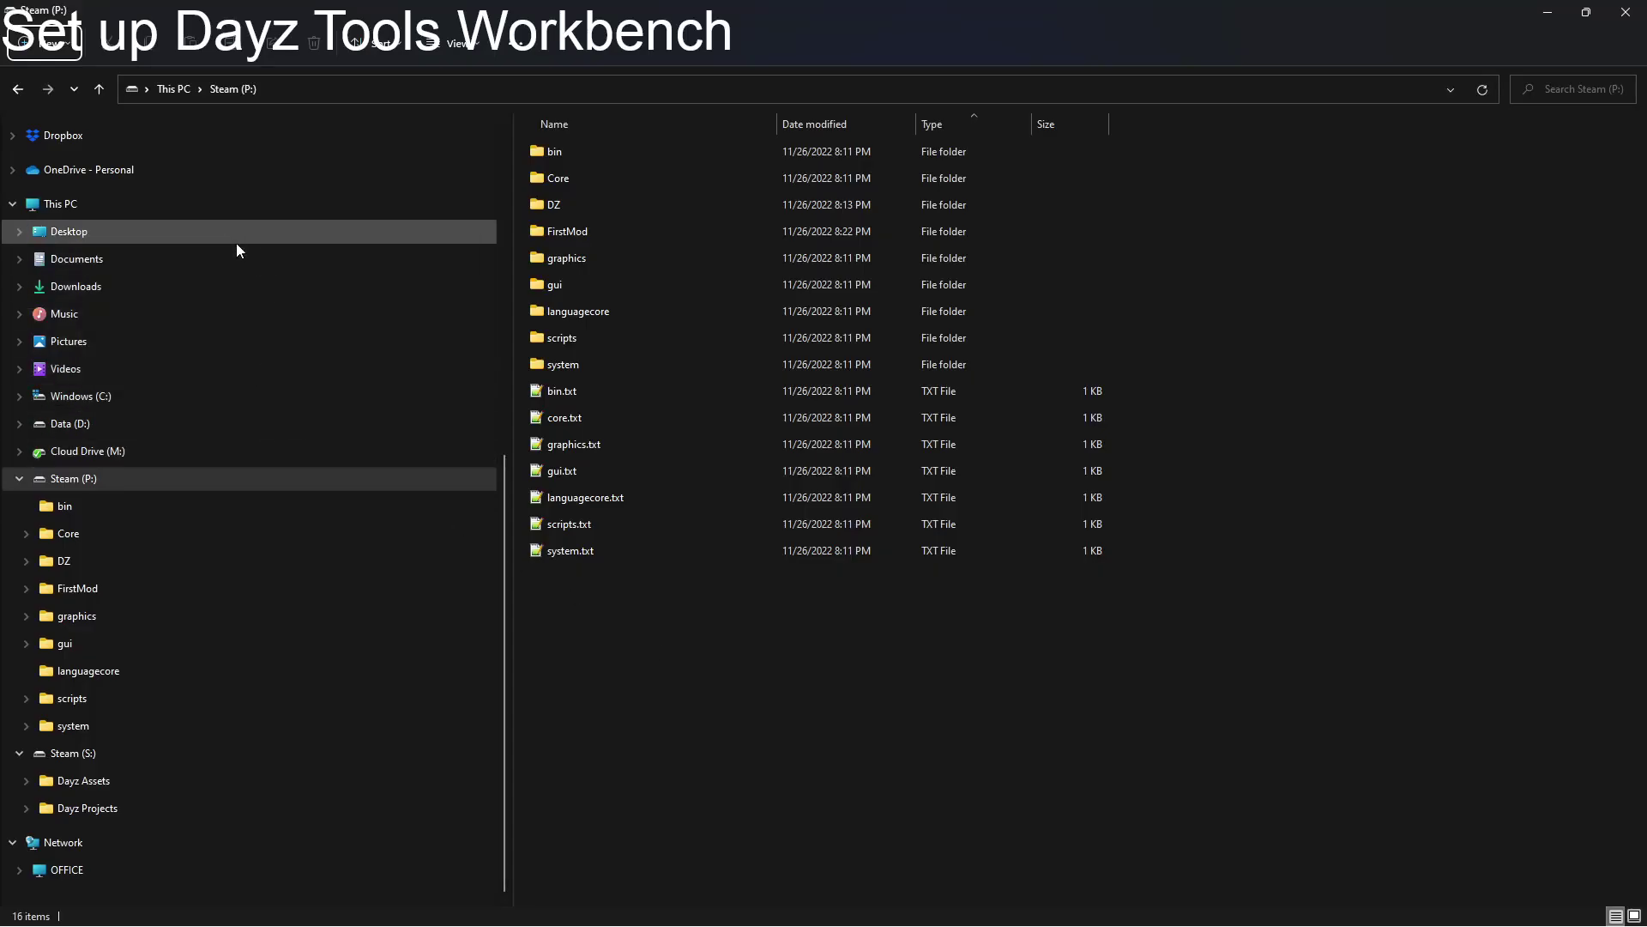
click(56, 43)
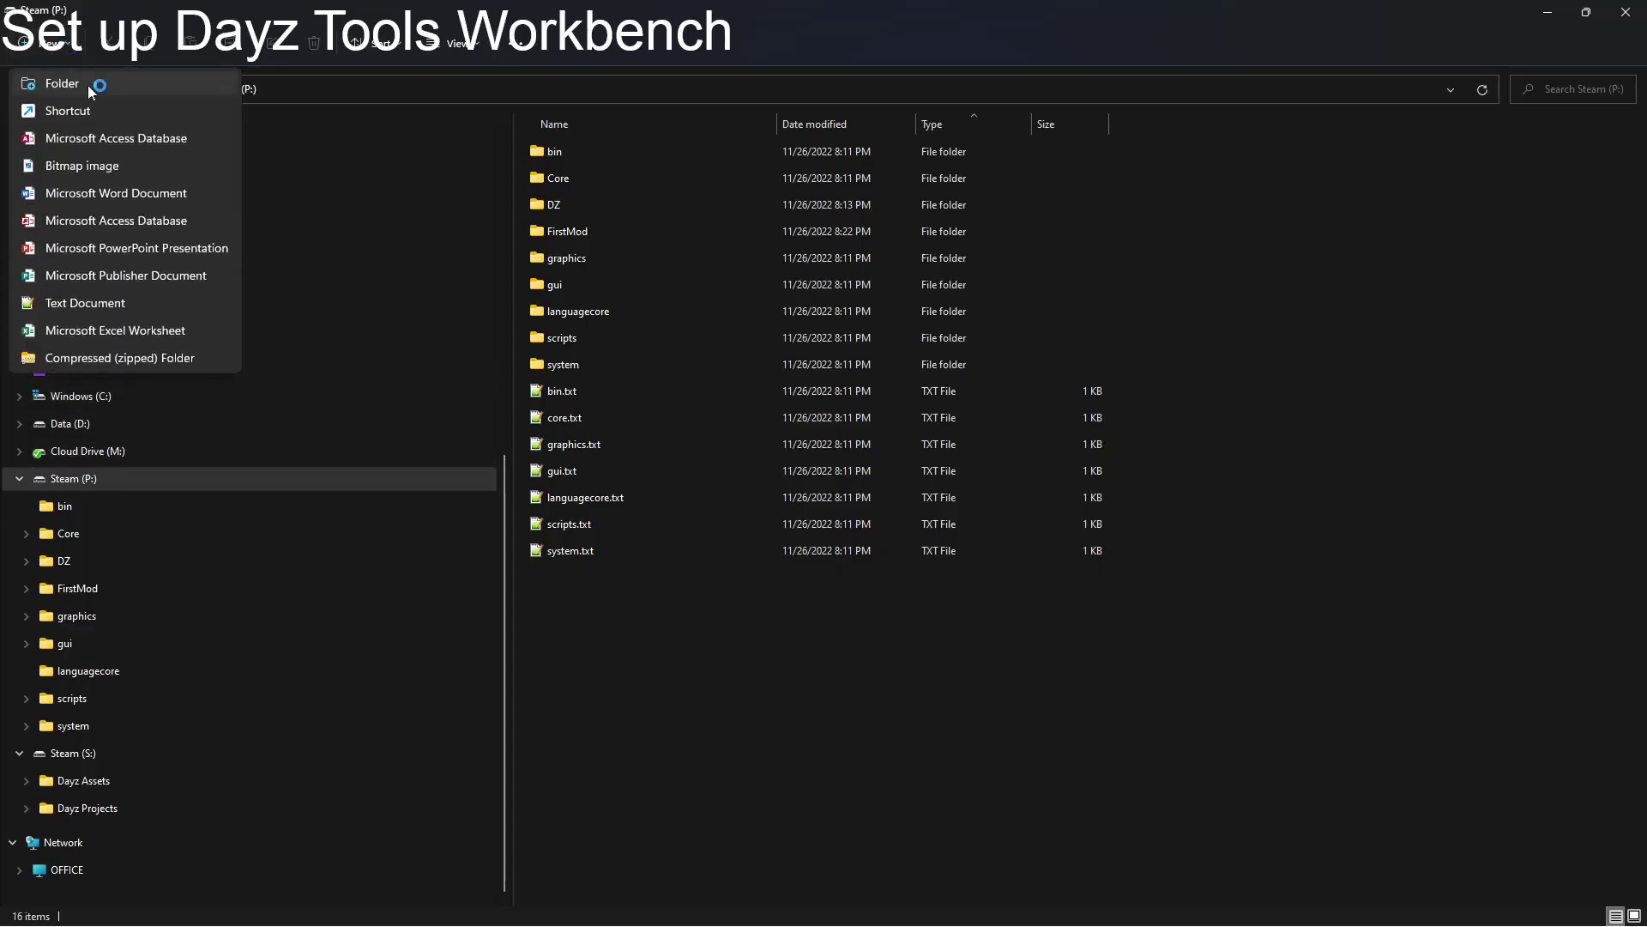
click(87, 82)
text(Mods)
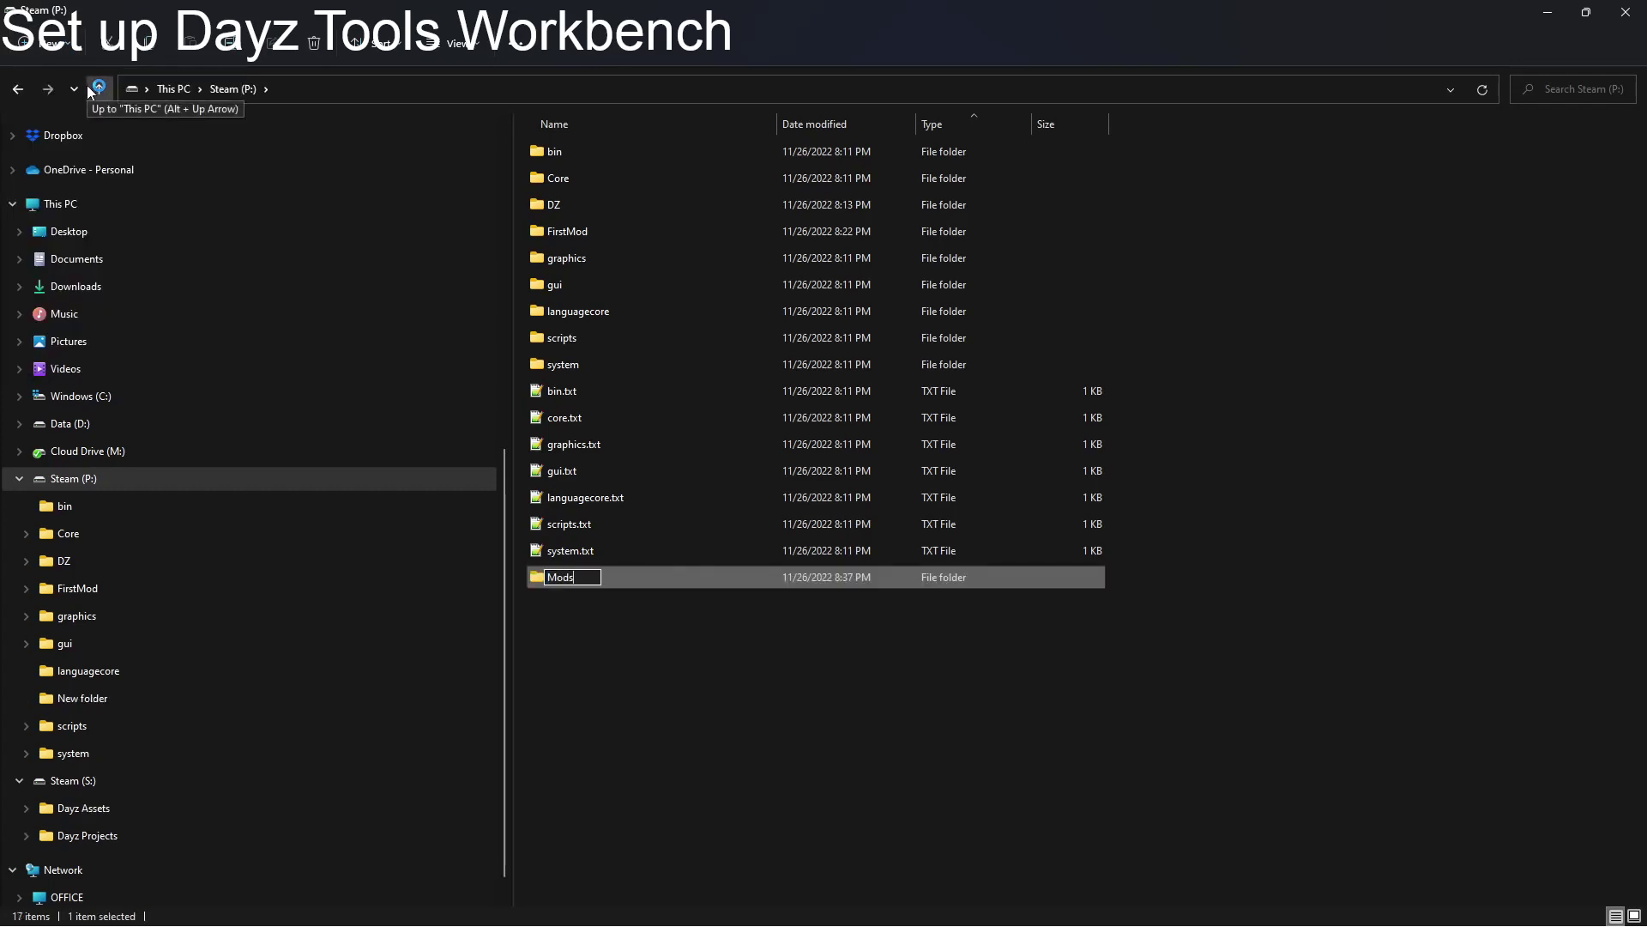
key(Return)
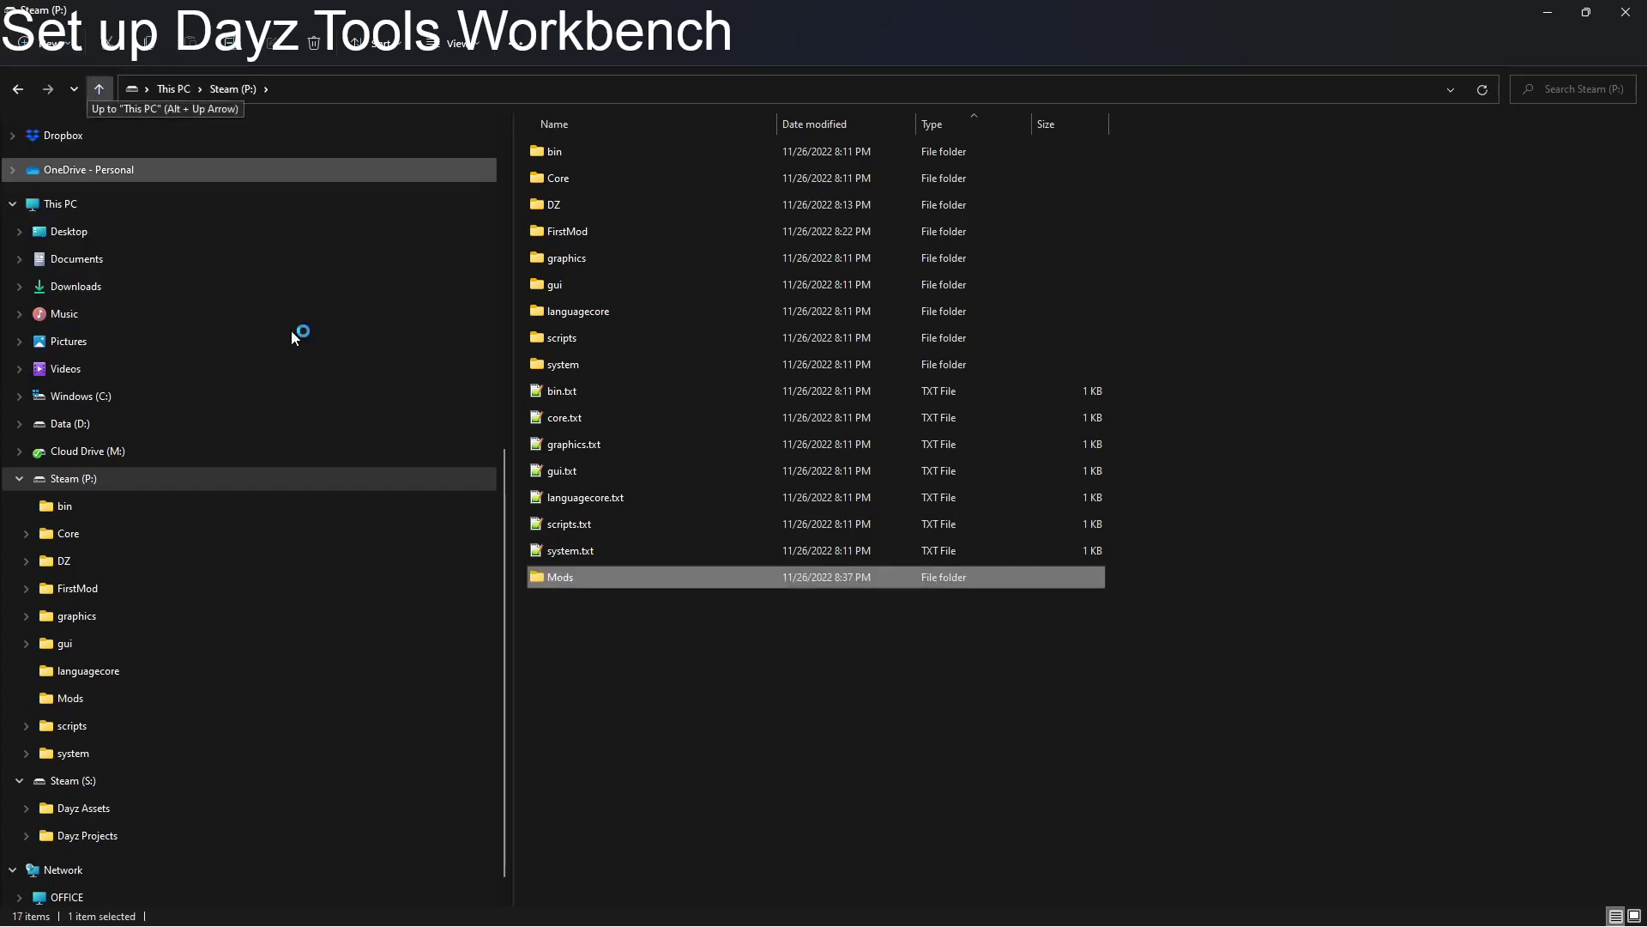
double_click(554, 577)
click(44, 49)
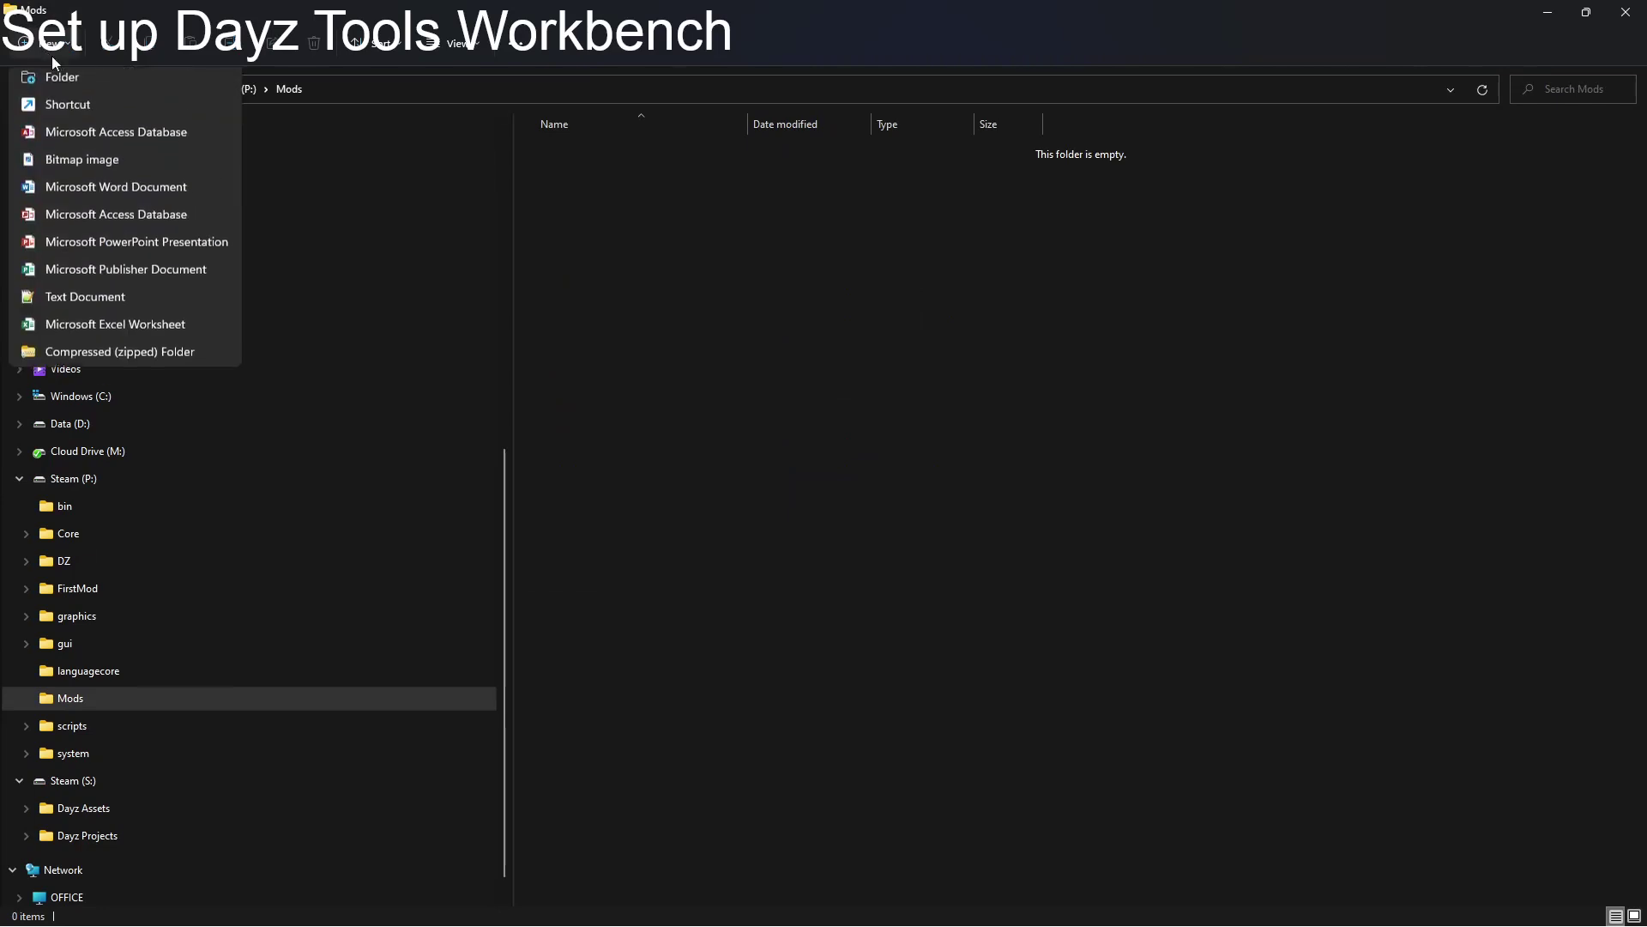
click(61, 82)
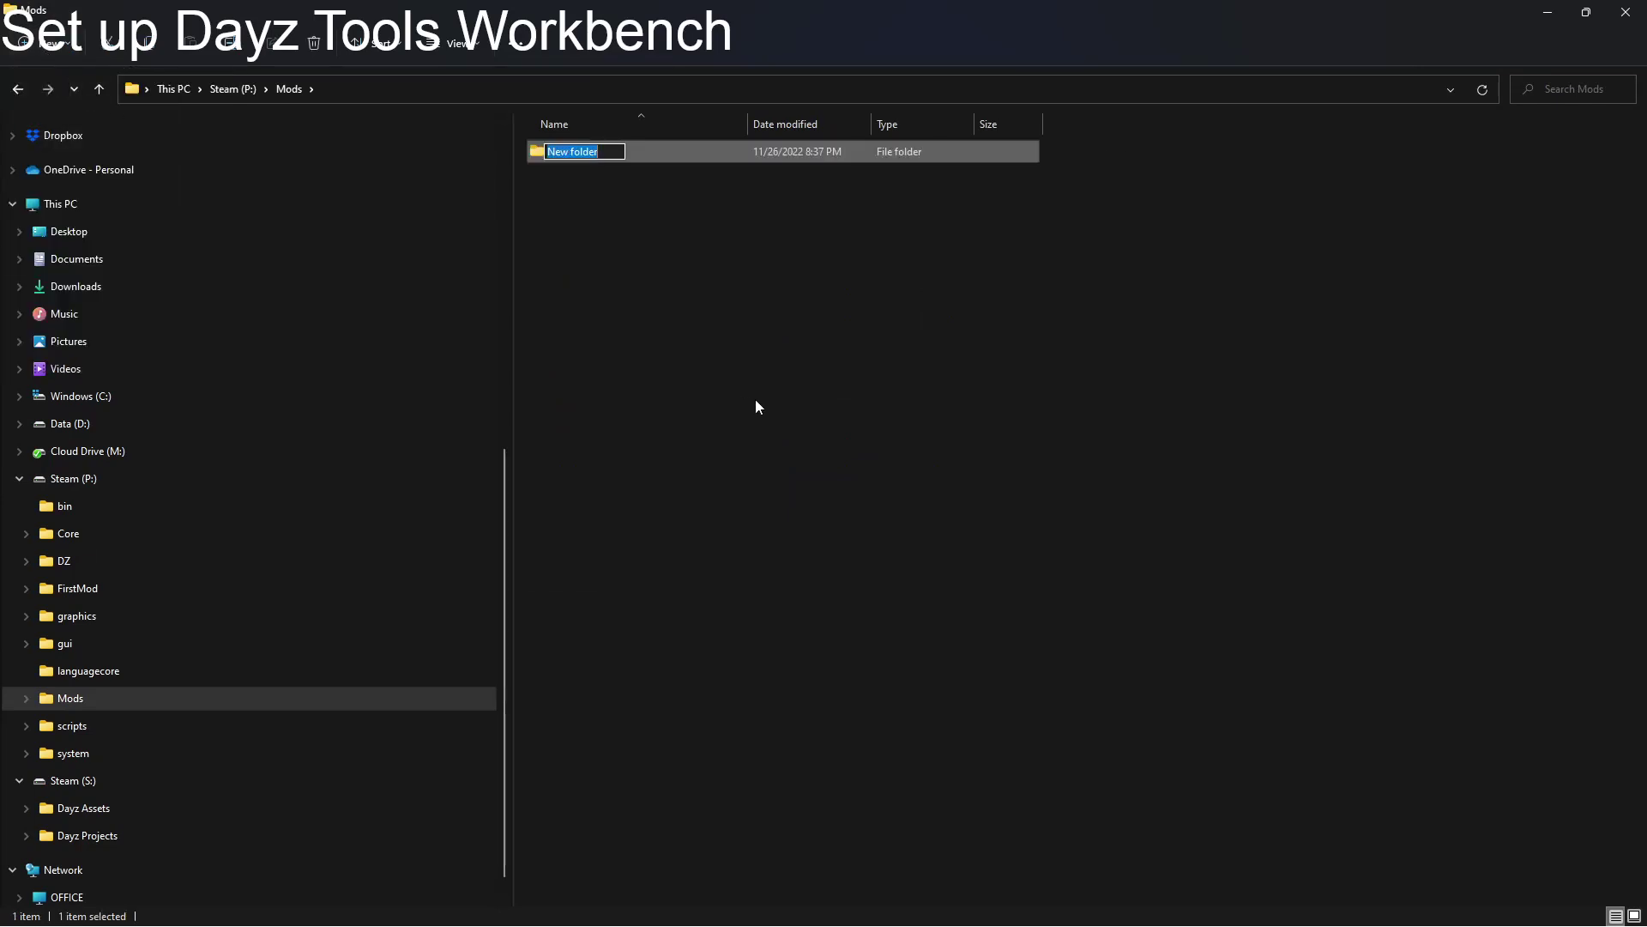
text(@FirstMod)
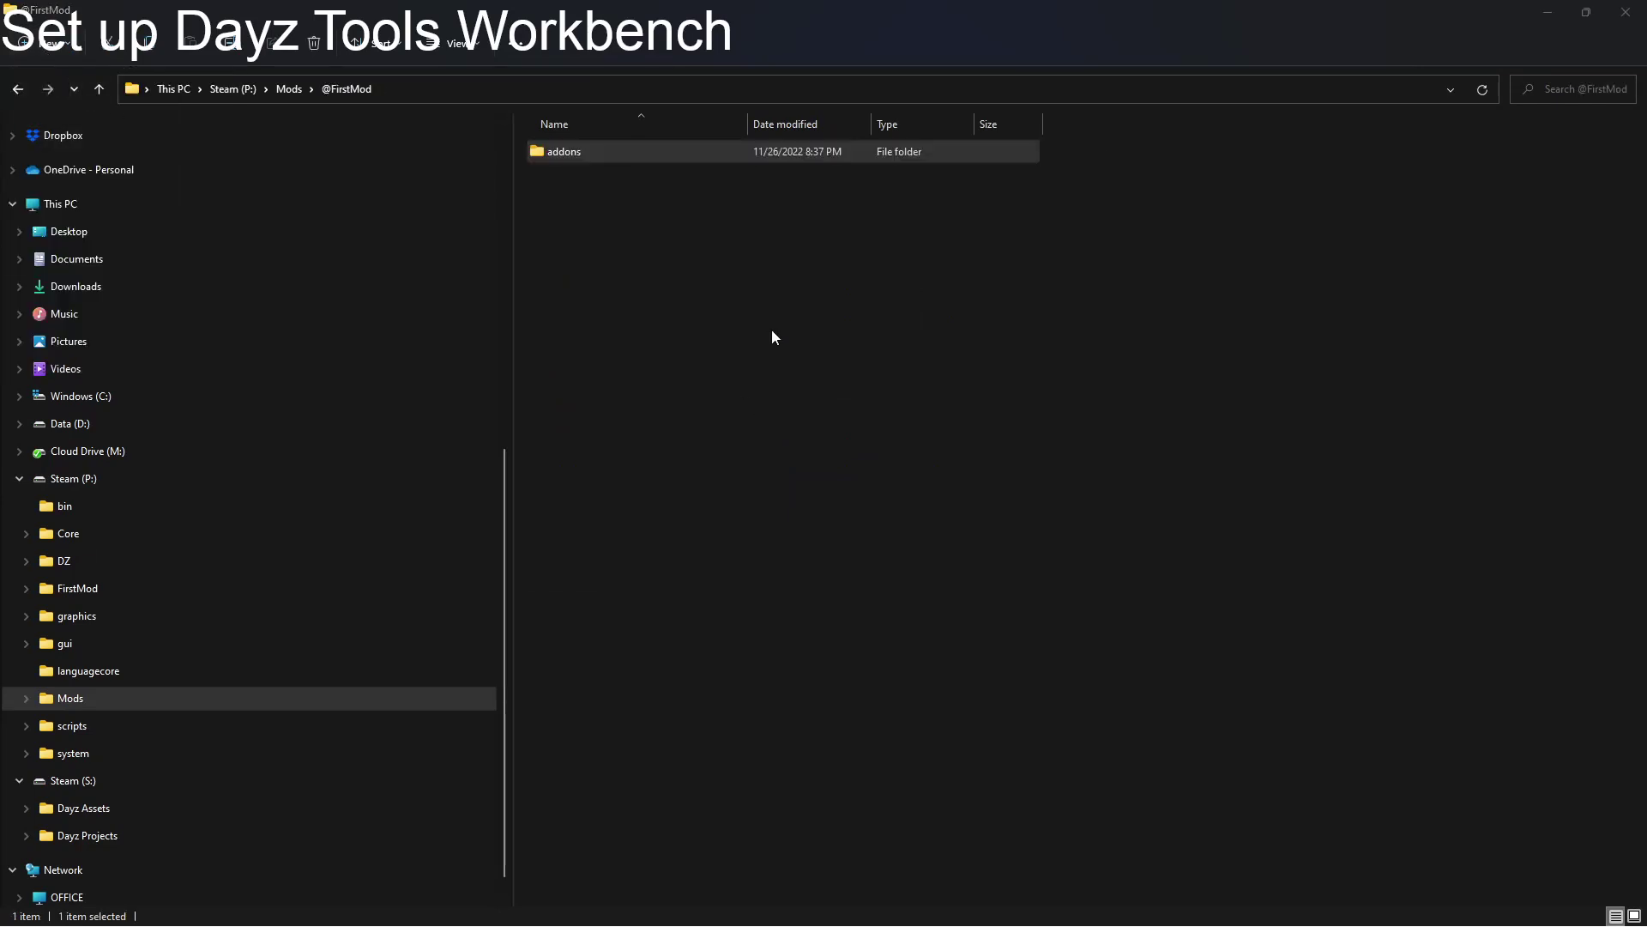
Step: Check the wiki's Packing the Mod instructions, then launch Addon Builder from DayZ Tools
key(alt+Tab)
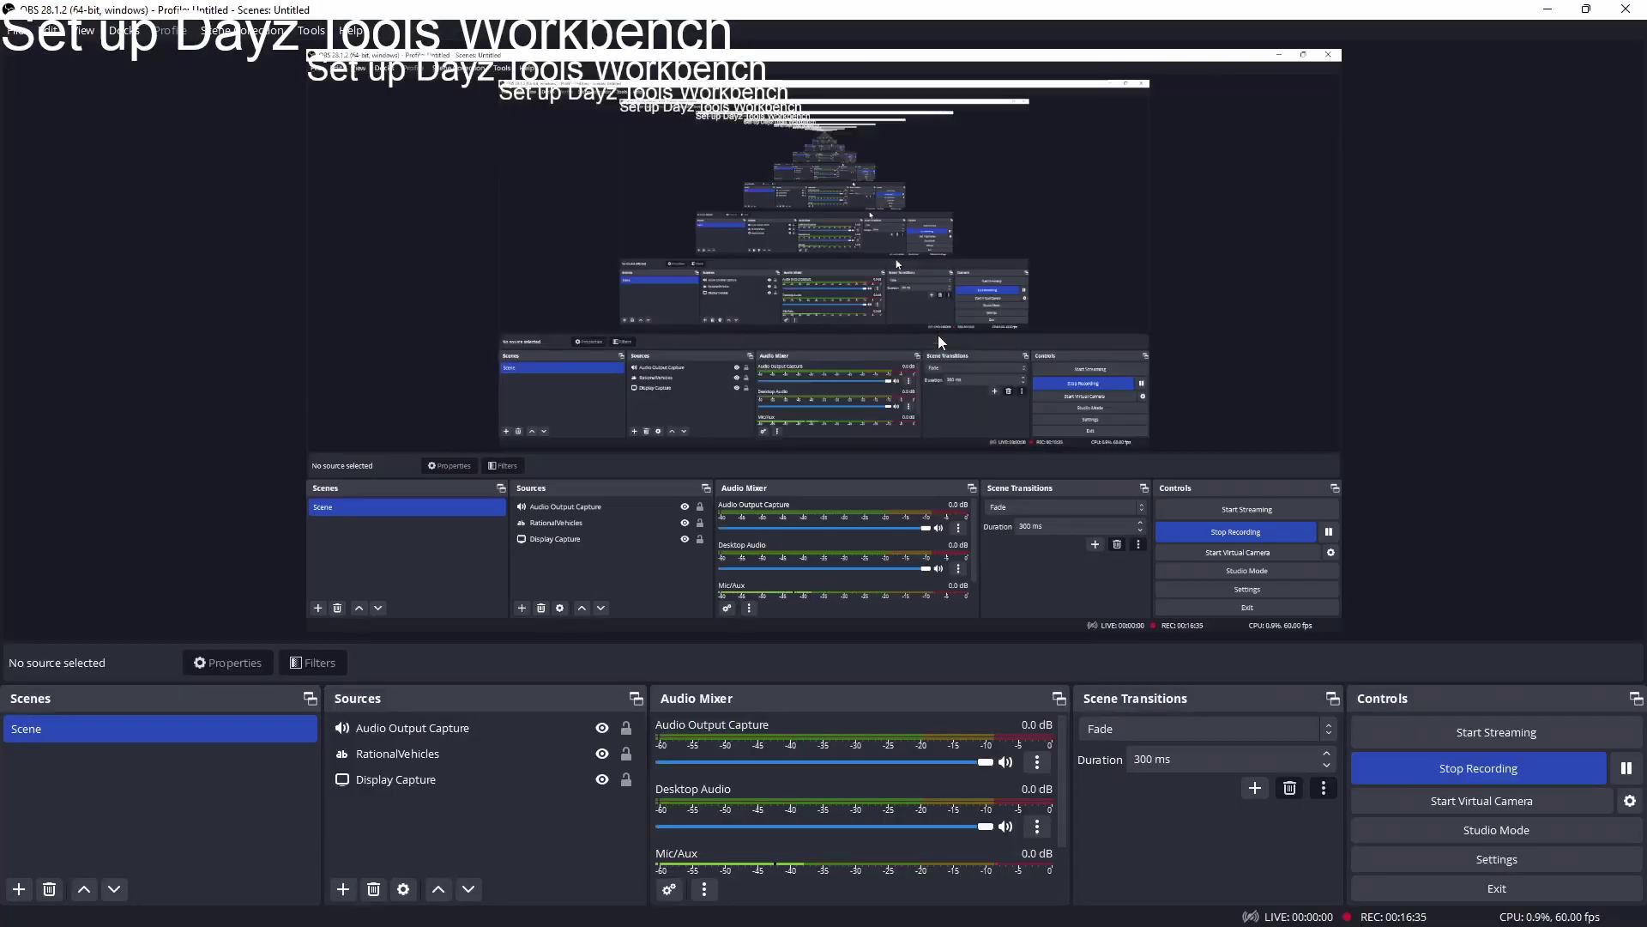
key(alt+Tab)
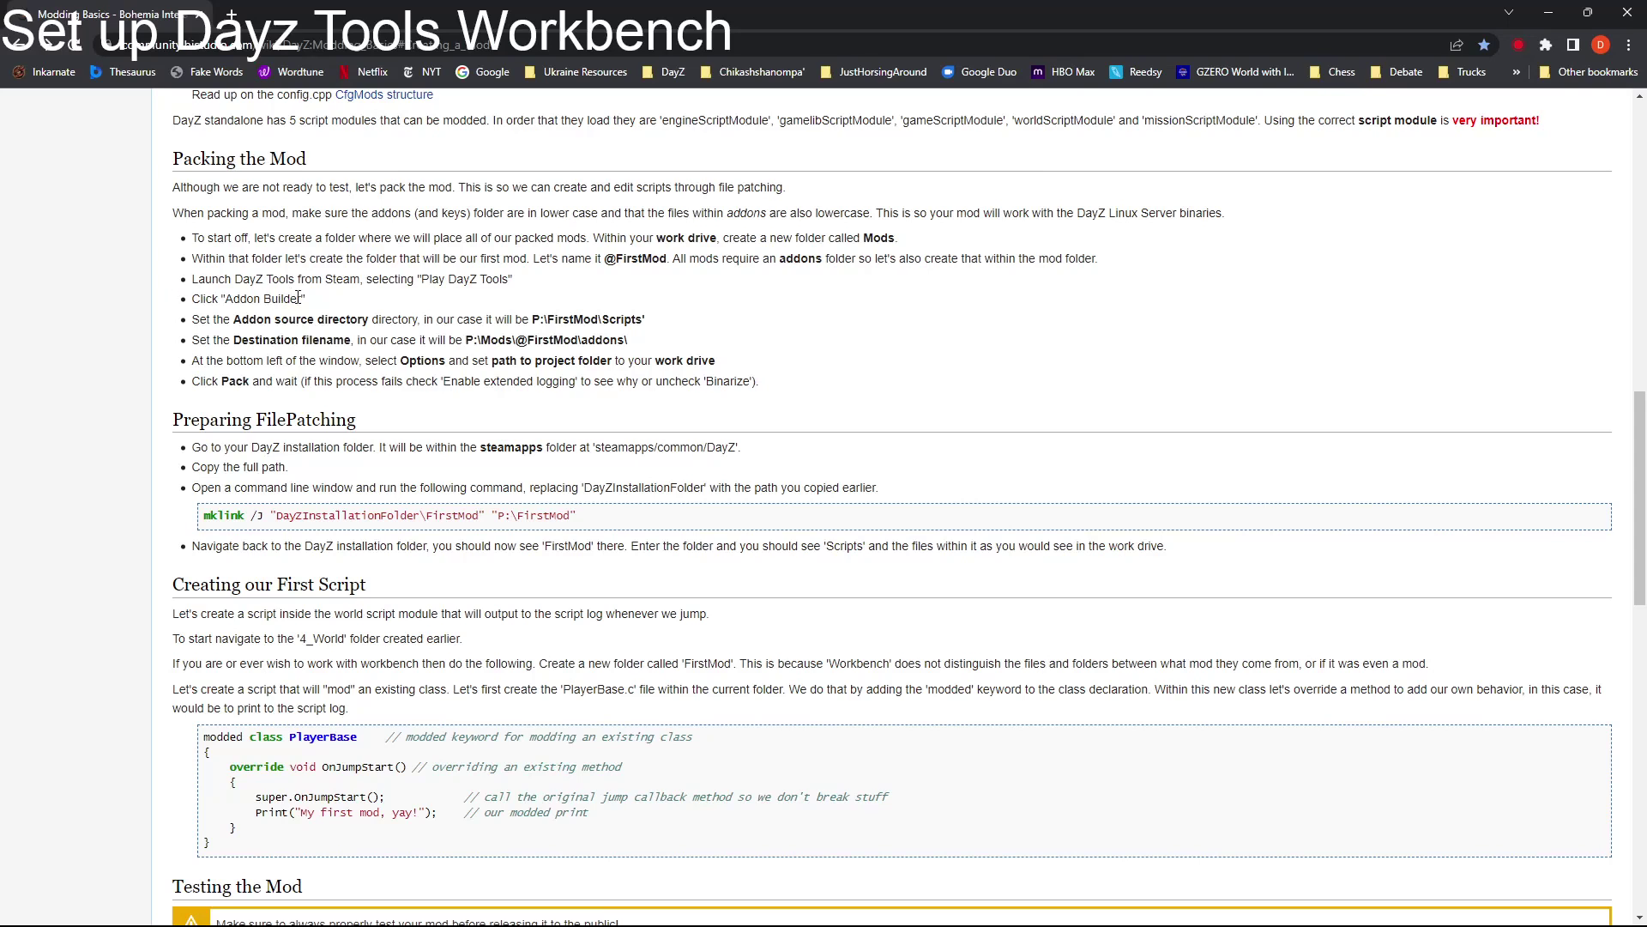
drag(306, 299, 117, 282)
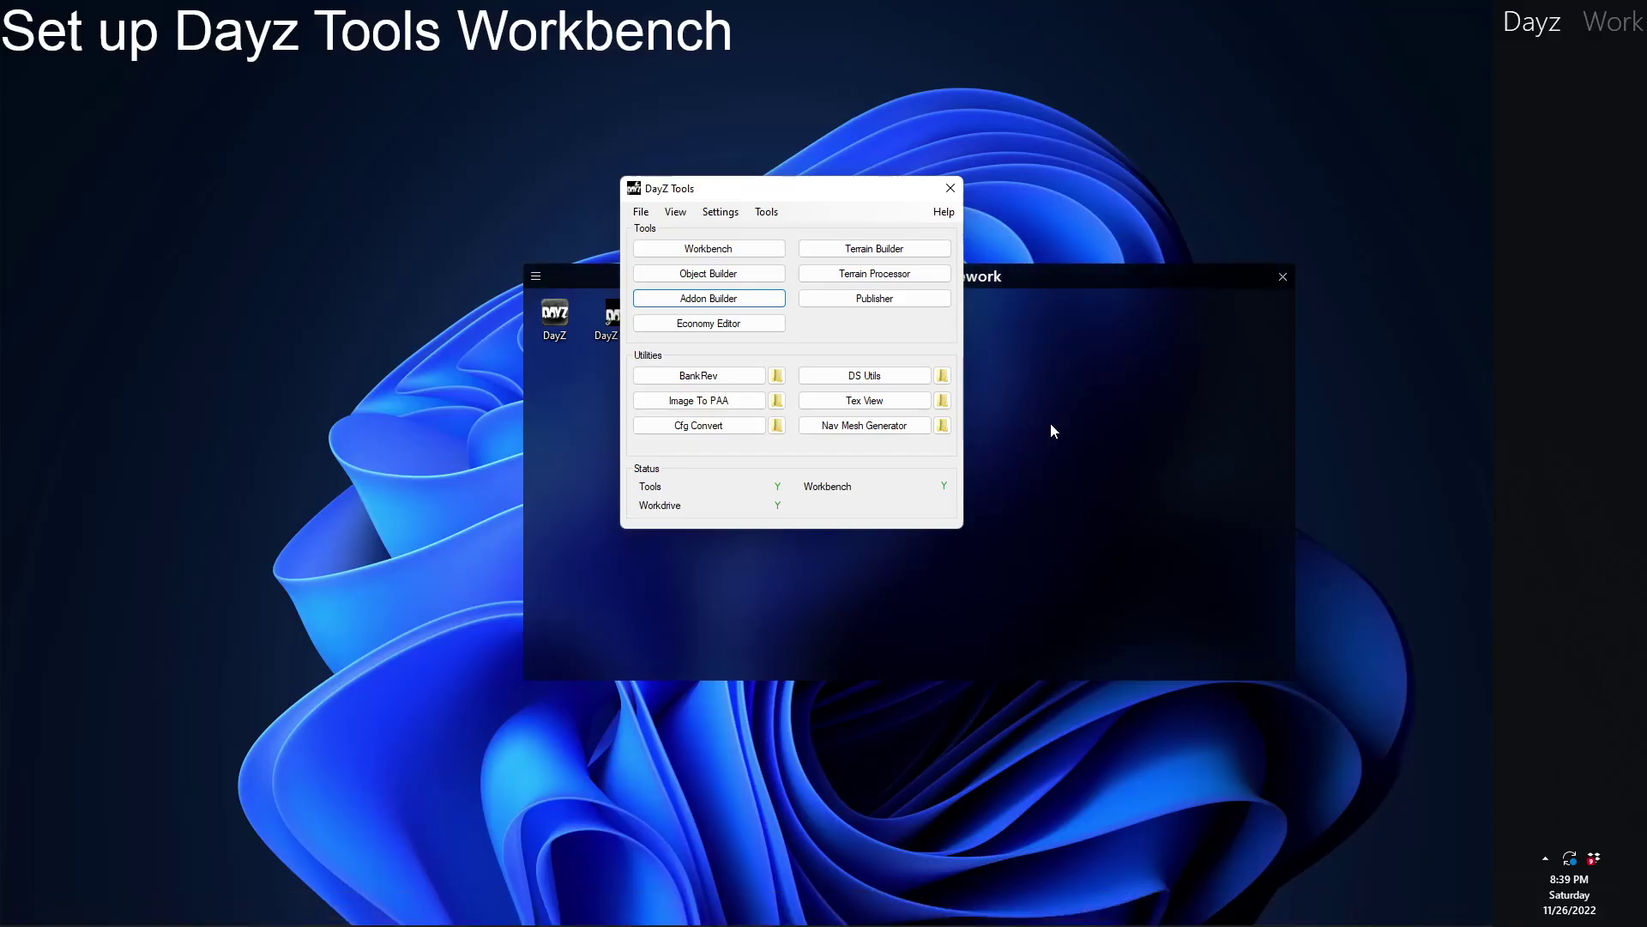
click(745, 301)
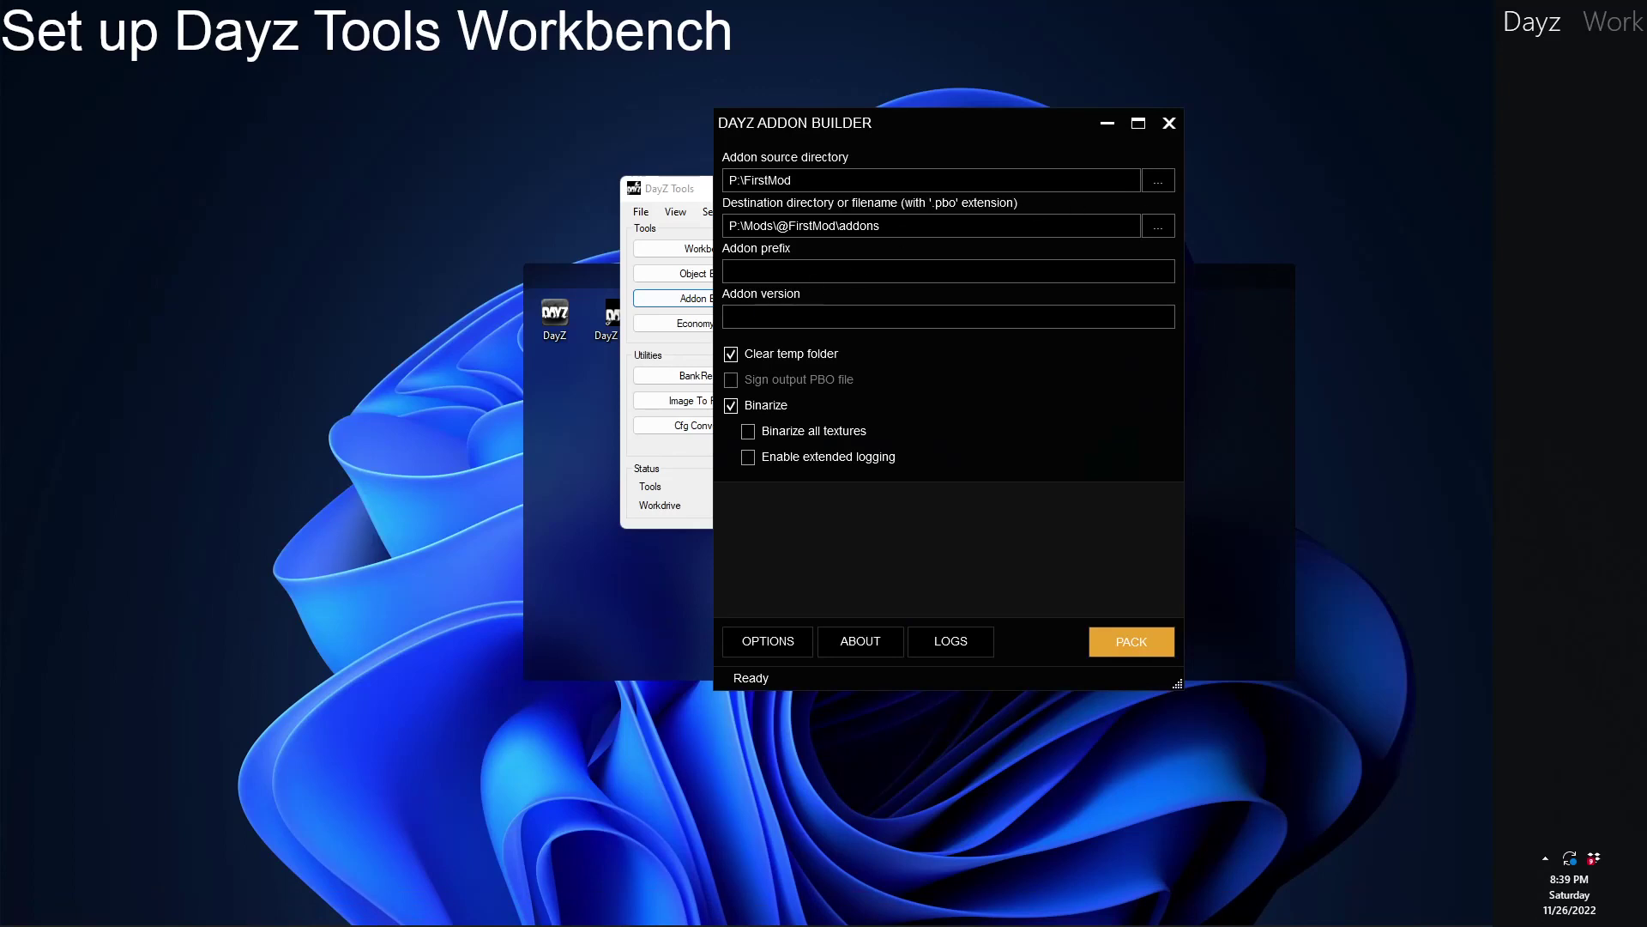
click(1158, 180)
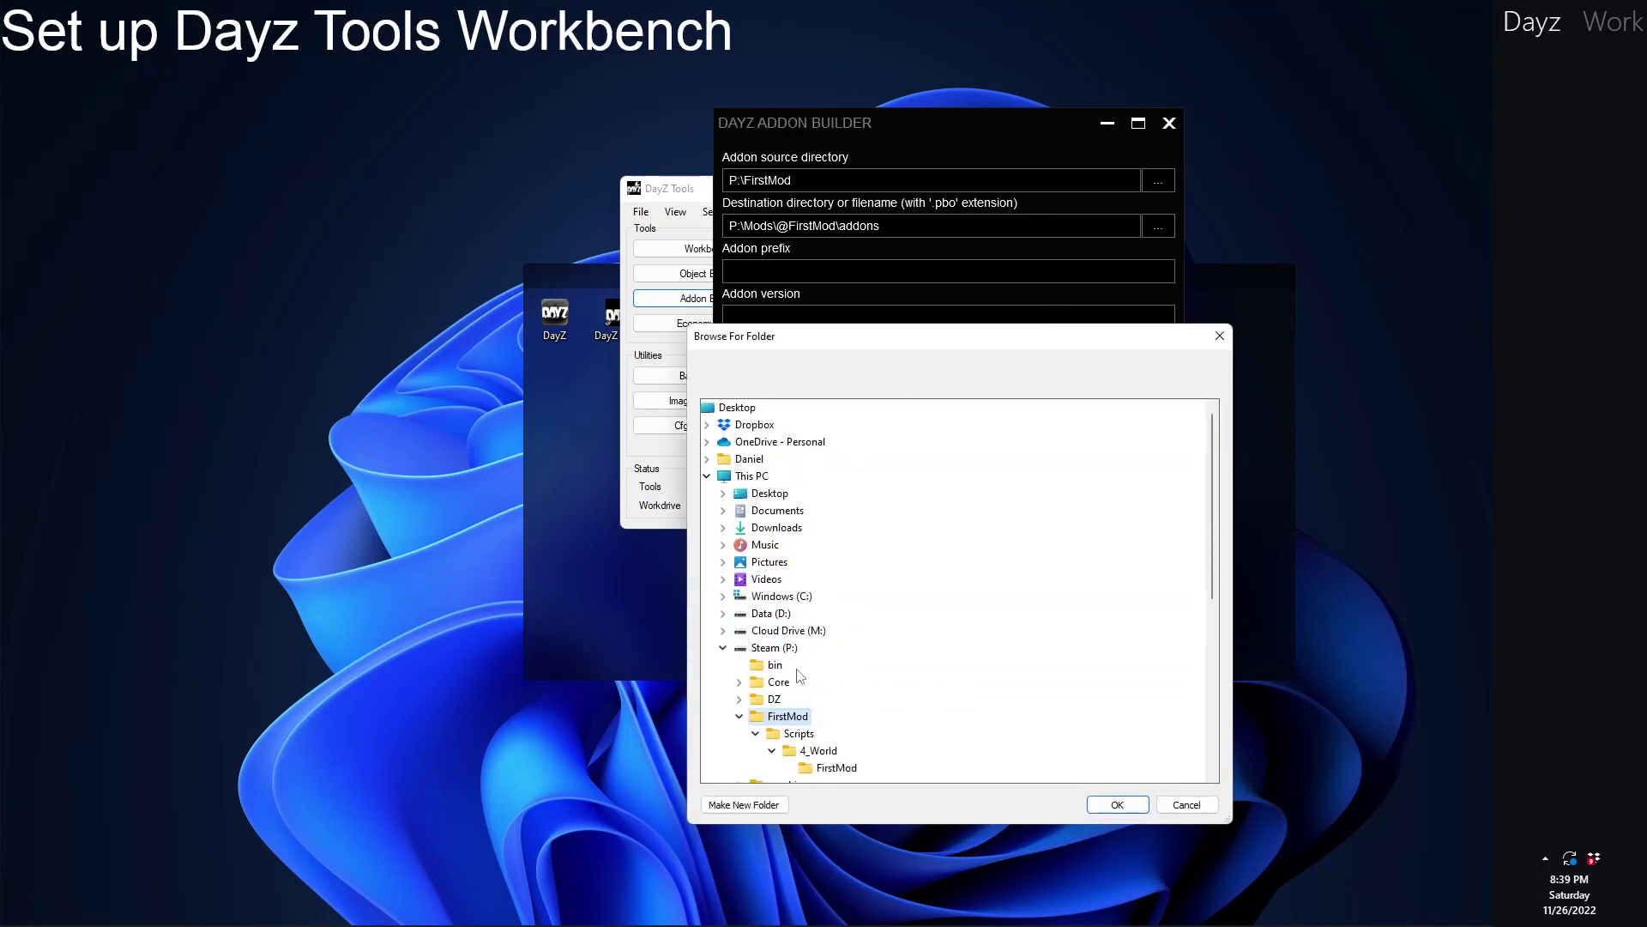
click(1117, 803)
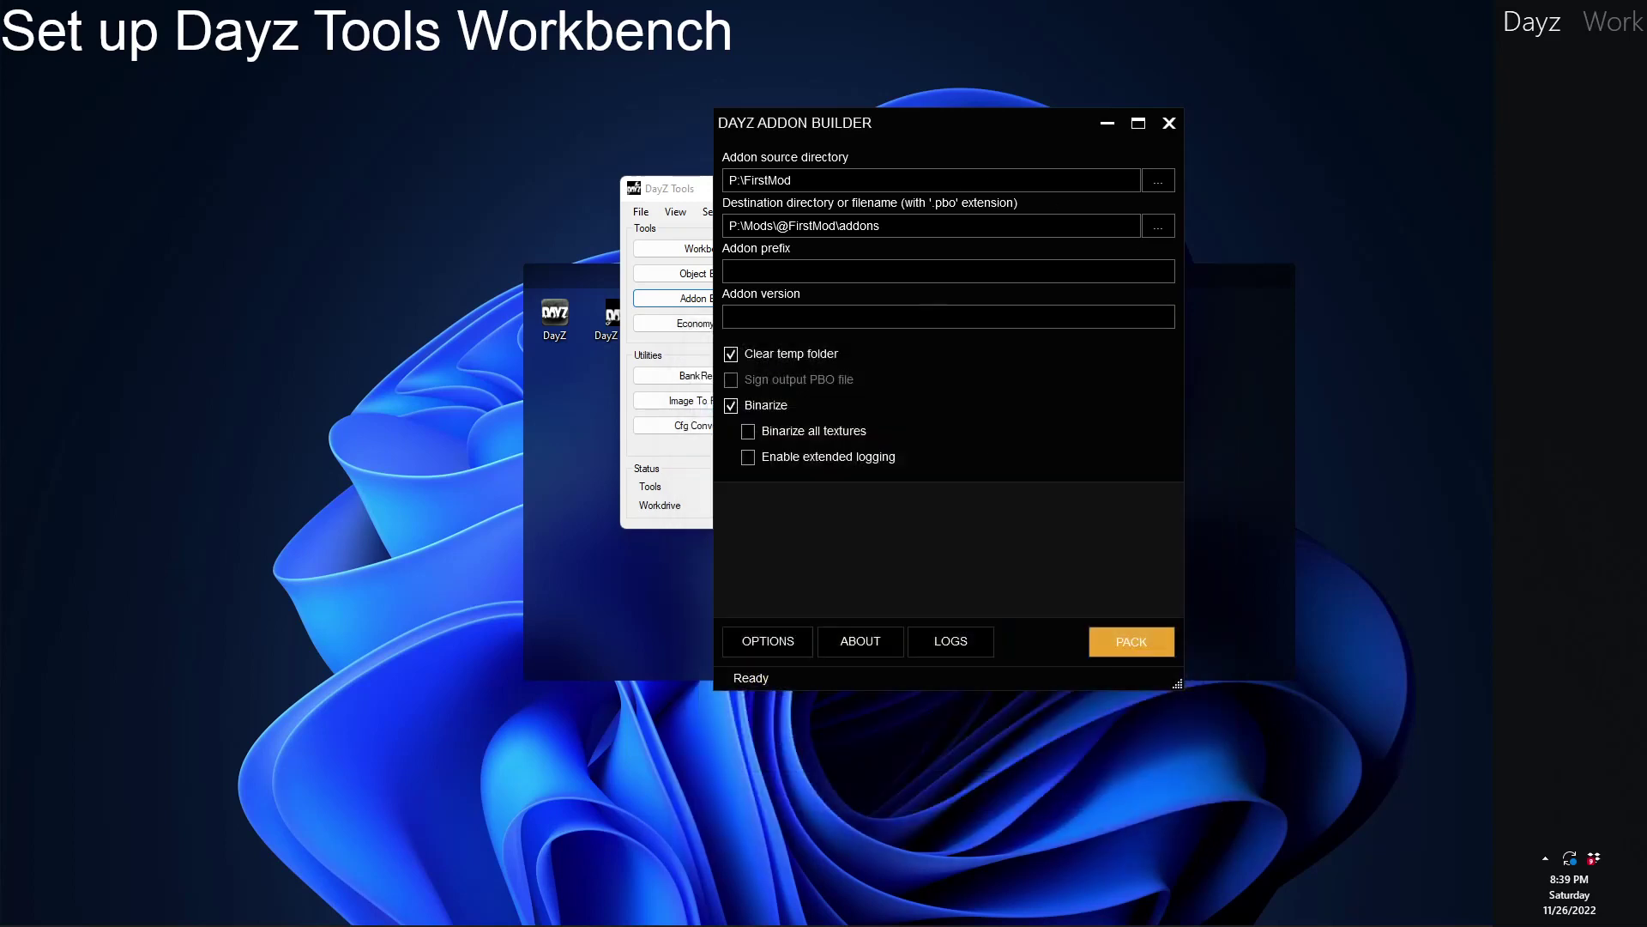
click(1158, 226)
scroll(888, 728, down, 1)
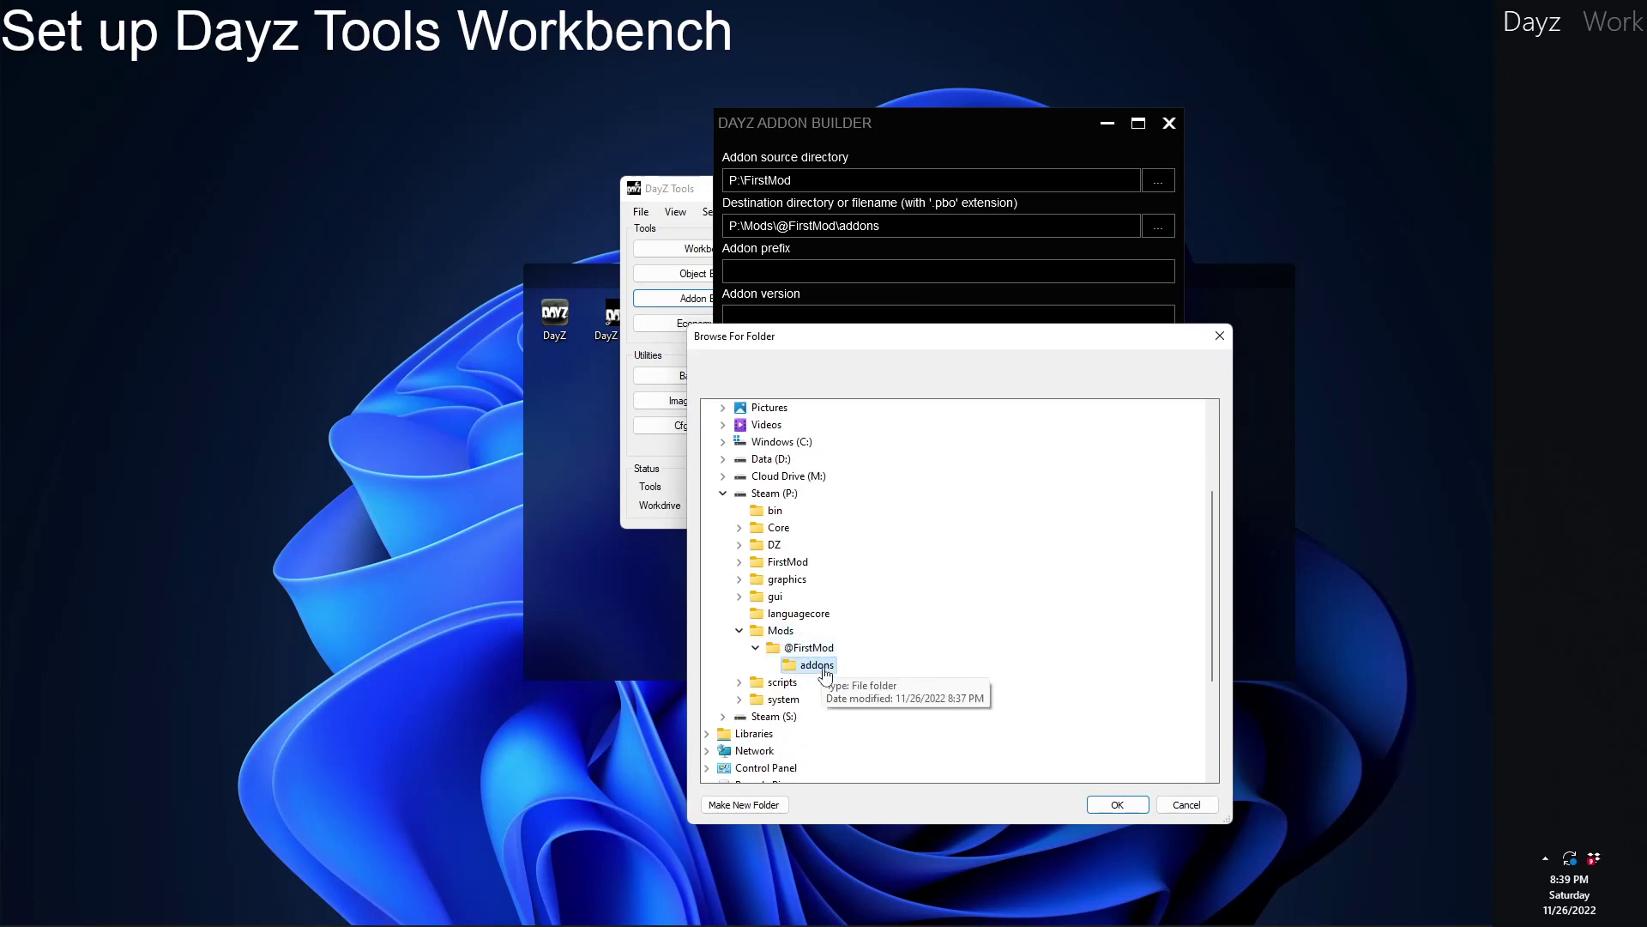
click(1131, 808)
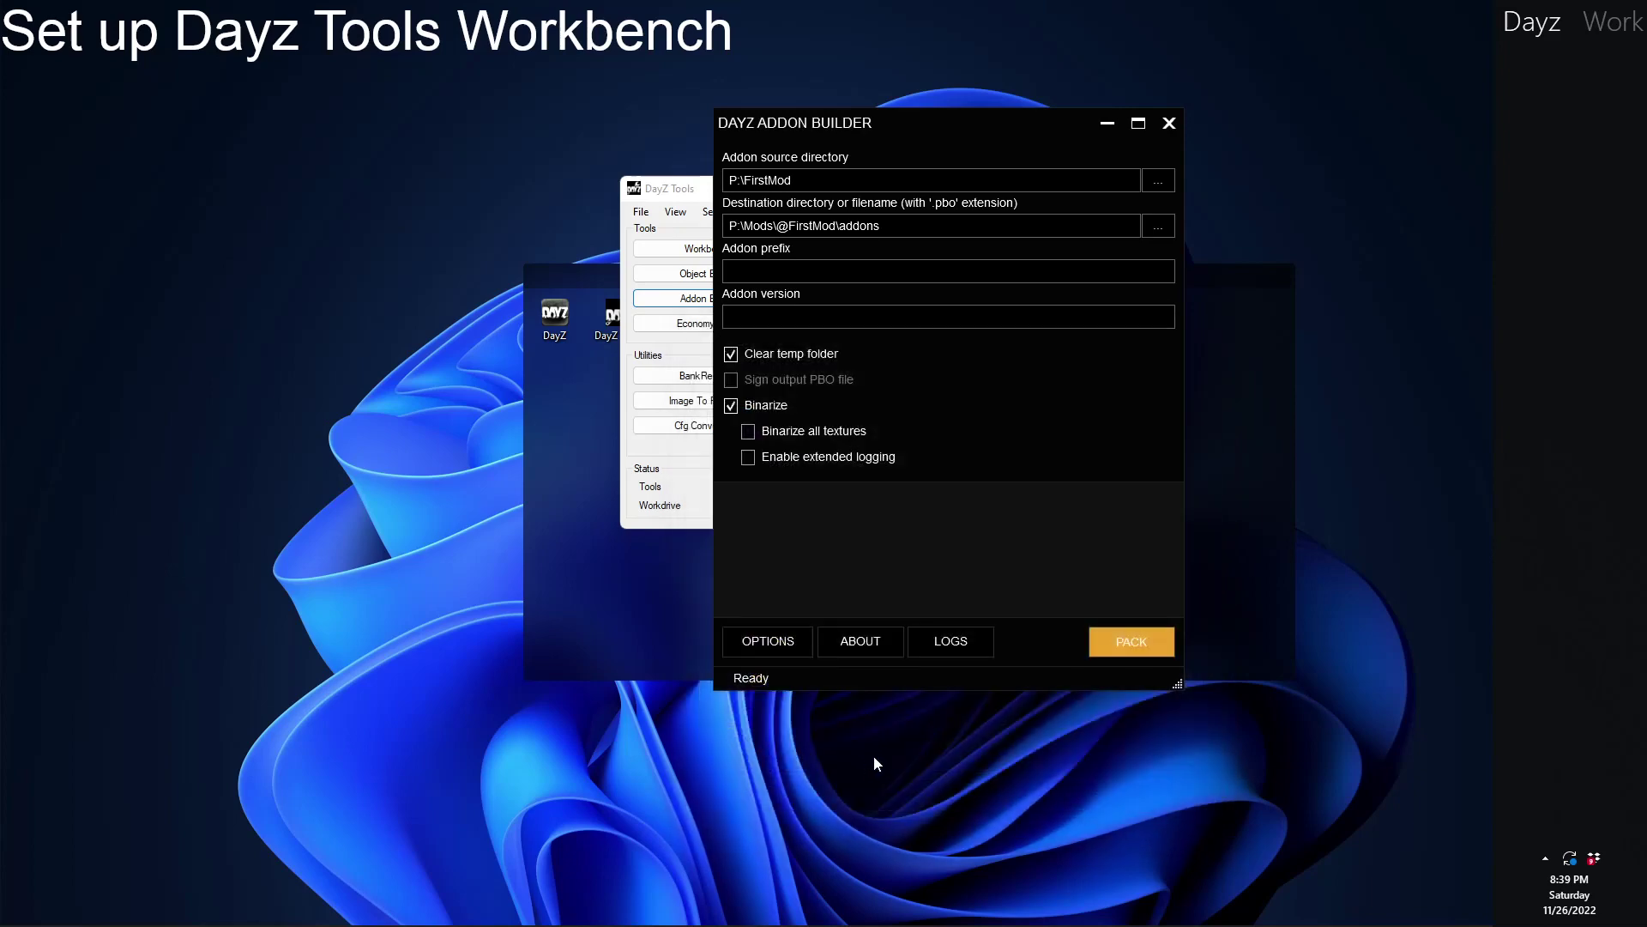
click(1111, 641)
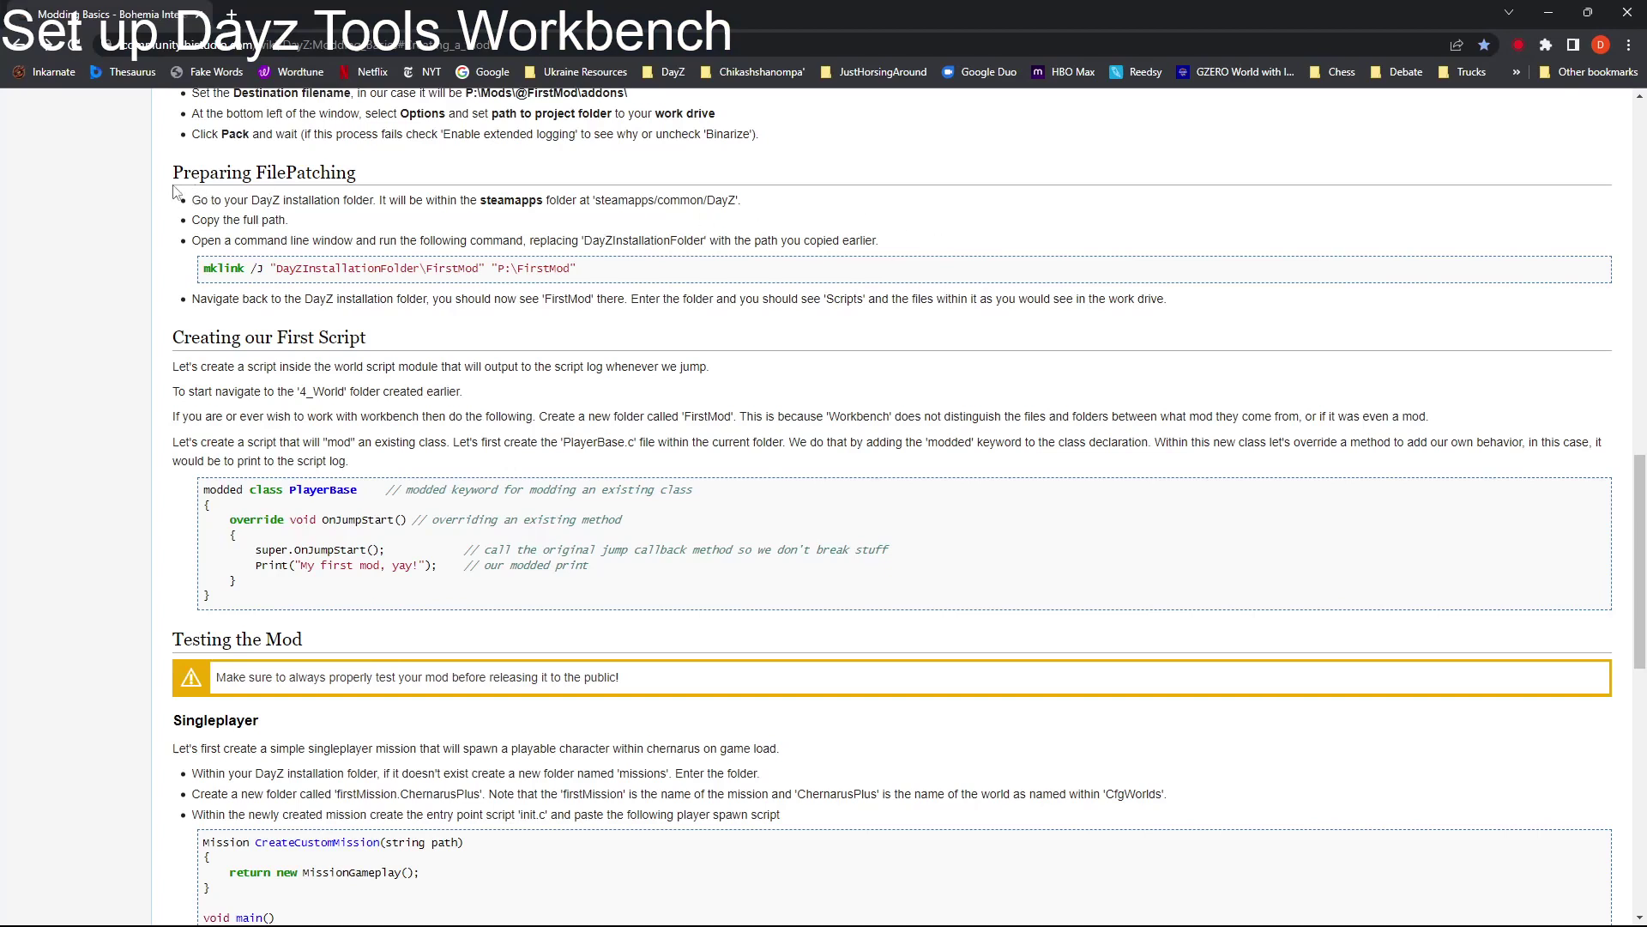
Step: Switch to the wiki and copy the mklink command from the Preparing FilePatching section
drag(172, 175, 411, 178)
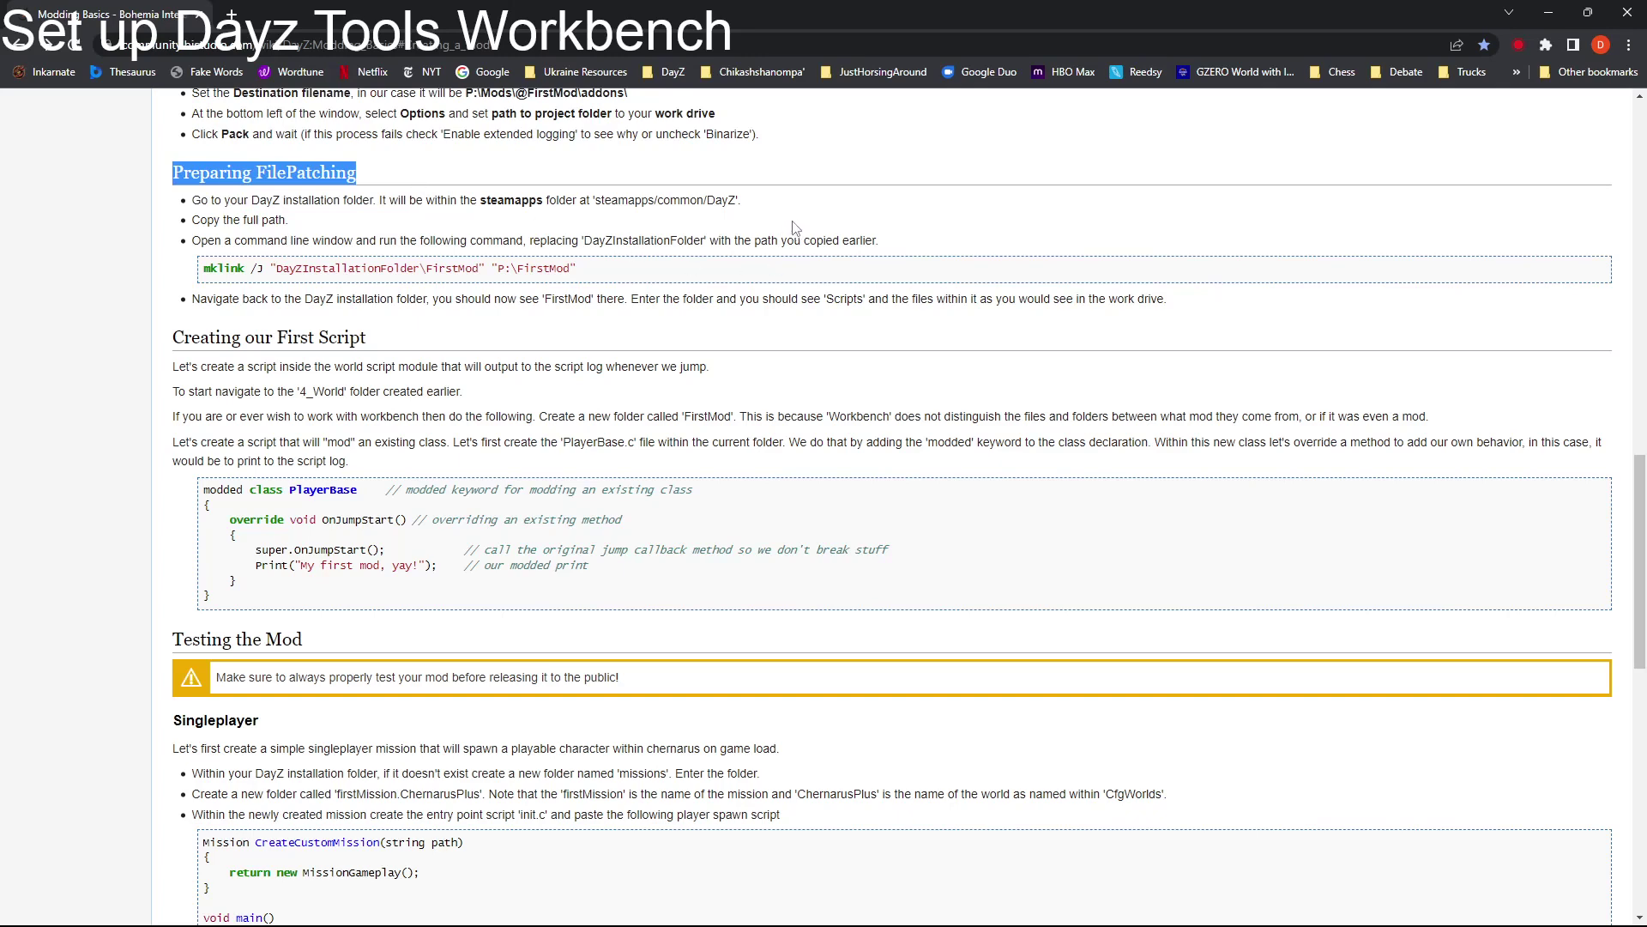
drag(626, 273, 206, 270)
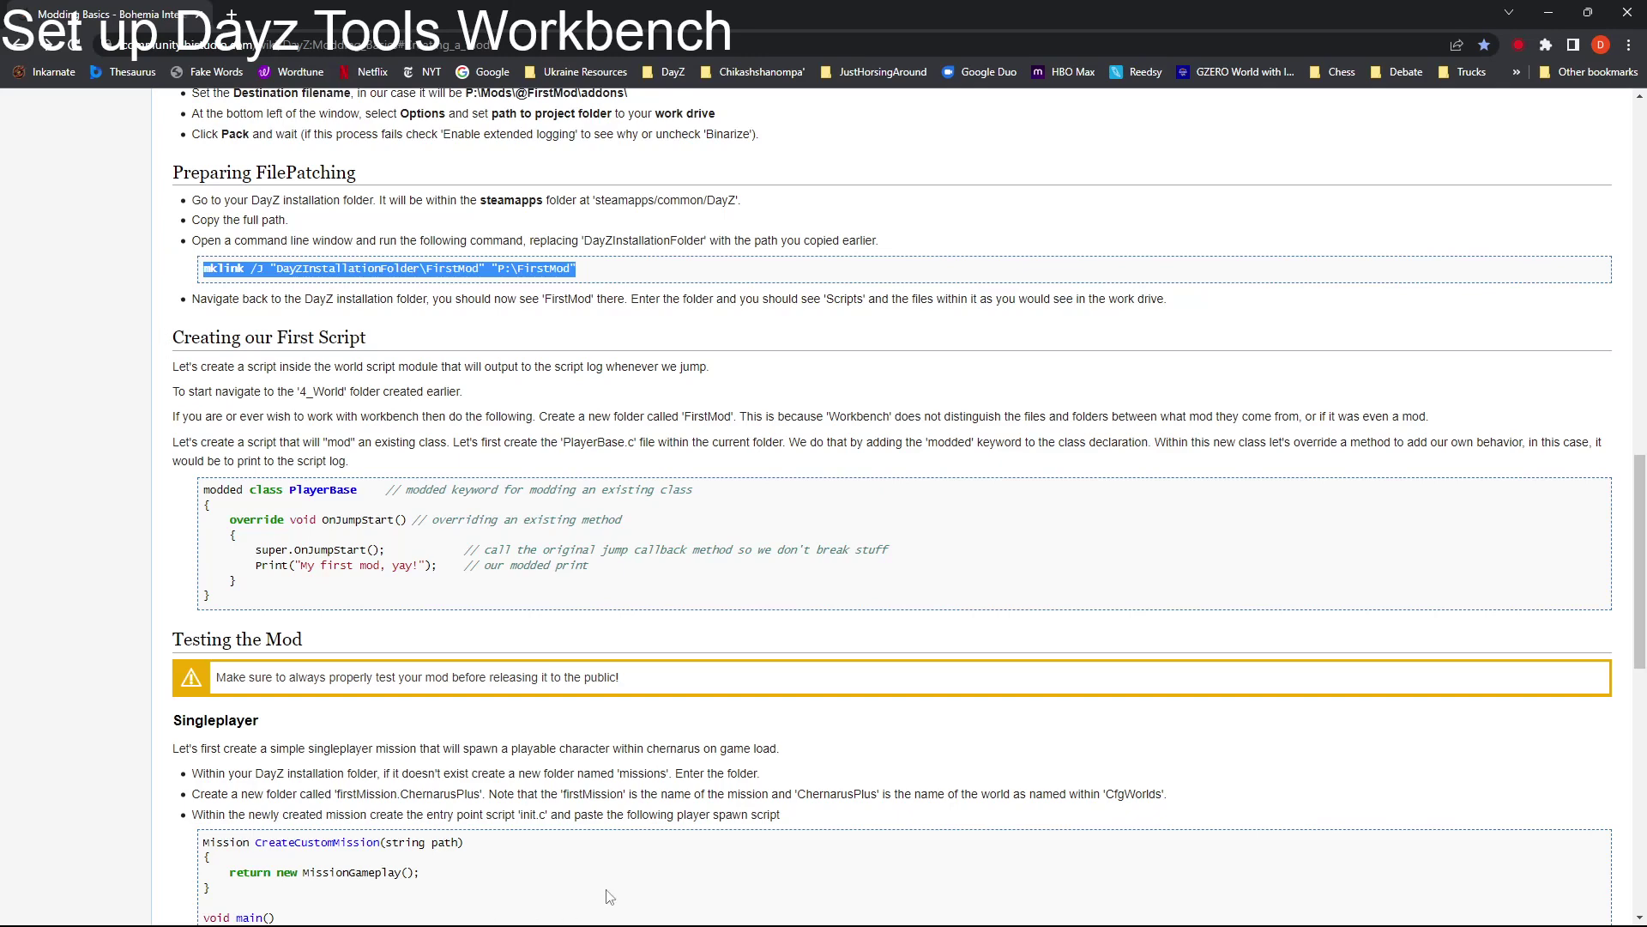
drag(610, 272, 189, 271)
key(ctrl+c)
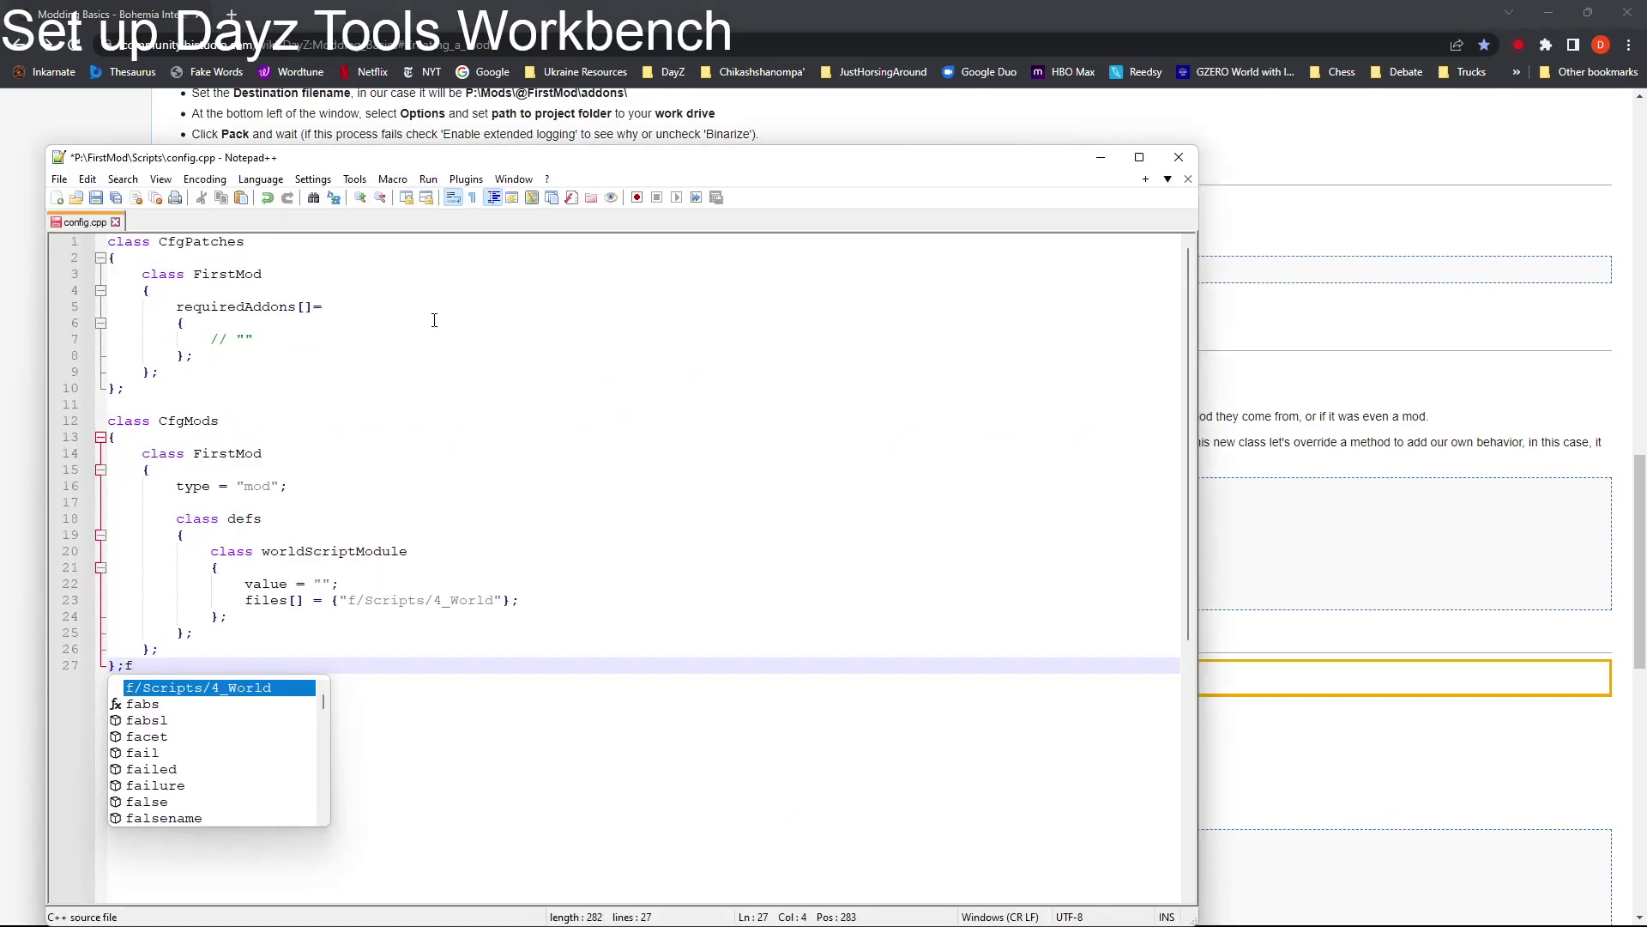
Step: Remove the stray letter f after the last line of config.cpp, then paste the mklink command into a new Notepad++ document
key(BackSpace)
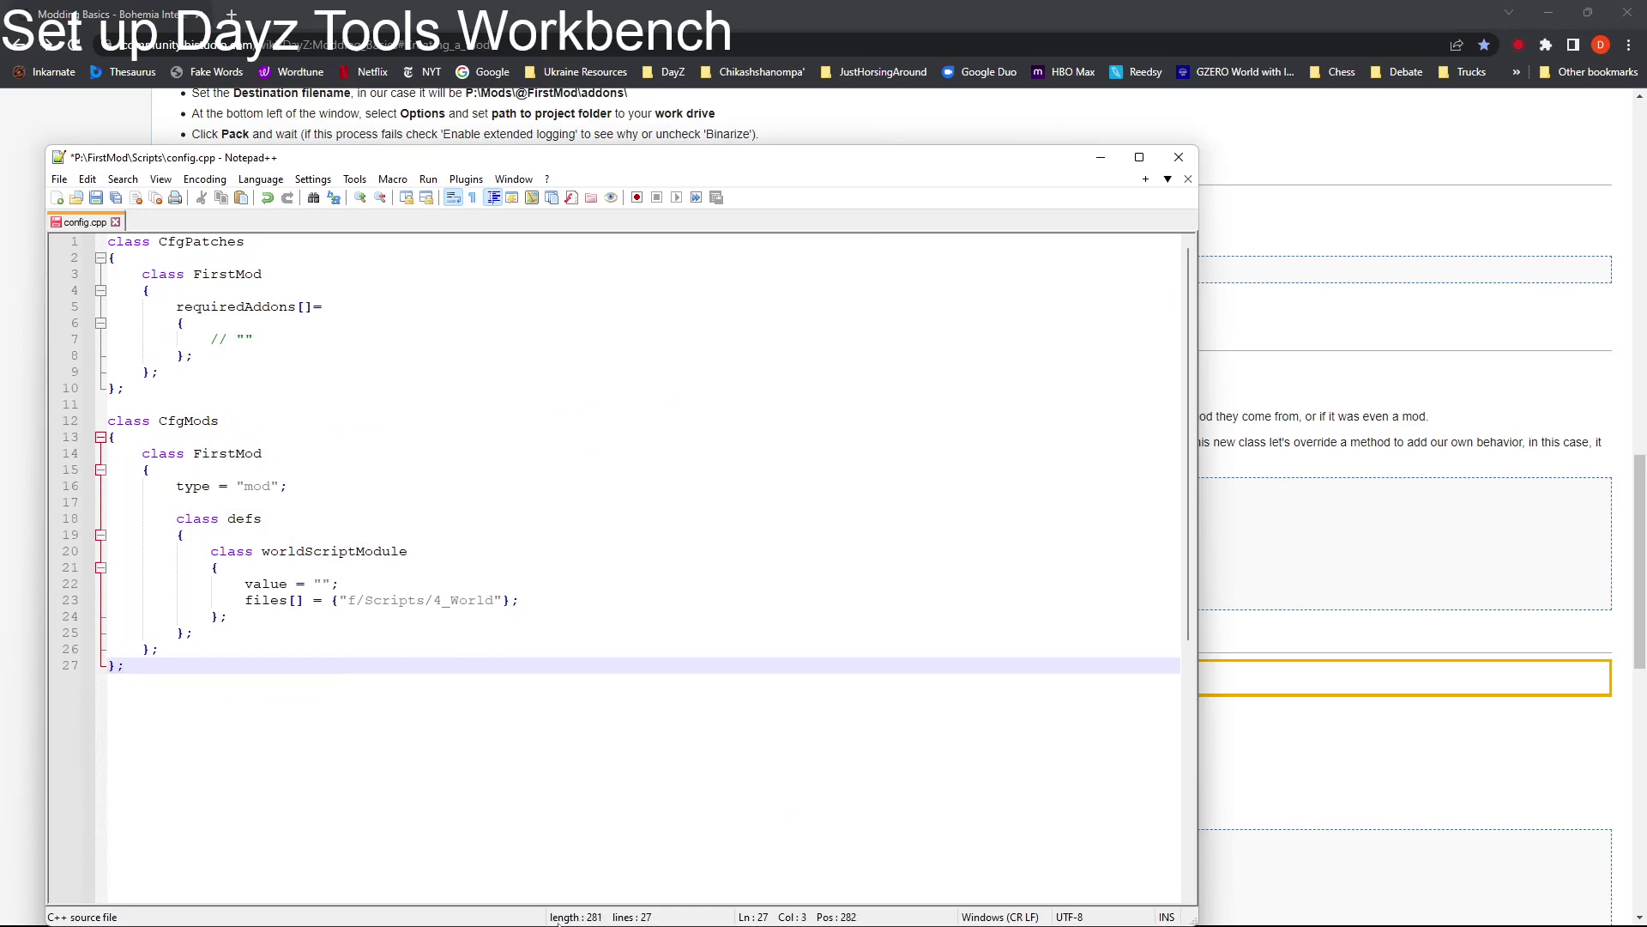
key(super)
key(super)
click(52, 199)
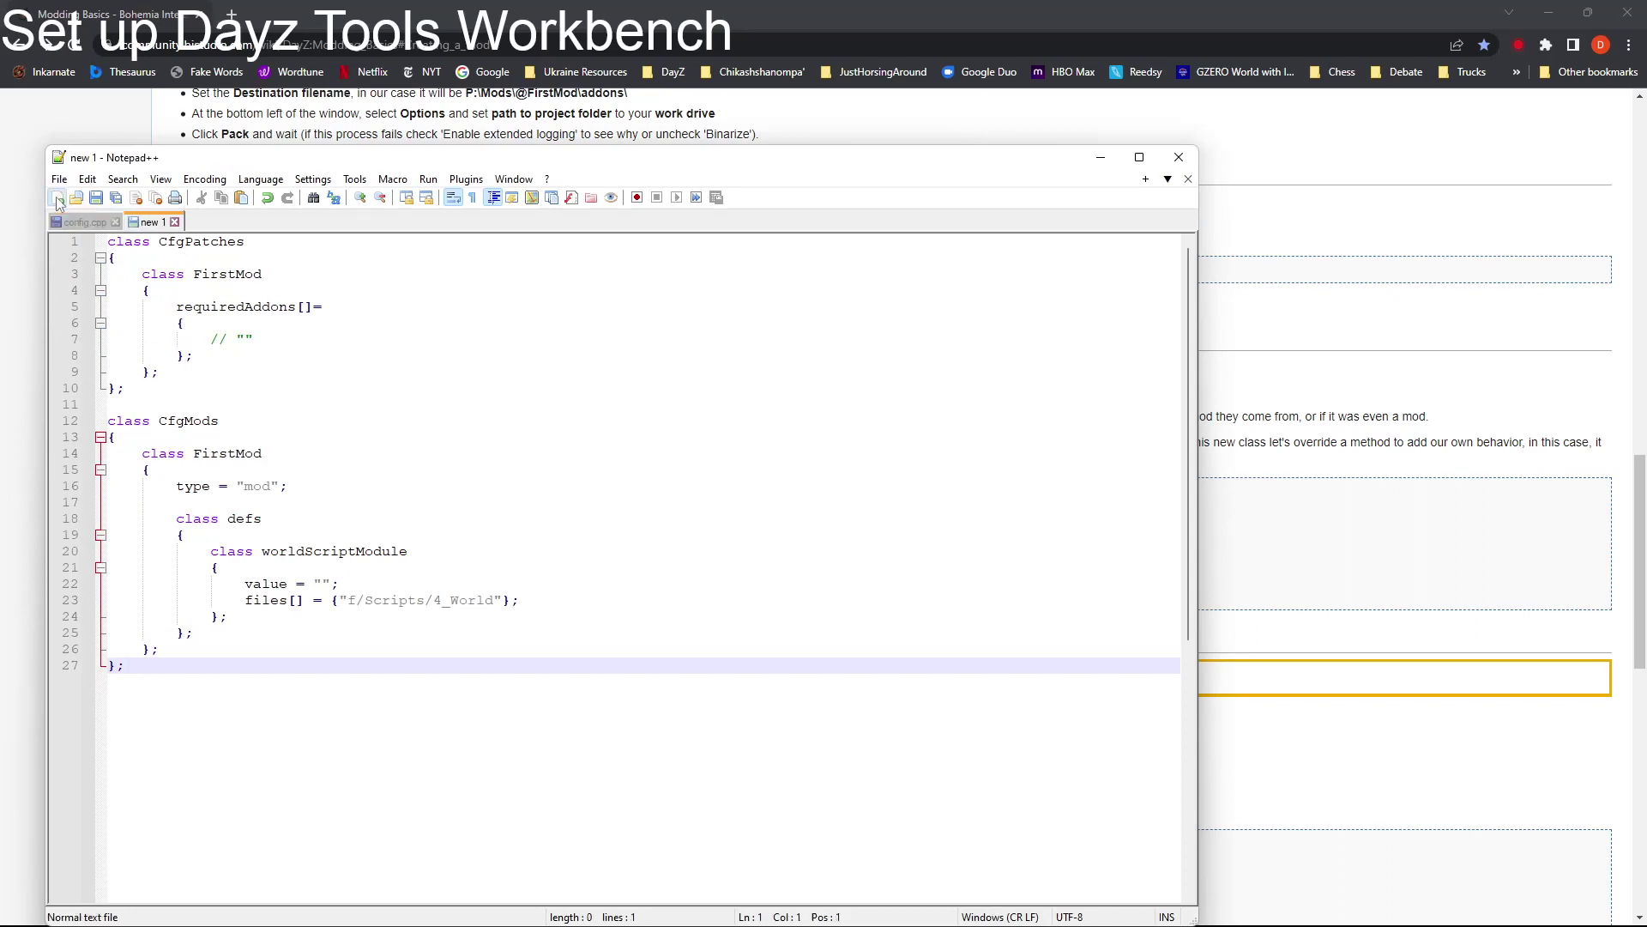
key(ctrl+v)
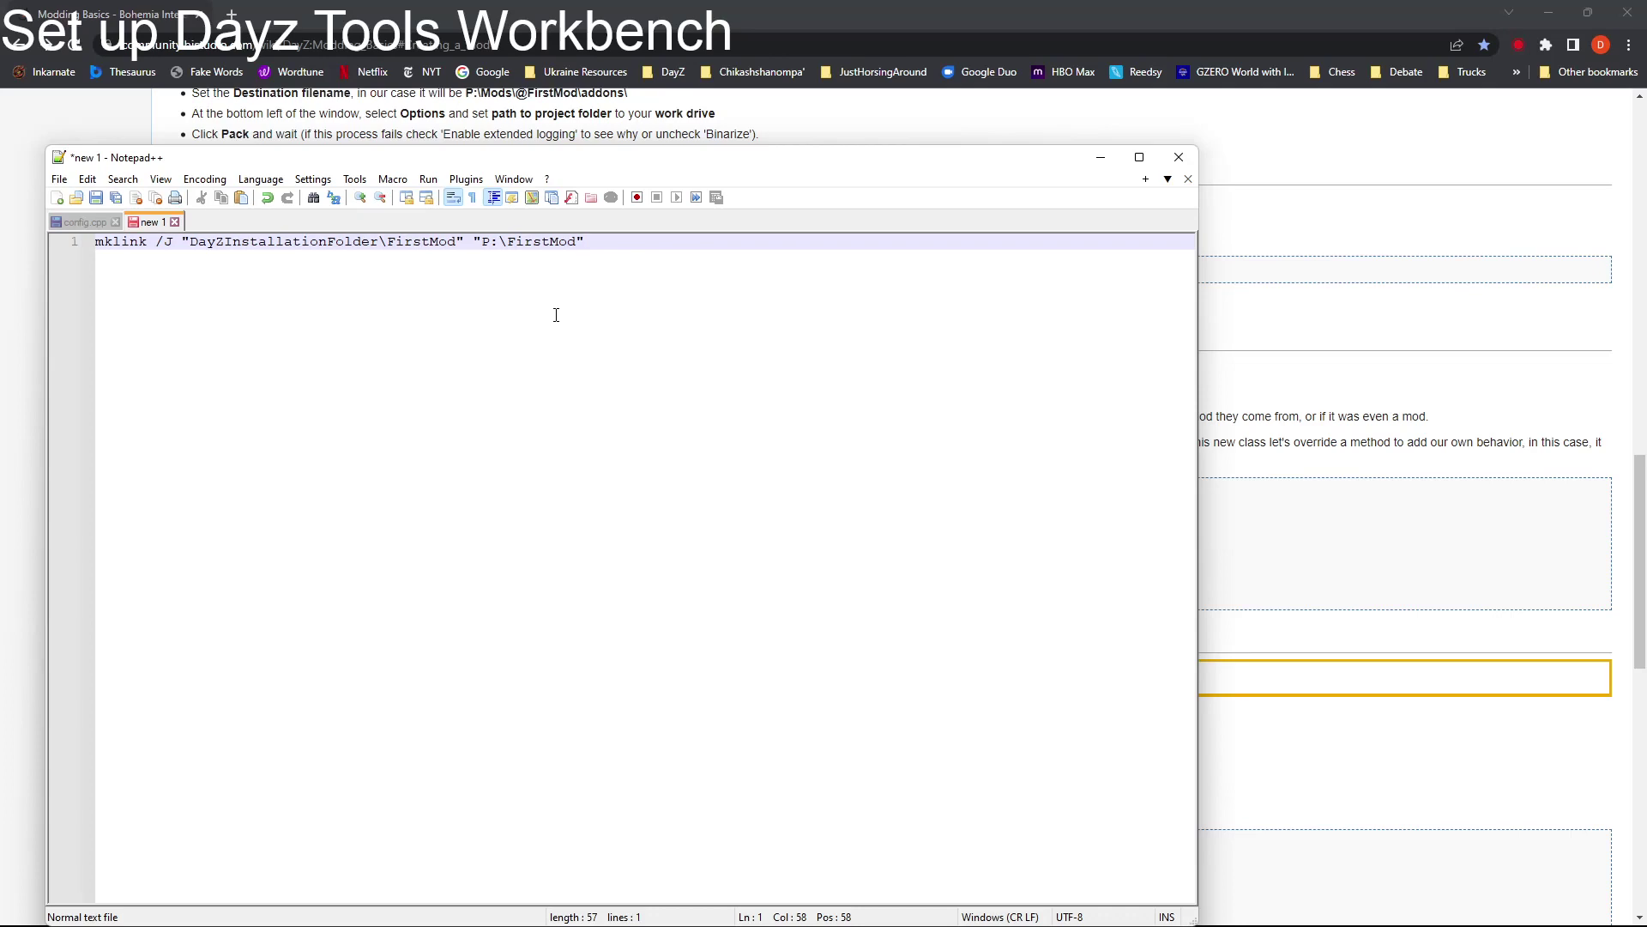
Step: Open the DayZ installation folder C:\Program Files (x86)\Steam\steamapps\common\DayZ in File Explorer and copy its full path
key(super)
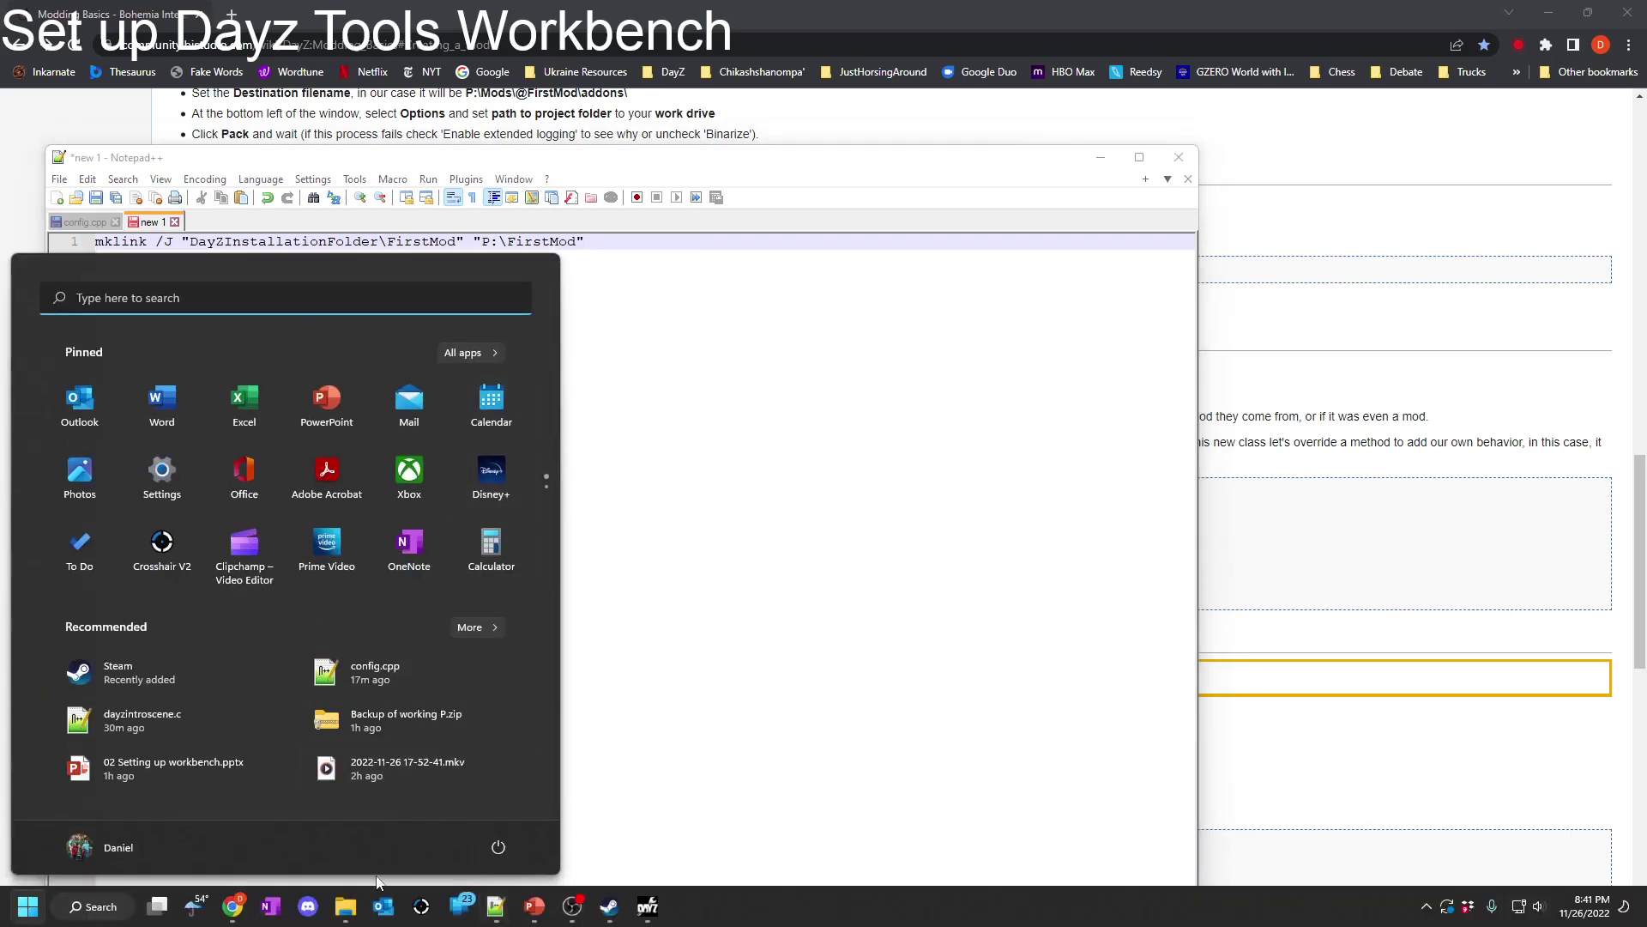
click(352, 917)
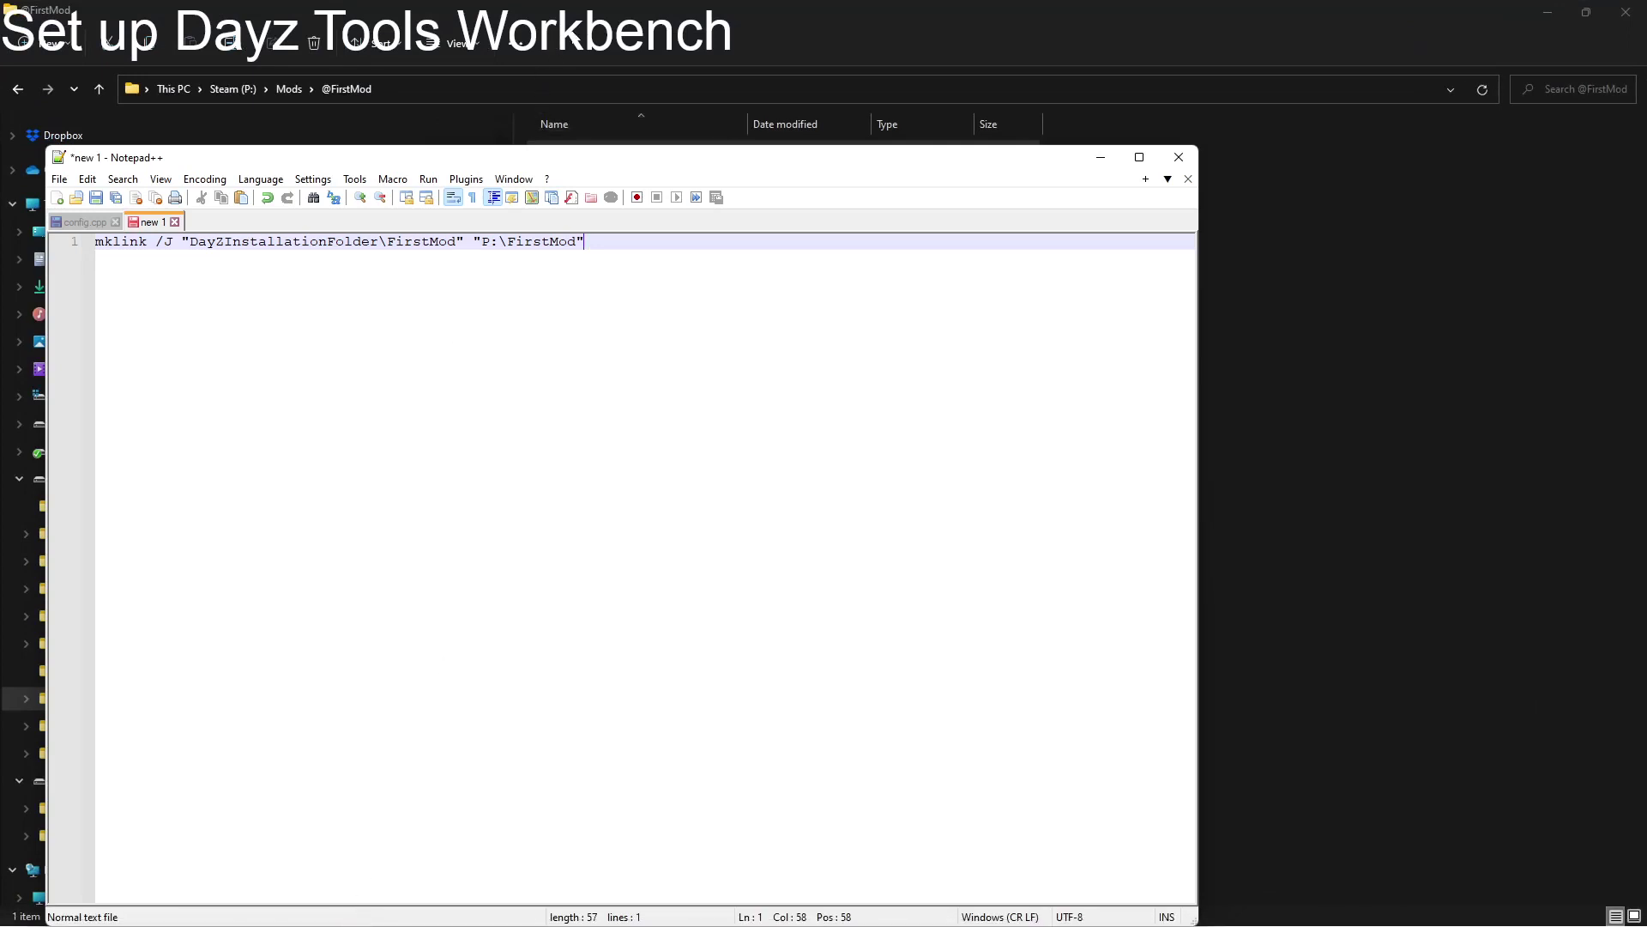
click(532, 122)
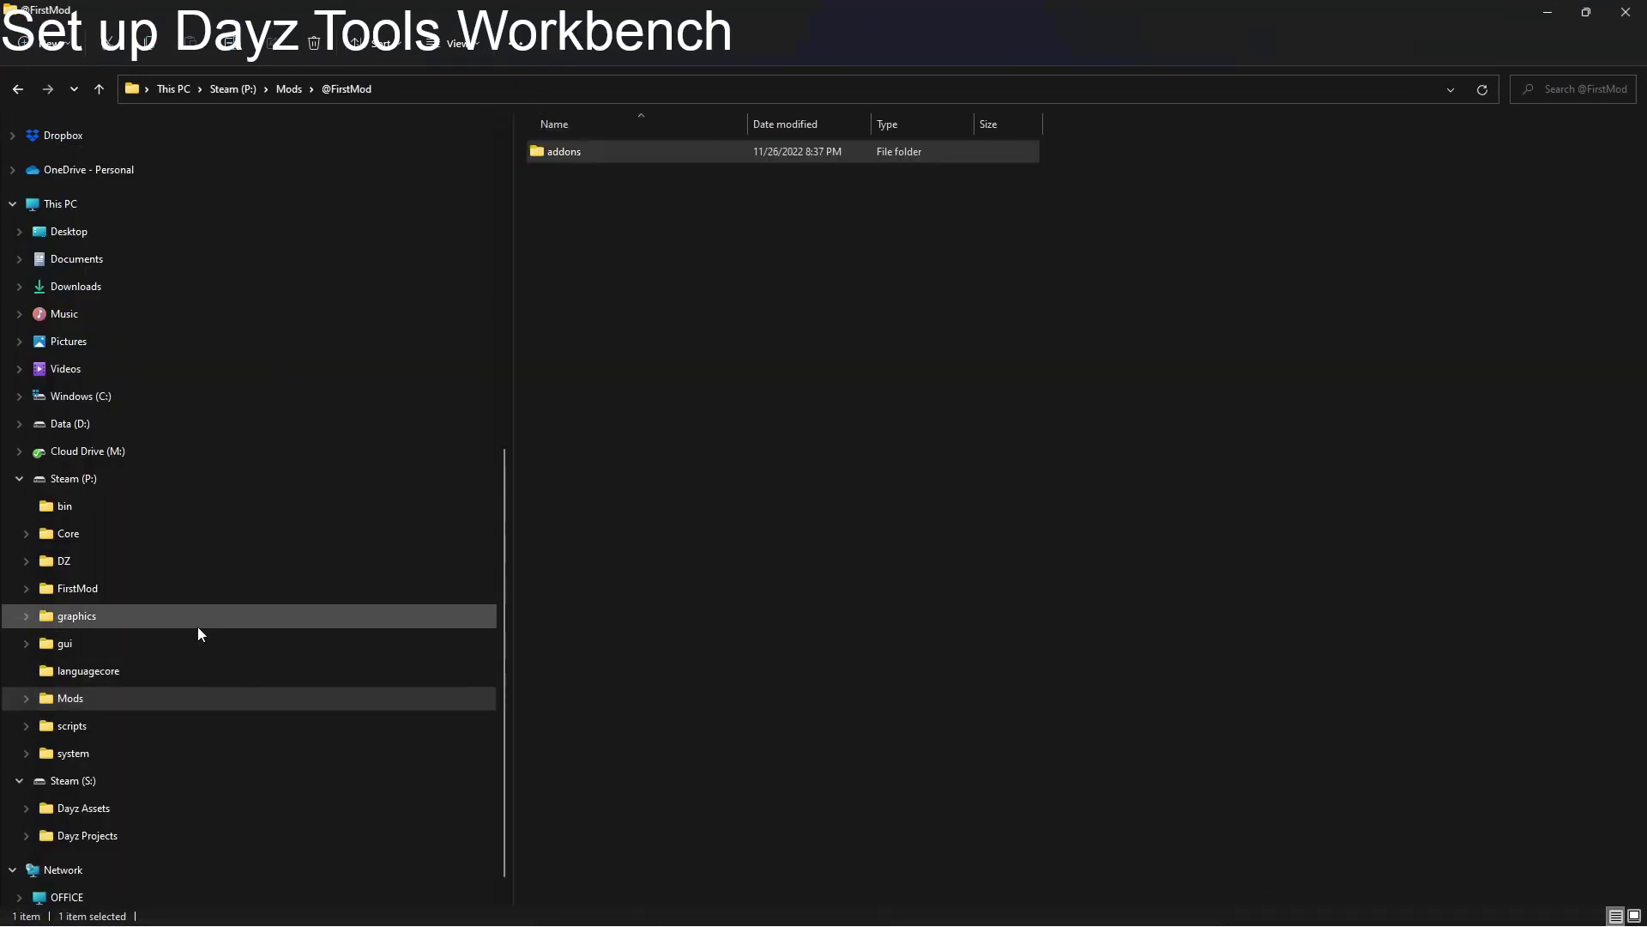
click(140, 404)
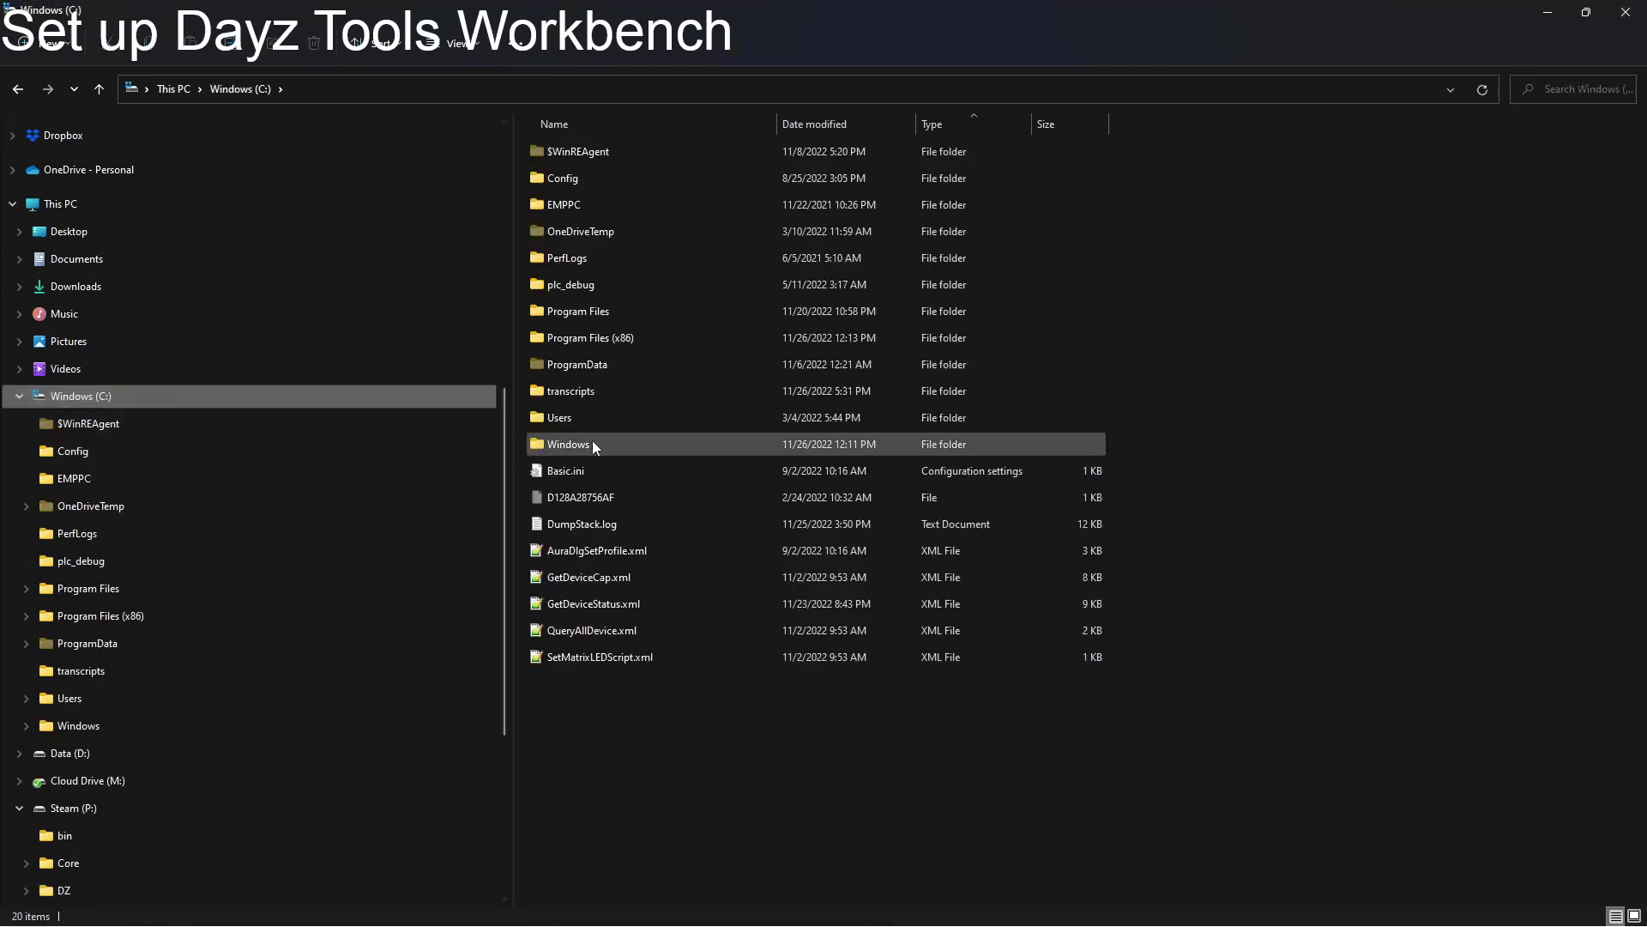
double_click(649, 342)
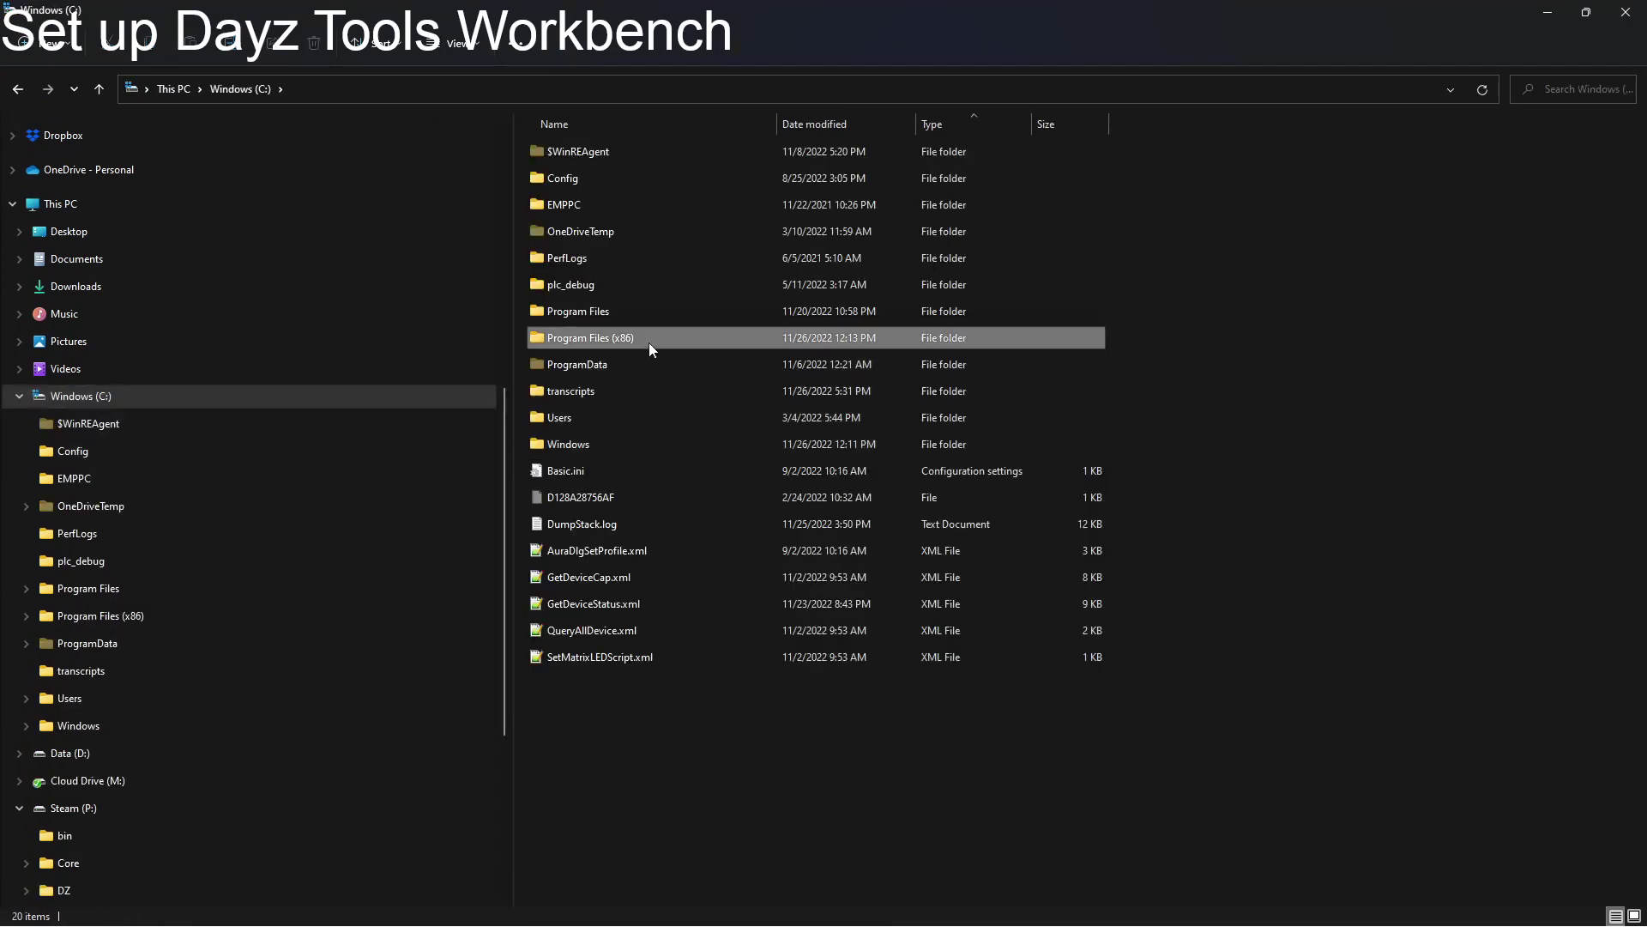
scroll(692, 493, down, 9)
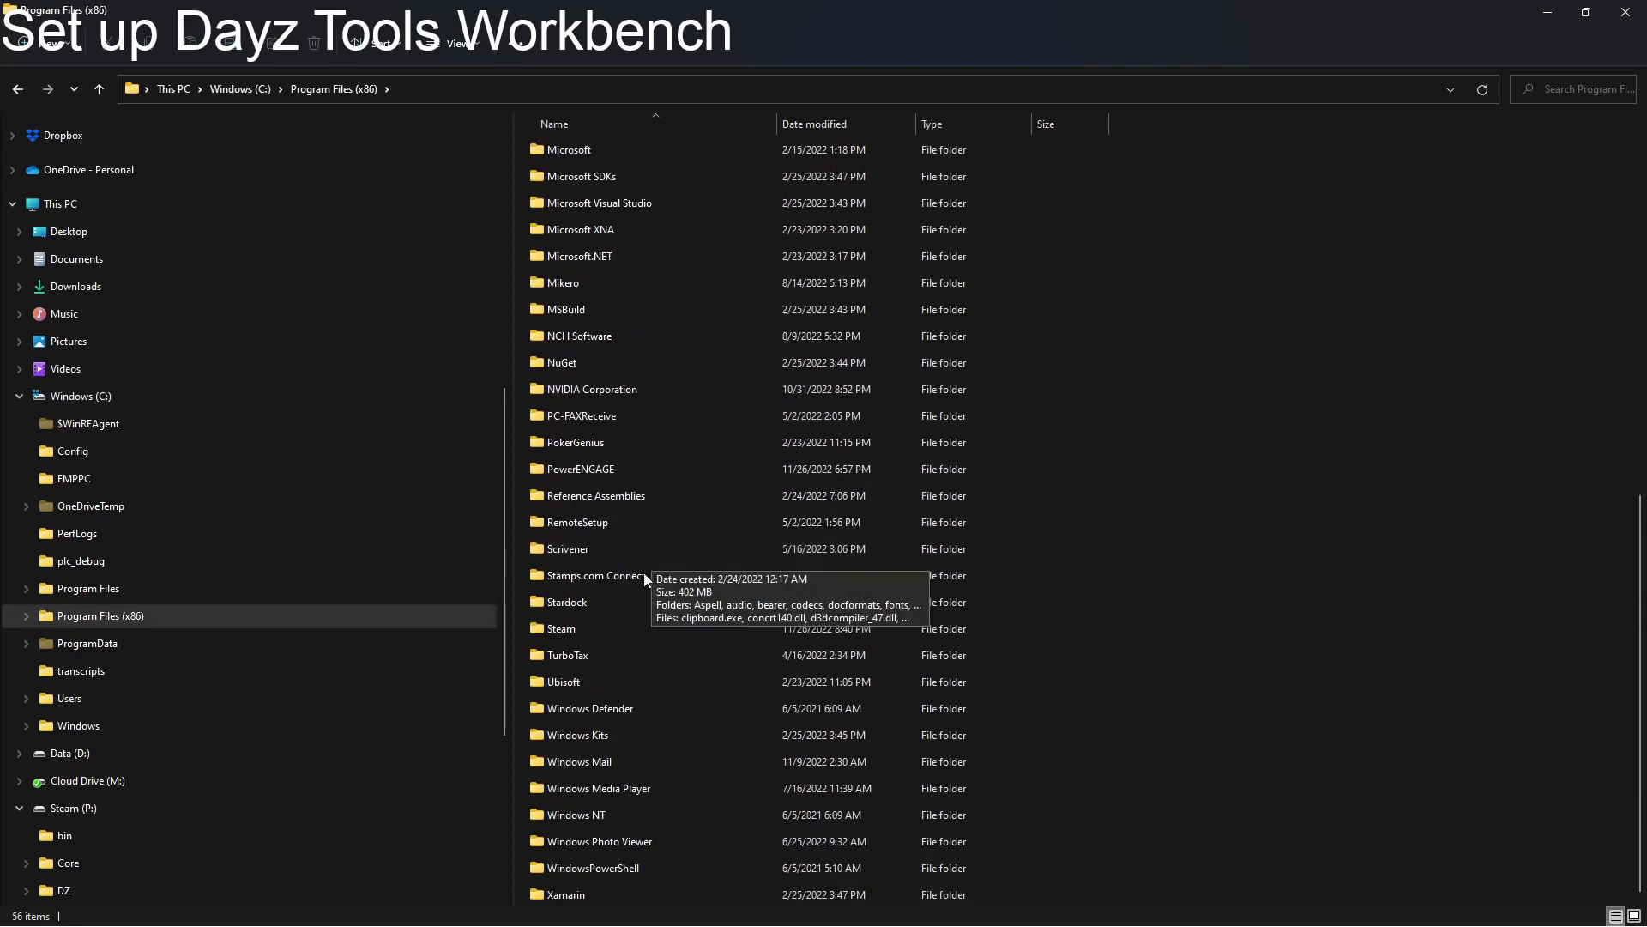
double_click(599, 628)
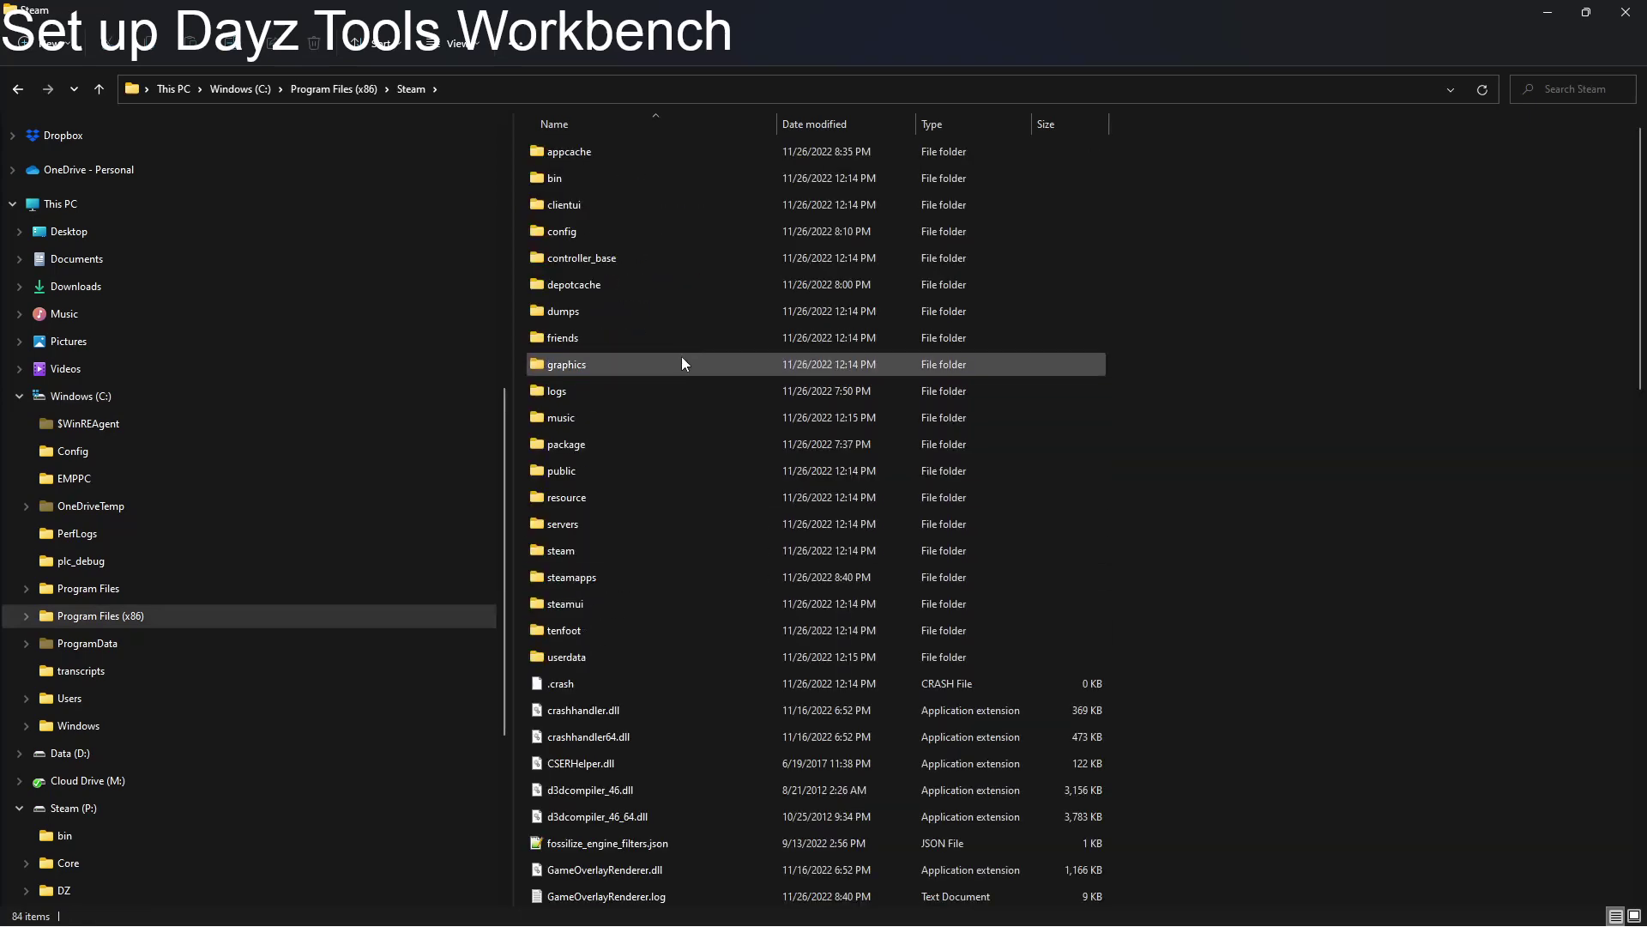
double_click(630, 585)
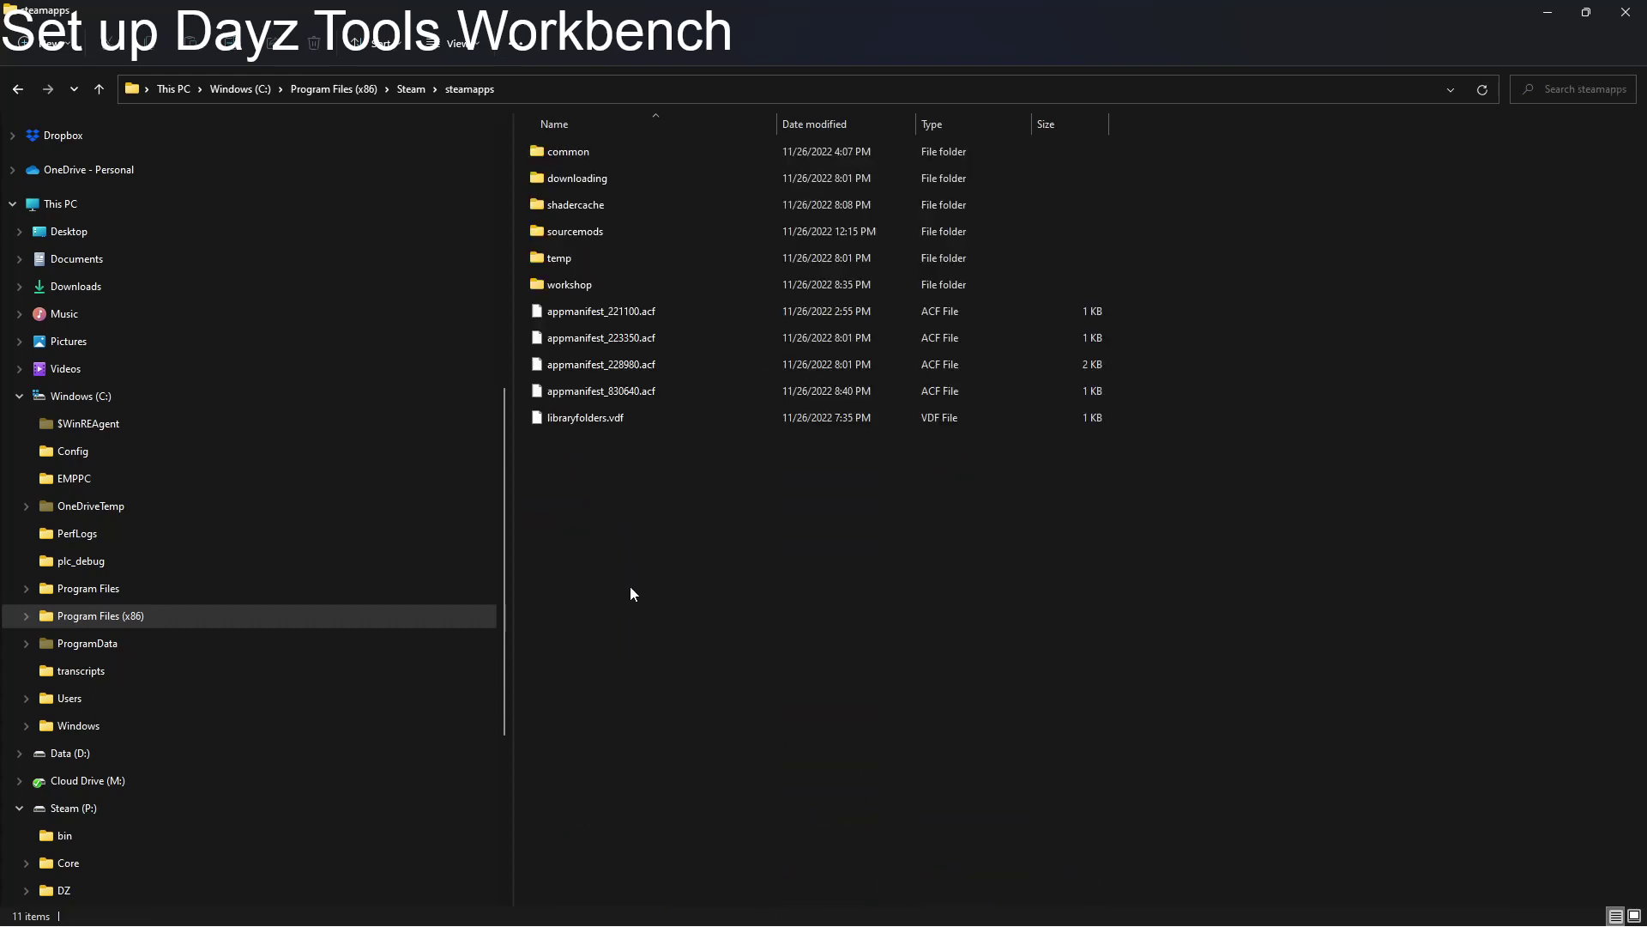
double_click(636, 156)
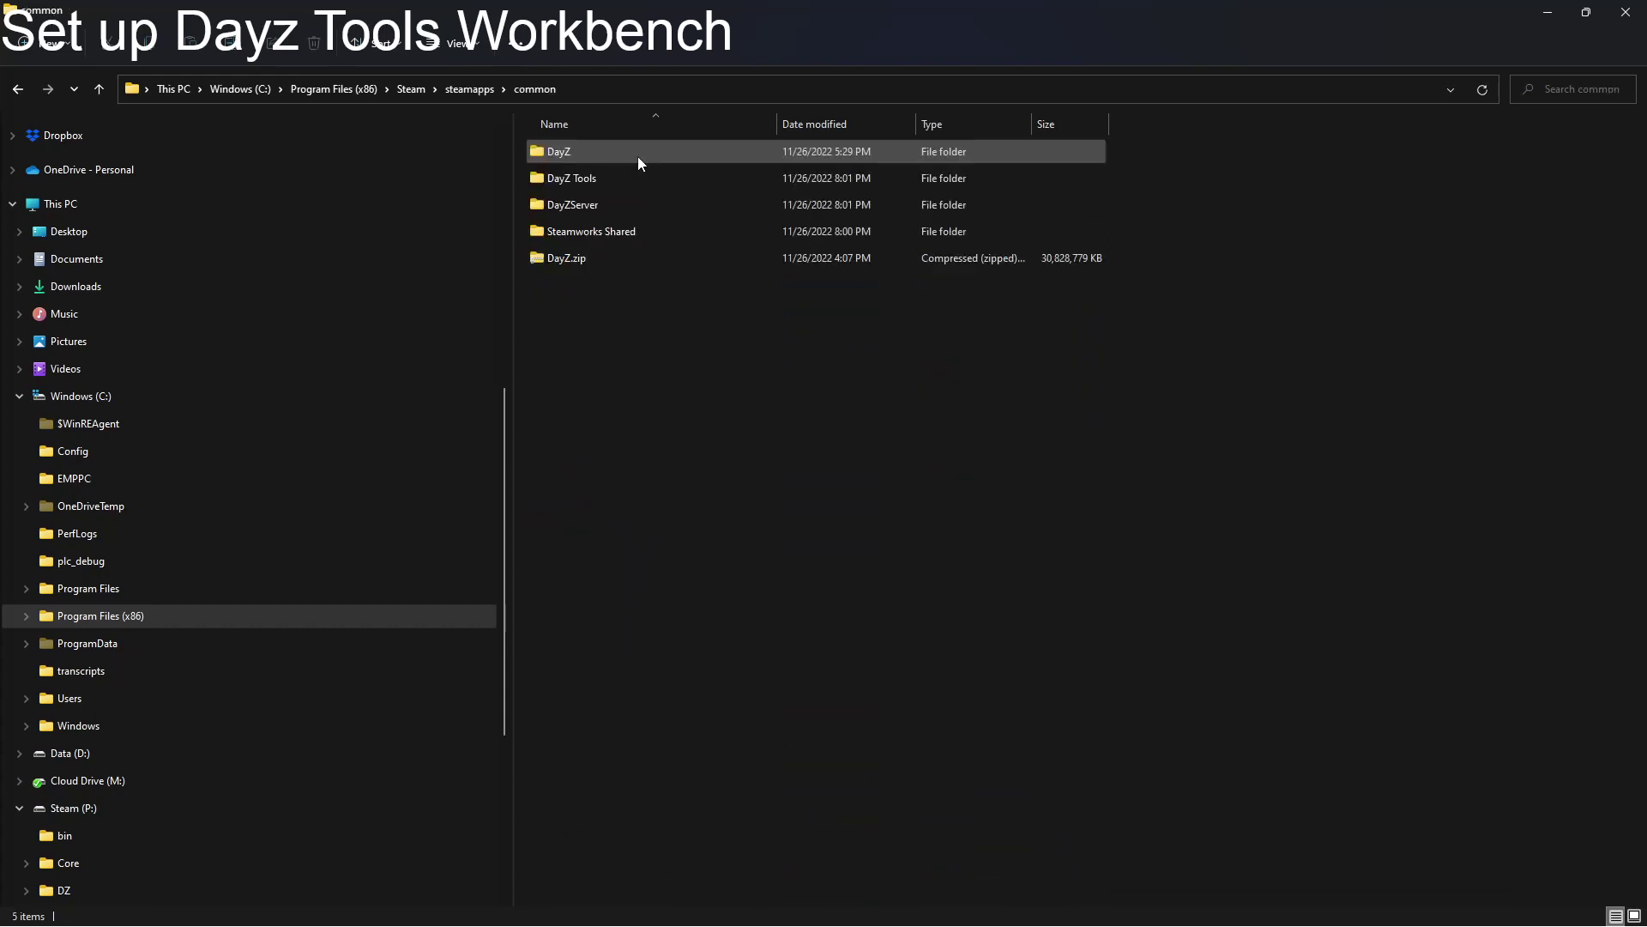
double_click(632, 153)
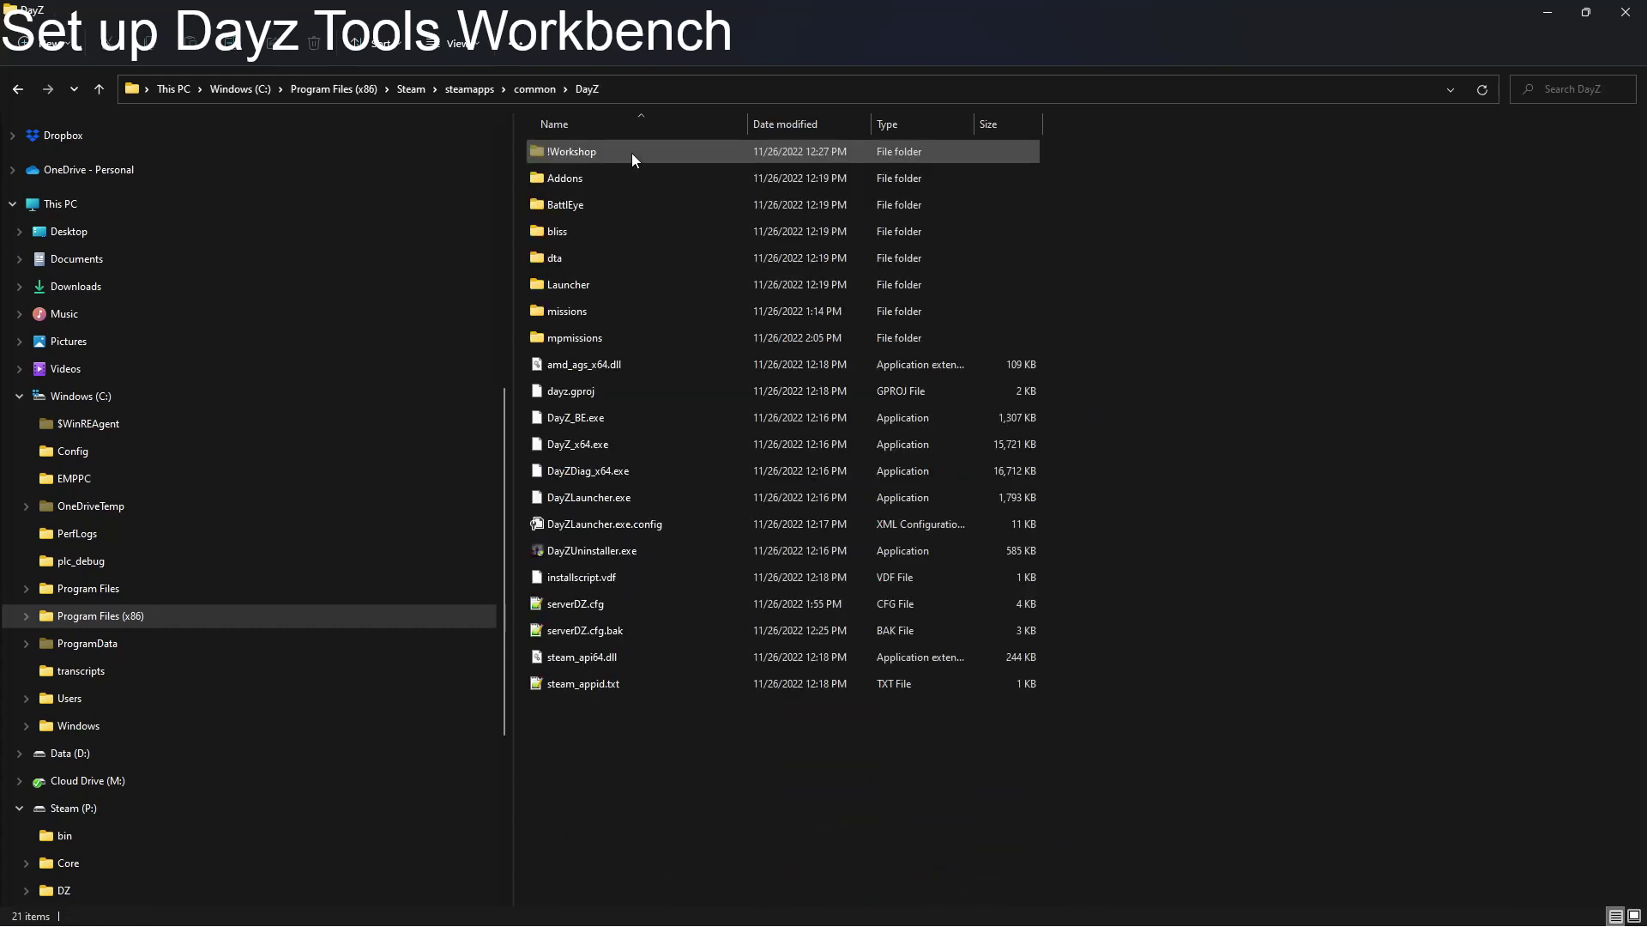
click(635, 90)
key(ctrl+c)
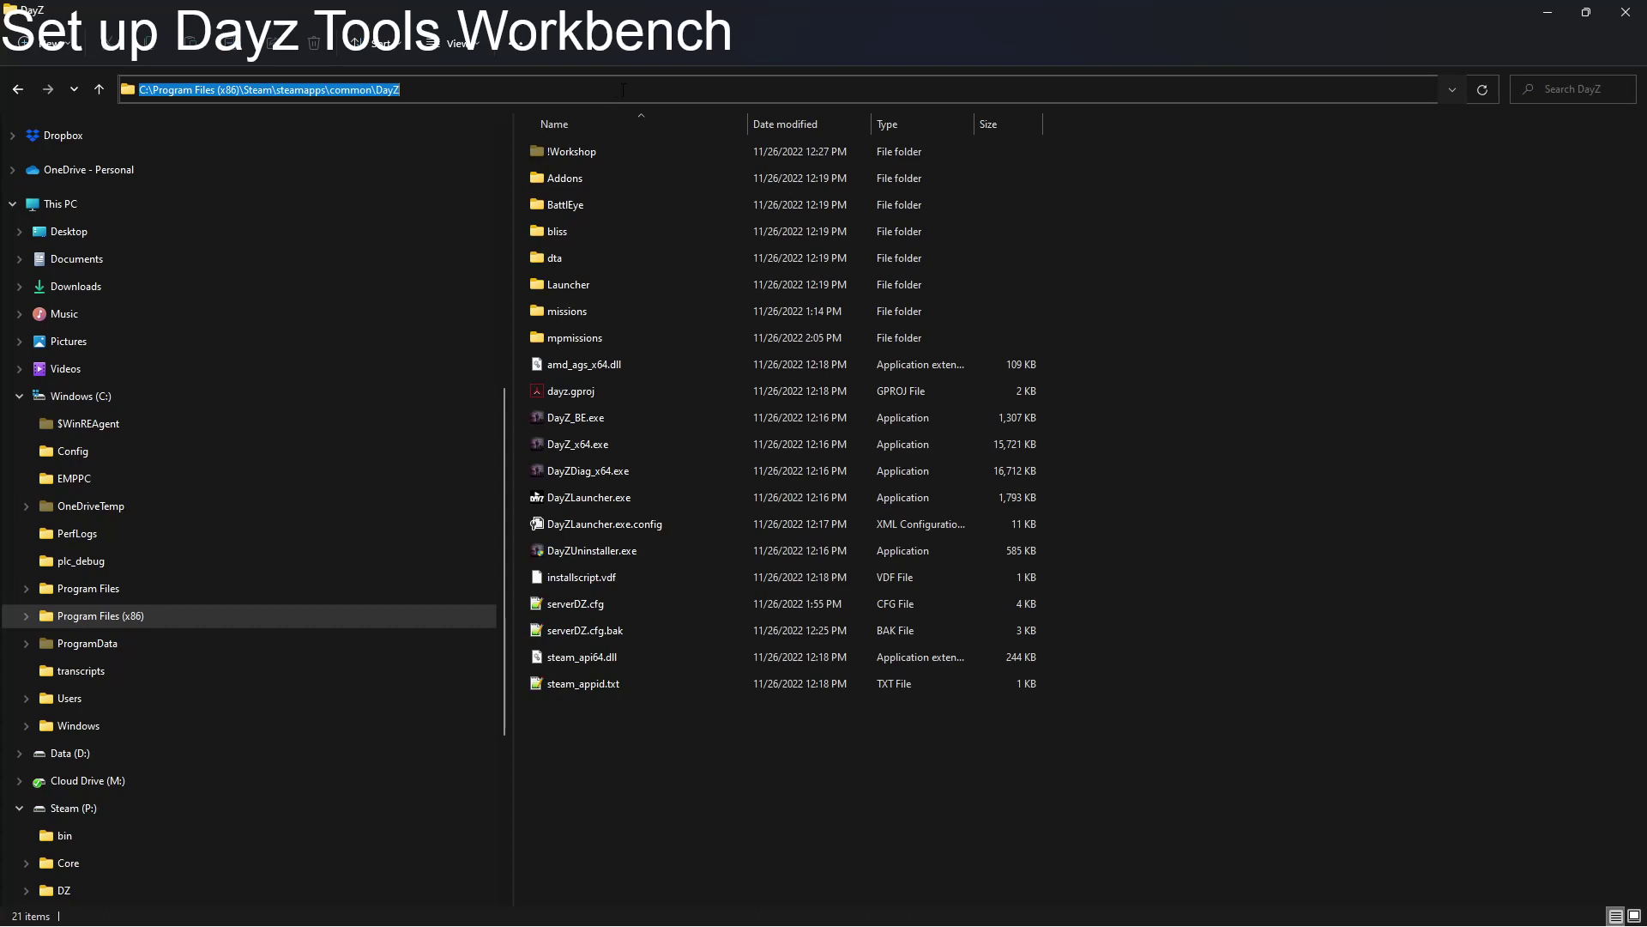
Step: Replace DayZInstallationFolder in the Notepad++ mklink command with the copied path C:\Program Files (x86)\Steam\steamapps\common\DayZ
click(1548, 12)
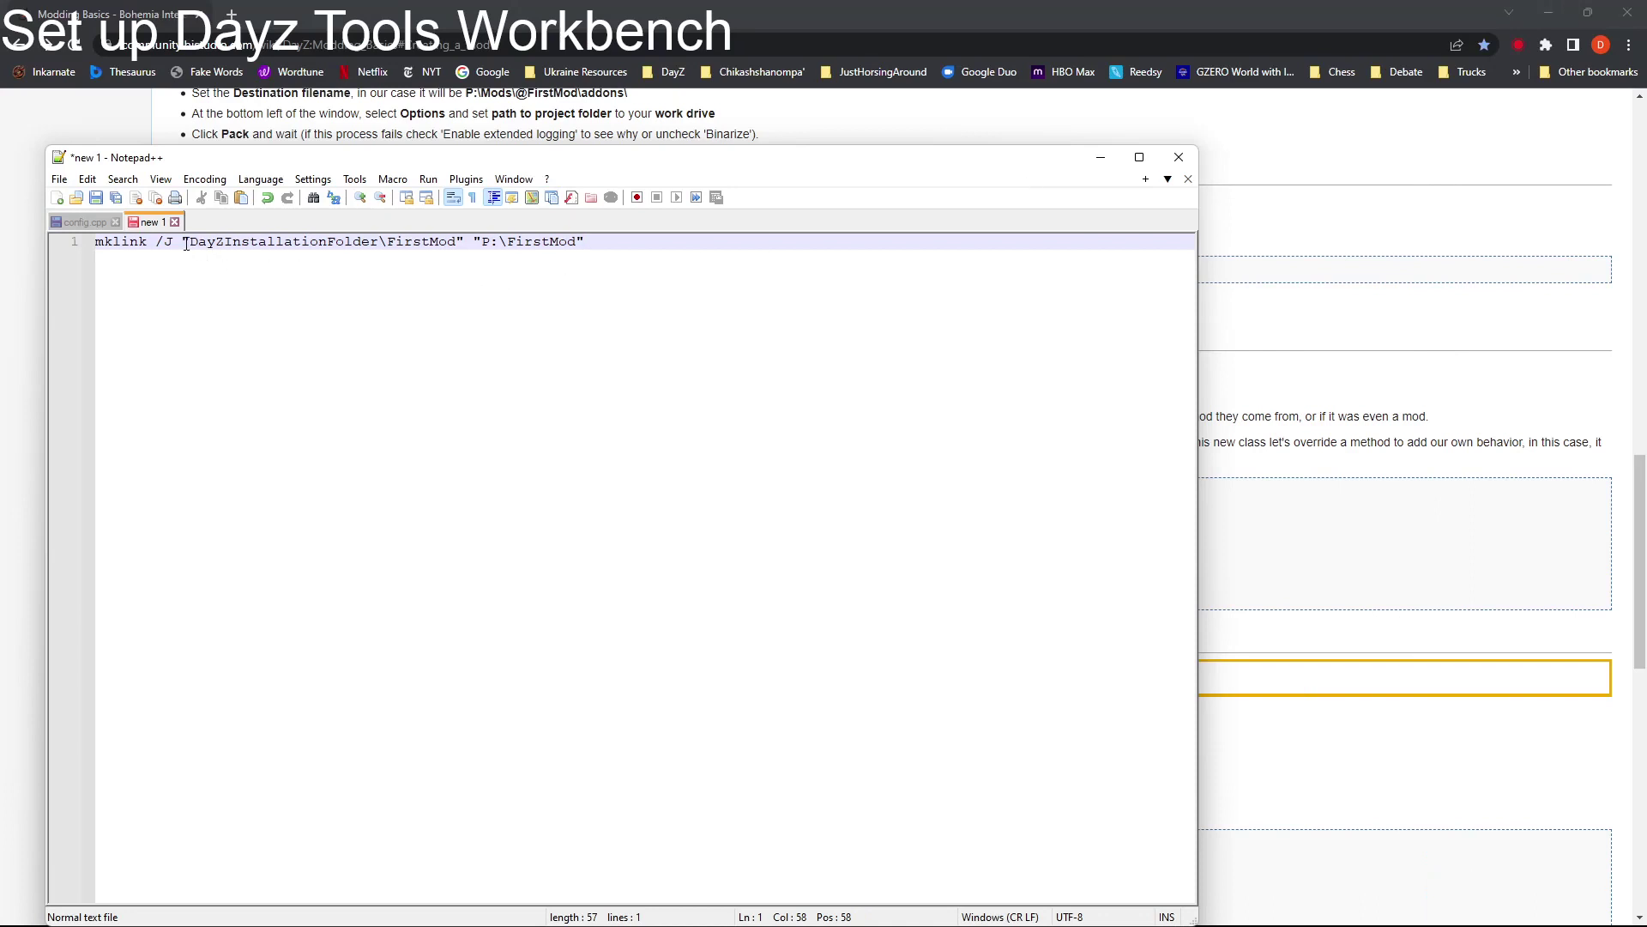
drag(186, 244, 378, 249)
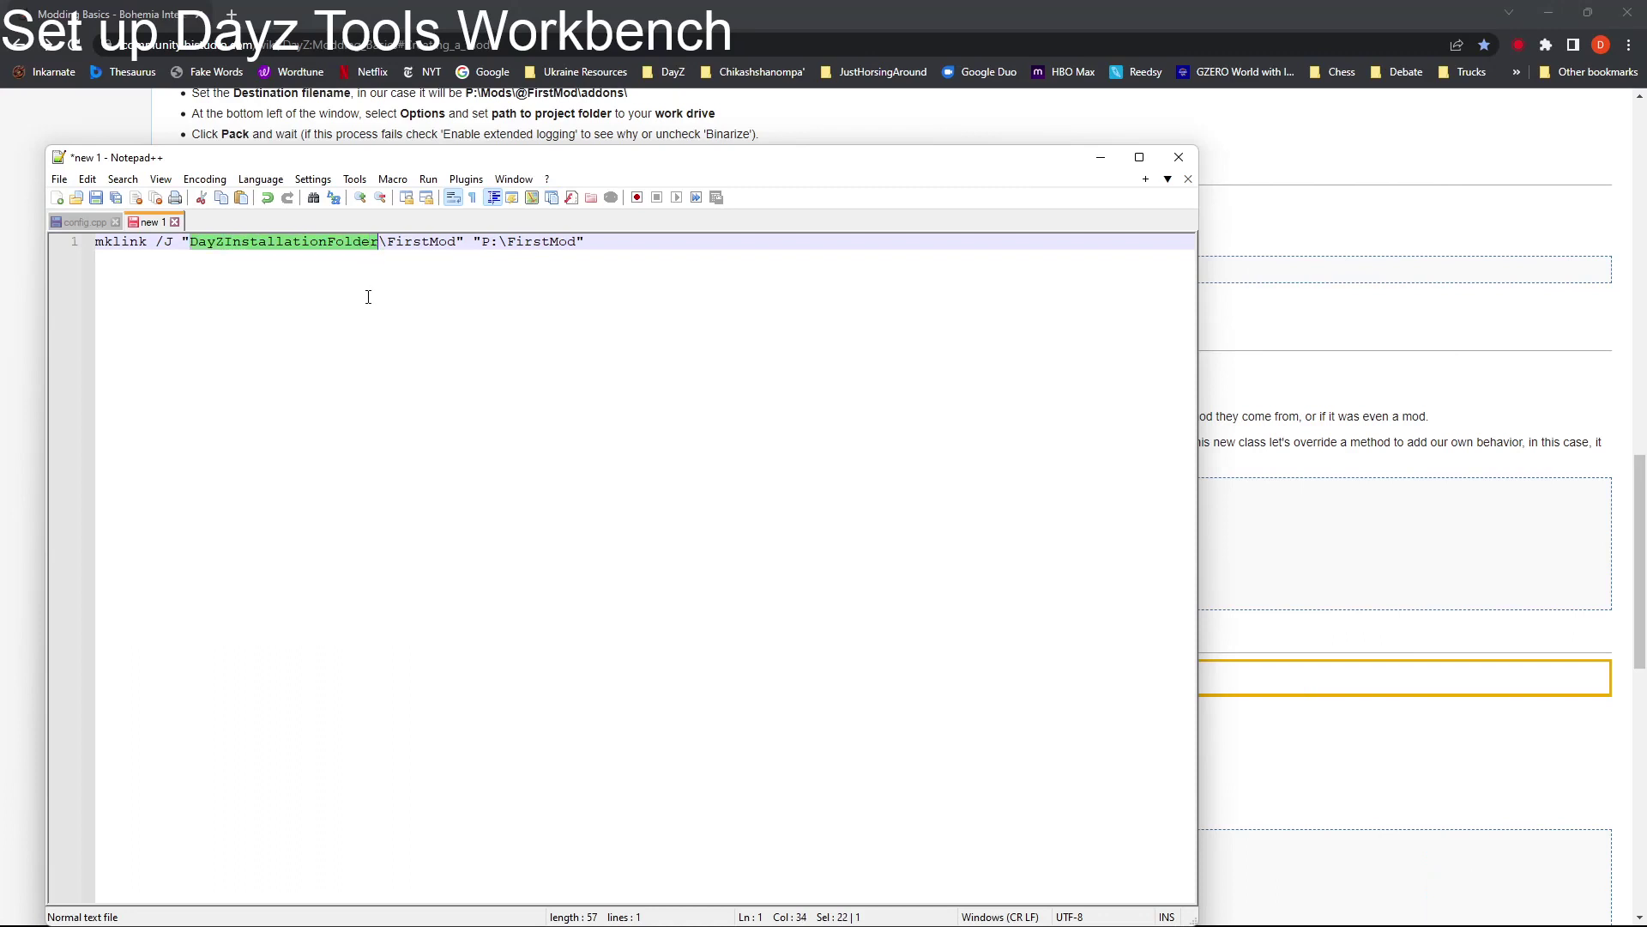
key(ctrl+v)
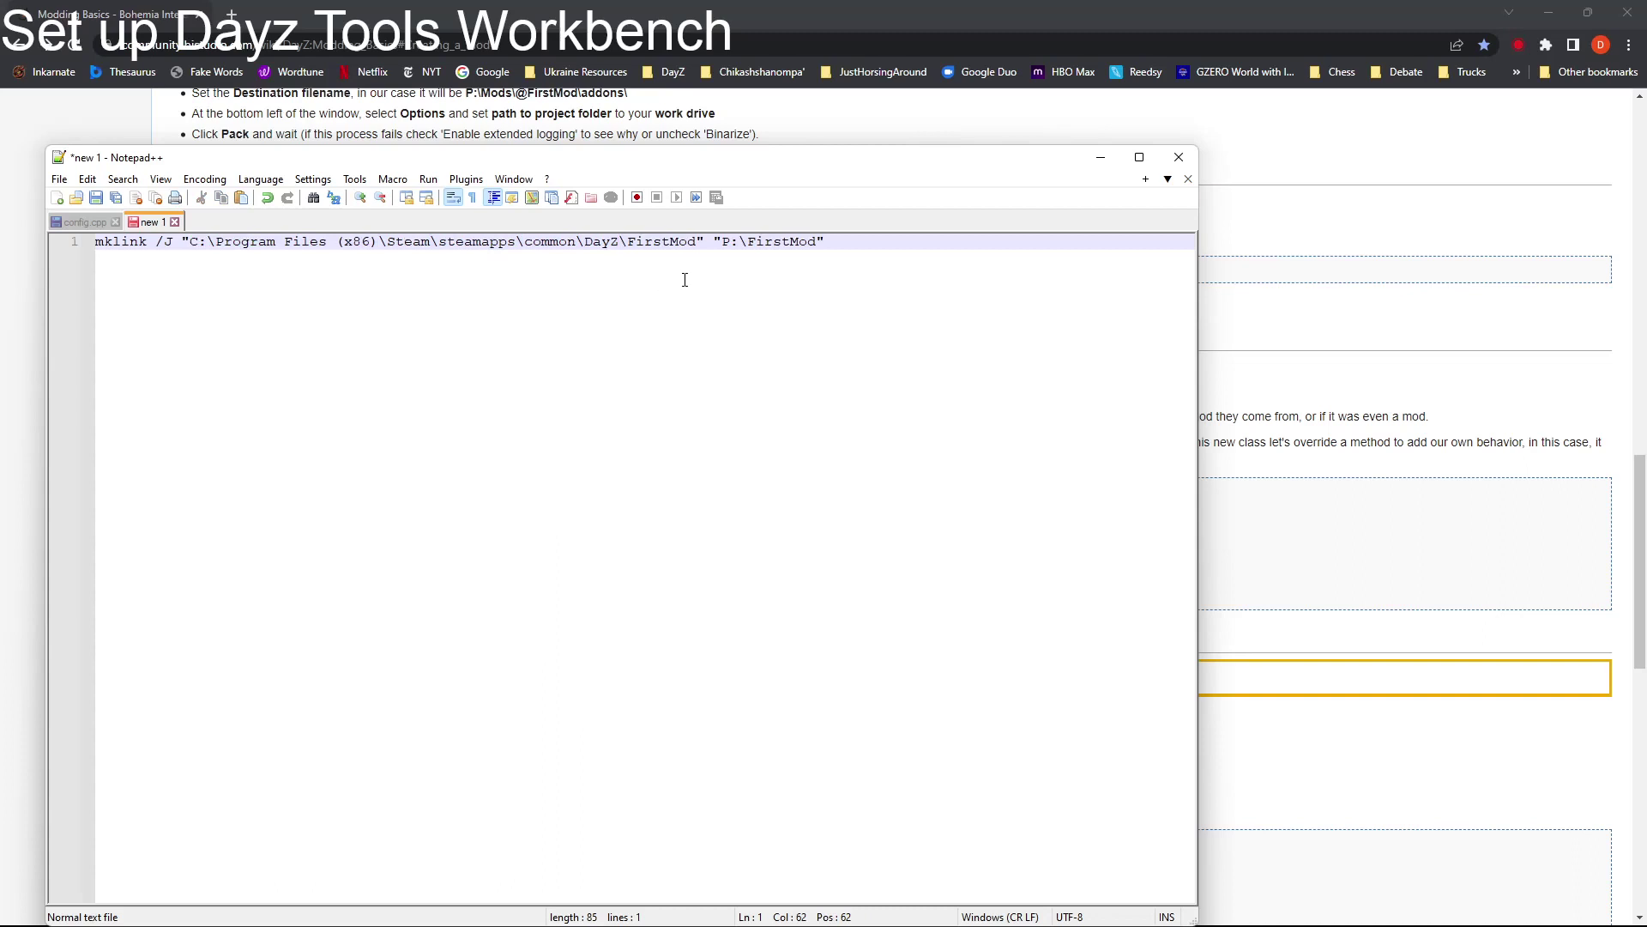
Step: Save the mklink command document to the root of the P: drive as the batch file Linkp-mod2dayz-mod.bat
click(60, 178)
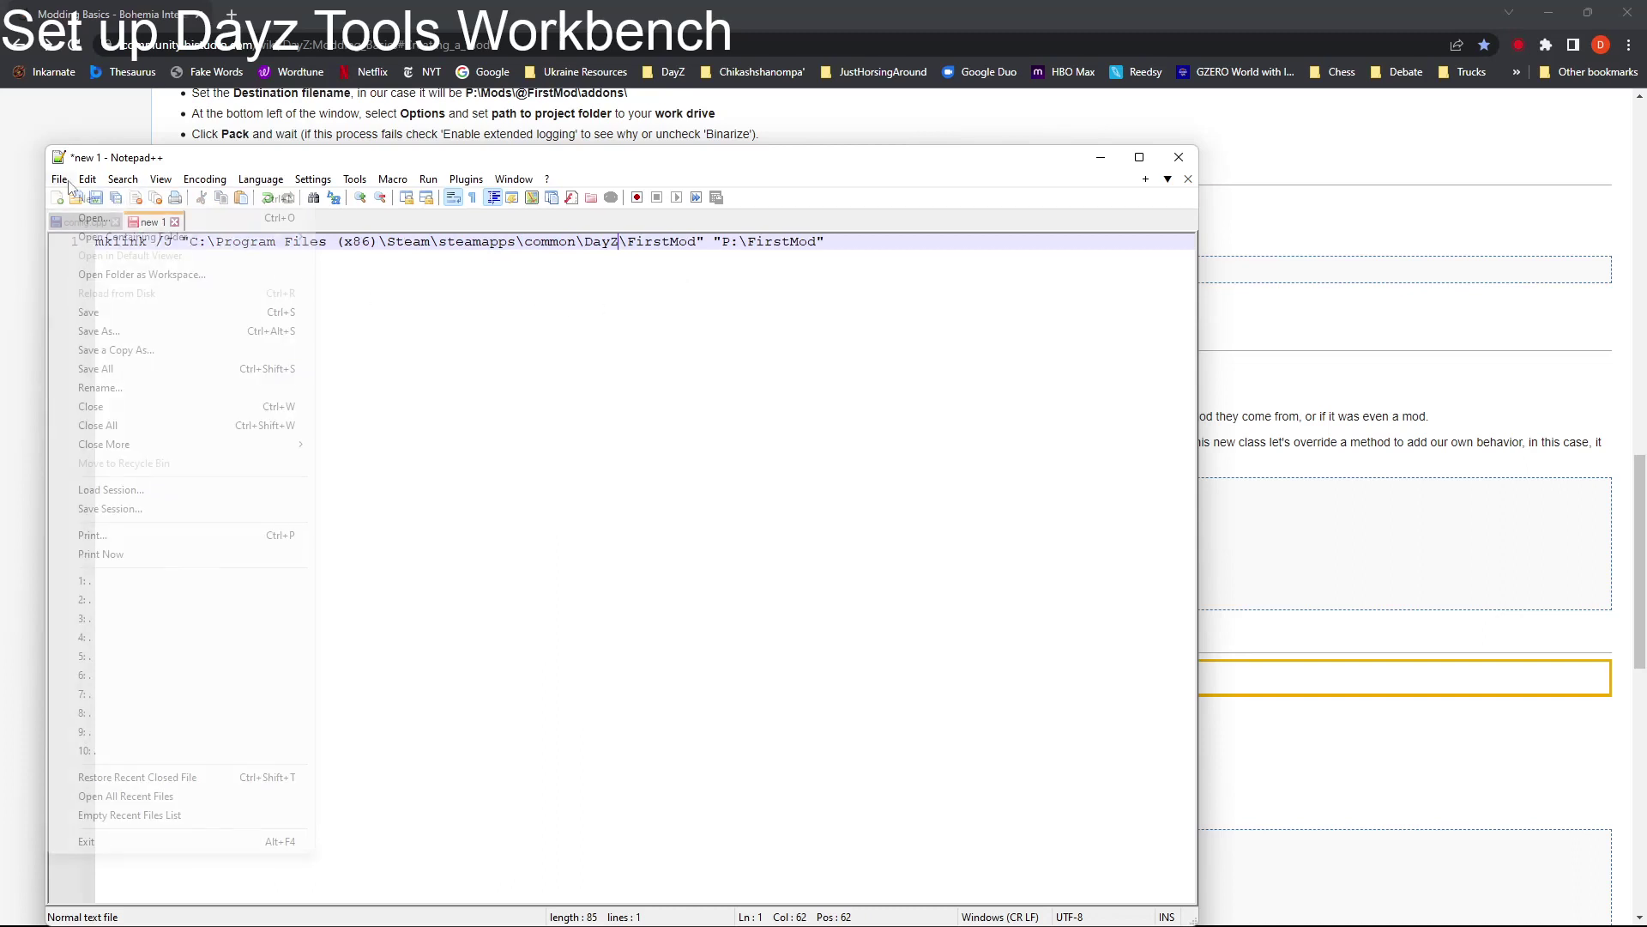
click(136, 335)
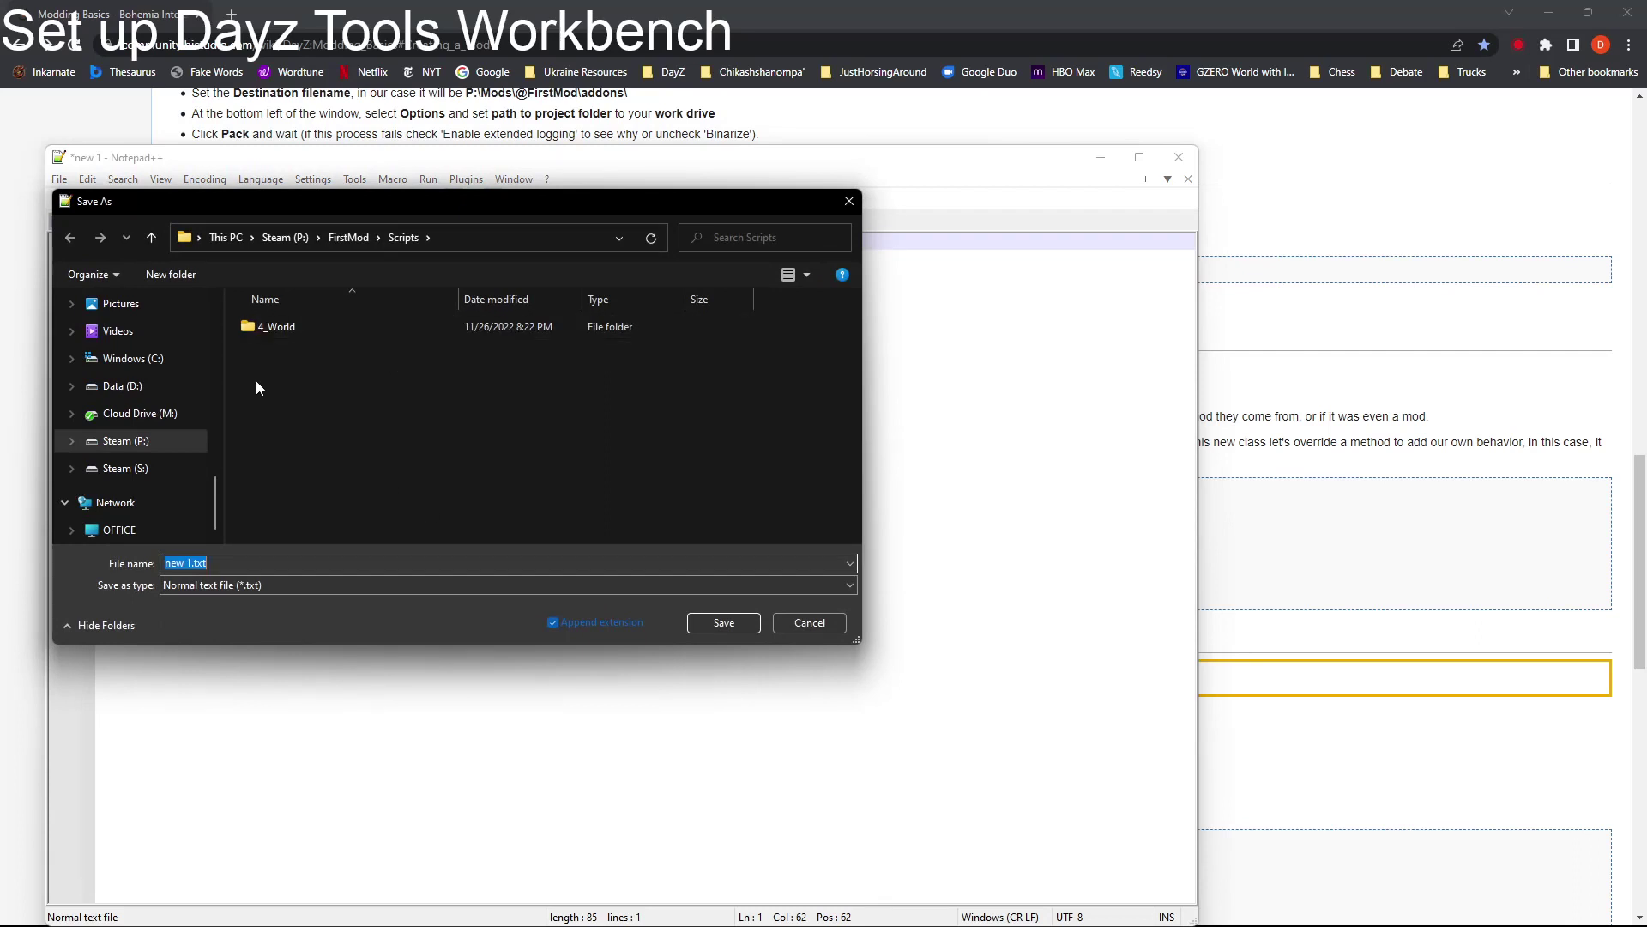
click(125, 440)
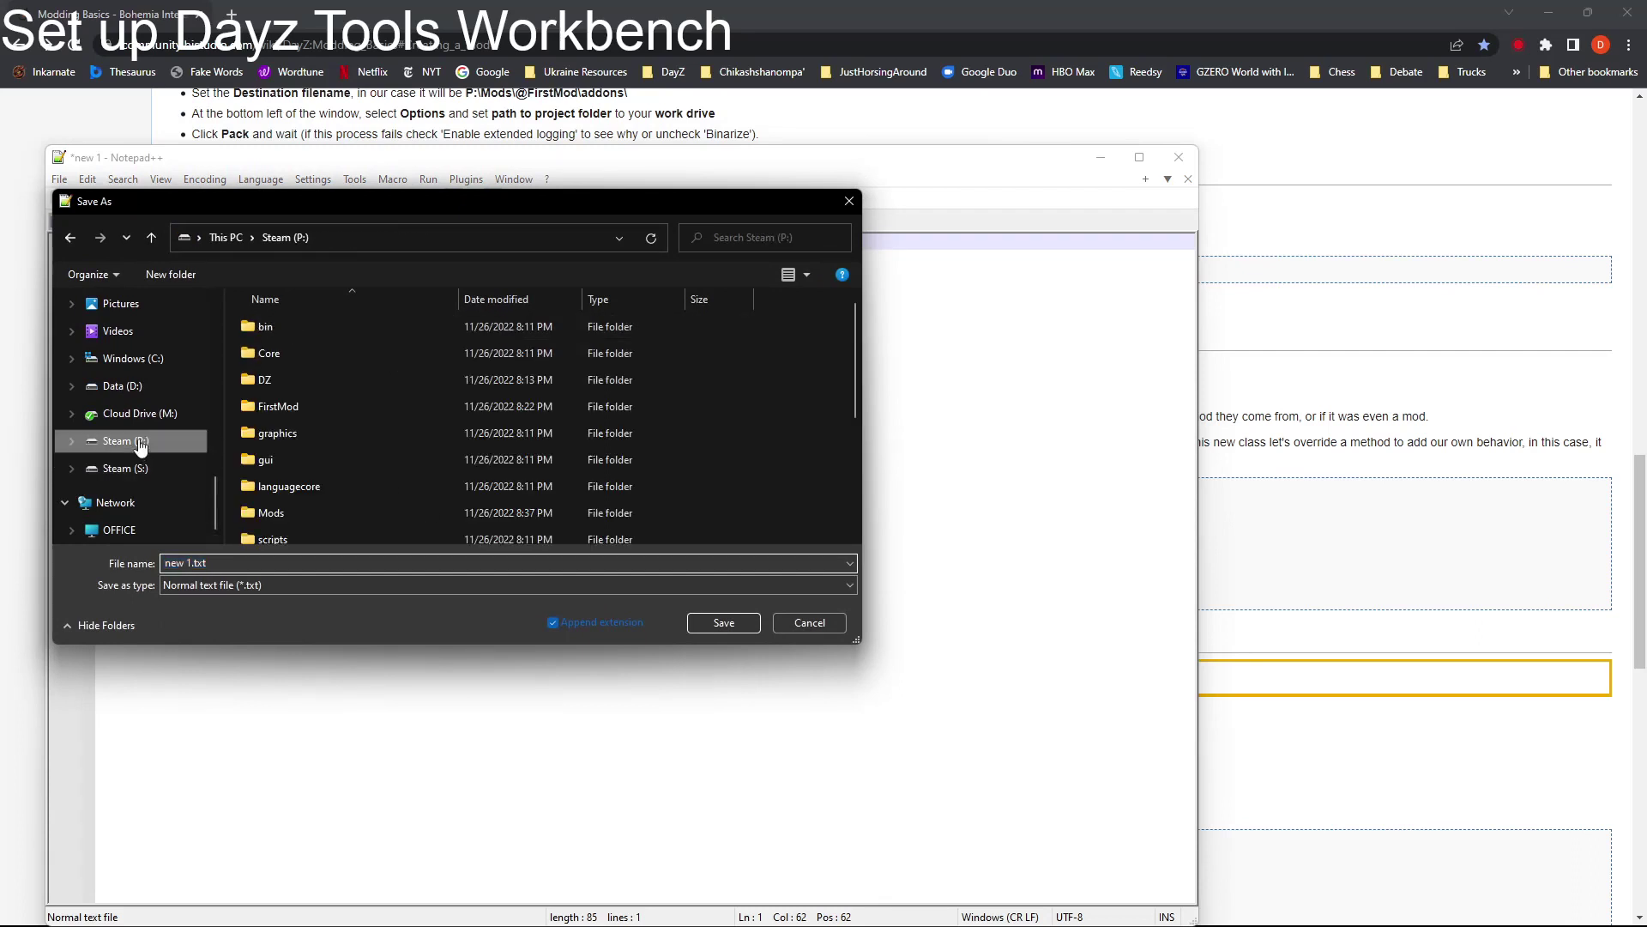
click(217, 562)
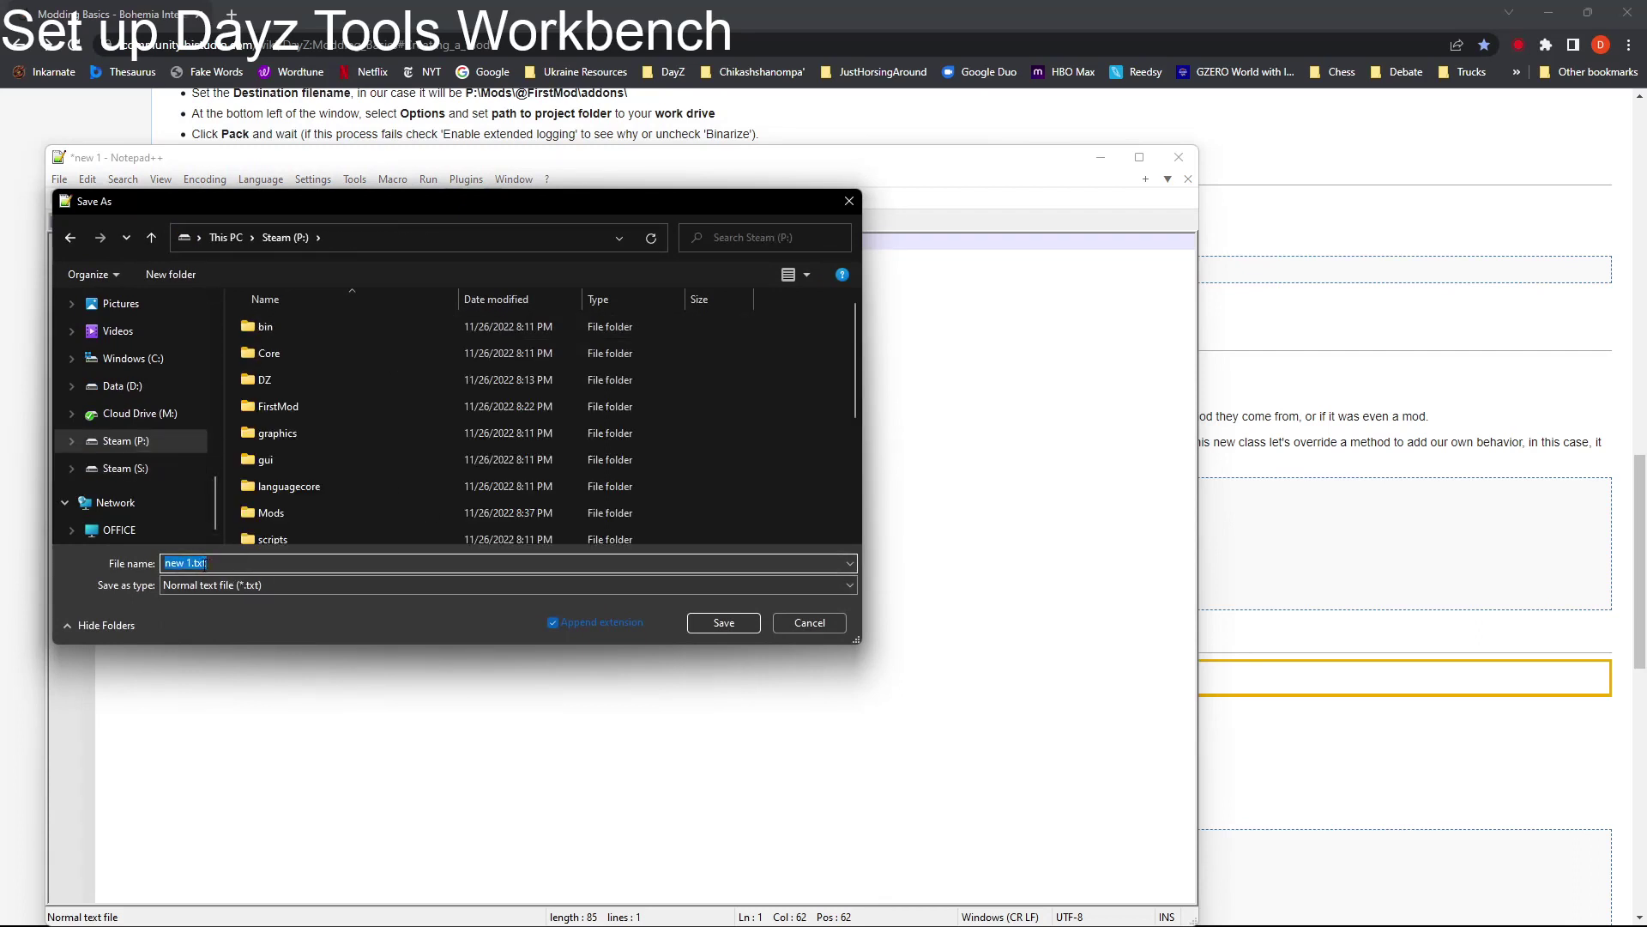
text(Linp)
key(BackSpace)
text(kp-mod2dayz-mod)
click(404, 585)
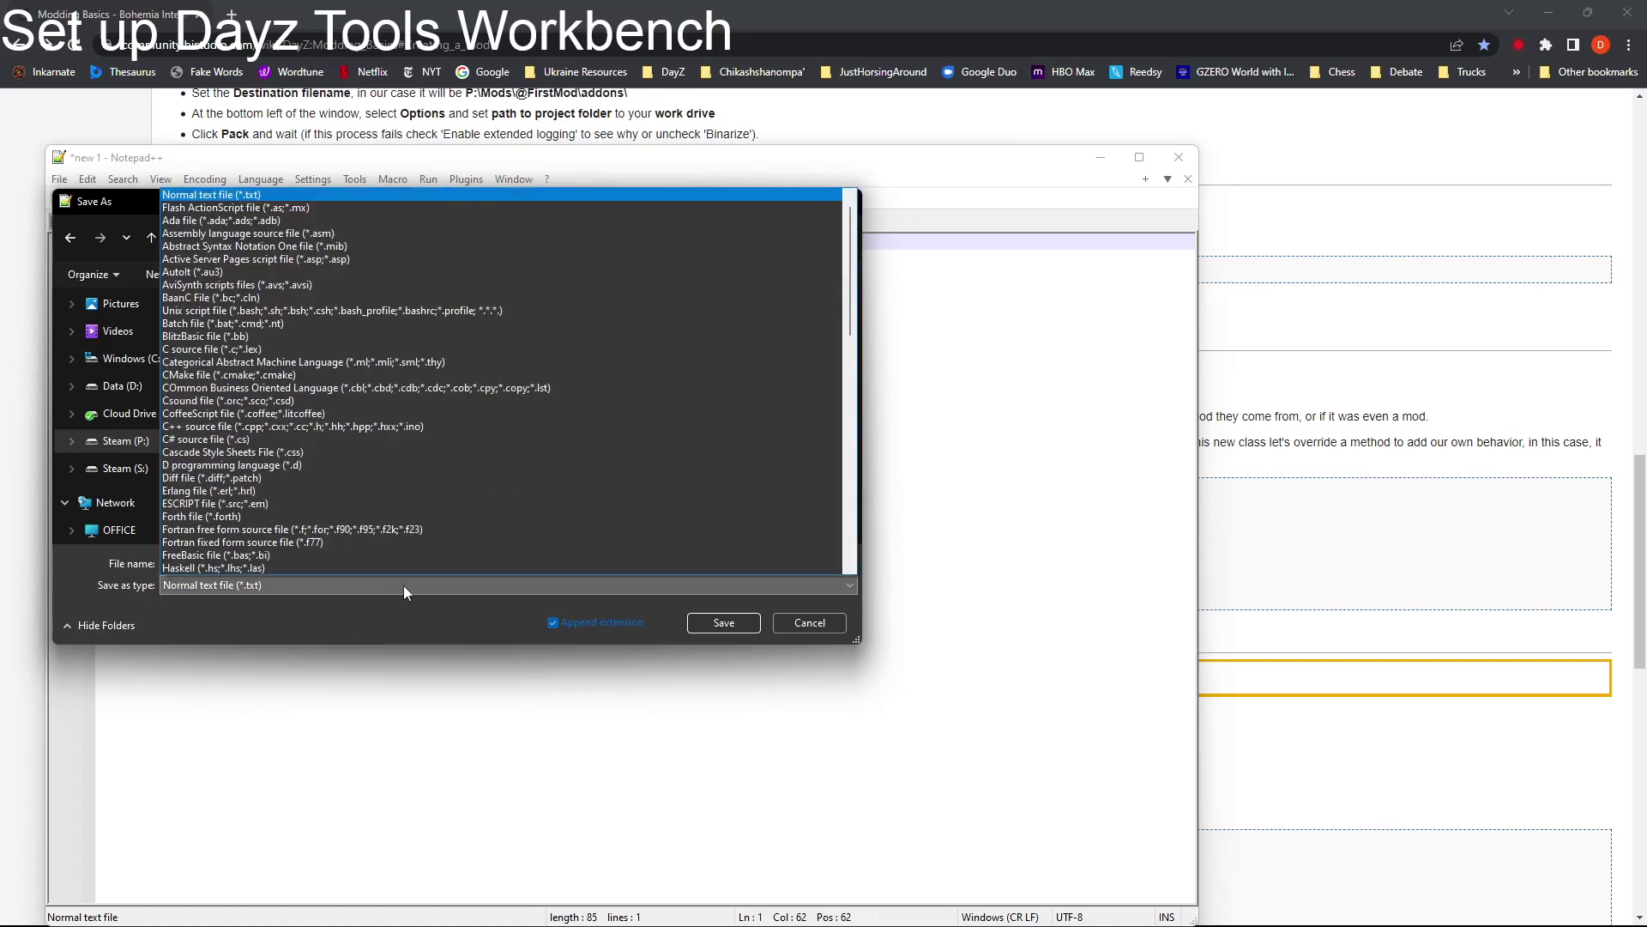
key(b)
key(a)
key(t)
key(Return)
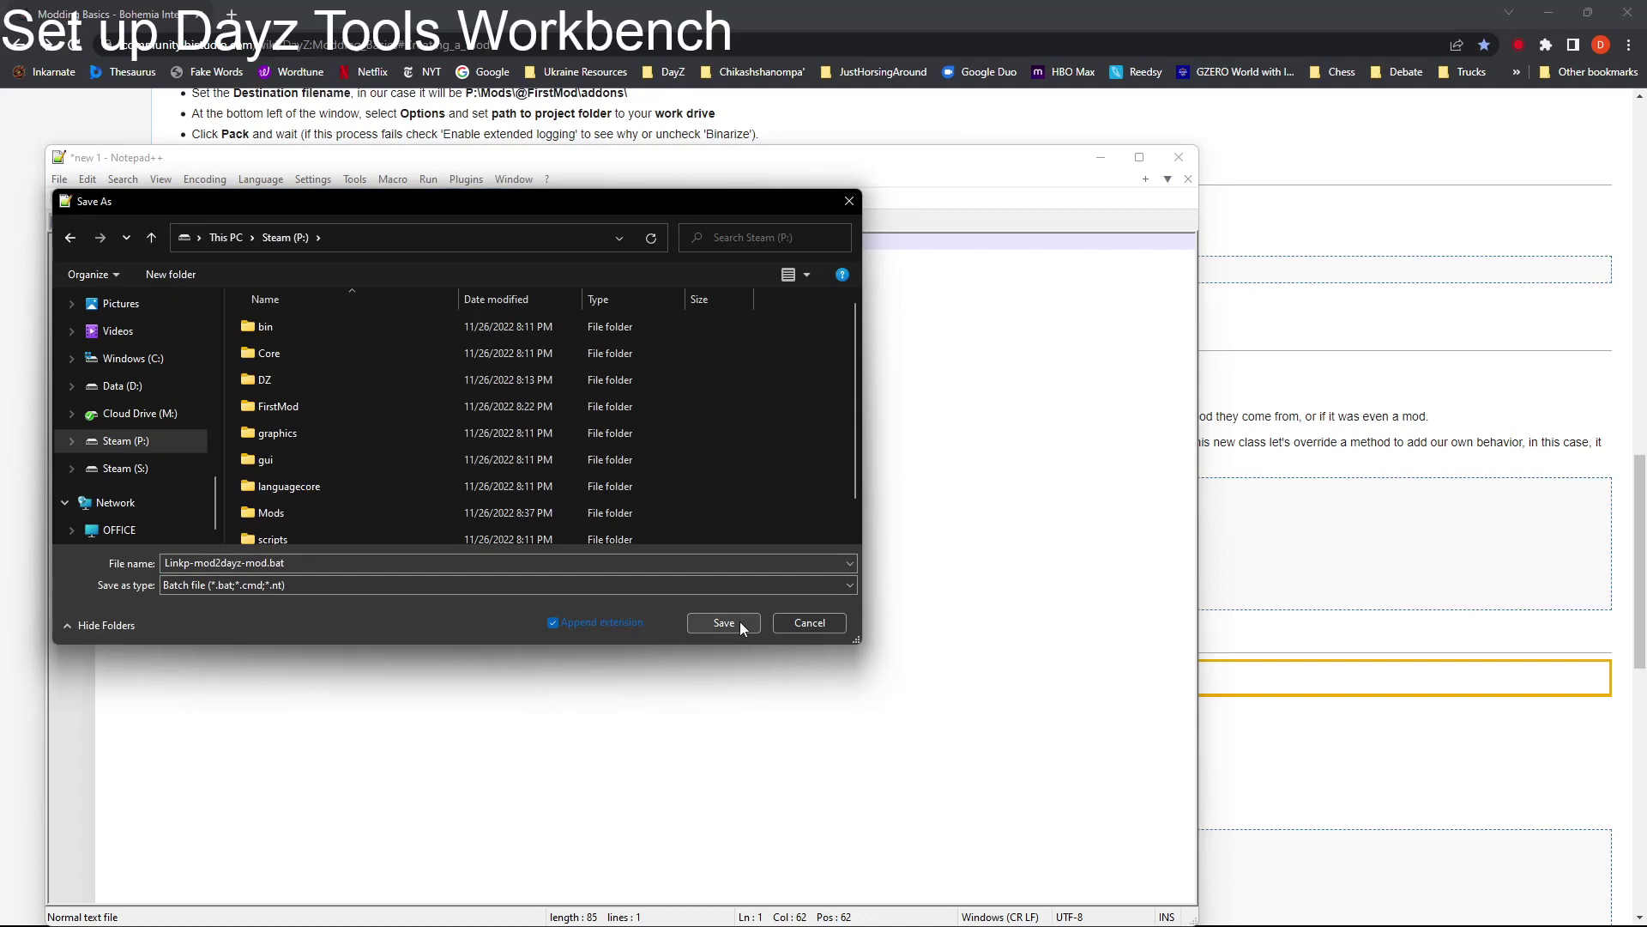
click(724, 623)
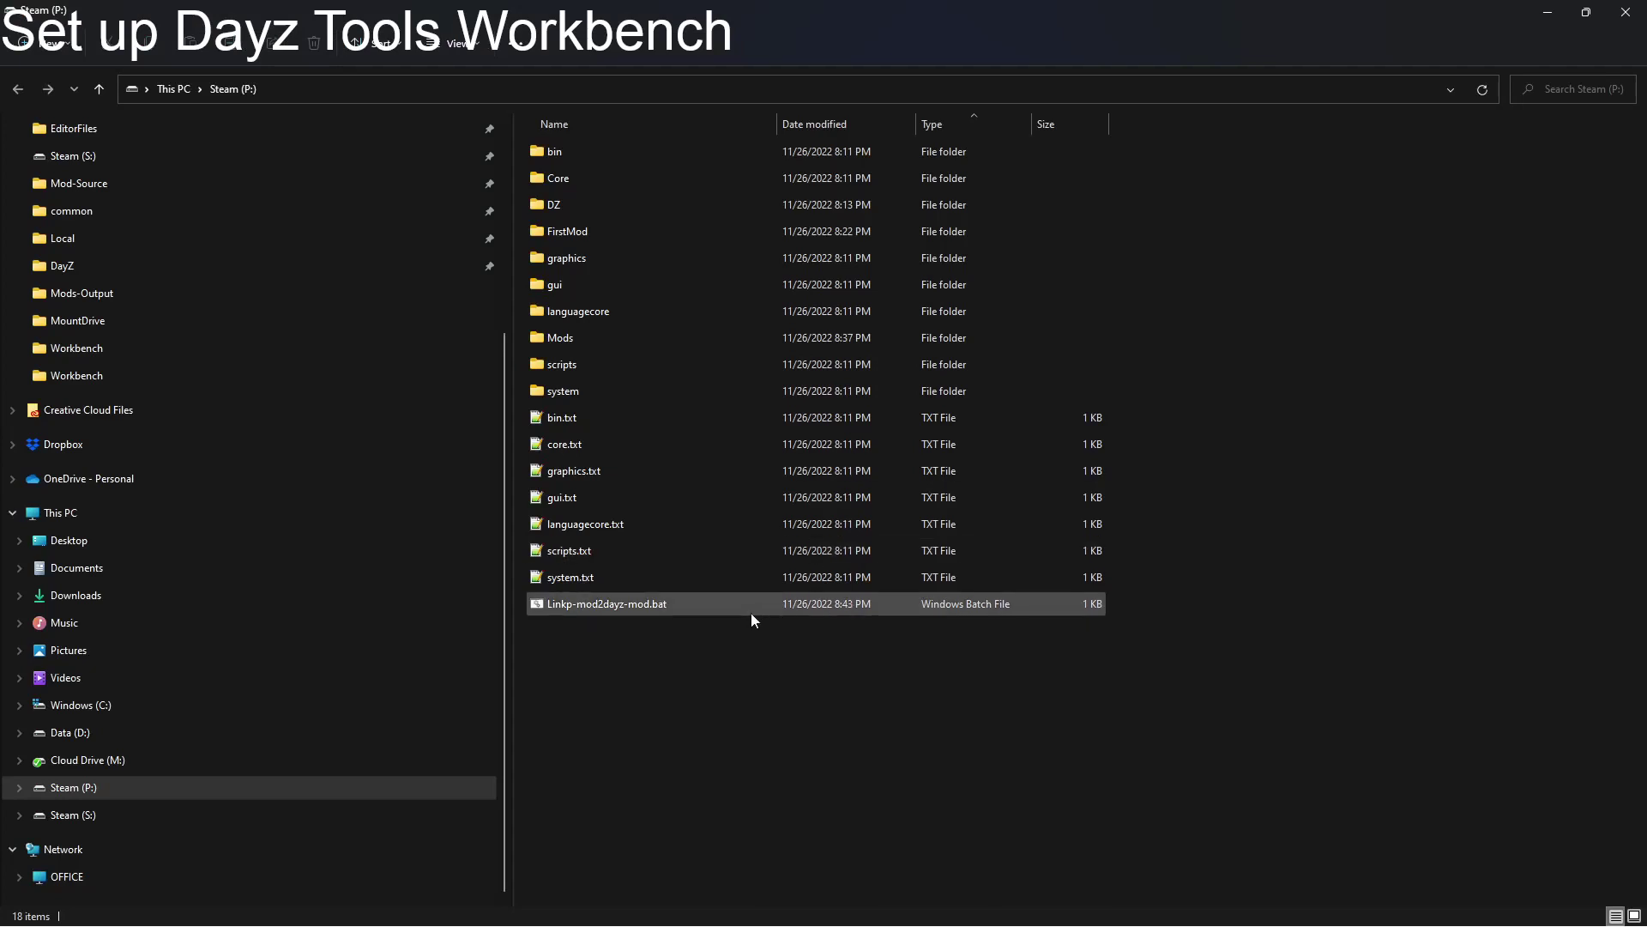
Step: Run Linkp-mod2dayz-mod.bat from the P: drive, then check the linked FirstMod folder and its Scripts subfolder in the DayZ installation folder
click(671, 606)
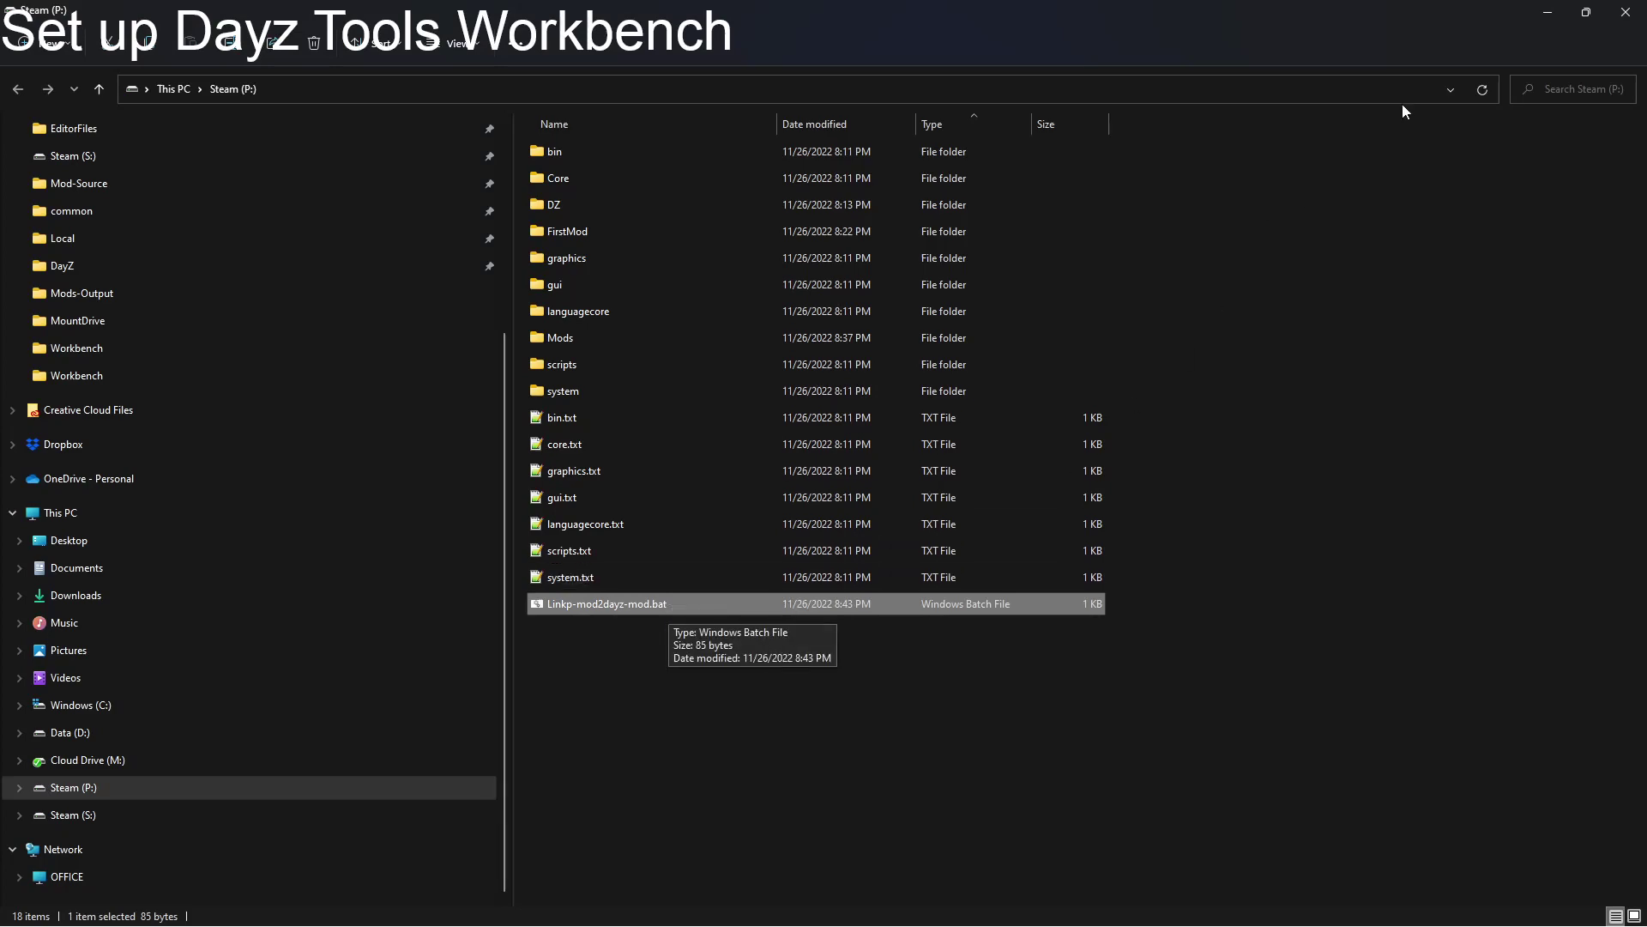
click(1546, 16)
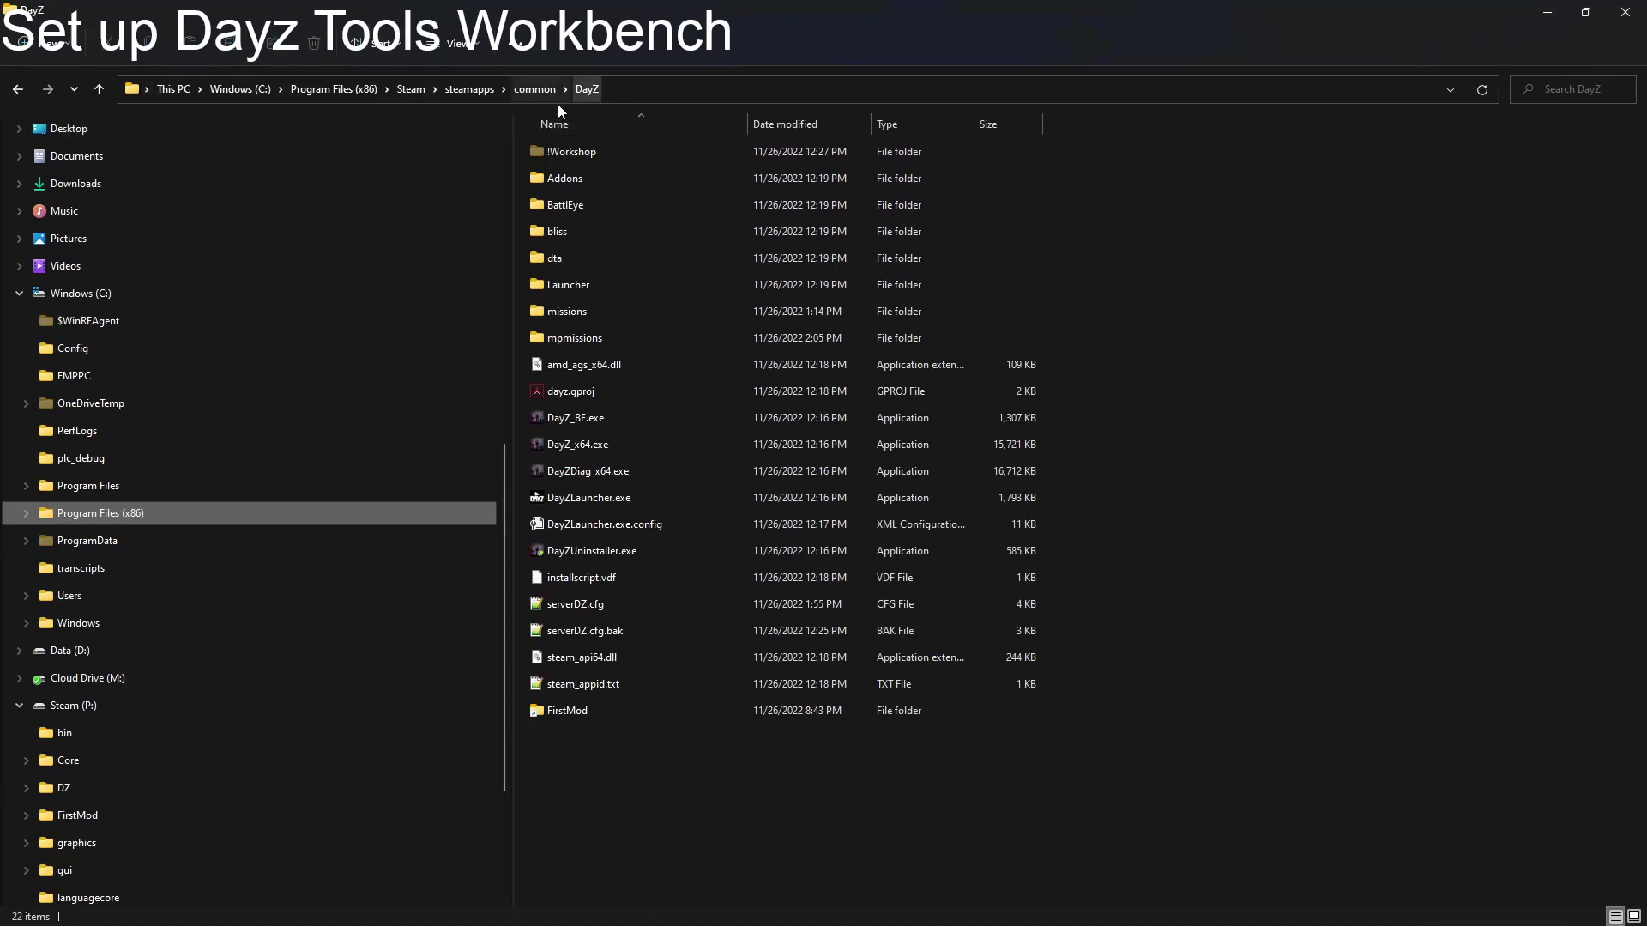
double_click(570, 712)
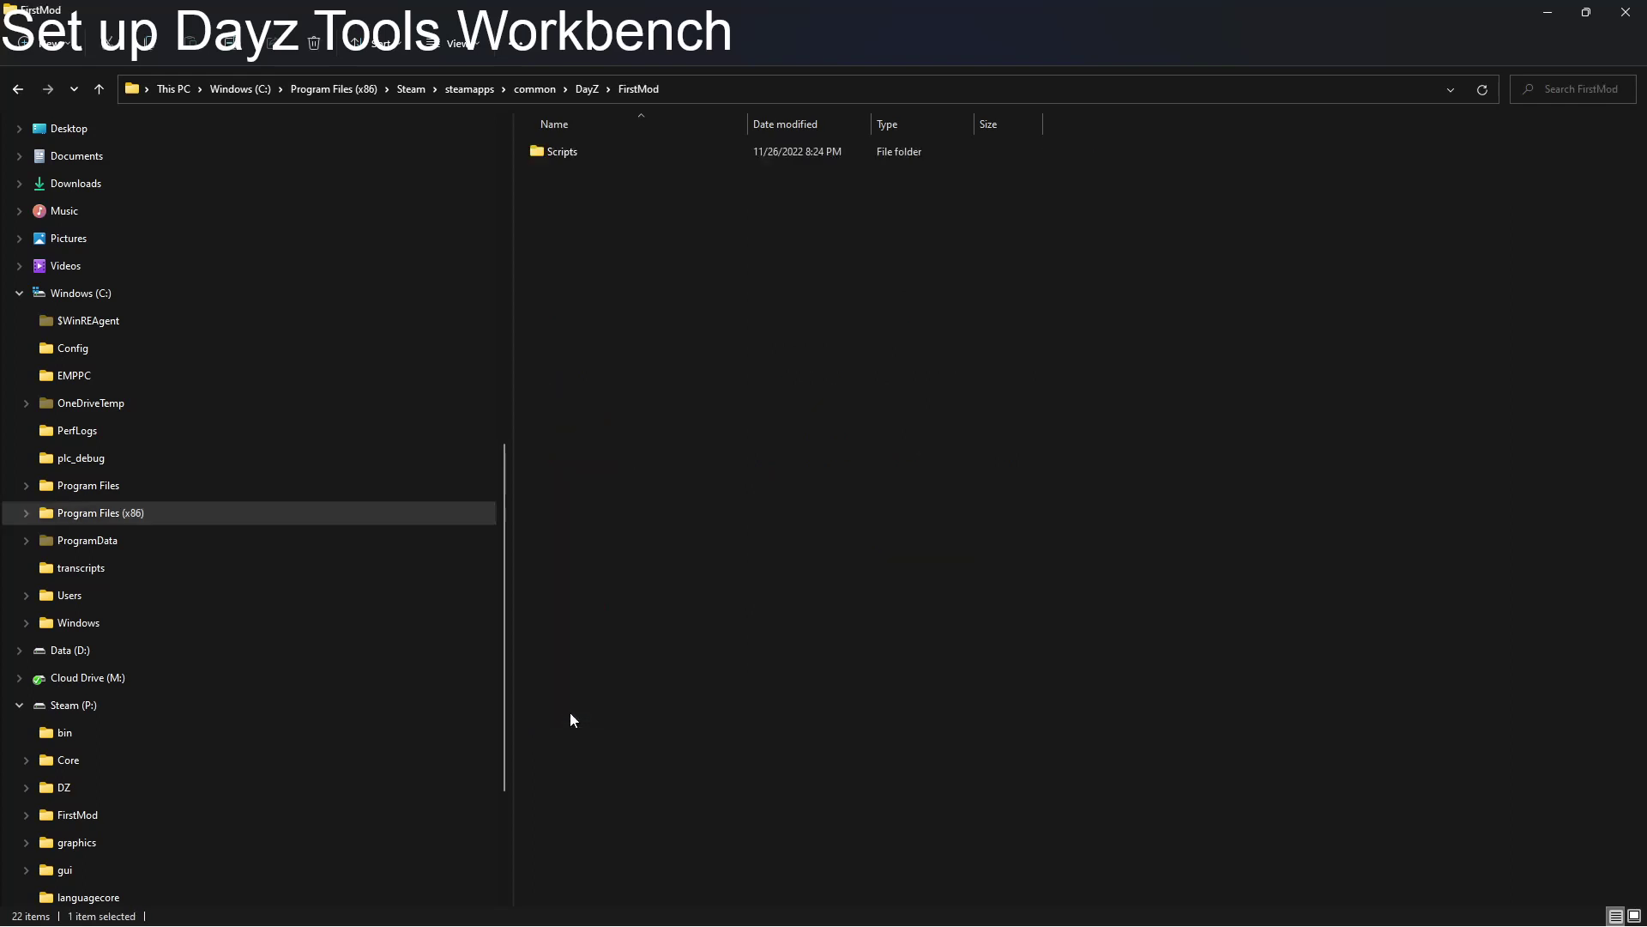
double_click(581, 157)
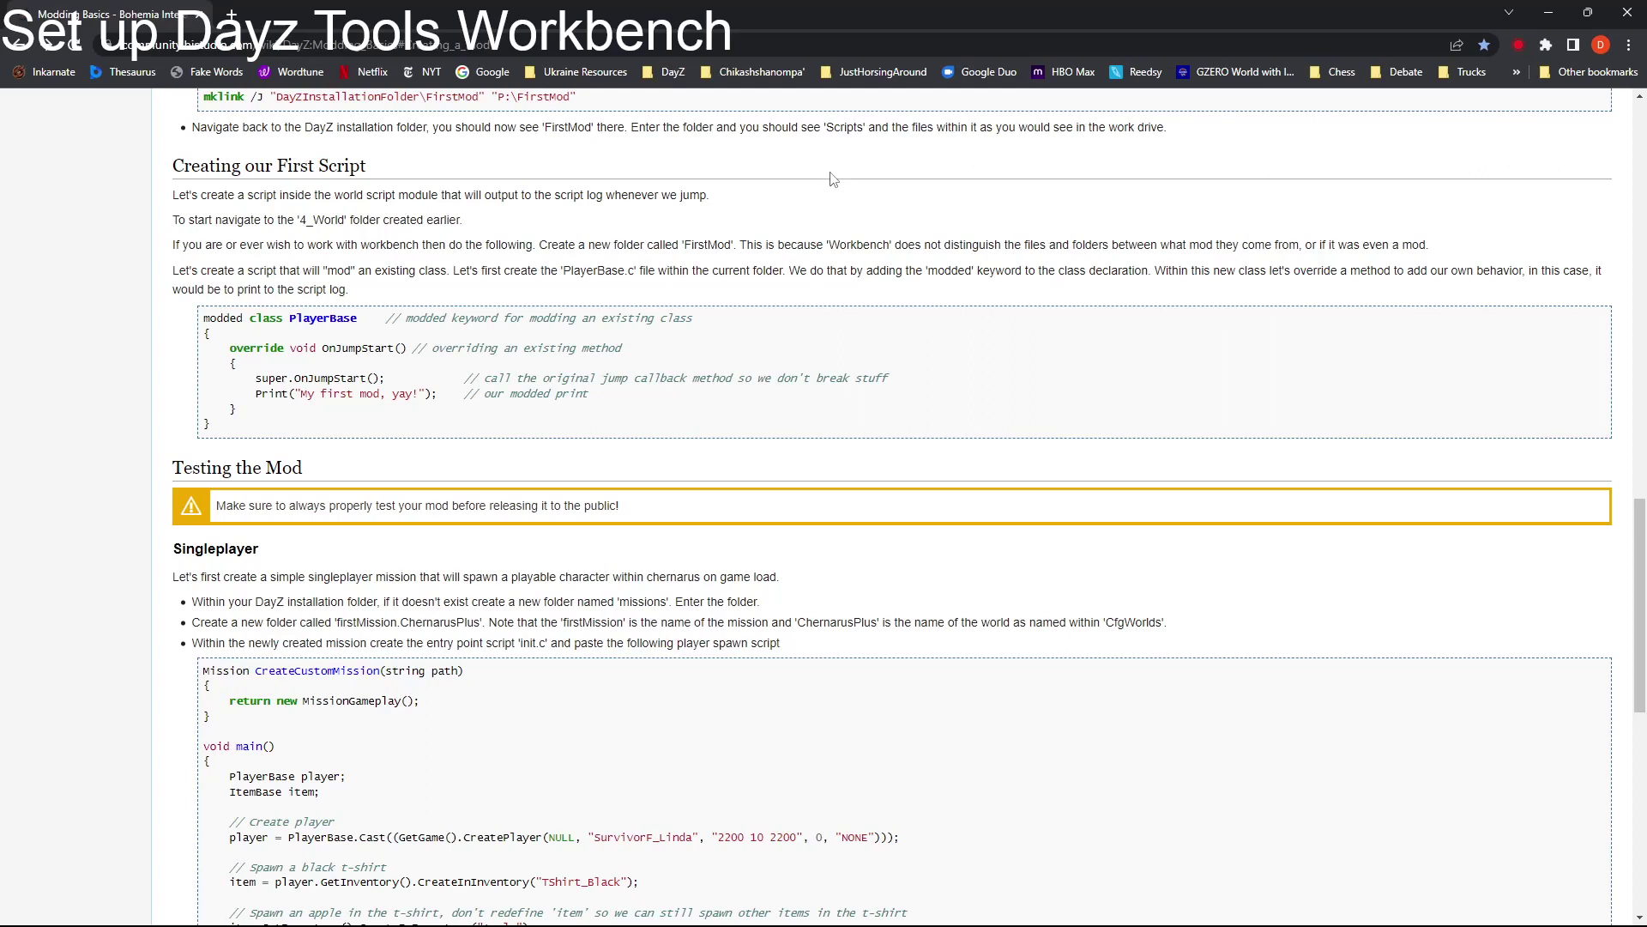
Step: Copy the modded PlayerBase class code from the wiki's Creating our First Script section and paste it into a new Notepad++ document
drag(168, 174, 391, 178)
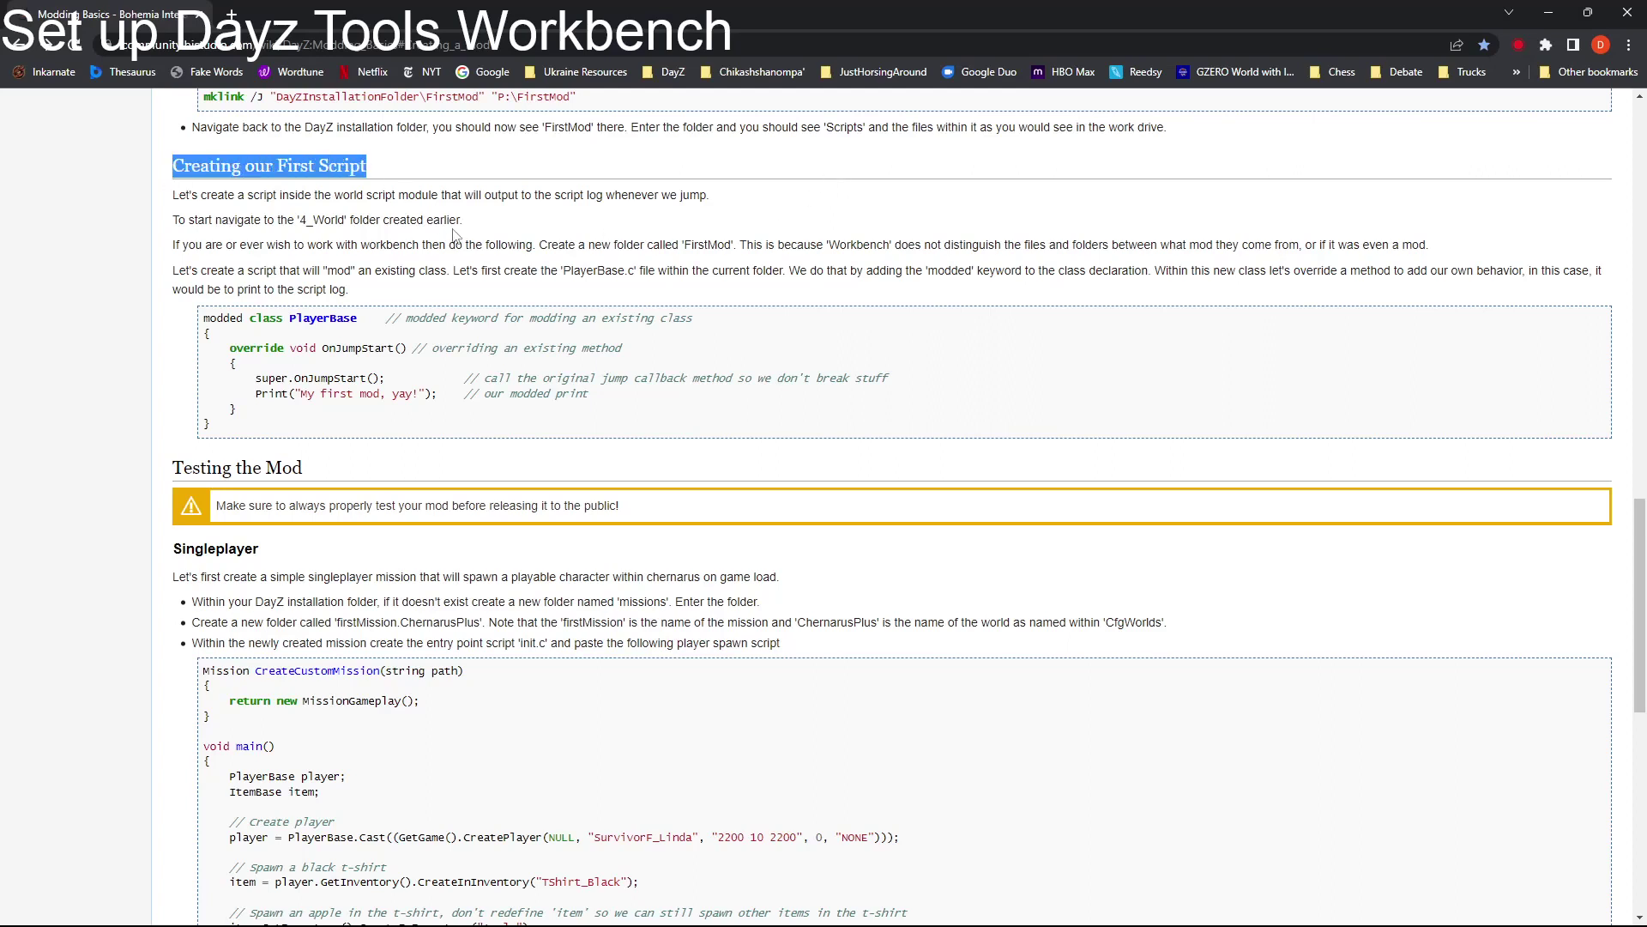
click(244, 432)
drag(239, 436, 188, 324)
key(ctrl+c)
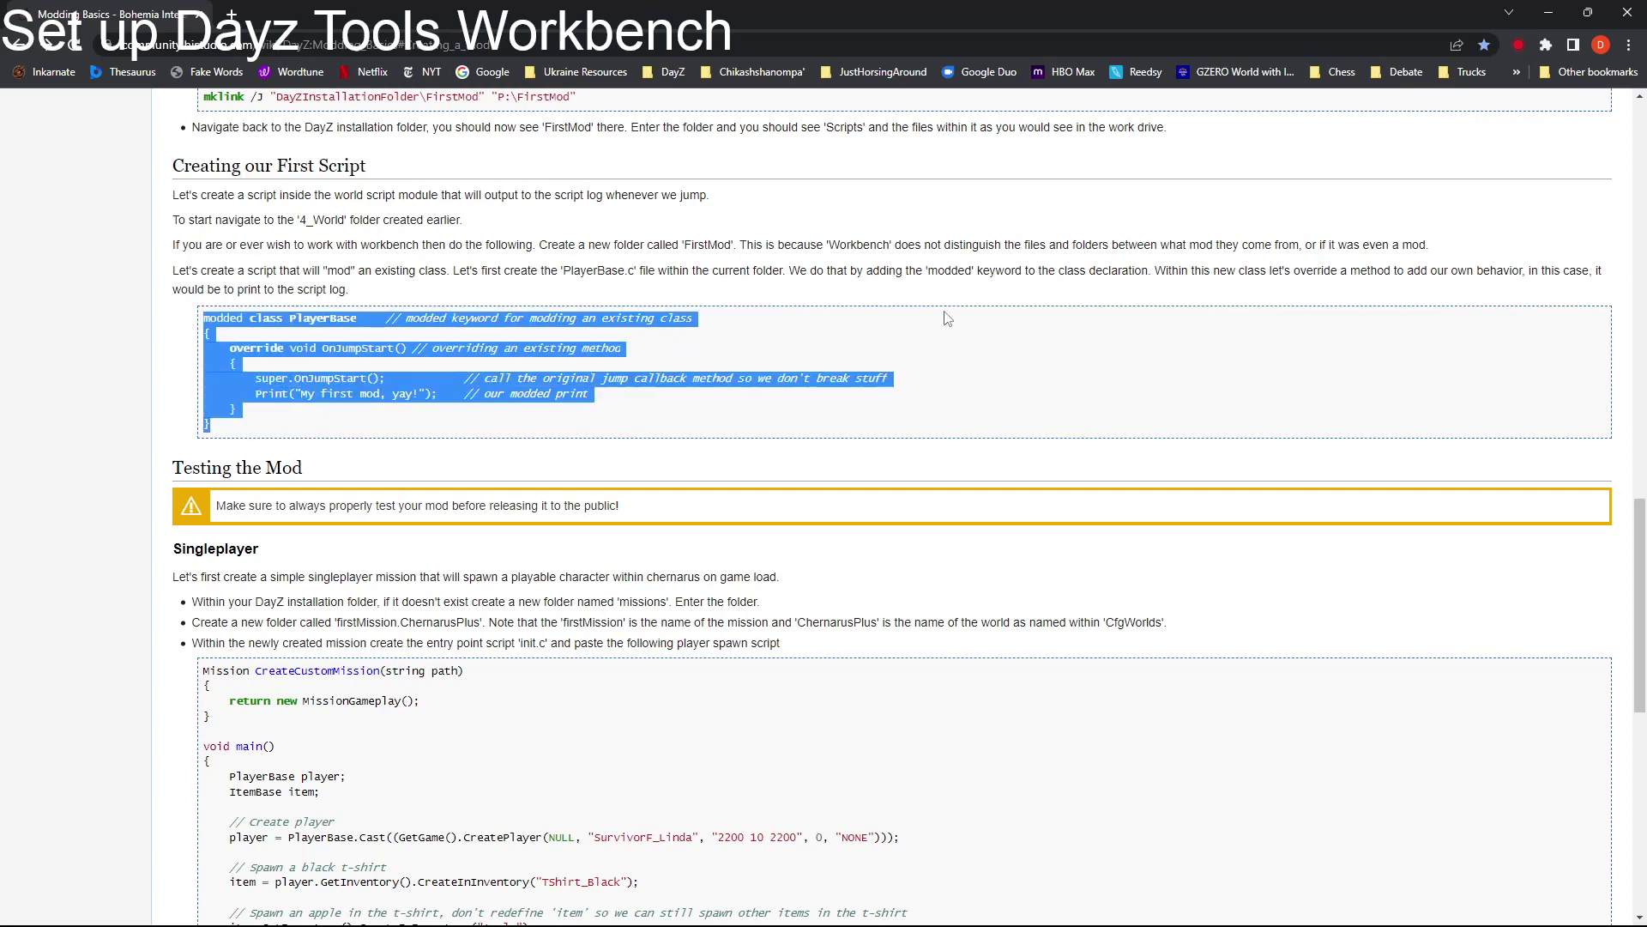
key(super+Tab)
click(773, 326)
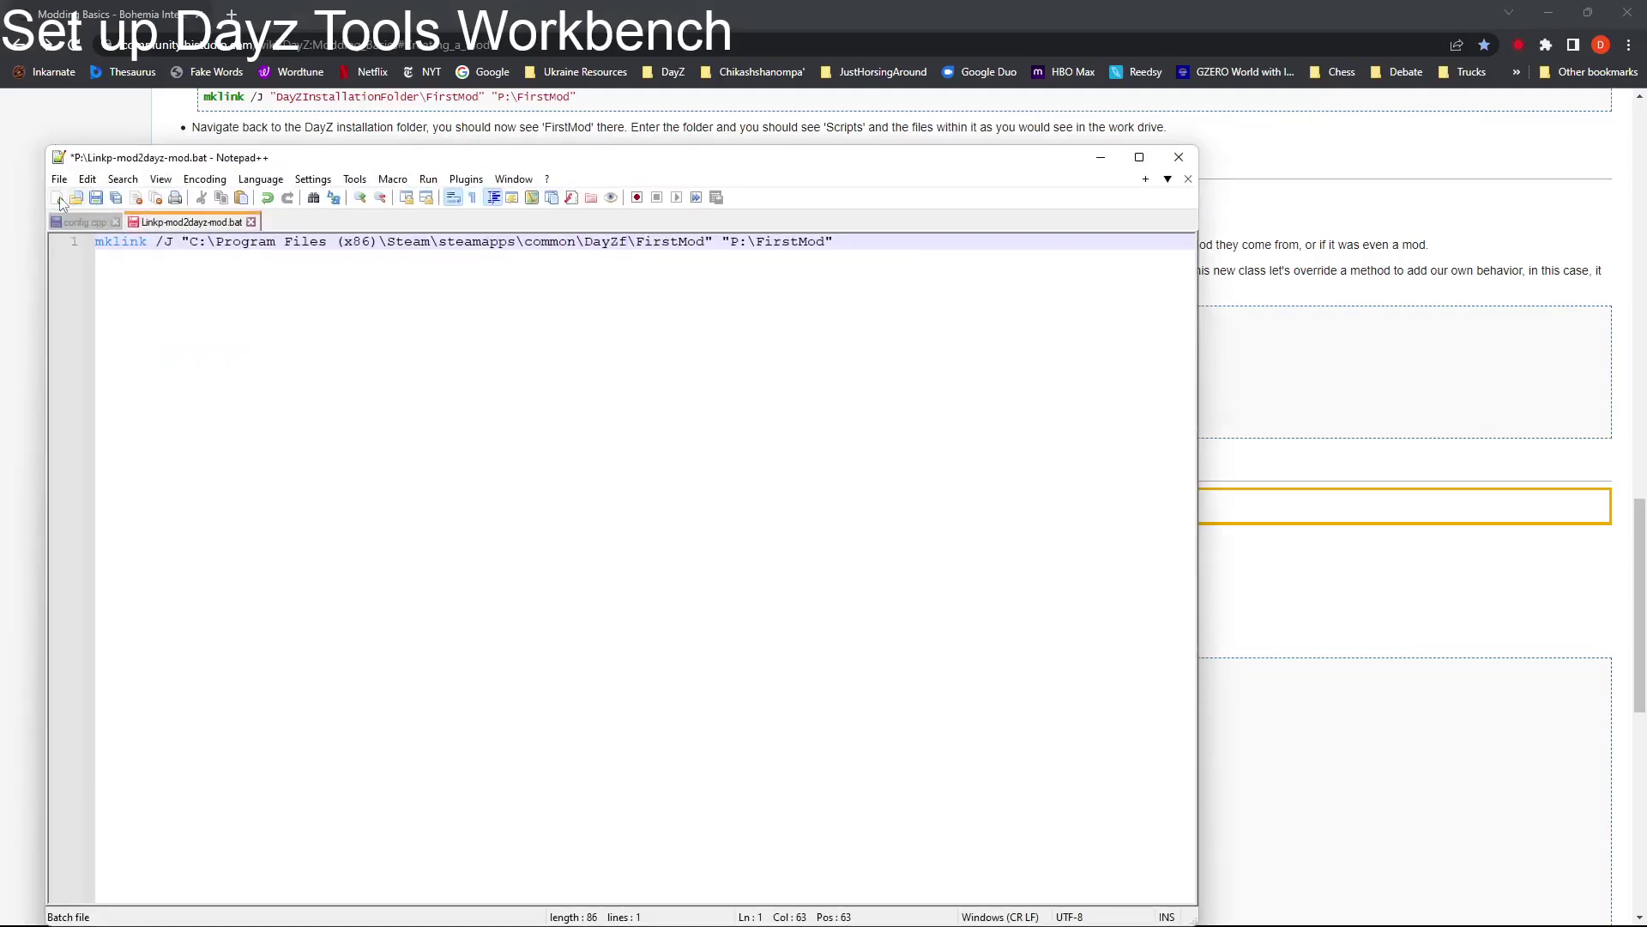
click(57, 198)
key(ctrl+v)
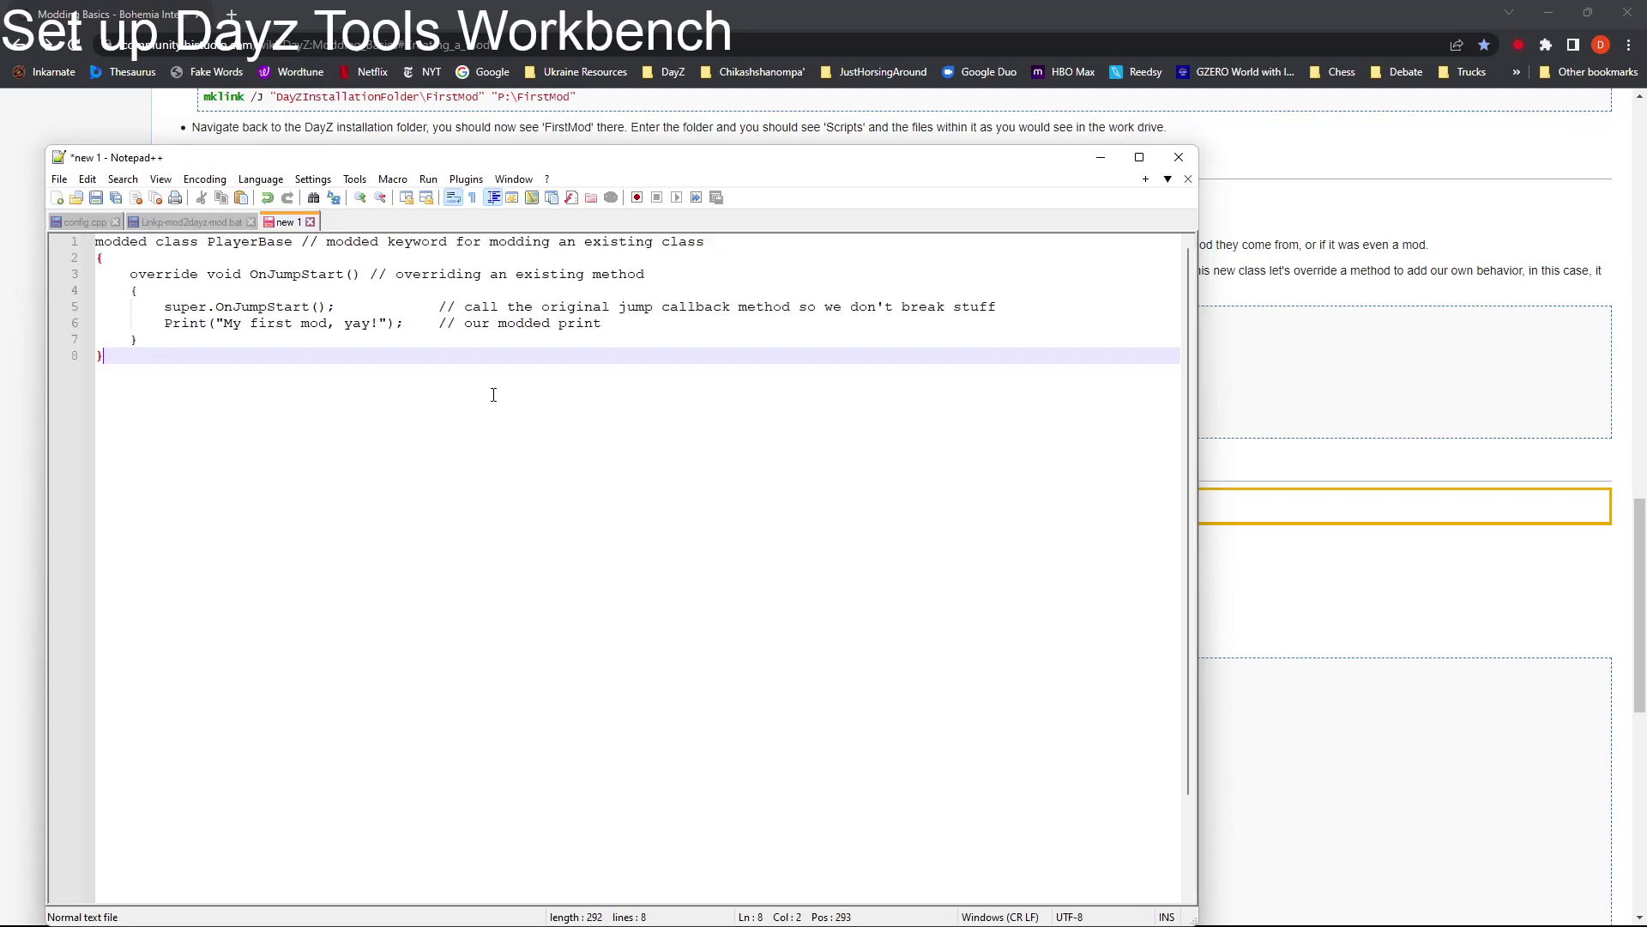
Step: Examine the pasted script: the modded PlayerBase class declaration, the OnJumpStart override, the super call and the Print line
click(1139, 157)
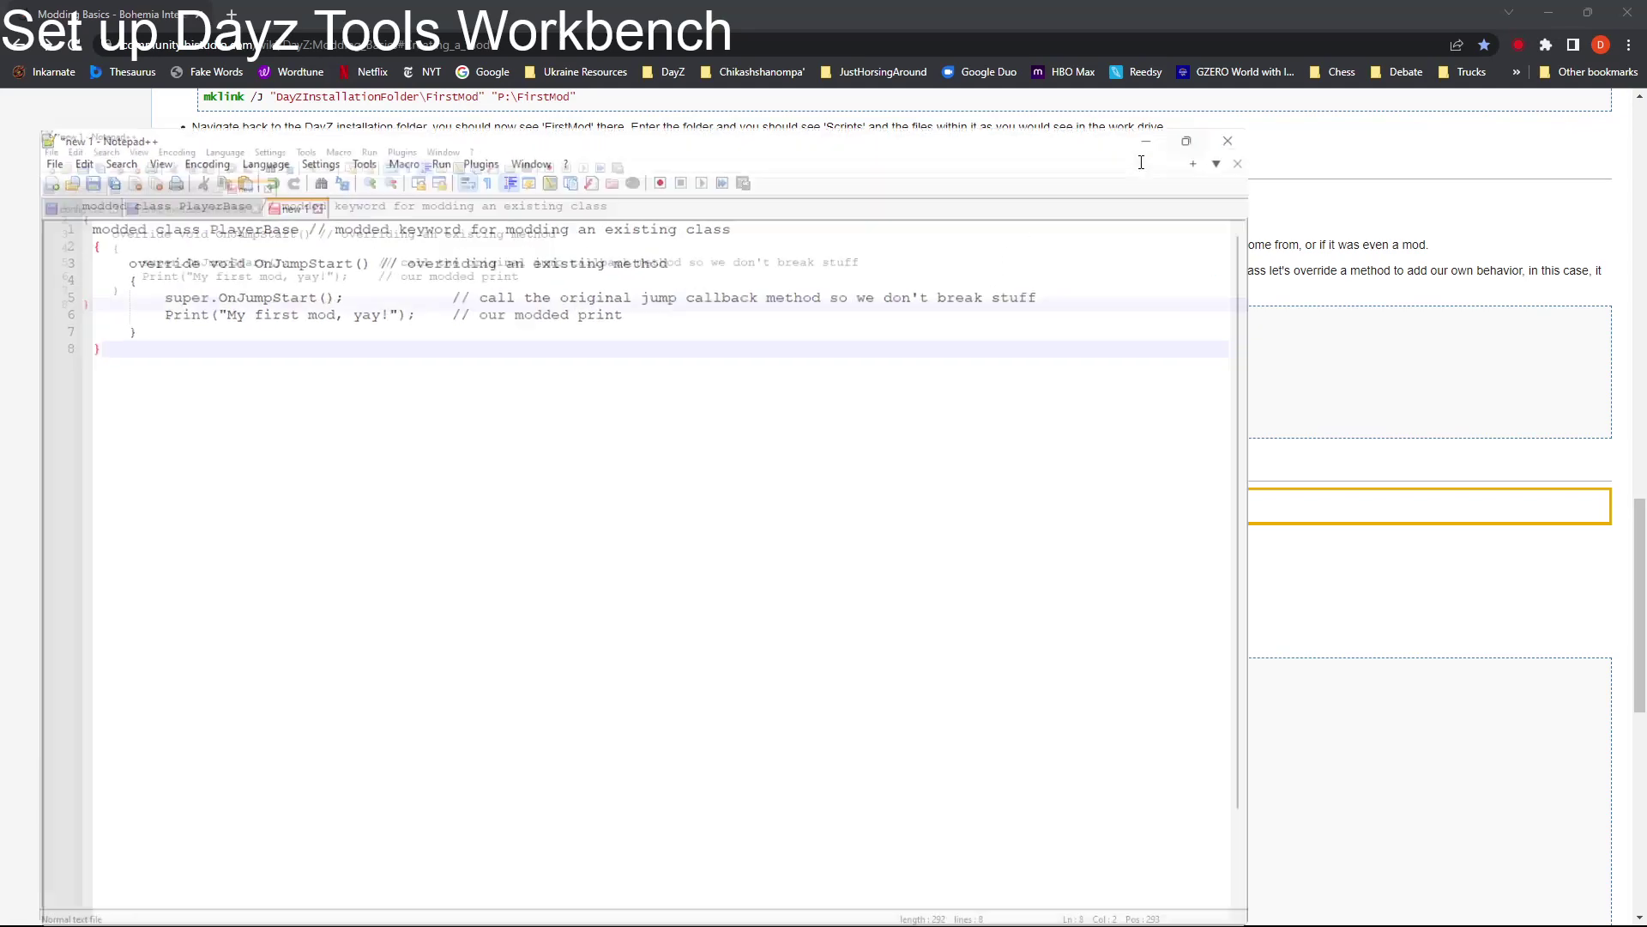
double_click(103, 93)
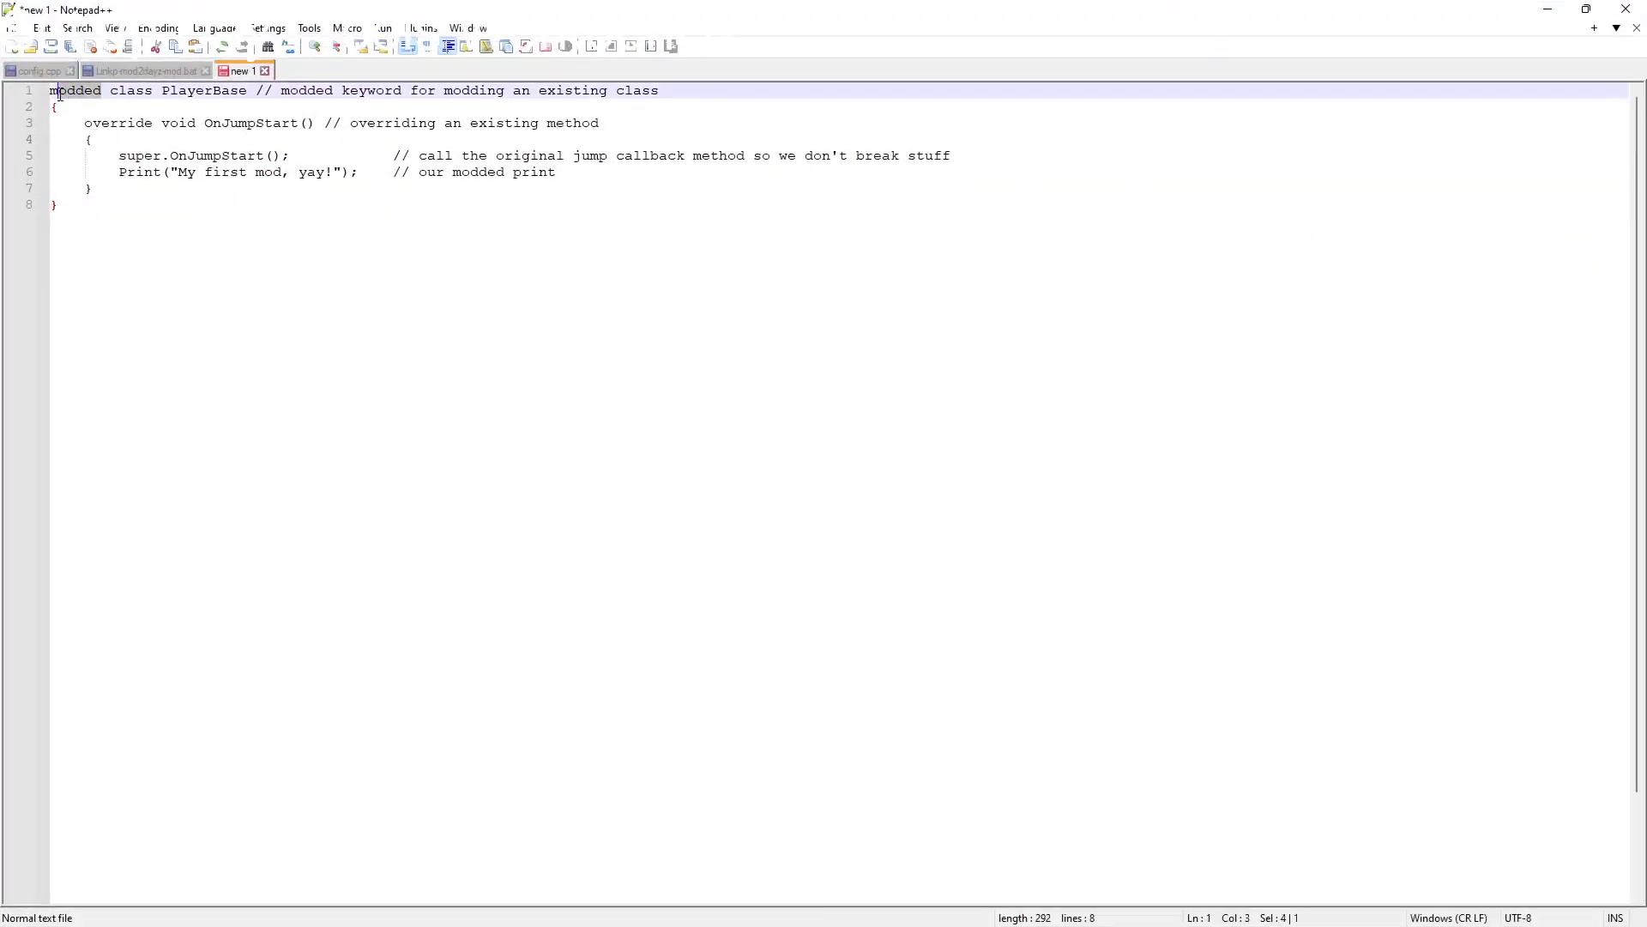
click(154, 105)
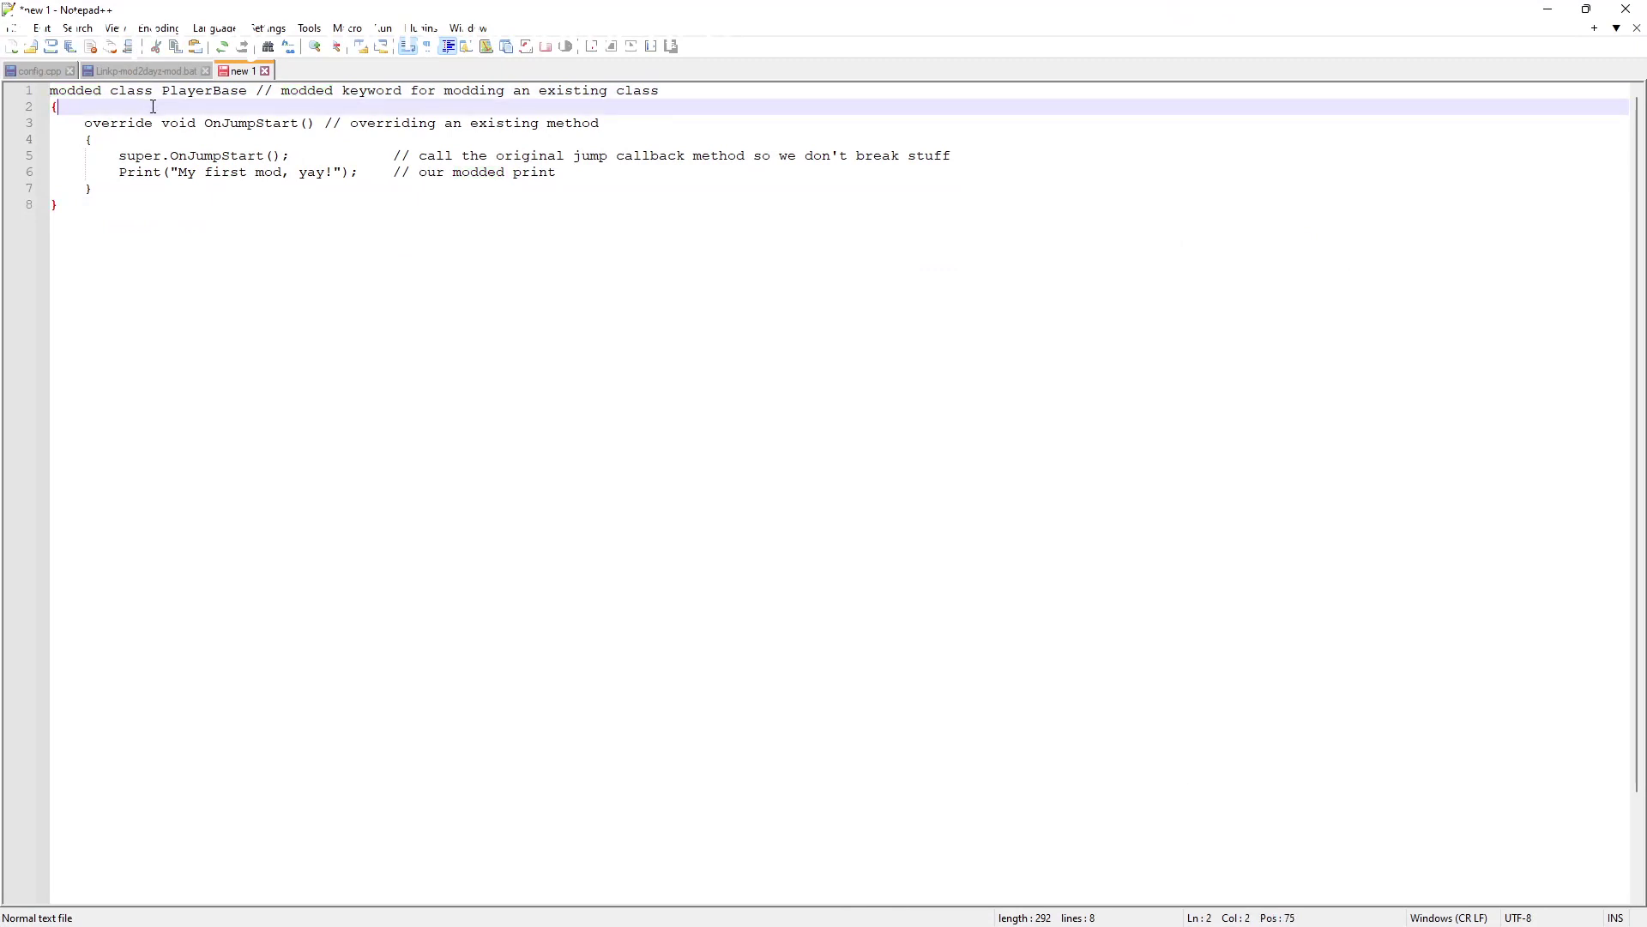
drag(110, 92, 250, 93)
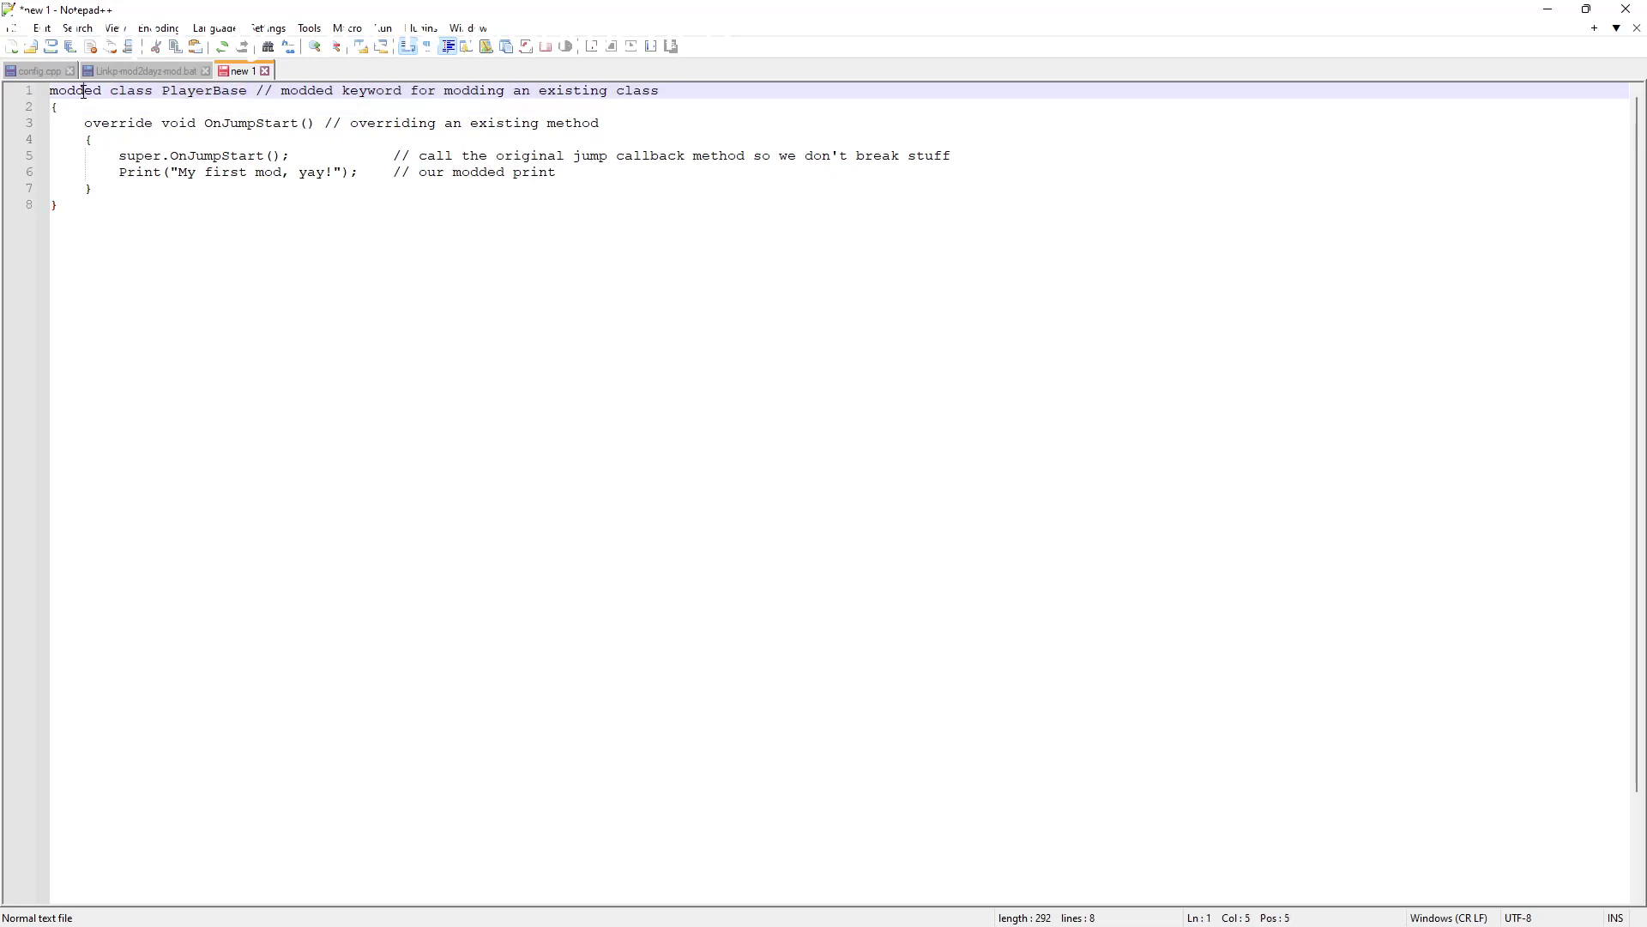
double_click(86, 95)
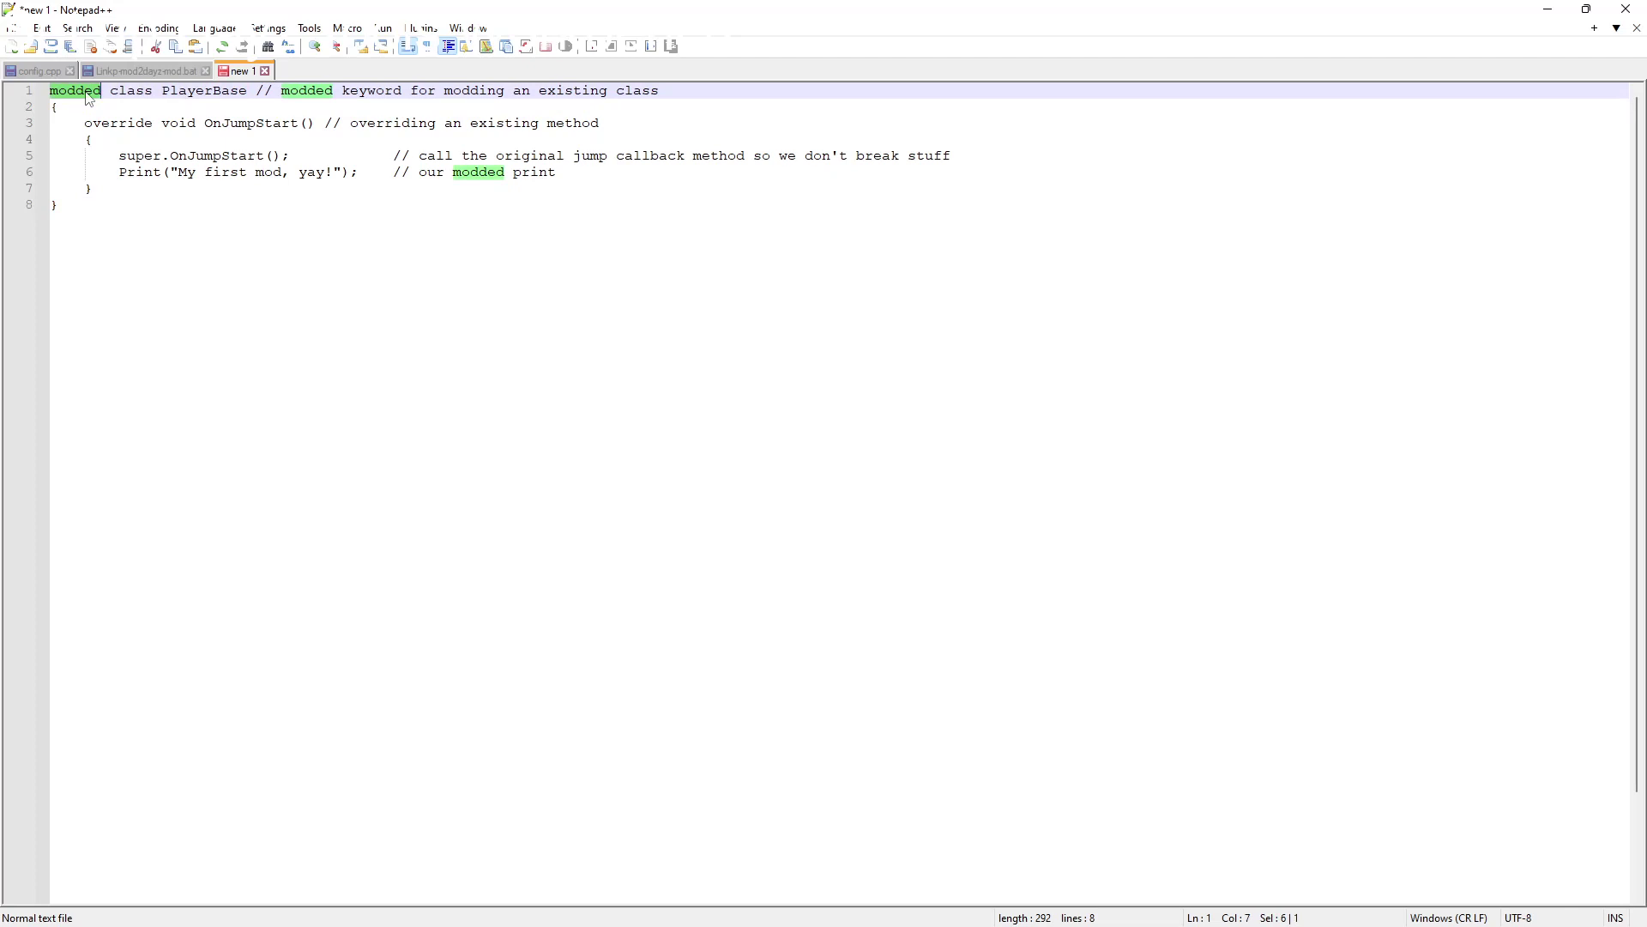
click(191, 242)
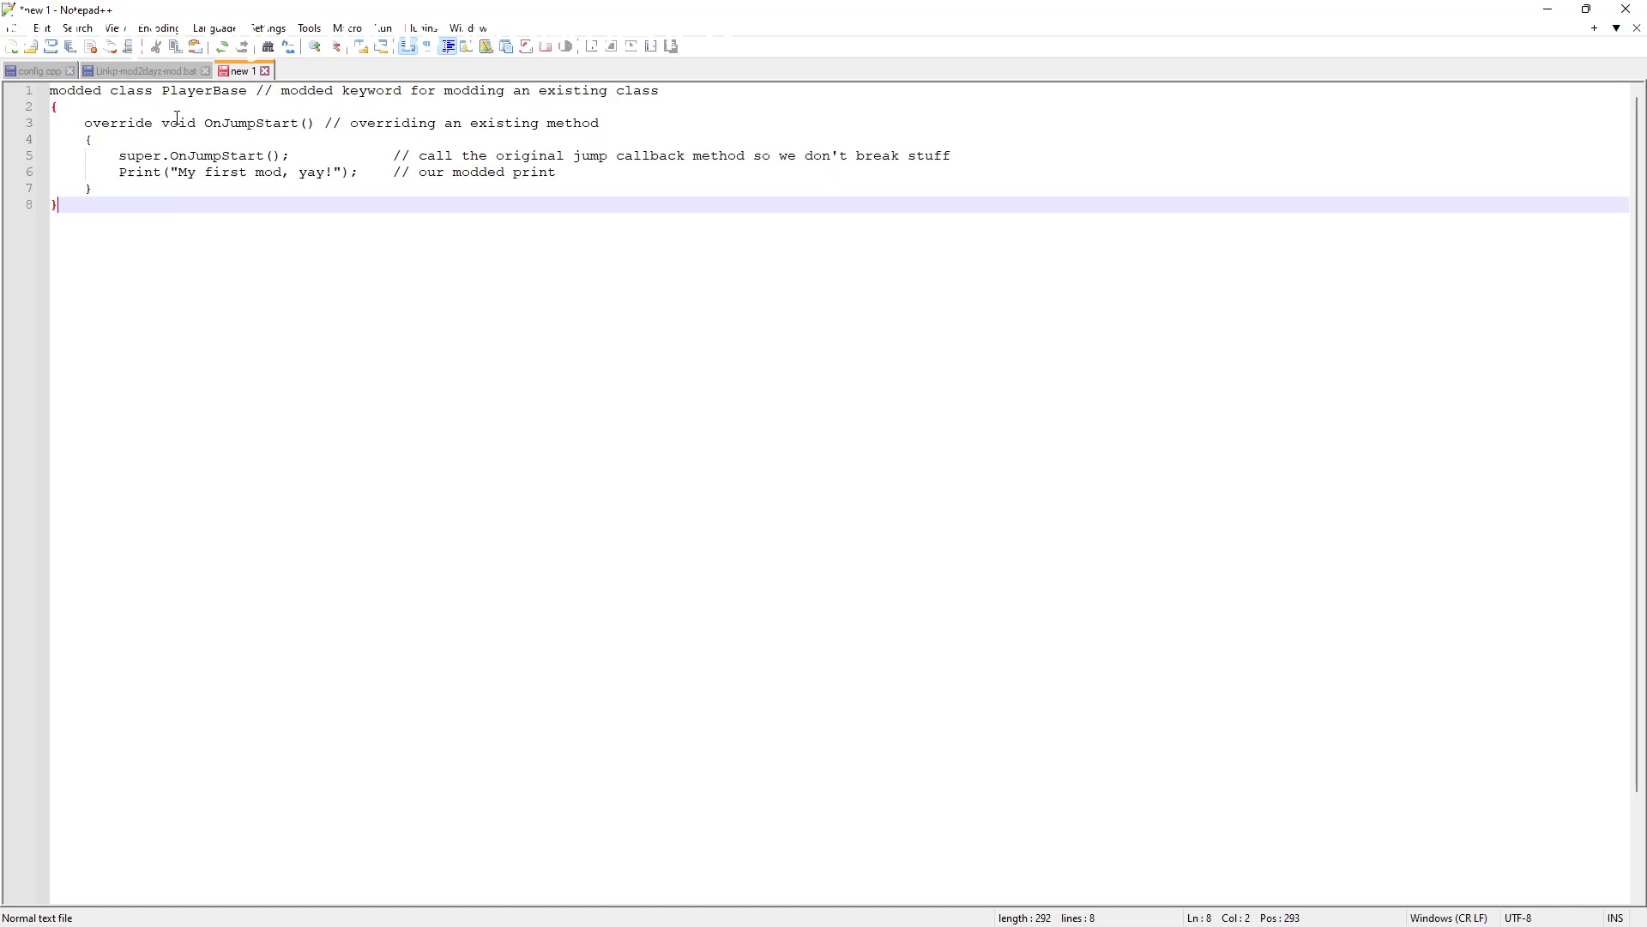
drag(206, 125, 300, 128)
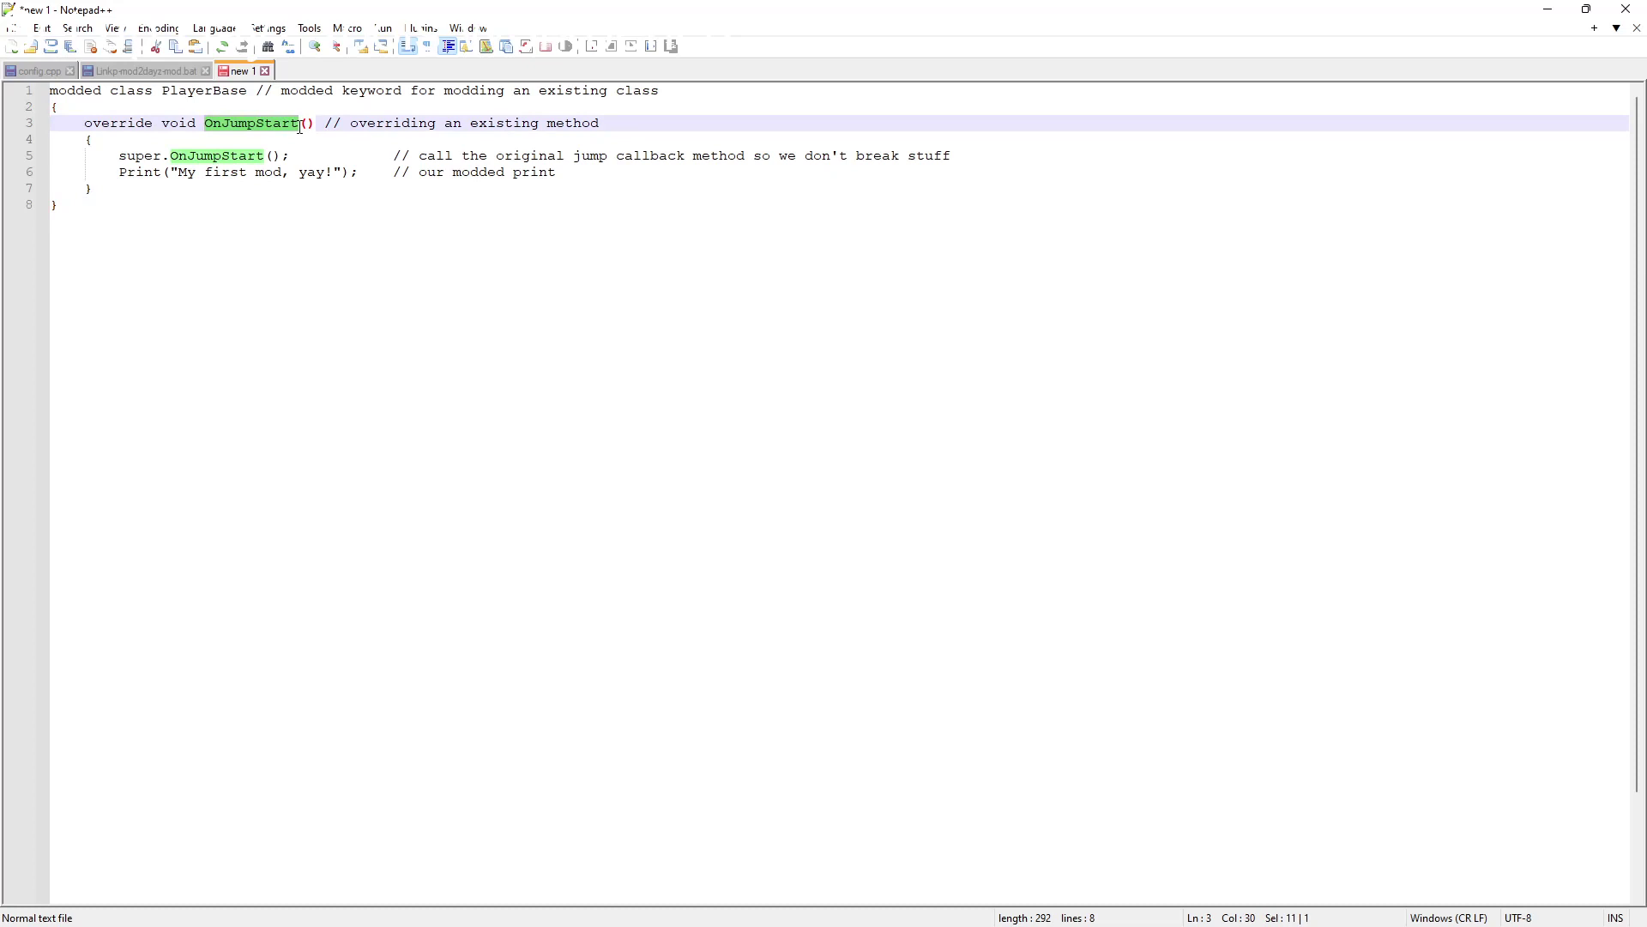
click(284, 236)
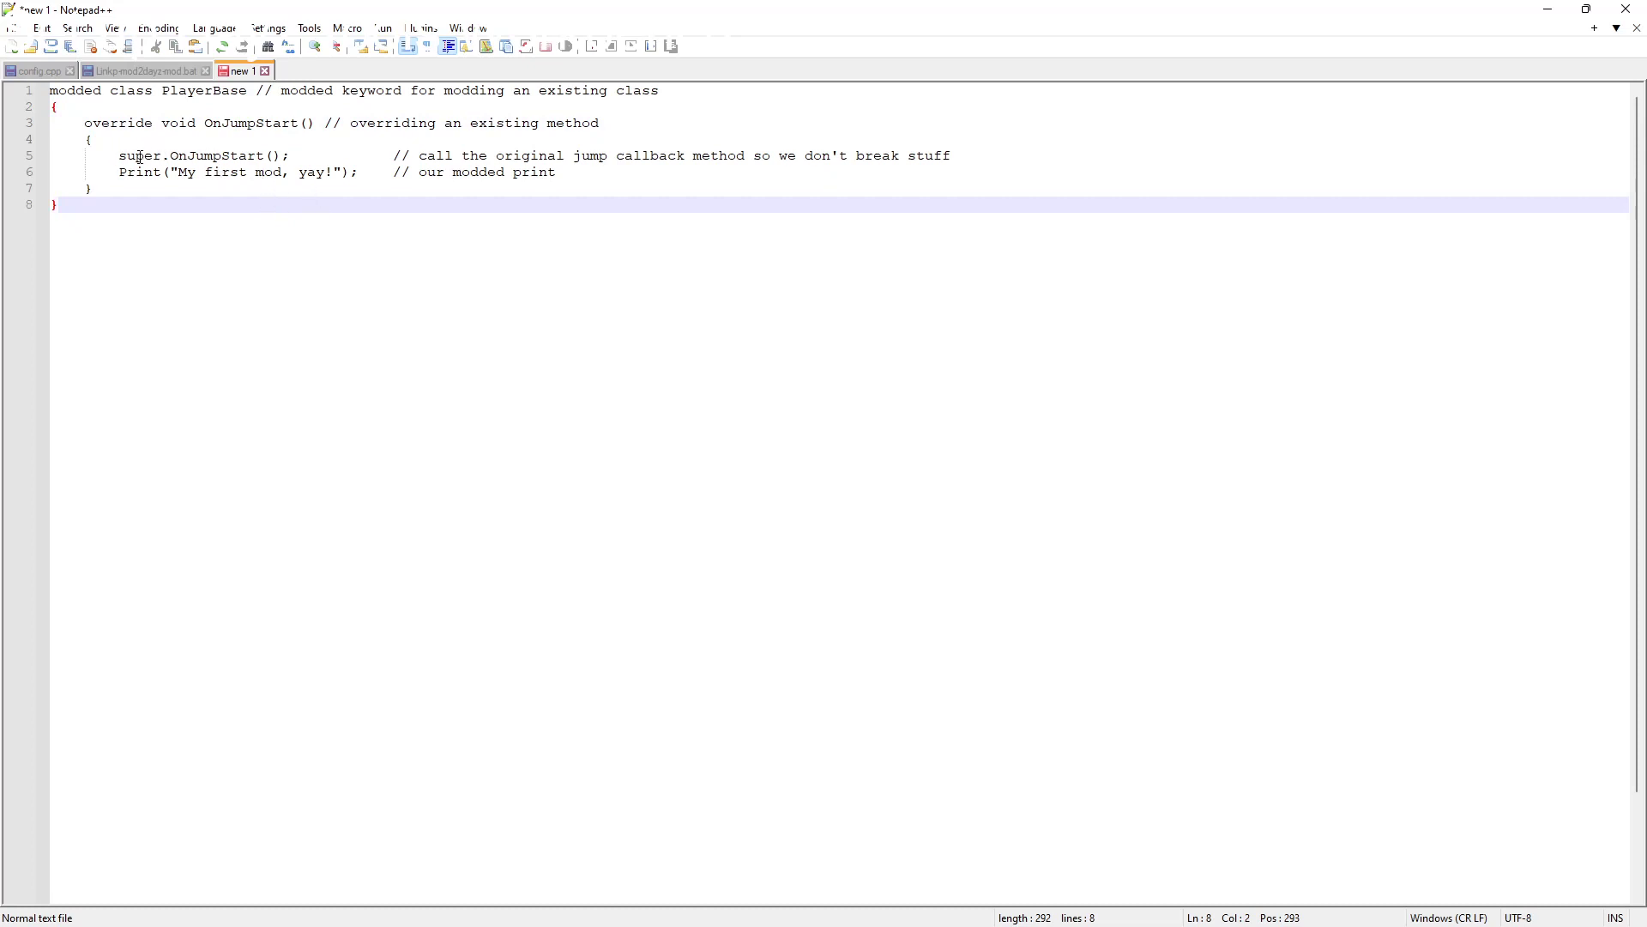
drag(119, 157, 170, 157)
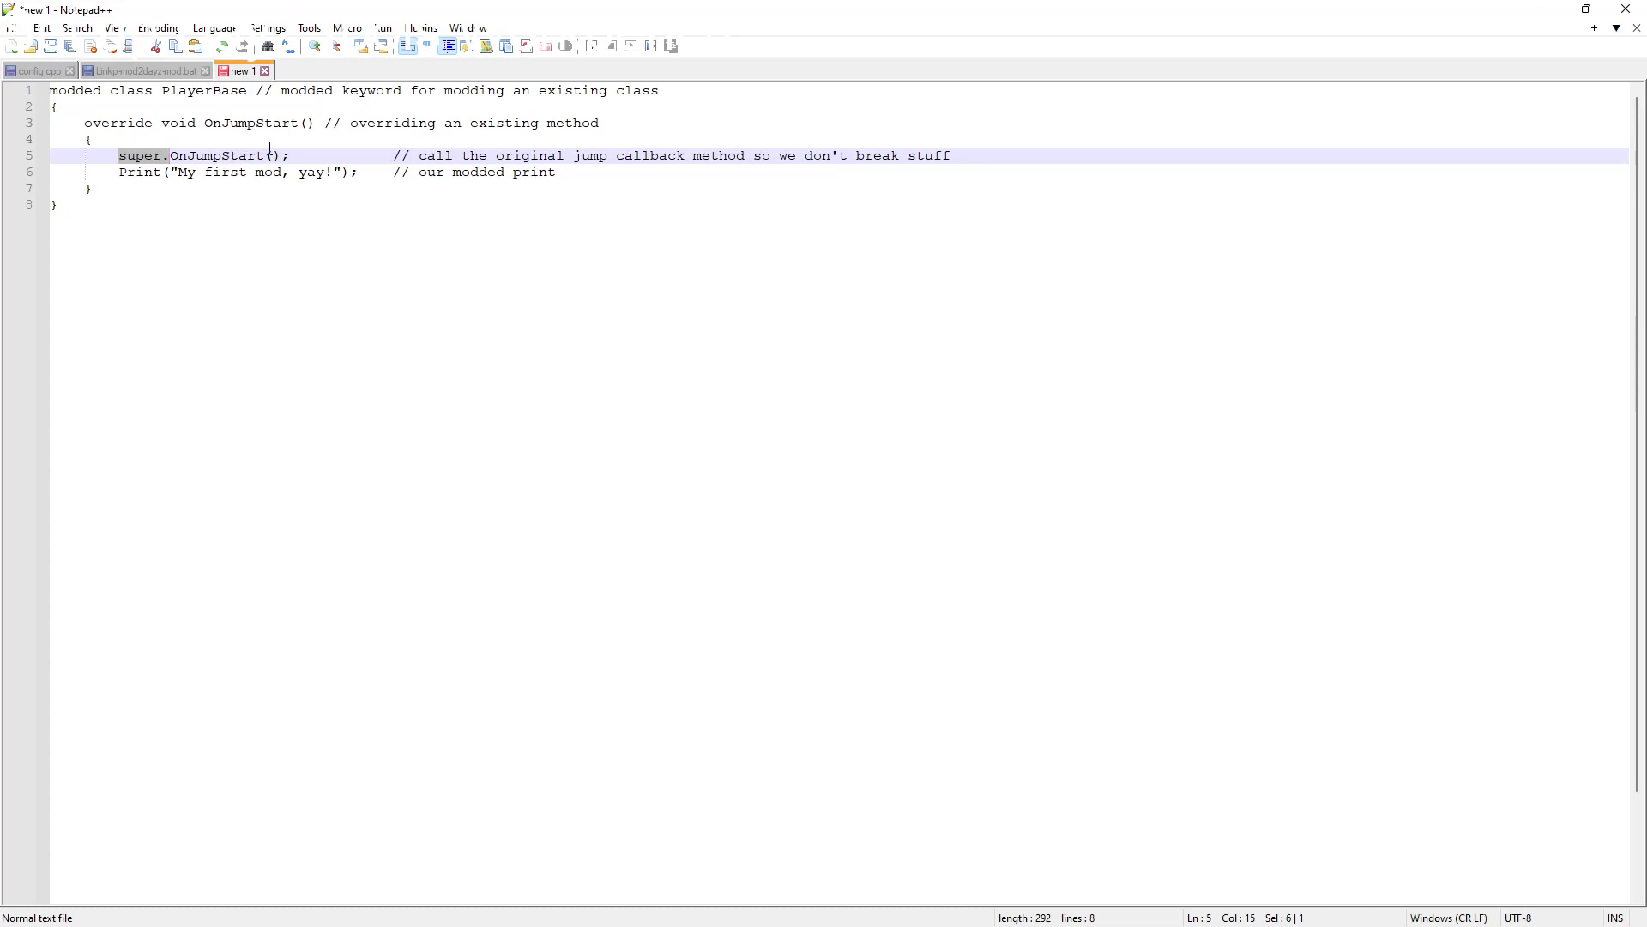
click(202, 182)
drag(120, 172, 358, 175)
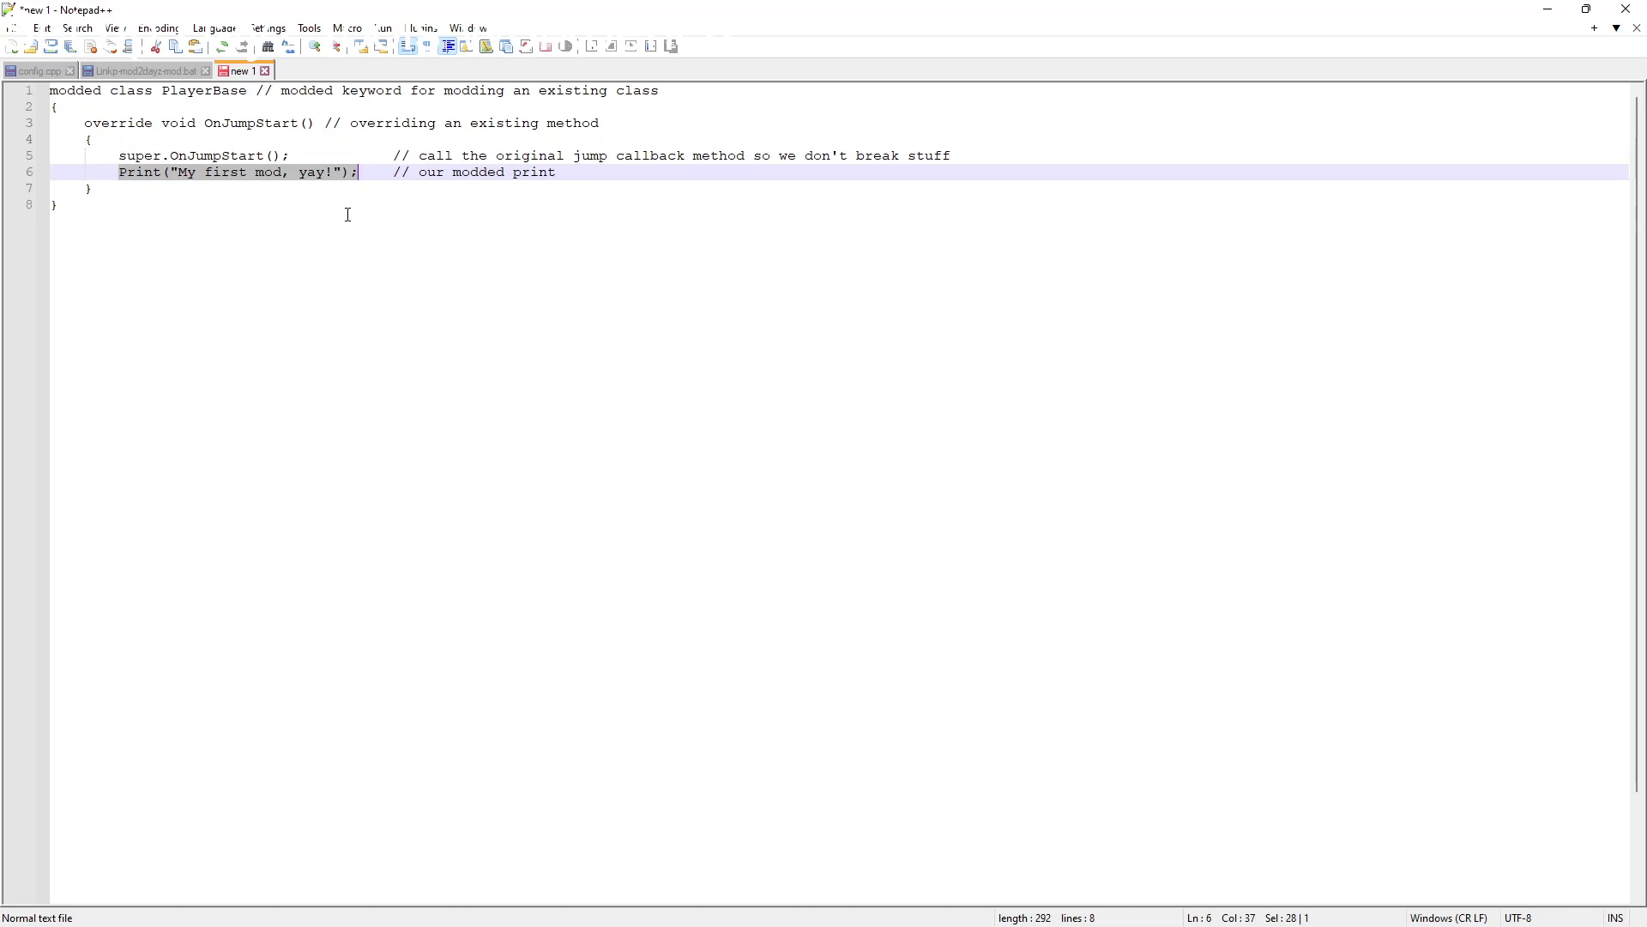
Step: Start saving the PlayerBase script under a new name and browse to the folder P:\FirstMod\Scripts\4_World\FirstMod
click(16, 30)
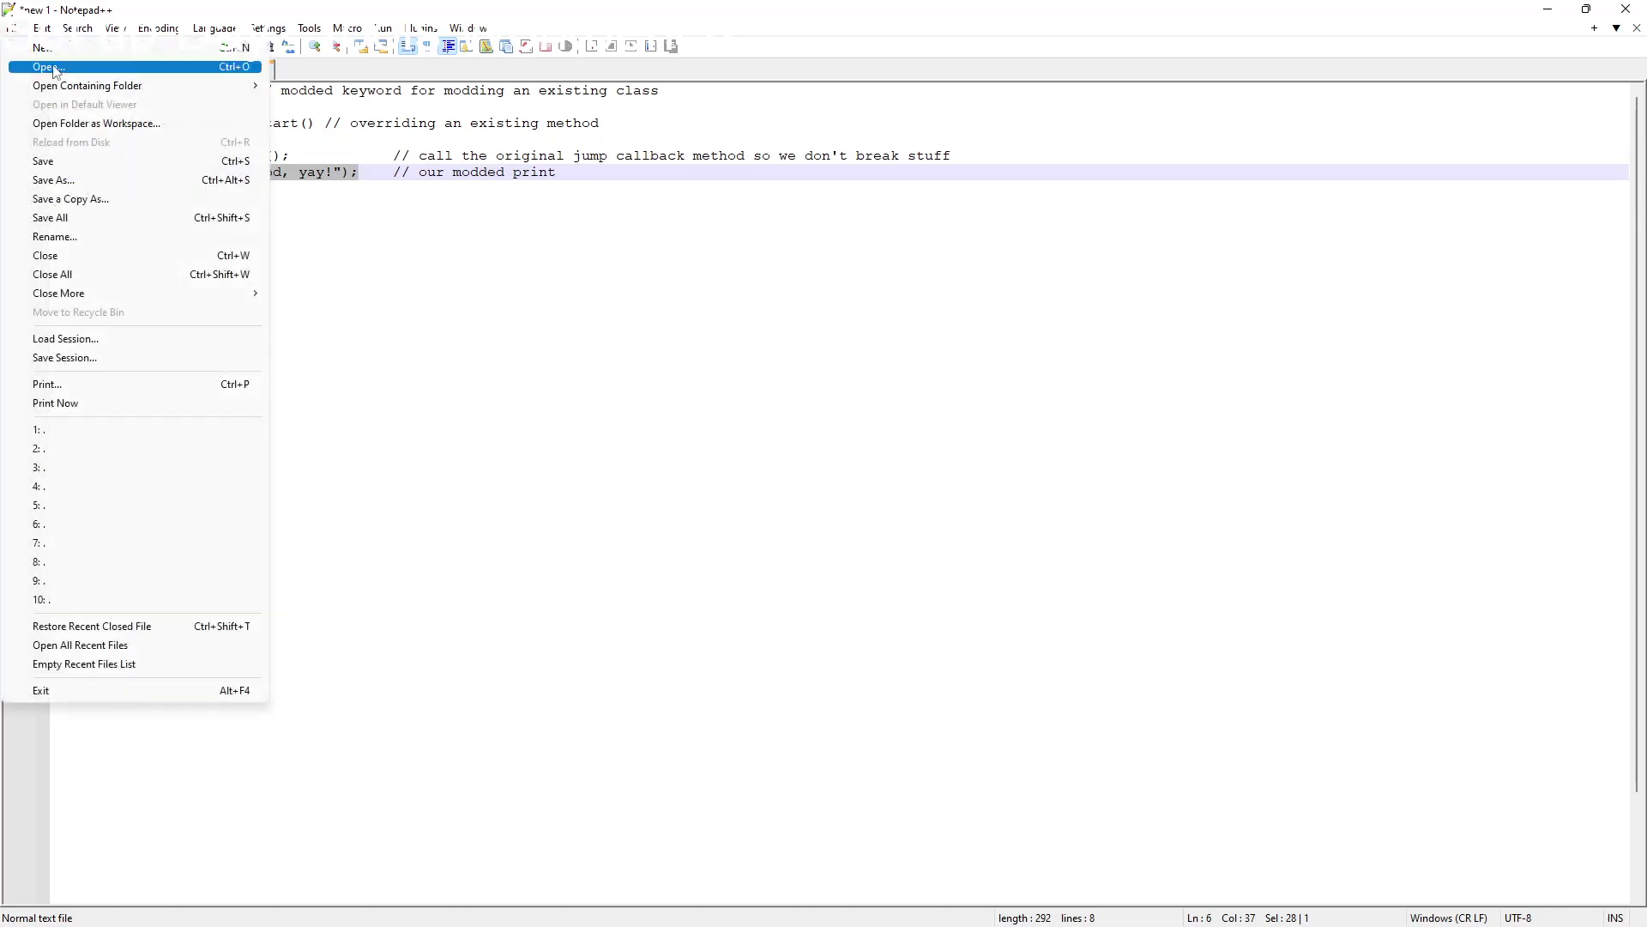
click(111, 182)
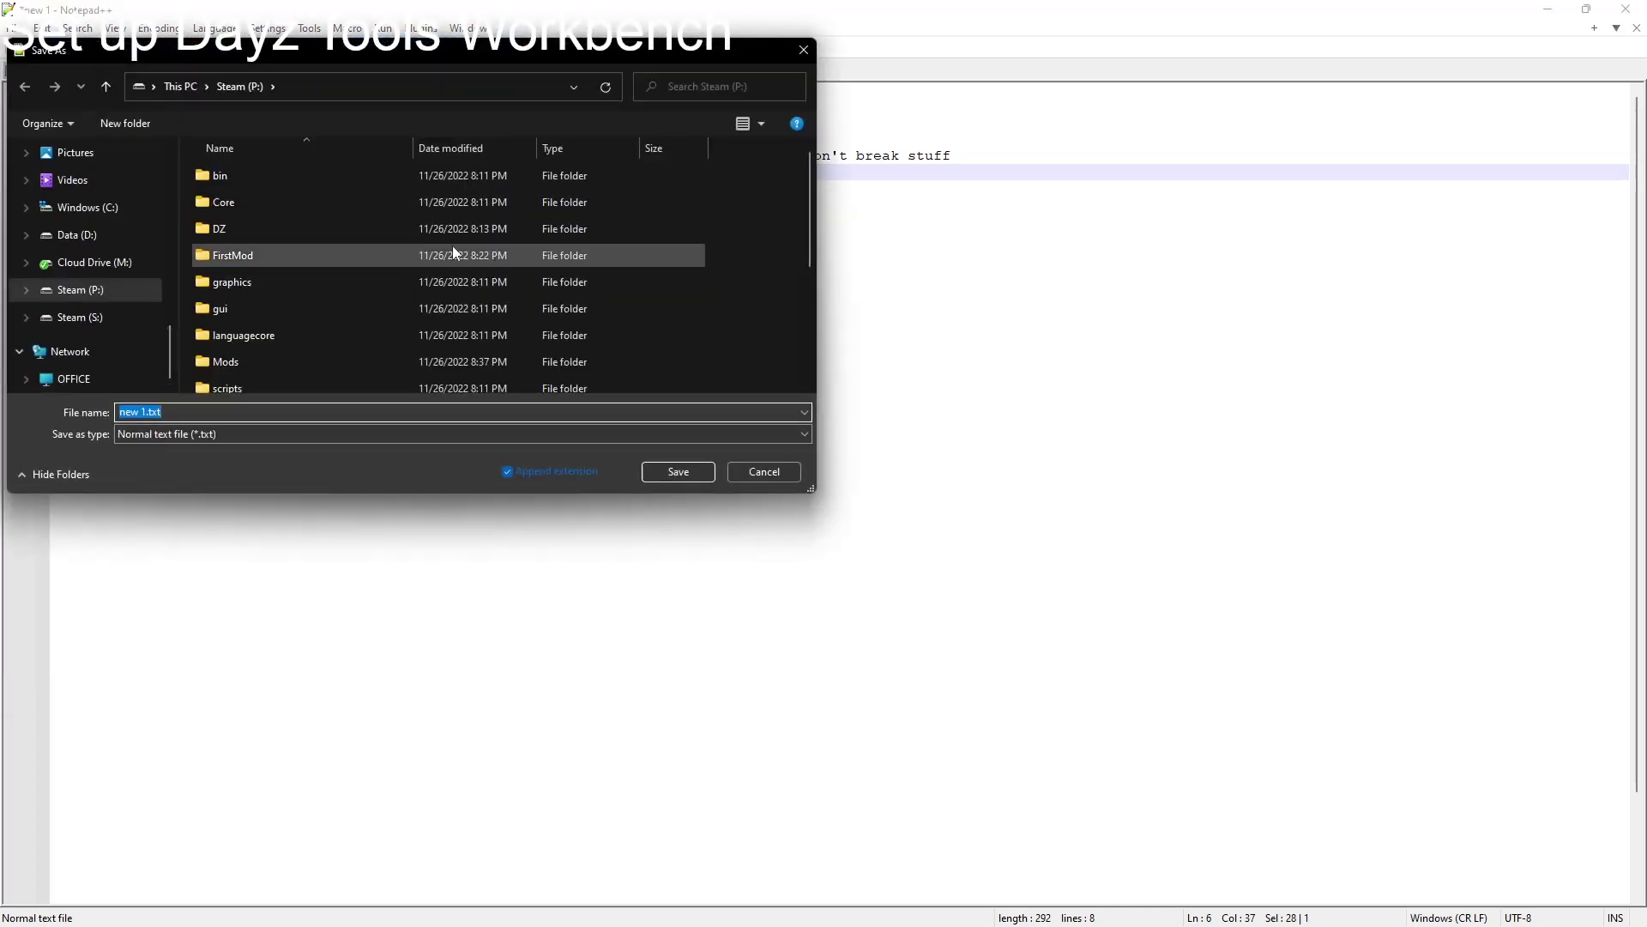
scroll(312, 170, down, 2)
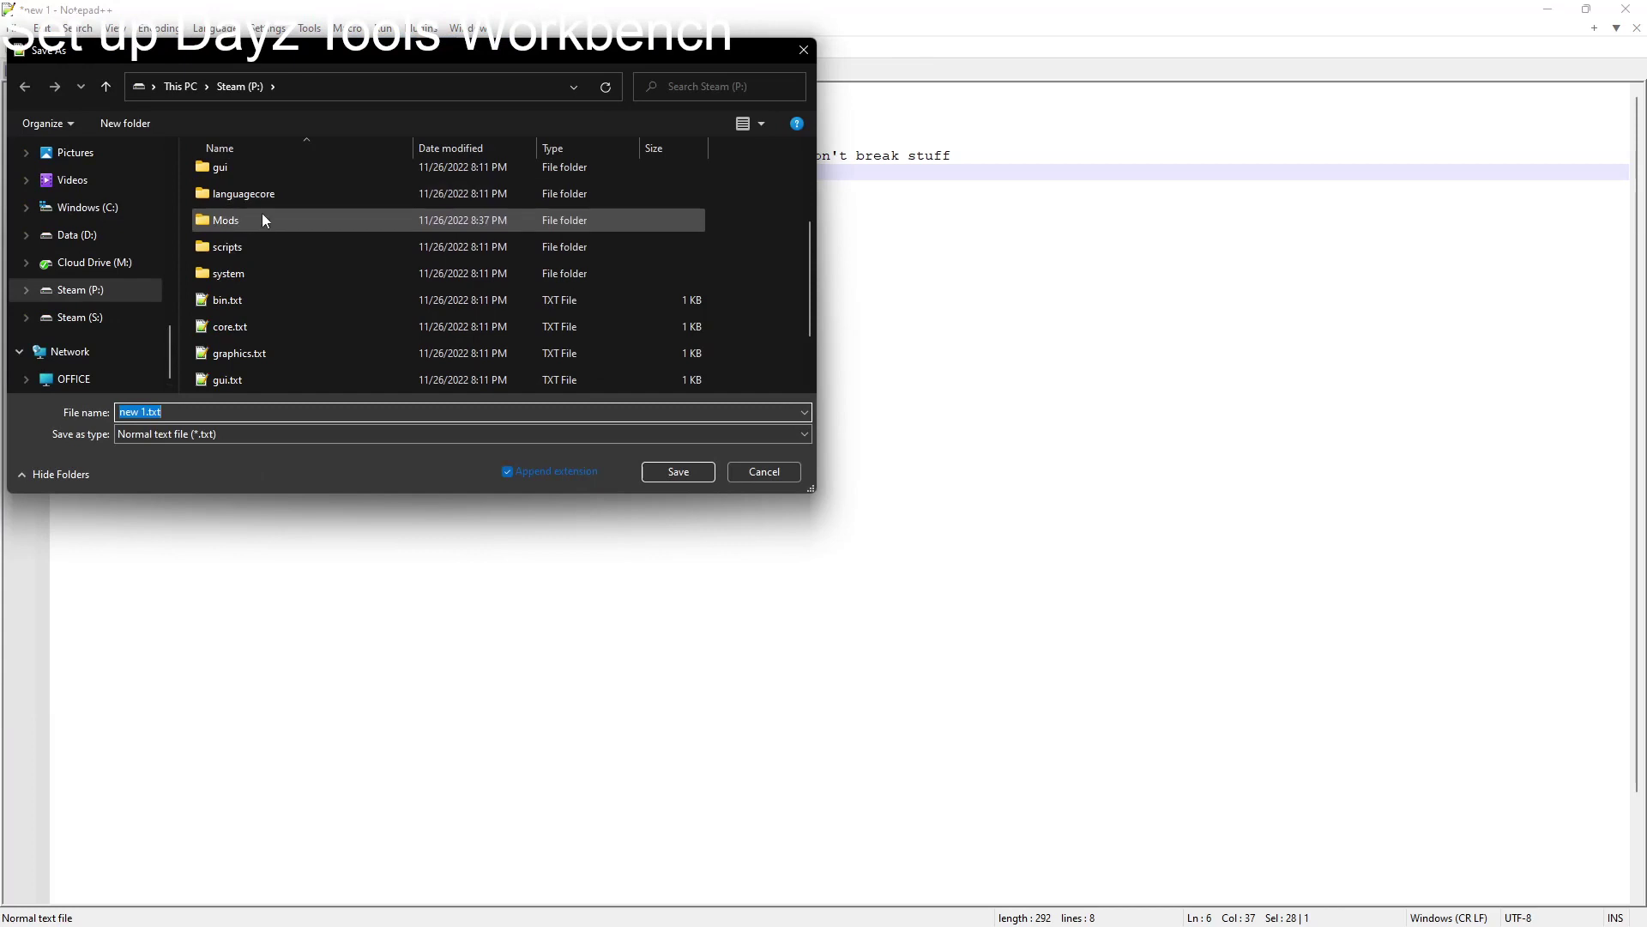
scroll(275, 214, up, 2)
double_click(270, 254)
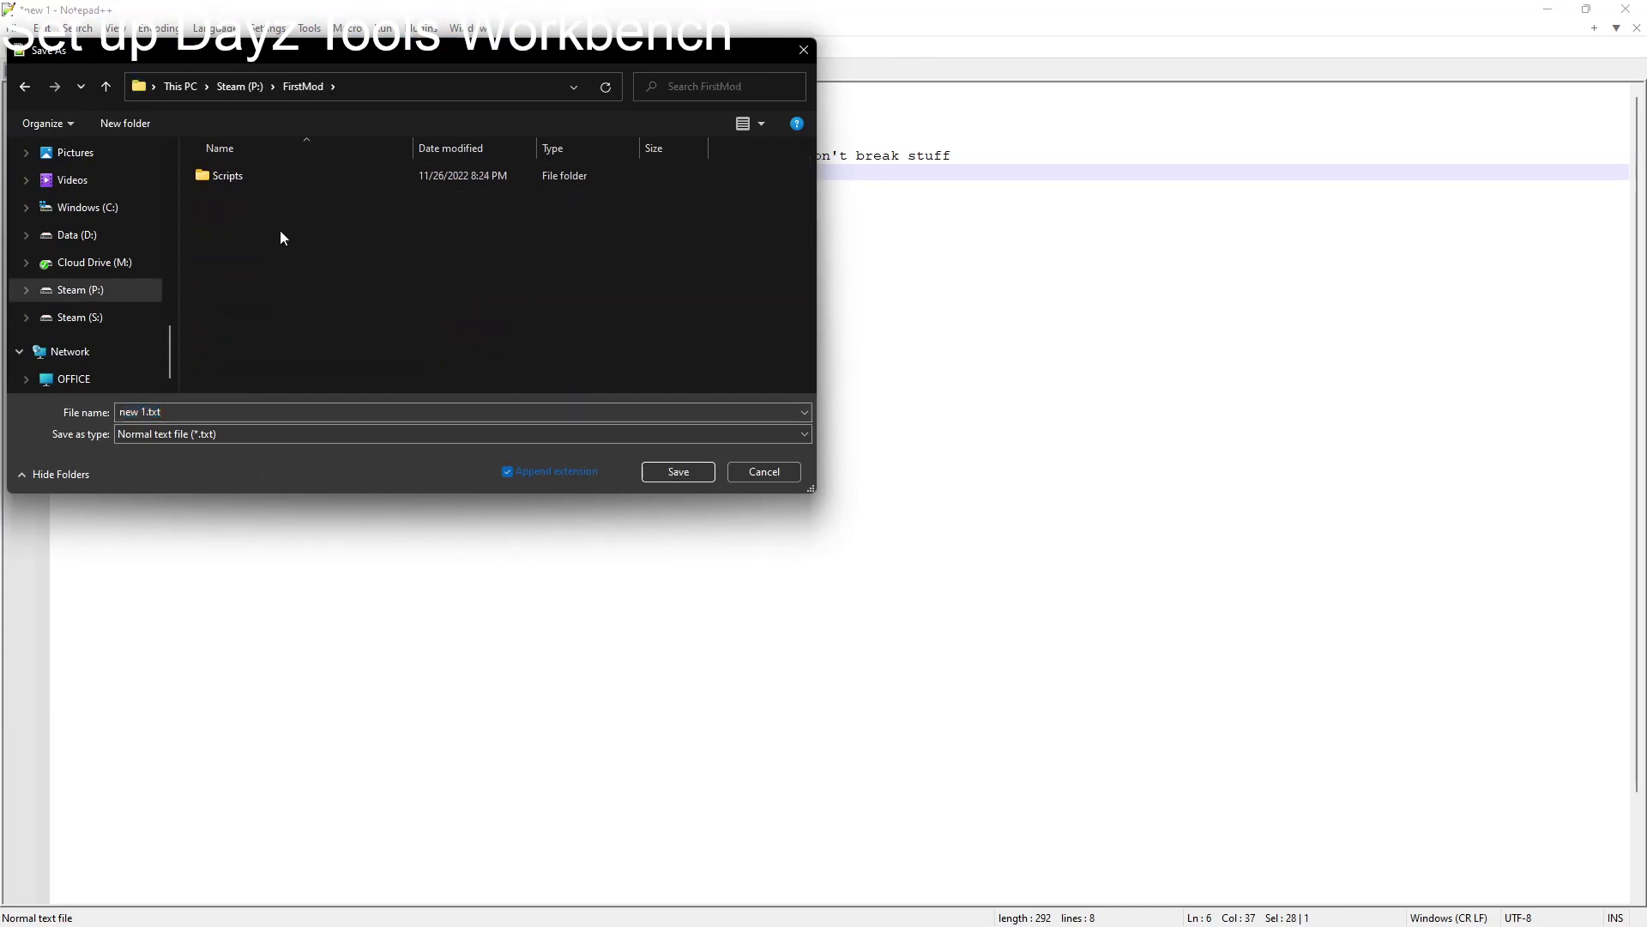
double_click(243, 178)
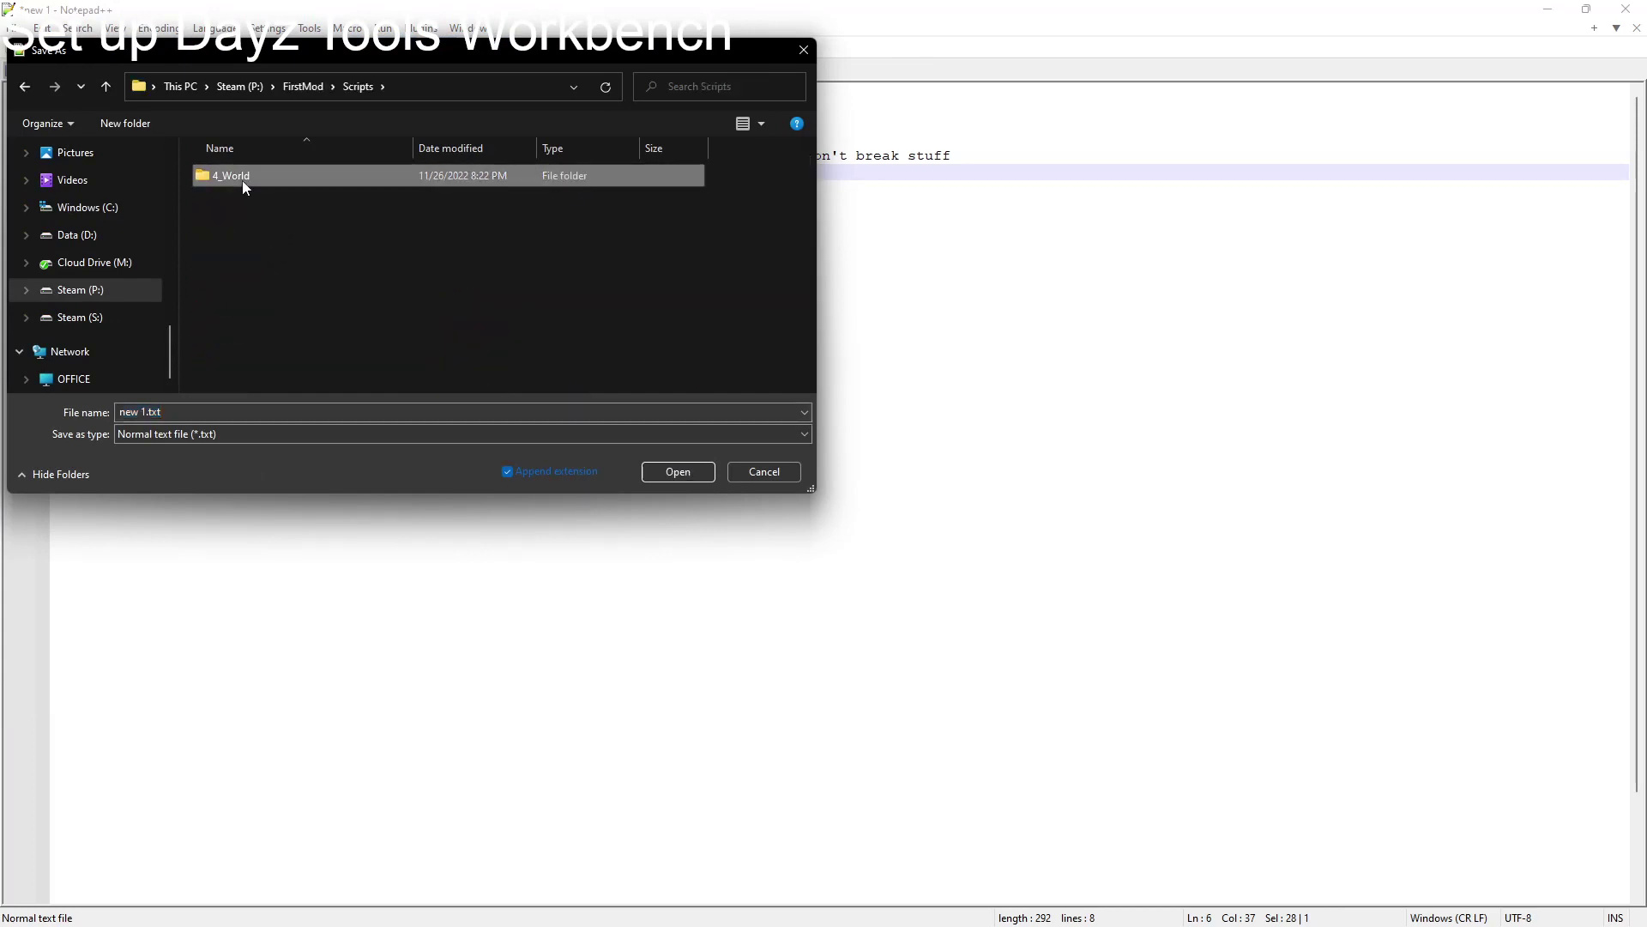
double_click(242, 180)
double_click(249, 179)
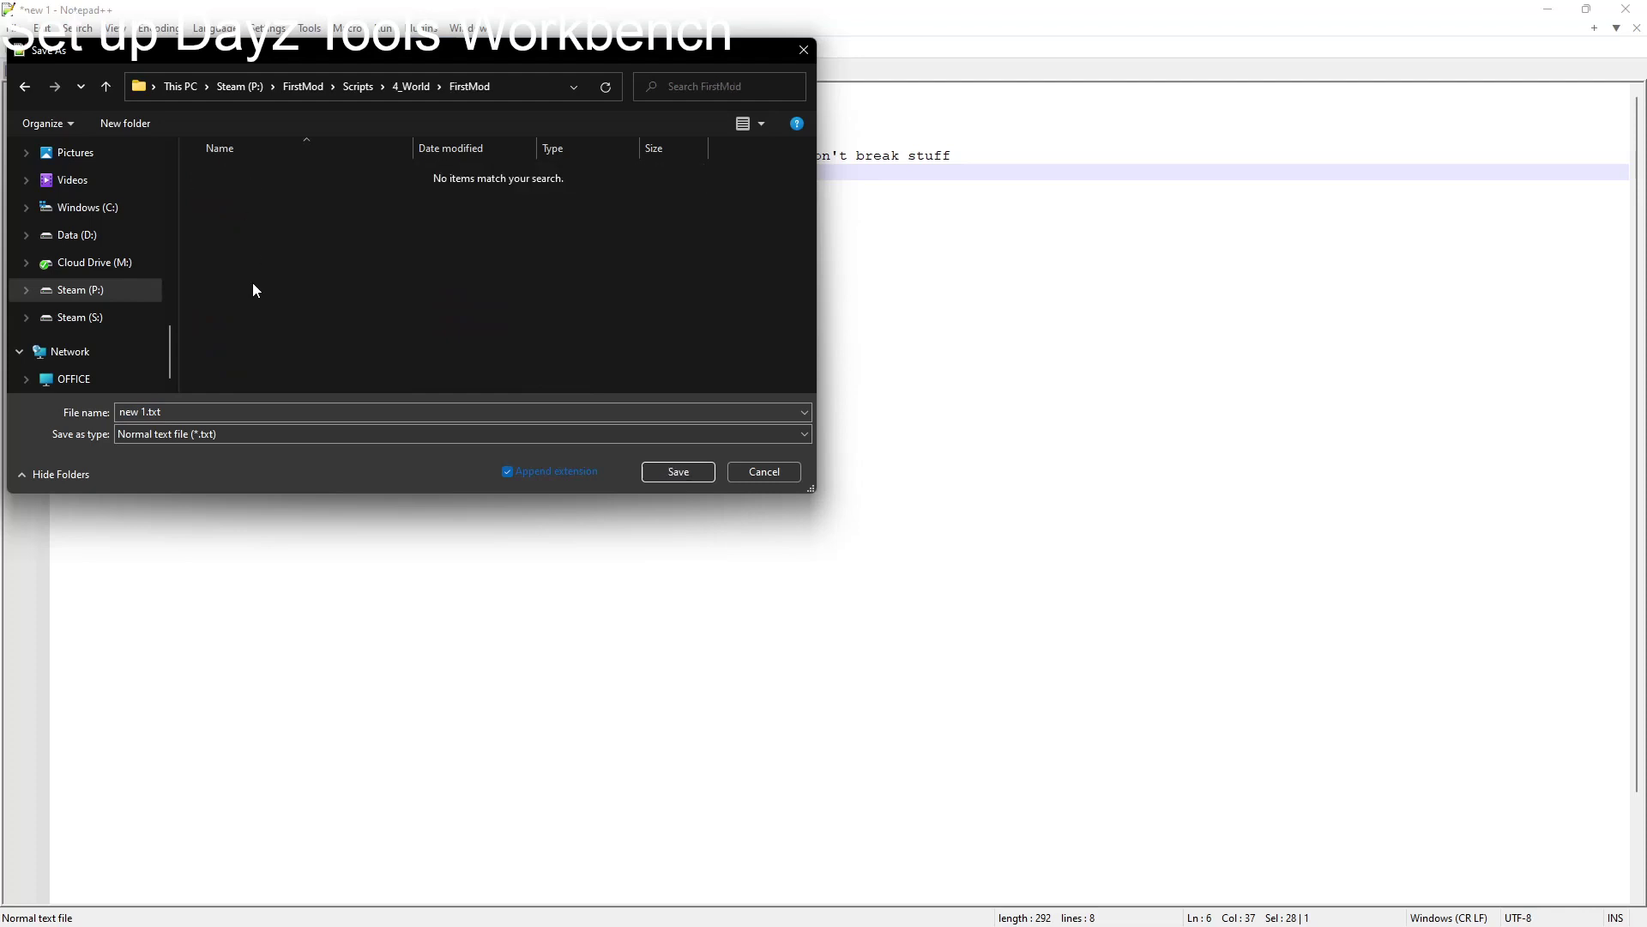
Step: Name the script modded playerbase.c, set its type to C source file, and save it
click(200, 409)
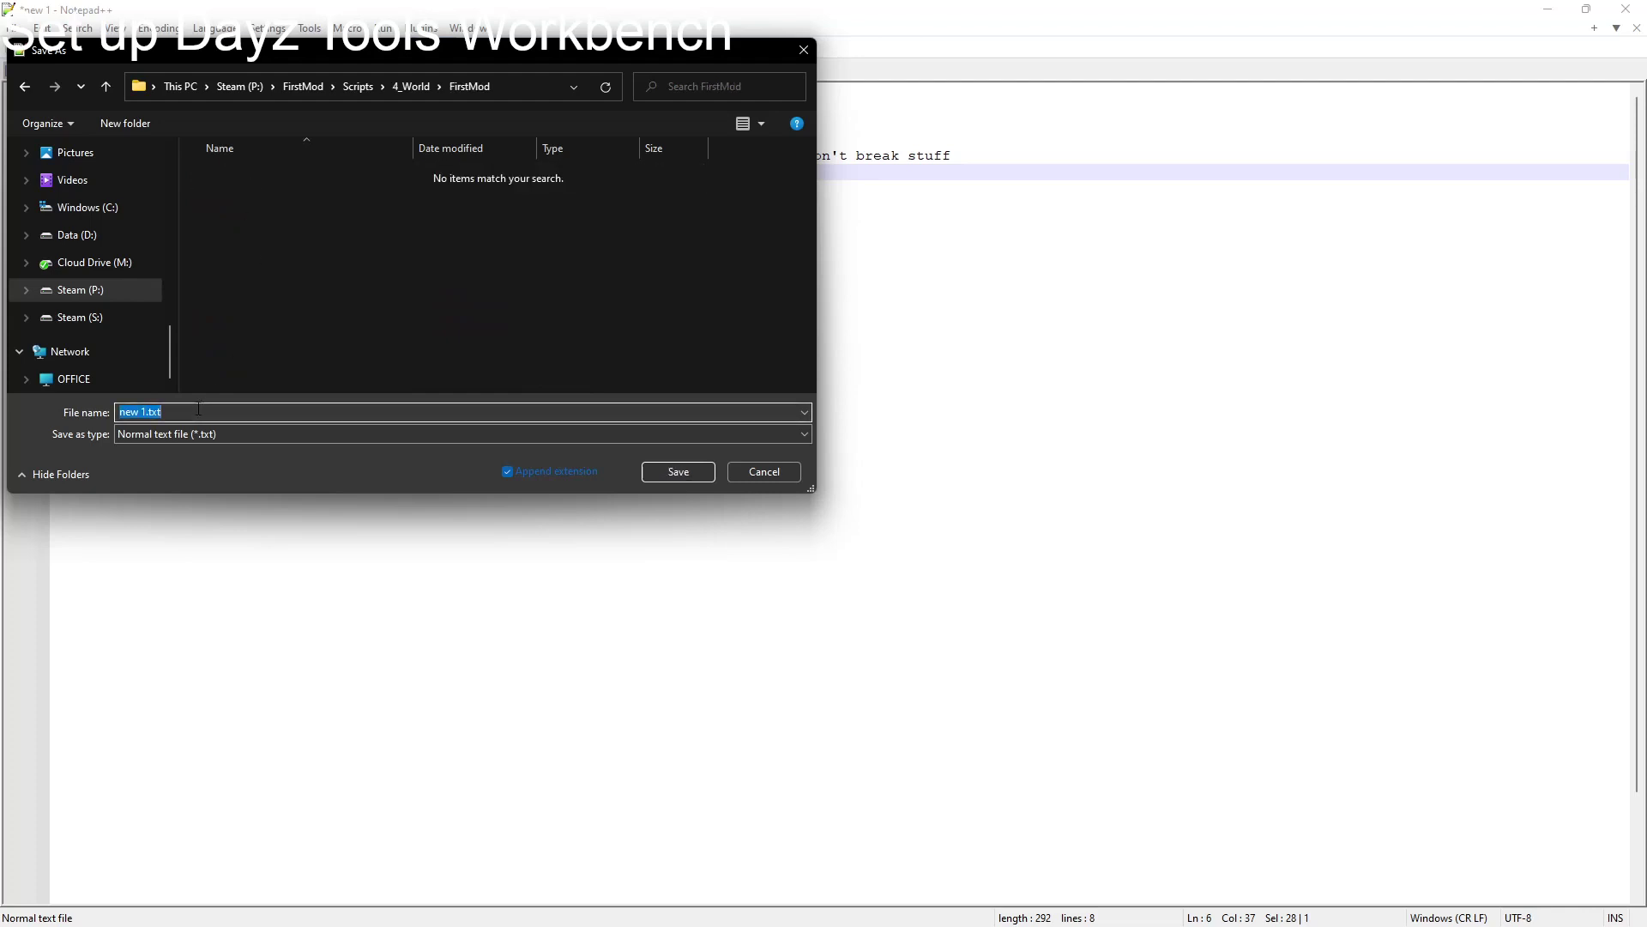
text(modded playerbase.c)
click(275, 435)
key(c)
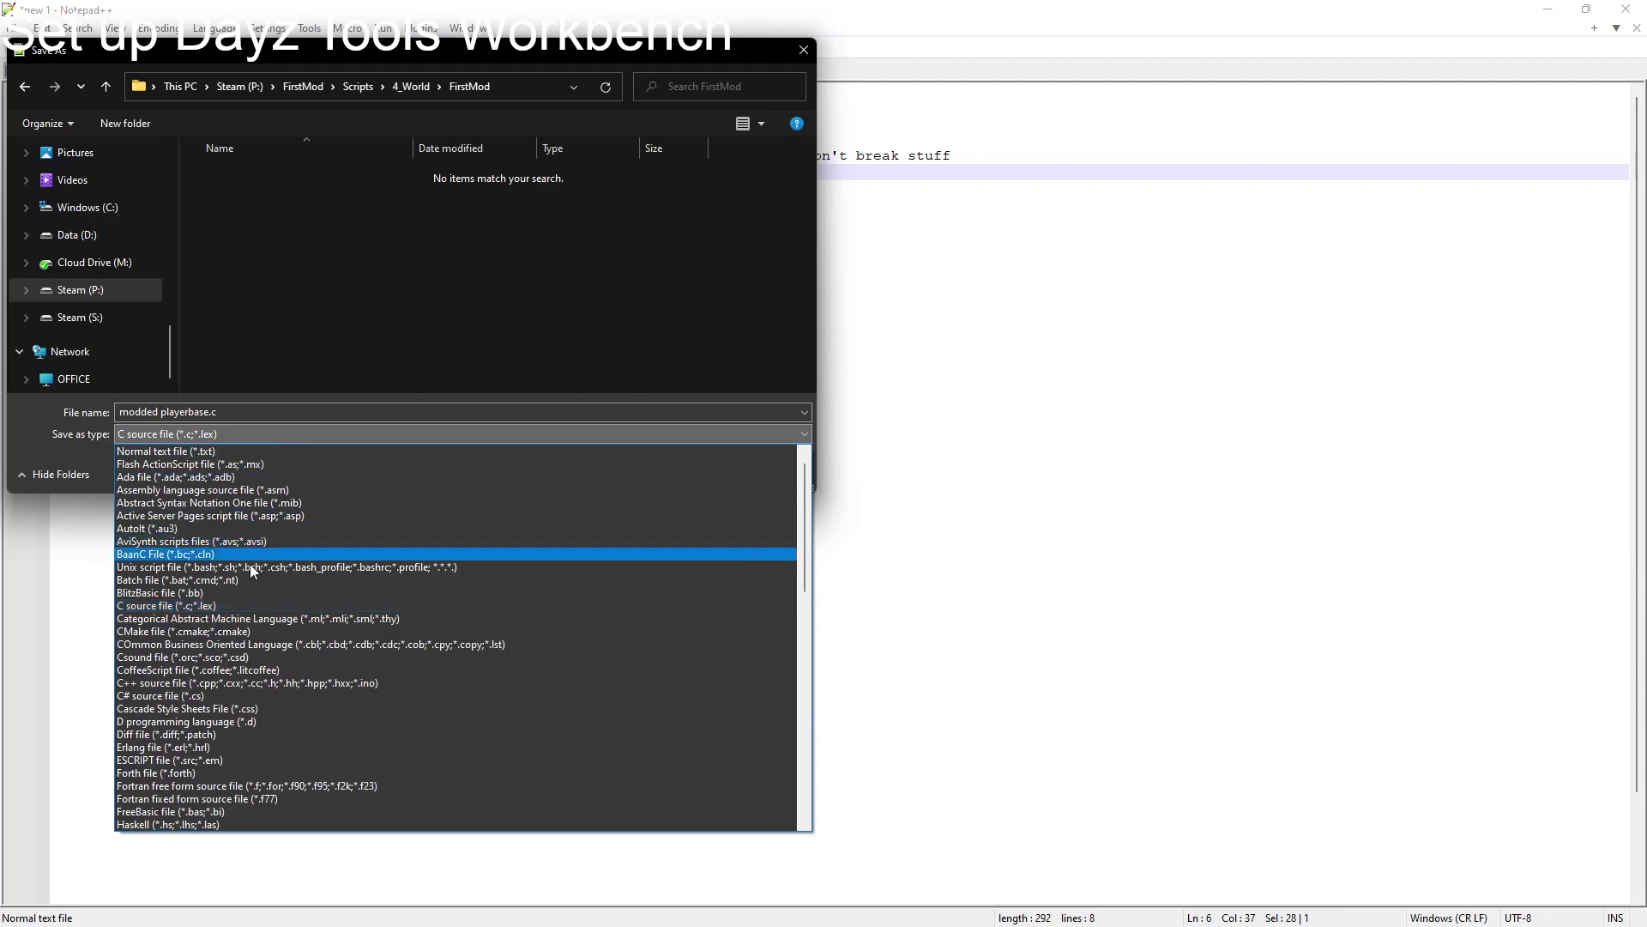
click(239, 603)
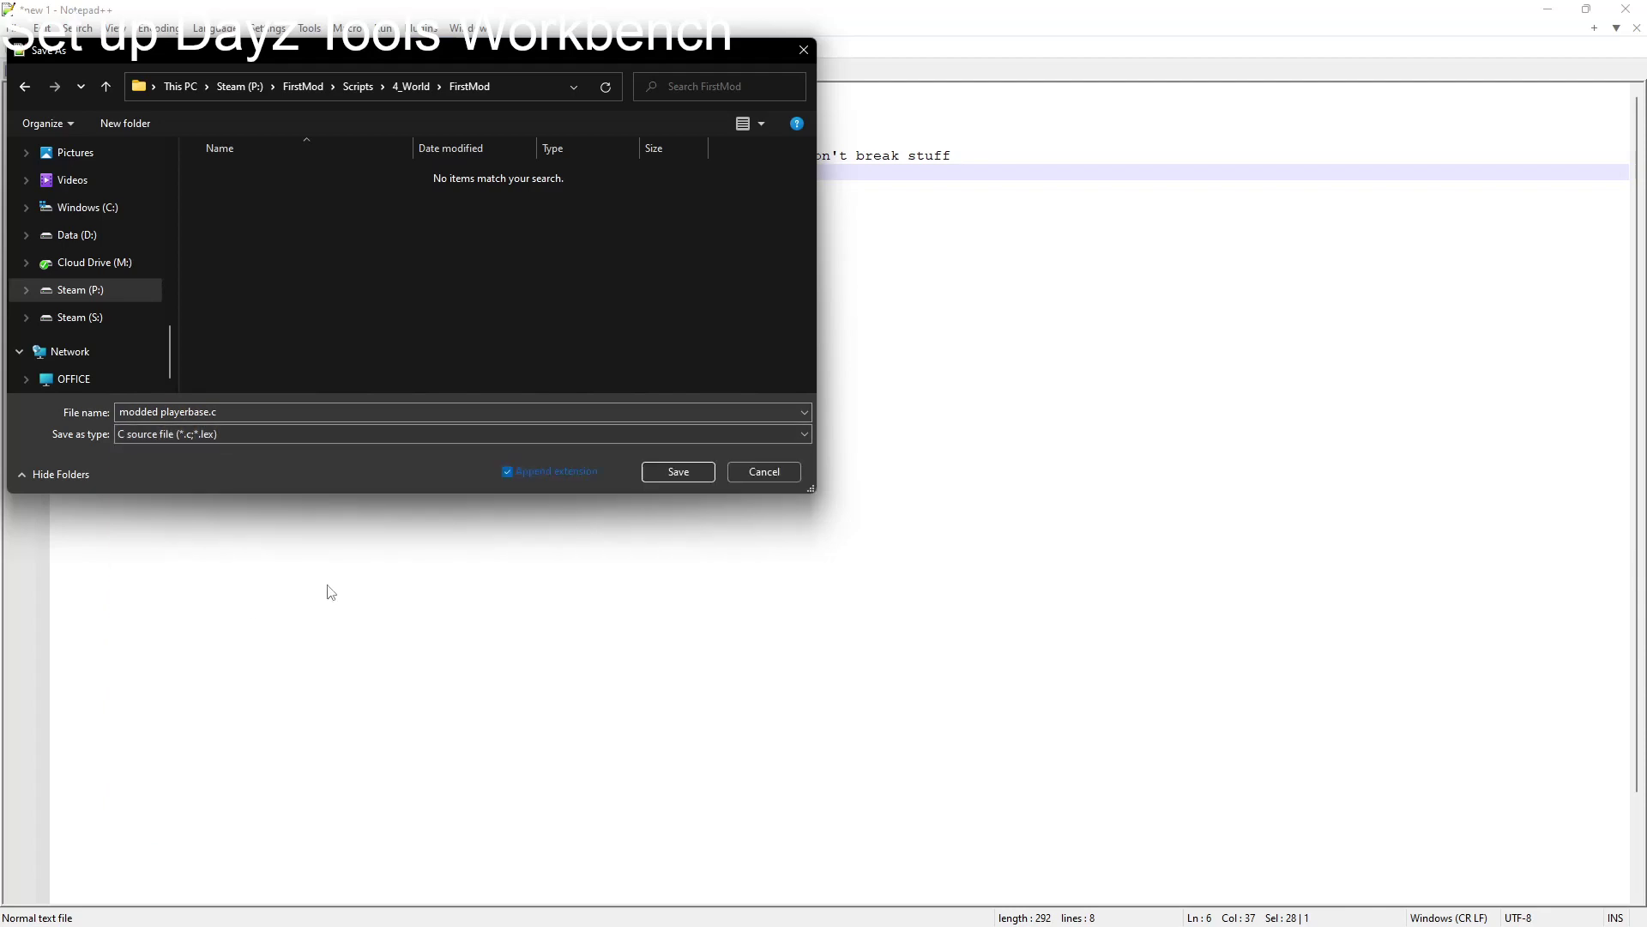
click(692, 479)
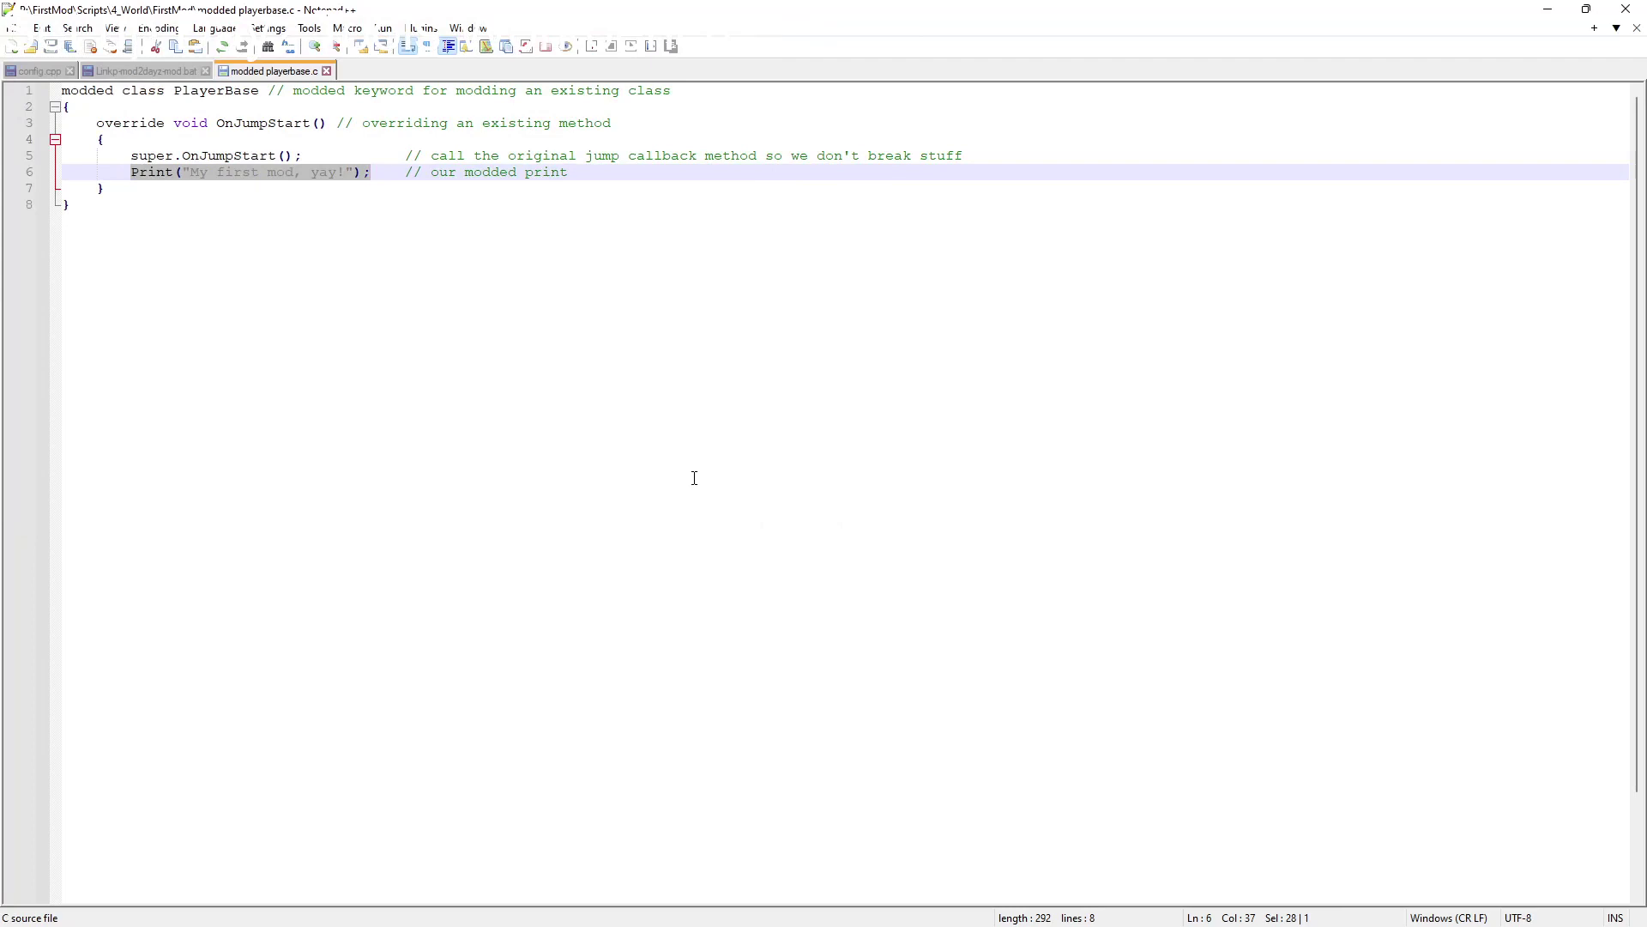
Step: Following the wiki's Singleplayer section, create a folder named missions in the DayZ installation folder in File Explorer
key(alt+Tab)
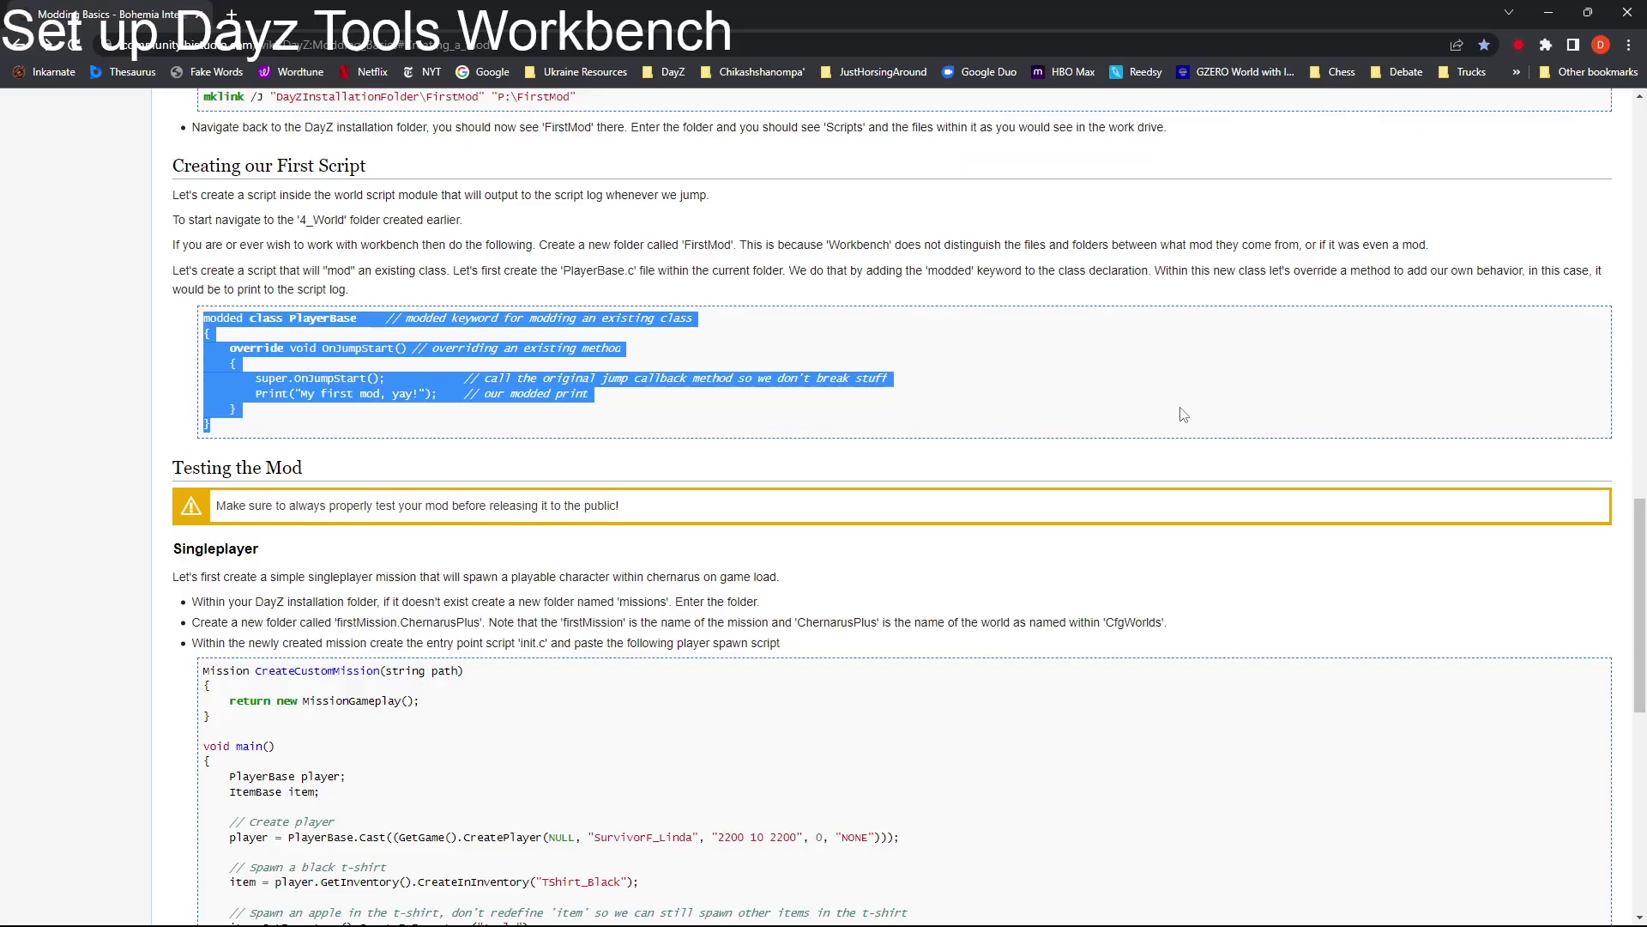
key(super)
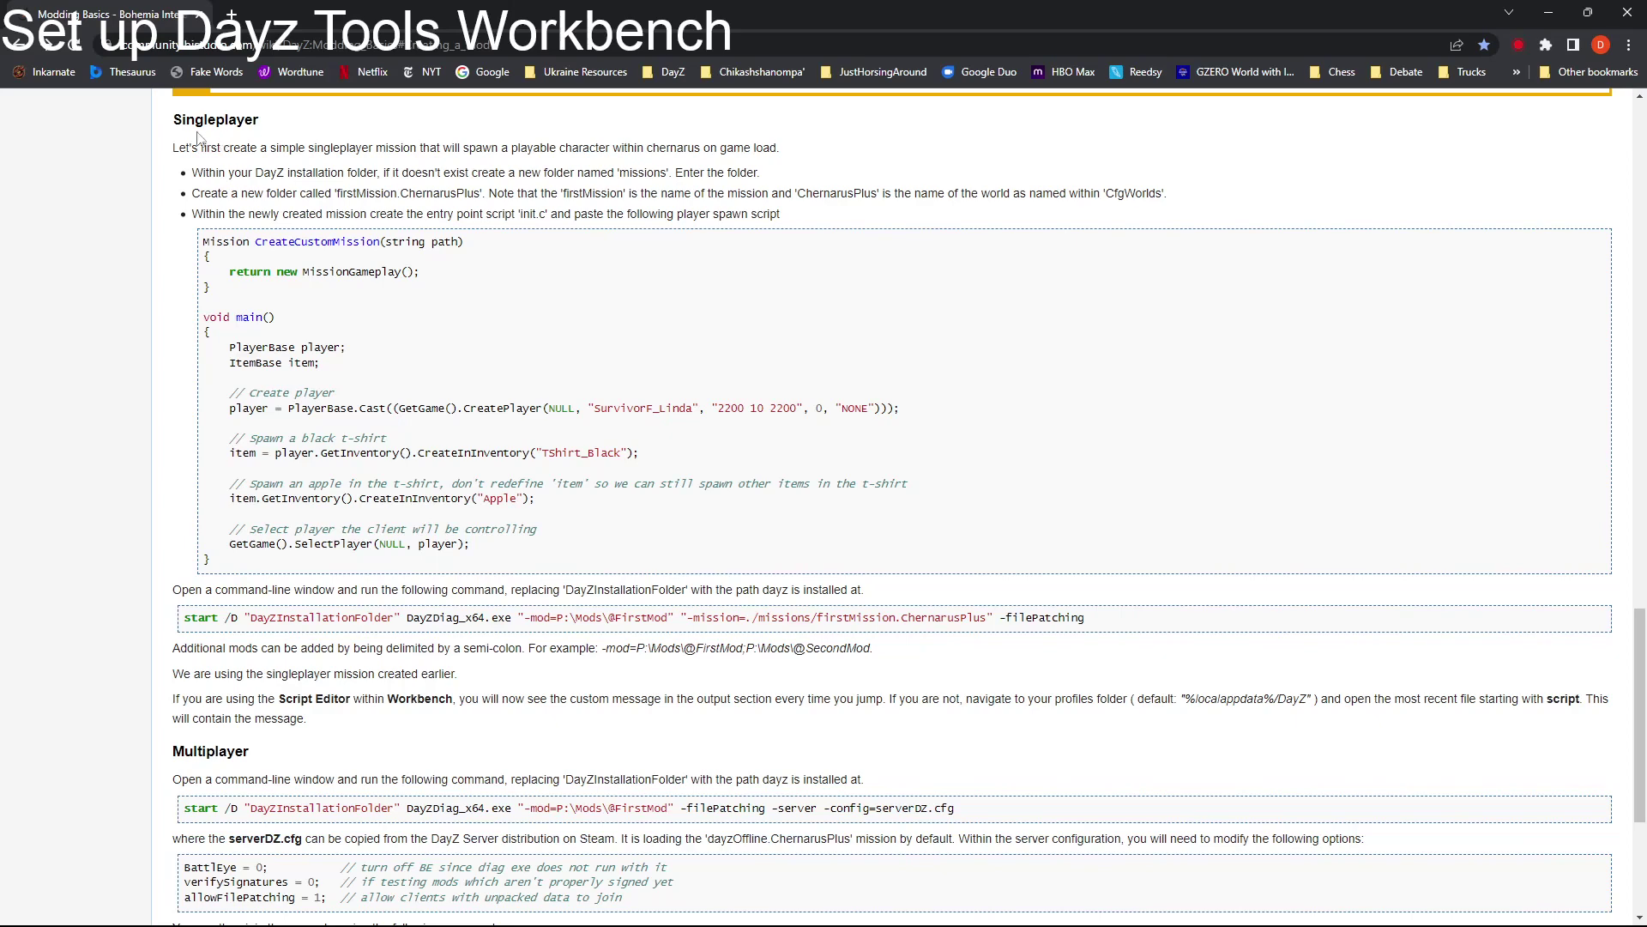
drag(172, 120, 284, 125)
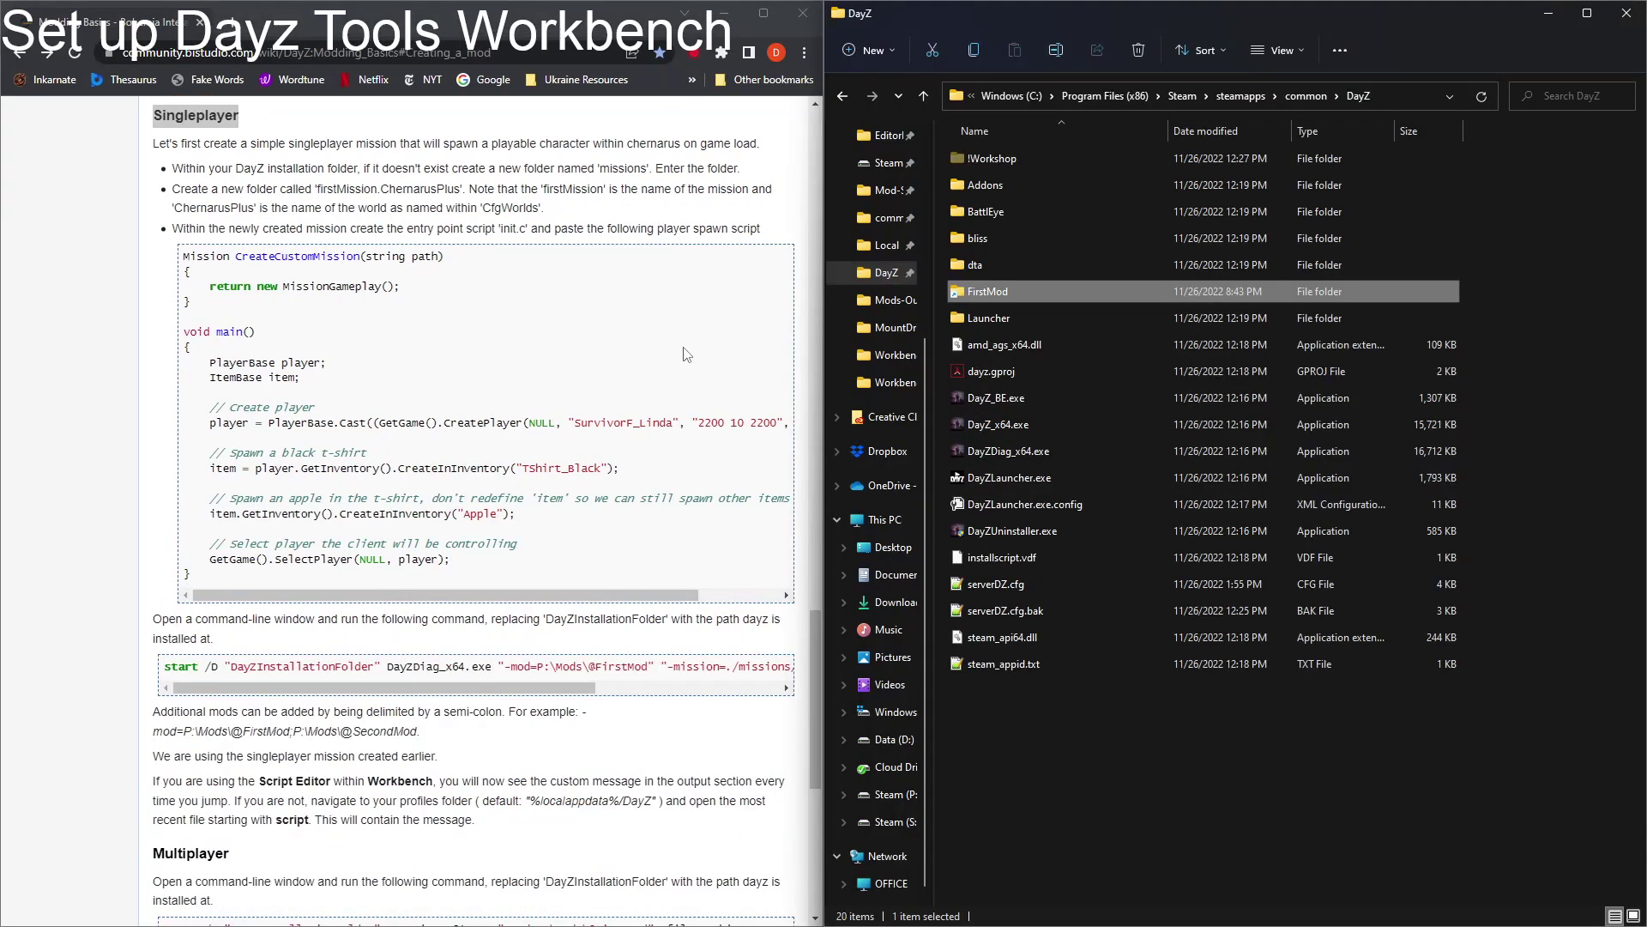
click(1048, 723)
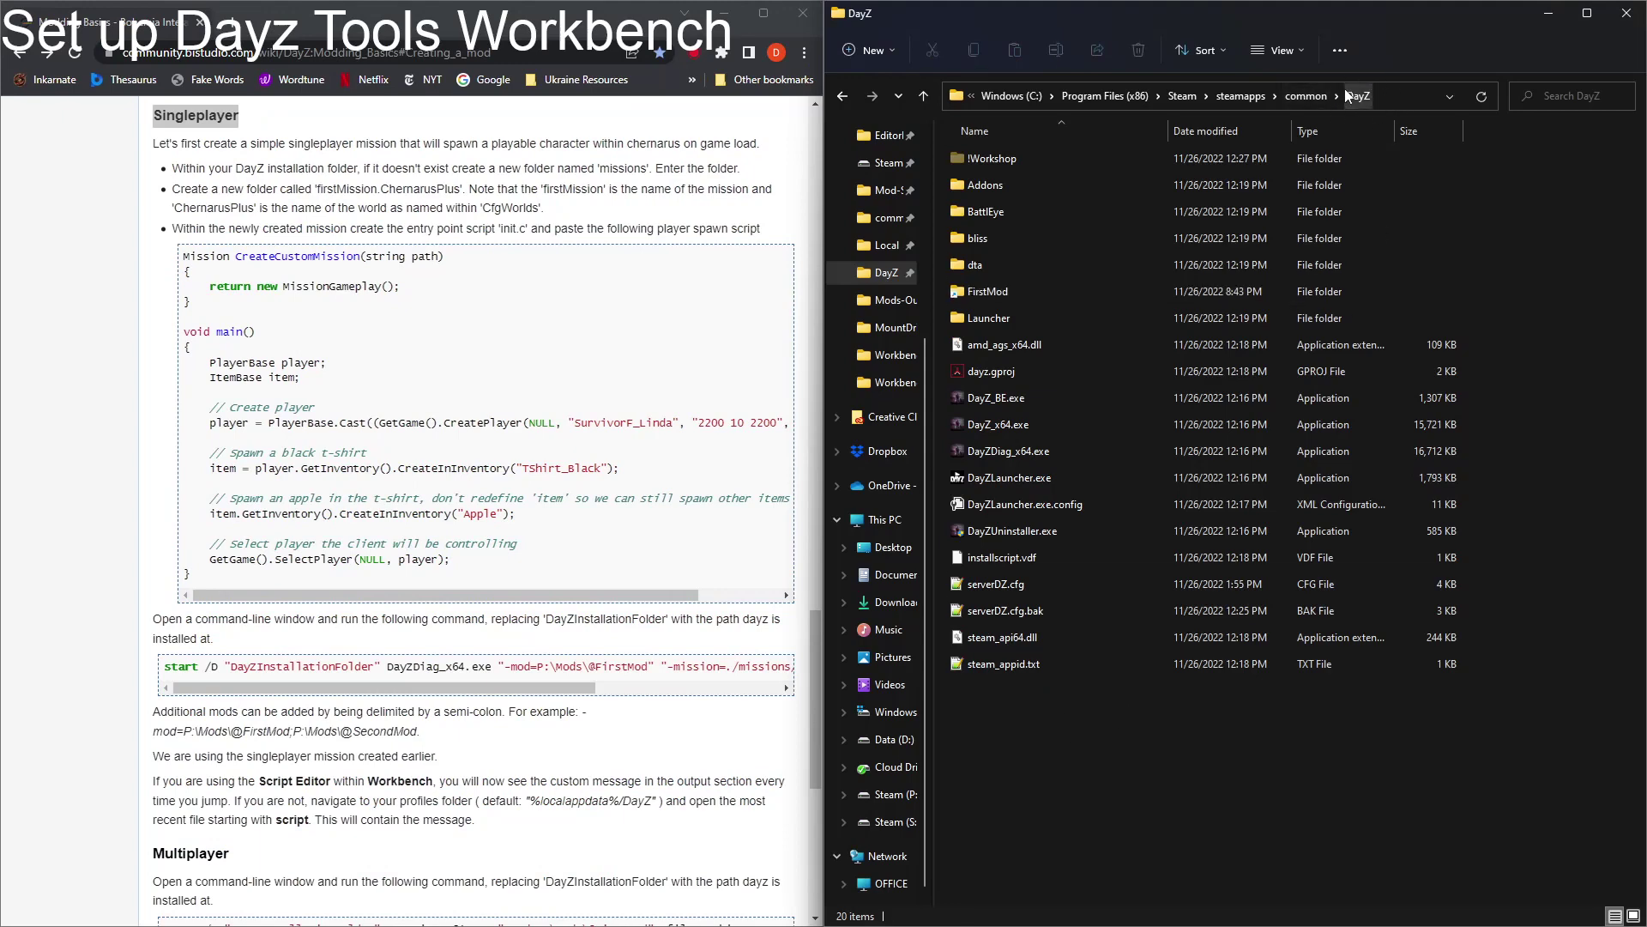
click(883, 51)
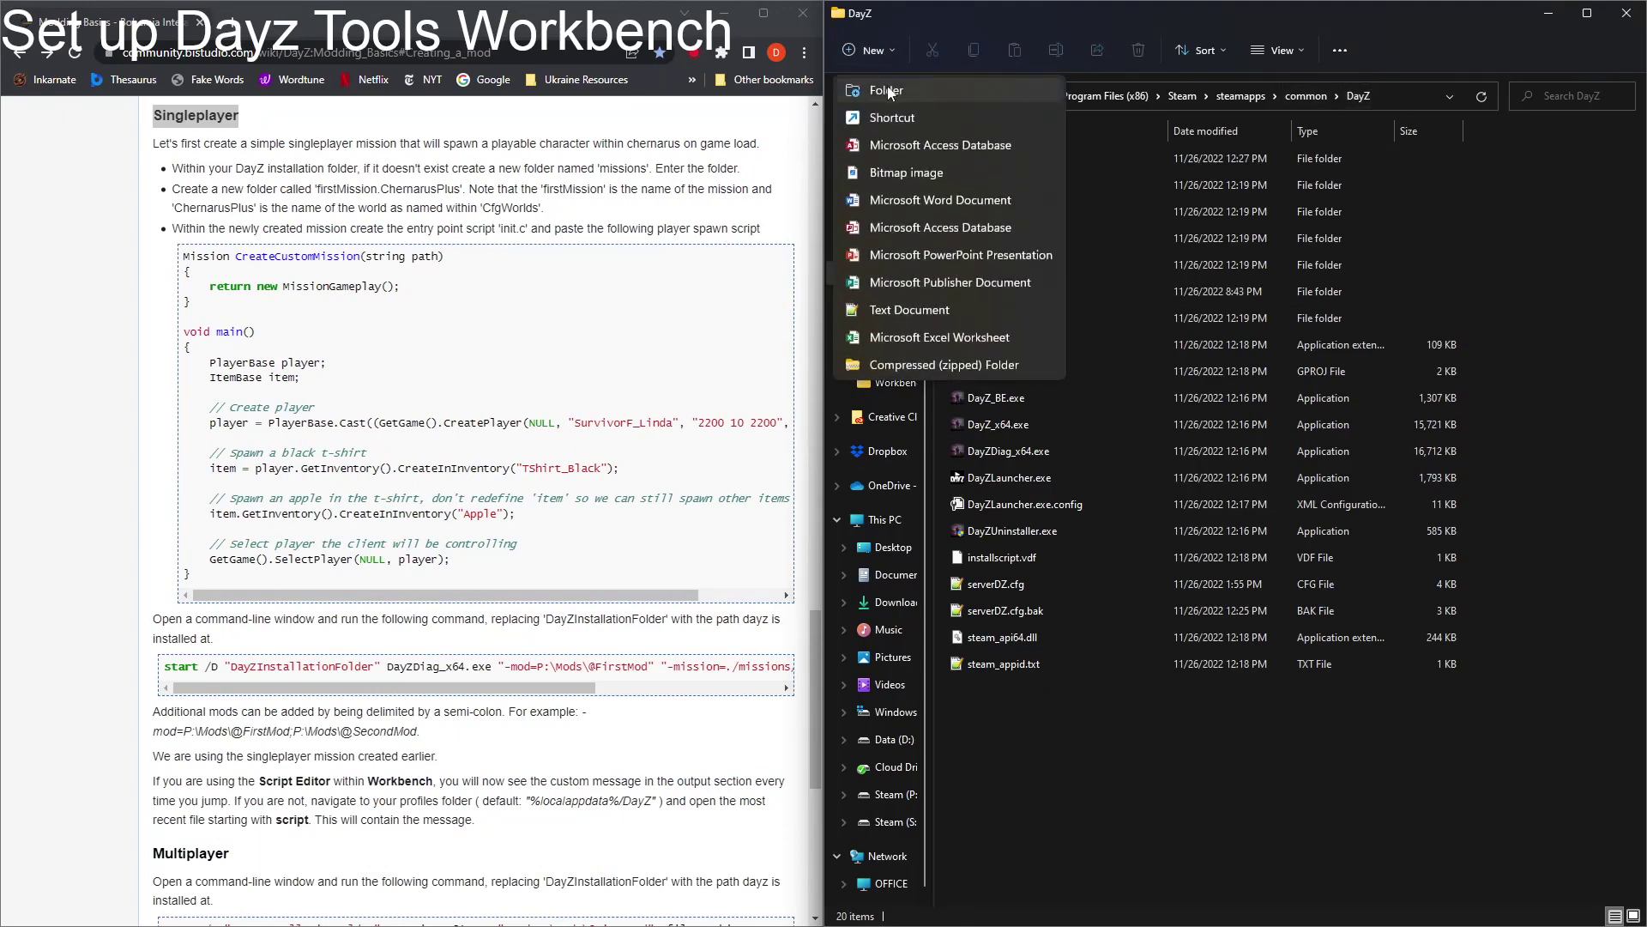
click(886, 84)
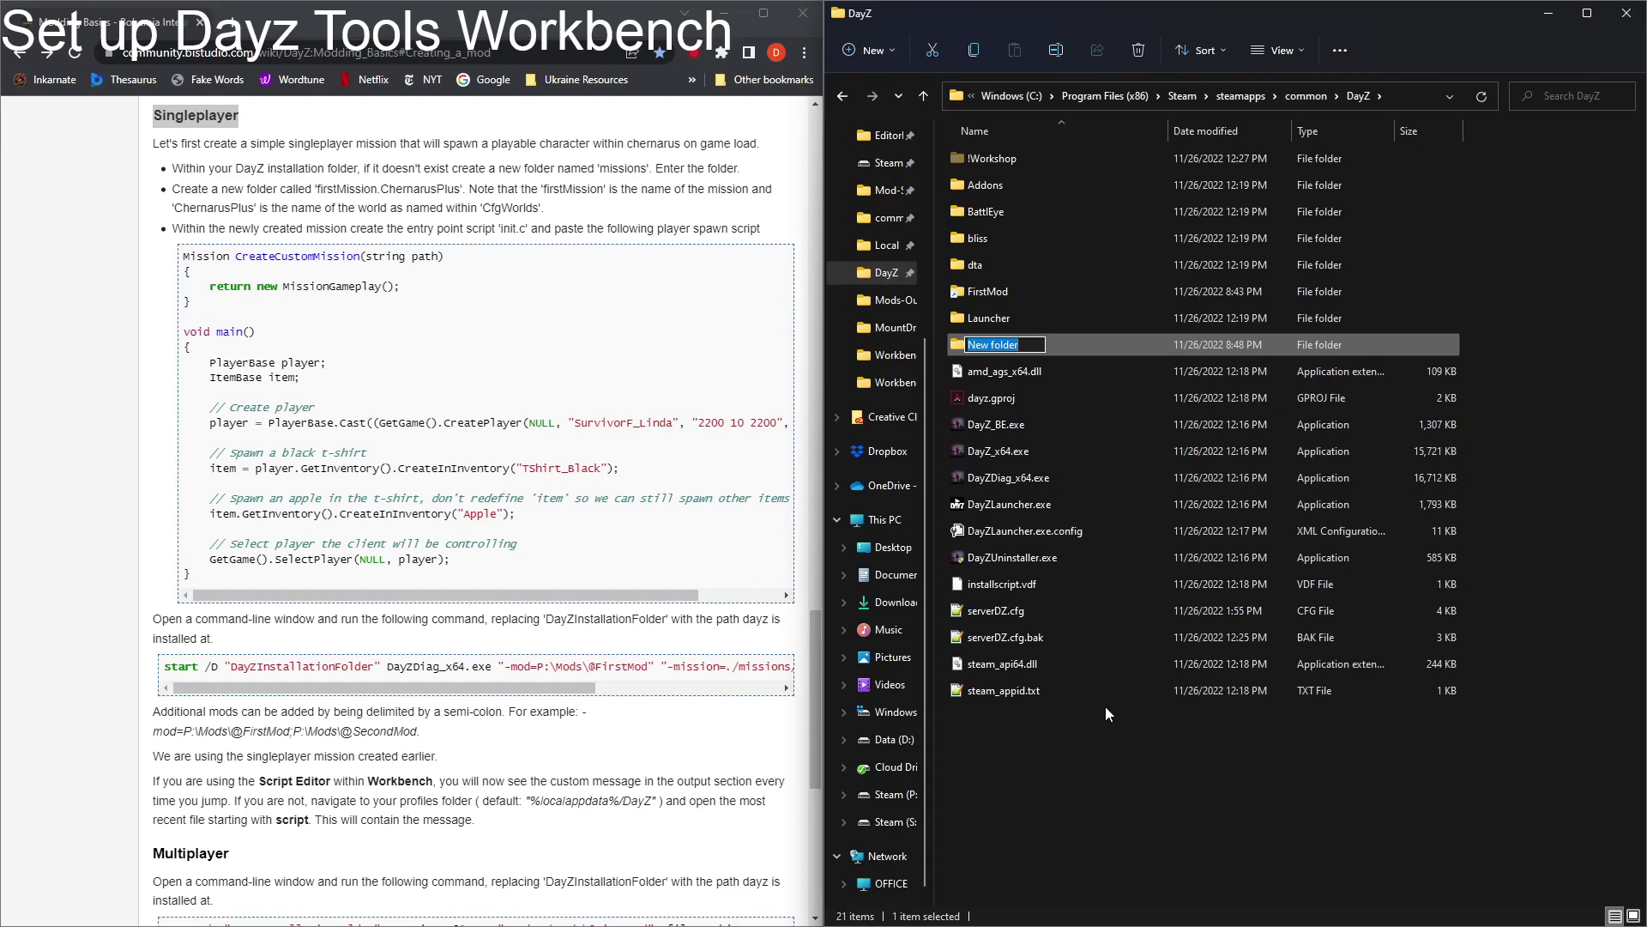
text(missions)
key(Return)
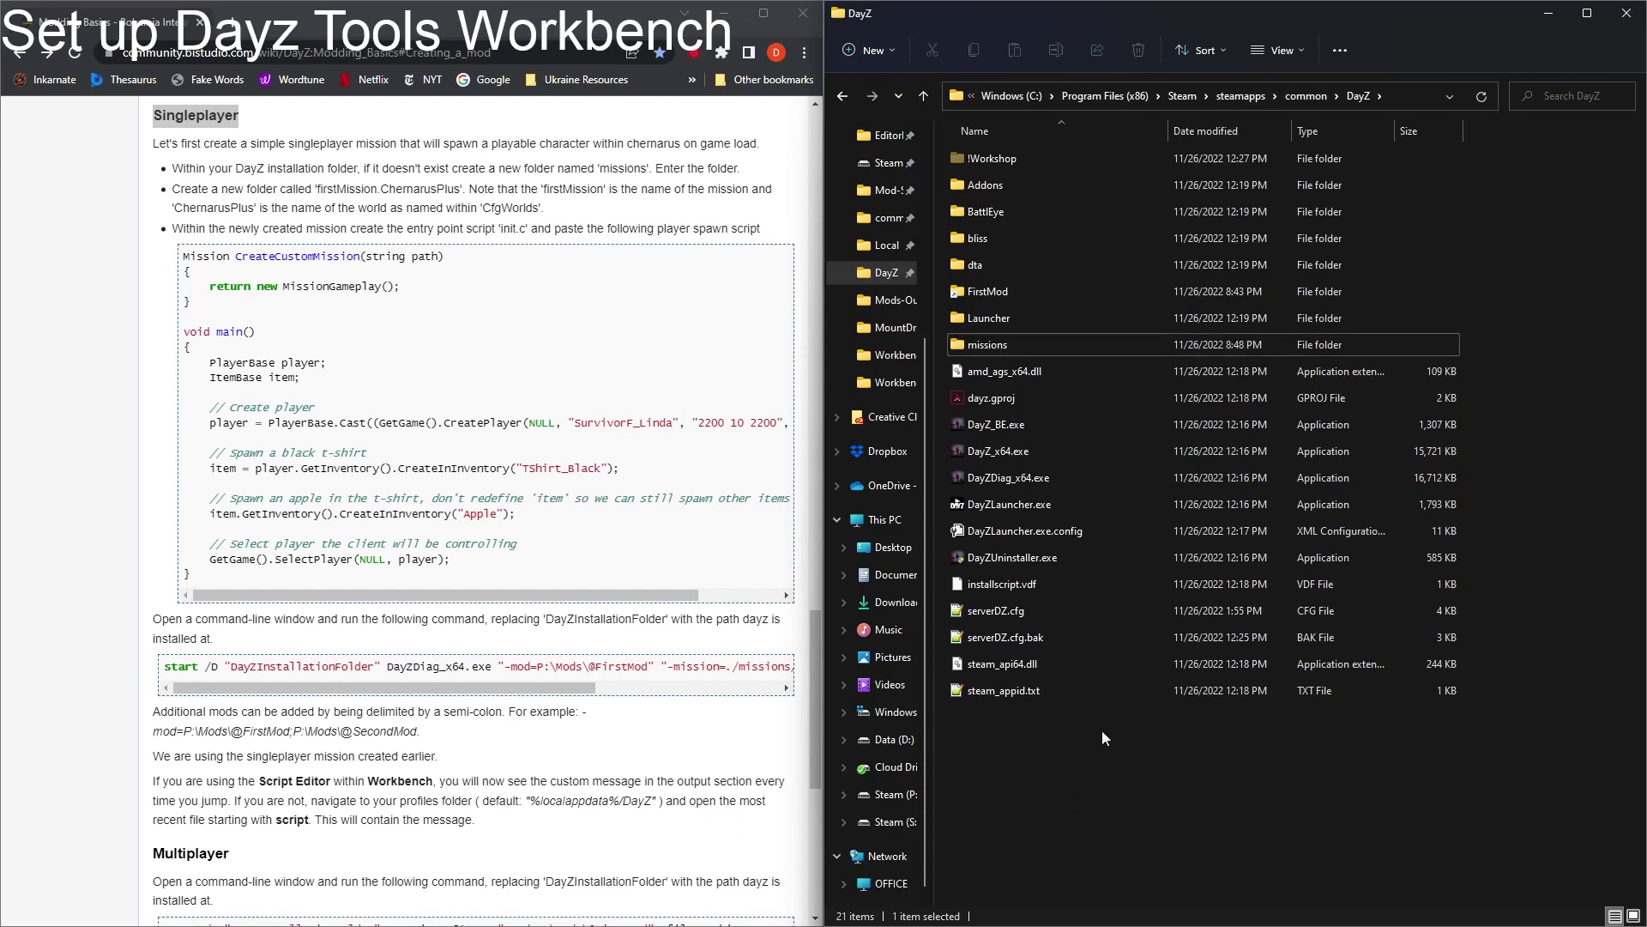
Step: Inside the missions folder, create a folder with the name firstMission.ChernarusPlus copied from the wiki, and enter it
double_click(1023, 345)
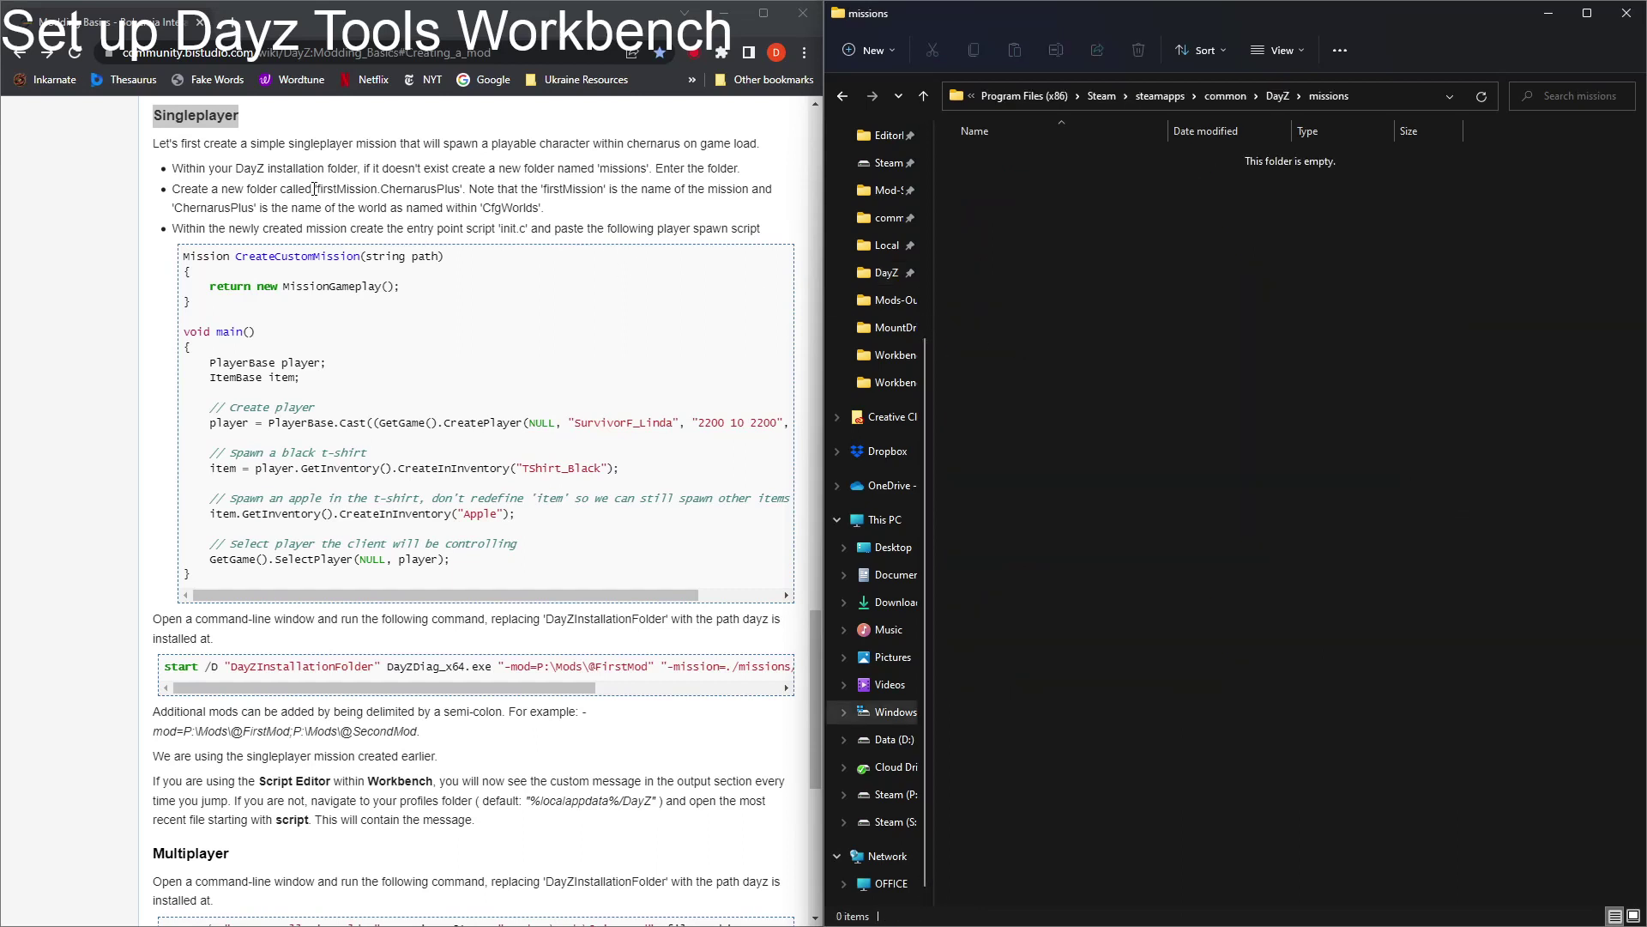
mouse_move(314, 189)
mouse_down()
mouse_move(461, 193)
mouse_move(319, 190)
mouse_up()
key(ctrl+c)
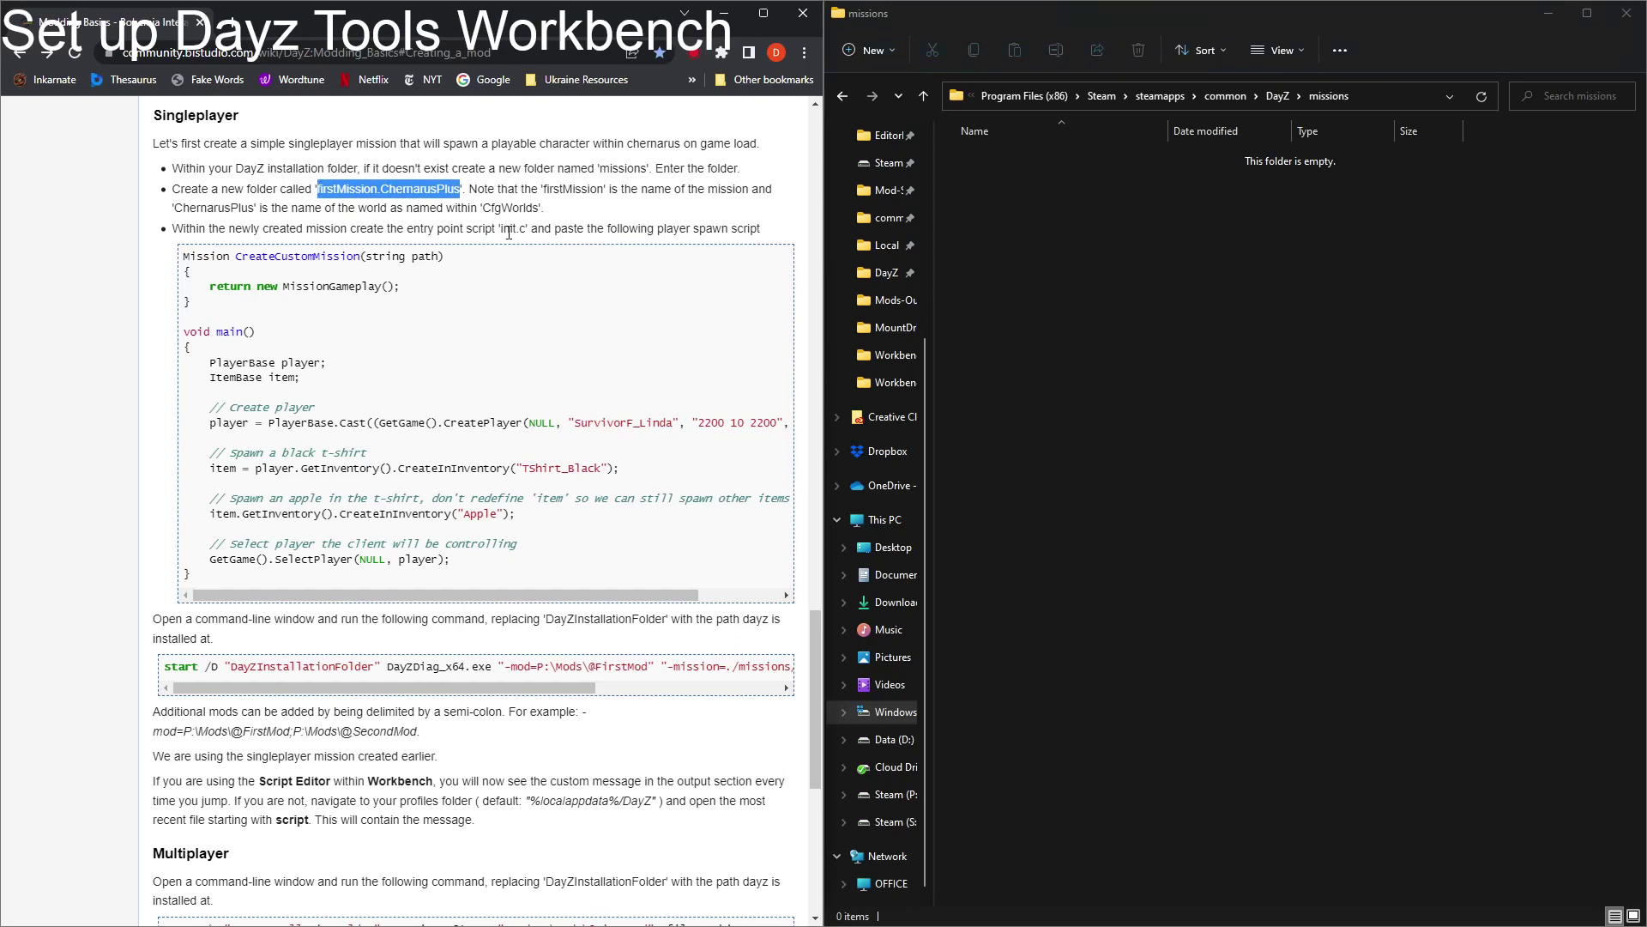
click(869, 52)
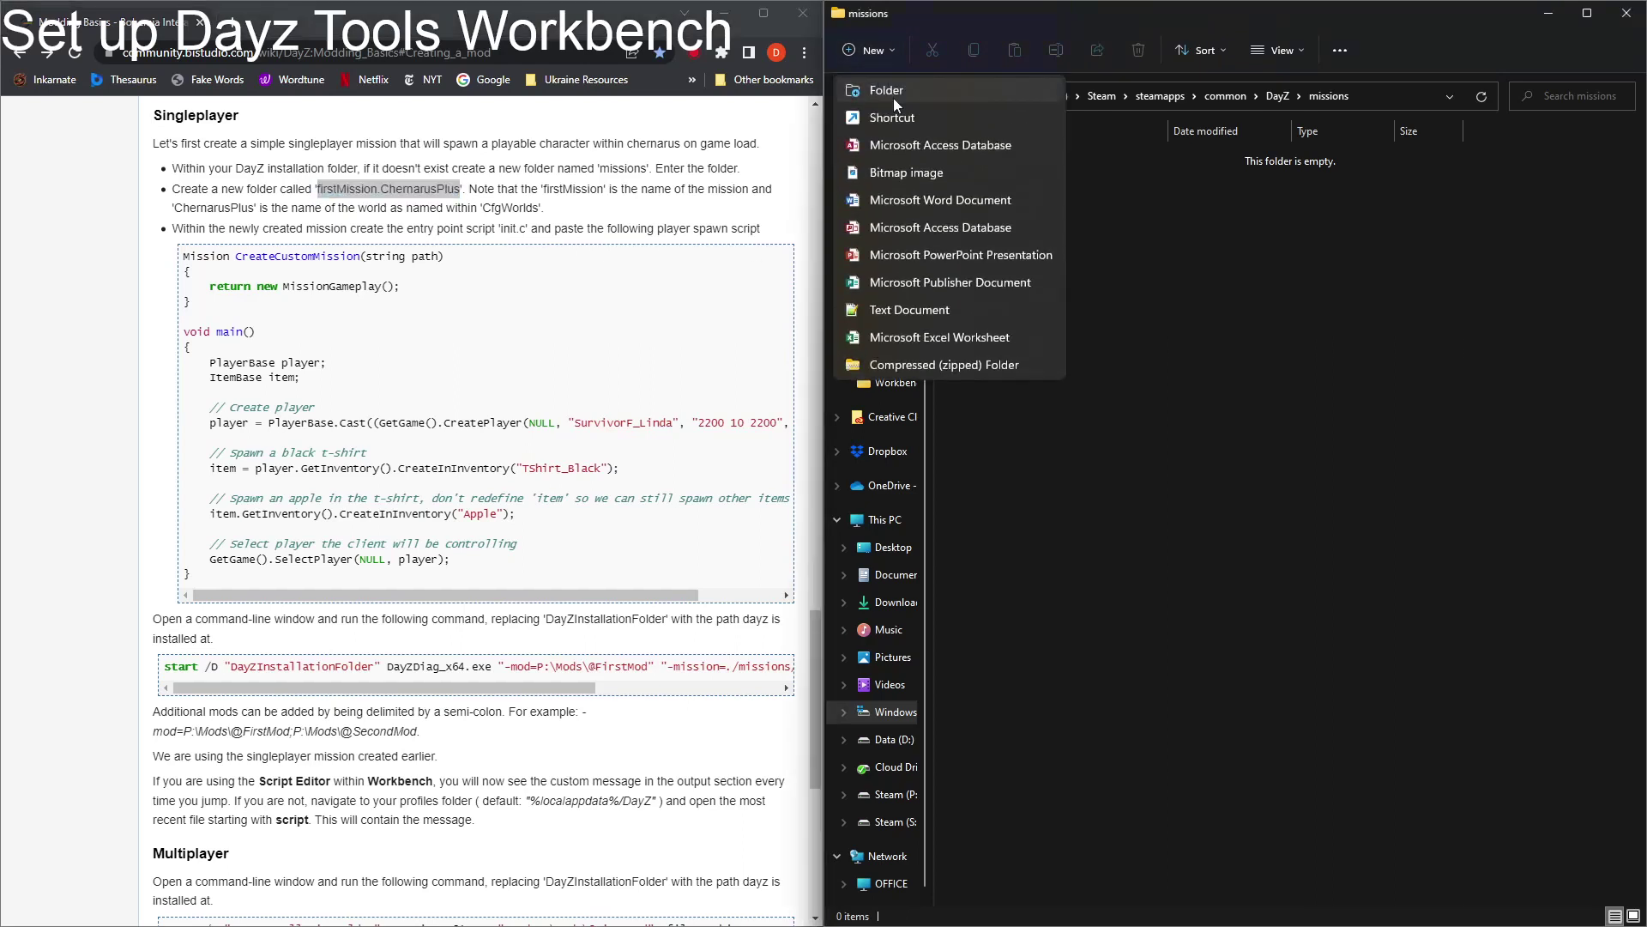
click(894, 95)
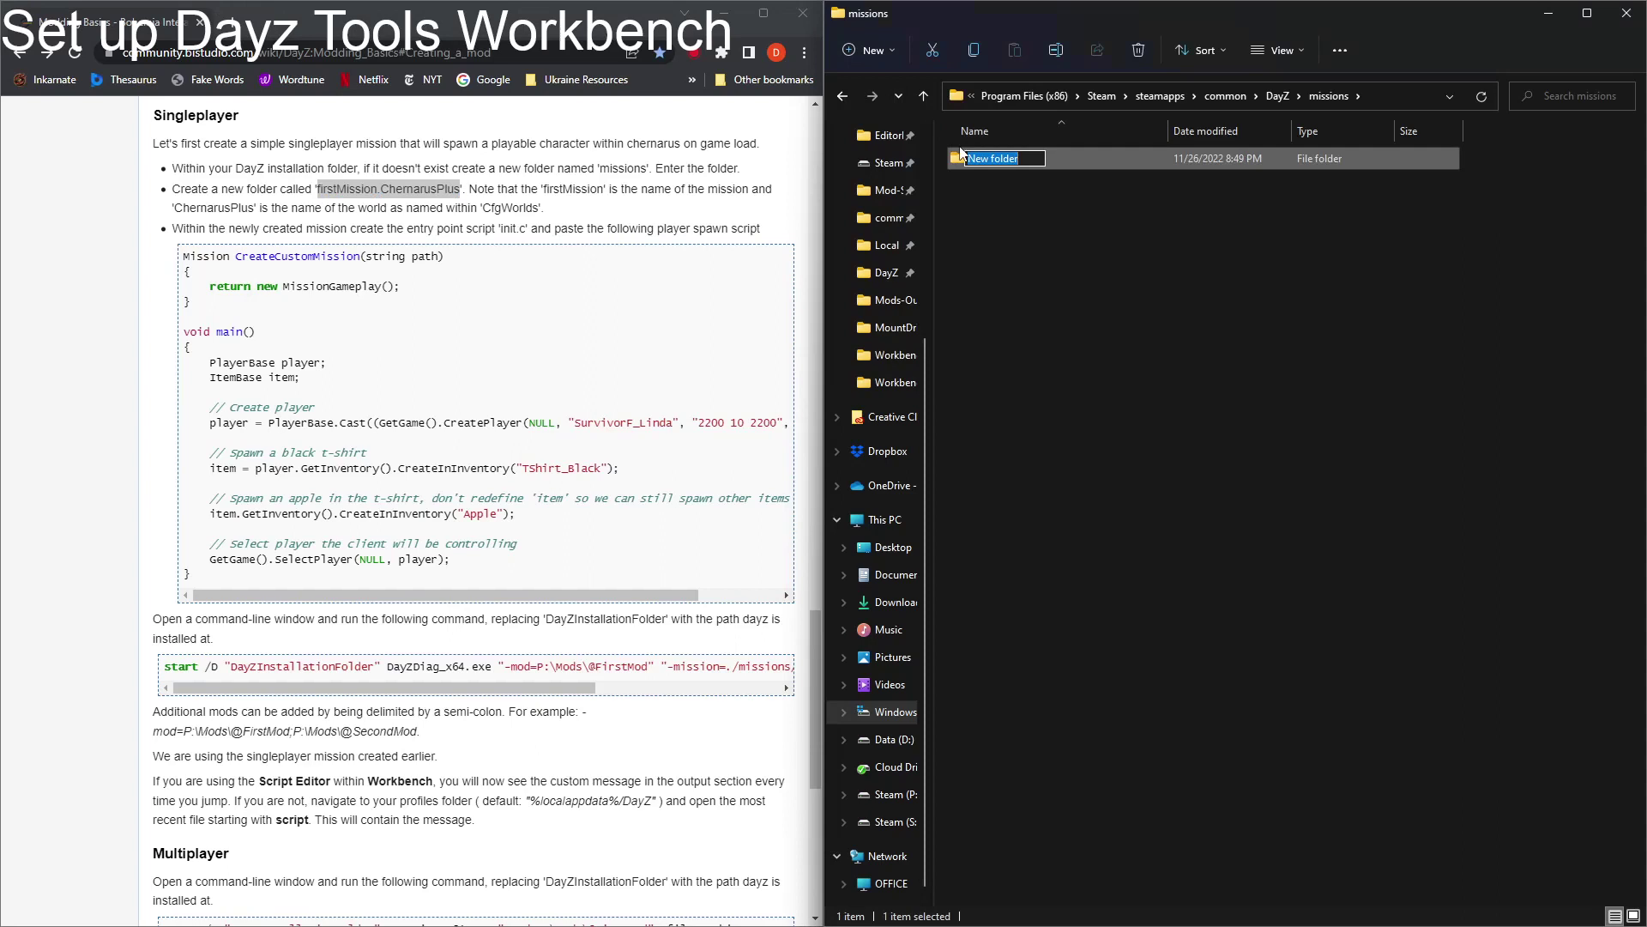
key(ctrl+v)
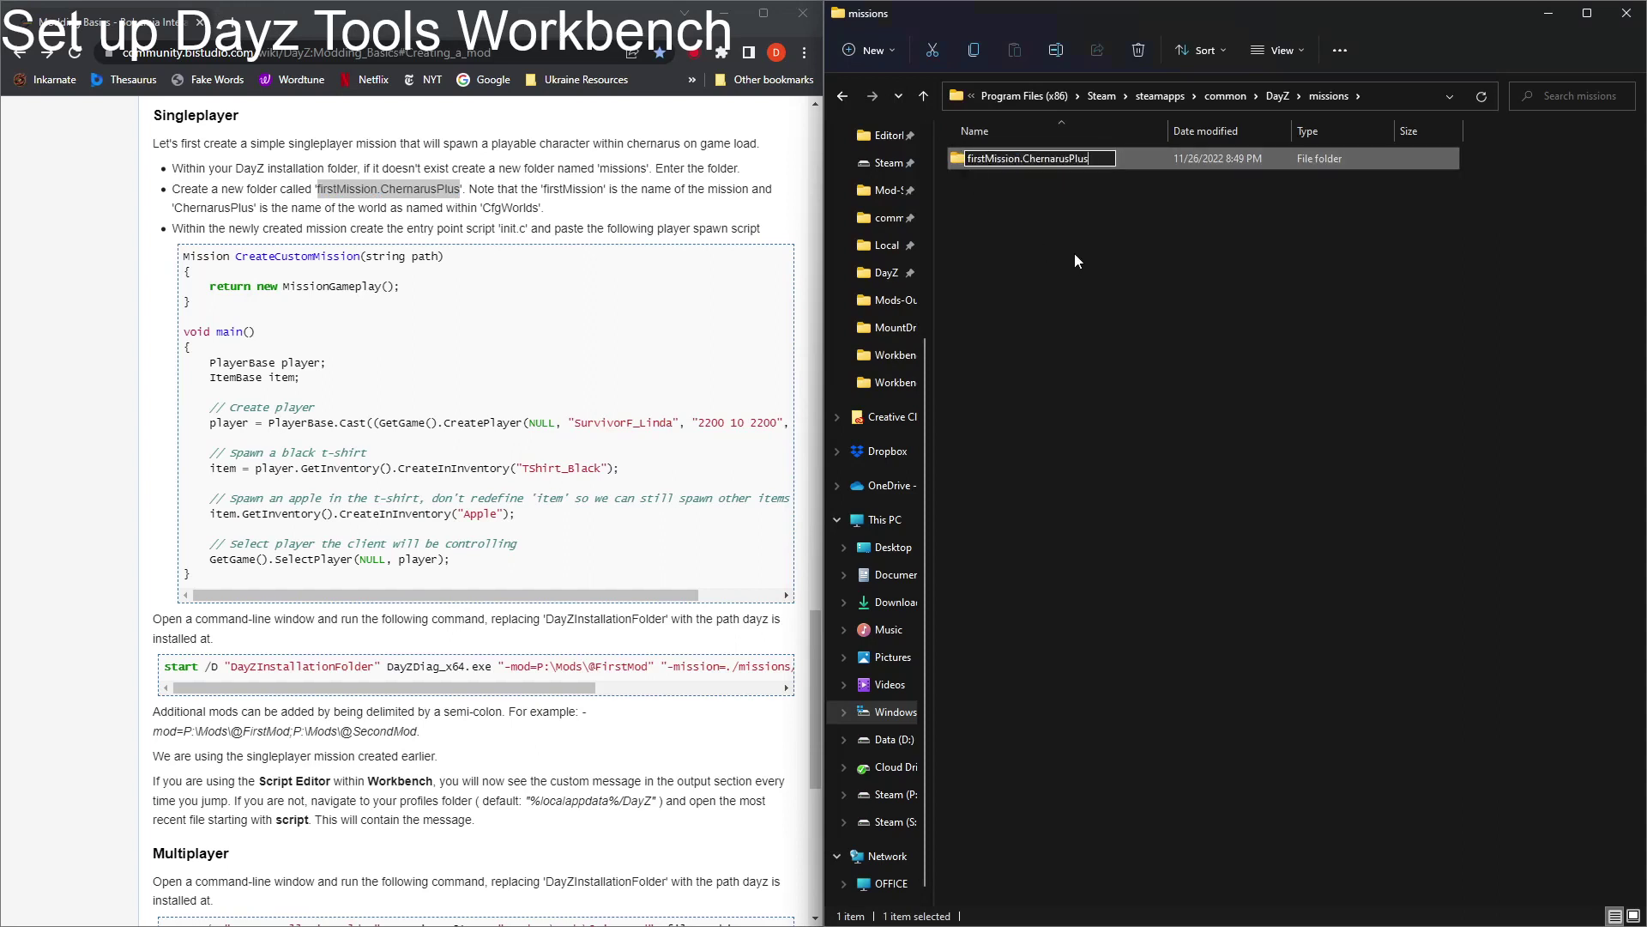
key(Return)
double_click(1043, 159)
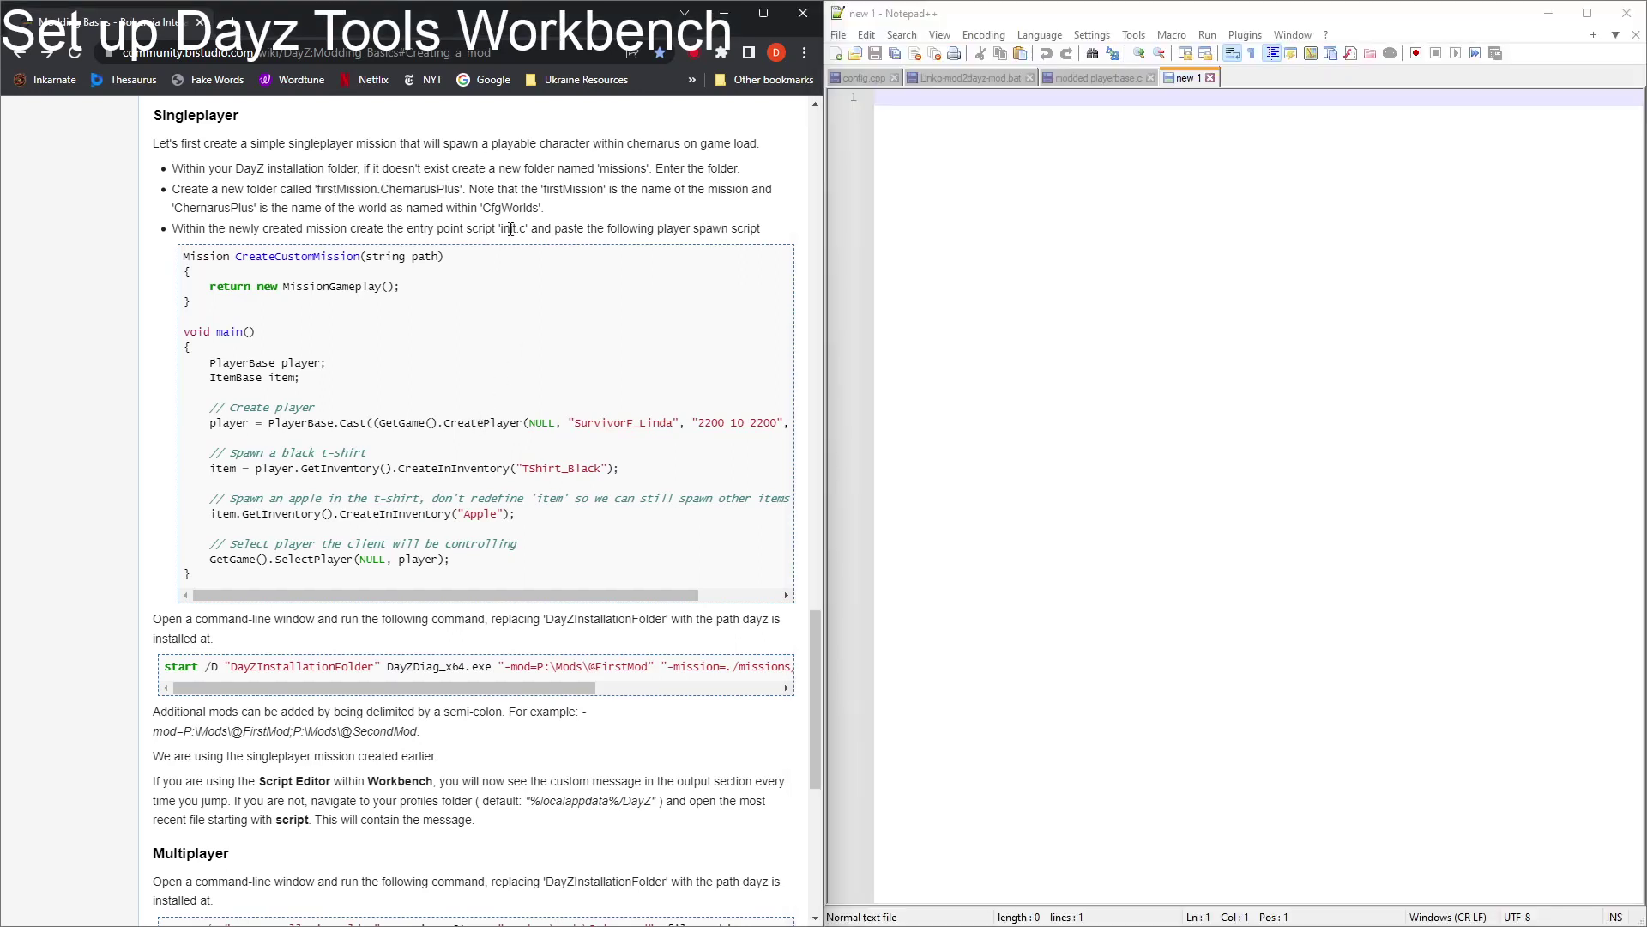
Step: Copy the player spawn script from the wiki's Singleplayer section and paste it into the new Notepad++ document
drag(499, 228, 528, 228)
click(410, 319)
drag(182, 256, 308, 575)
key(ctrl+c)
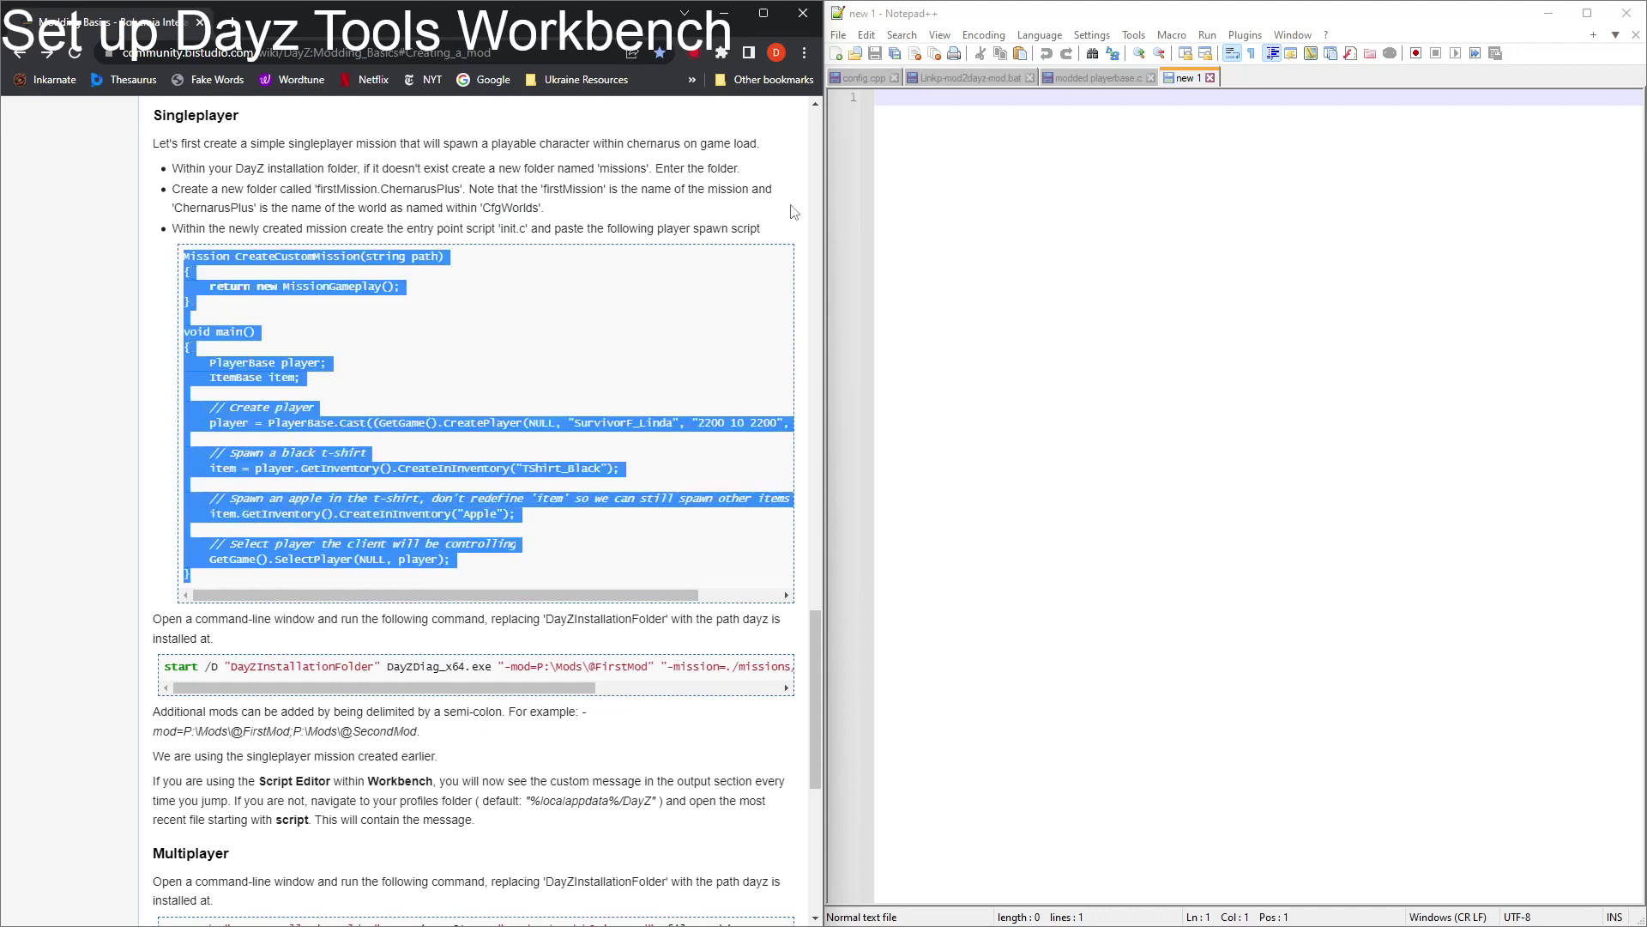
click(957, 150)
key(ctrl+v)
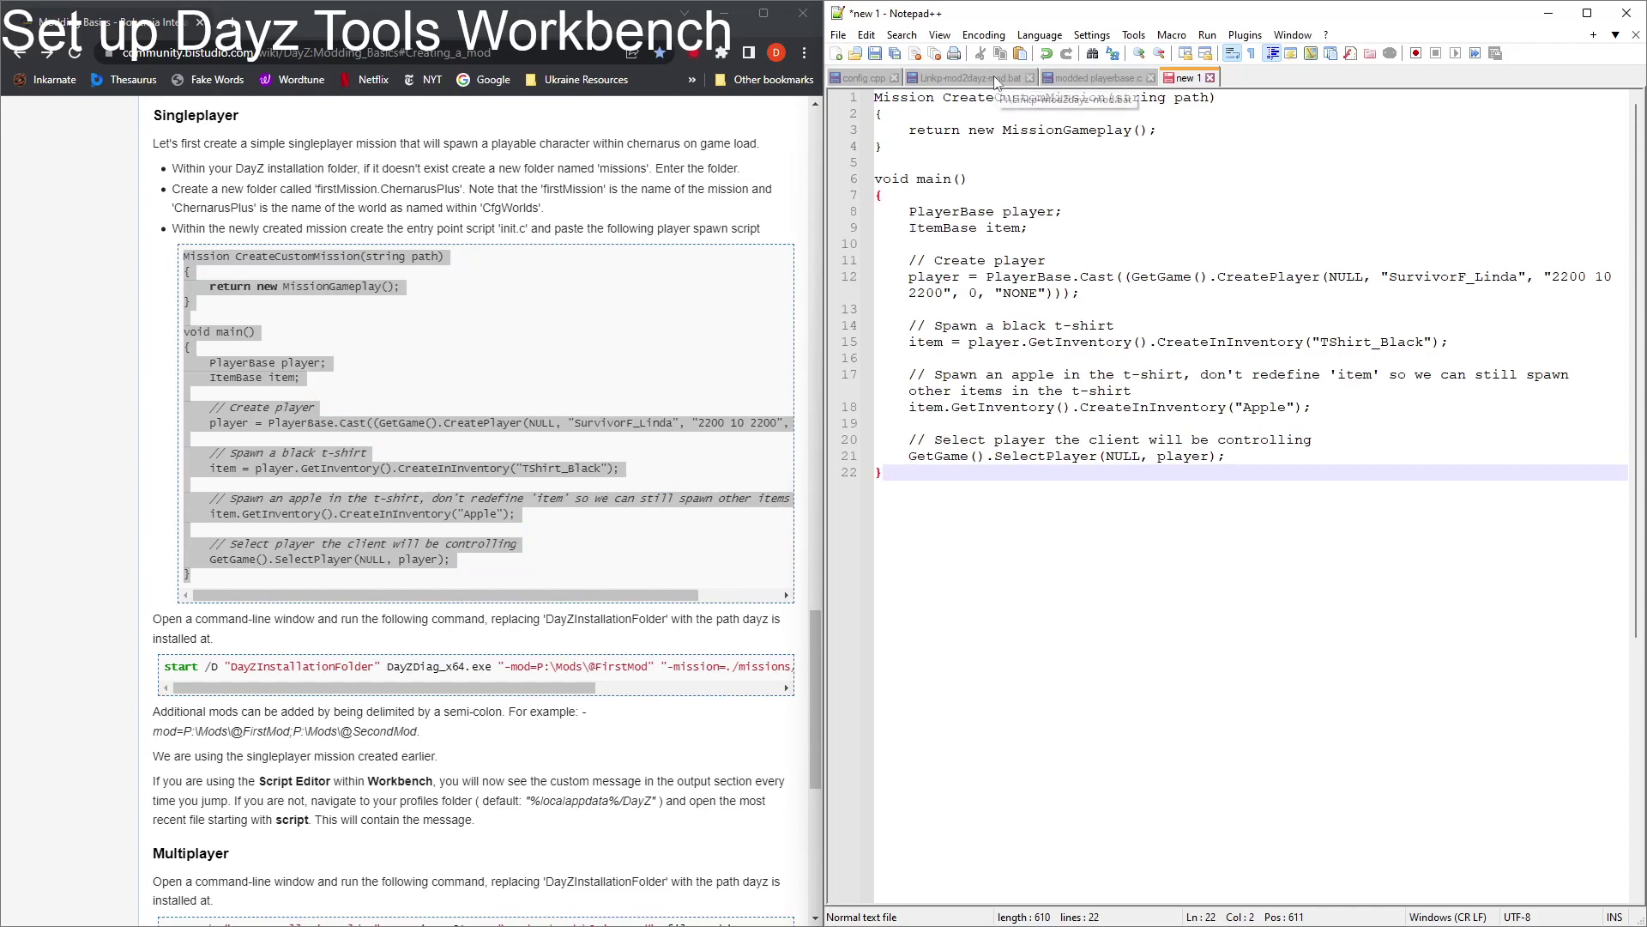
Step: Start saving the spawn script under a new name and browse to DayZ\missions\firstMission.ChernarusPlus in the Steam common folder
click(841, 36)
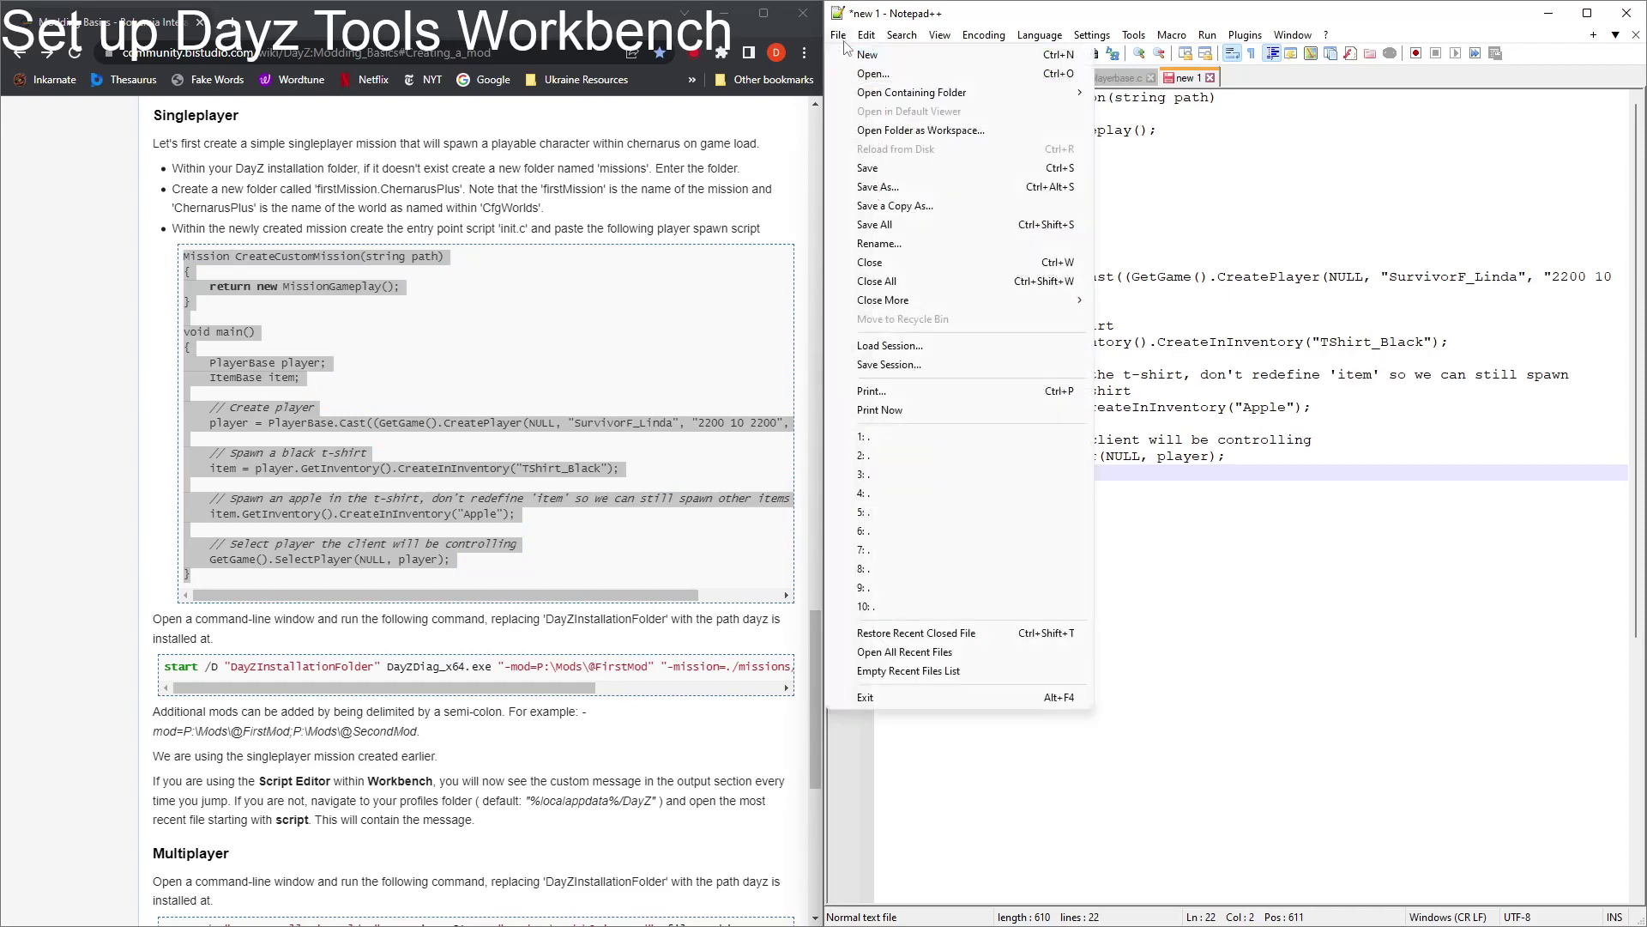
click(933, 187)
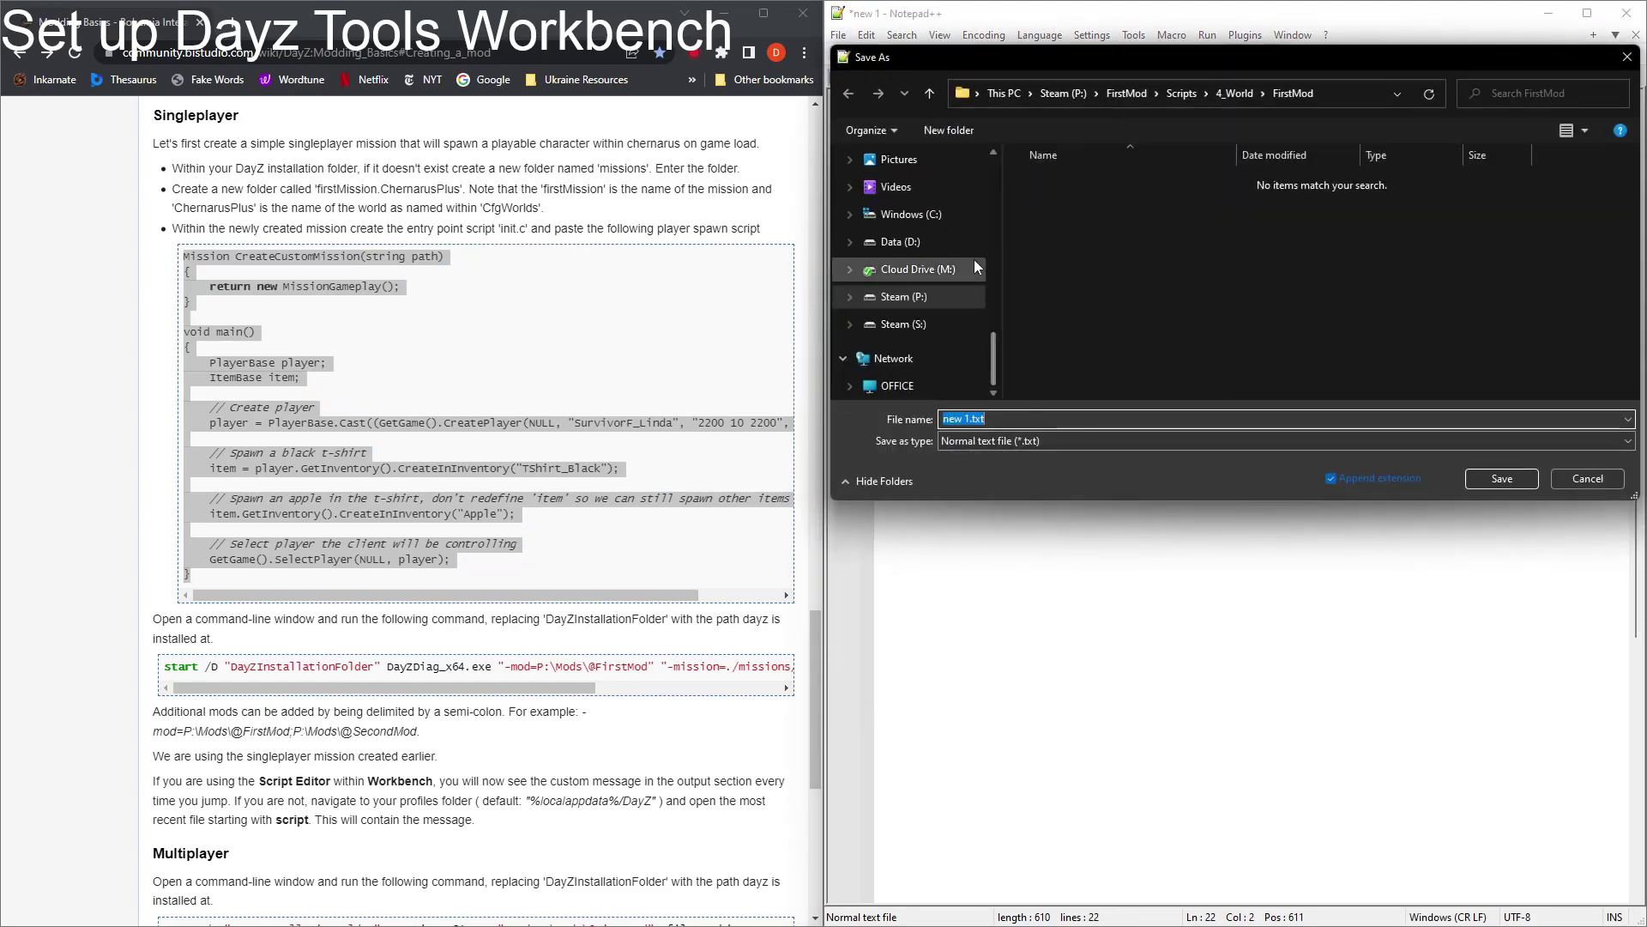
scroll(944, 261, up, 4)
scroll(944, 261, up, 5)
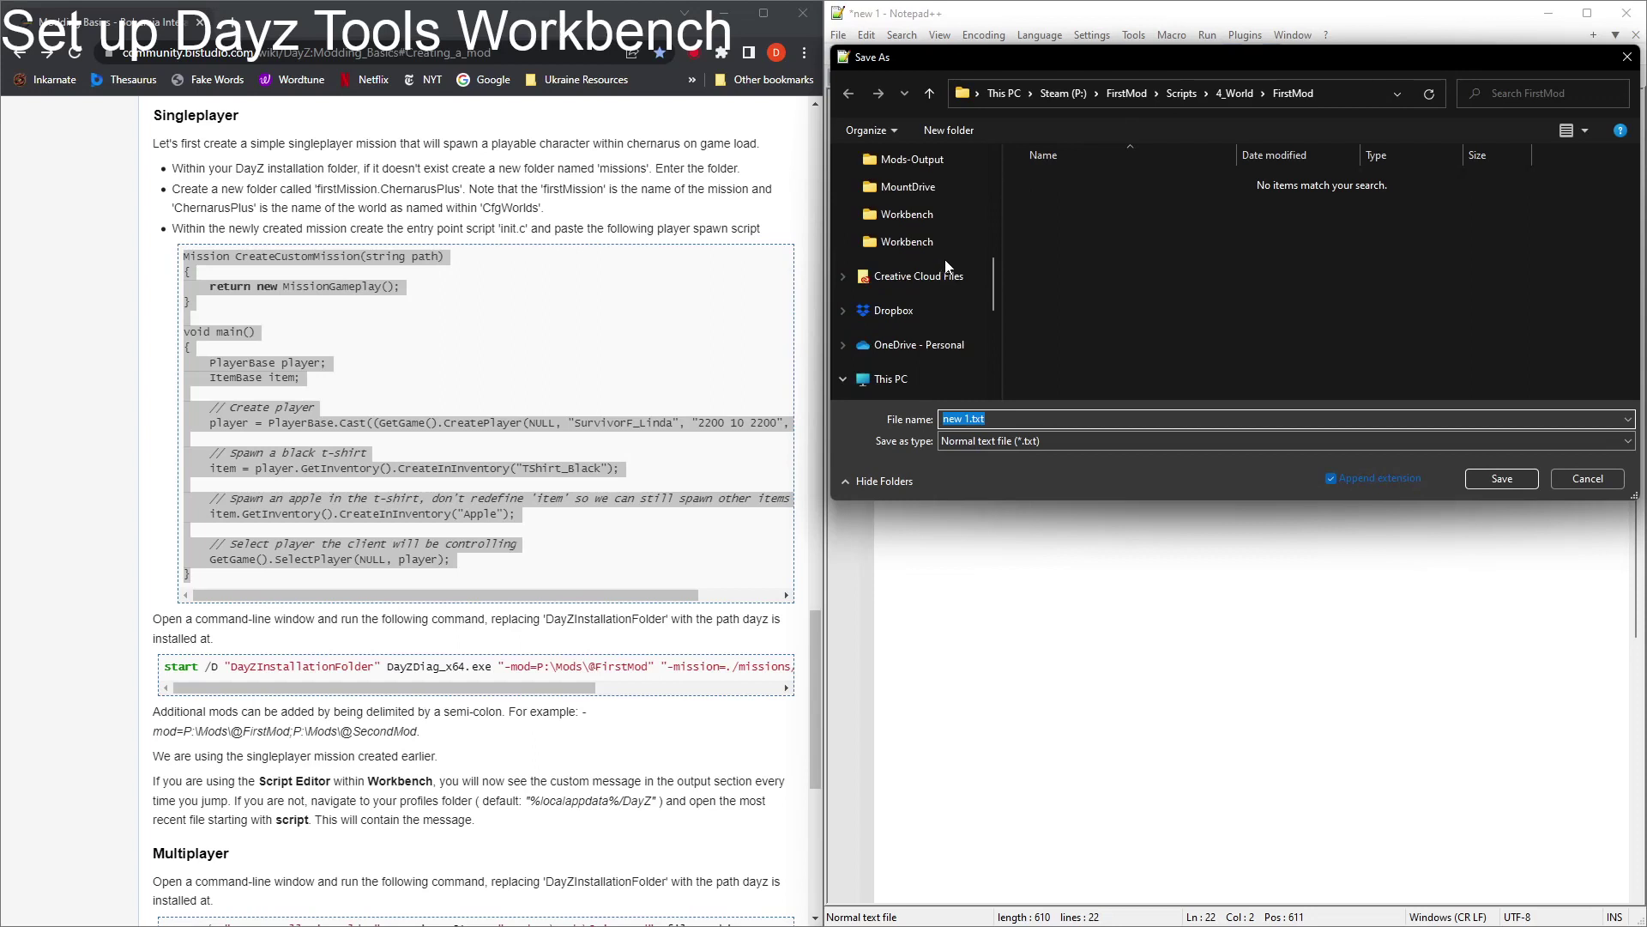
click(924, 294)
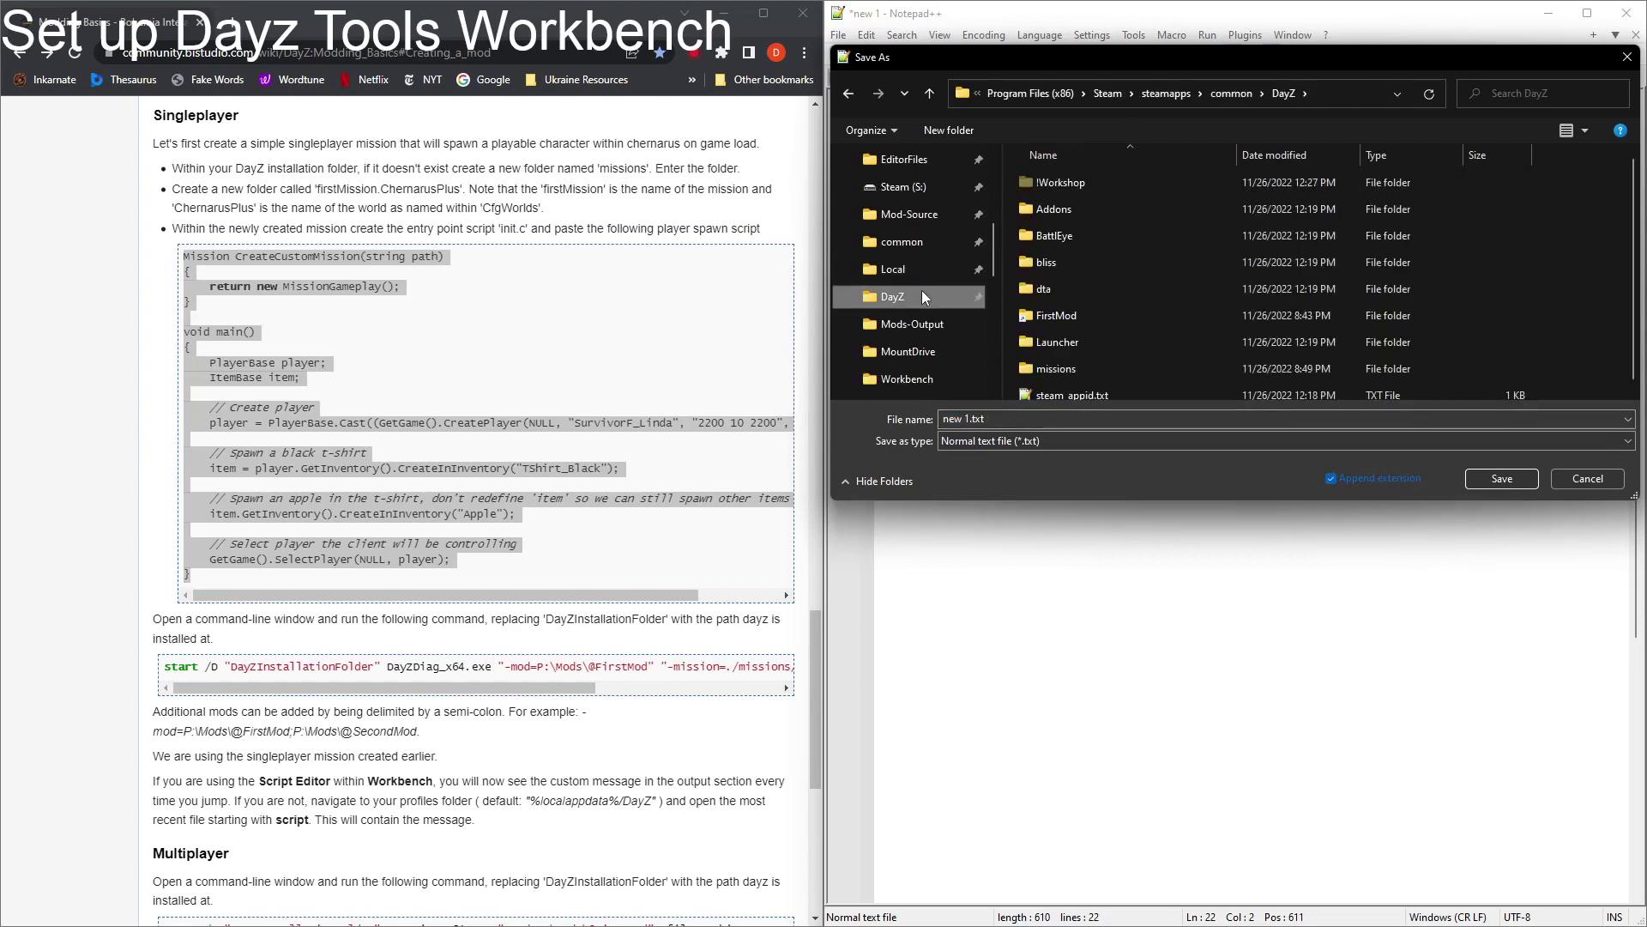
scroll(1106, 292, down, 1)
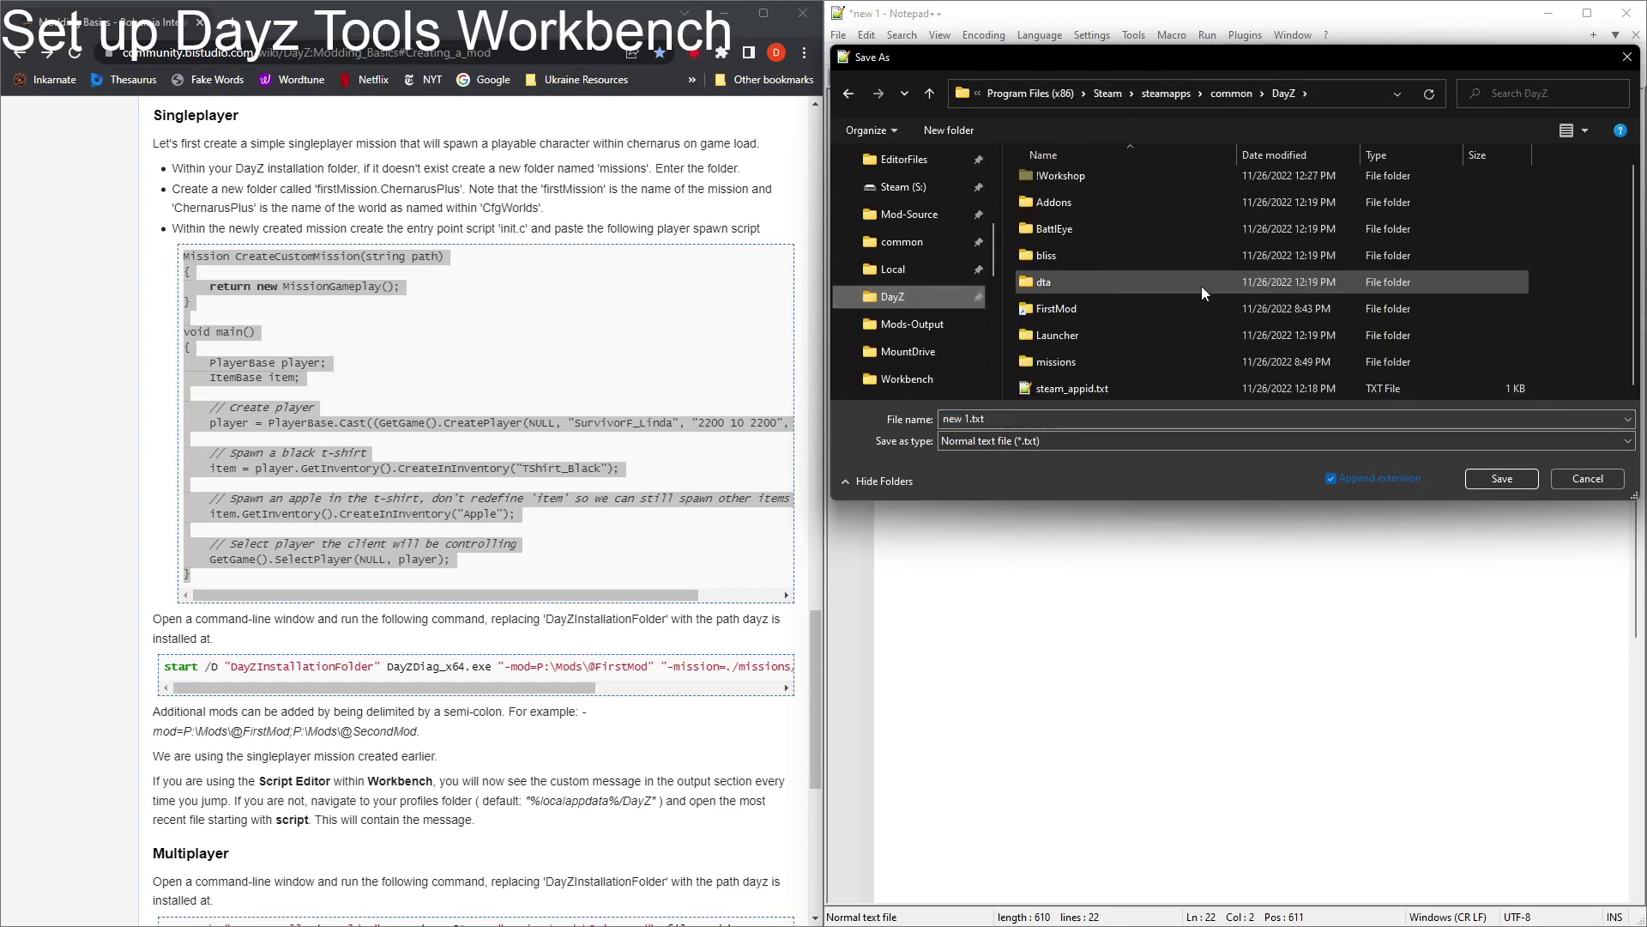
click(1120, 362)
double_click(1120, 361)
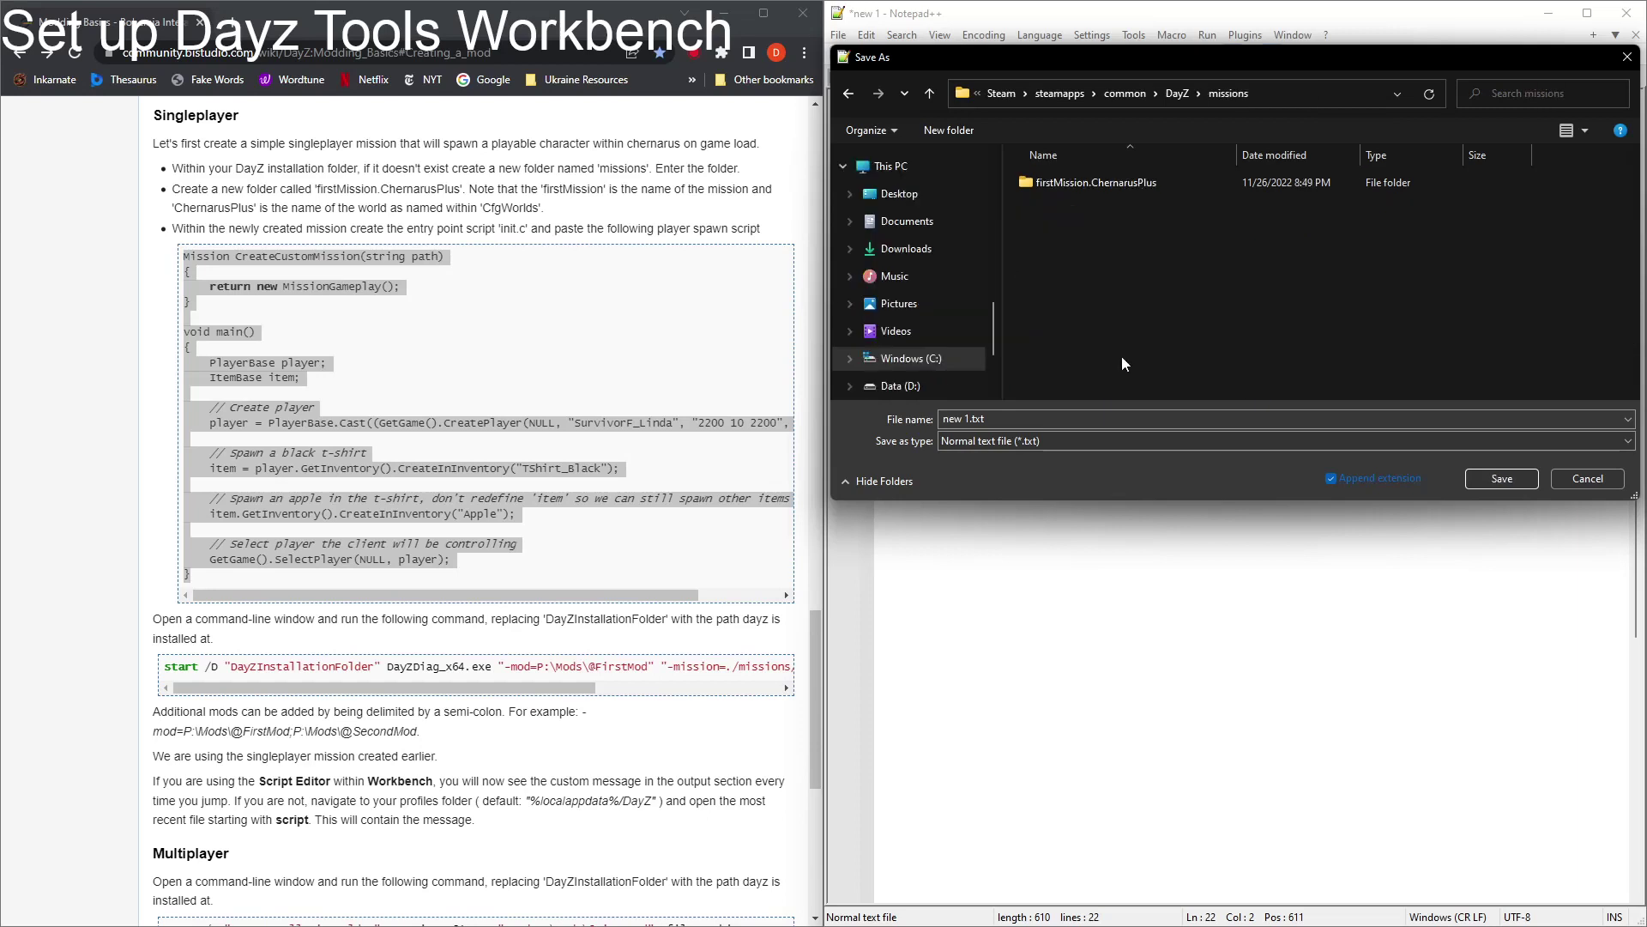
double_click(1154, 180)
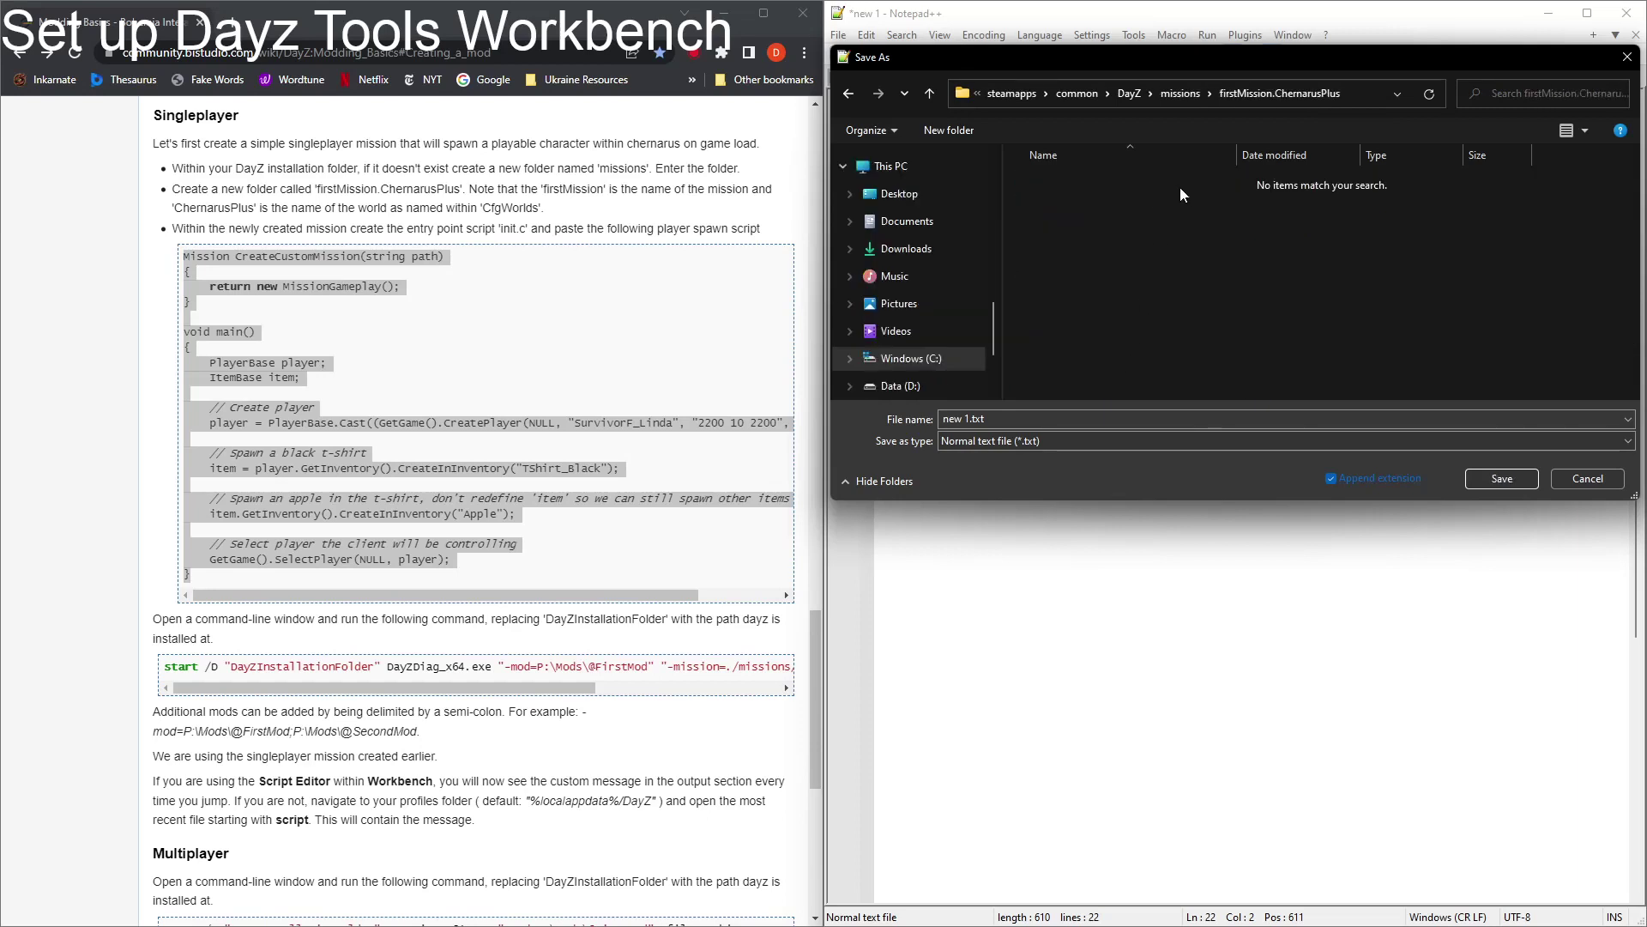
Step: Name the spawn script init.c, set its type to C source file, and save it
key(Tab)
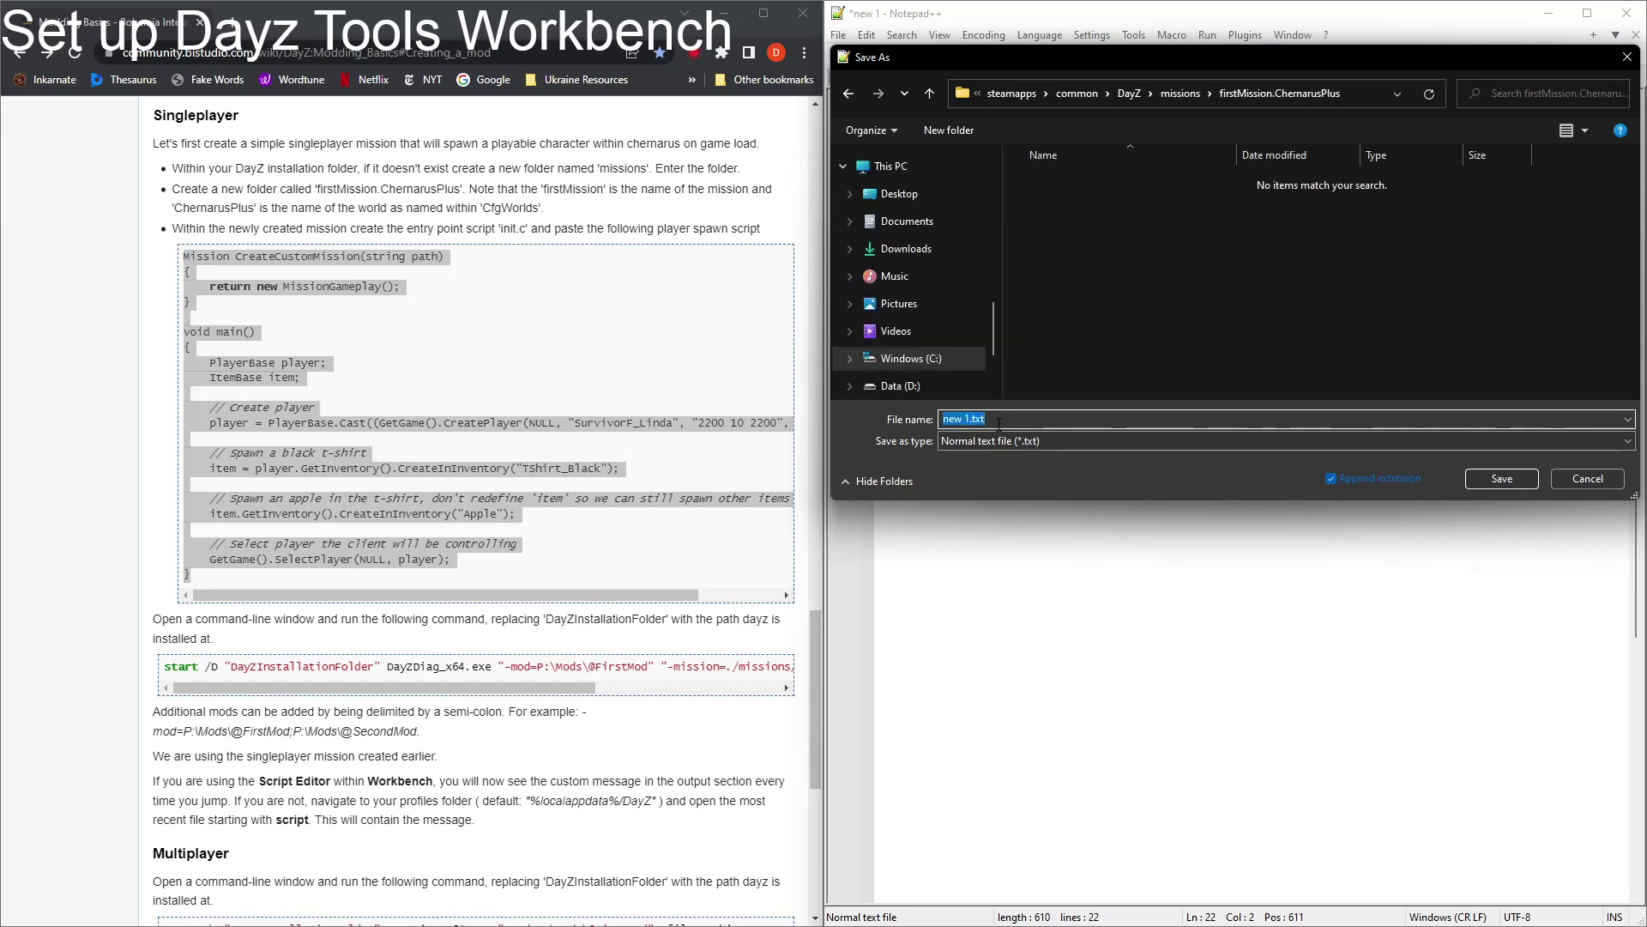
text(inic)
text(t.)
click(1022, 438)
key(c)
key(c)
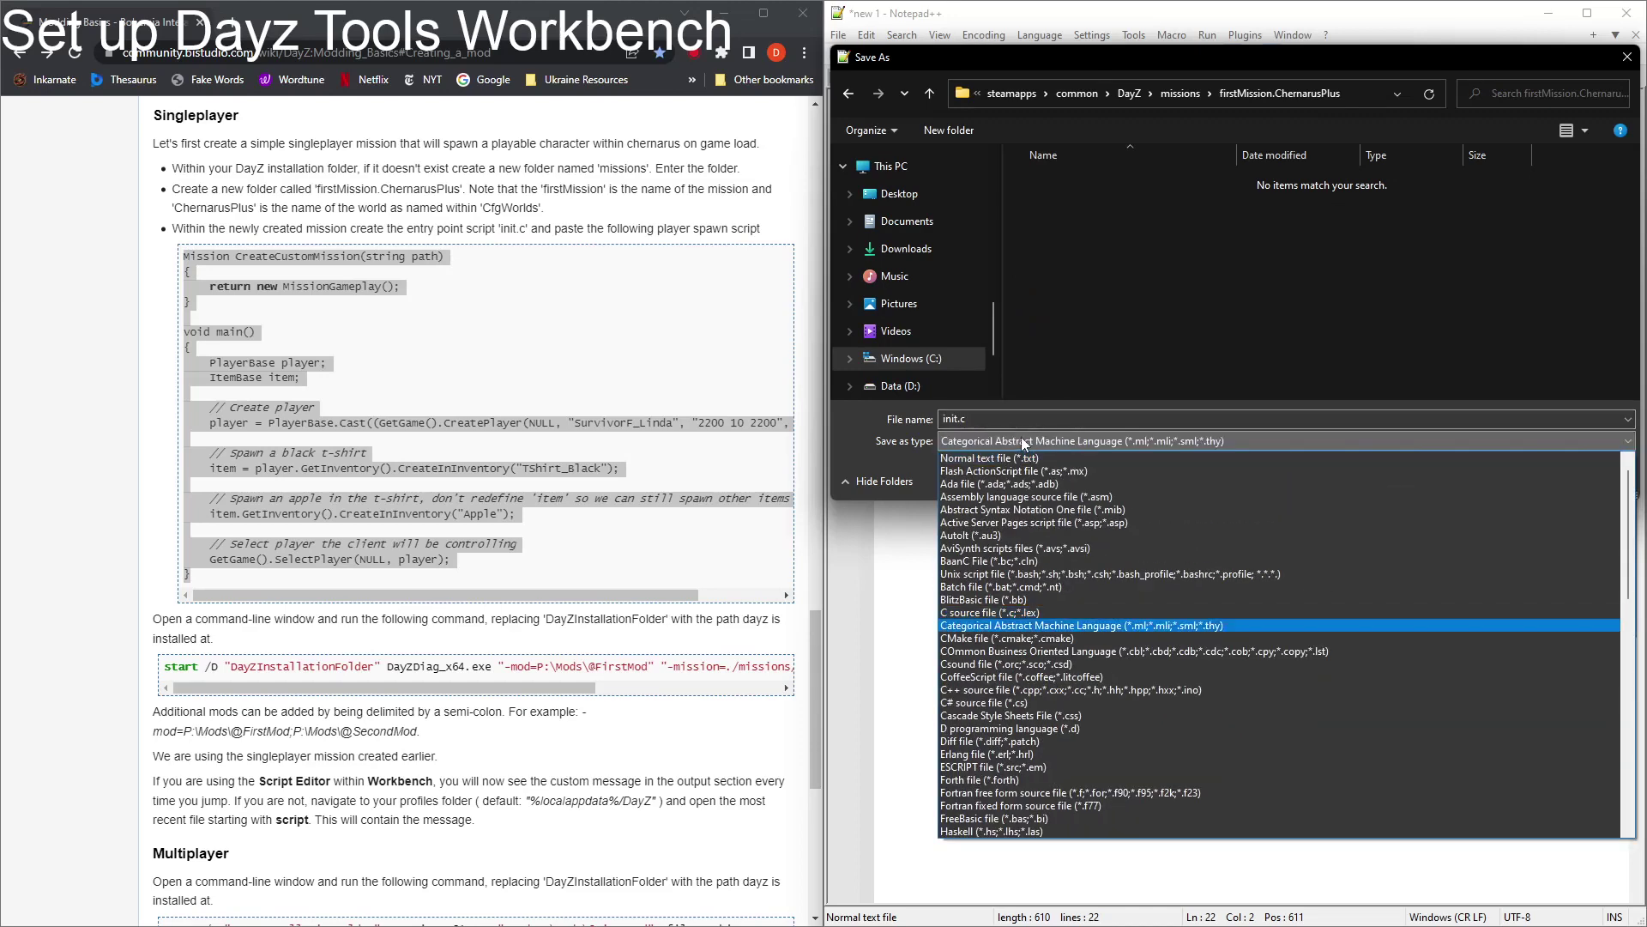
key(c)
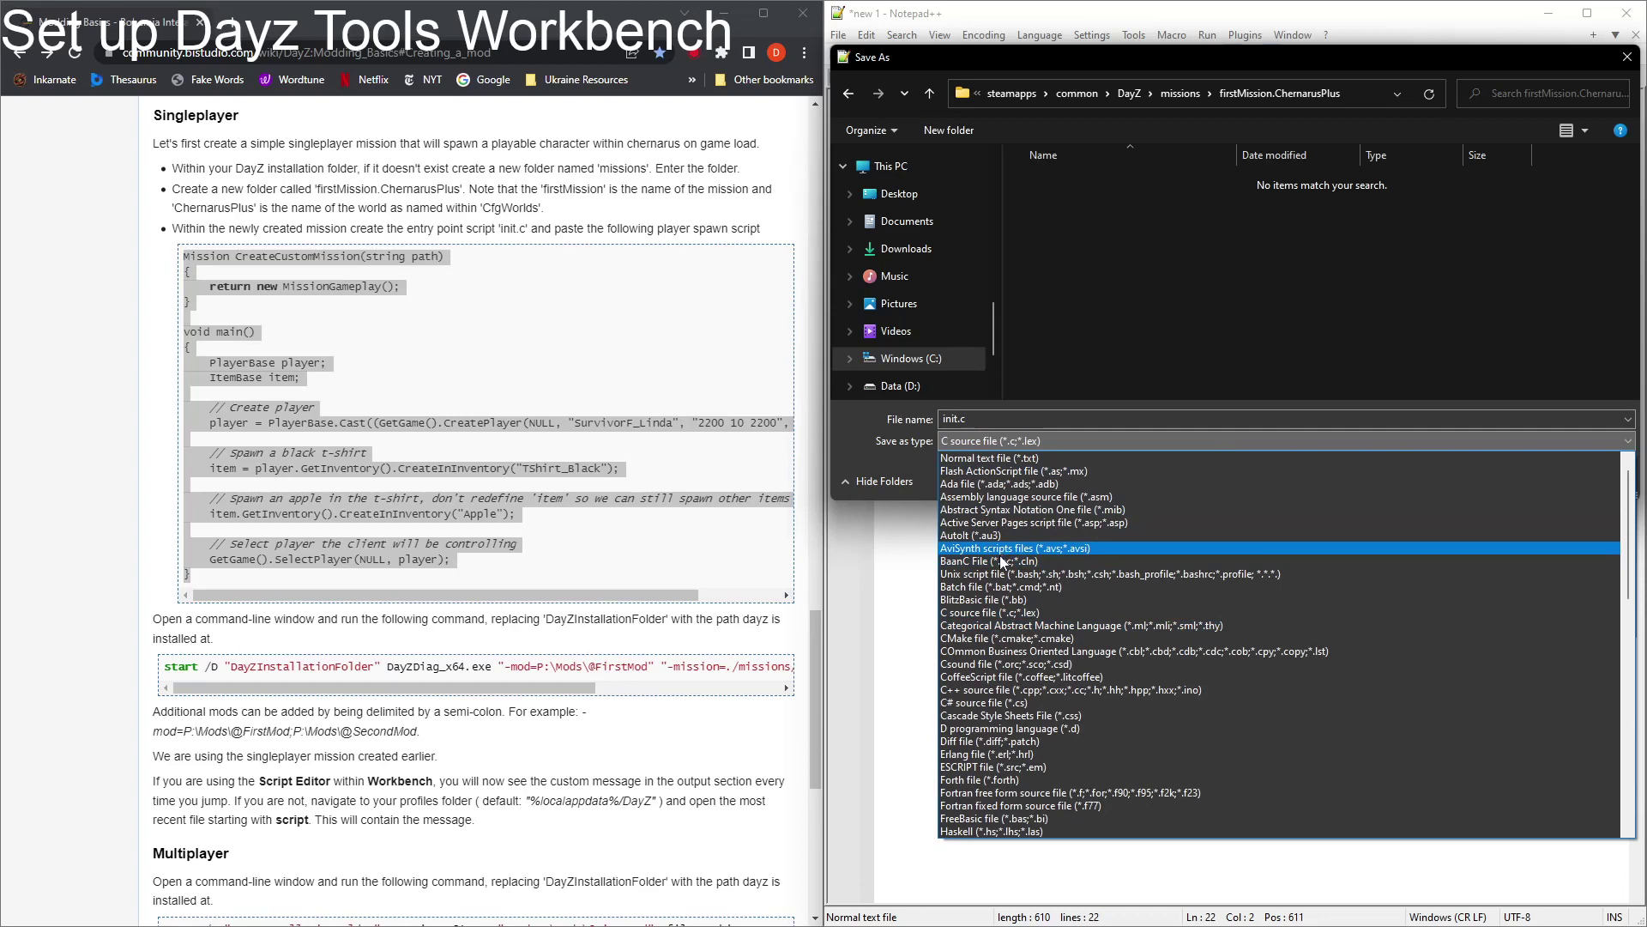
click(1002, 611)
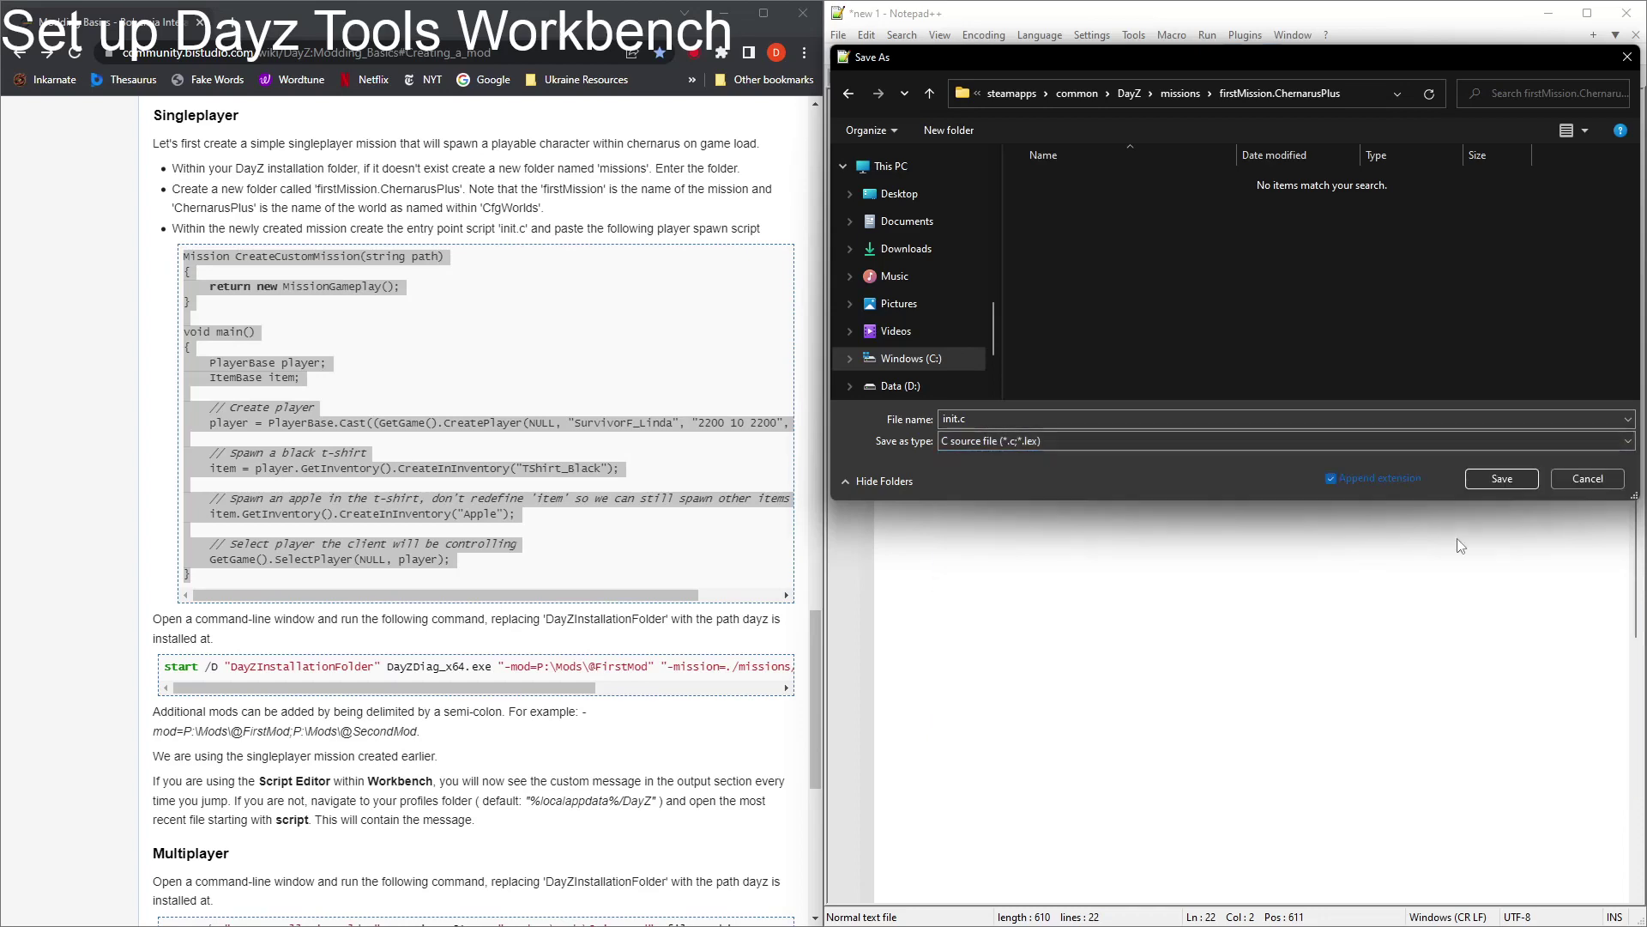
click(1501, 478)
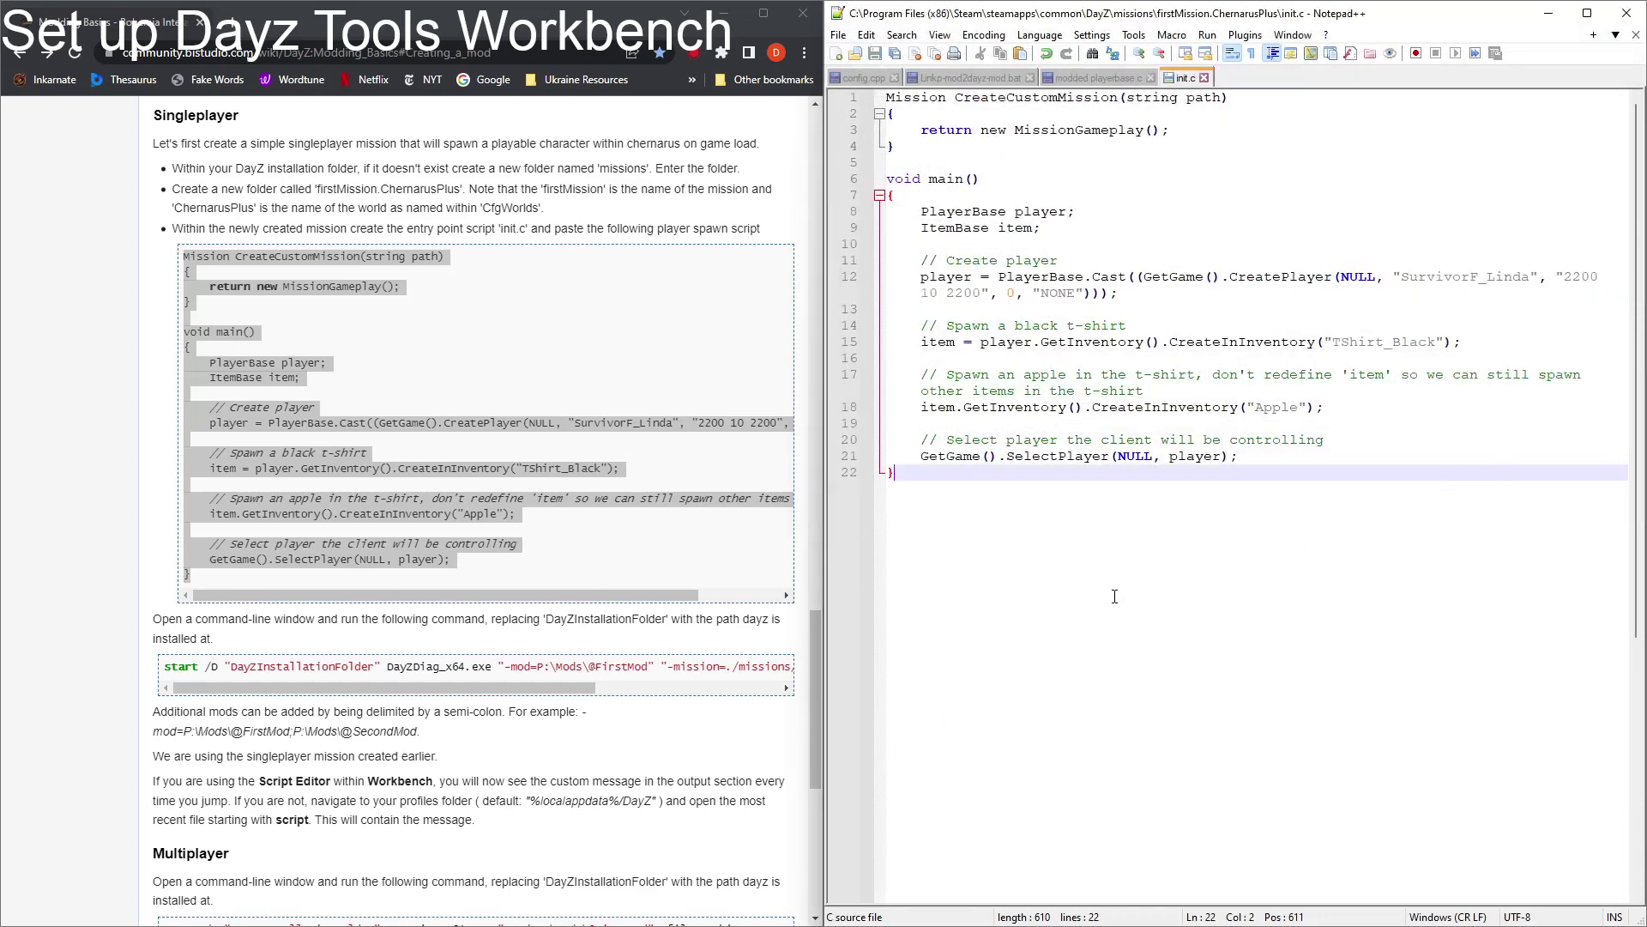
Step: Copy the wiki's singleplayer start command for DayZDiag_x64.exe with file patching, paste it into a new Notepad++ document, and maximize the editor
click(623, 635)
scroll(624, 635, down, 5)
click(949, 298)
key(ctrl+n)
text(f)
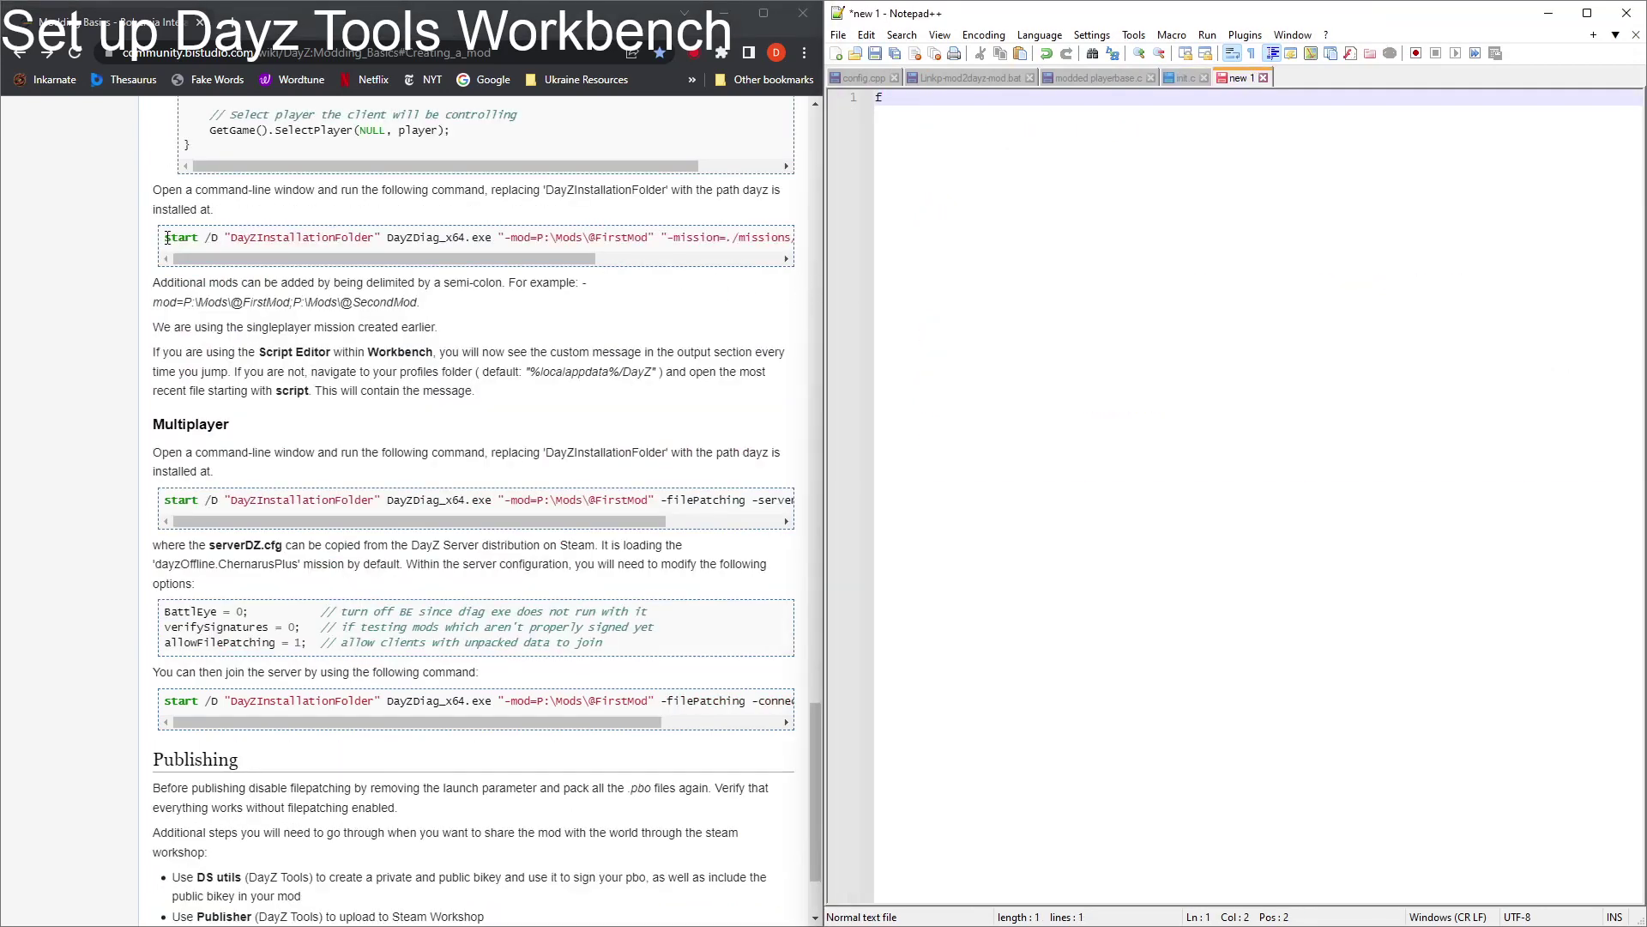
drag(166, 237, 799, 250)
key(ctrl+c)
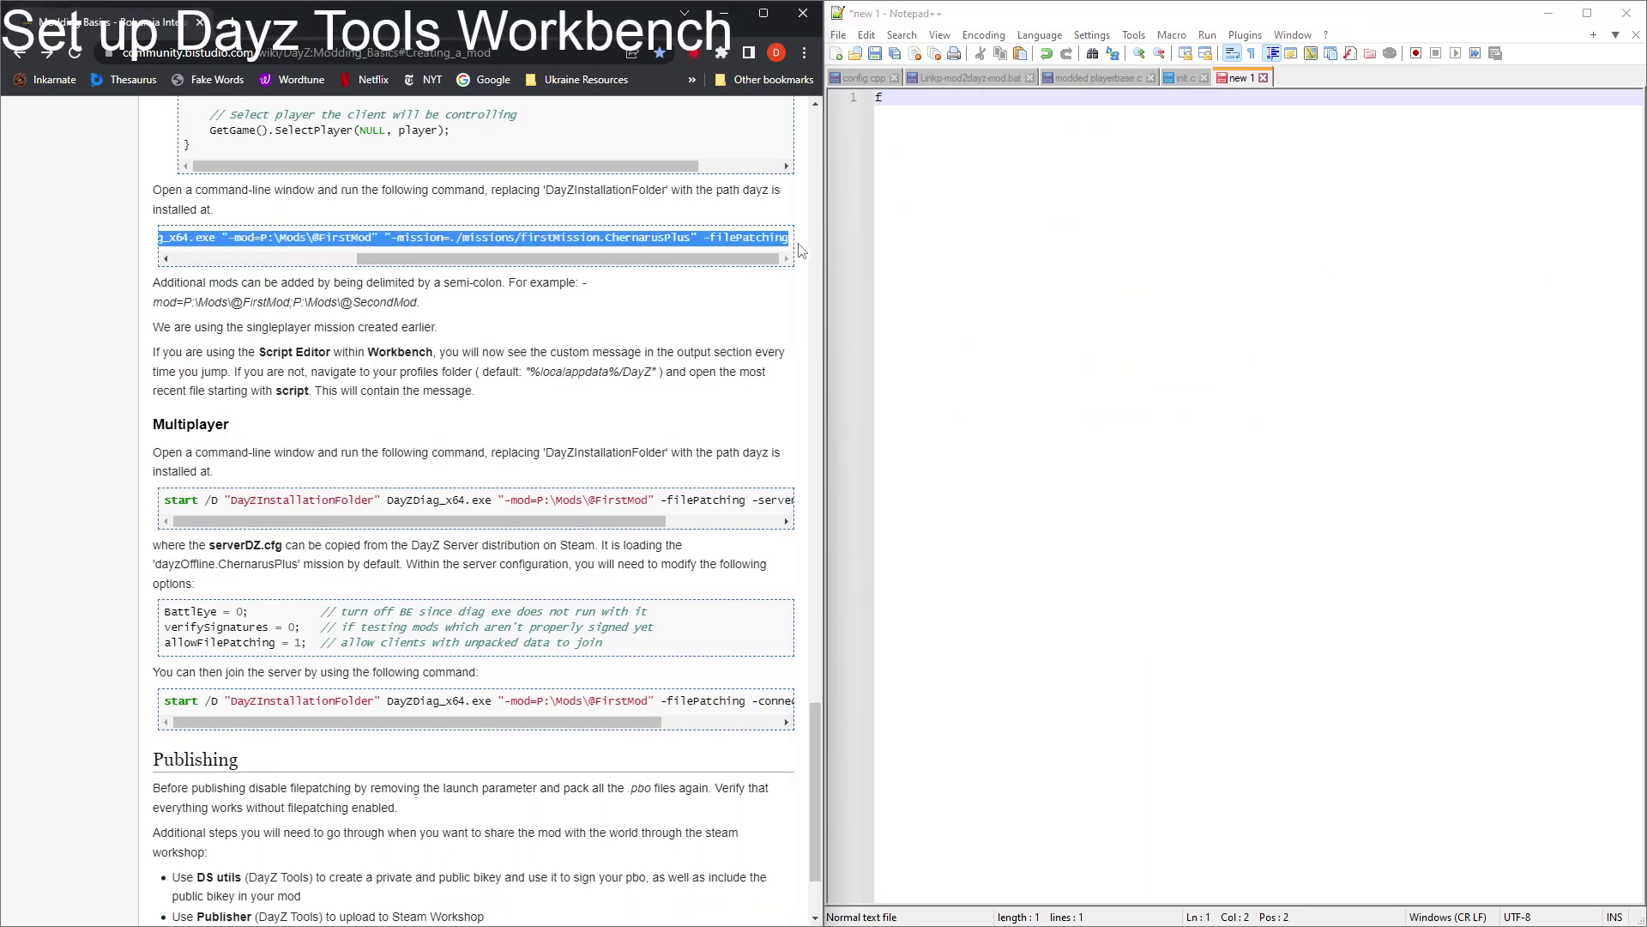
click(1021, 148)
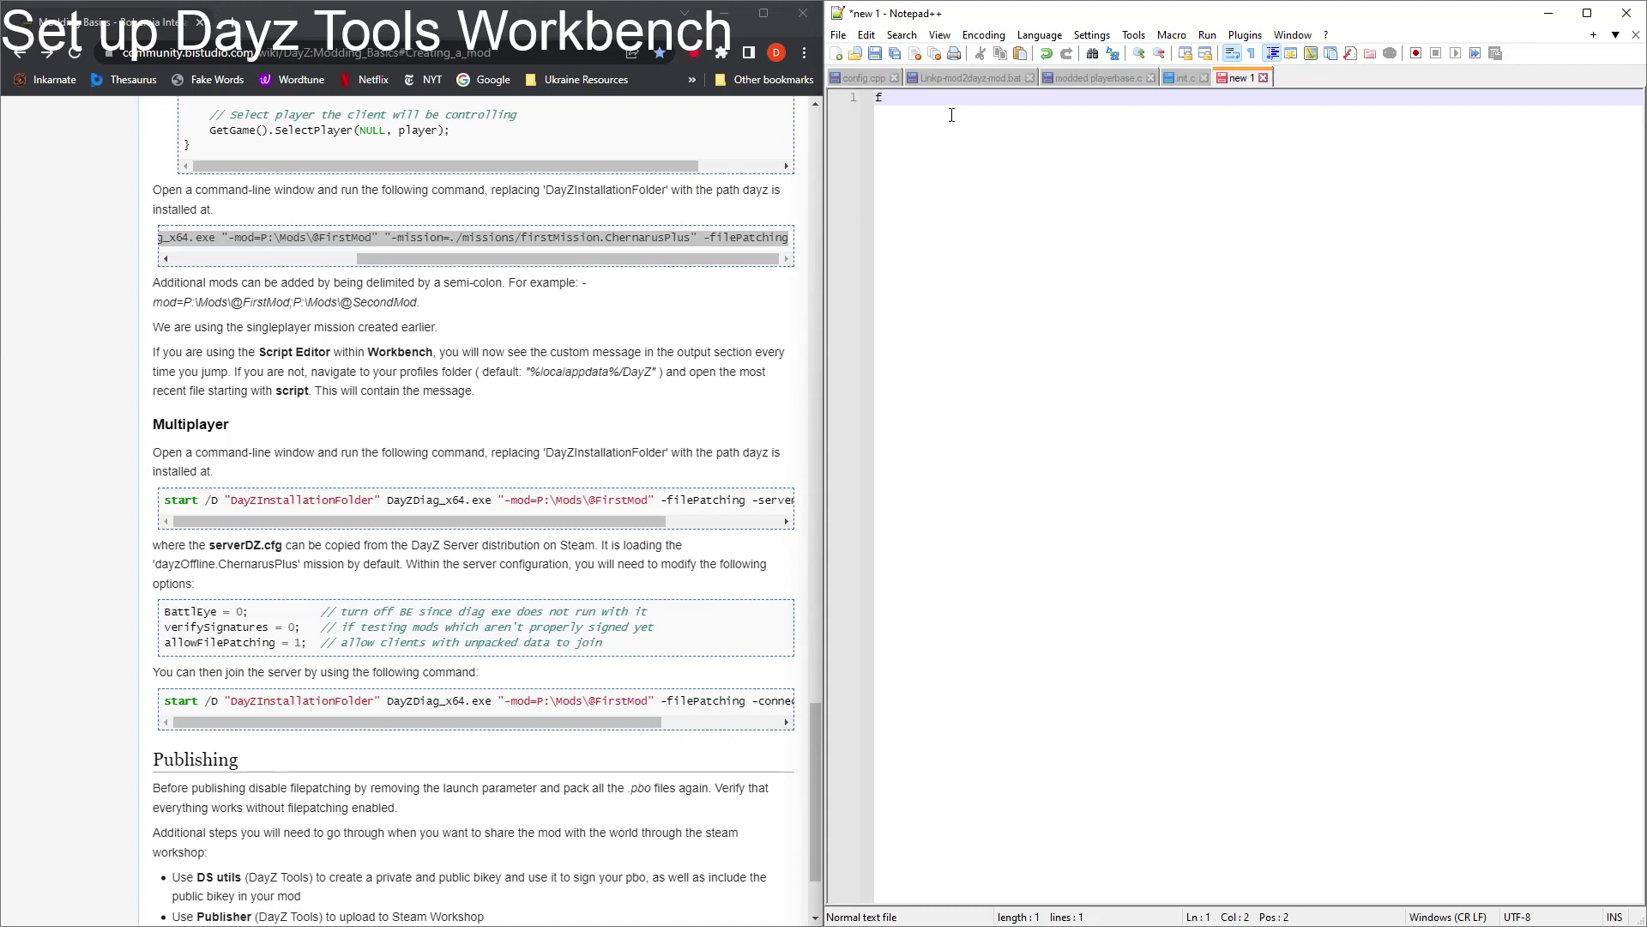
key(BackSpace)
key(ctrl+v)
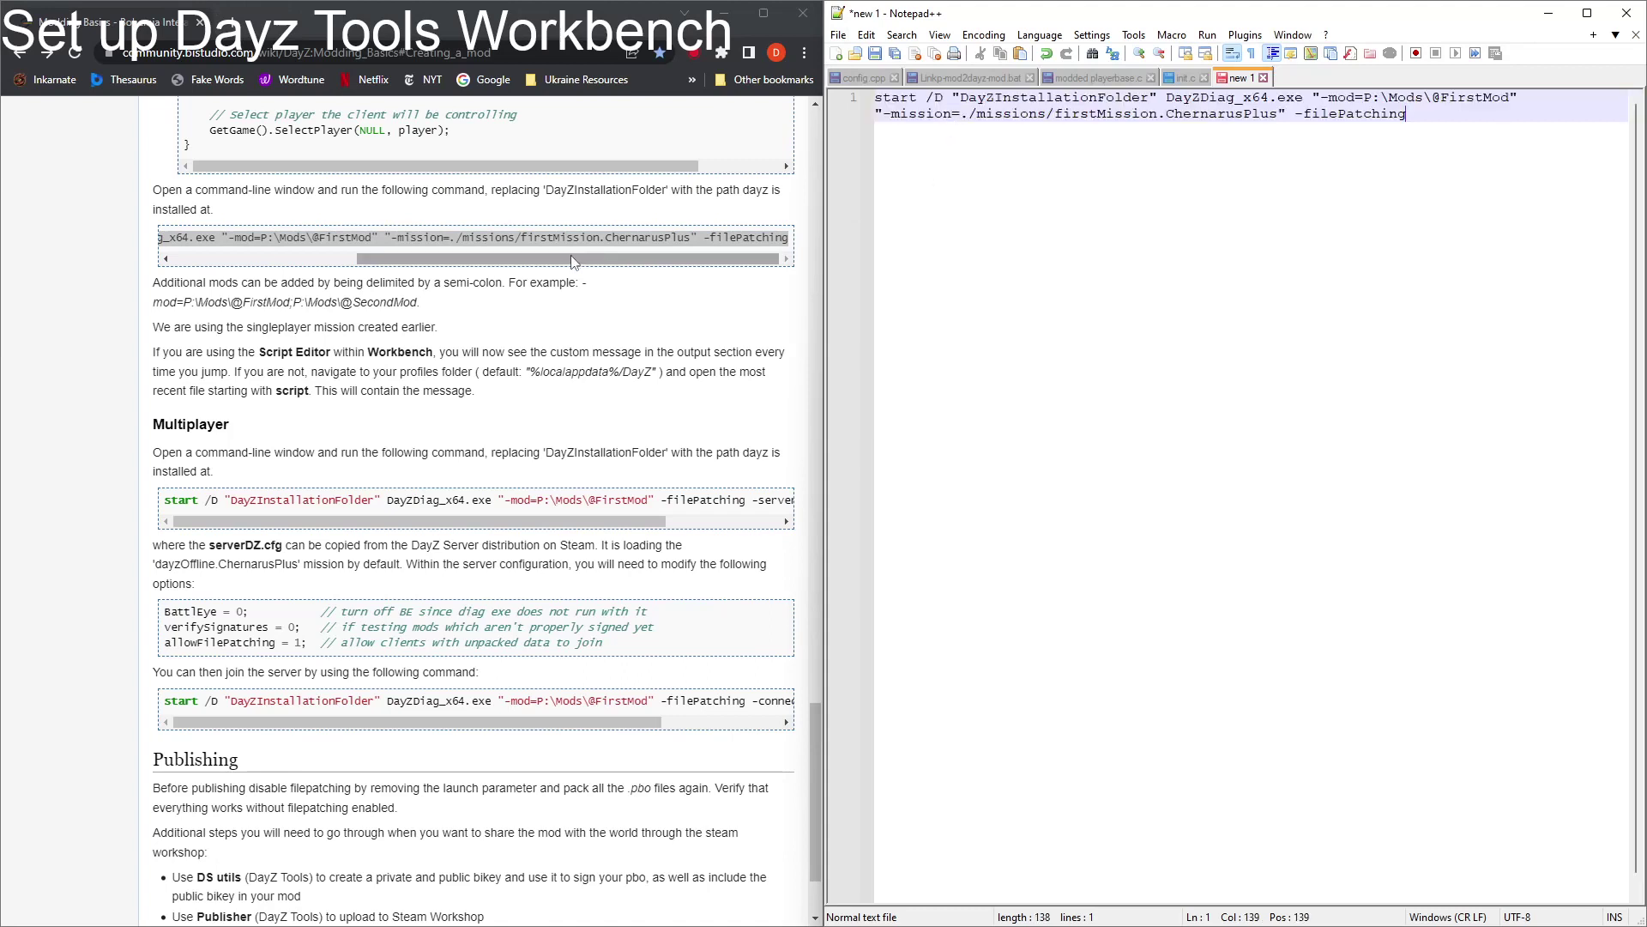
click(1587, 13)
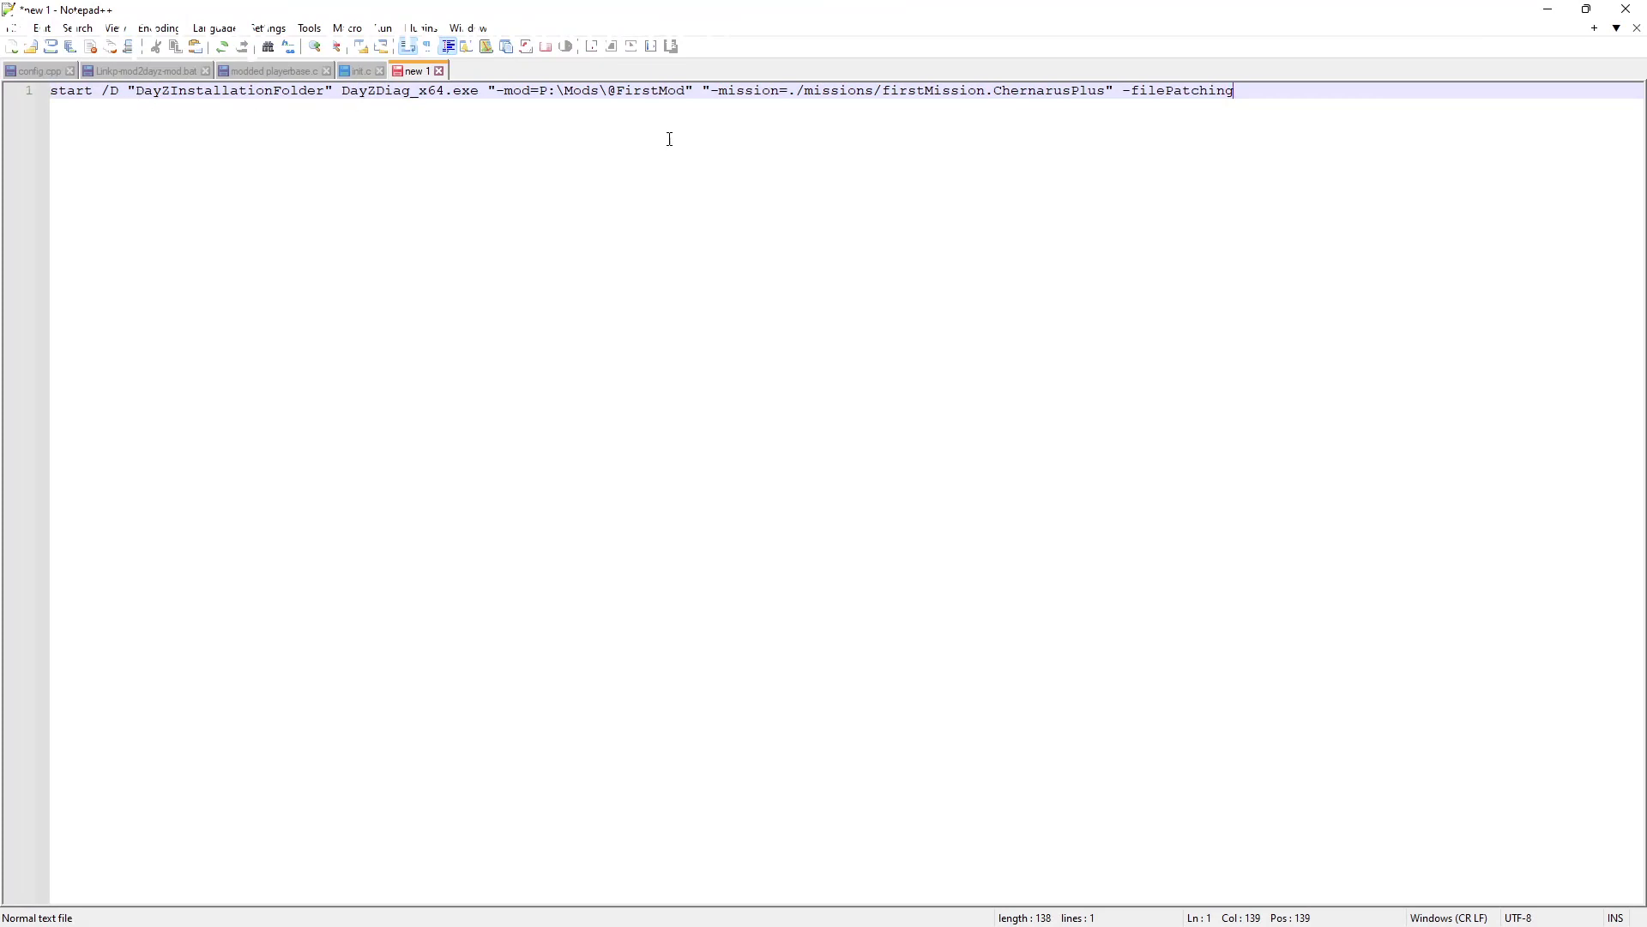
Step: Switch to File Explorer, go up to the DayZ installation folder, and copy its full path
key(alt+Tab)
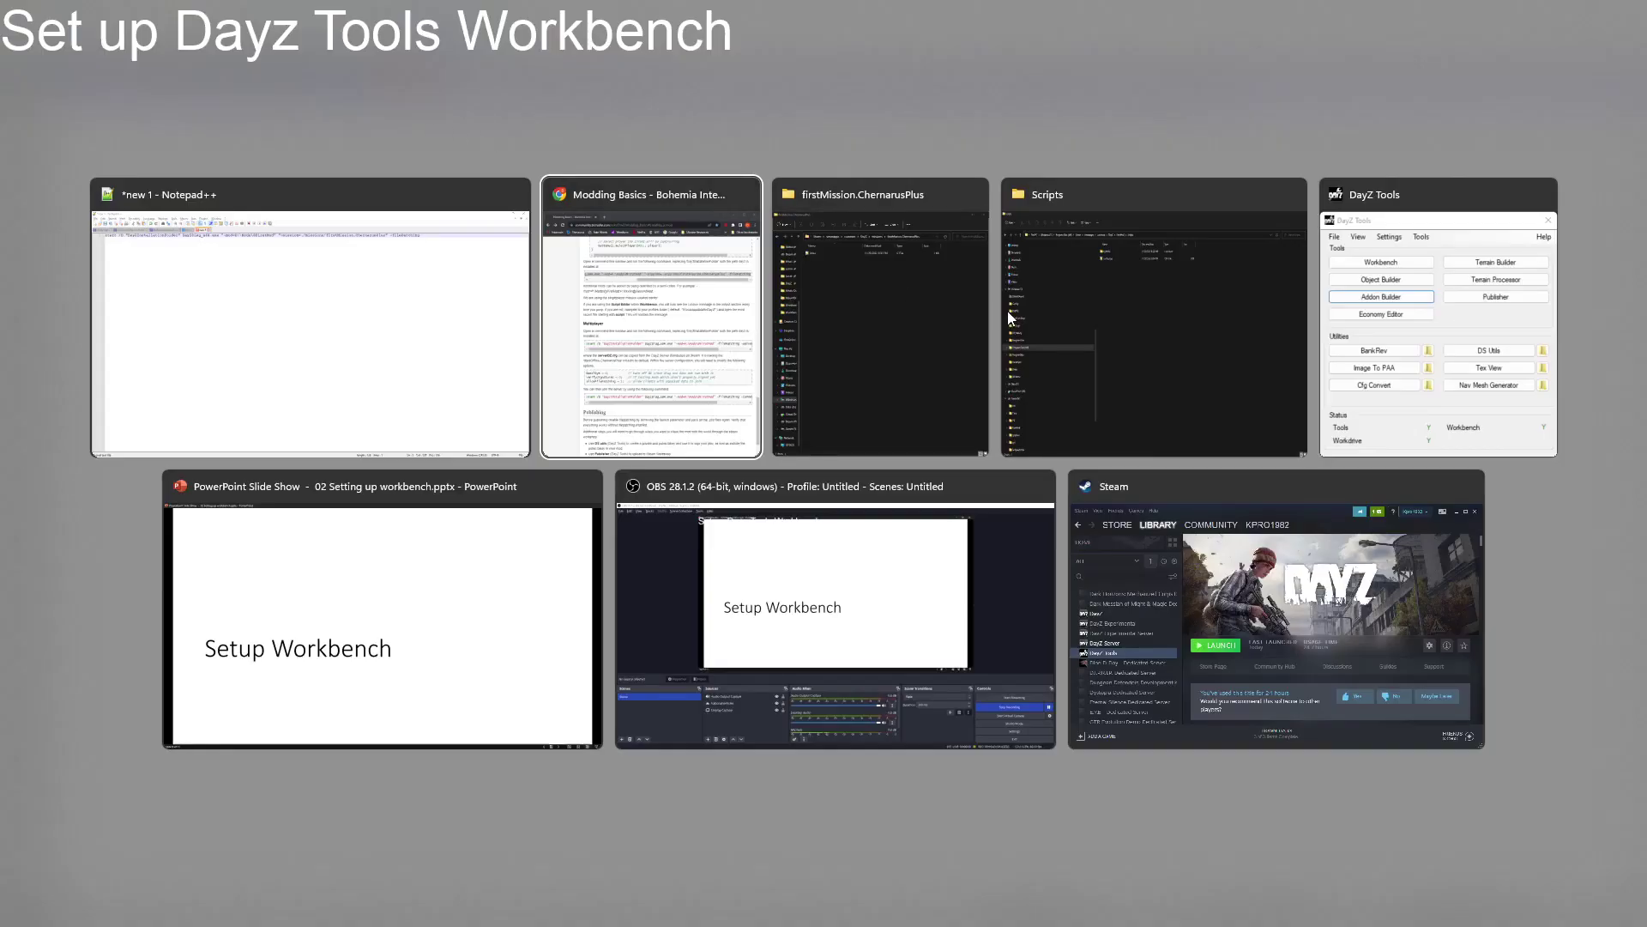
click(1130, 223)
key(alt+Tab)
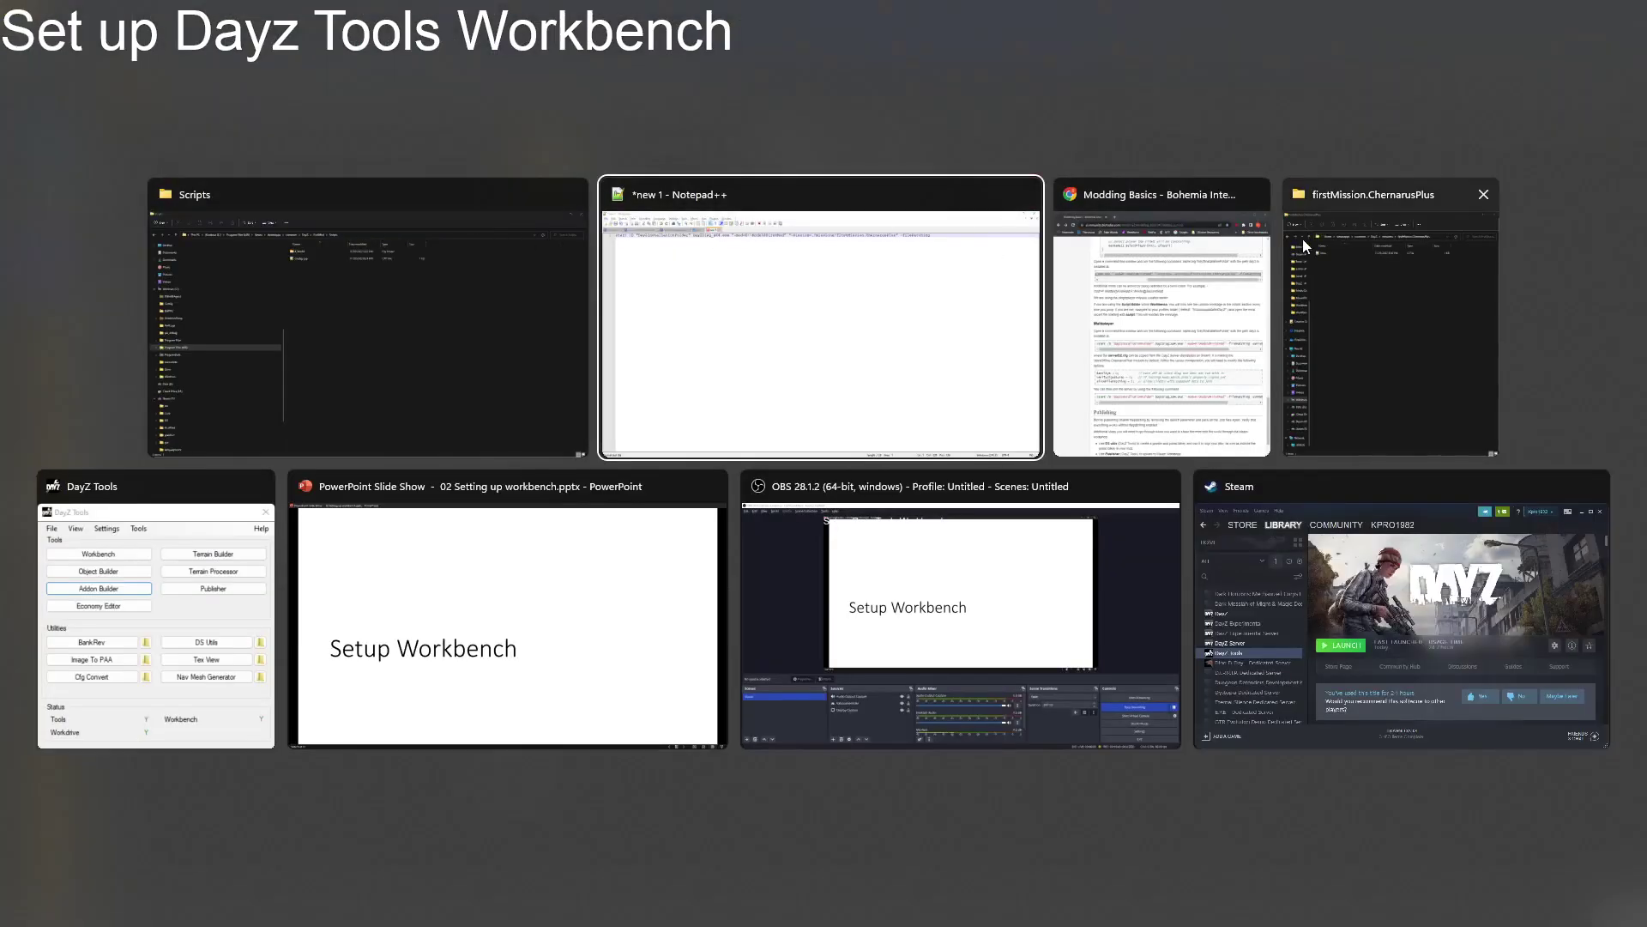
click(1352, 208)
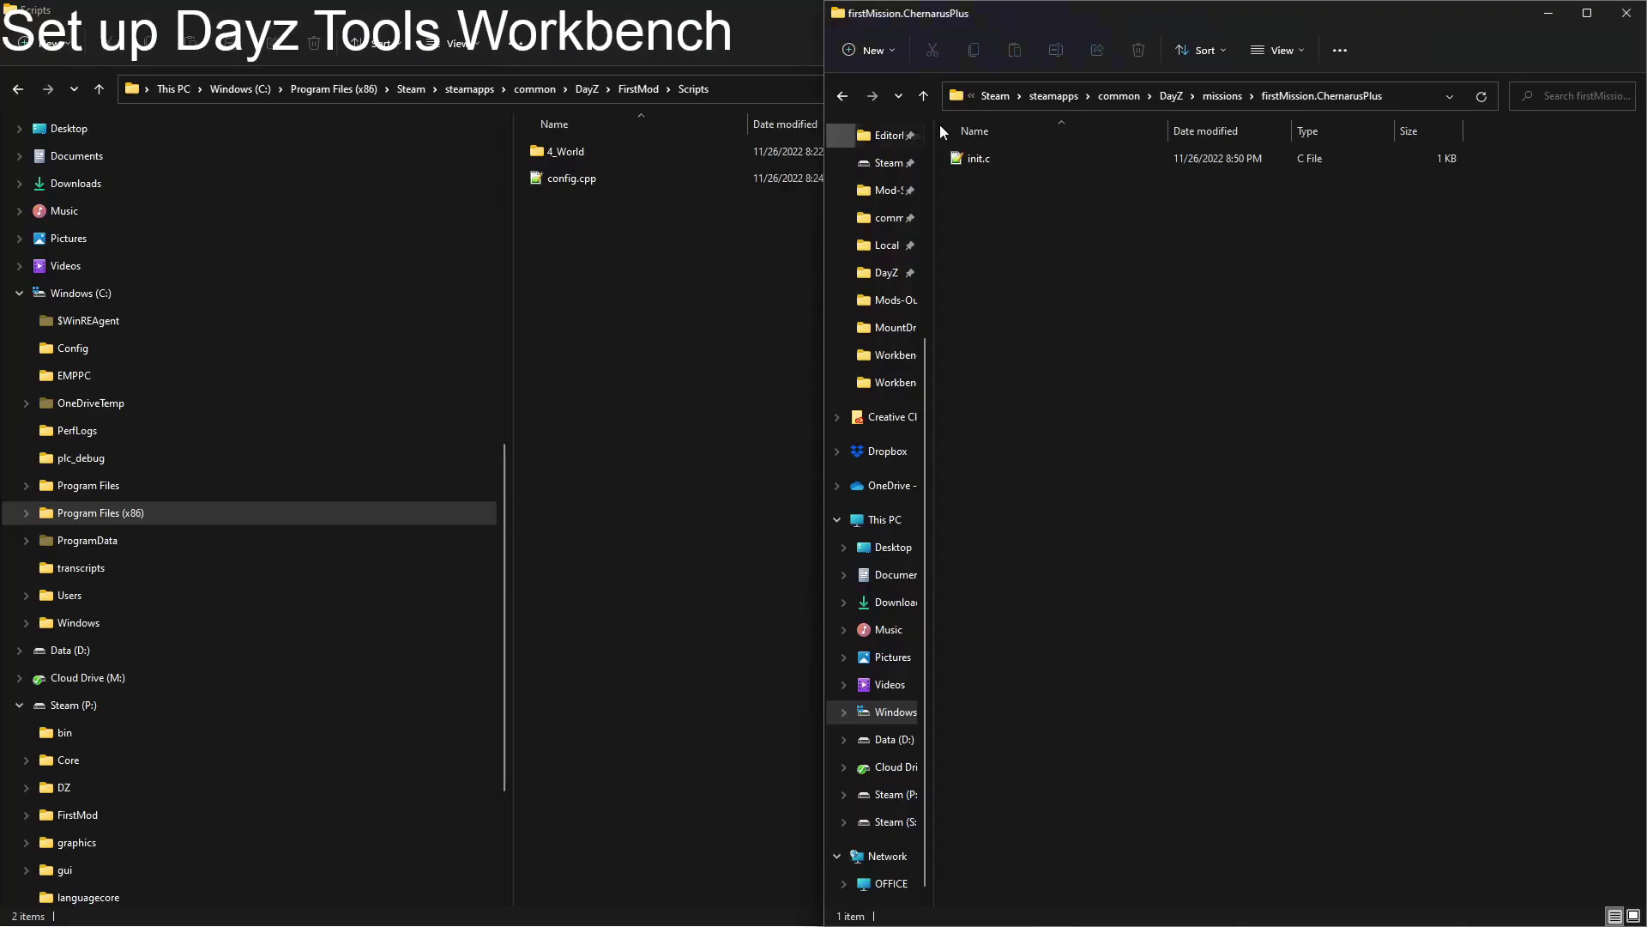
click(1177, 97)
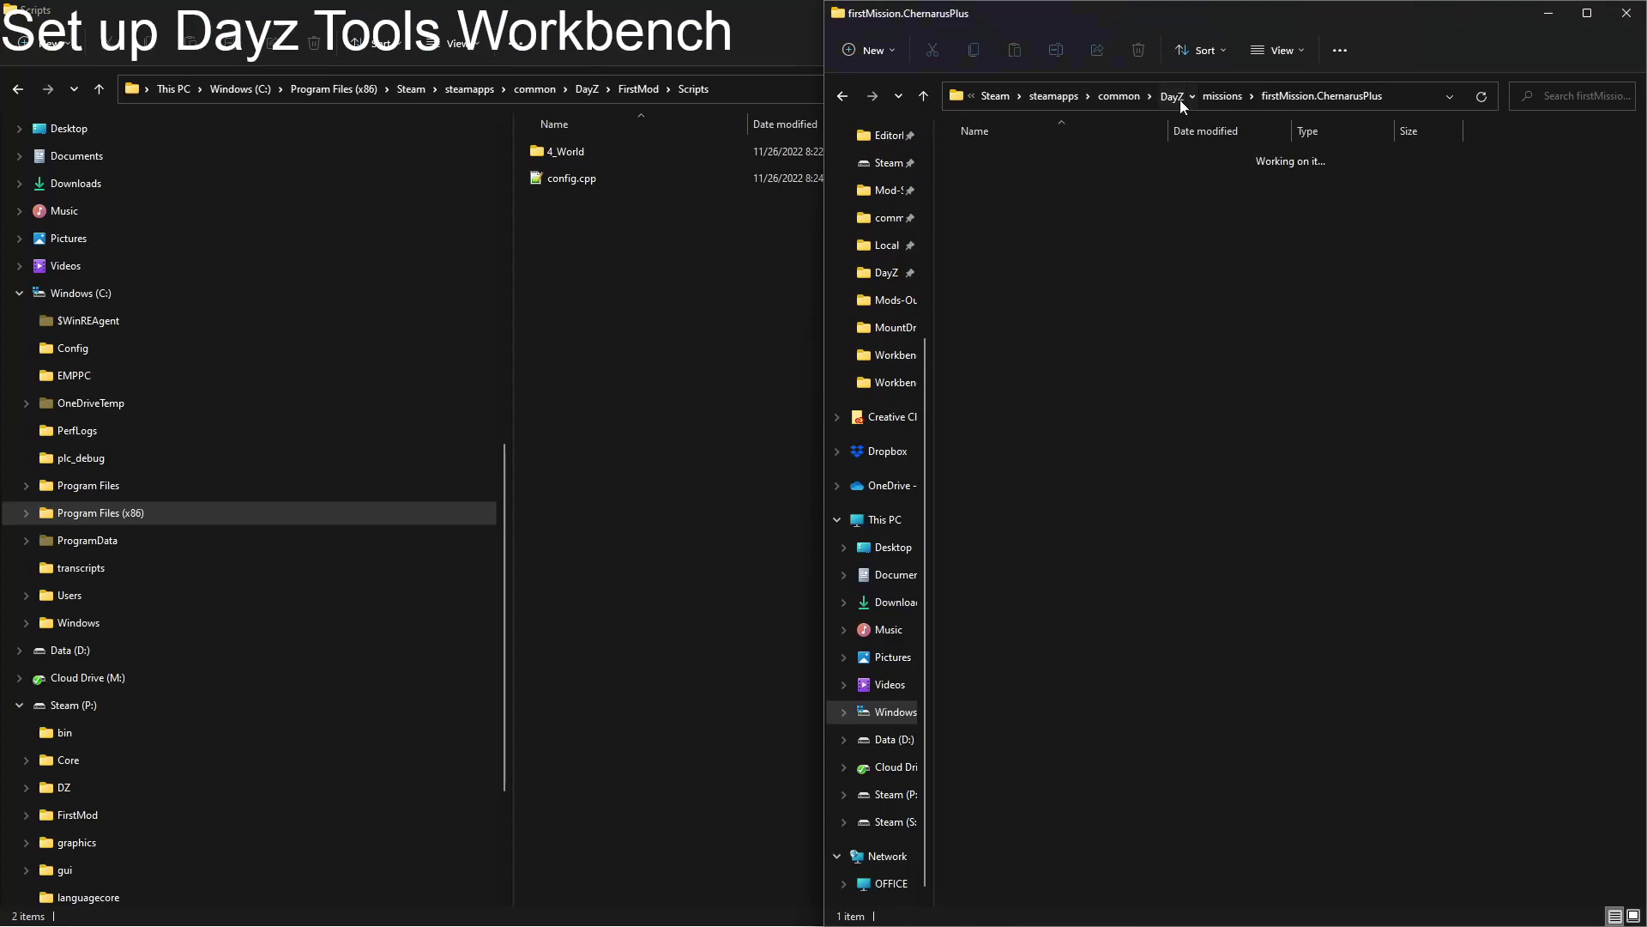
click(1399, 96)
key(ctrl+c)
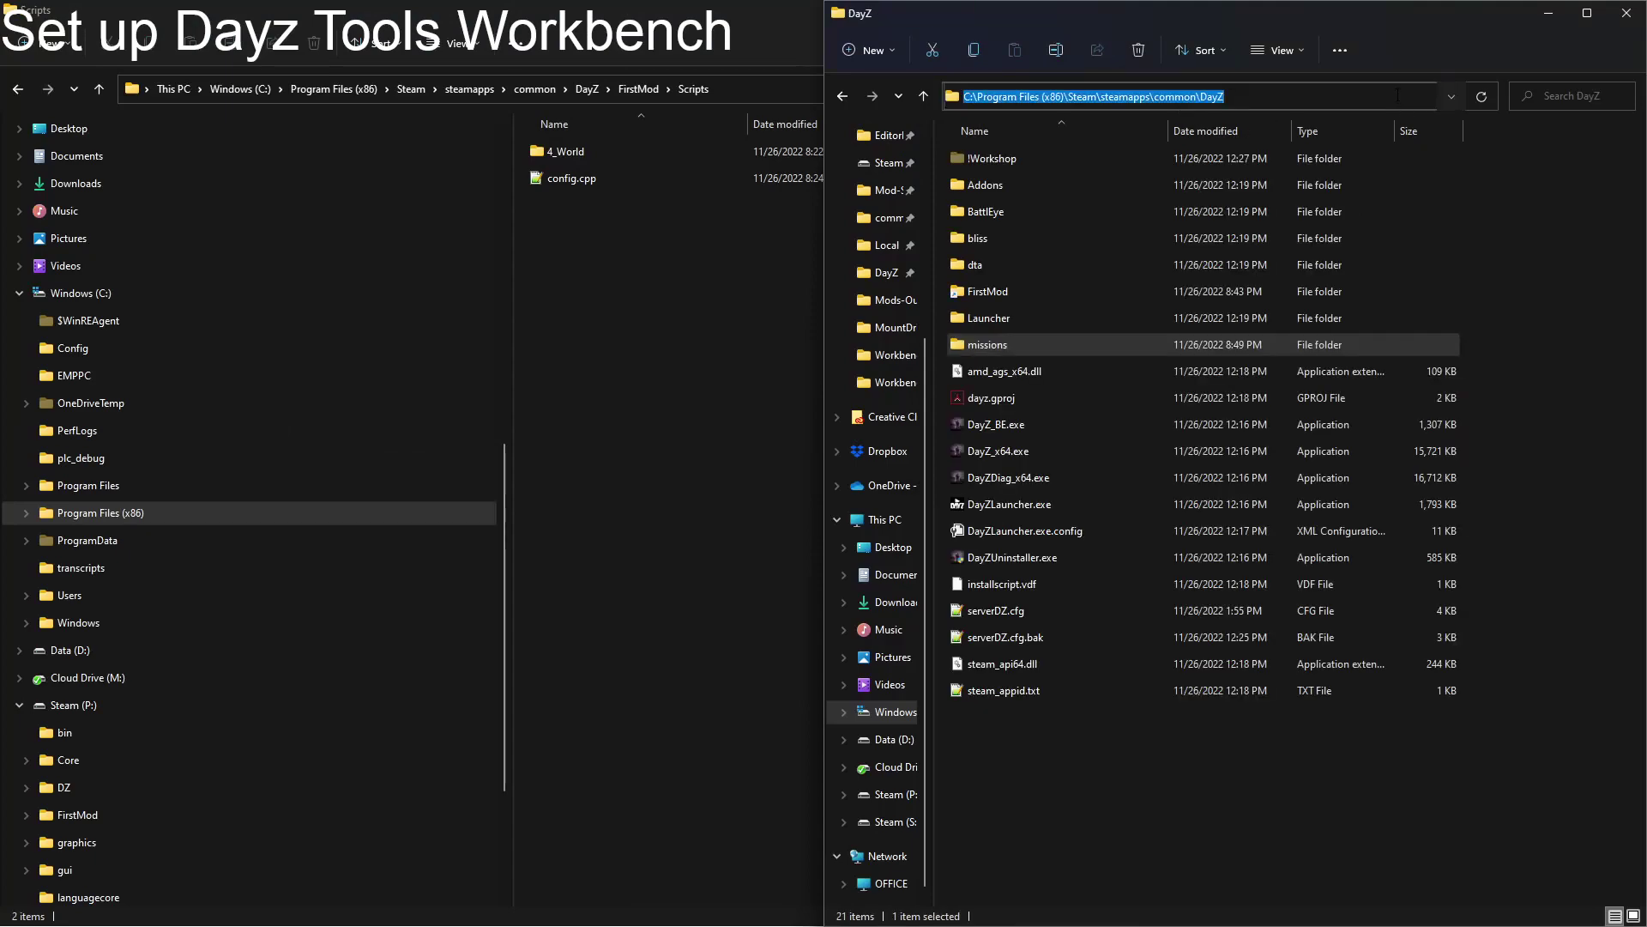
Step: Back in Notepad++, replace the DayZInstallationFolder placeholder with C:\Program Files (x86)\Steam\steamapps\common\DayZ
key(alt+Tab)
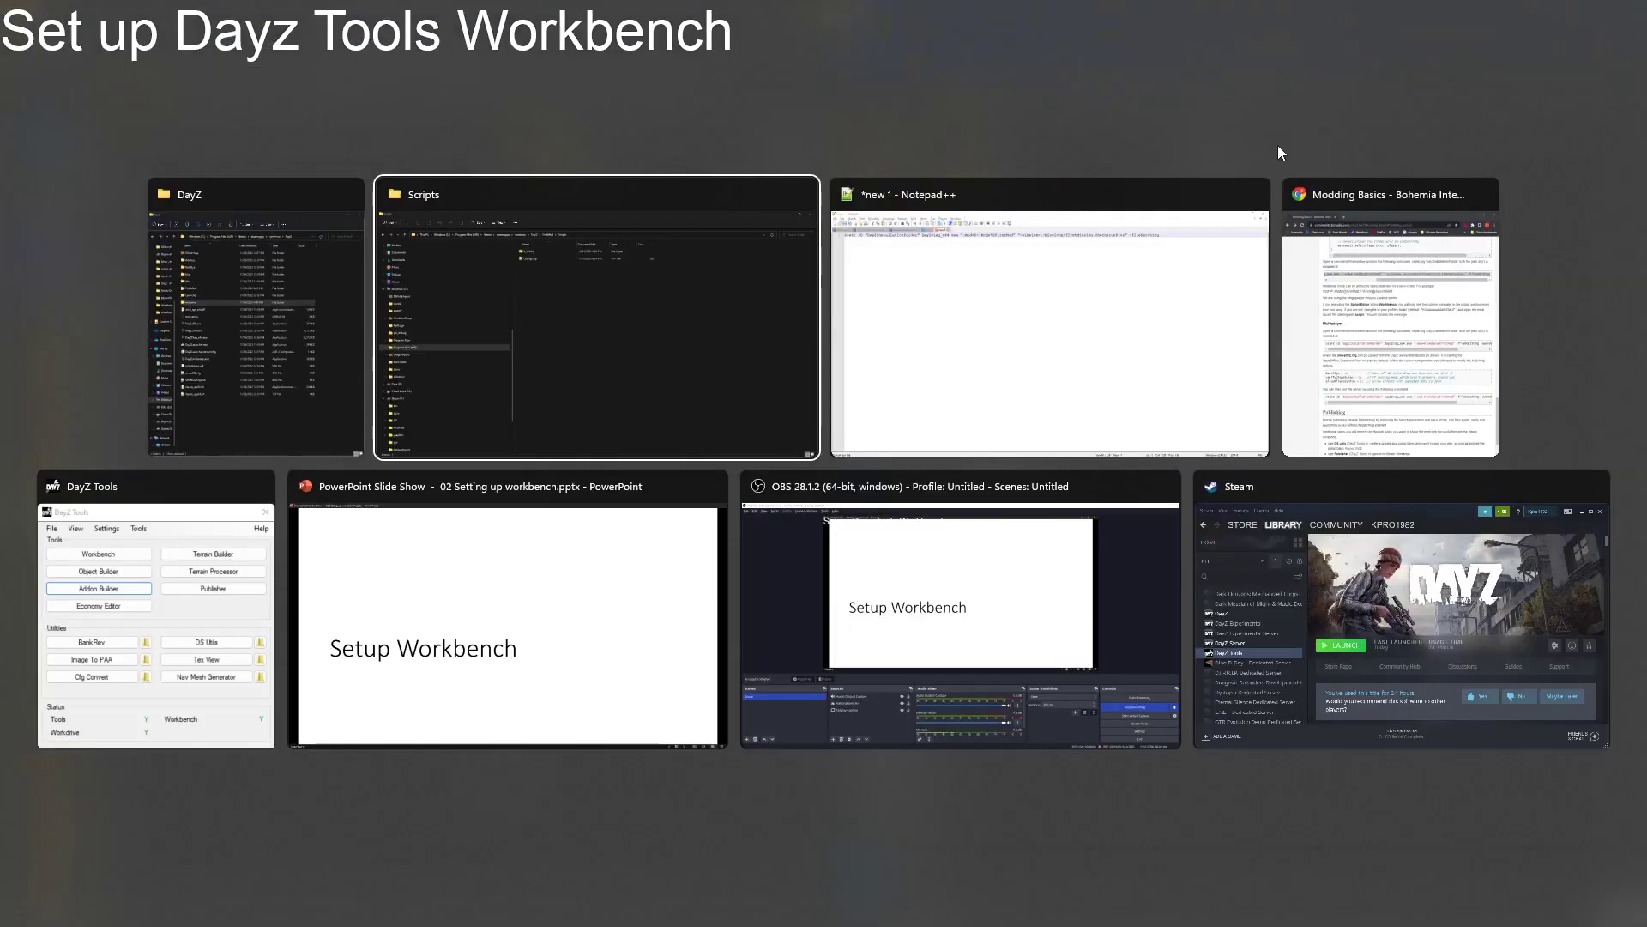
click(1161, 287)
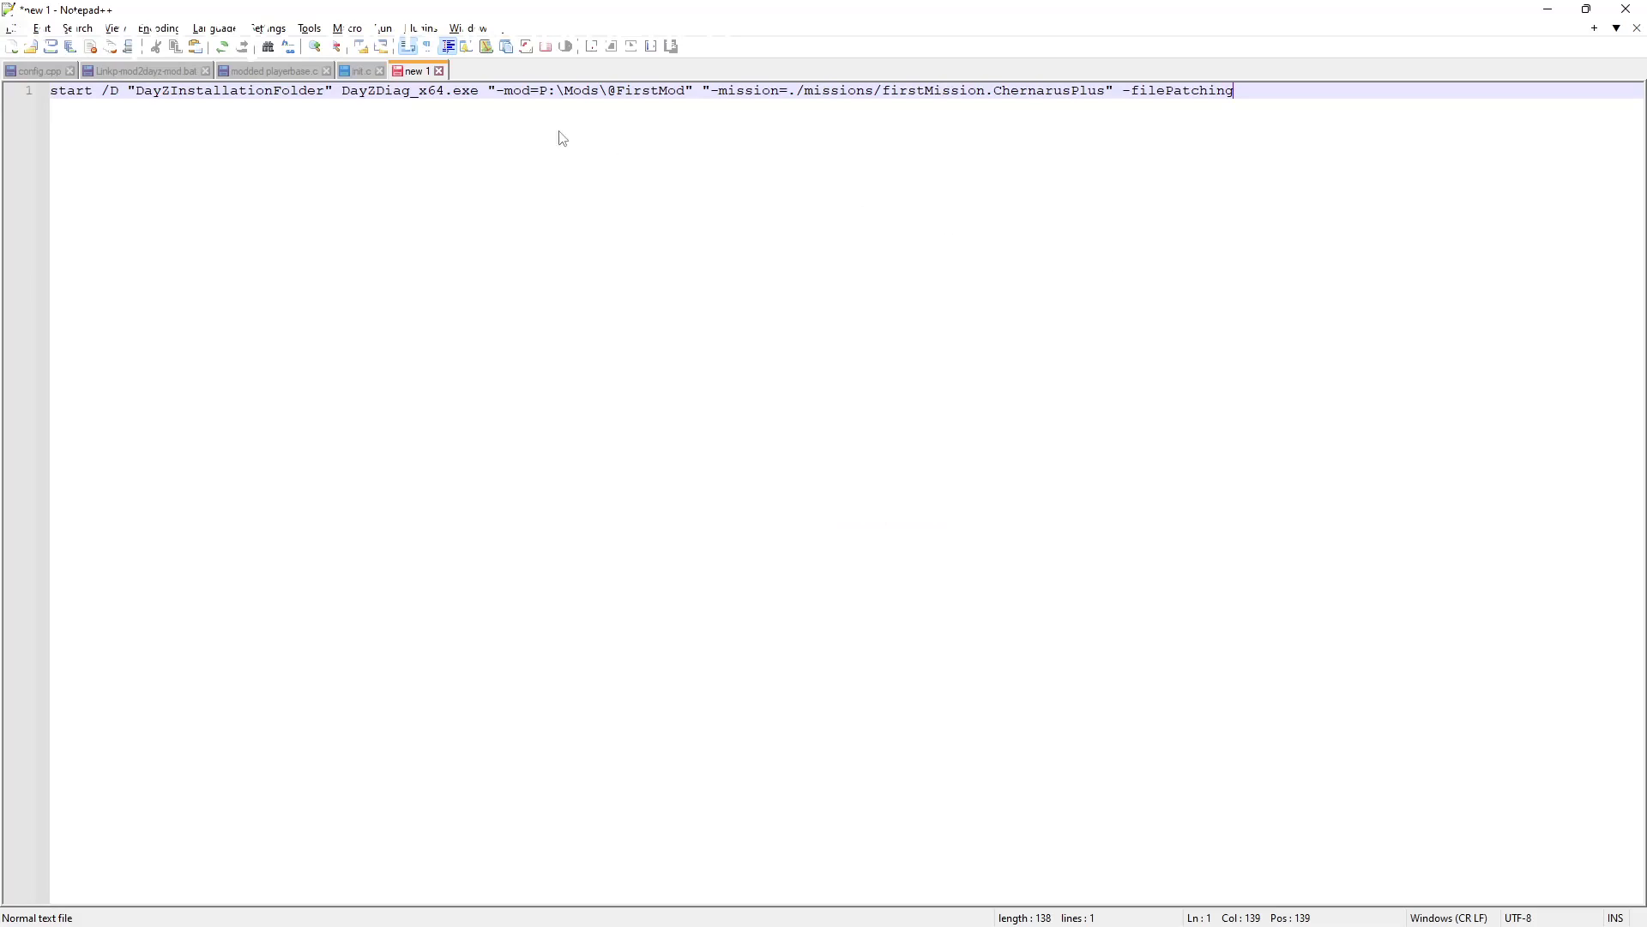
click(136, 91)
drag(137, 90, 329, 91)
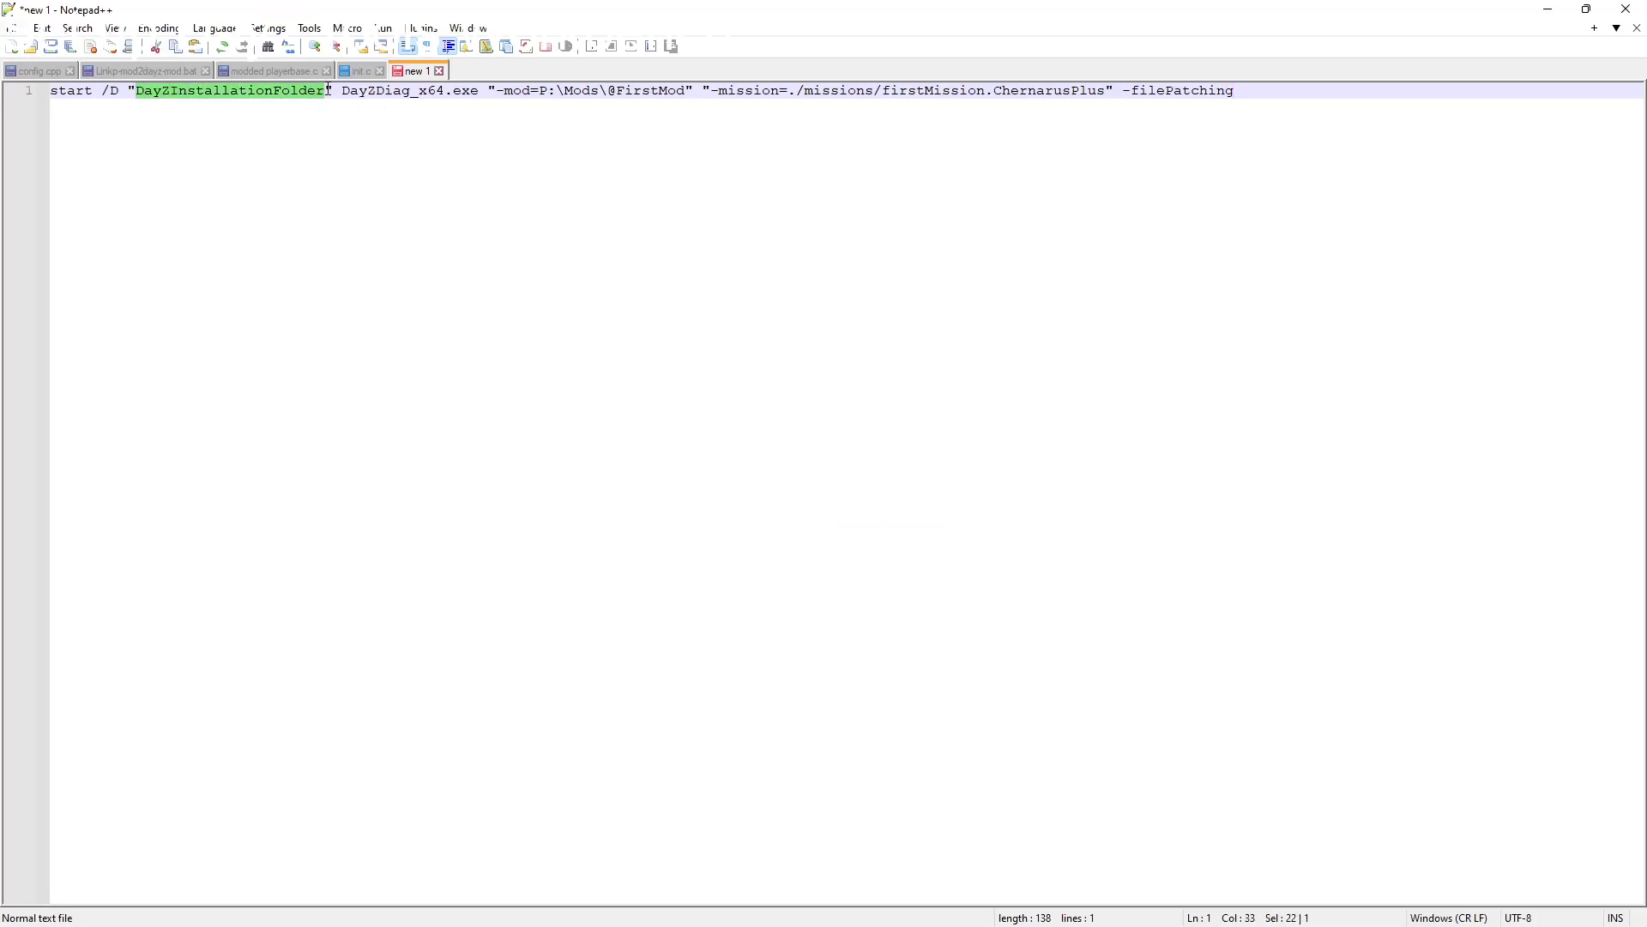
key(ctrl+v)
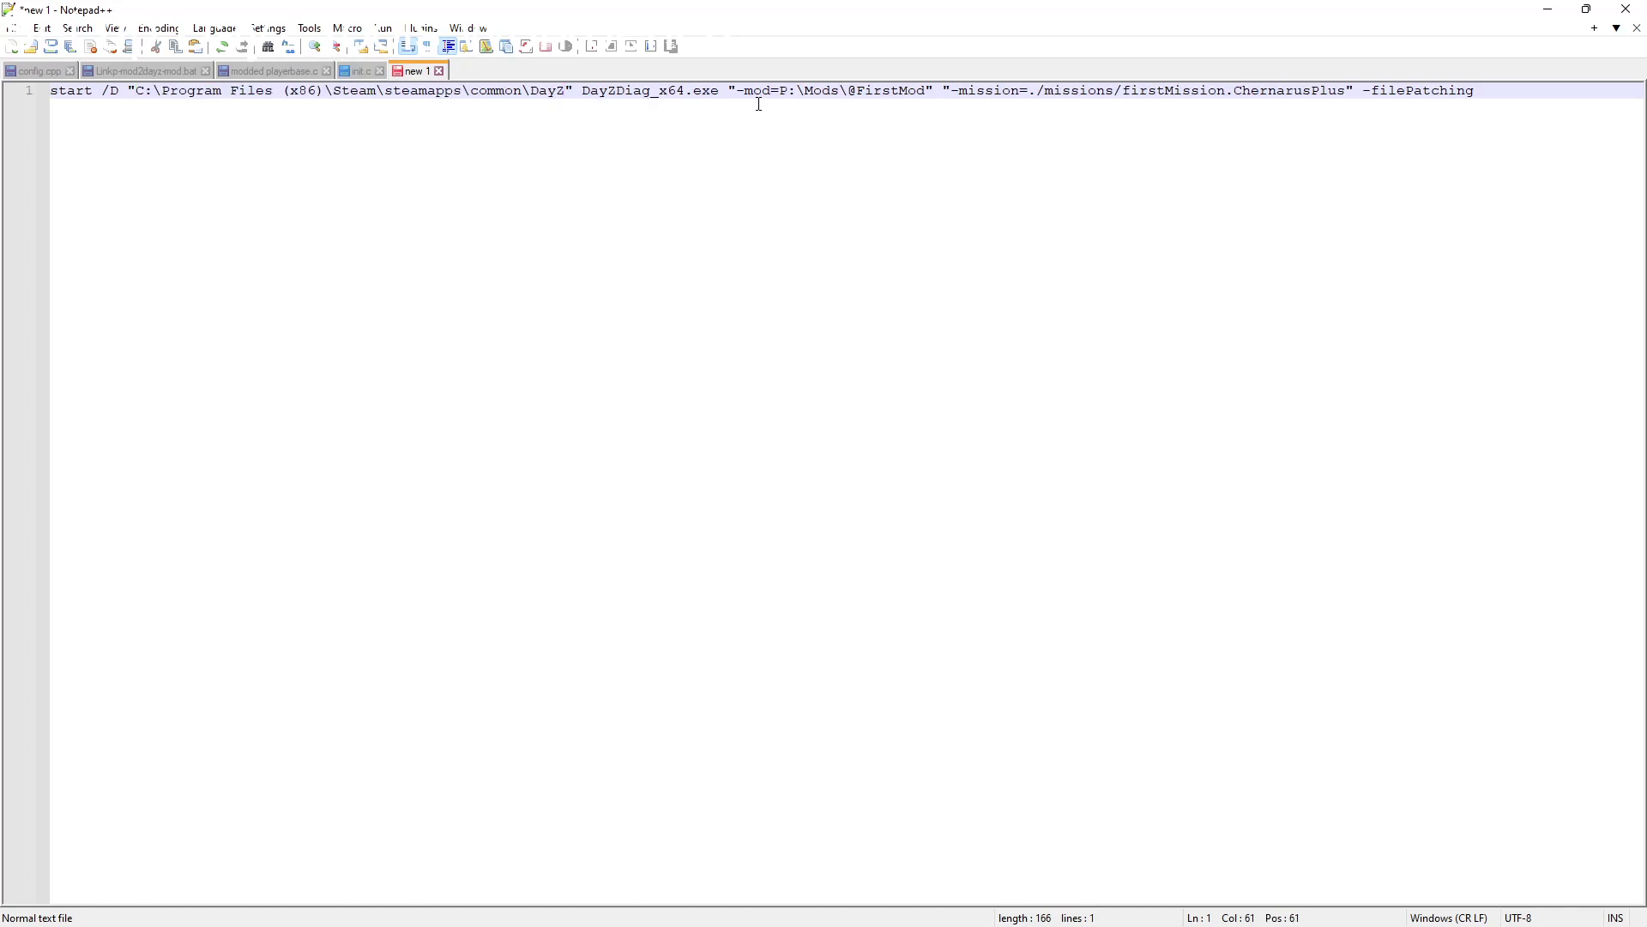
Step: Examine the start command's -mod, -mission and -filePatching parameters and the DayZDiag_x64.exe name
drag(738, 90, 774, 90)
drag(848, 91, 858, 91)
key(End)
click(952, 91)
key(shift+End)
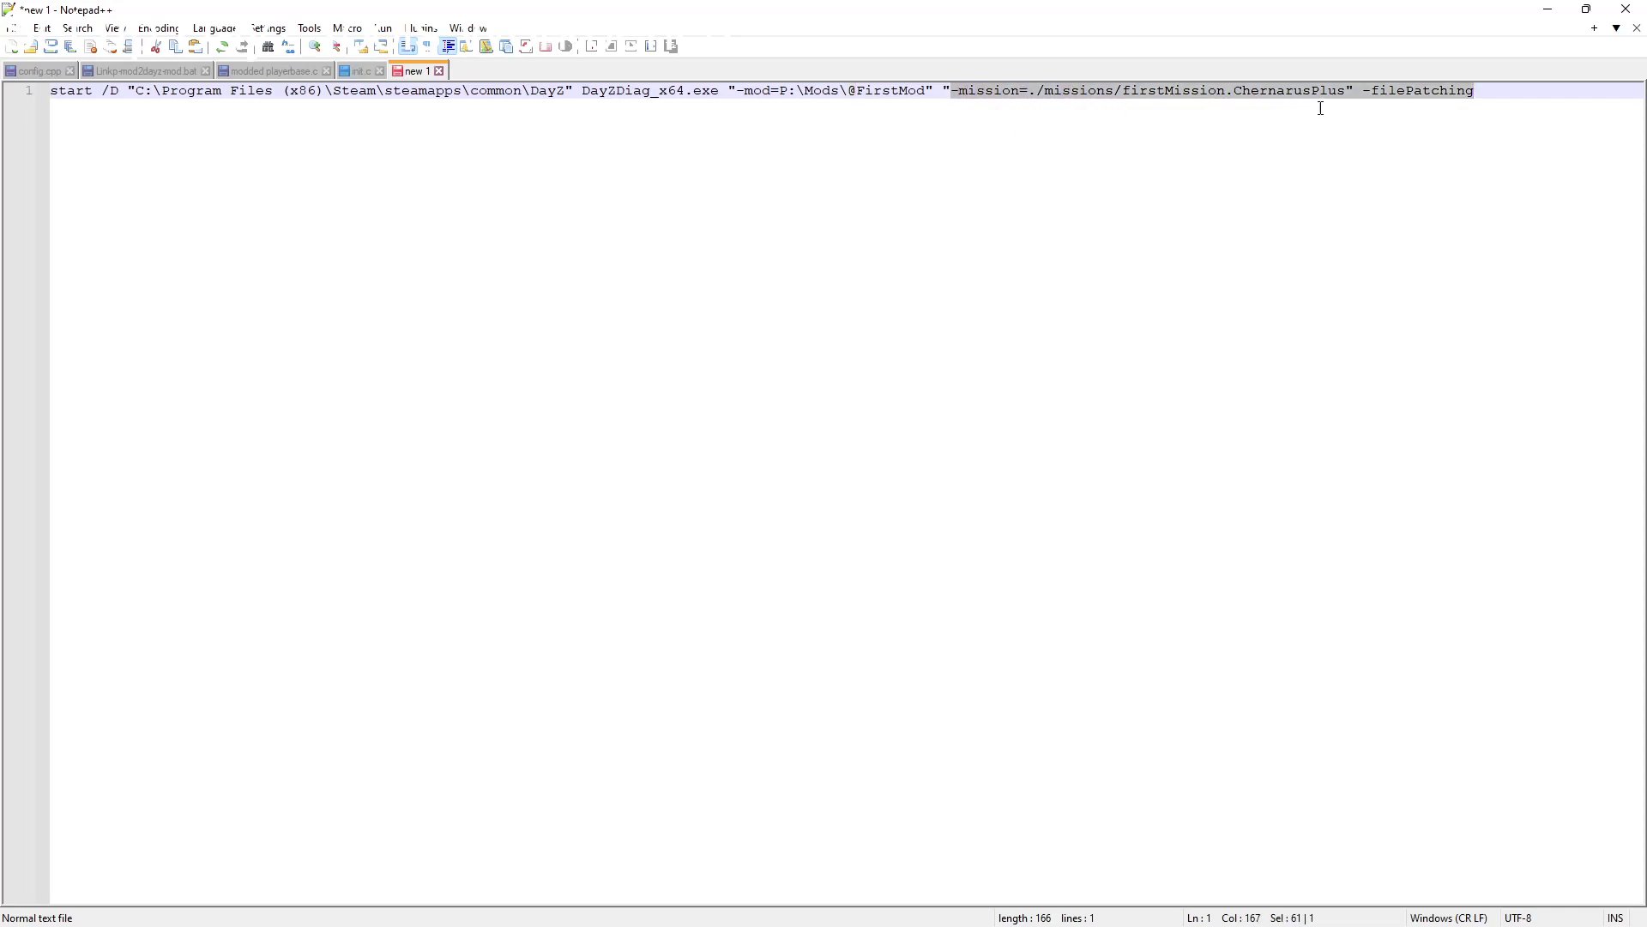
shift+click(1347, 93)
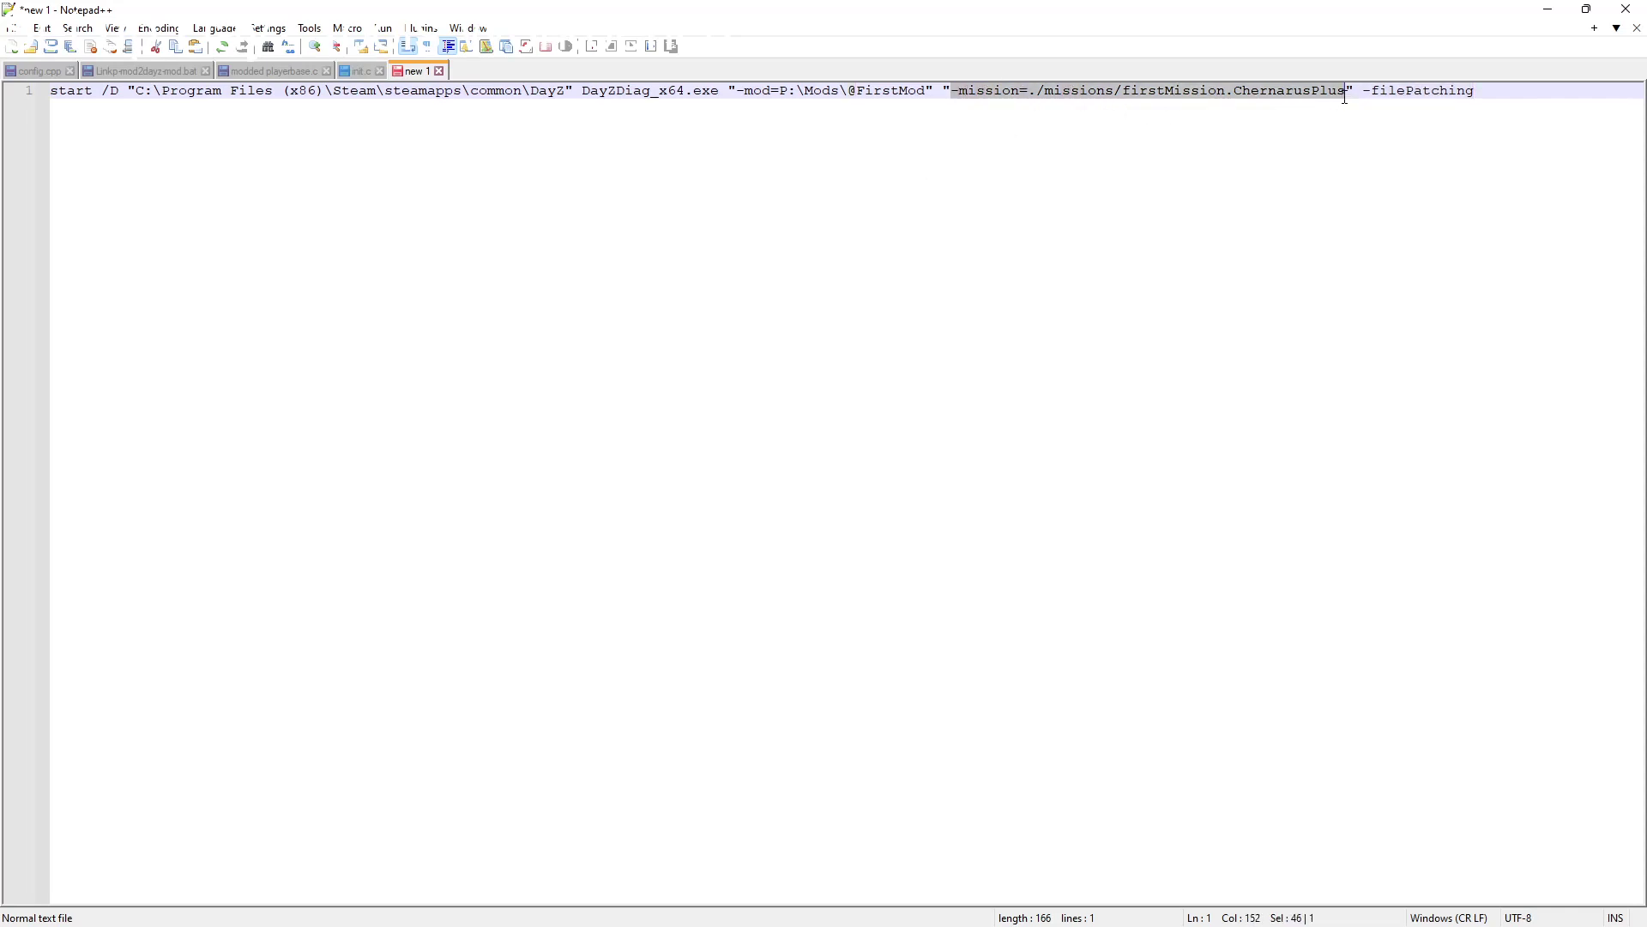
click(1226, 161)
drag(1493, 89, 1371, 86)
click(1227, 208)
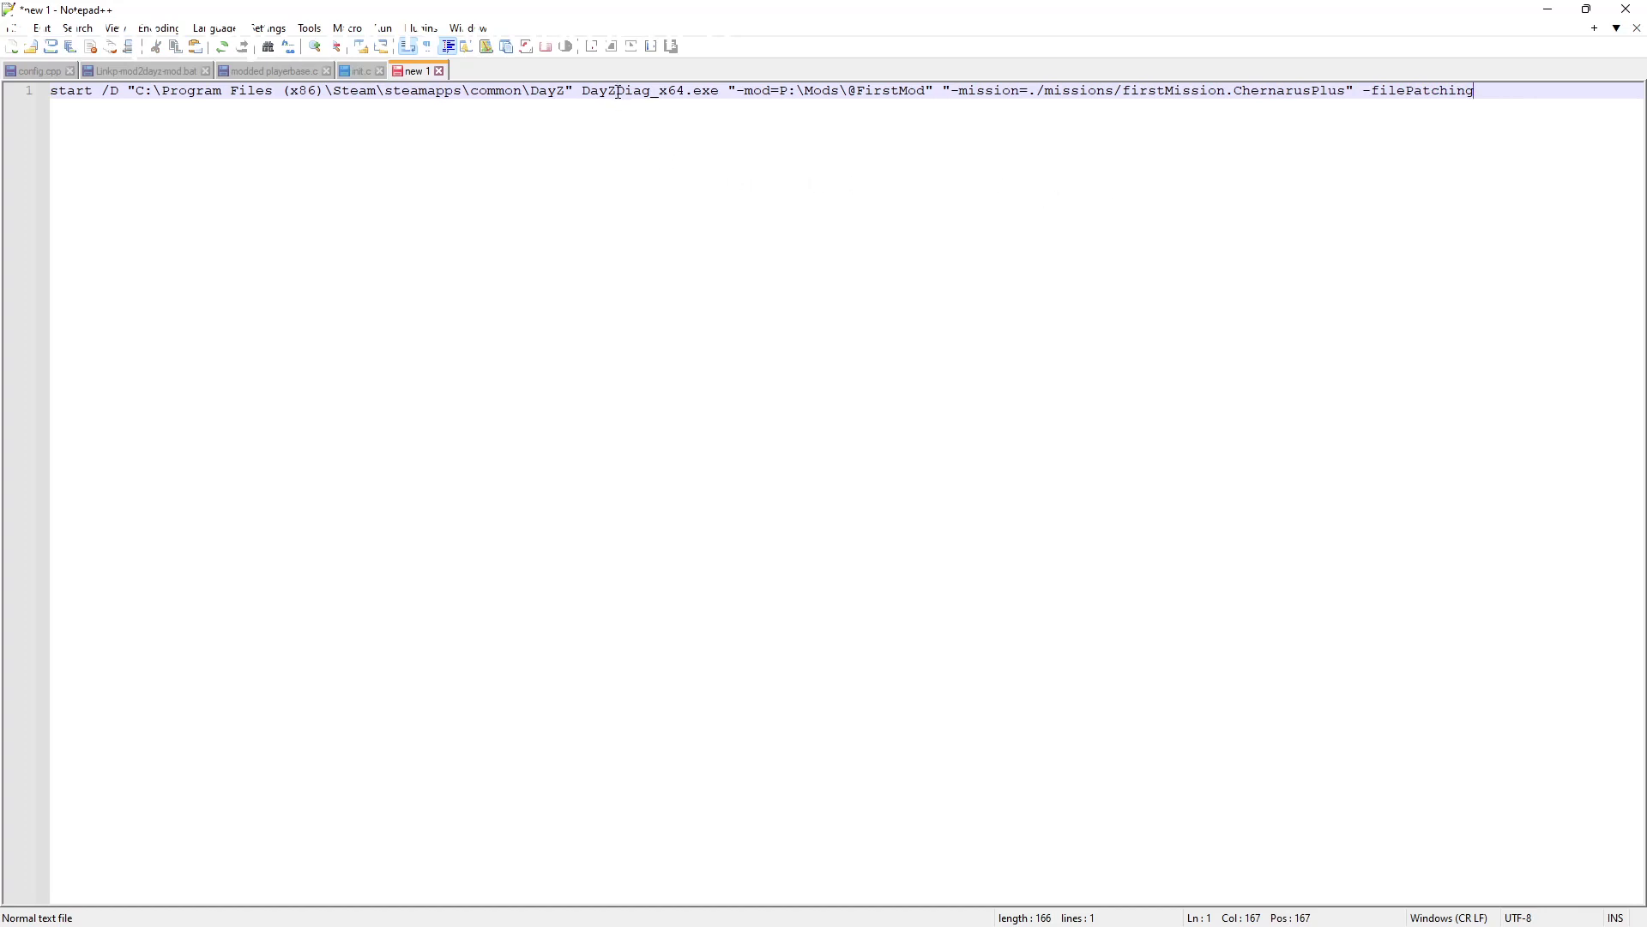
drag(617, 91, 652, 91)
key(End)
Step: Save the start command in the DayZ folder as the batch file Start SP Game.bat
click(11, 28)
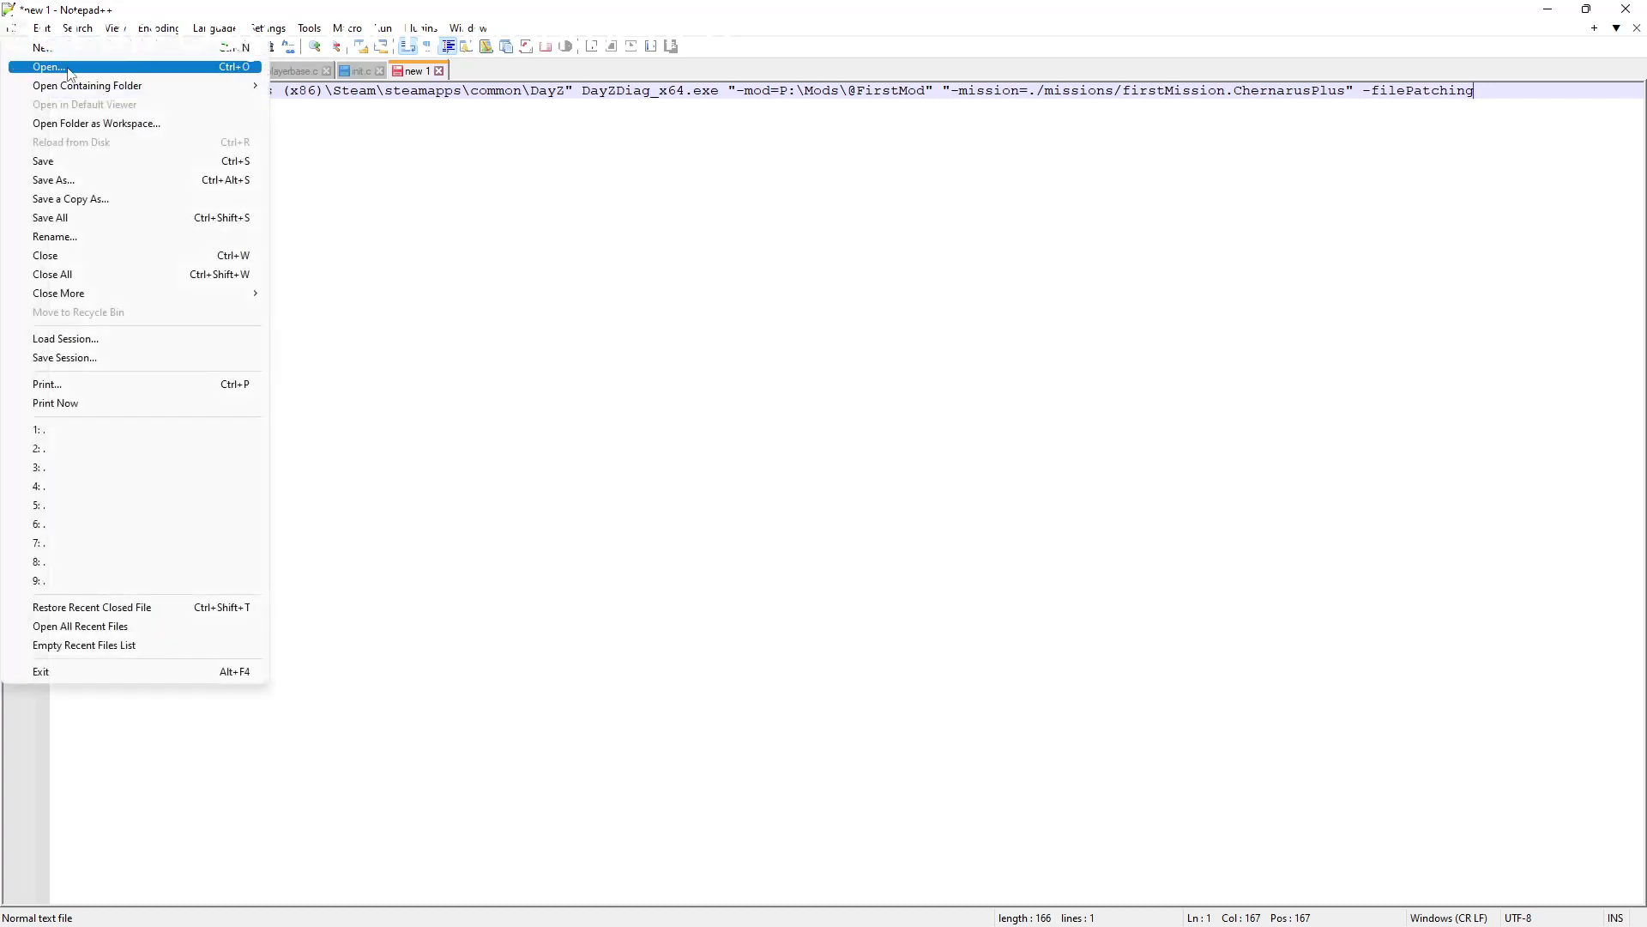
click(125, 171)
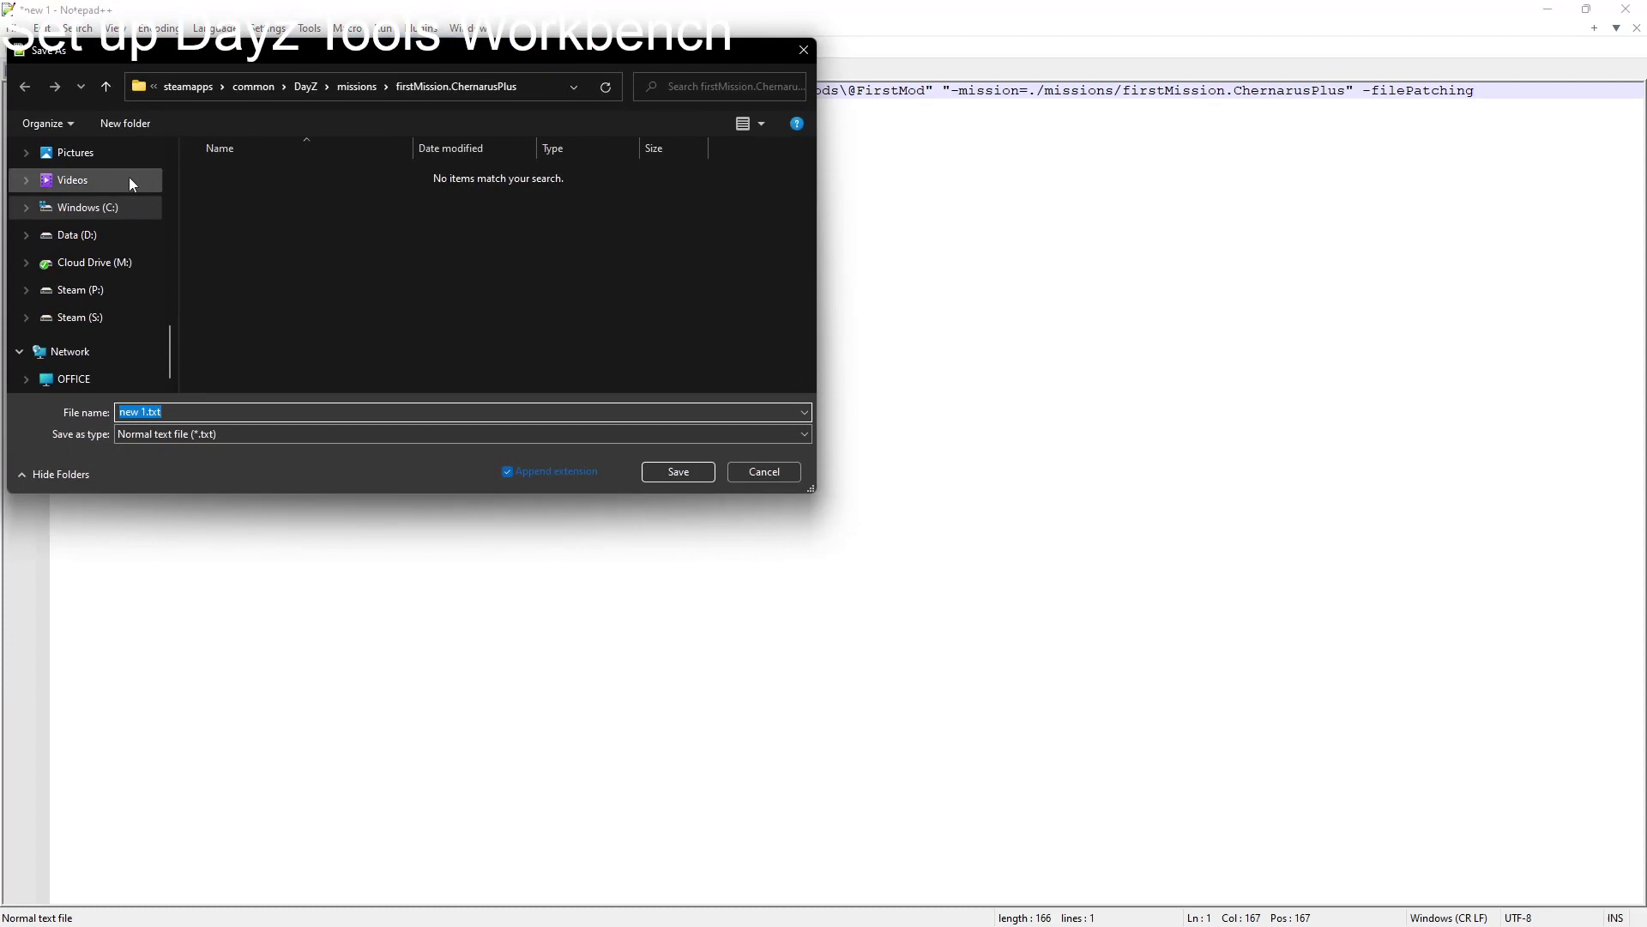
click(302, 86)
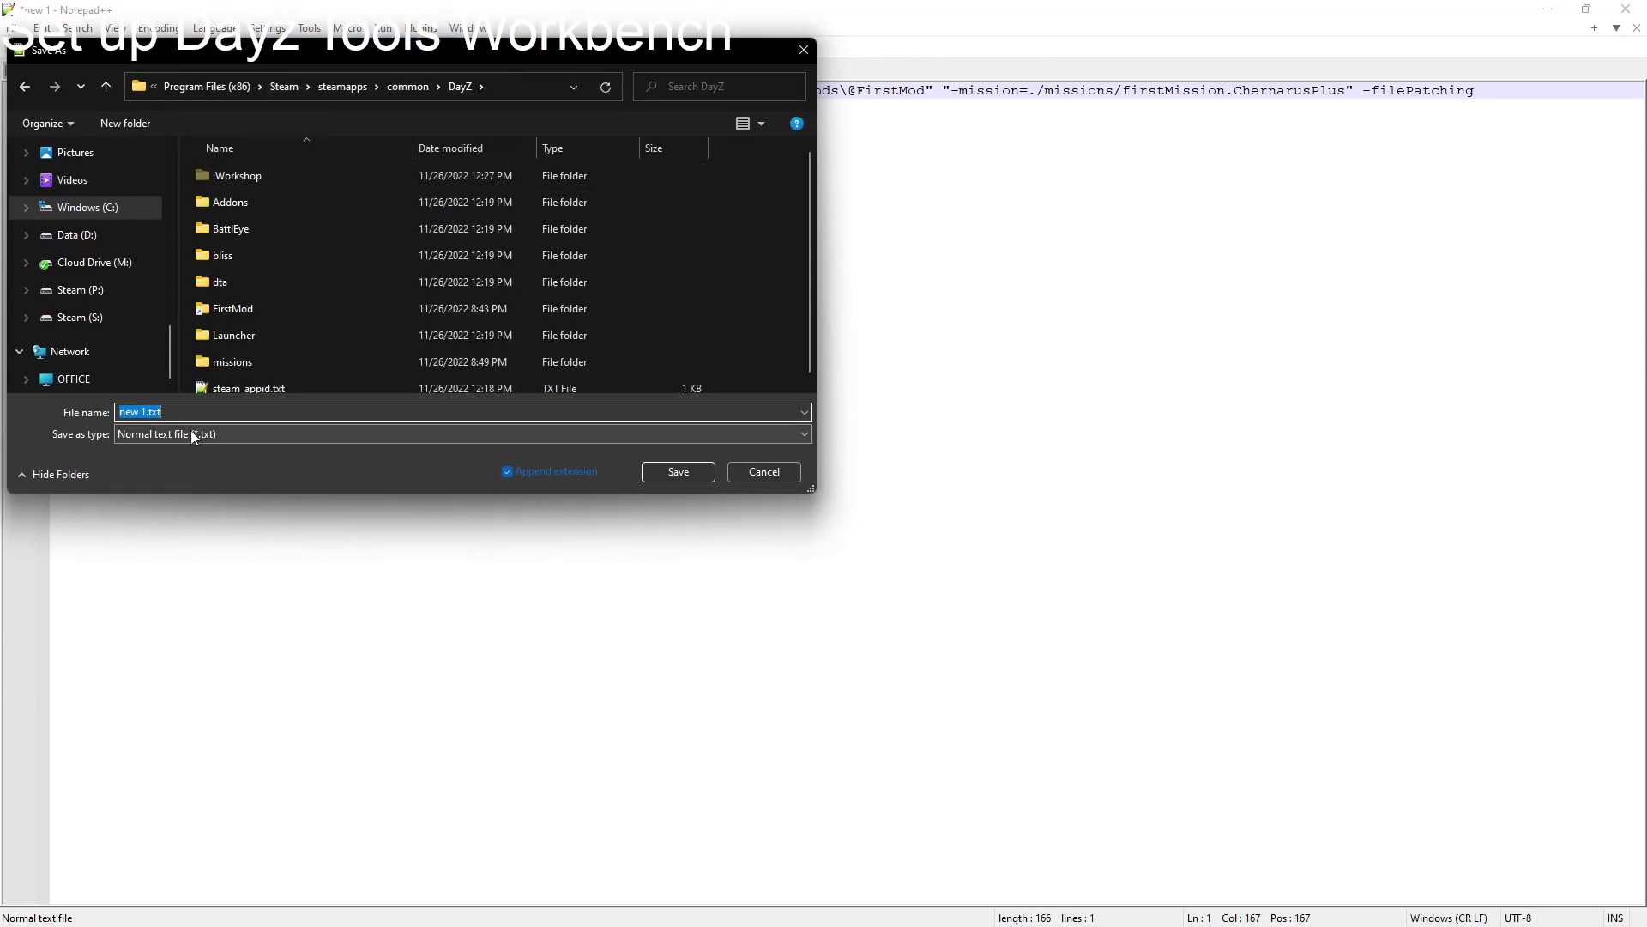
text(Start SP Game)
click(326, 434)
key(b)
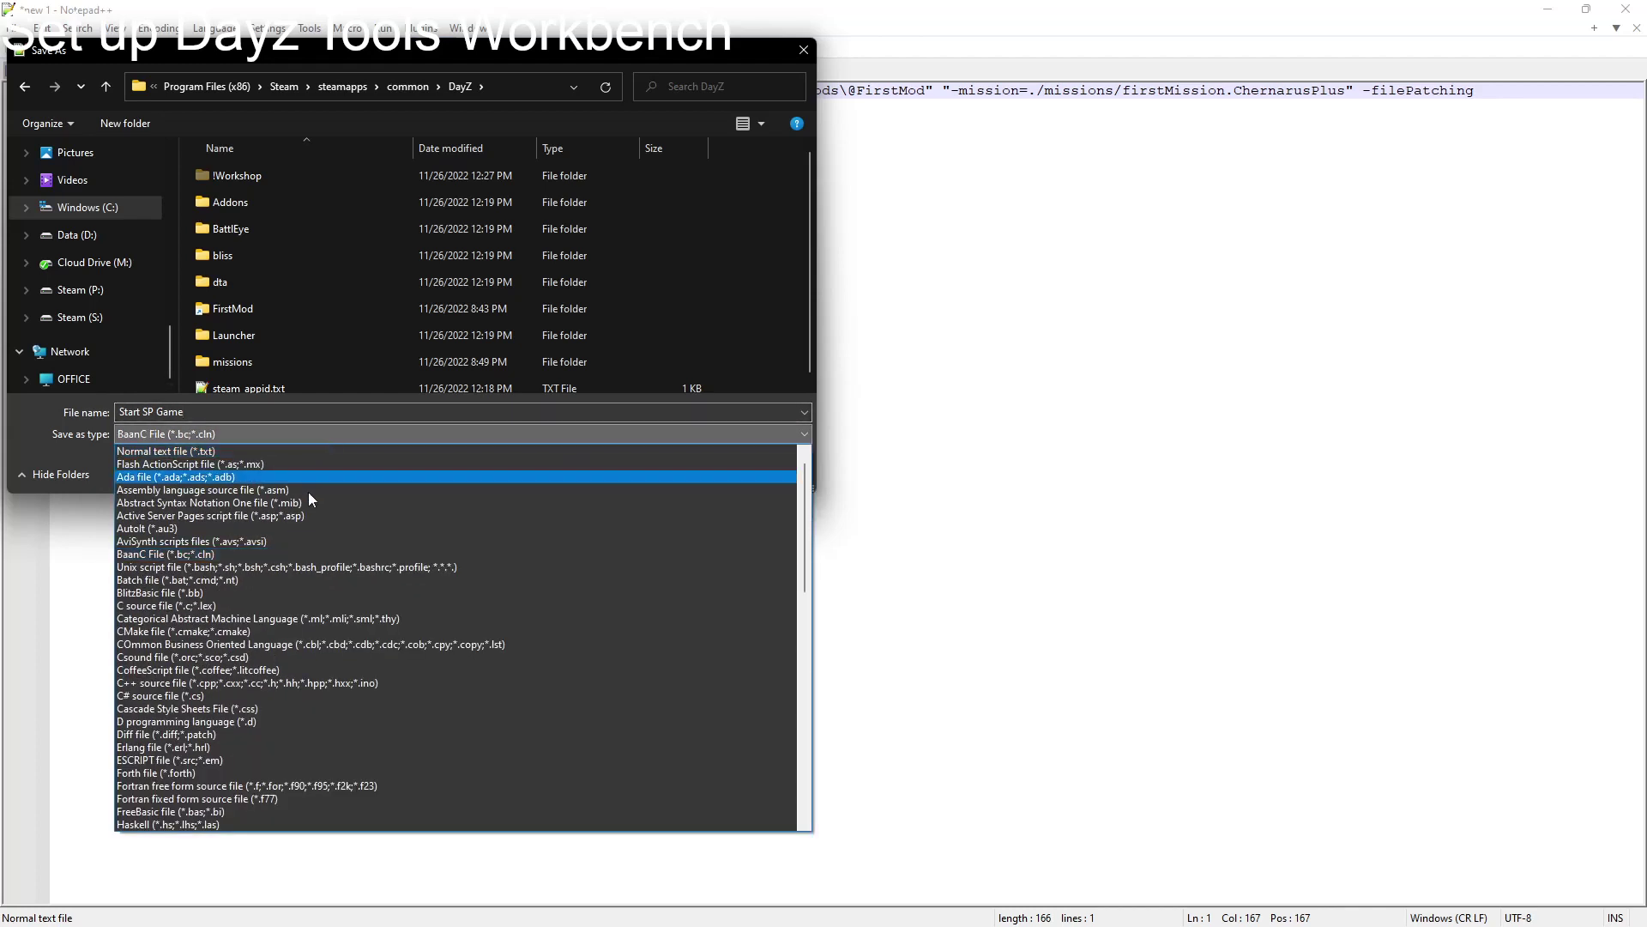
click(286, 580)
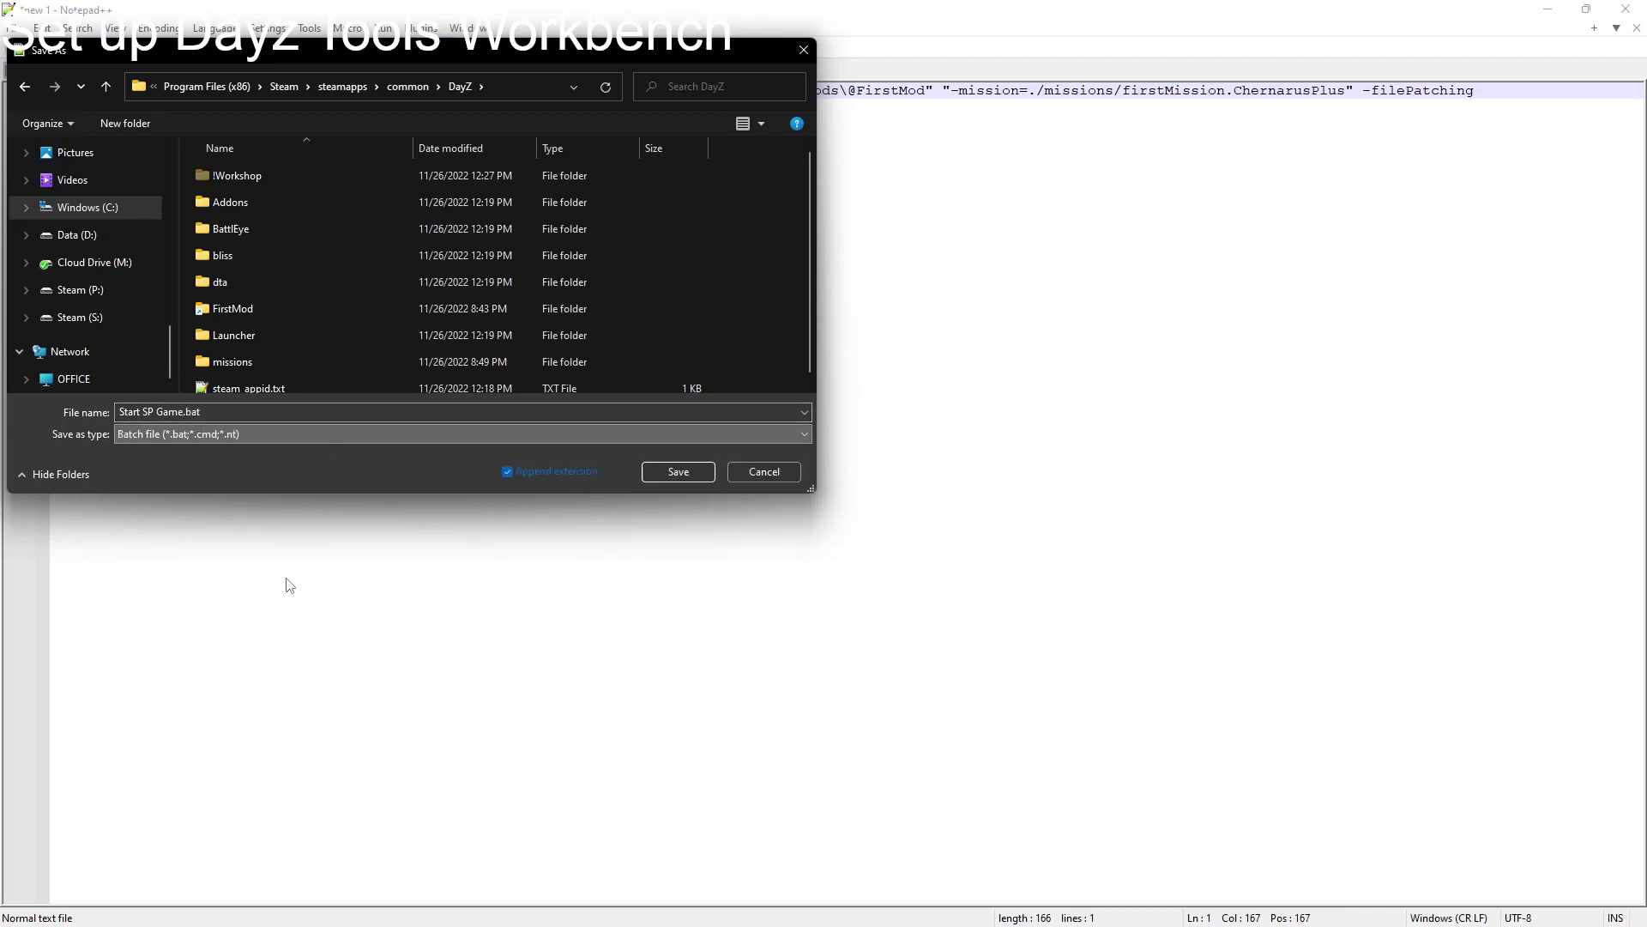
click(680, 472)
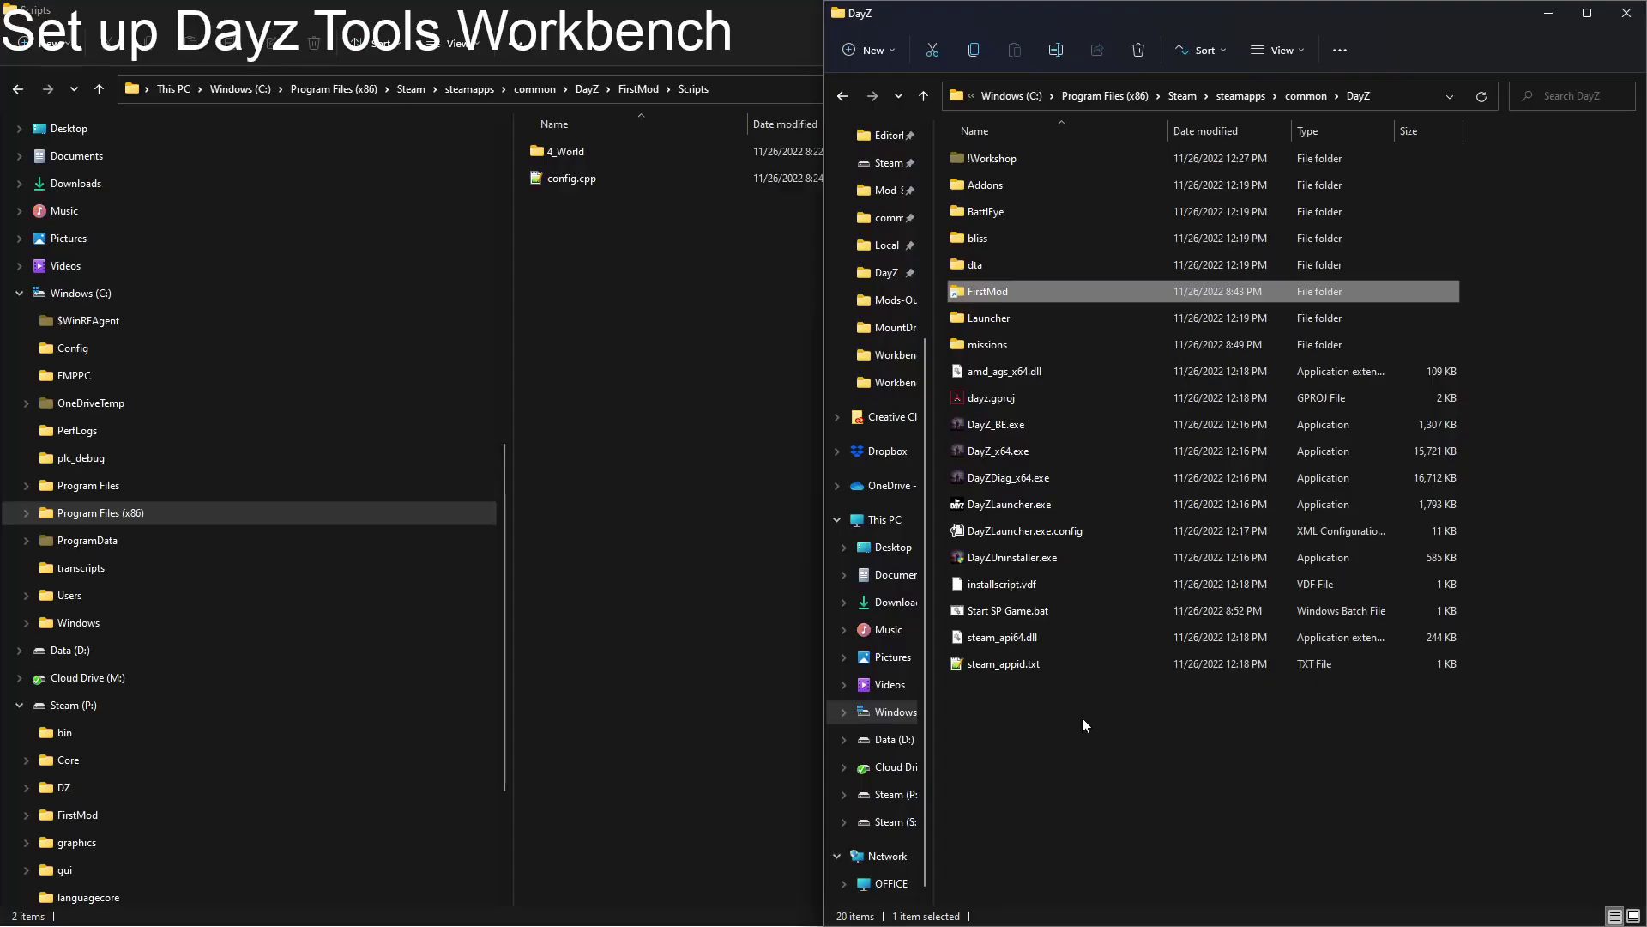
Step: Run Start SP Game.bat from the DayZ folder, check the character's inventory in the game, and exit the game
double_click(1011, 613)
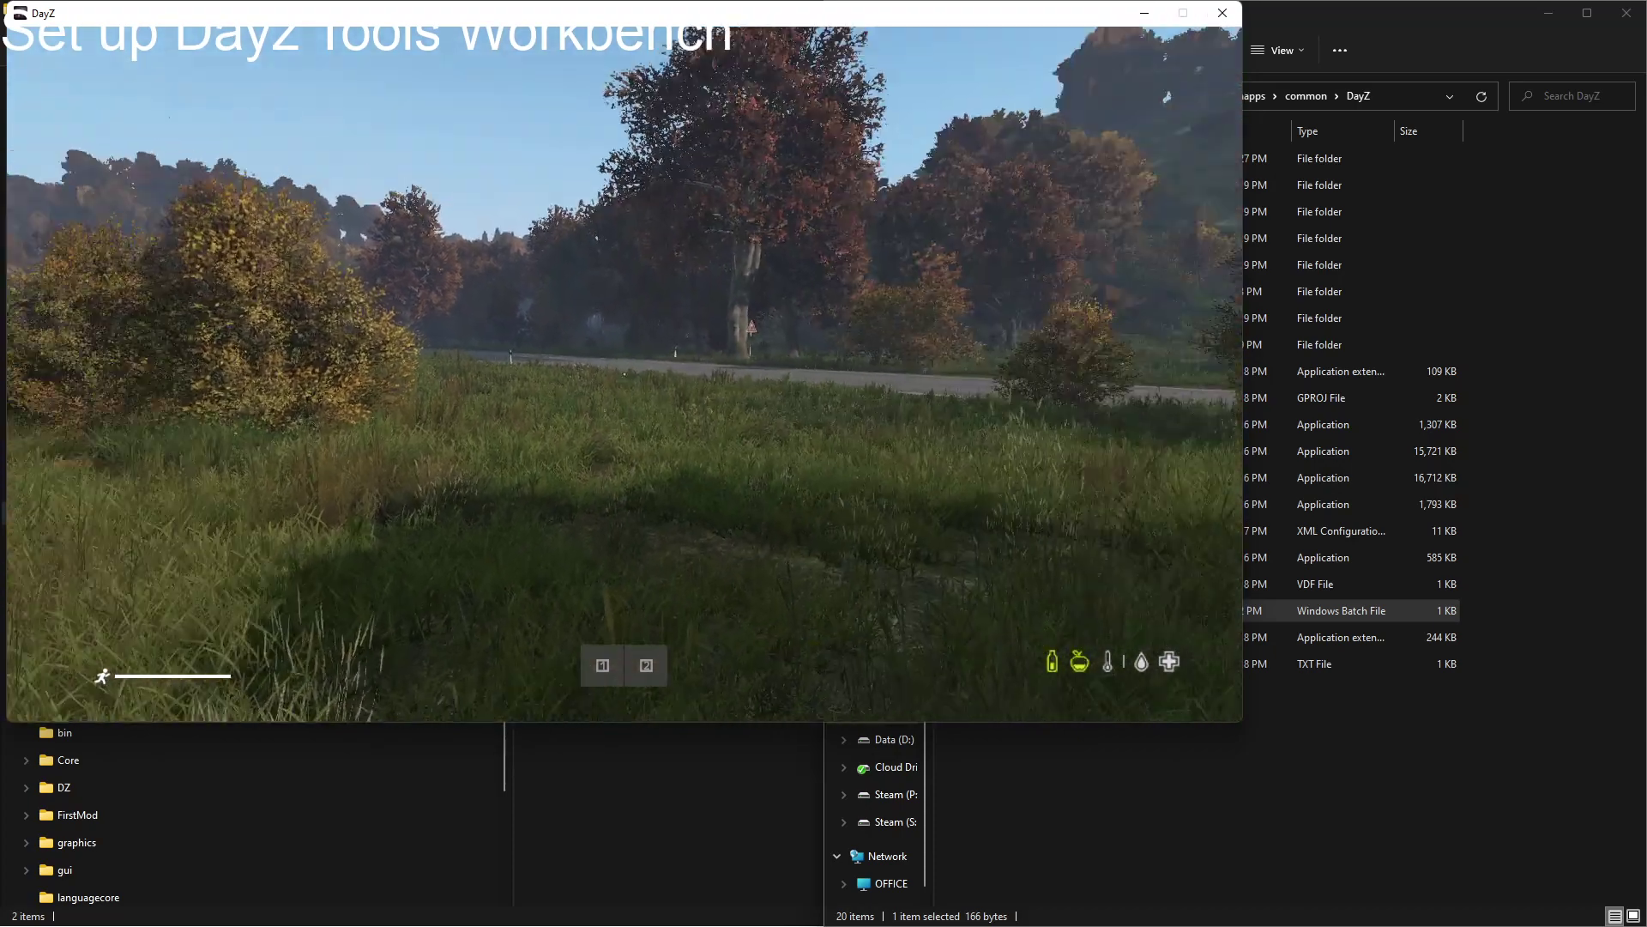
key(Tab)
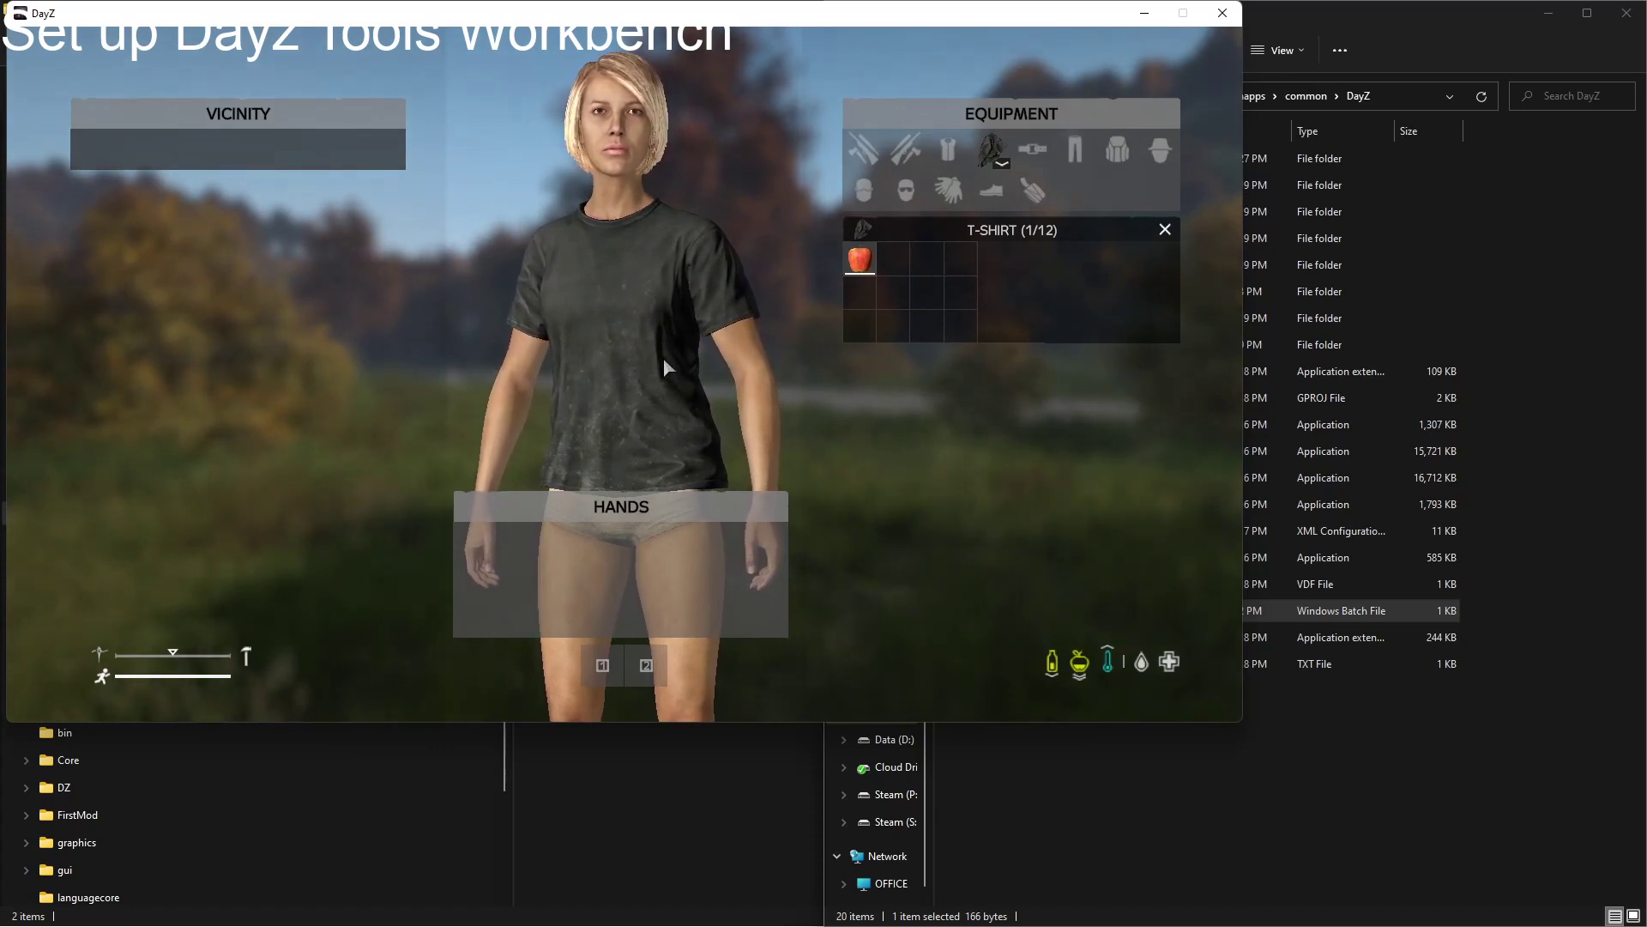
key(Escape)
key(Escape)
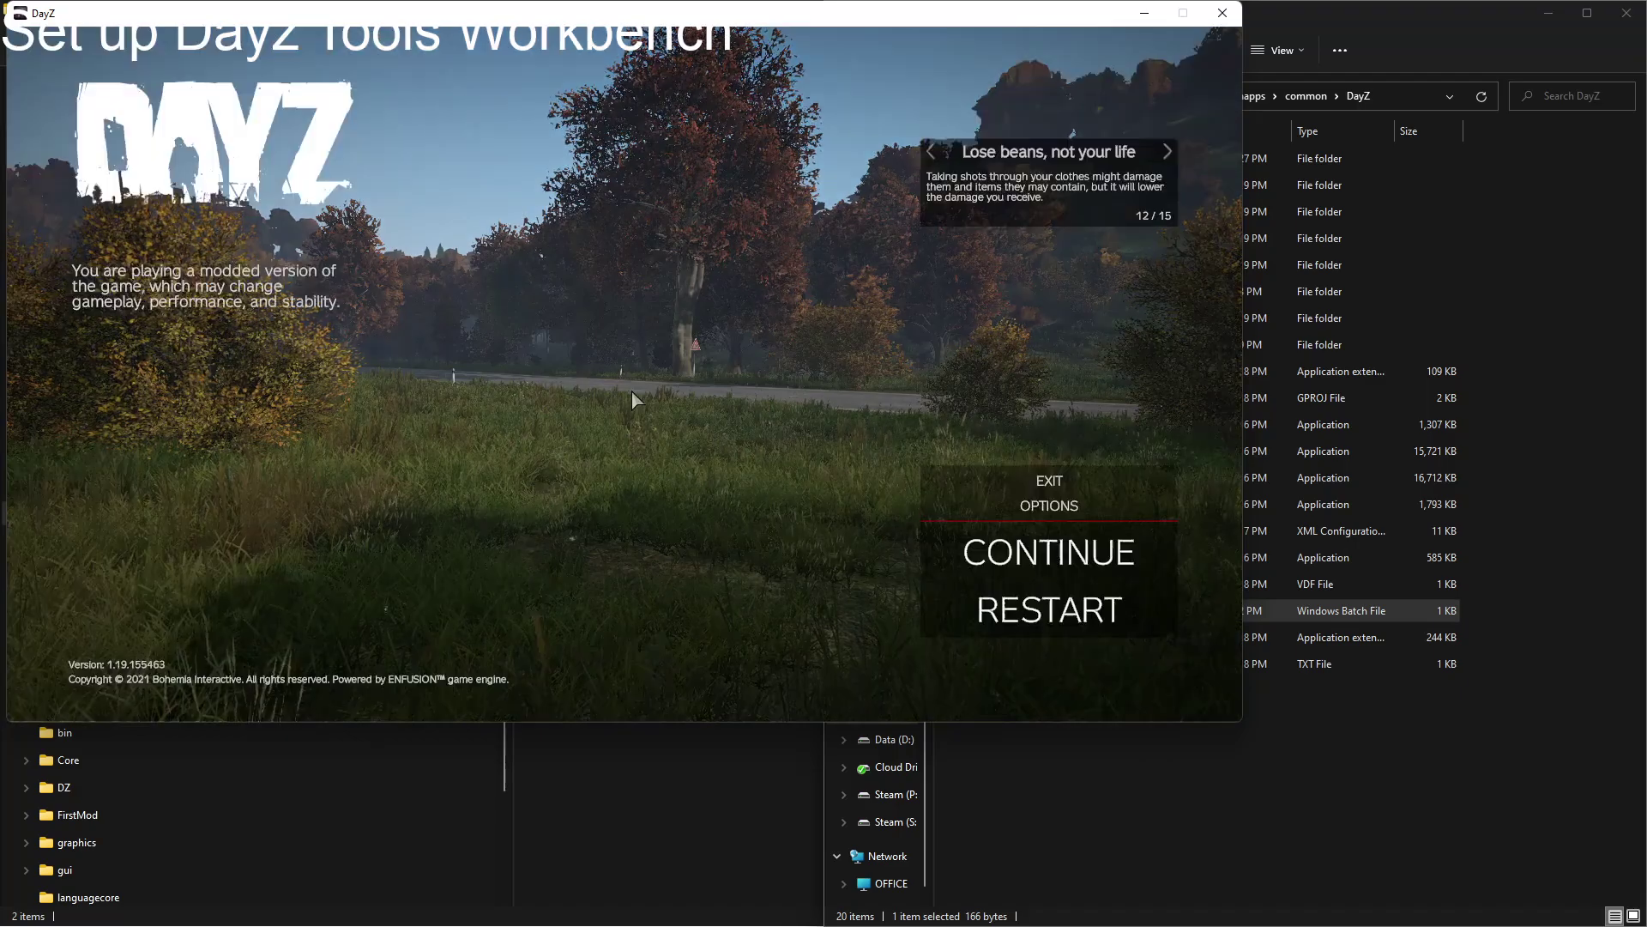
click(1049, 480)
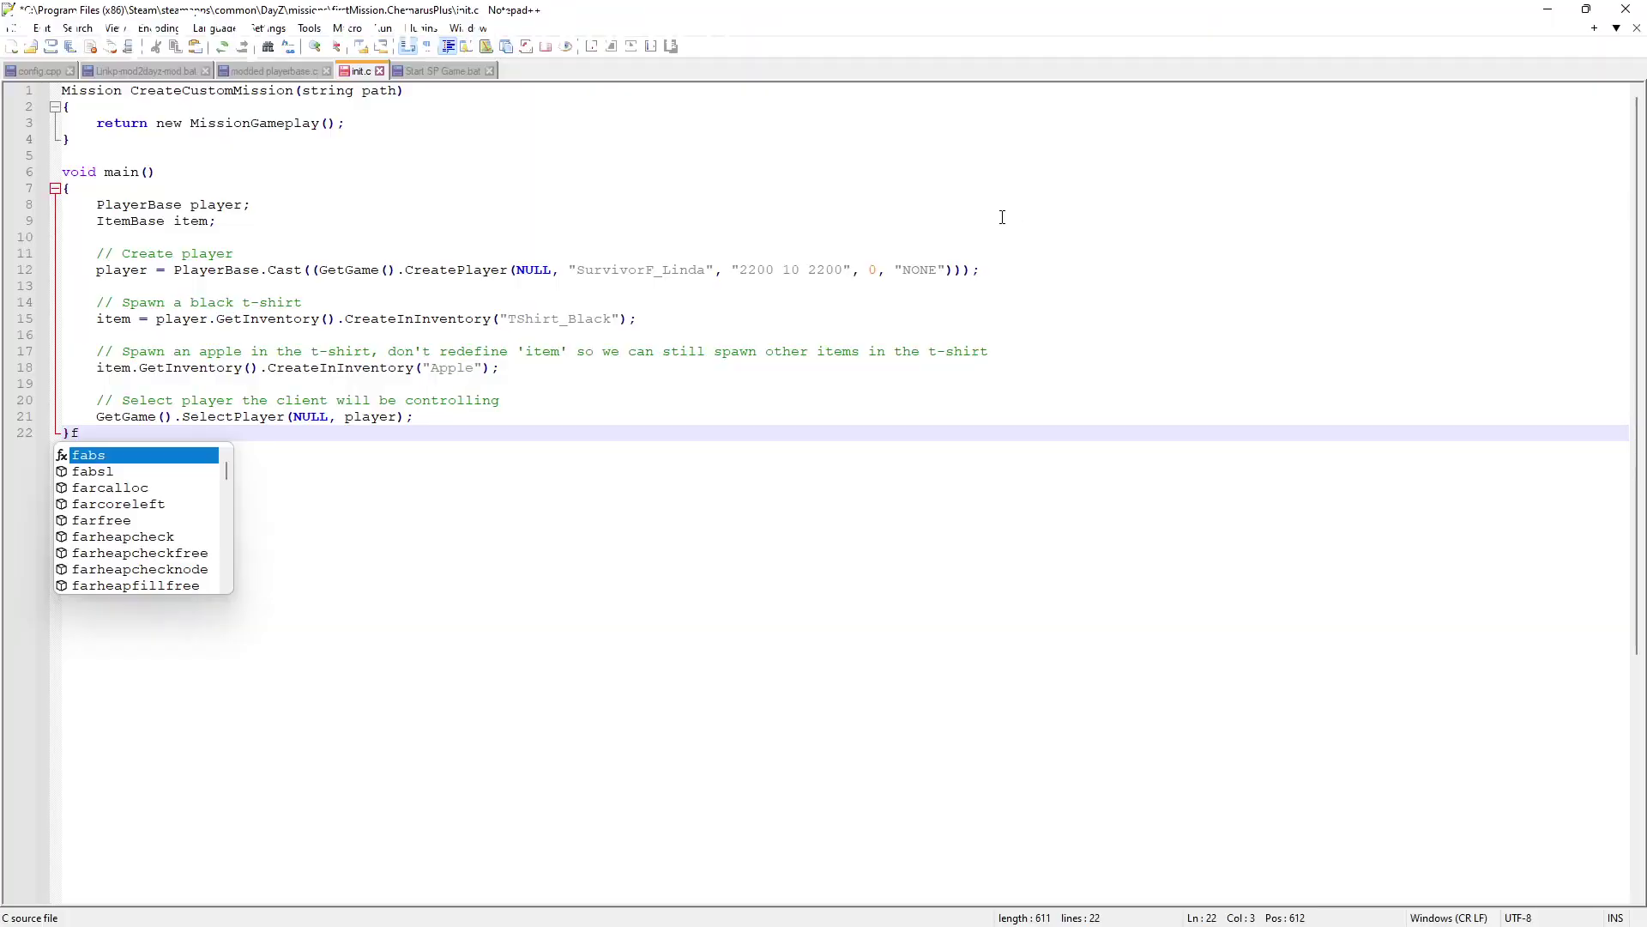
Step: Remove the stray letter f after the closing brace at the end of init.c
click(1015, 206)
click(143, 445)
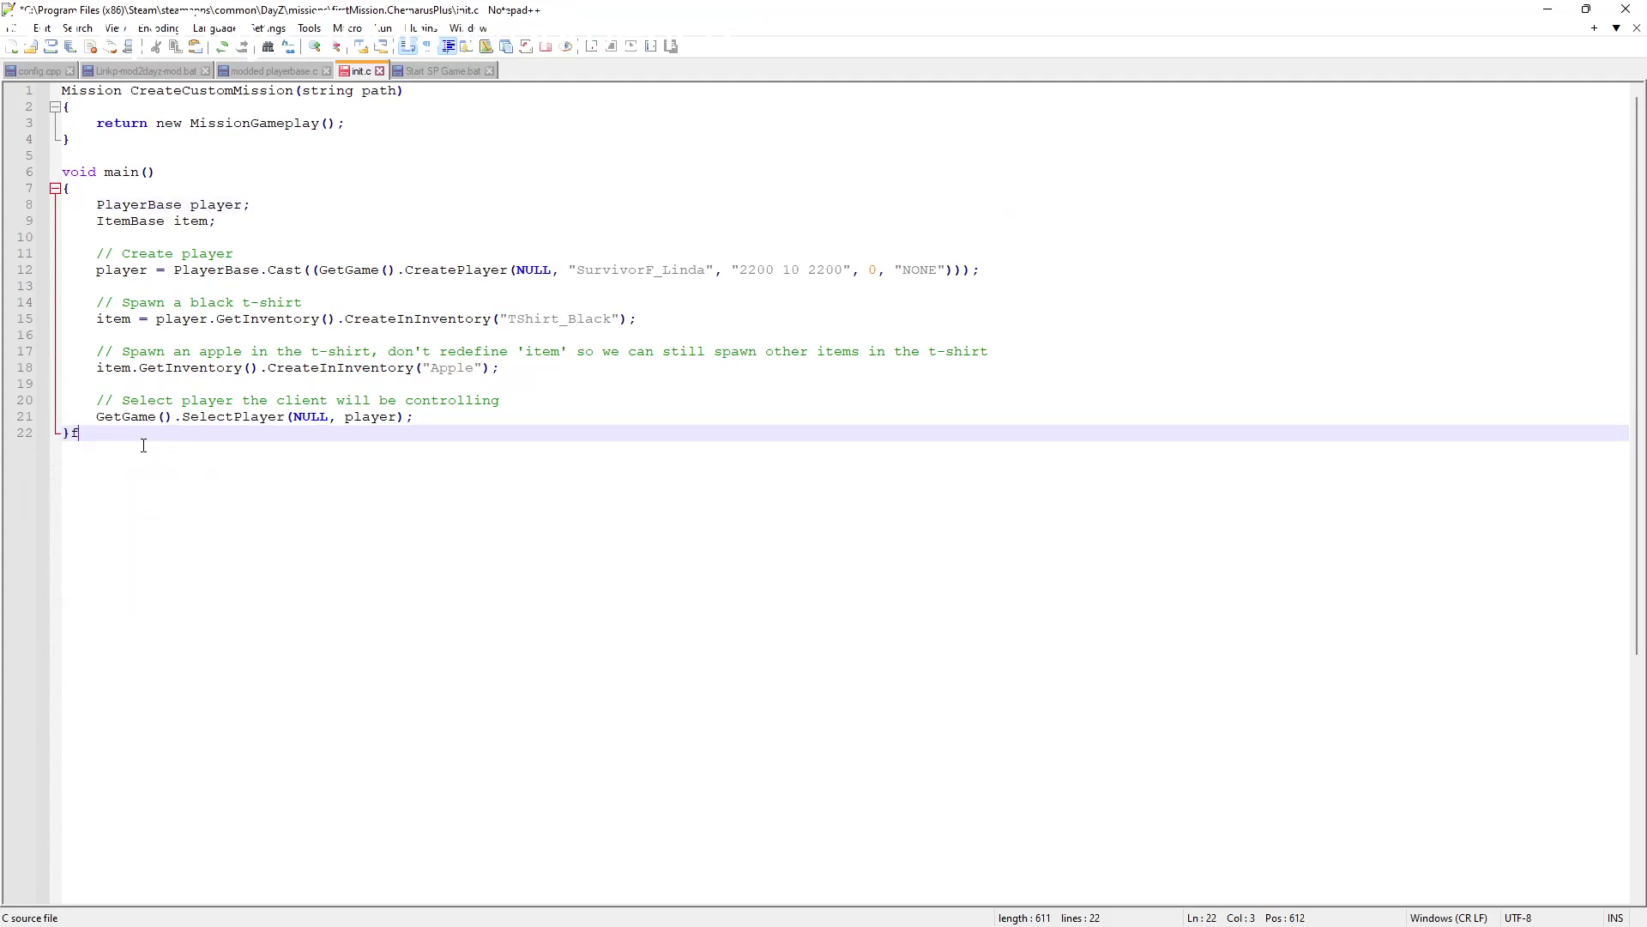
key(BackSpace)
Step: Examine the init.c lines that create the player and spawn the black t-shirt and apple
drag(90, 272, 1011, 273)
click(708, 295)
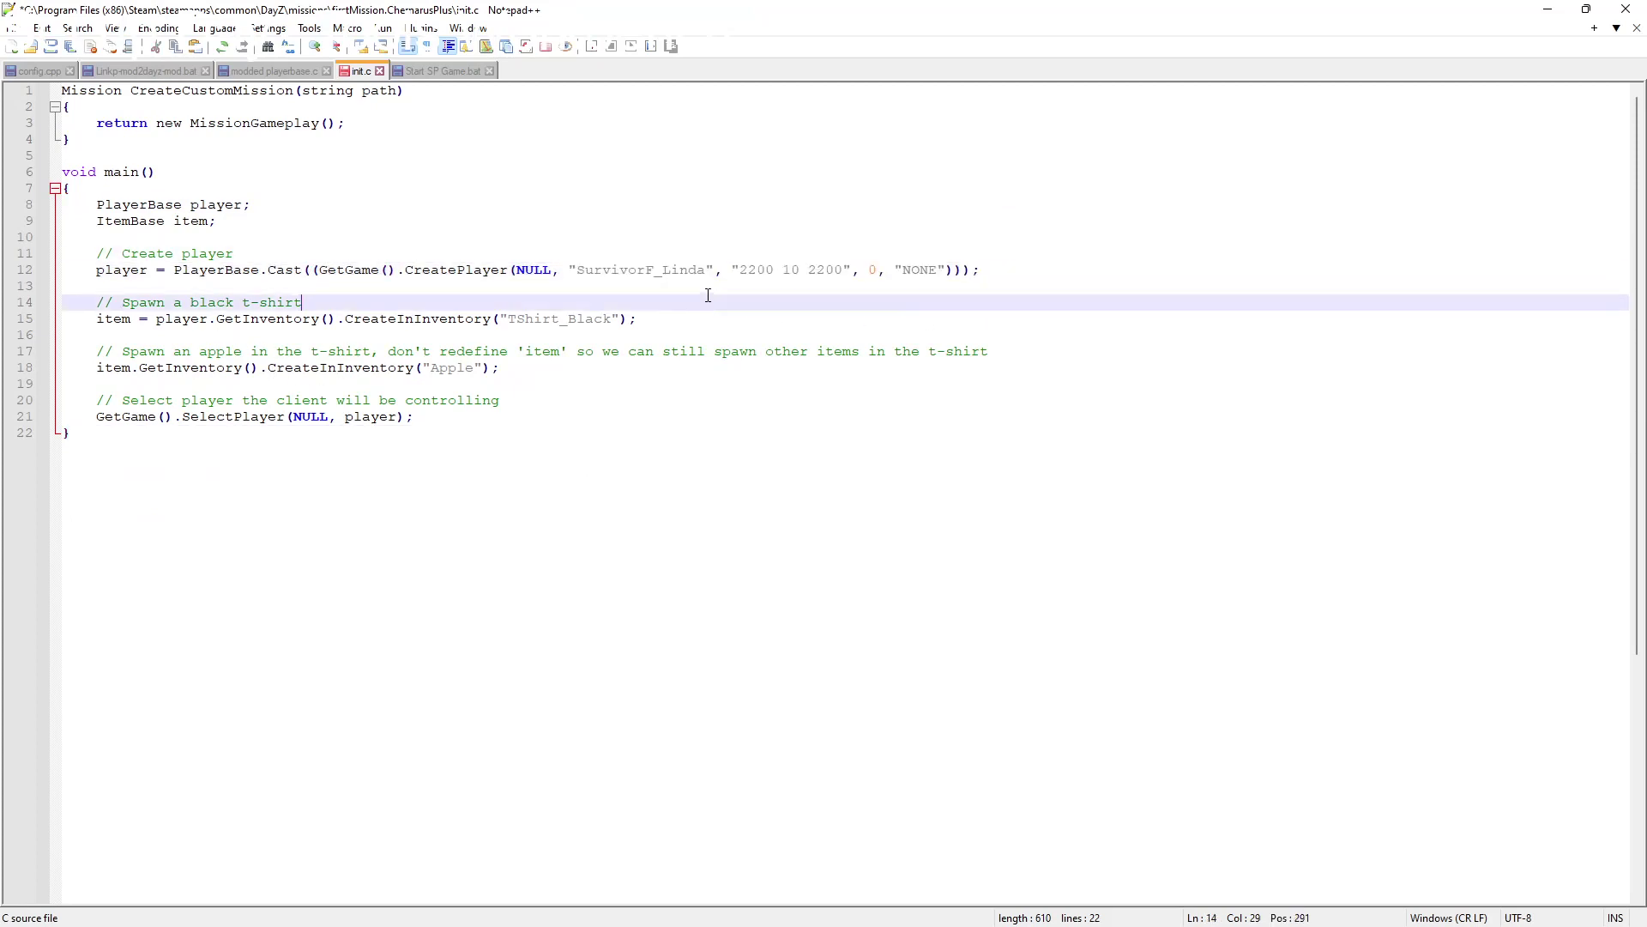
double_click(582, 268)
key(Down)
key(Down)
key(Down)
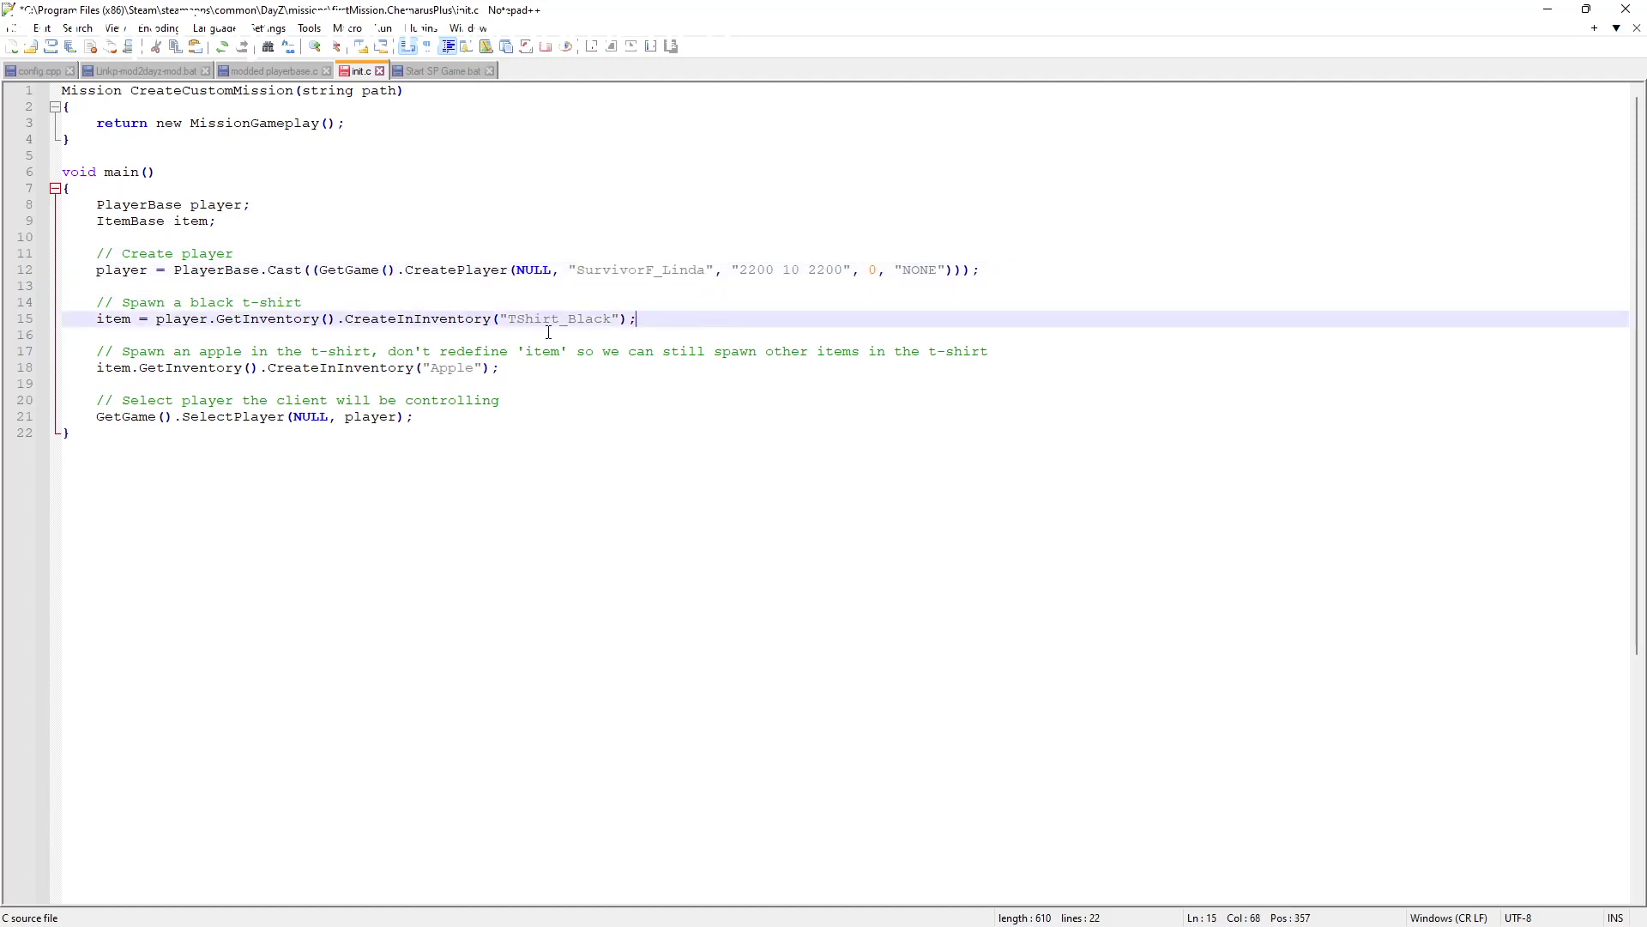
double_click(513, 321)
click(713, 400)
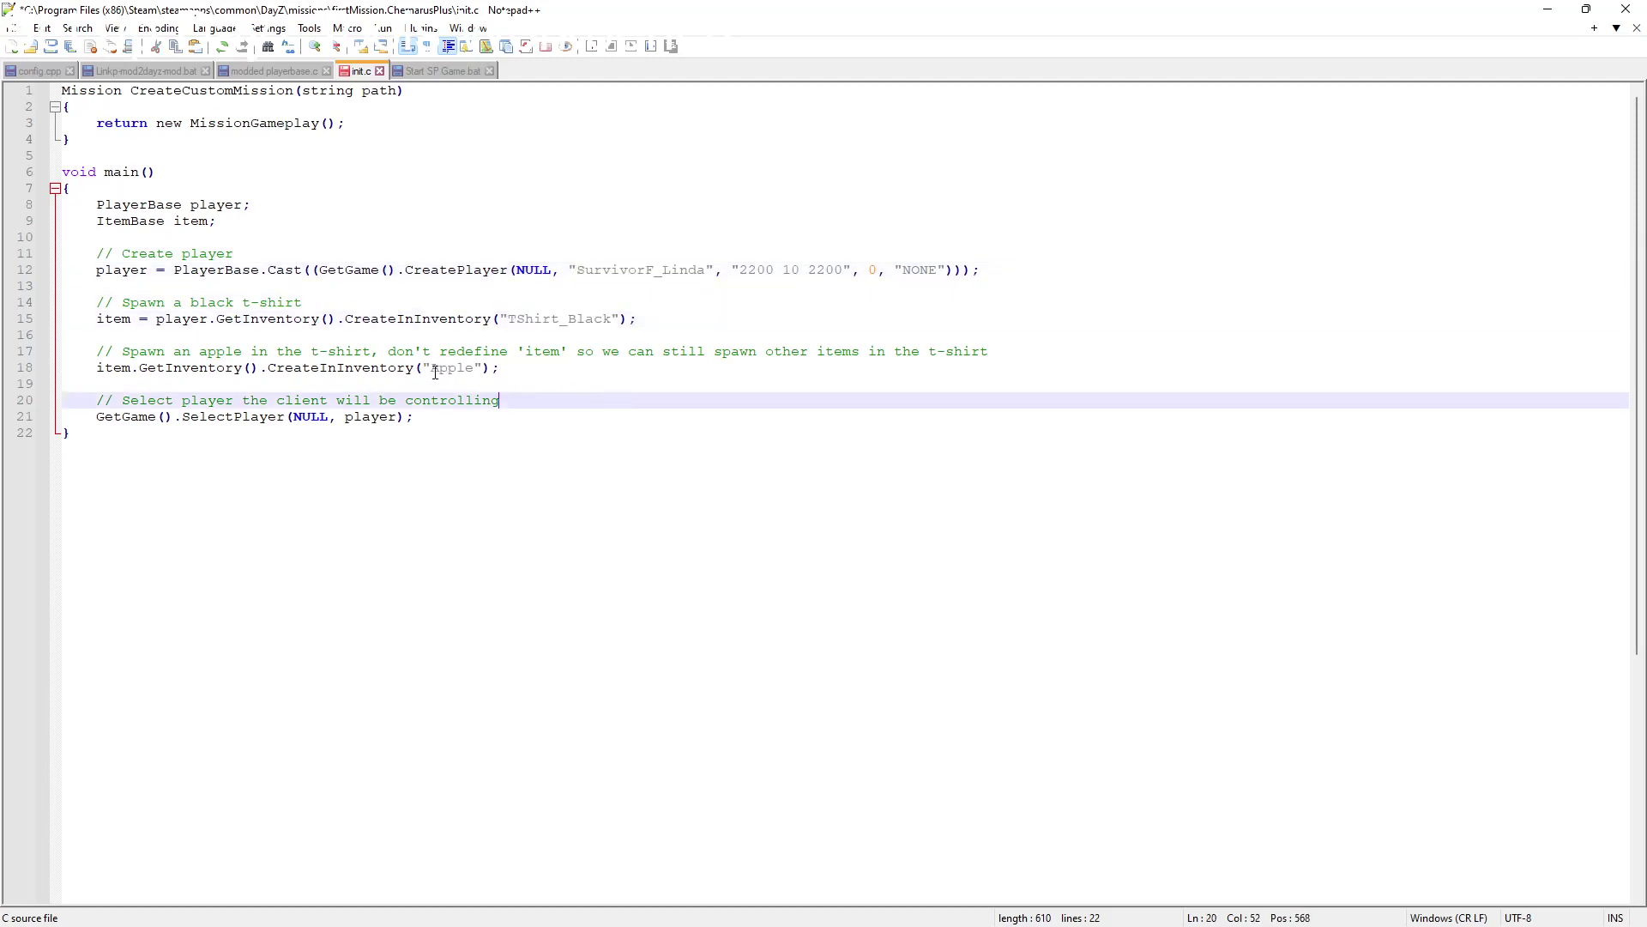
drag(424, 369, 490, 368)
click(808, 413)
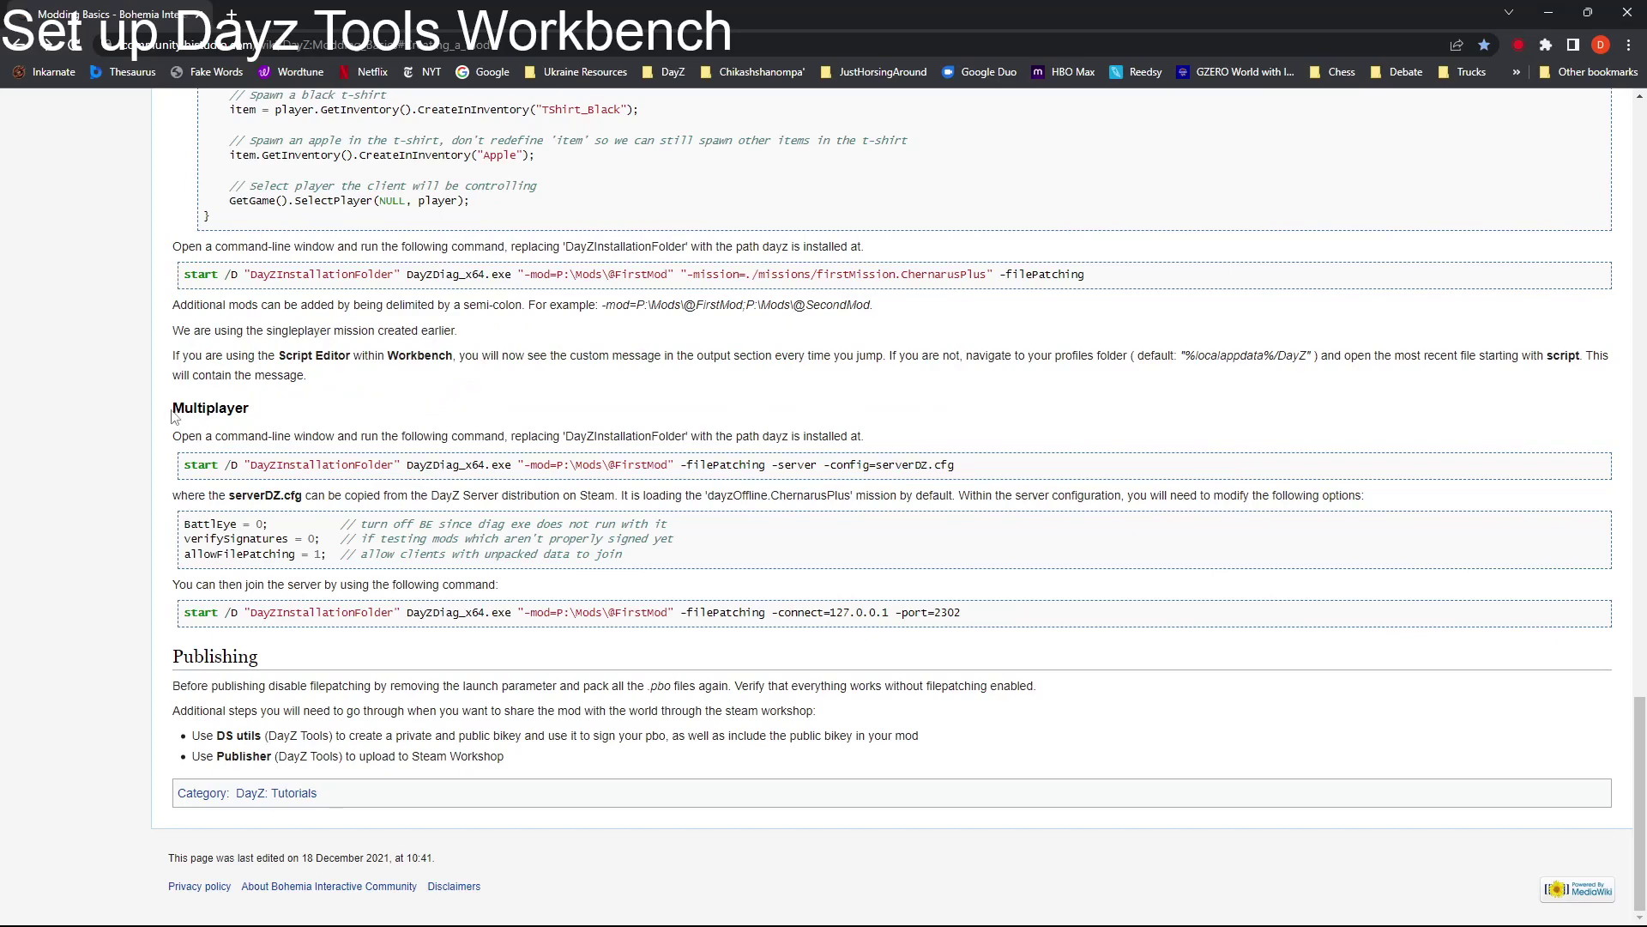
Step: Copy the server start command from the wiki's Multiplayer section and paste it into a new Notepad++ document
drag(171, 412, 258, 413)
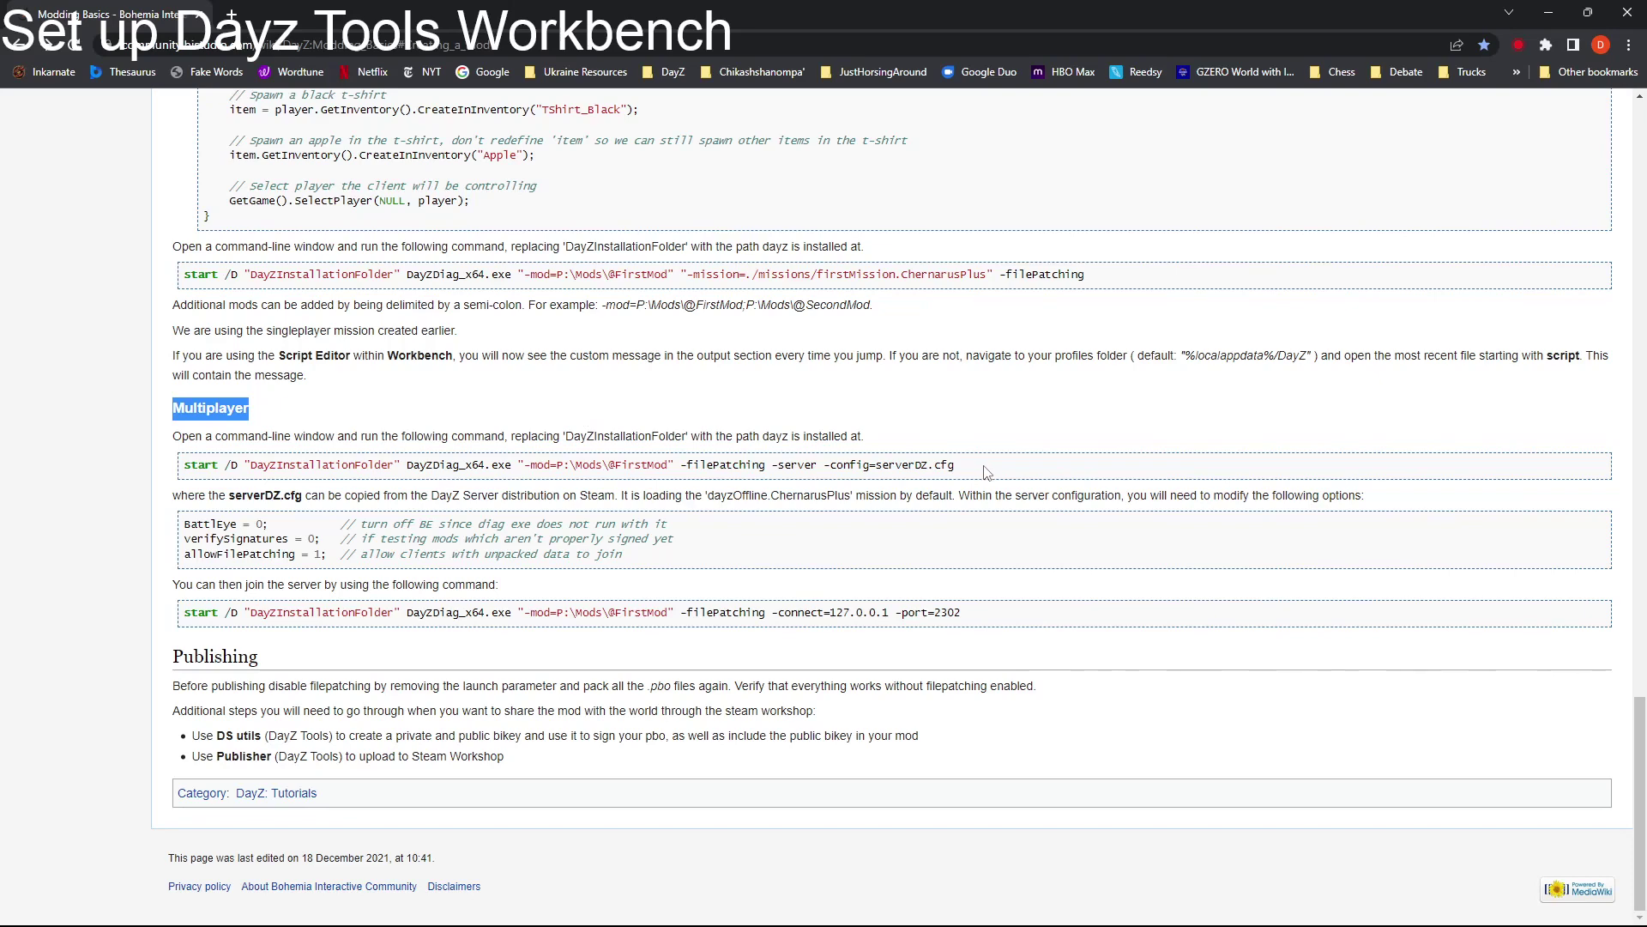
drag(955, 465, 184, 461)
key(ctrl+c)
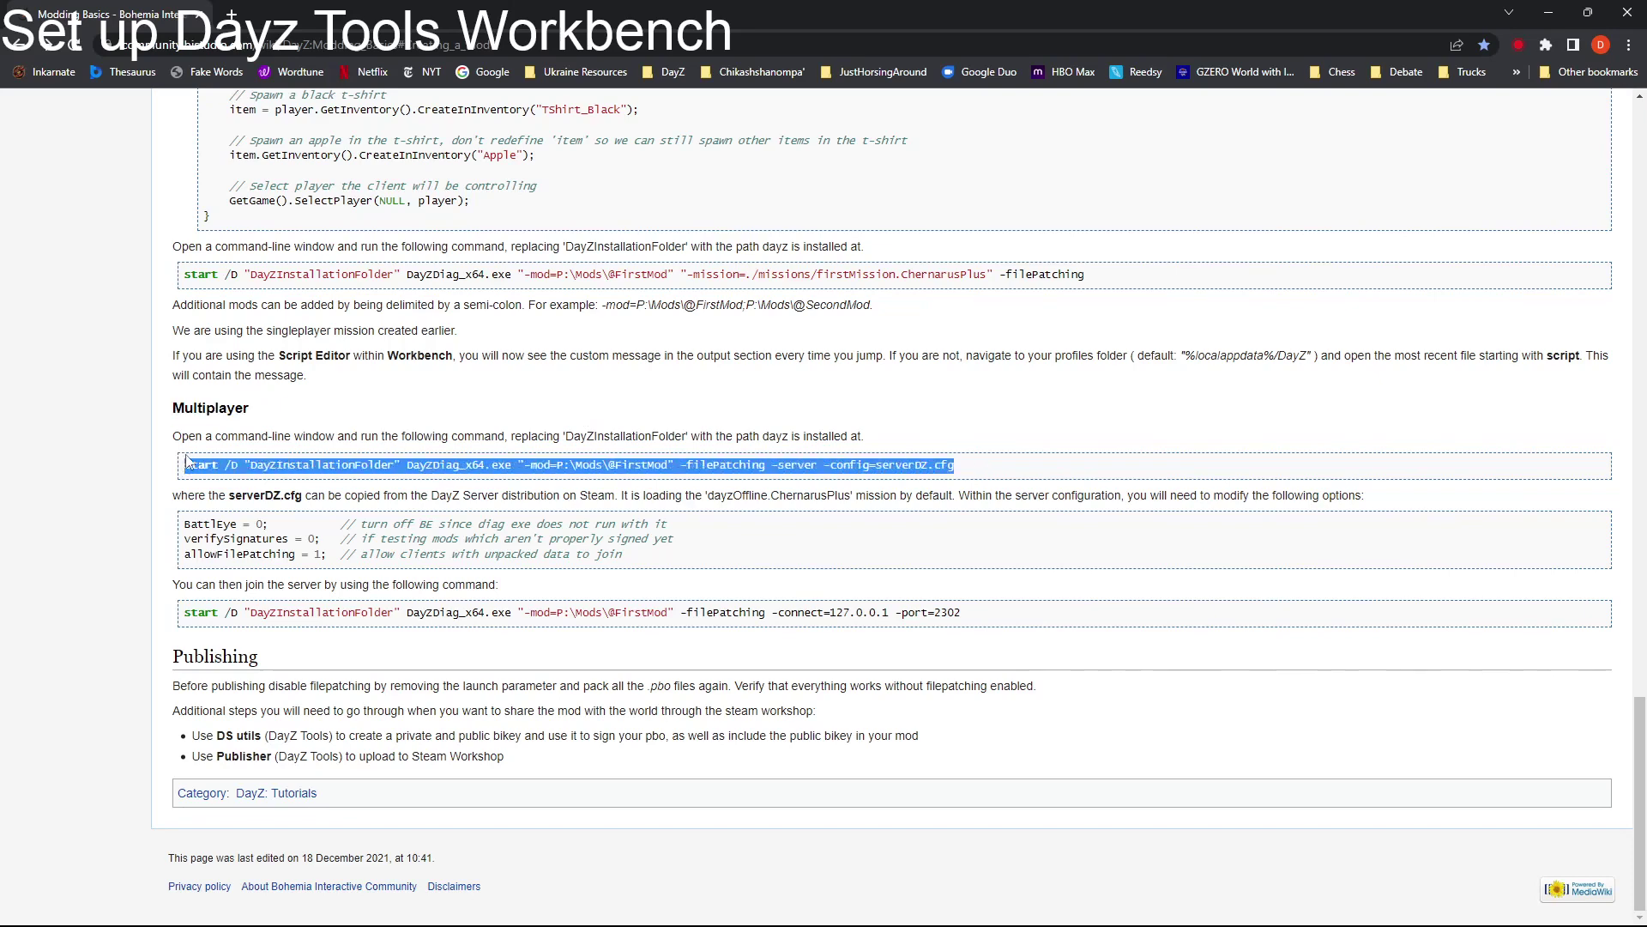
key(alt+Tab)
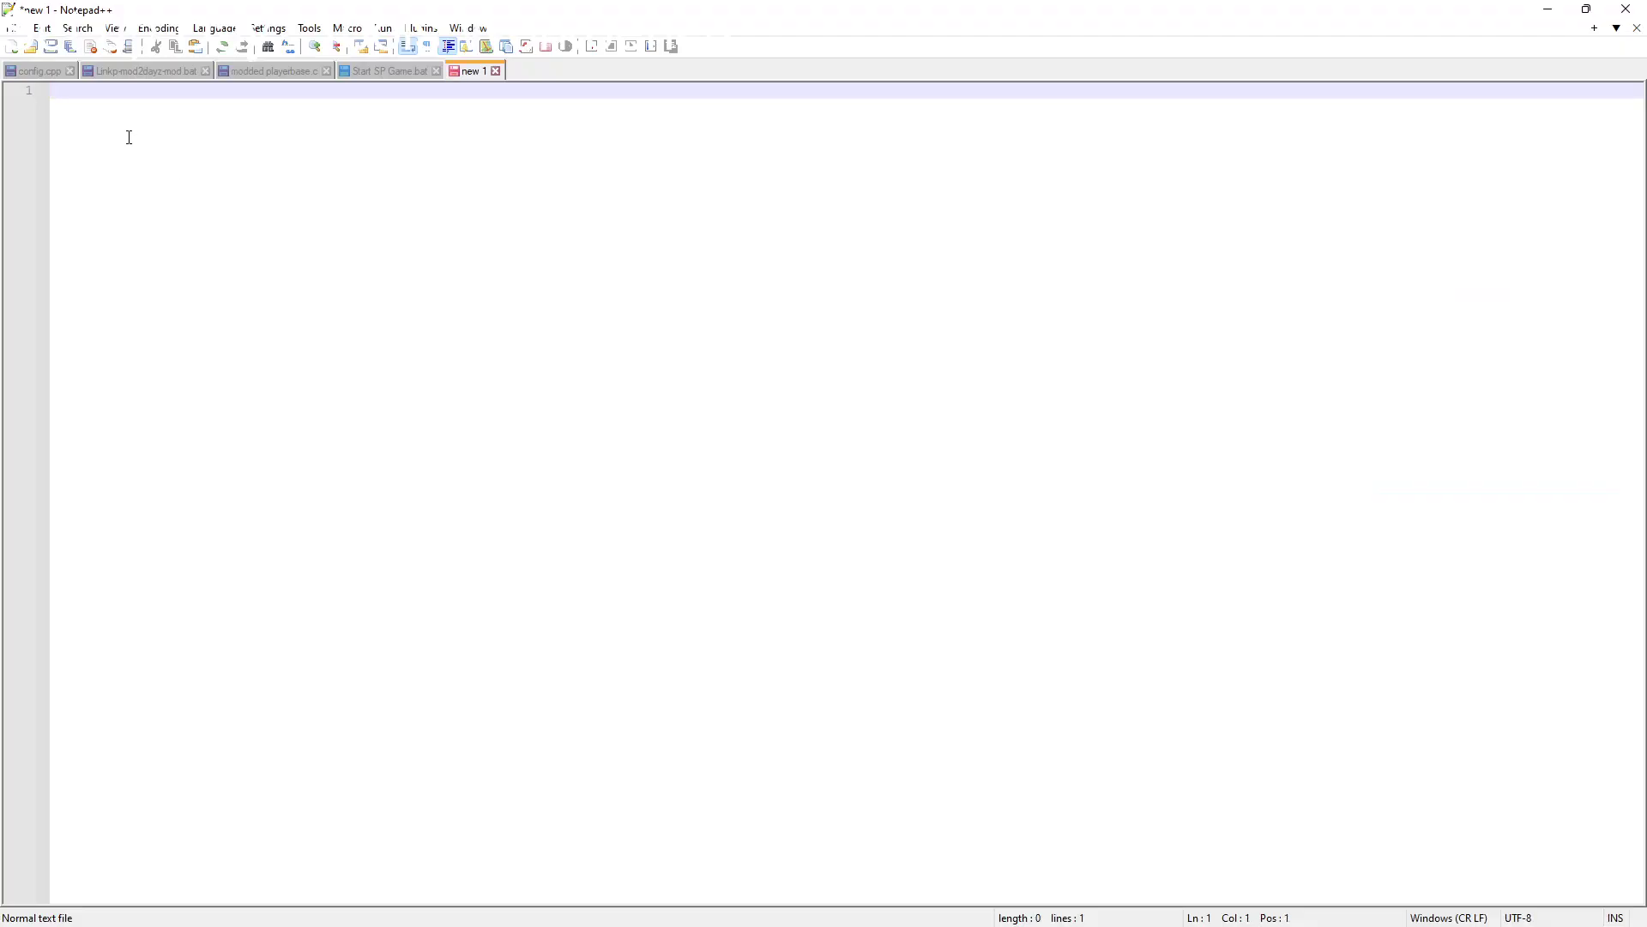
key(ctrl+v)
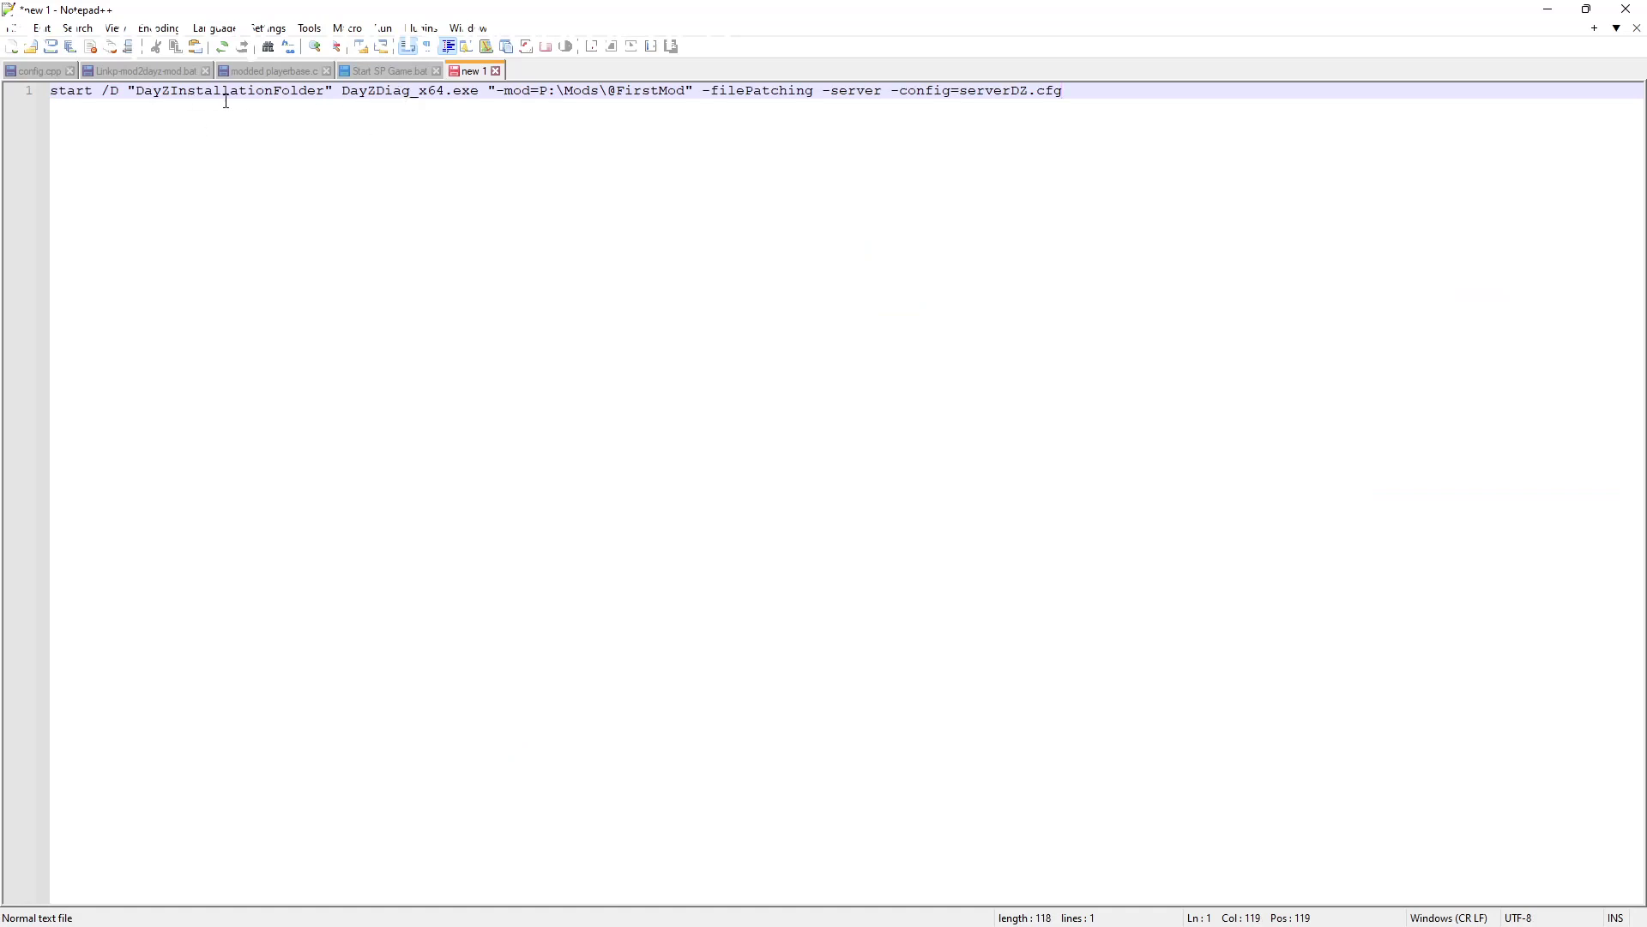
Step: Replace DayZInstallationFolder in the server command with the C:\Program Files (x86)\Steam\steamapps\common\DayZ path from Start SP Game.bat, and check the -server parameter
click(394, 70)
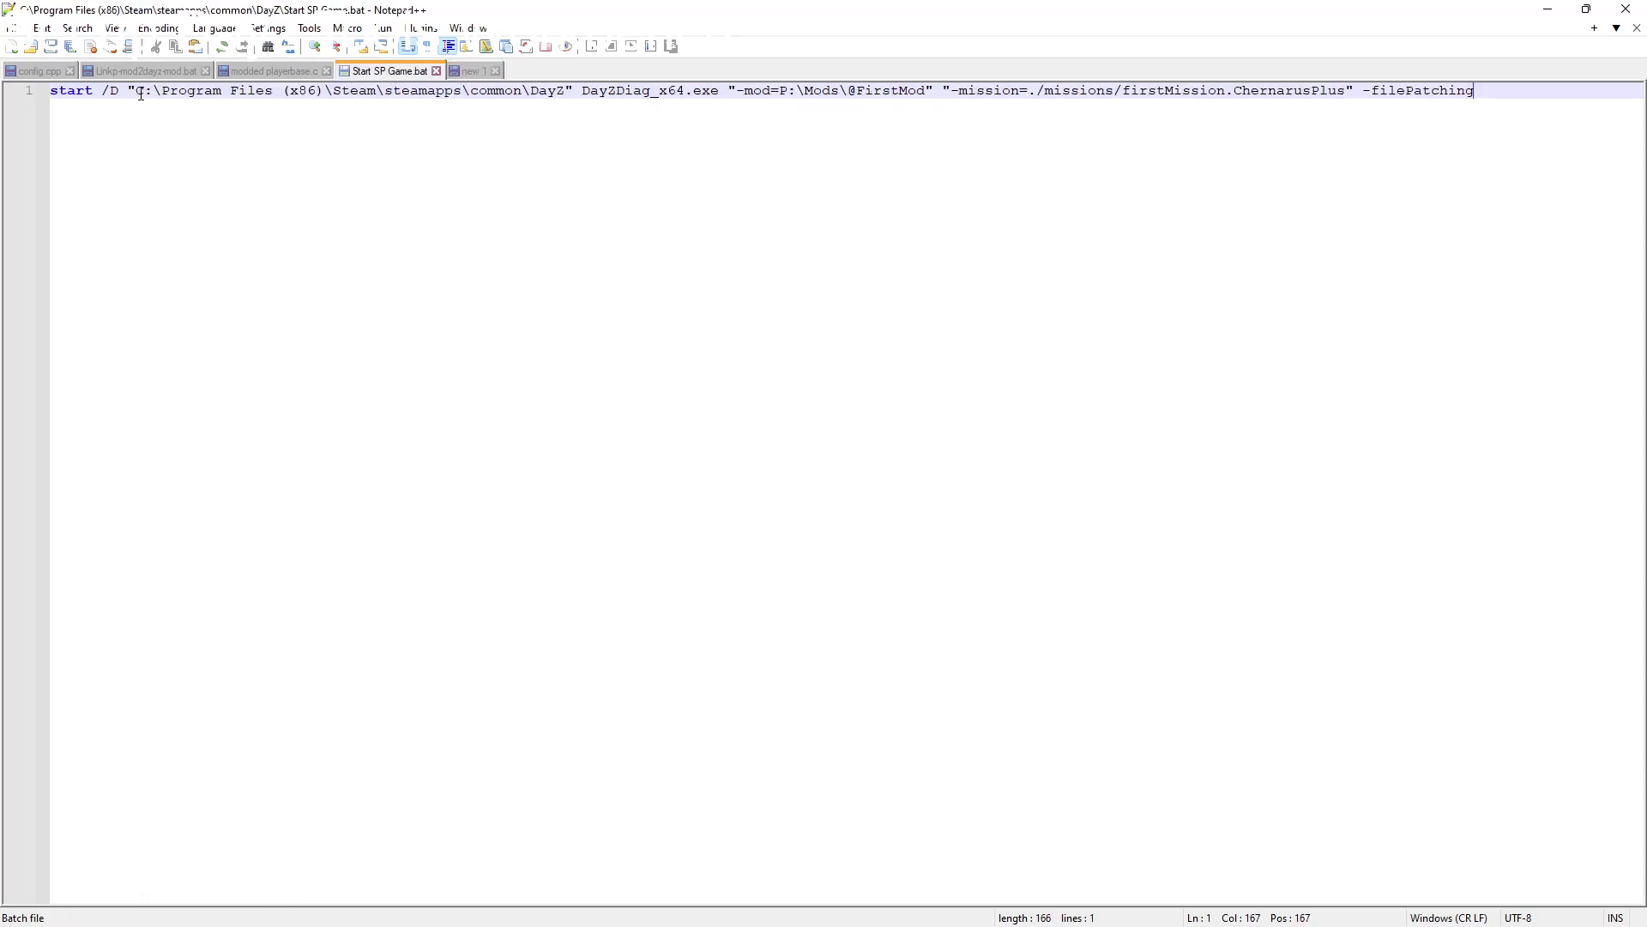
drag(136, 92, 328, 97)
text(C:\Program Files (x86)\Steam\steamapps\common\DayZ)
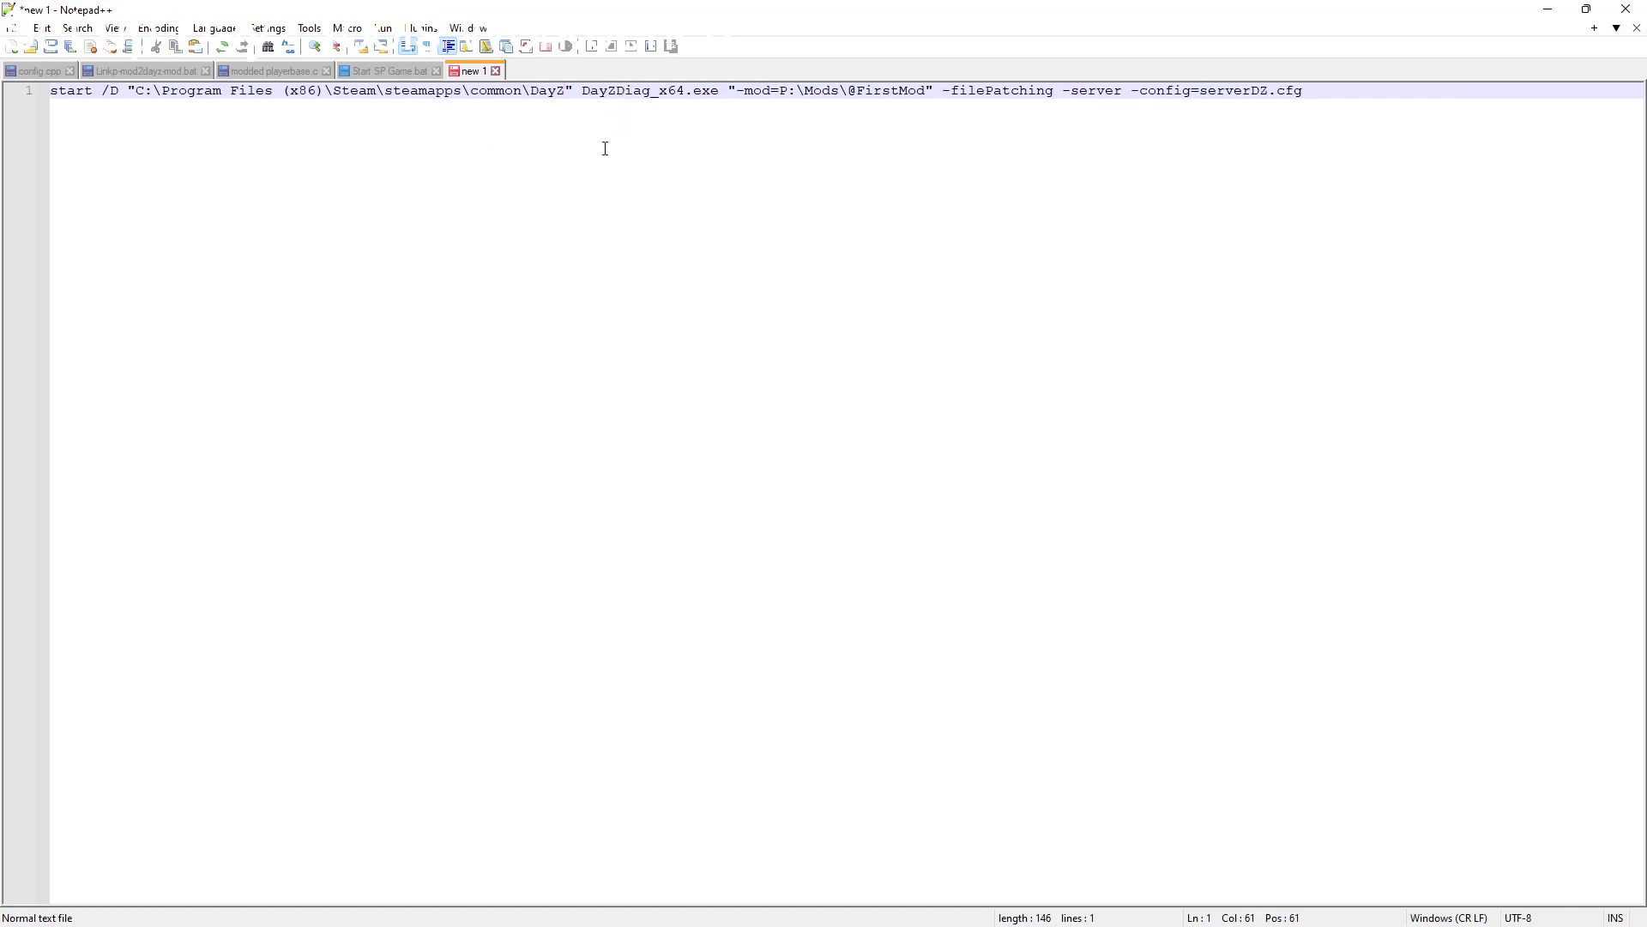
key(End)
drag(1124, 91, 1064, 92)
key(End)
Step: Save the server start command as the batch file Start MP Server.bat in the DayZ installation folder
click(21, 34)
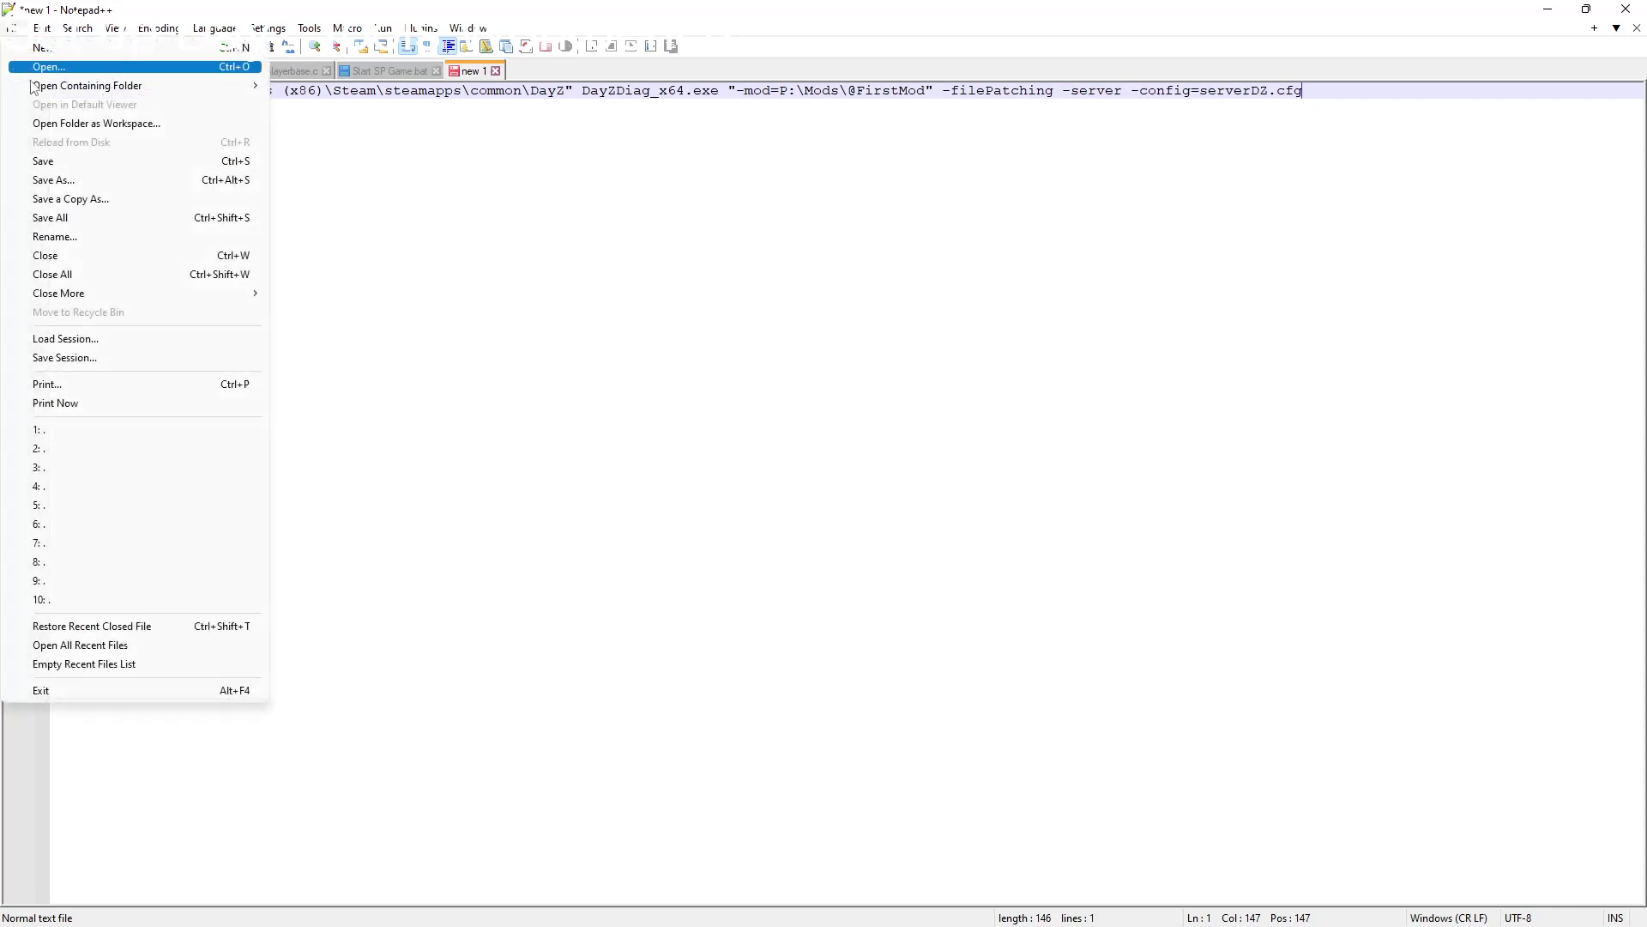
click(94, 177)
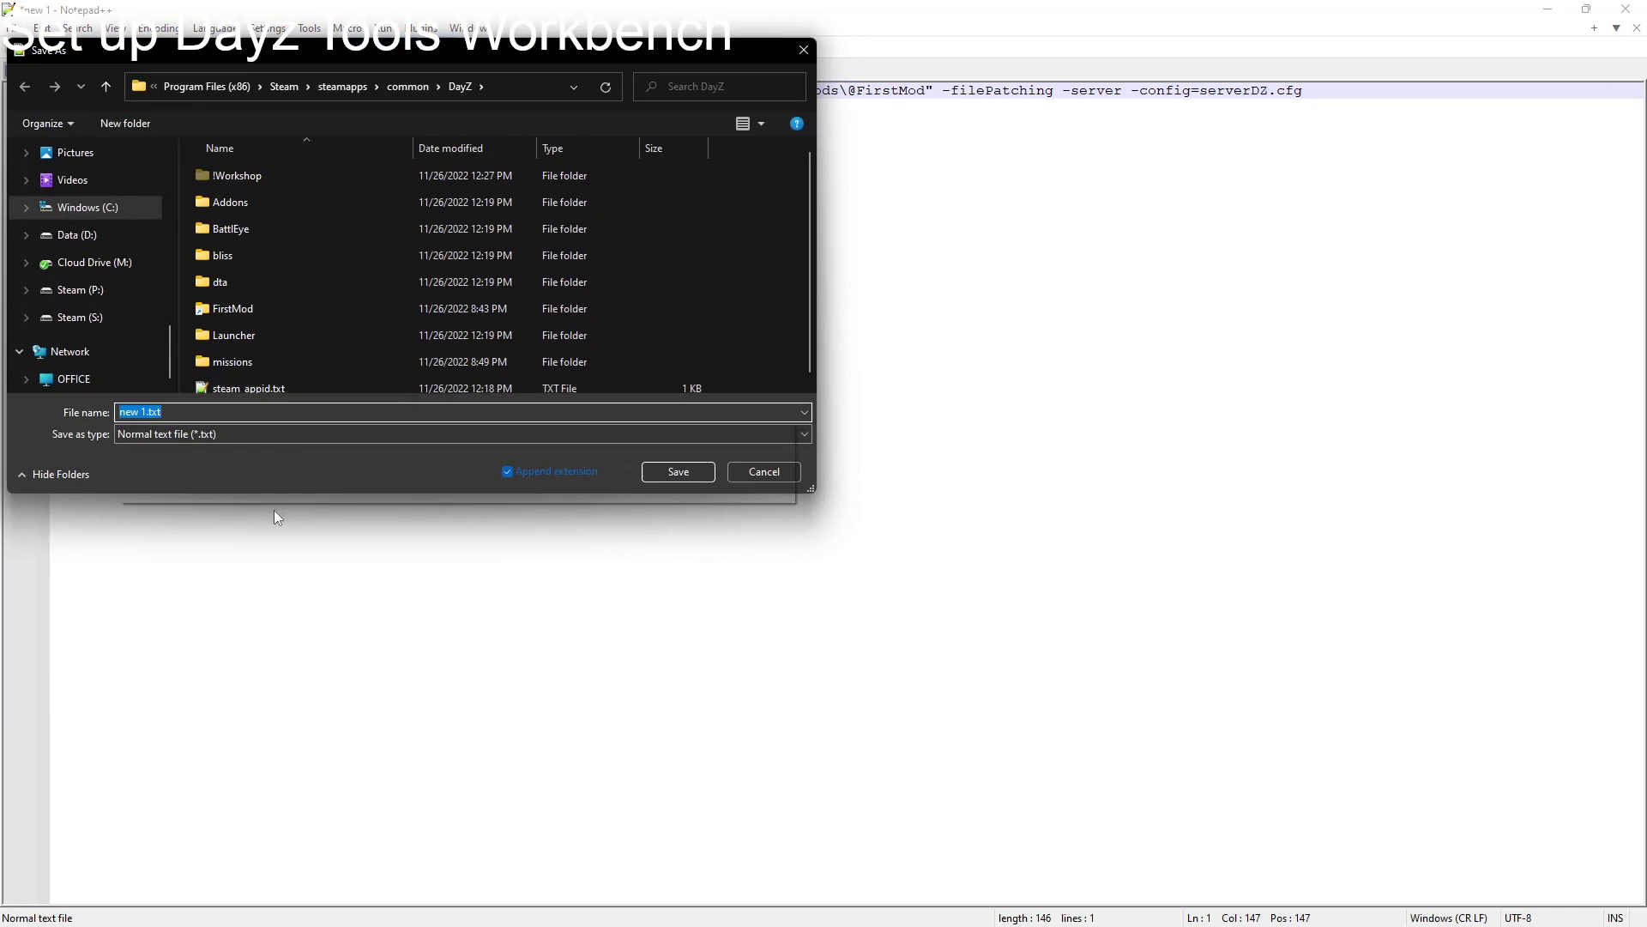
text(Start MP)
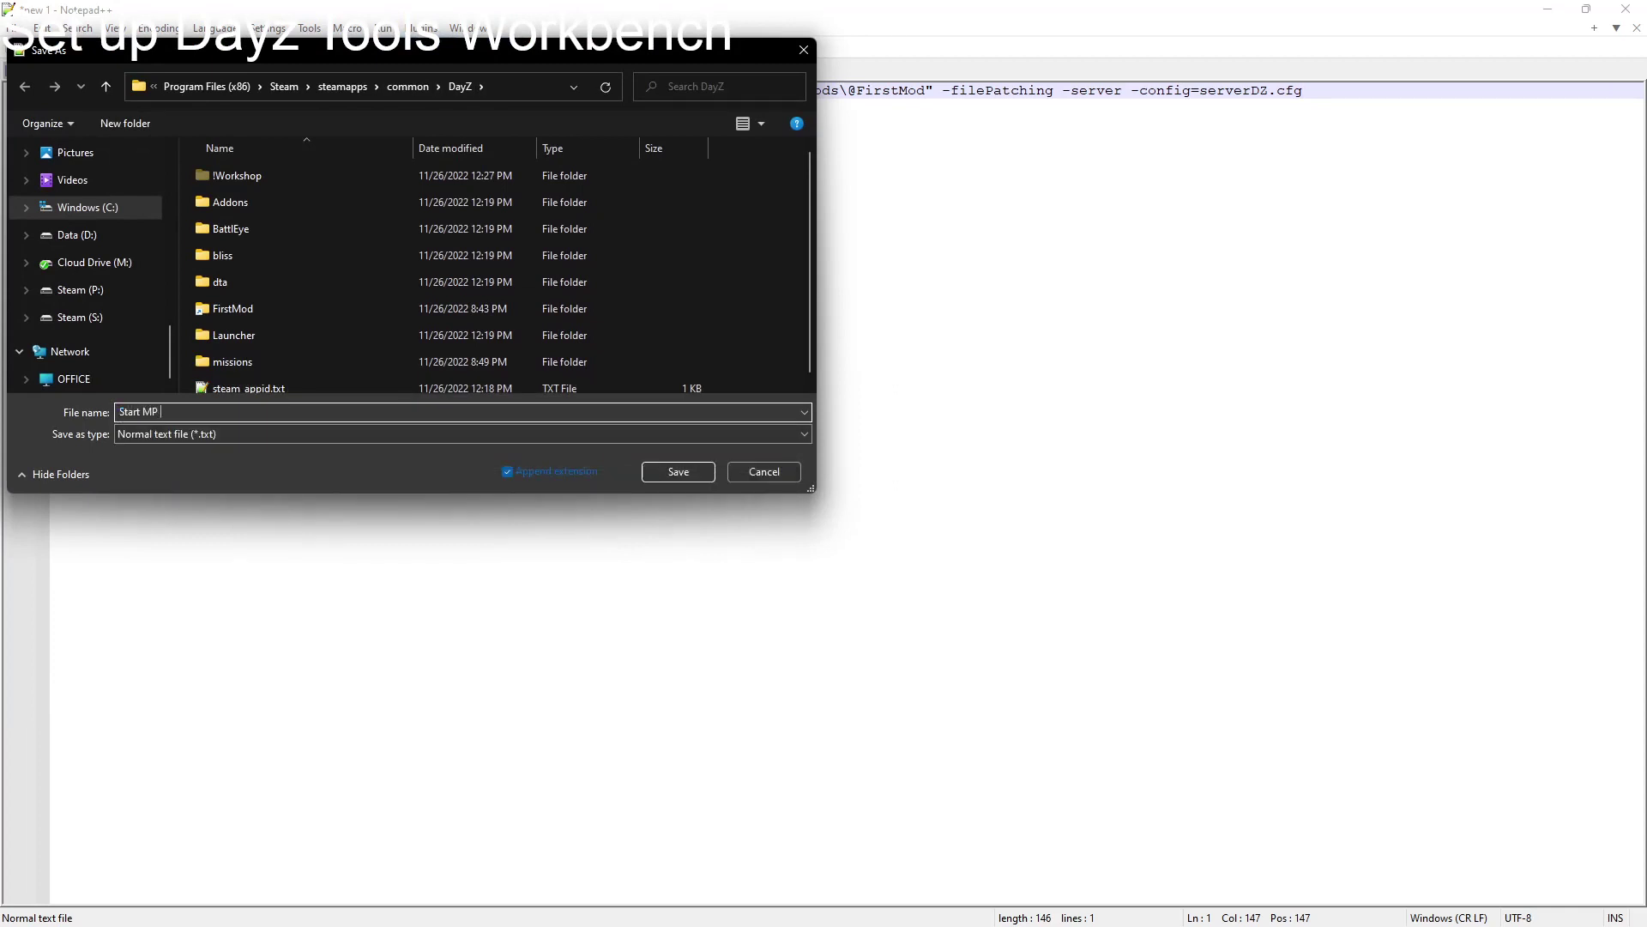
text( Server.bat)
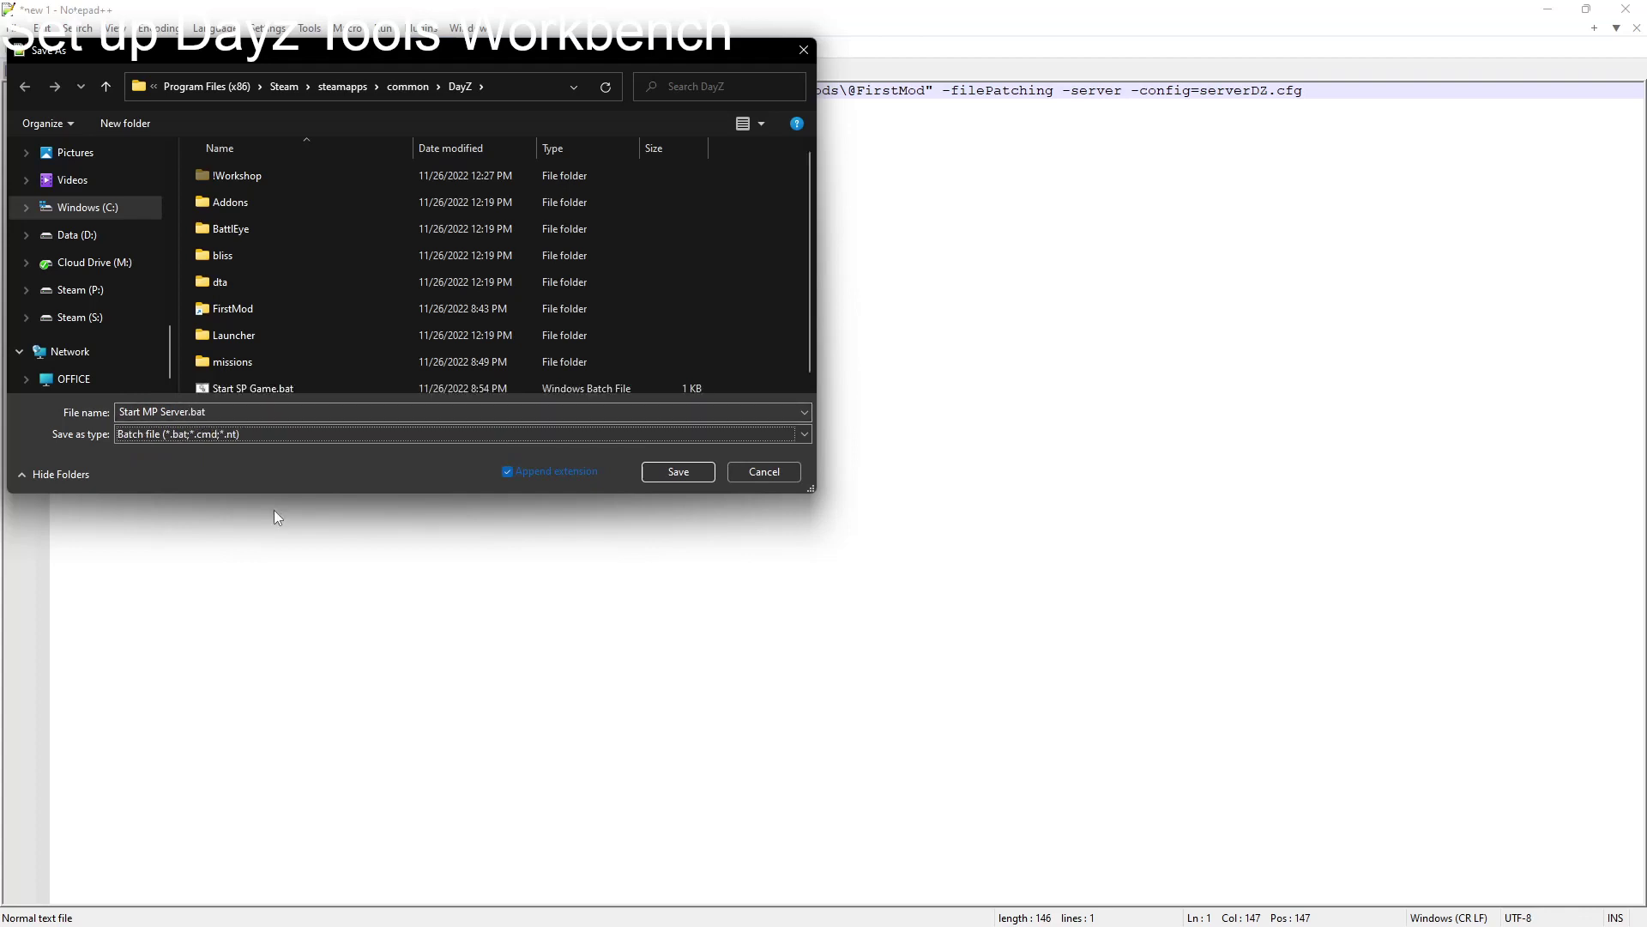
key(Return)
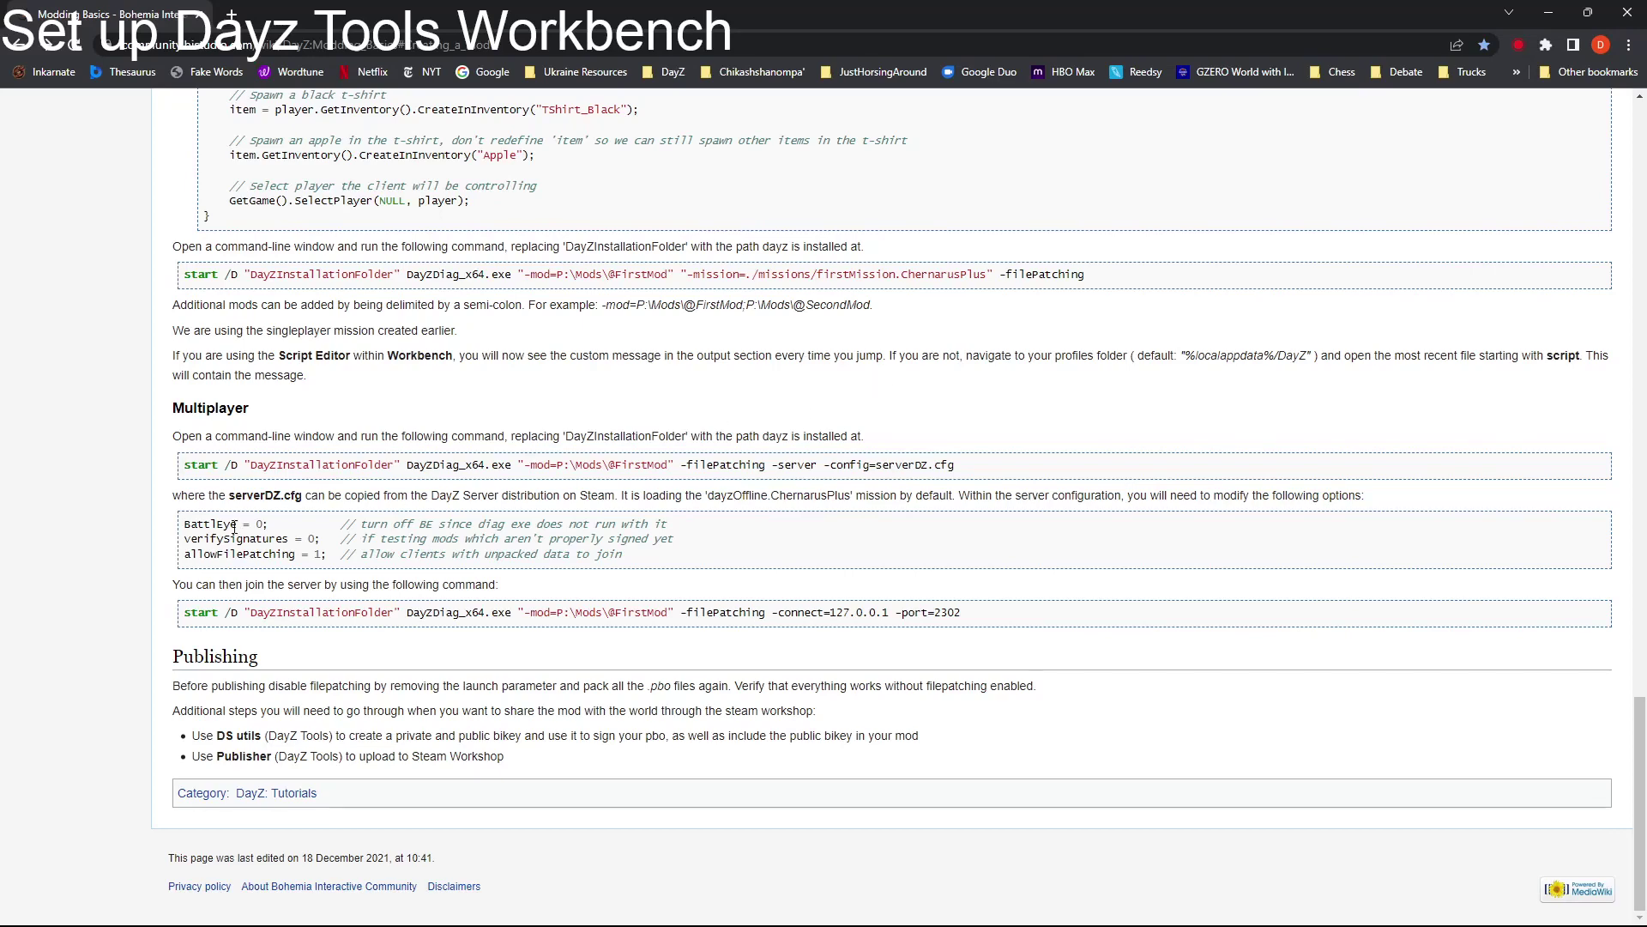
Step: Copy serverDZ.cfg, the config file named in the wiki, from the DayZServer folder into the DayZ folder in File Explorer
drag(228, 495, 243, 496)
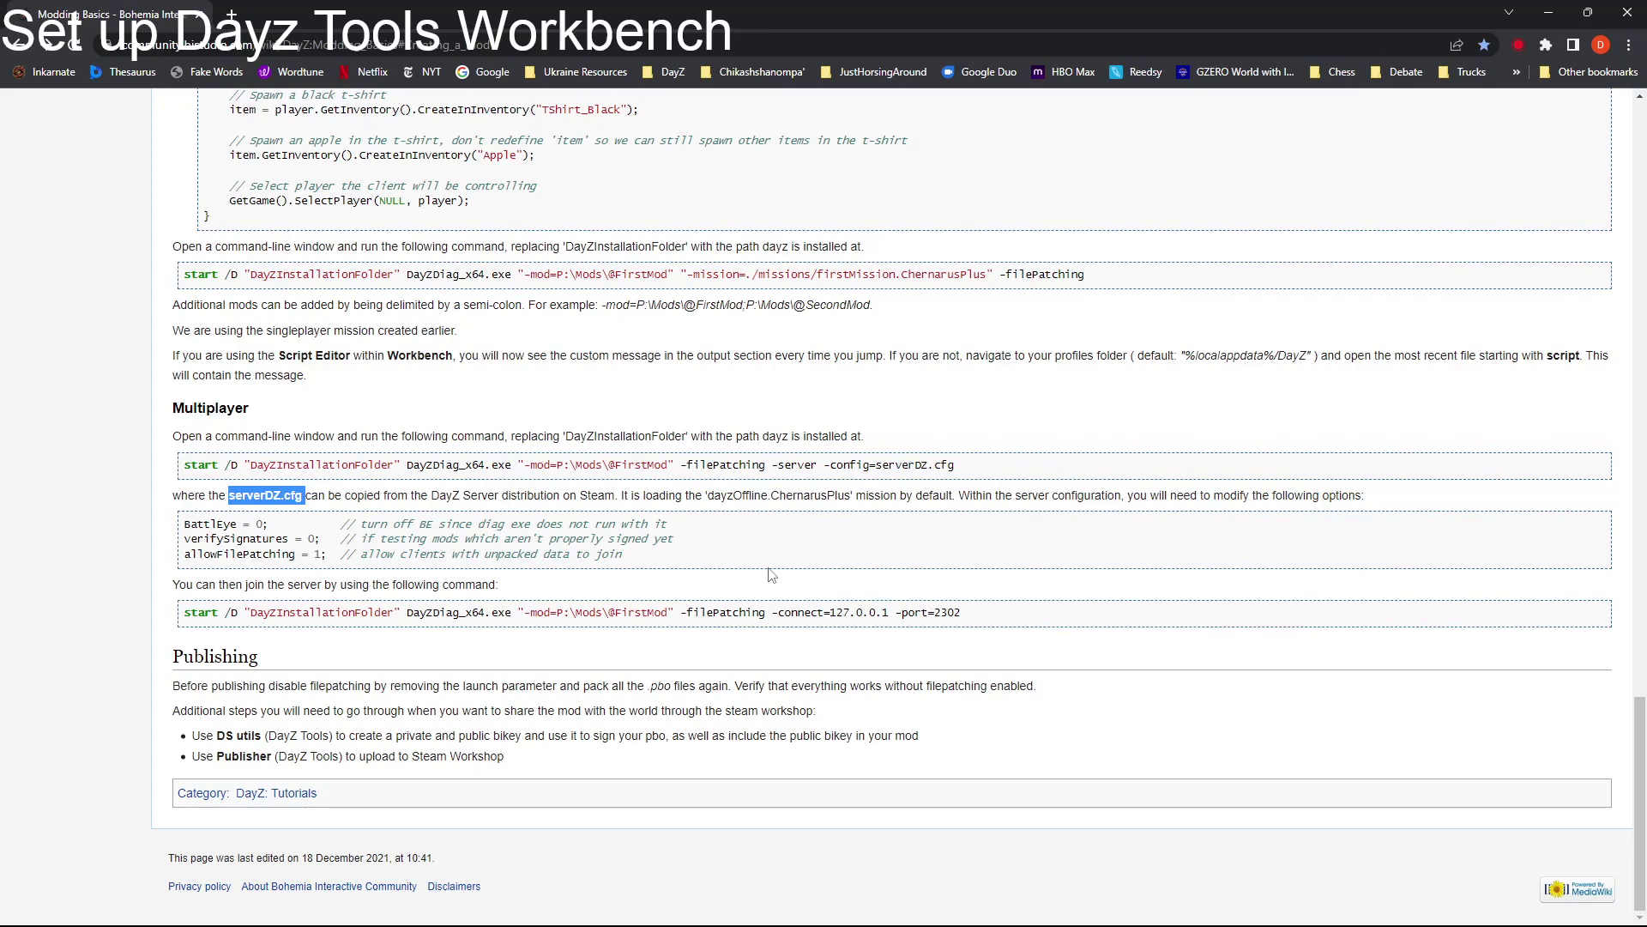
key(alt+Tab)
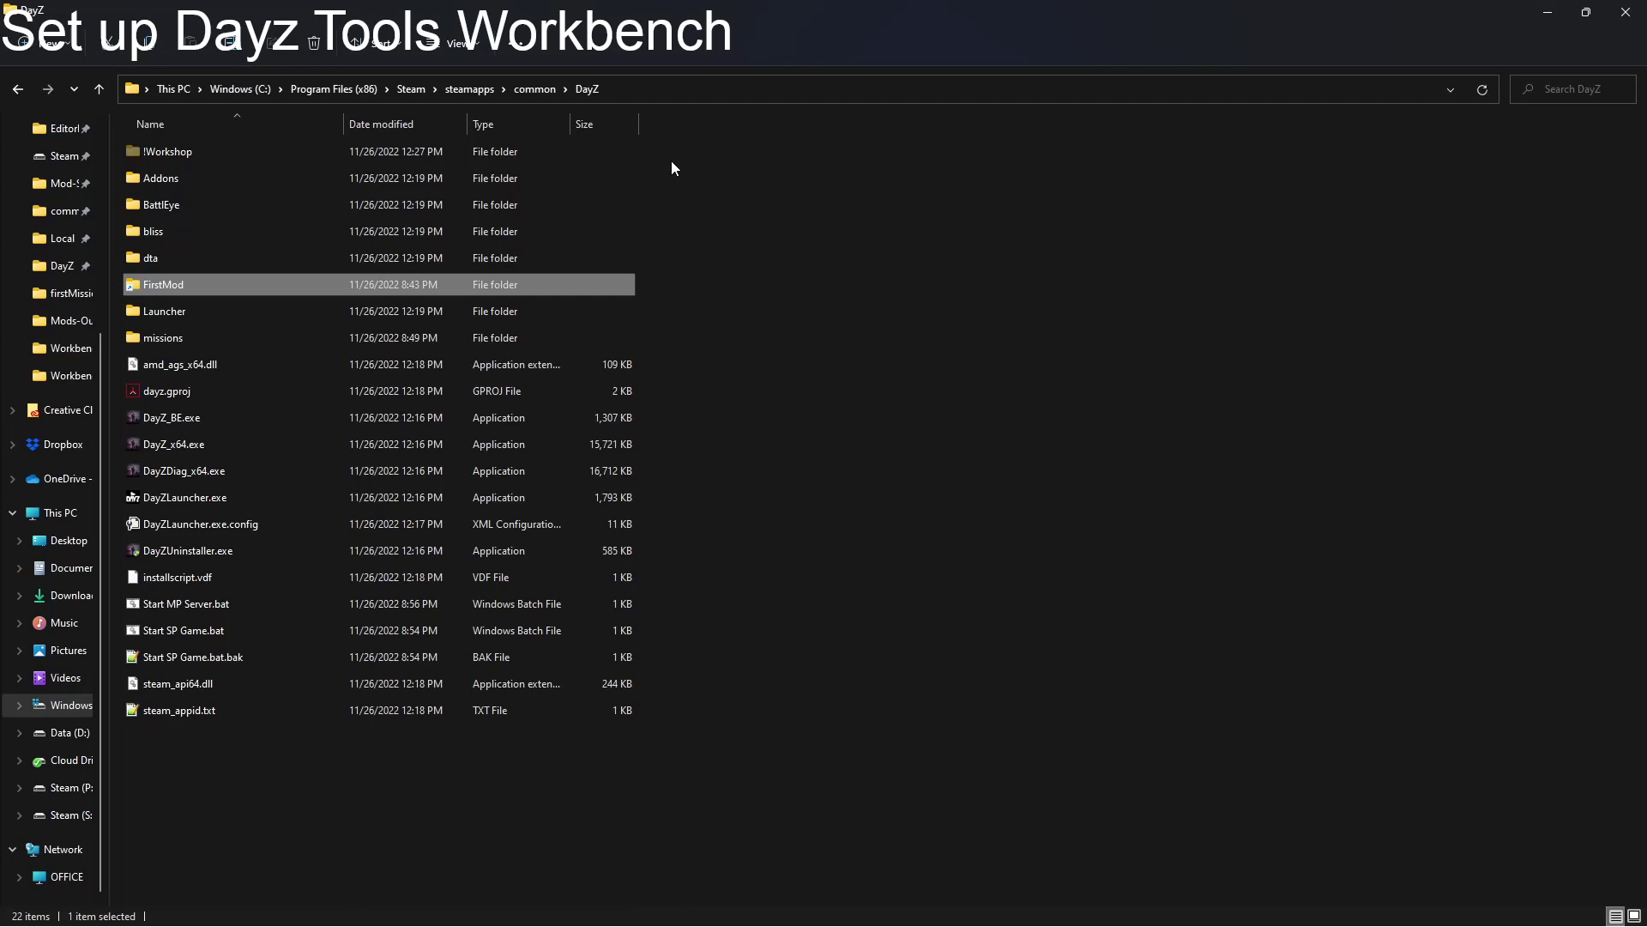
click(532, 89)
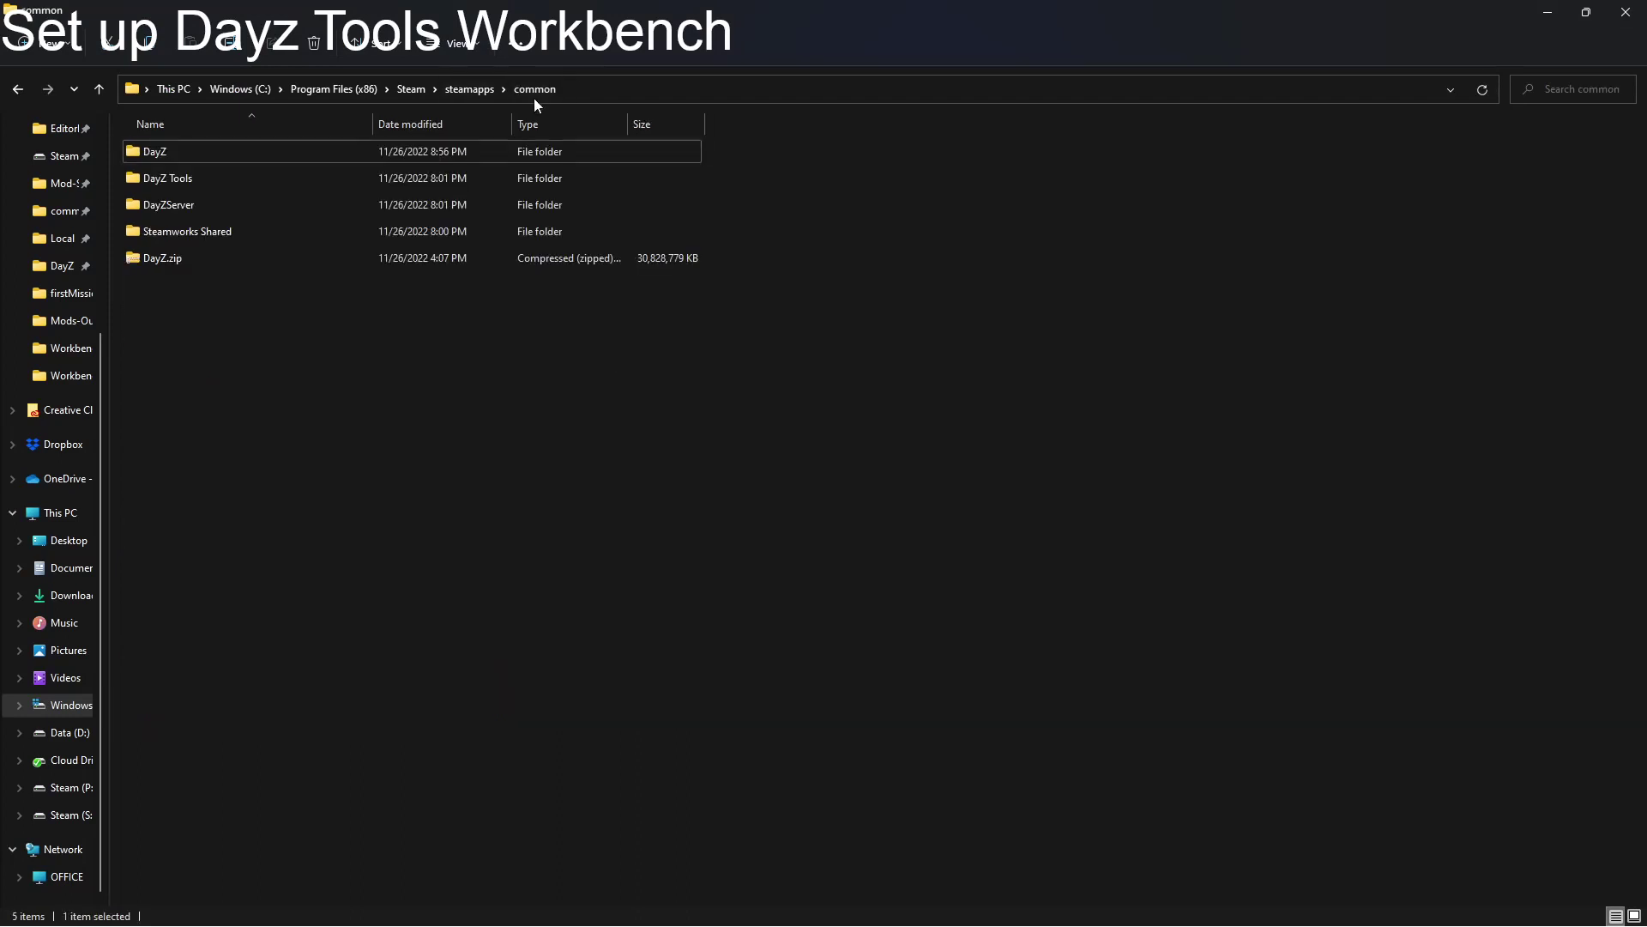
double_click(264, 206)
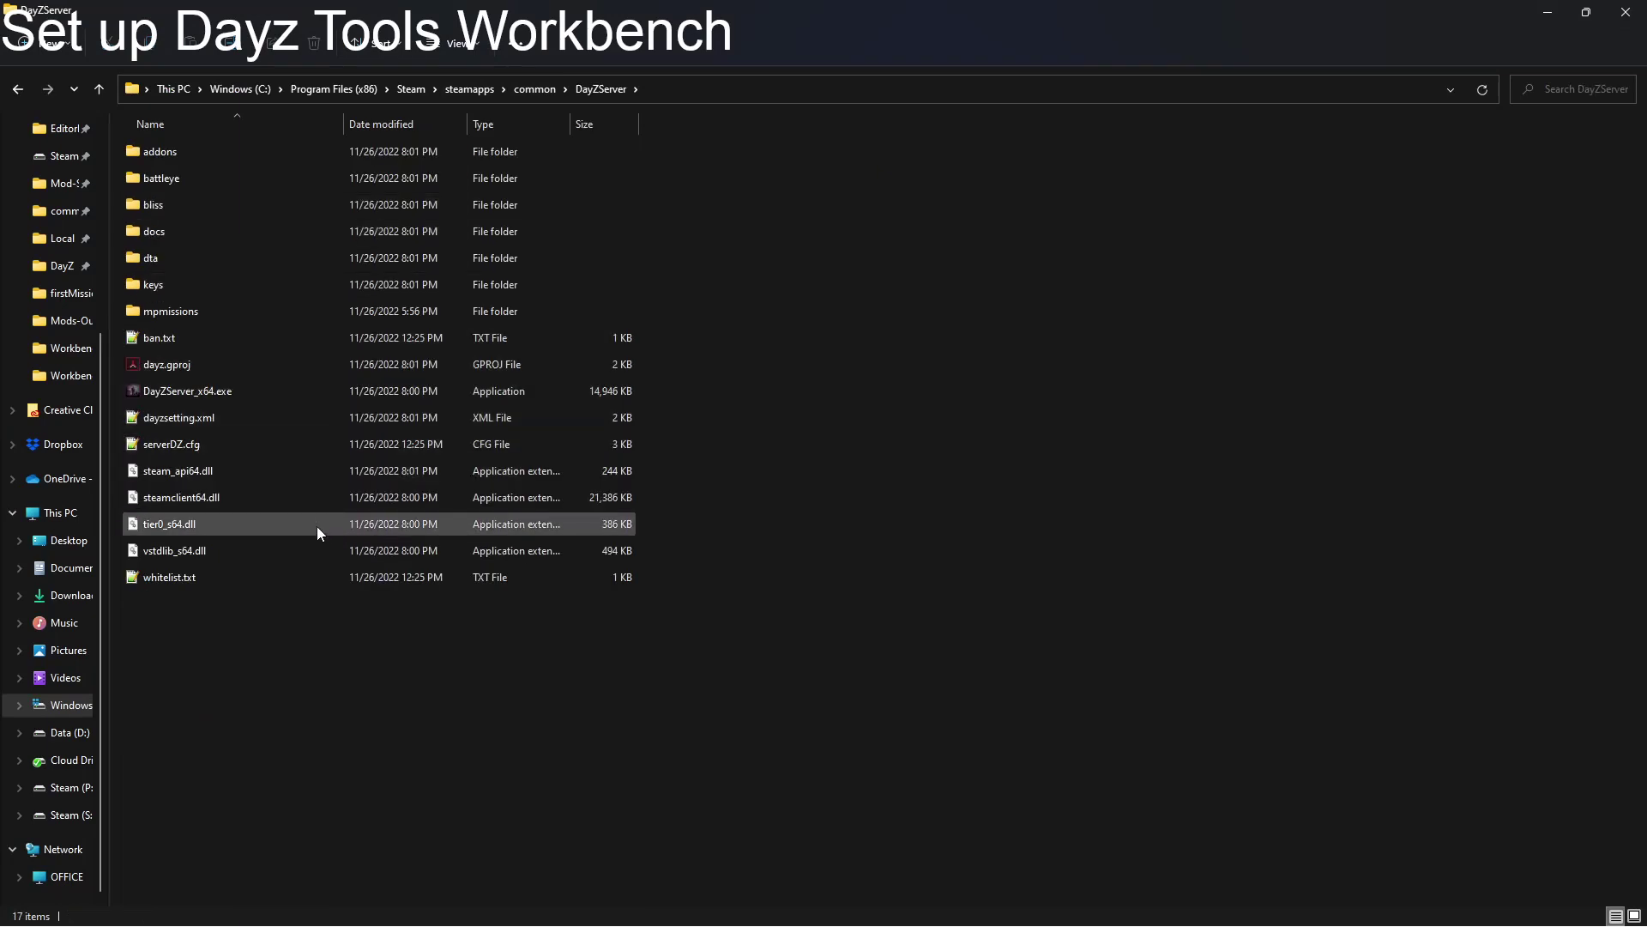
click(250, 449)
right_click(251, 450)
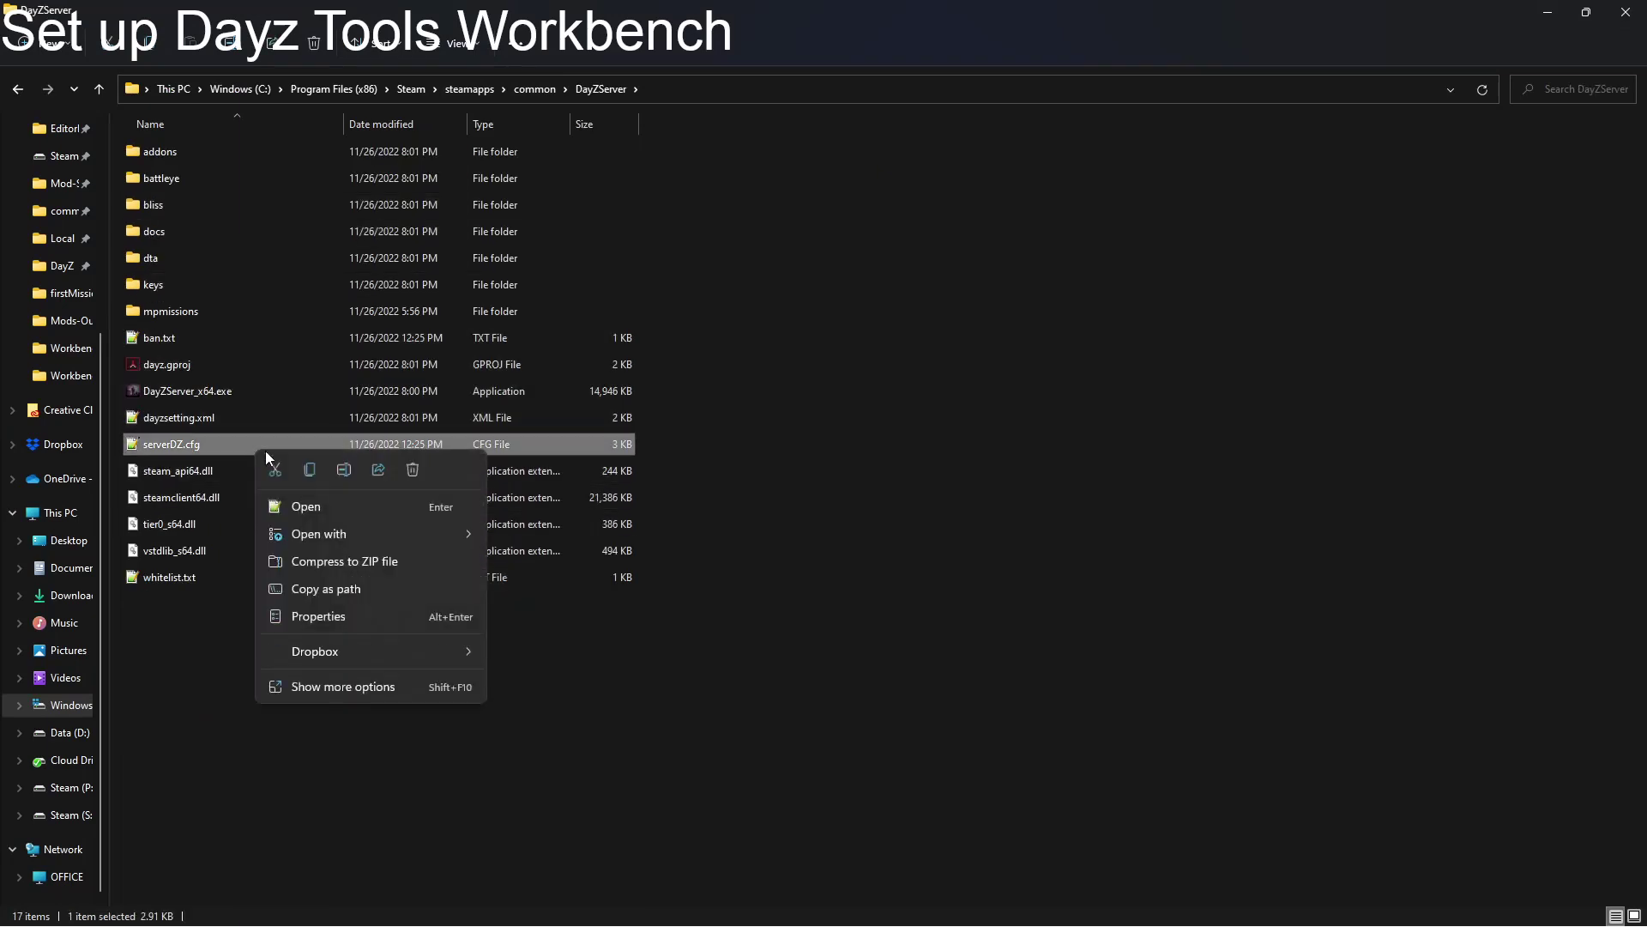
click(310, 469)
click(528, 92)
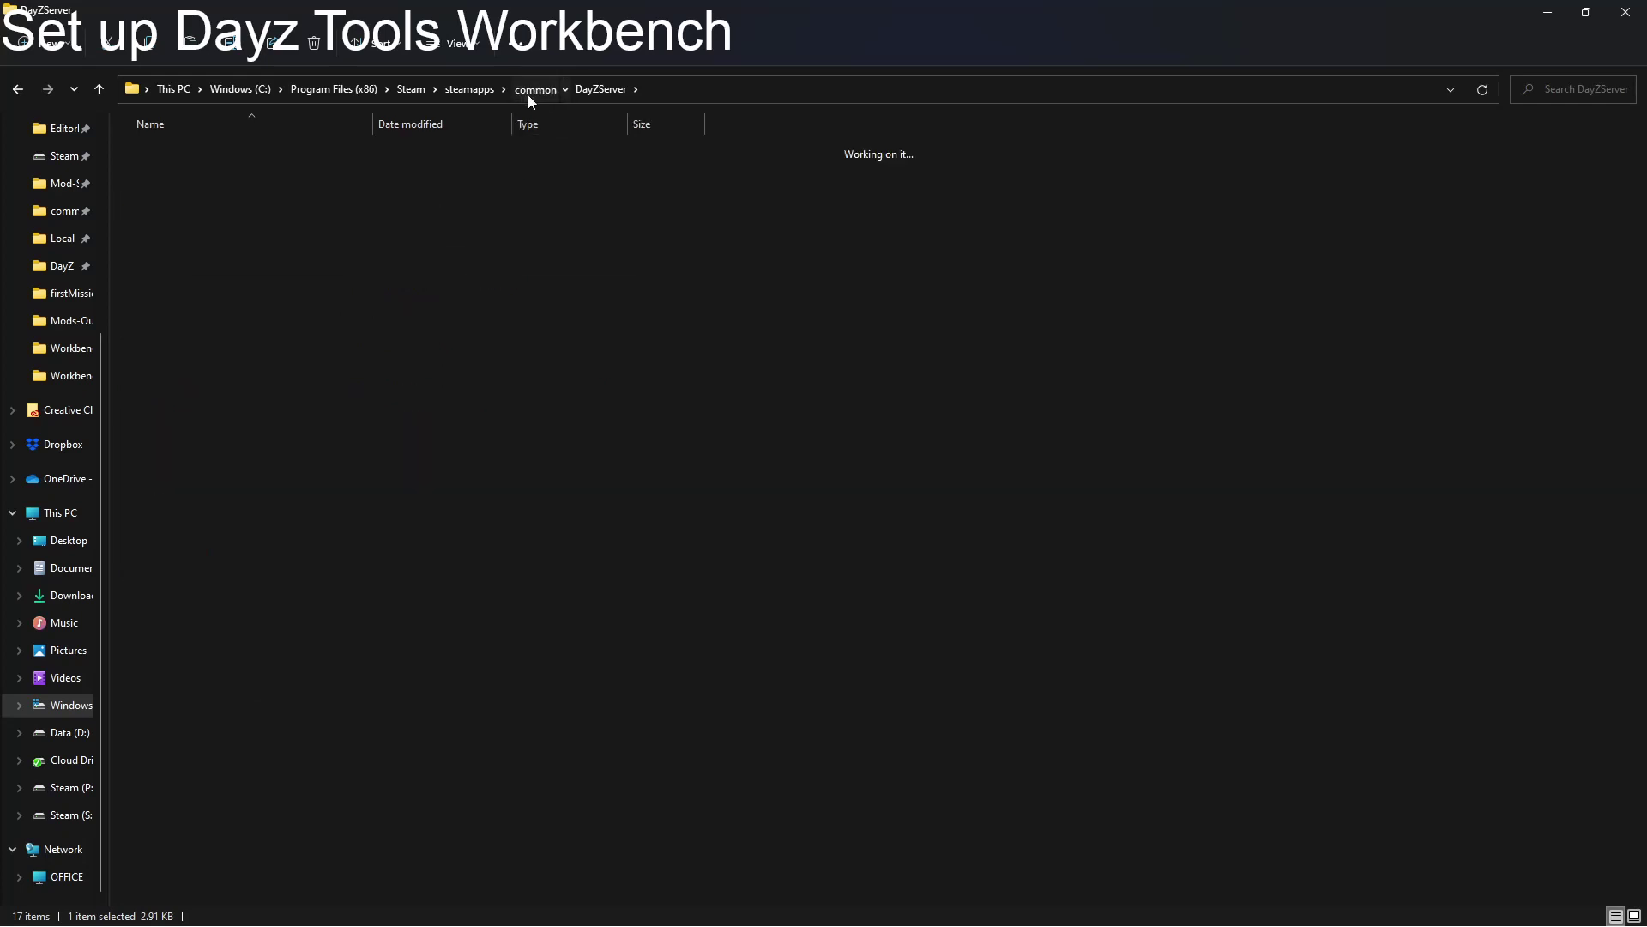
double_click(301, 154)
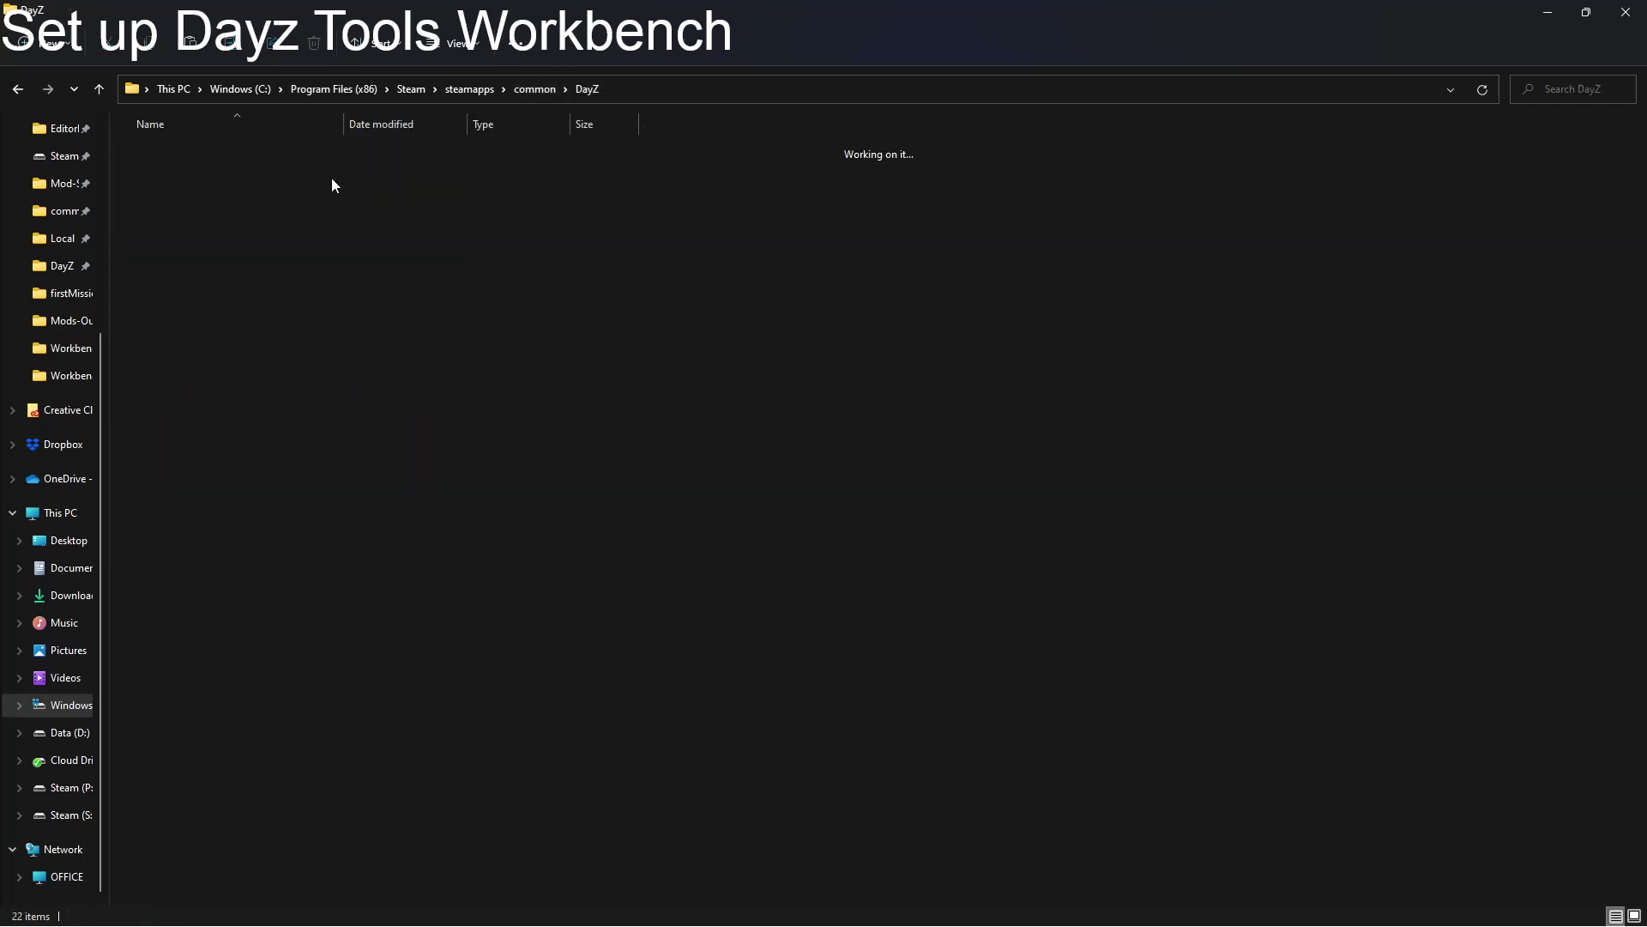
right_click(810, 538)
click(836, 559)
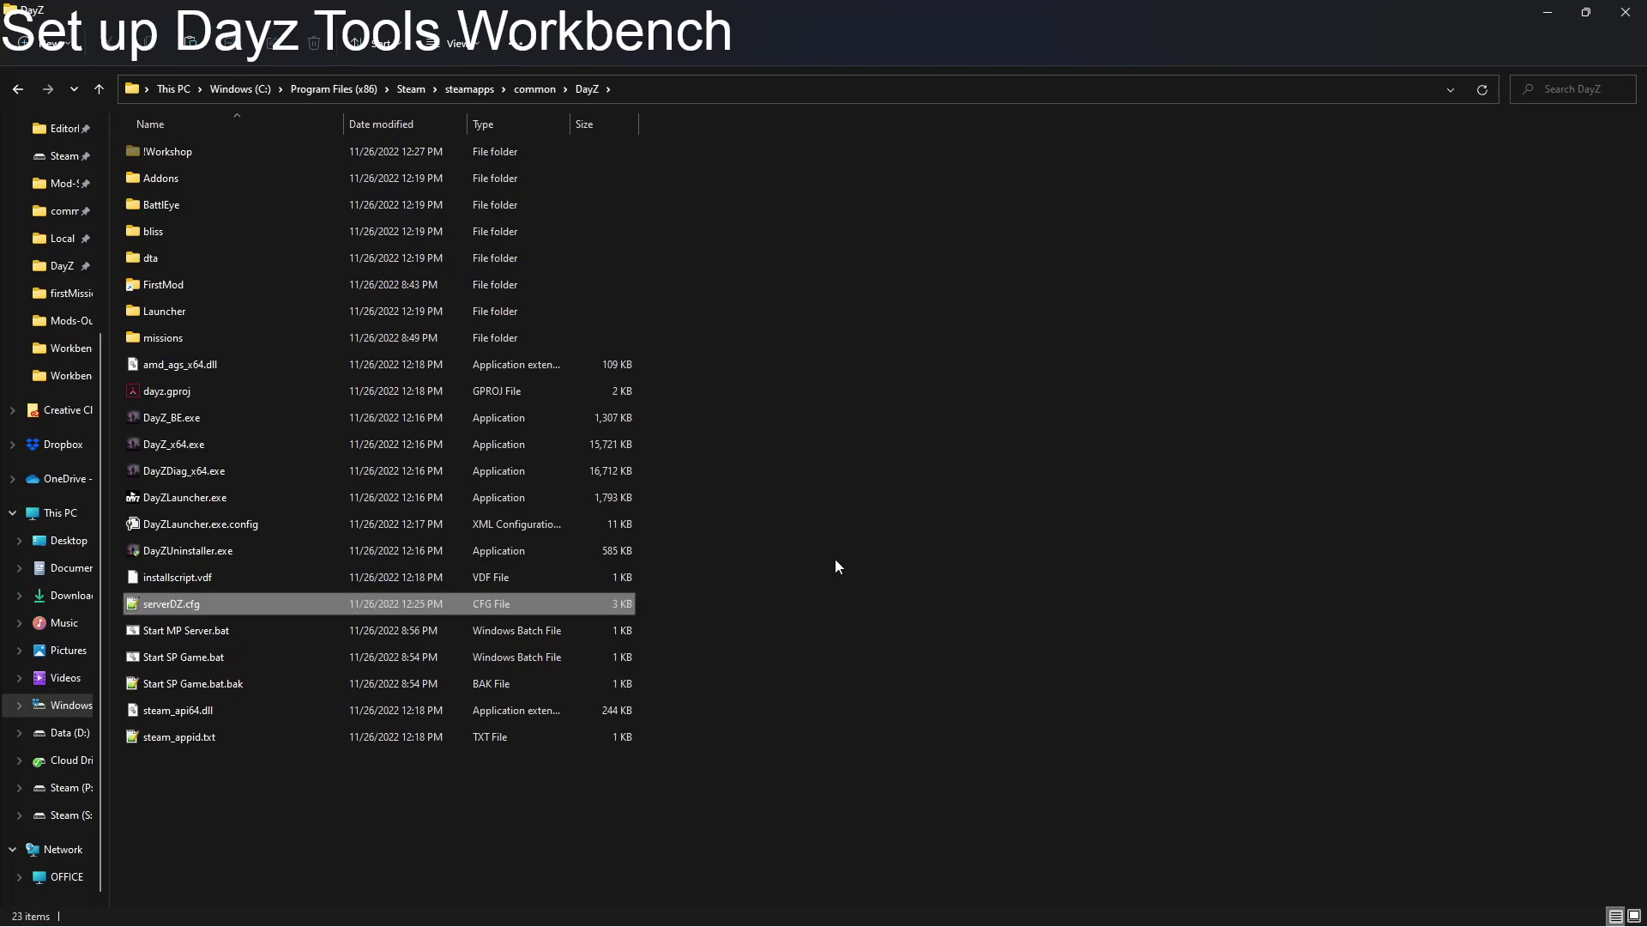
Step: Open the copied serverDZ.cfg and paste the wiki's BattlEye, verifySignatures and allowFilePatching options on a new line below maxPlayers
double_click(276, 601)
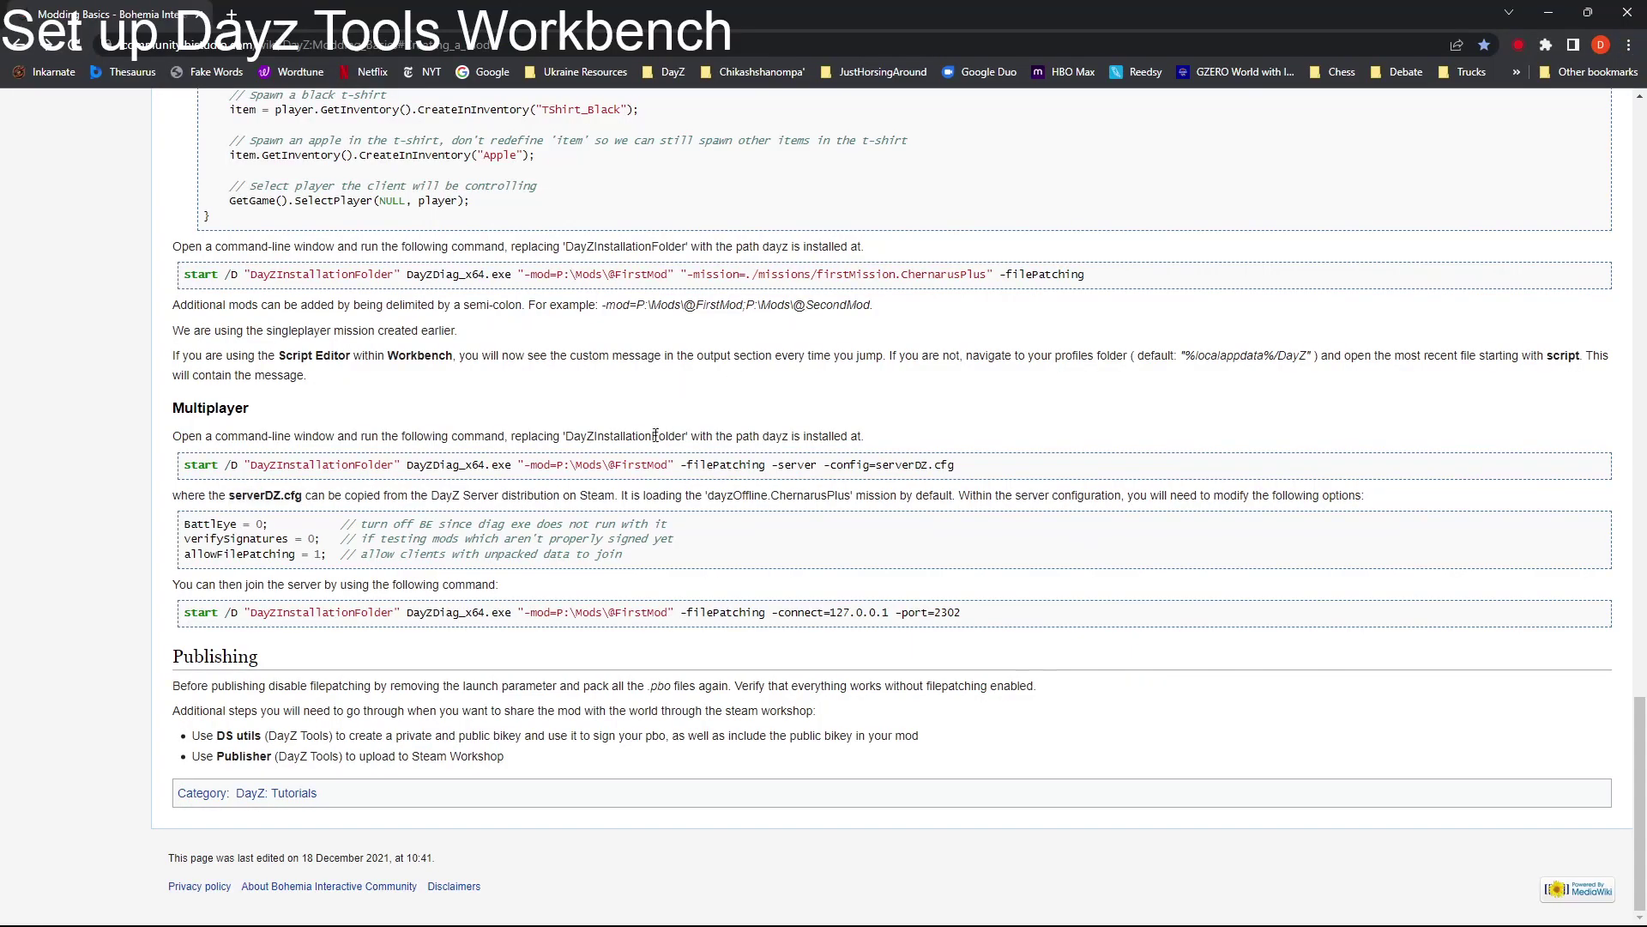
drag(650, 560, 159, 520)
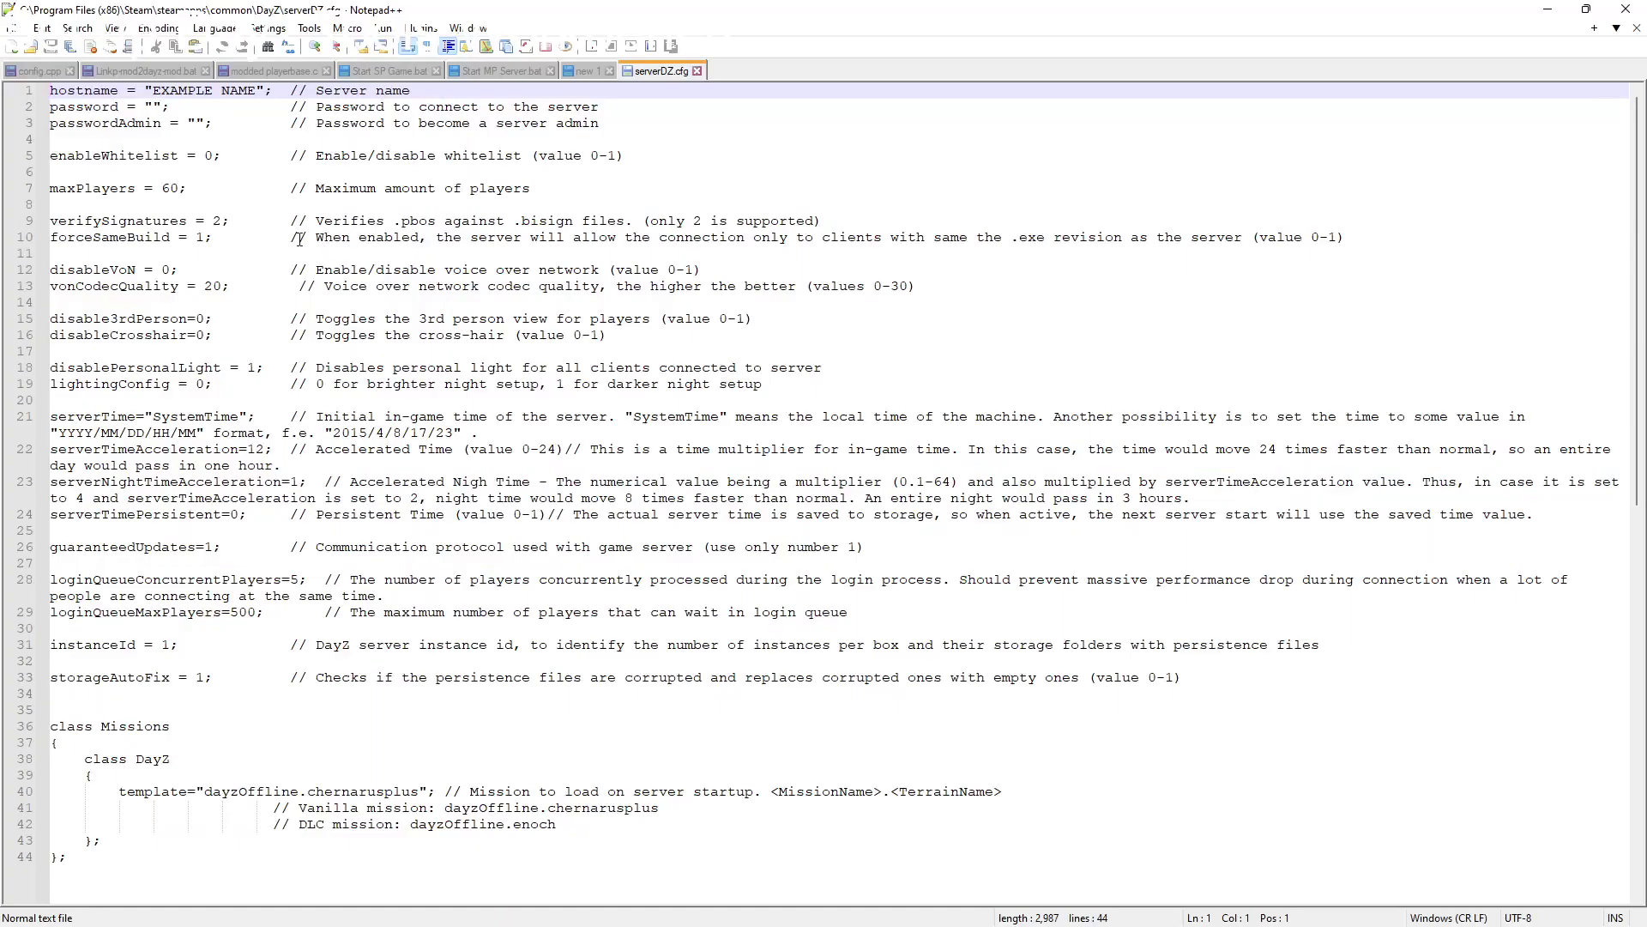
click(191, 204)
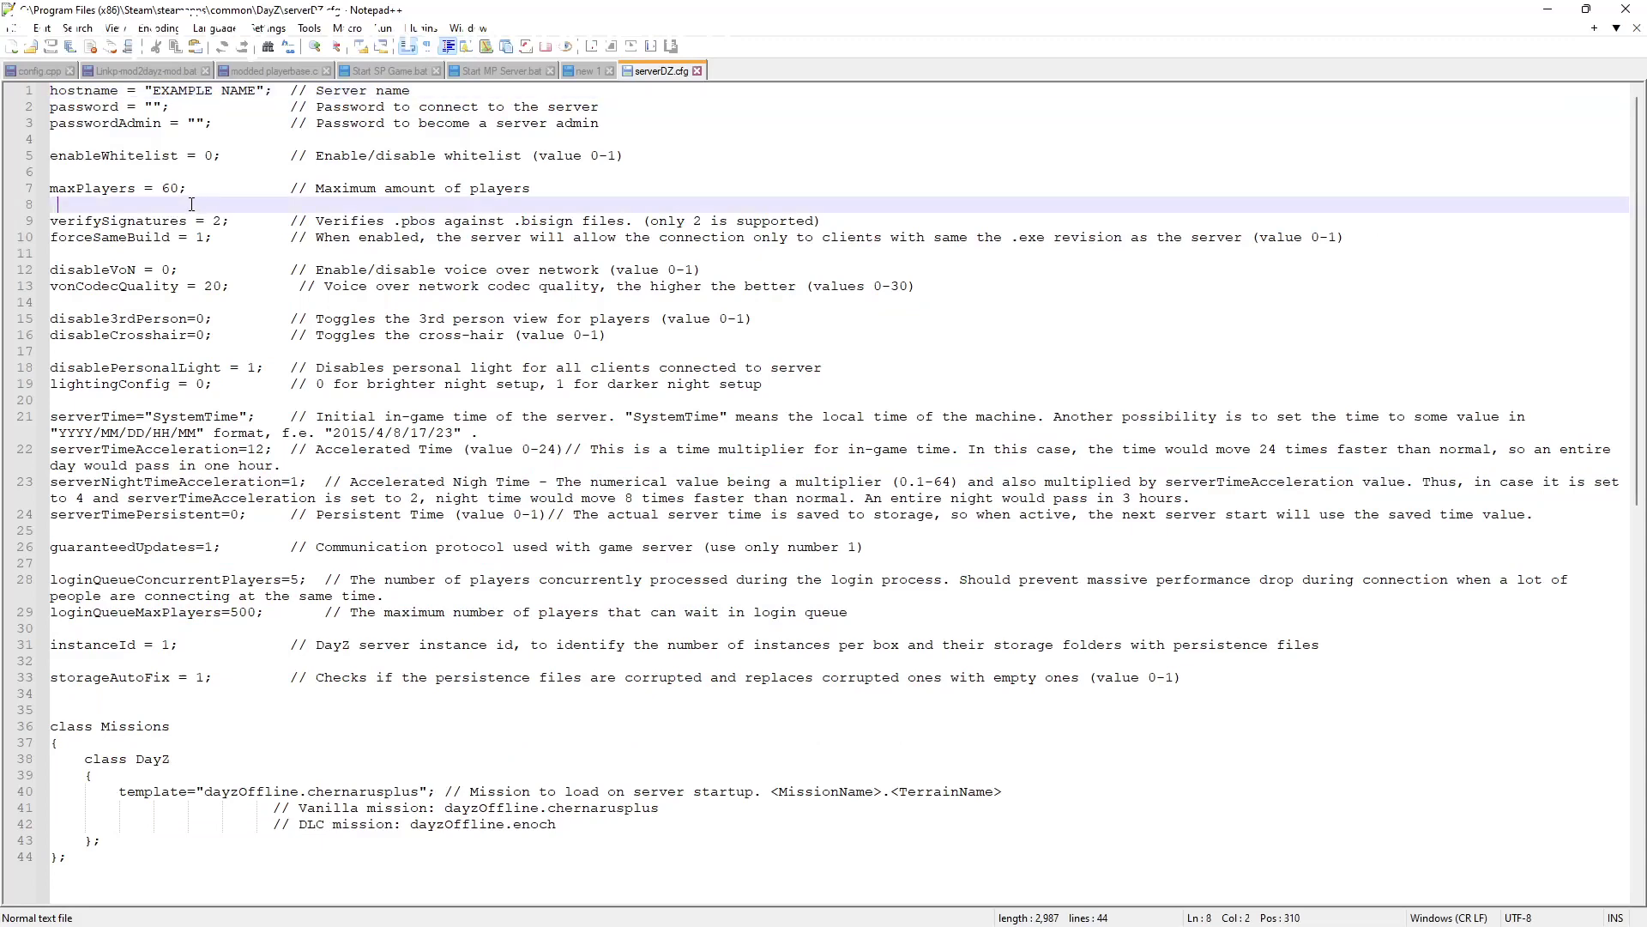
key(Return)
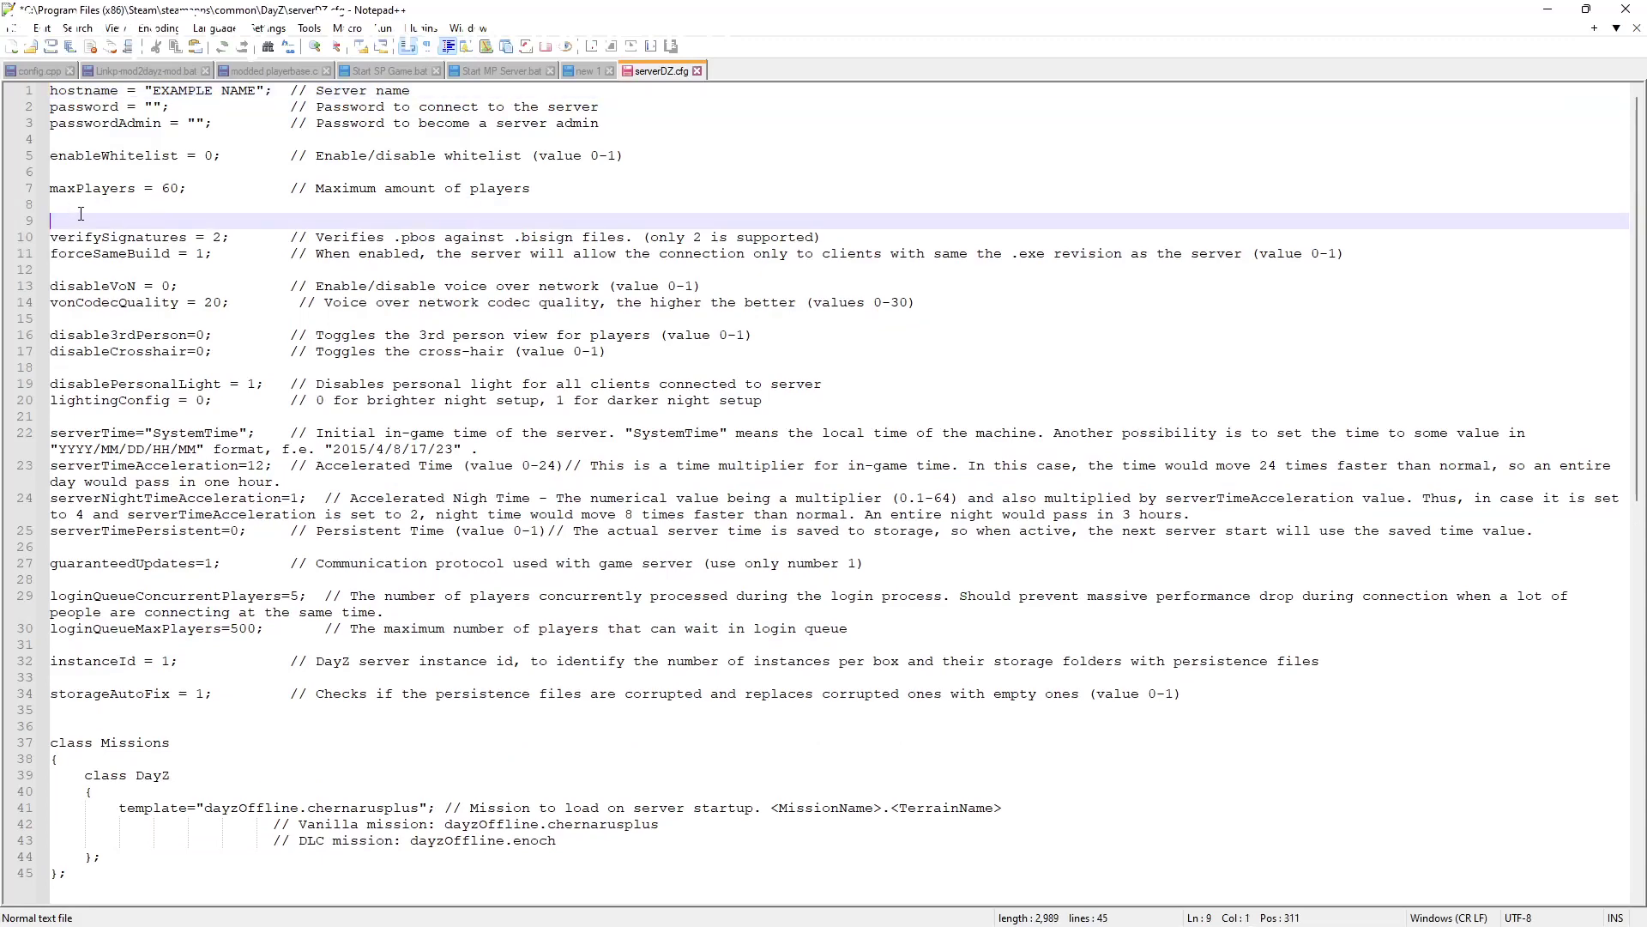
key(ctrl+v)
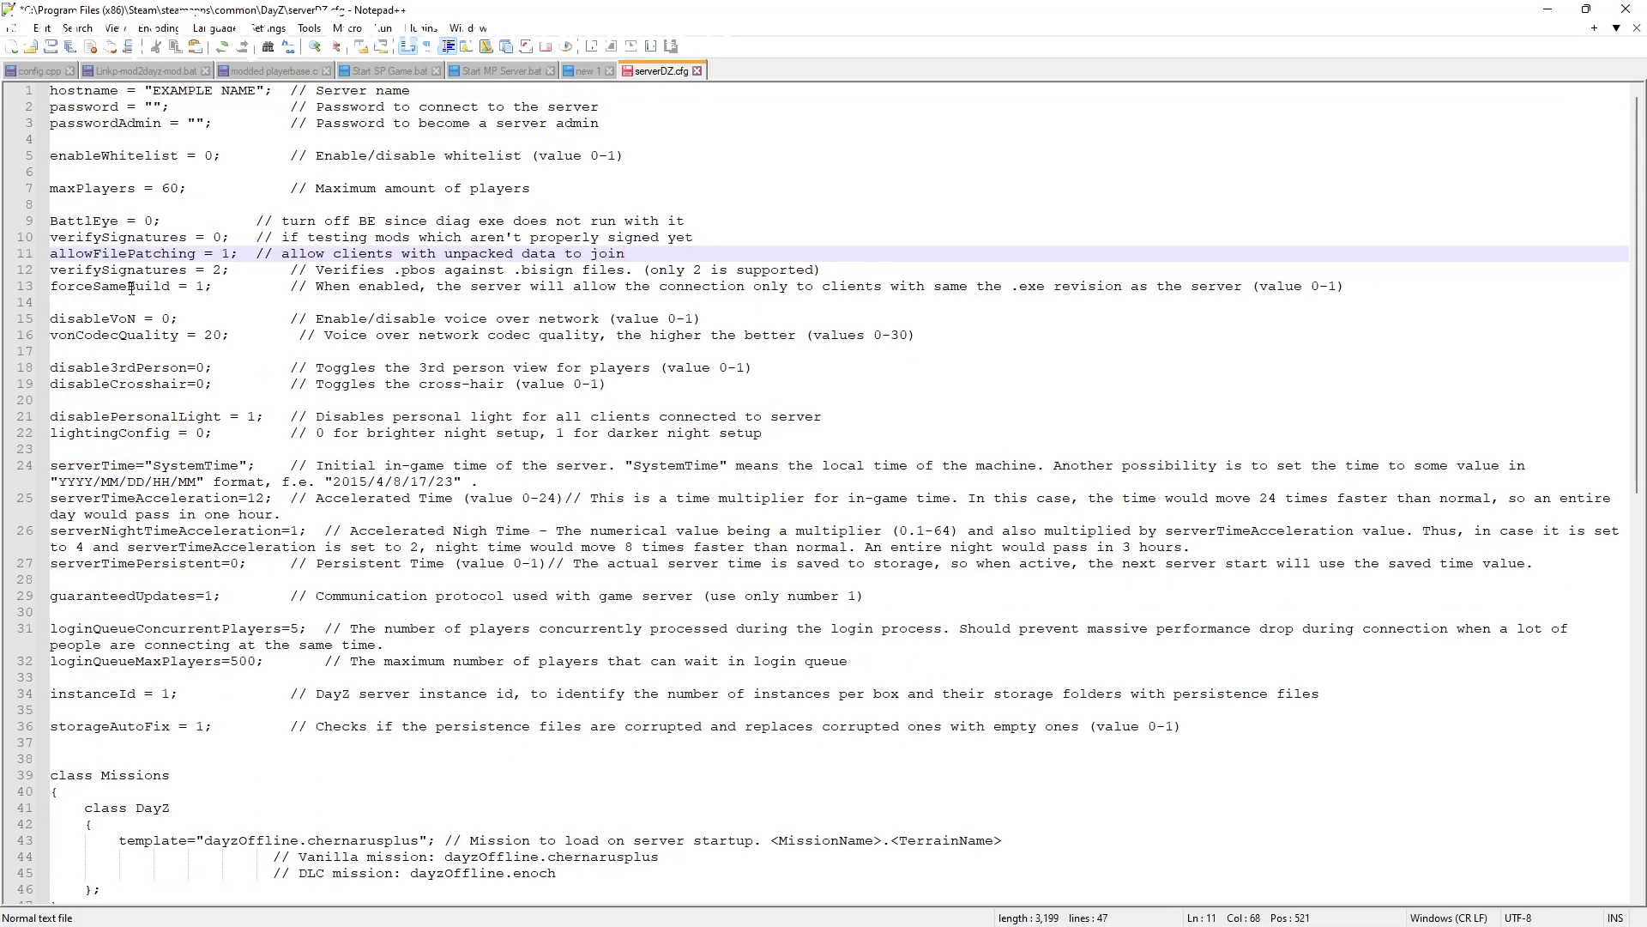
Step: Delete the duplicate verifySignatures = 2 line from serverDZ.cfg and check the new BattlEye and verifySignatures values
drag(244, 269, 50, 271)
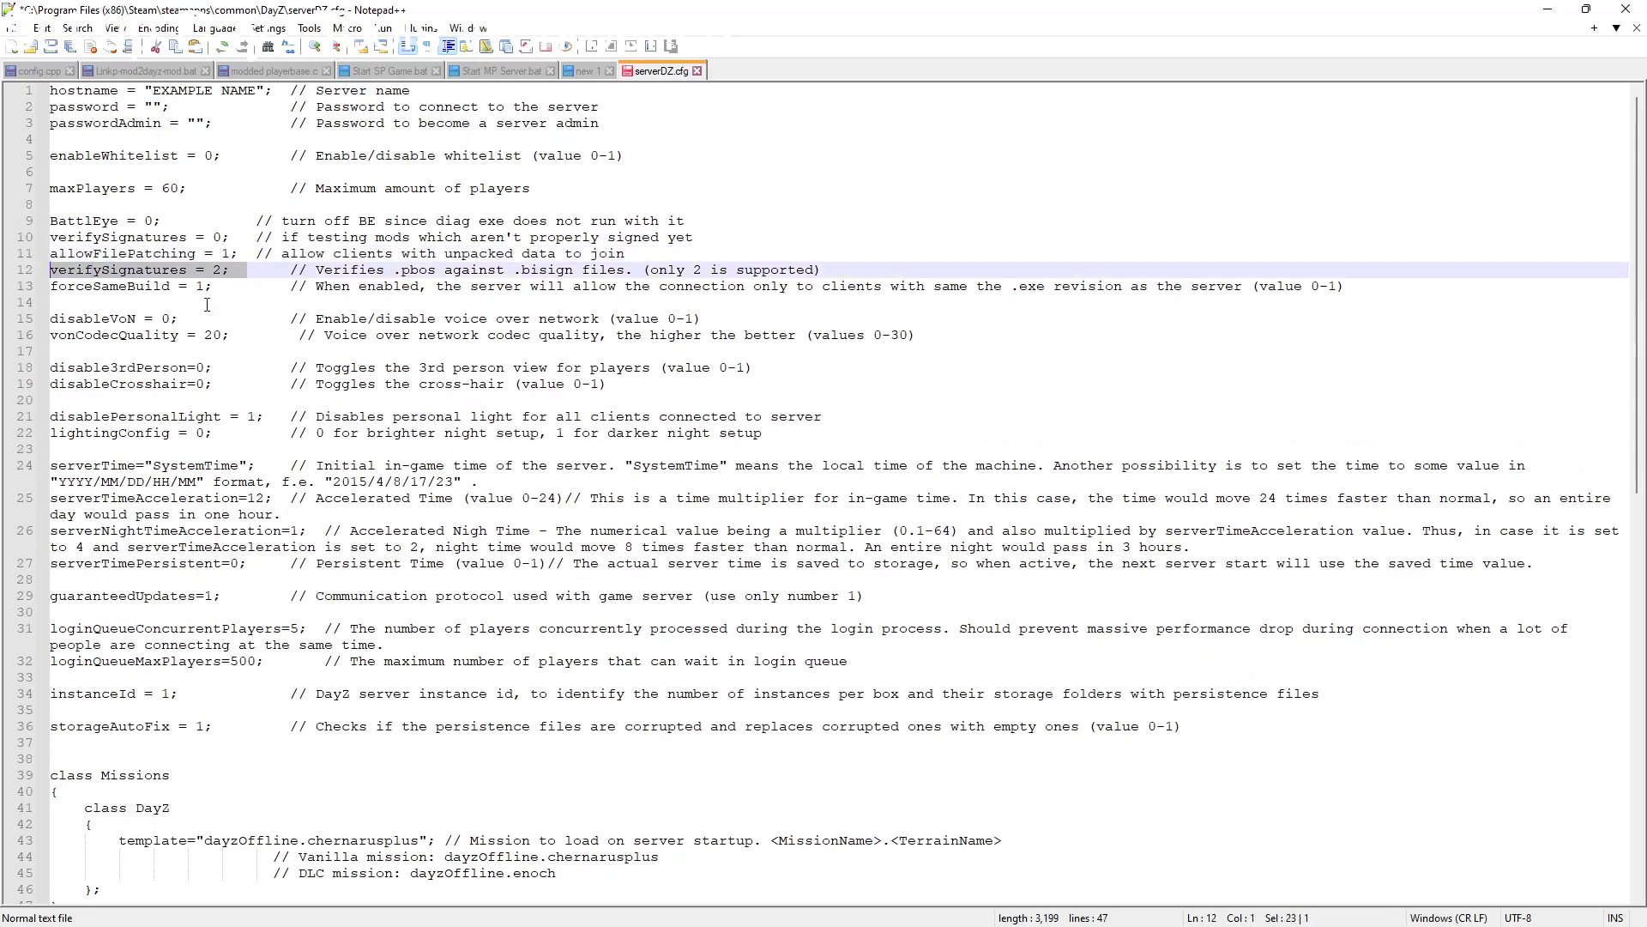
drag(230, 238, 54, 246)
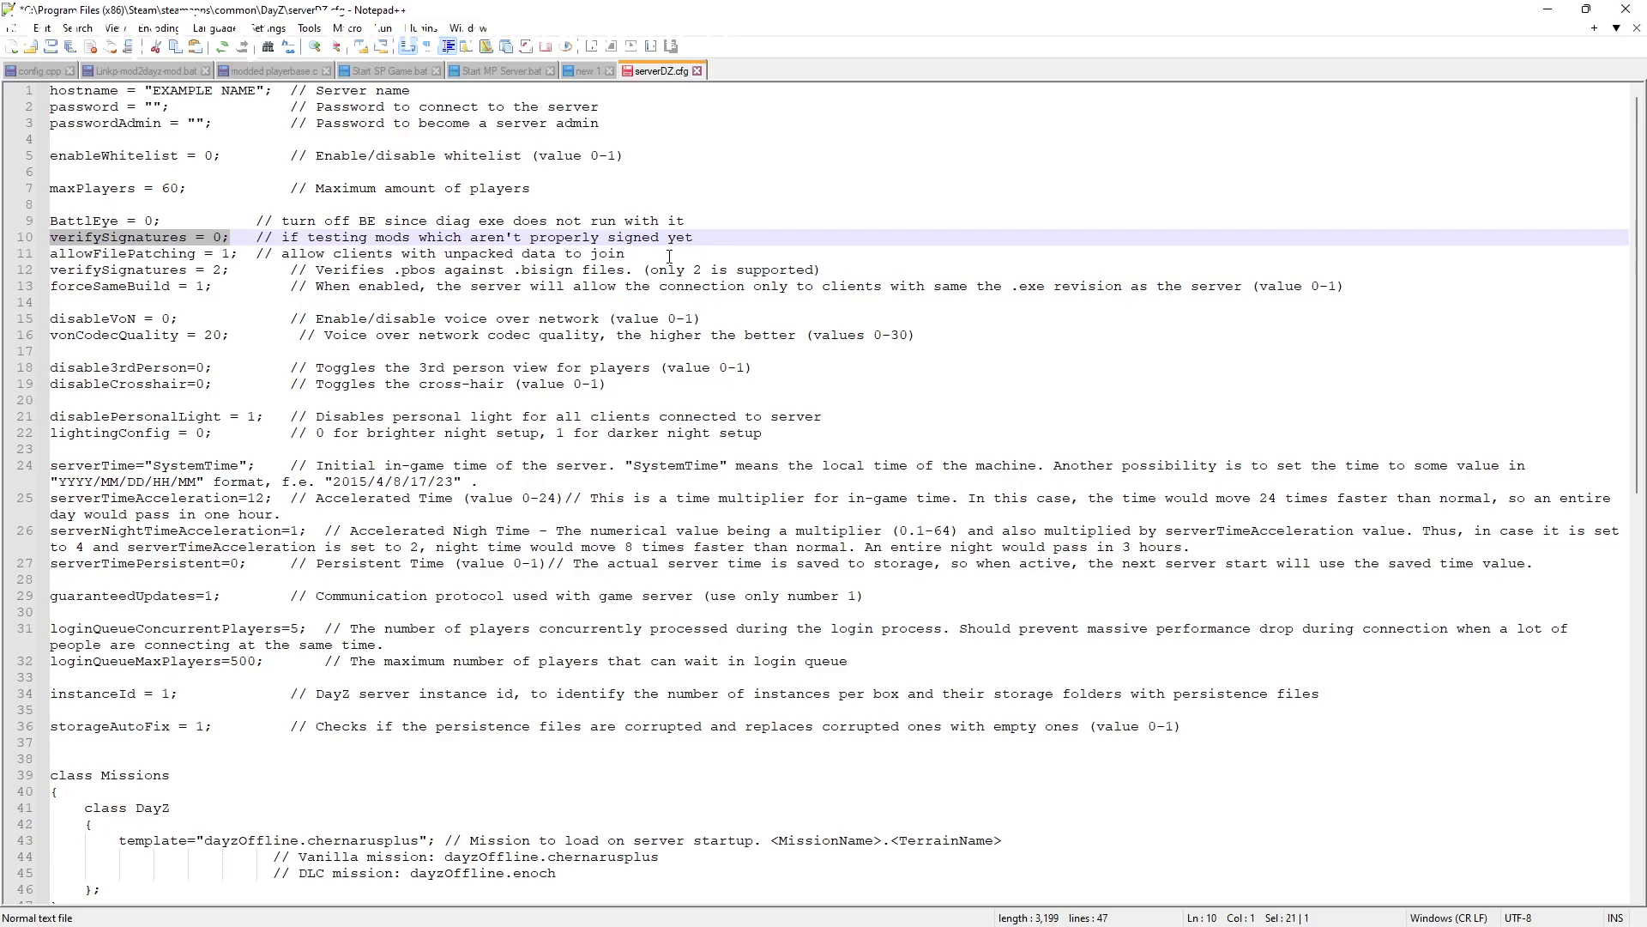
drag(673, 256, 118, 258)
drag(821, 272, 23, 270)
key(Delete)
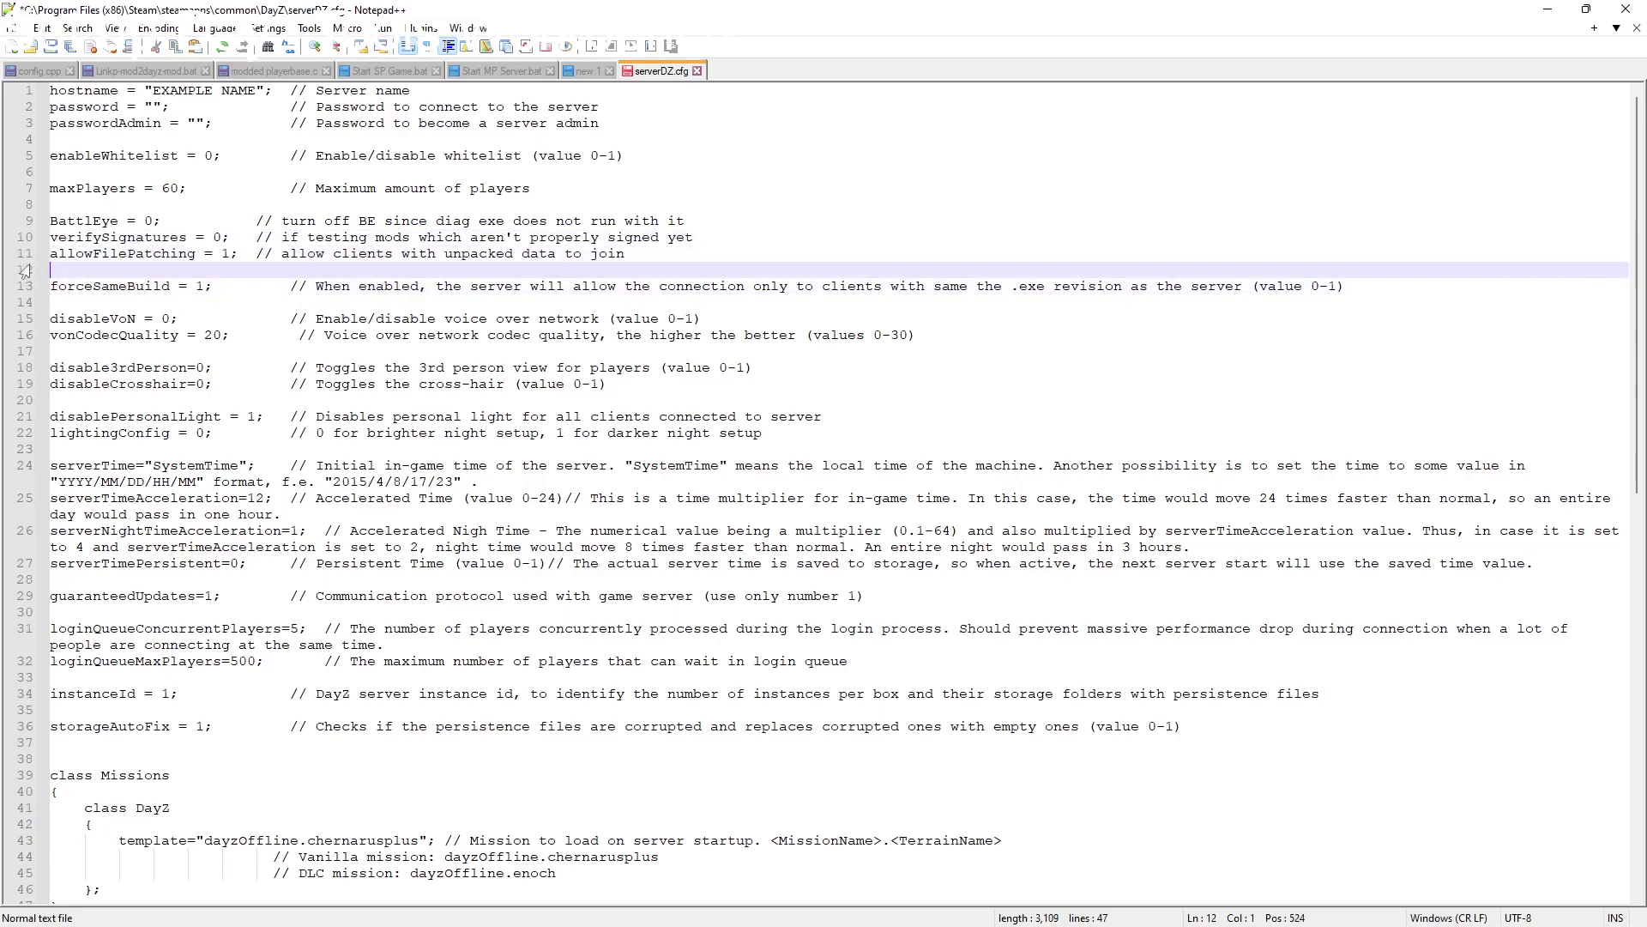
double_click(146, 222)
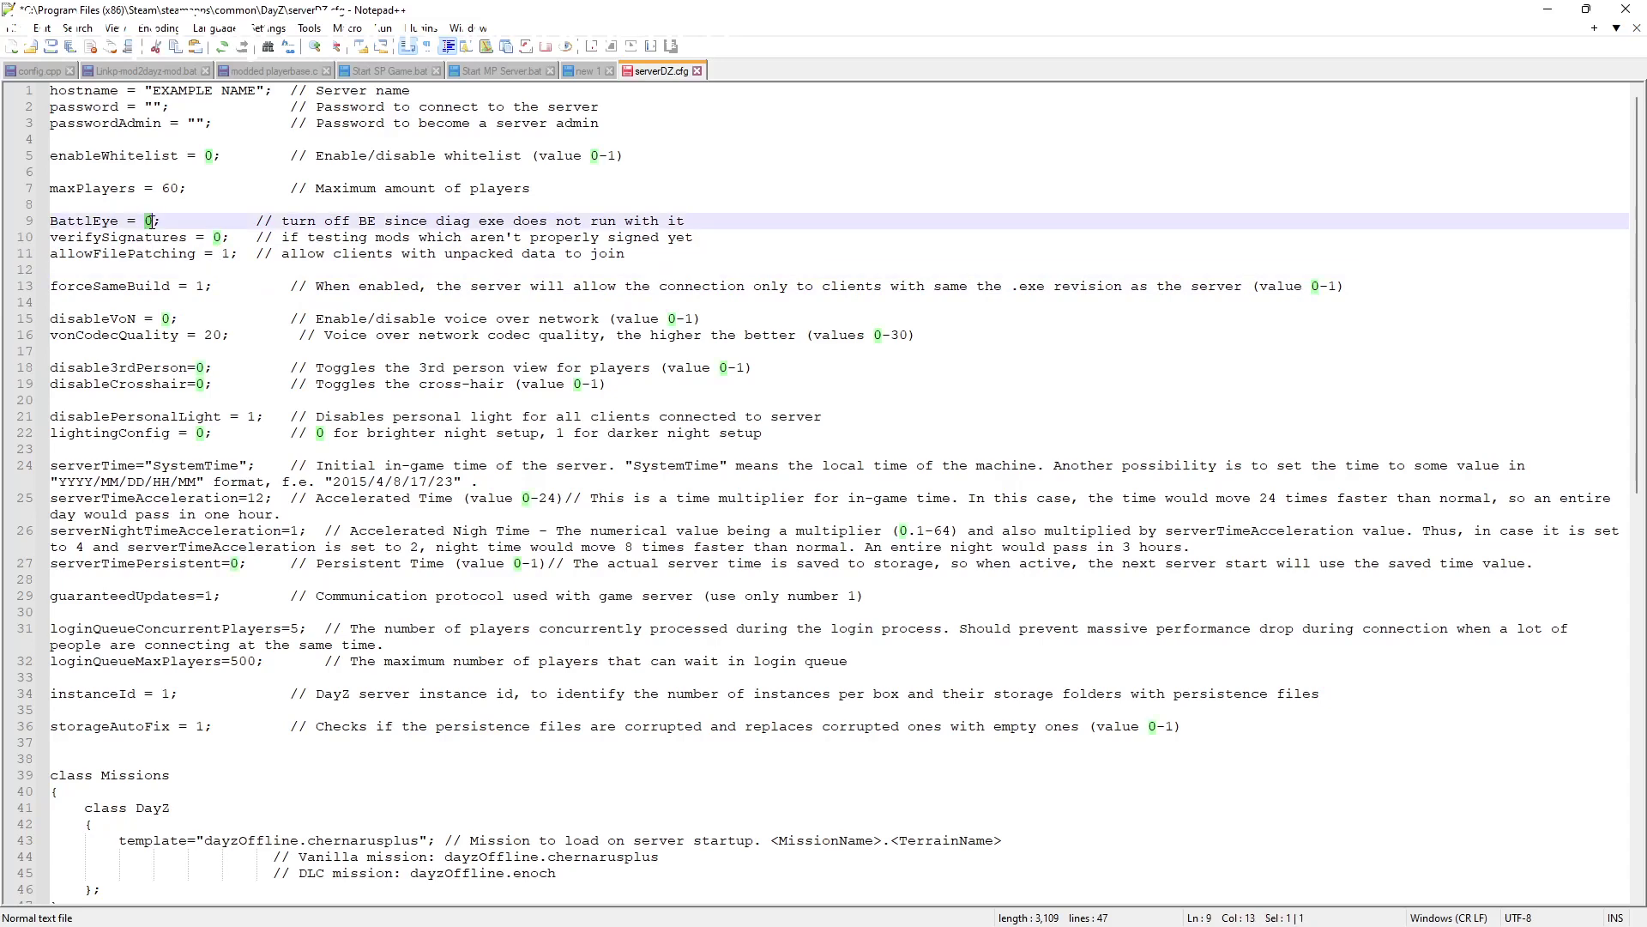
double_click(217, 238)
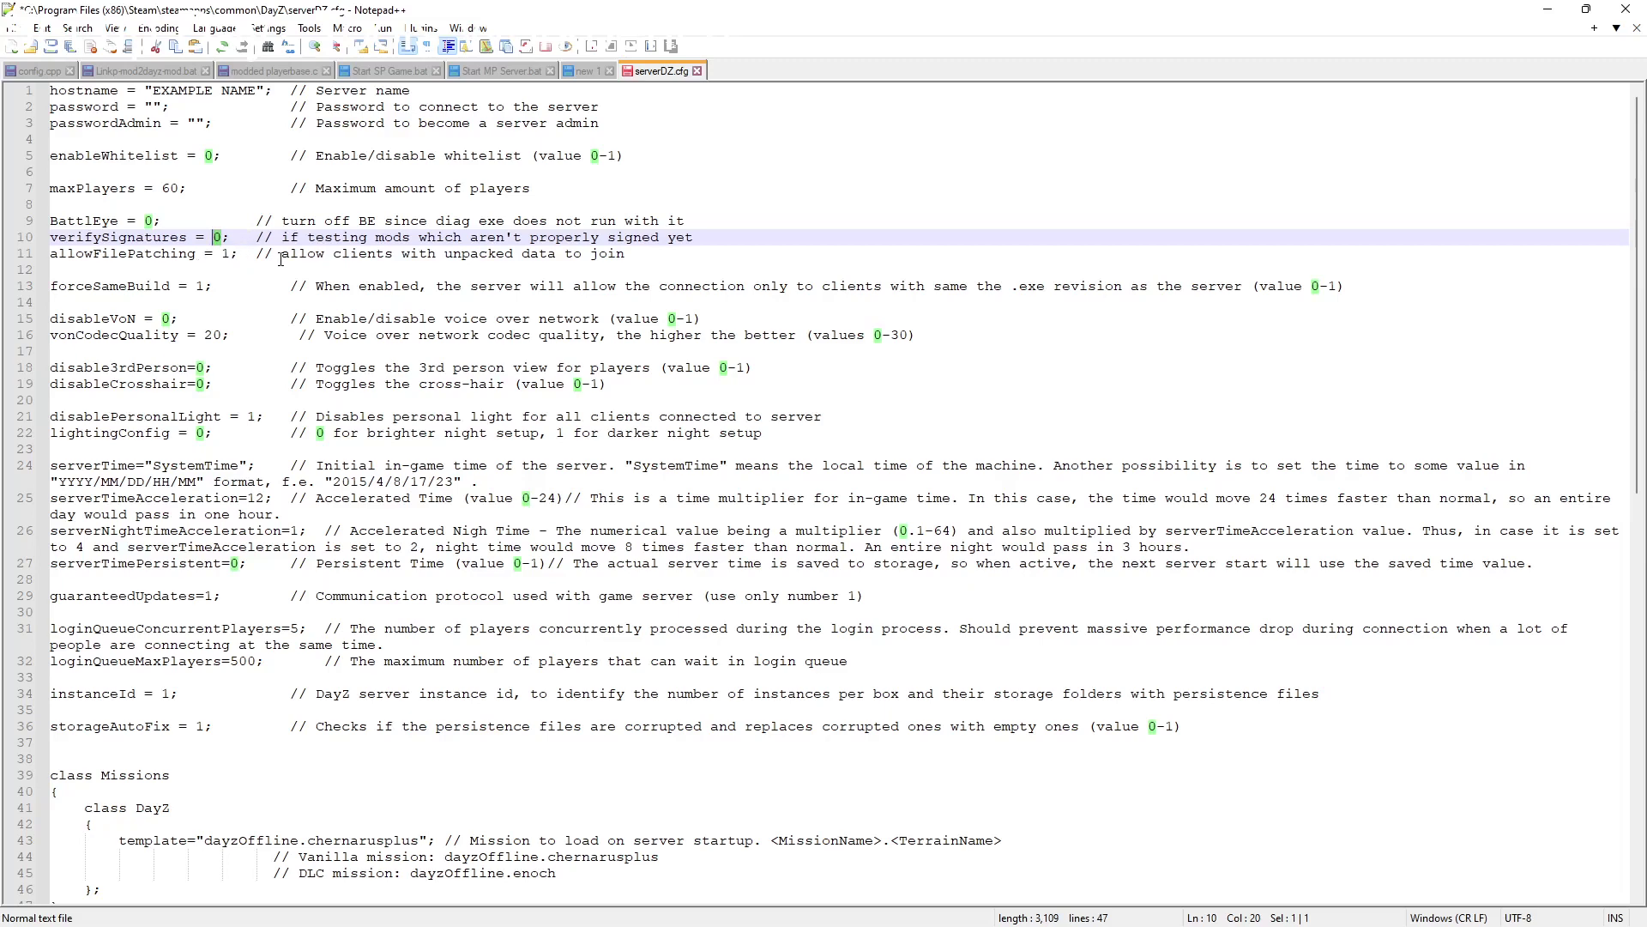
click(271, 267)
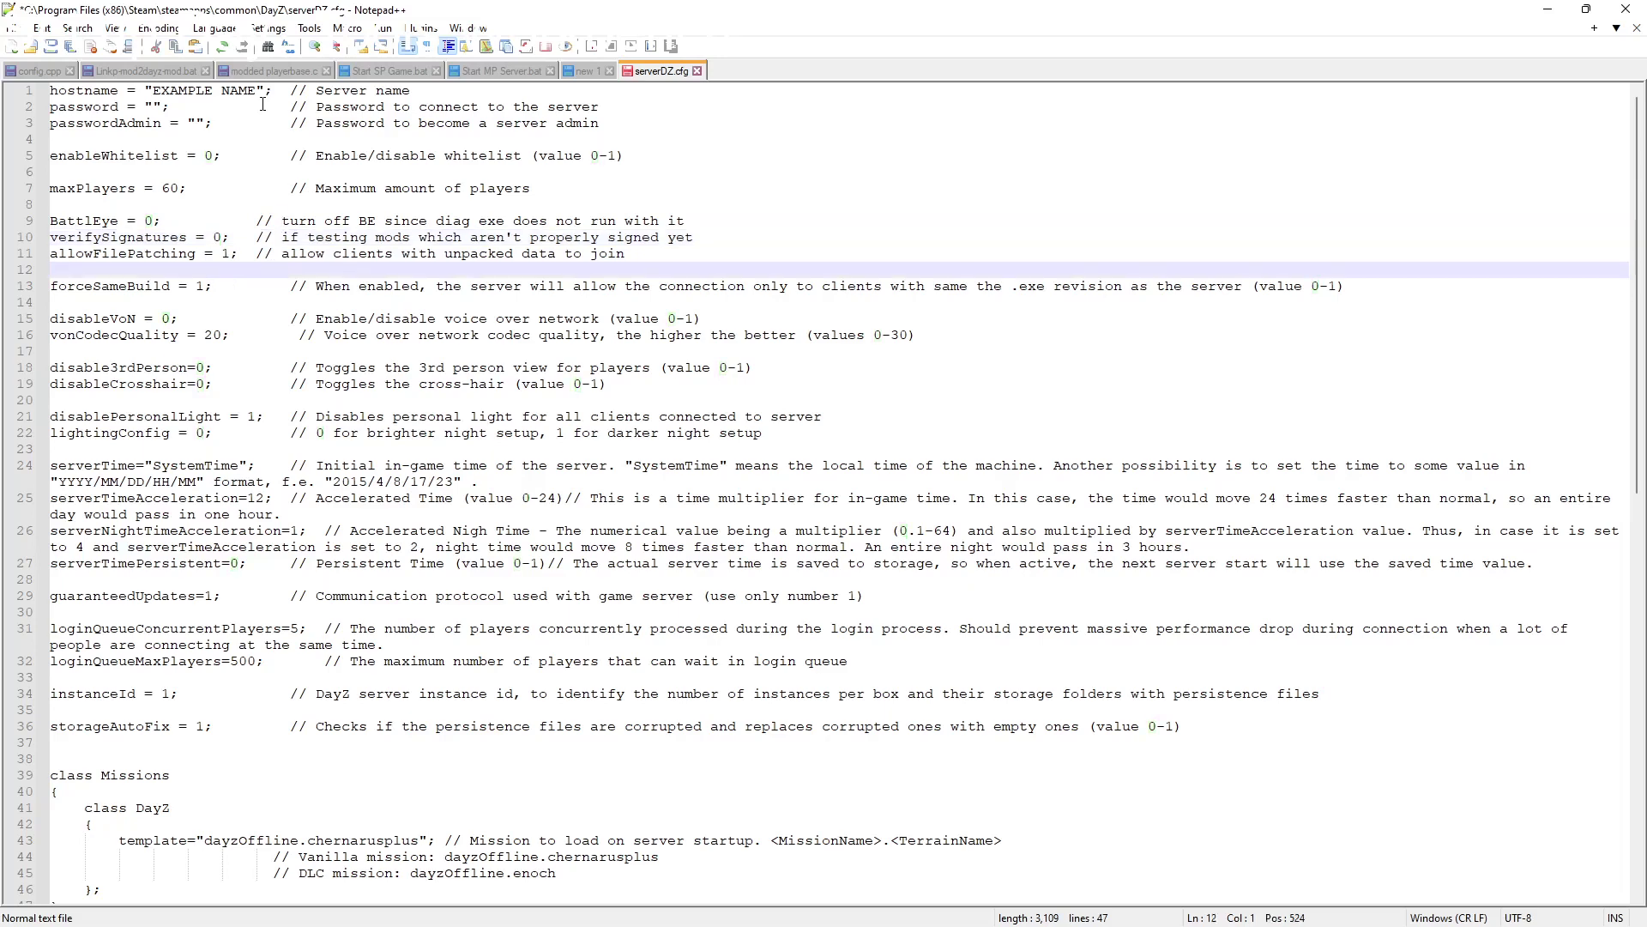
Step: Set the server hostname to KPRO in serverDZ.cfg and save the file
drag(258, 91, 153, 91)
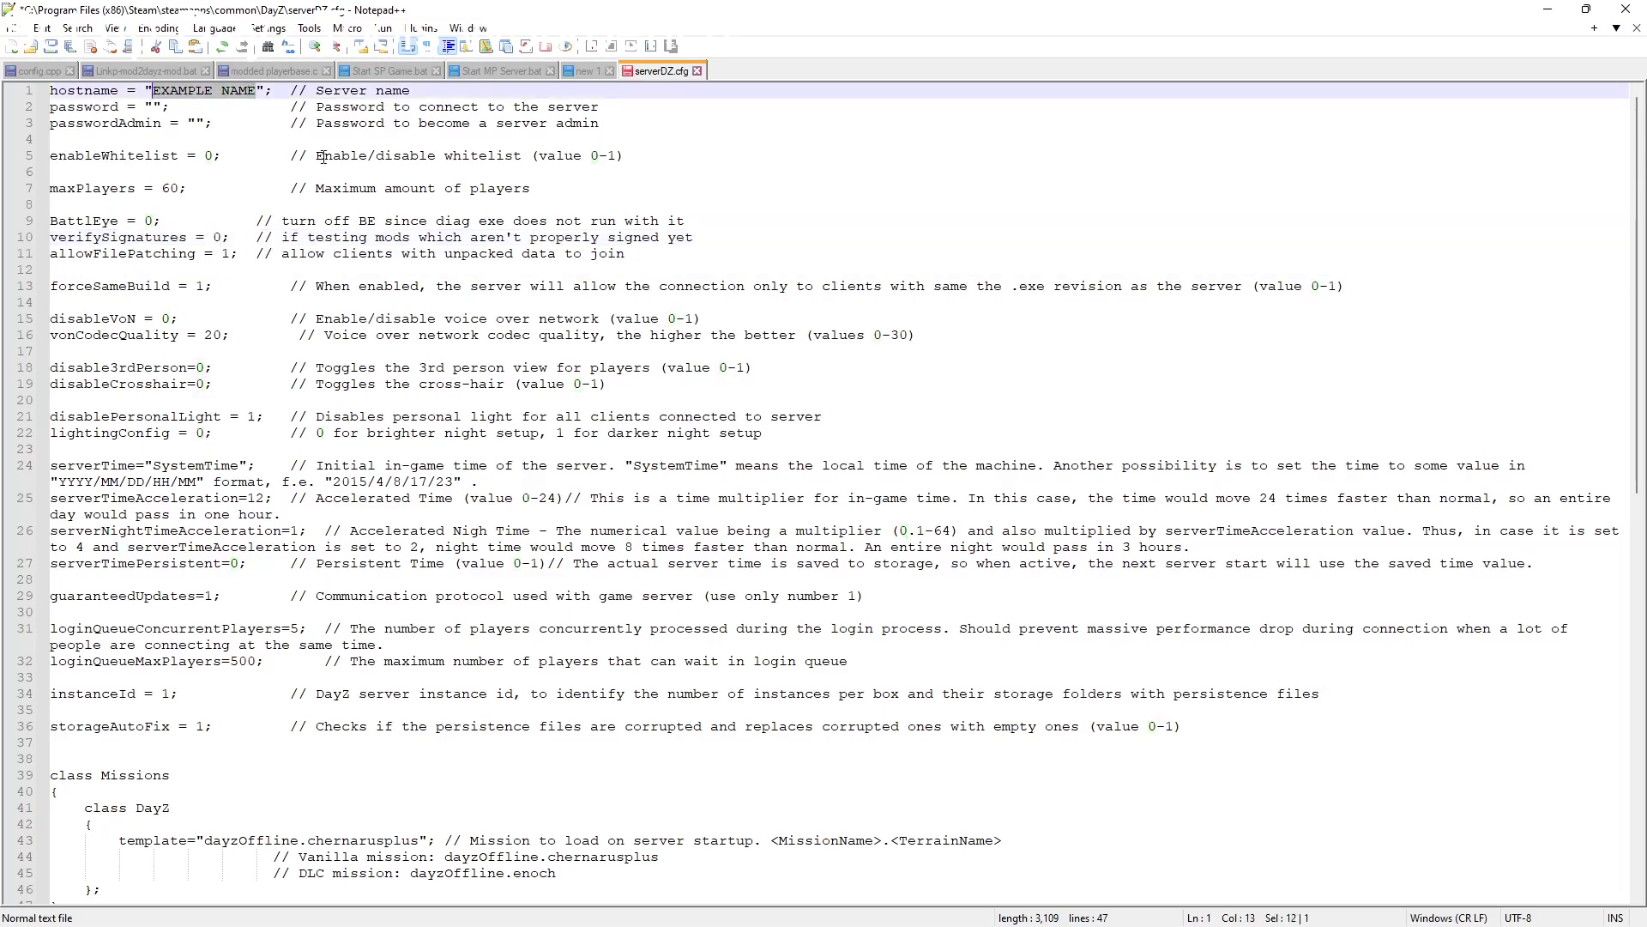
text(KPRO)
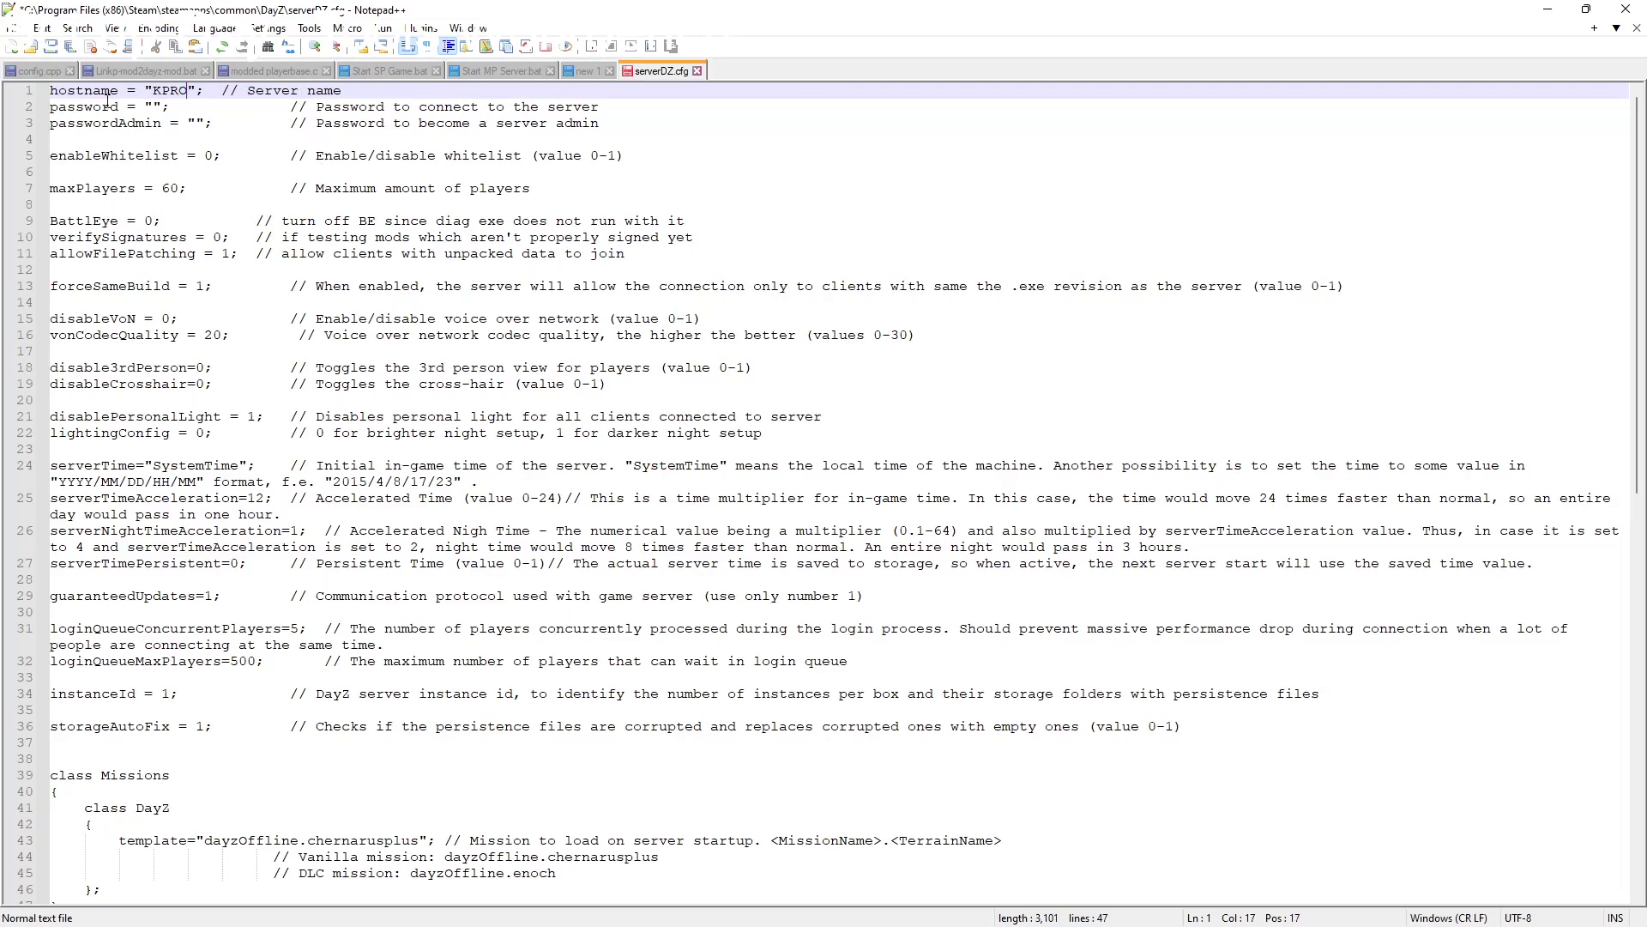
click(51, 48)
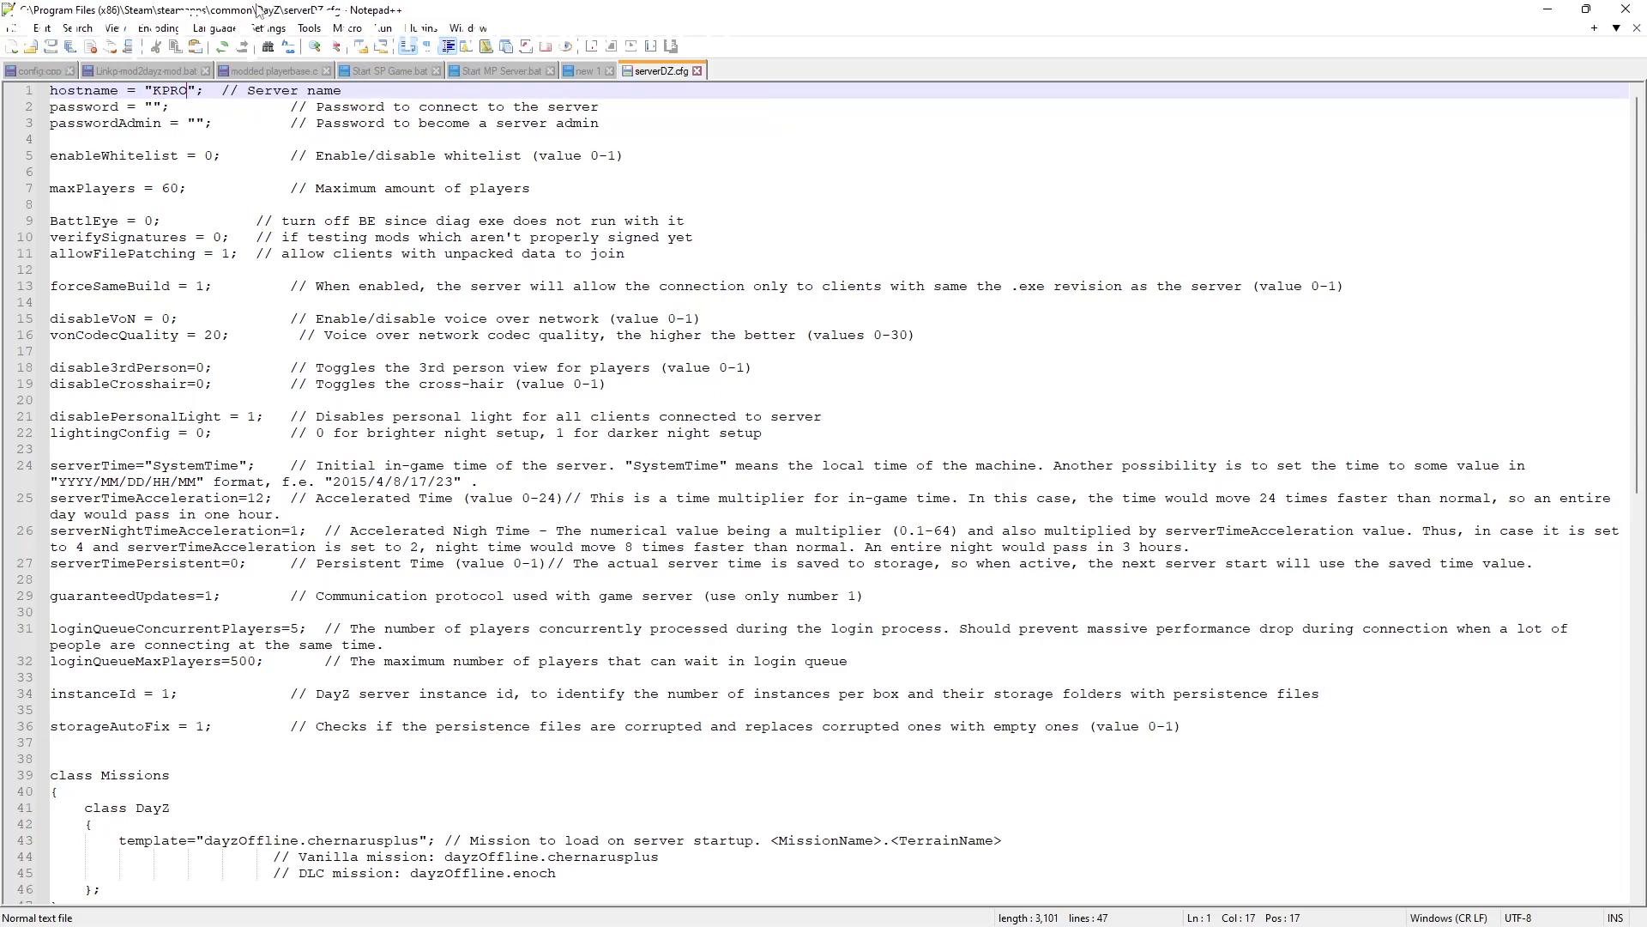
Step: Copy the server join command with -connect=127.0.0.1 -port=2302 from the wiki's Multiplayer section into a new Notepad++ document
mouse_move(260, 16)
mouse_down()
mouse_move(305, 6)
mouse_move(283, 22)
mouse_up()
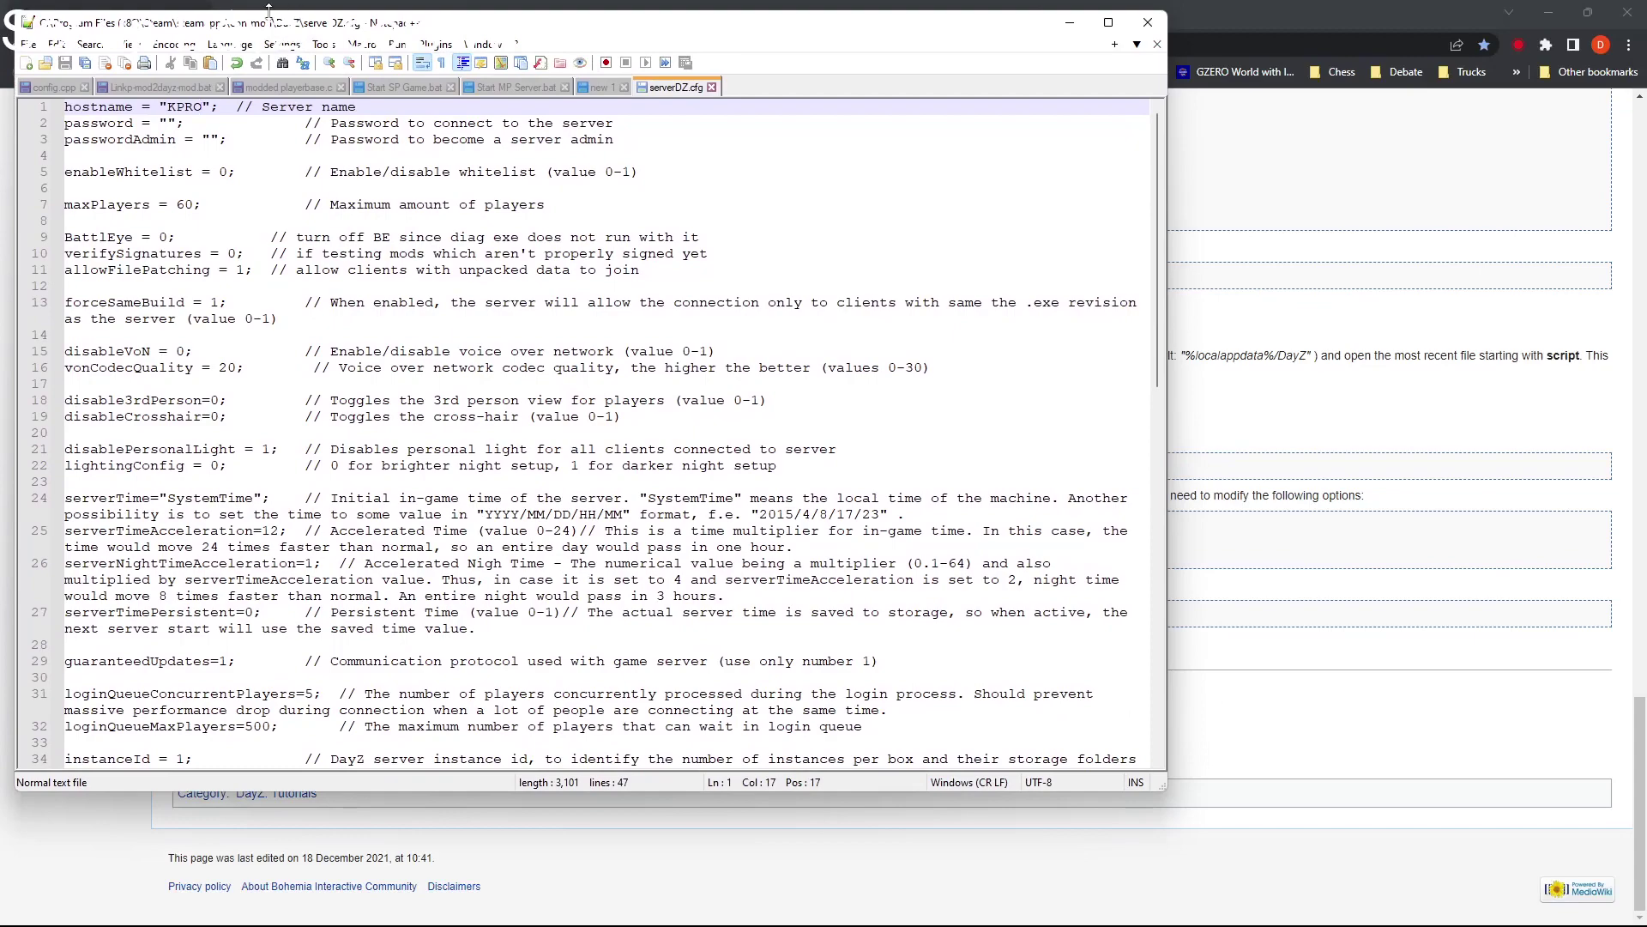
click(1109, 22)
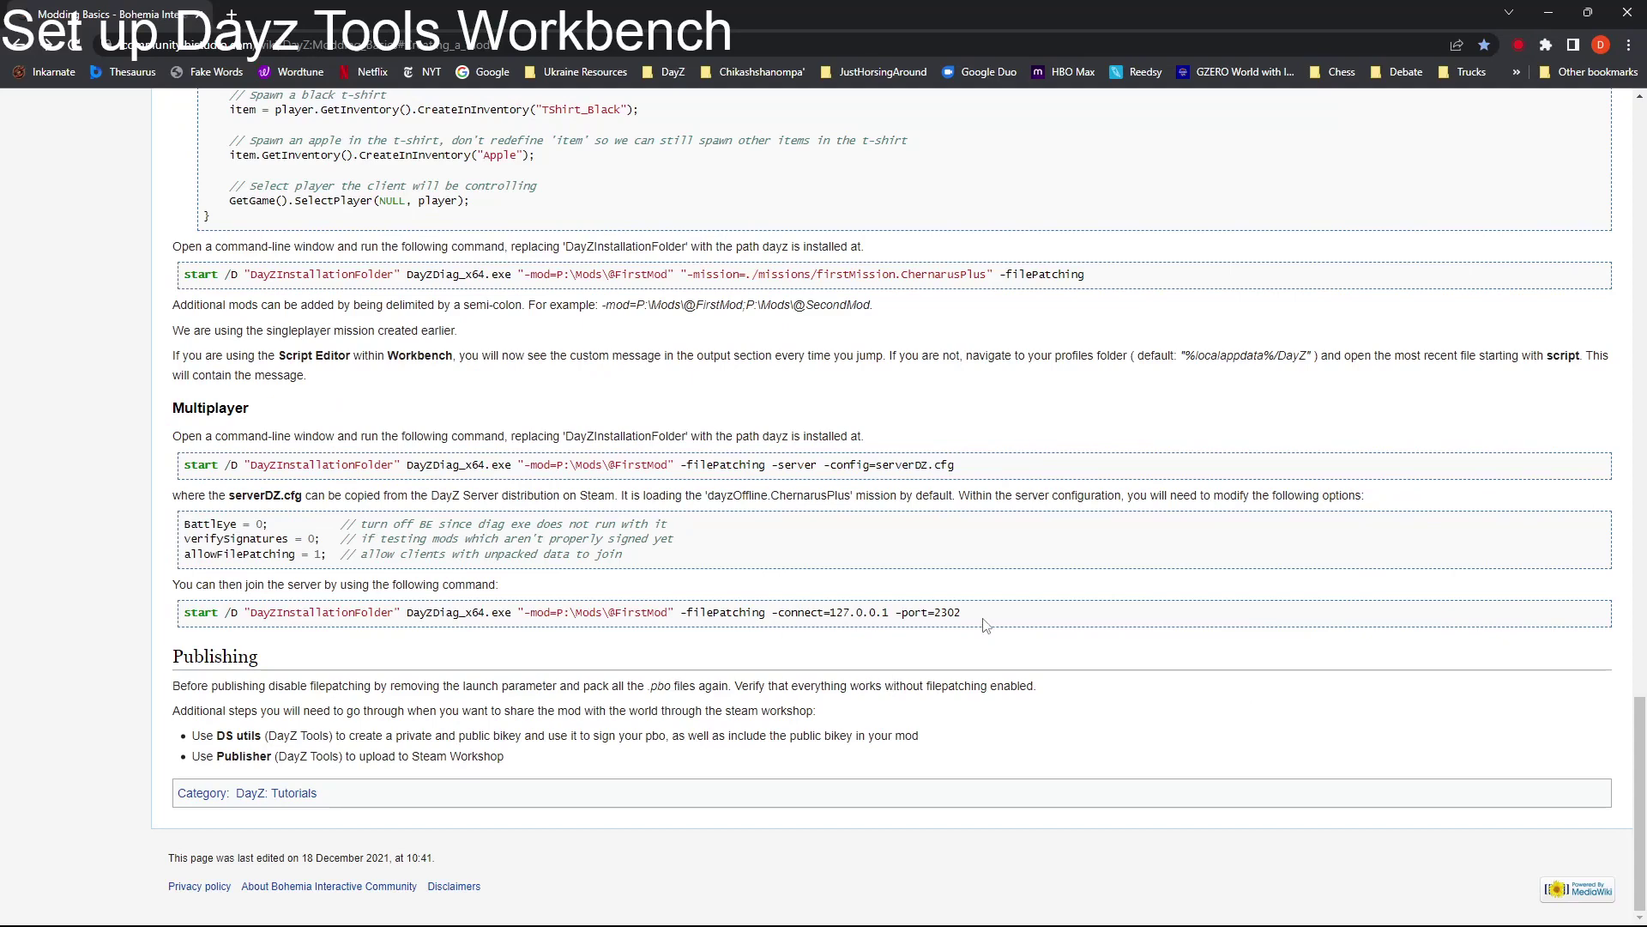
drag(987, 624, 186, 617)
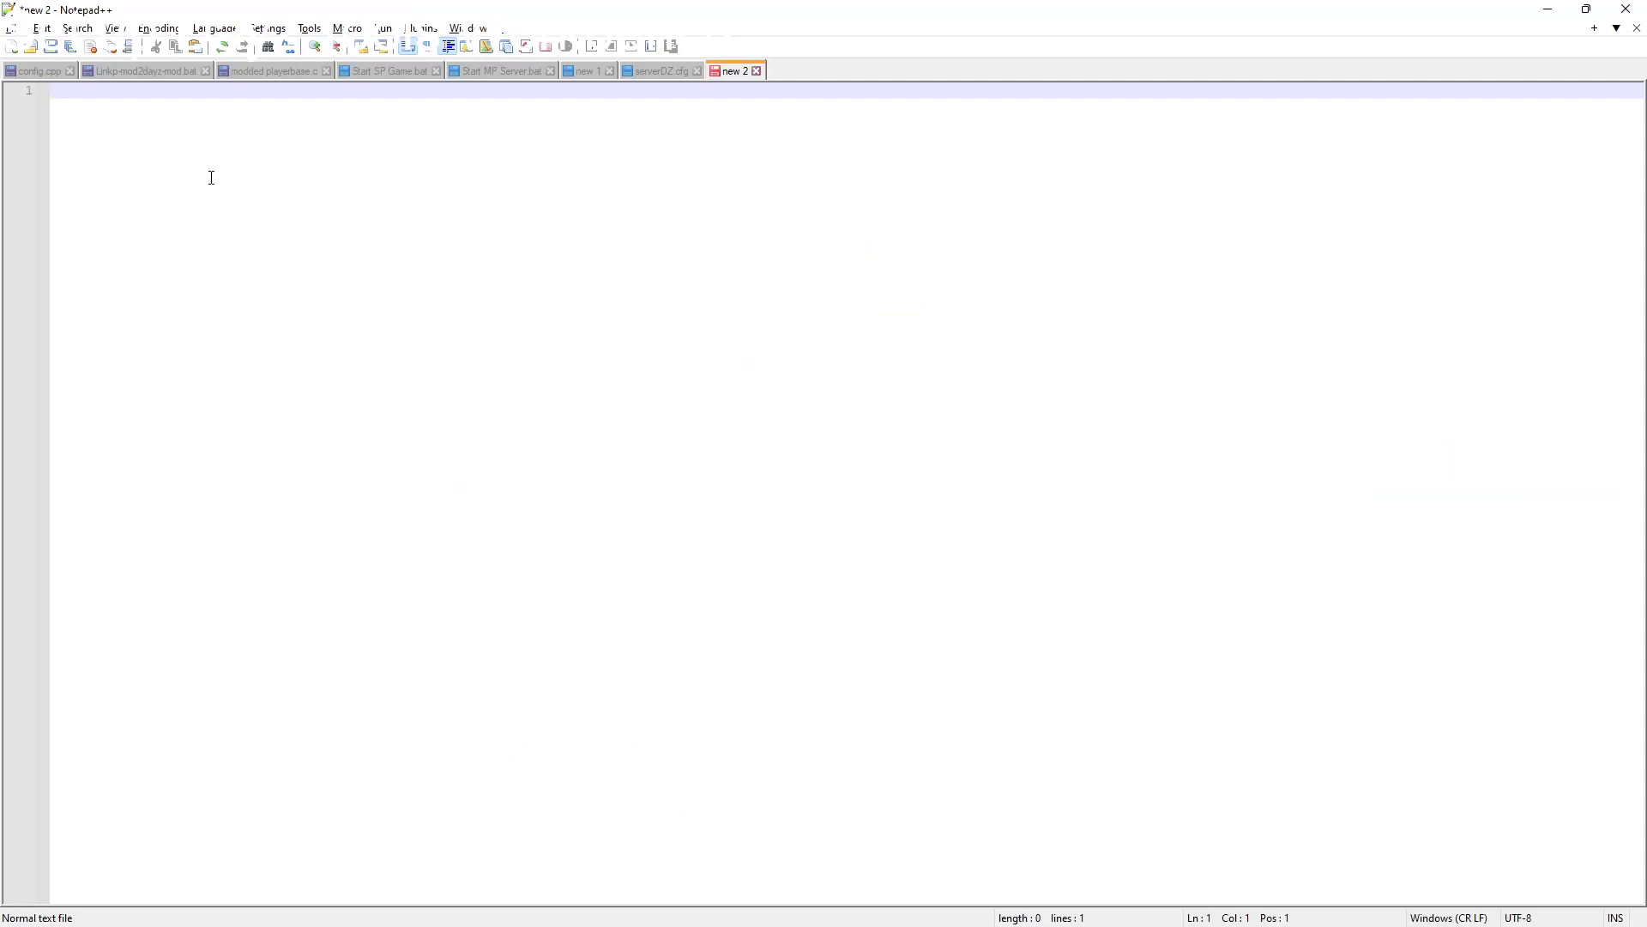
text(start /D "DayZInstallationFolder" DayZDiag_x64.exe "-mod=P:\Mods\@FirstMod" -filePatching -connect=127.0.0.1 -port=2302)
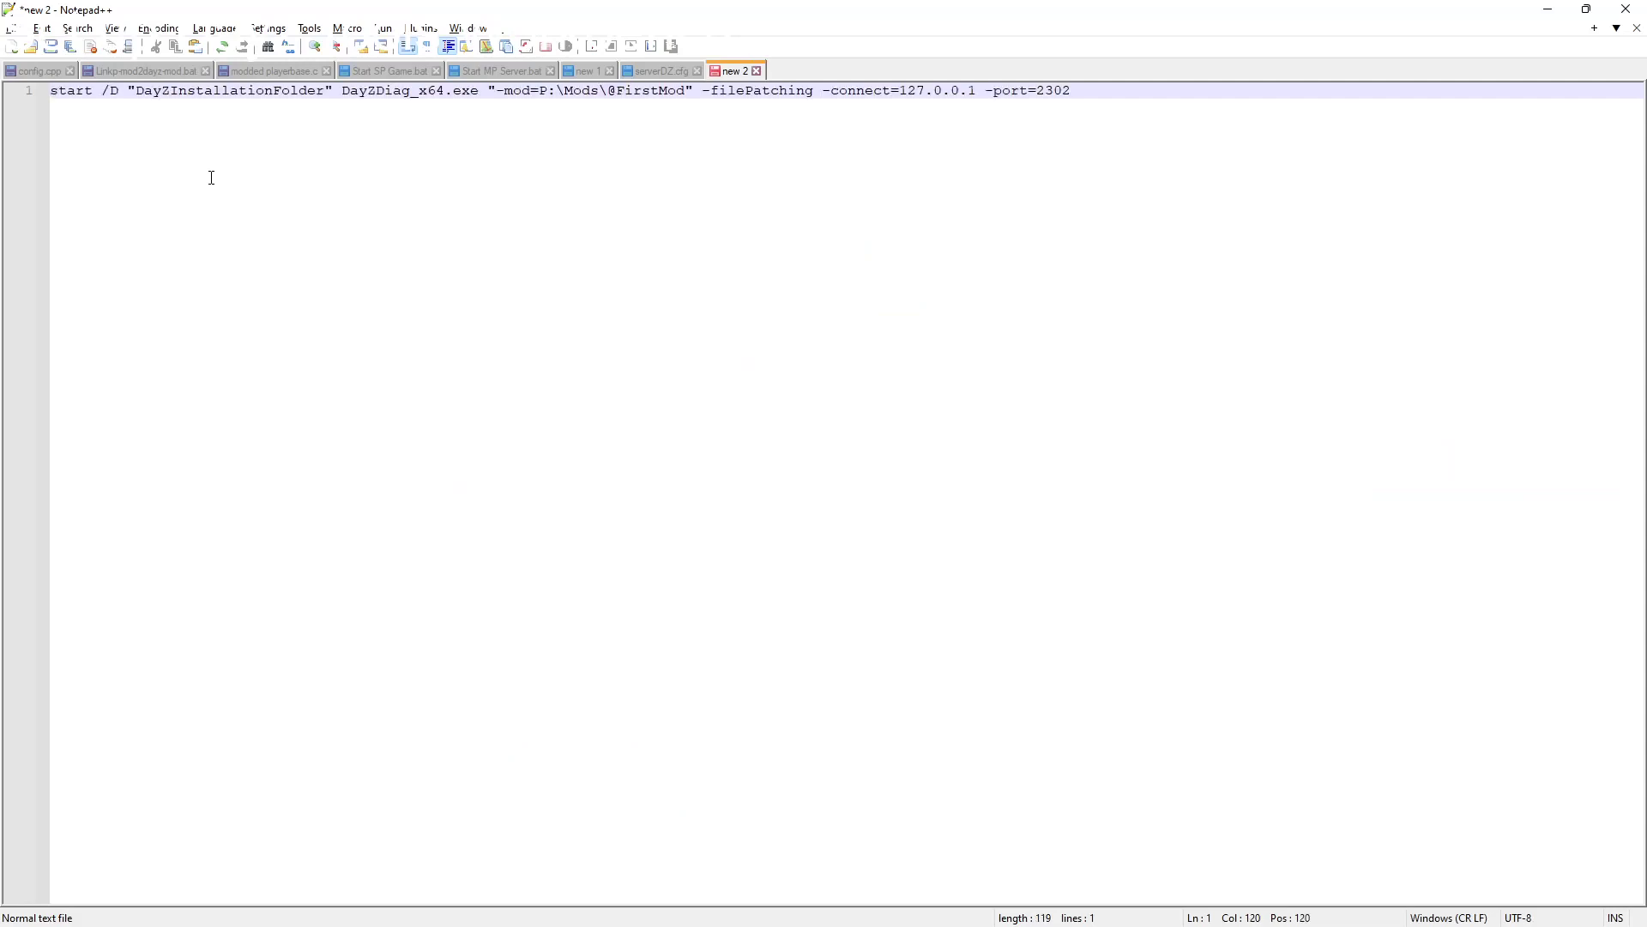
Step: Replace the DayZInstallationFolder placeholder in the join command with the DayZ path copied from Start MP Server.bat, and check its filePatching, connect and port parameters
click(643, 70)
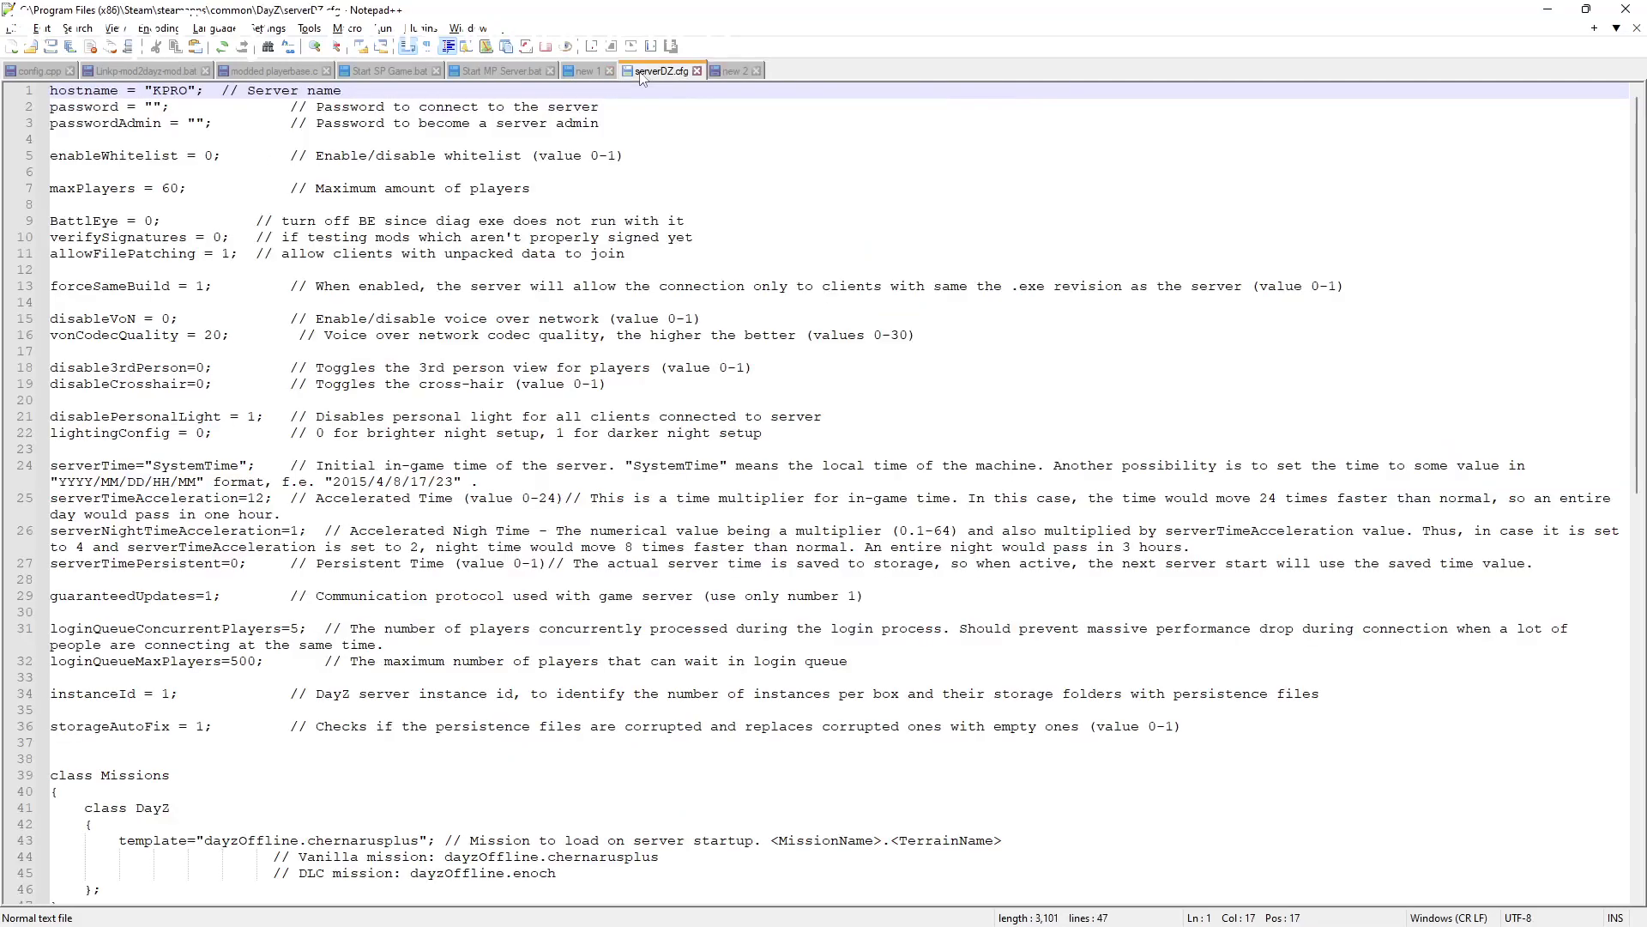
click(591, 71)
click(515, 70)
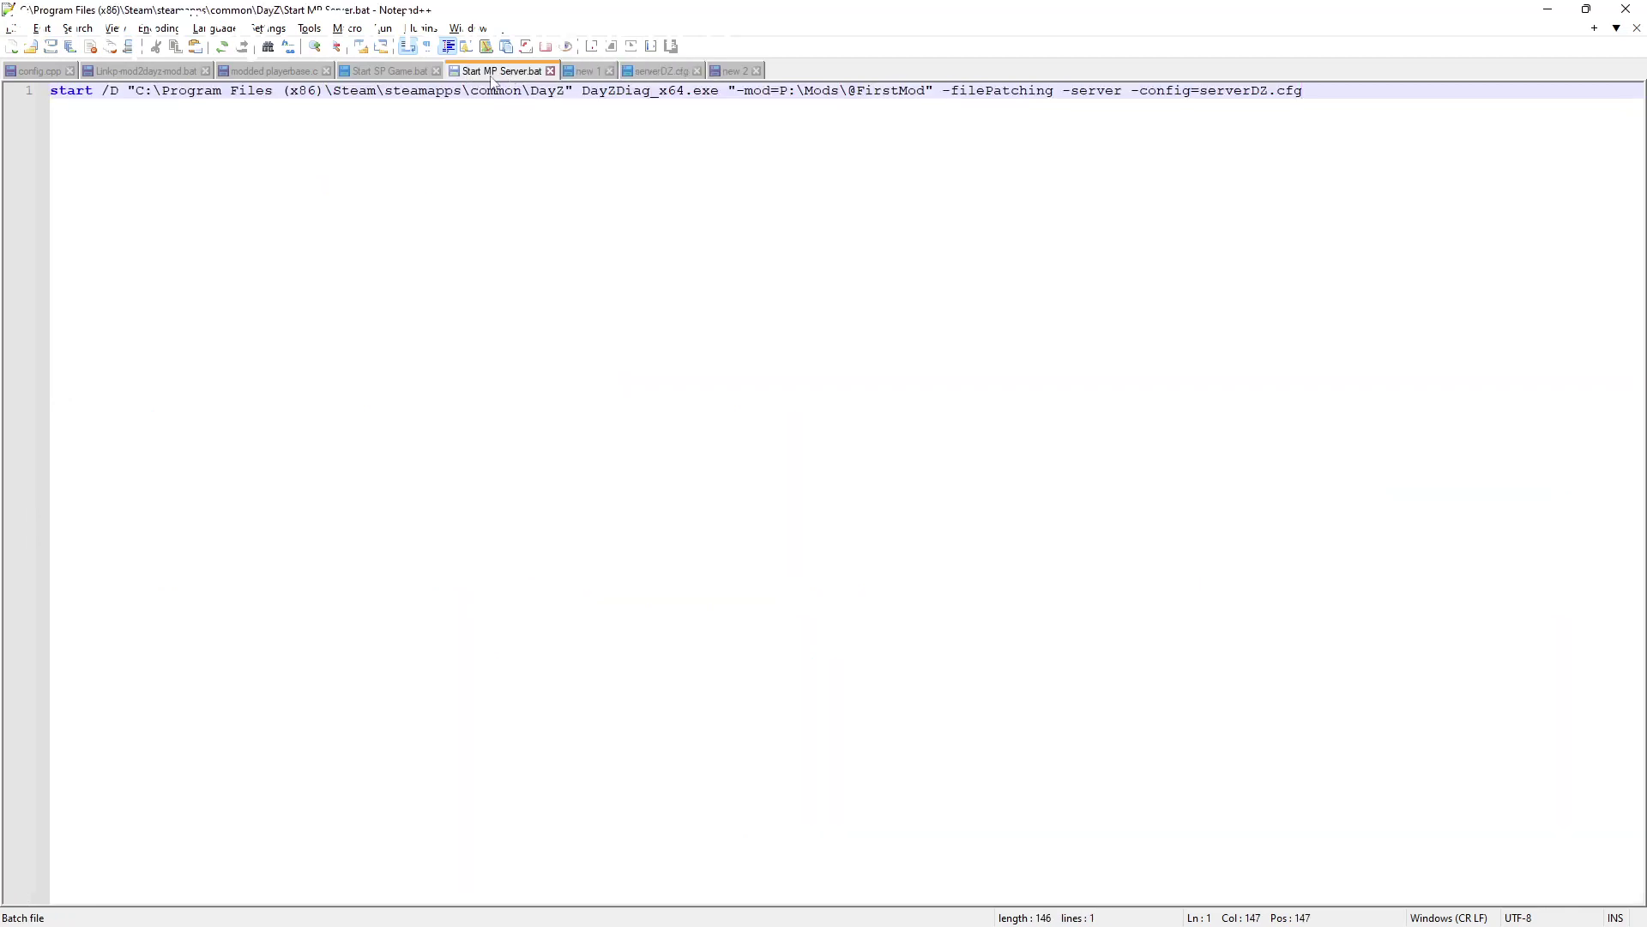
click(568, 91)
drag(567, 91, 135, 89)
key(ctrl+c)
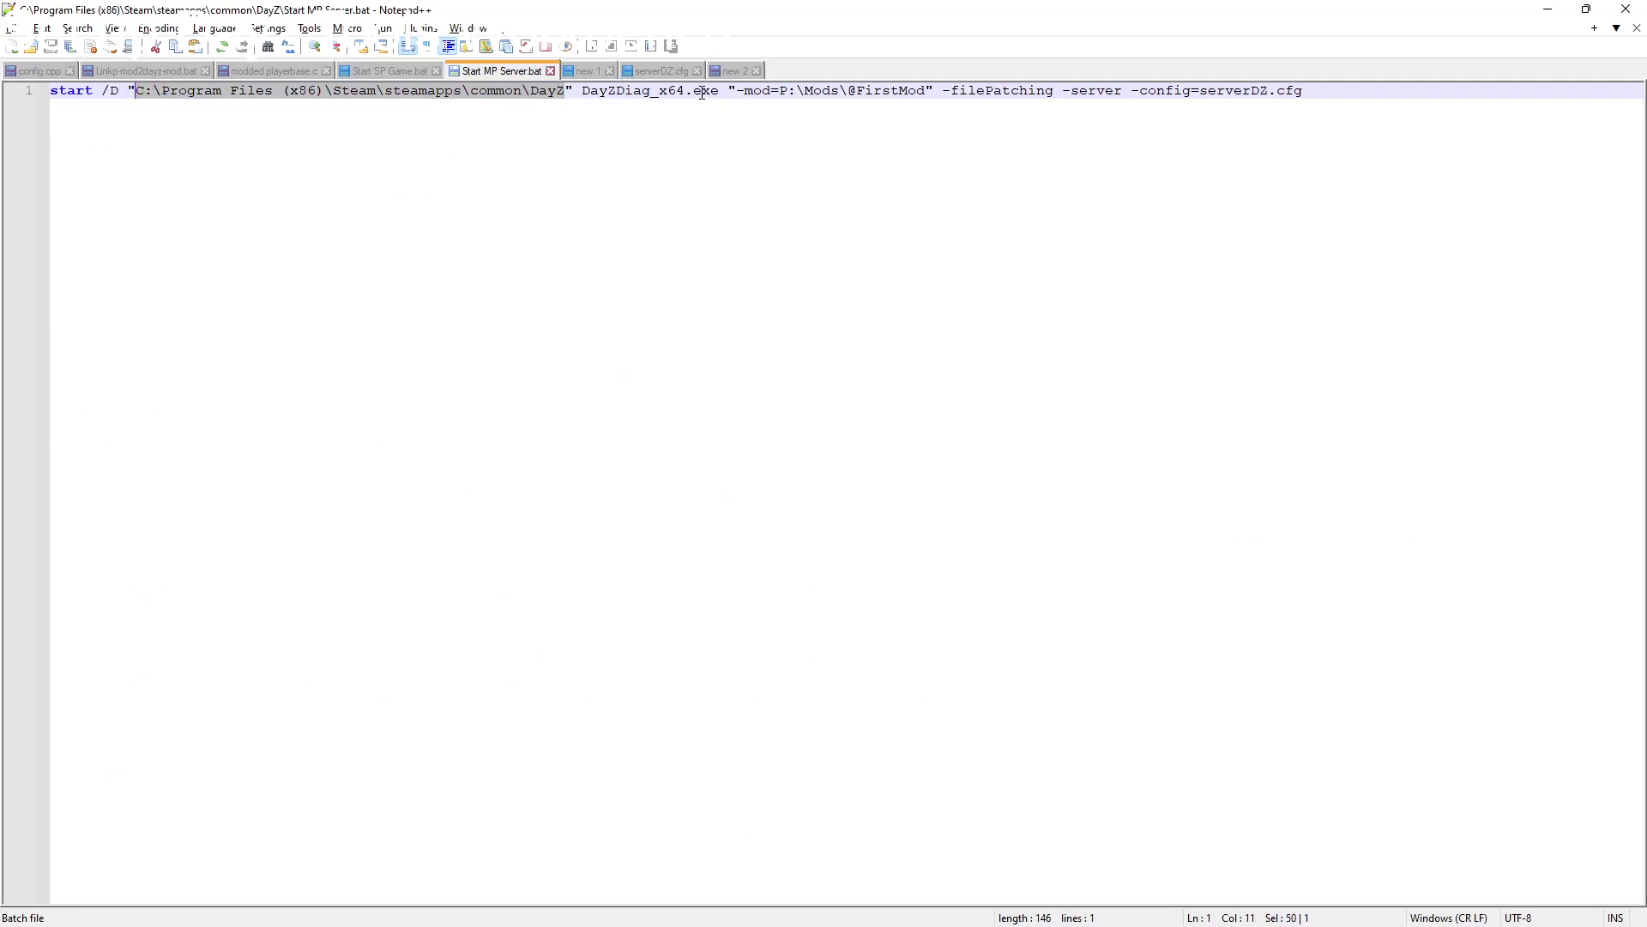
click(735, 72)
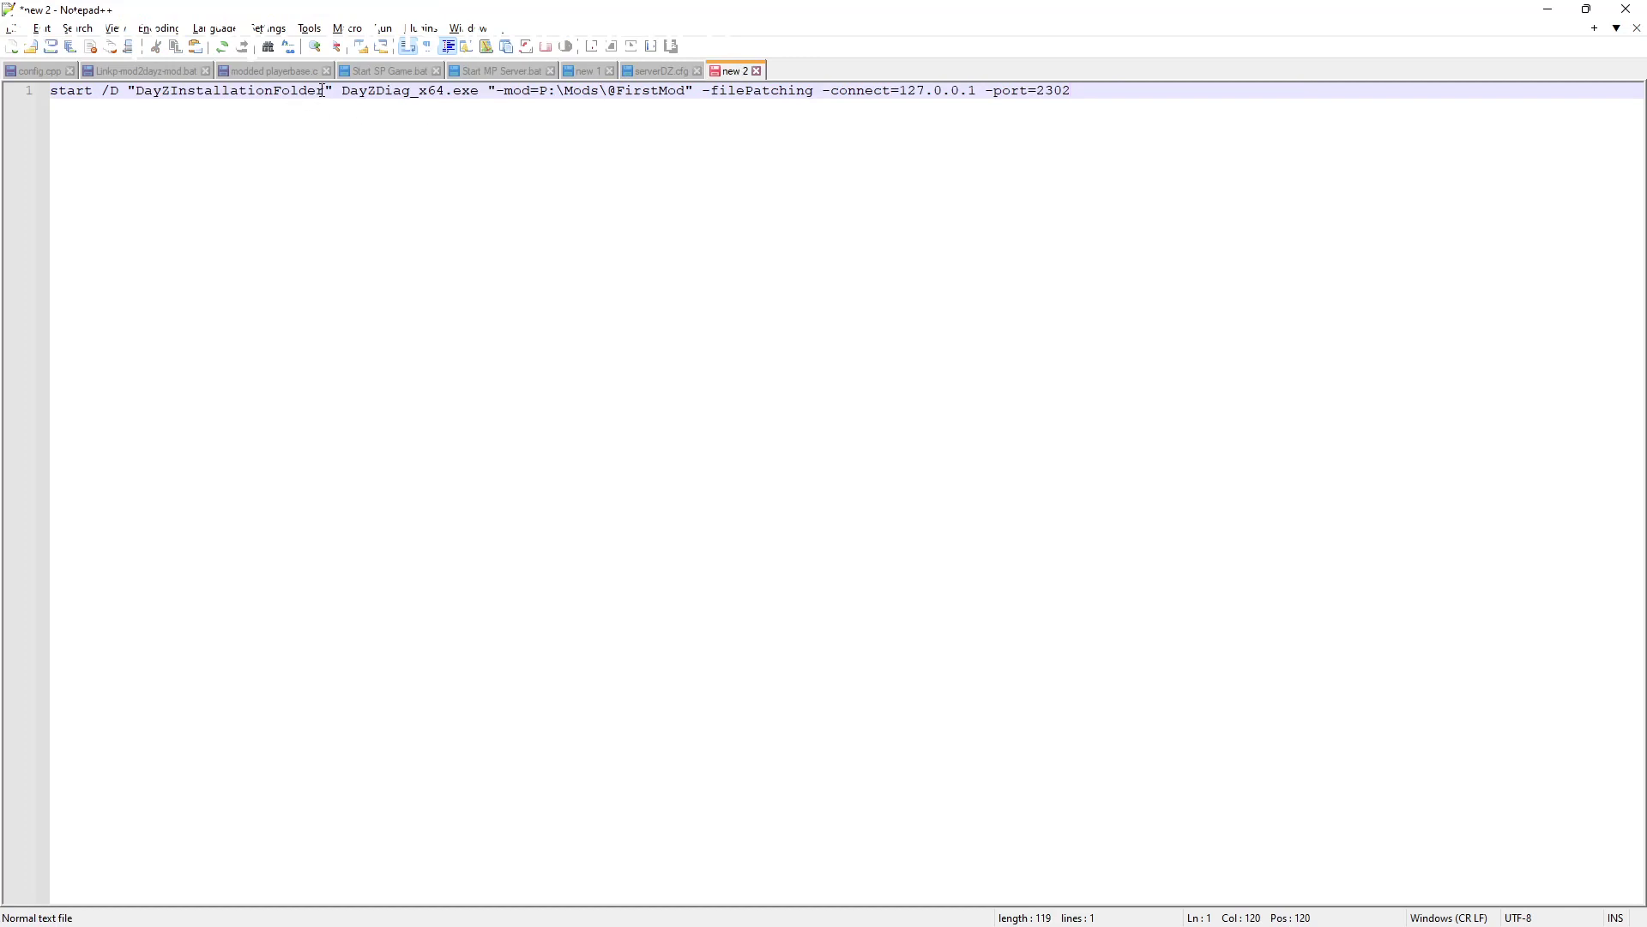
drag(322, 91, 137, 91)
key(ctrl+v)
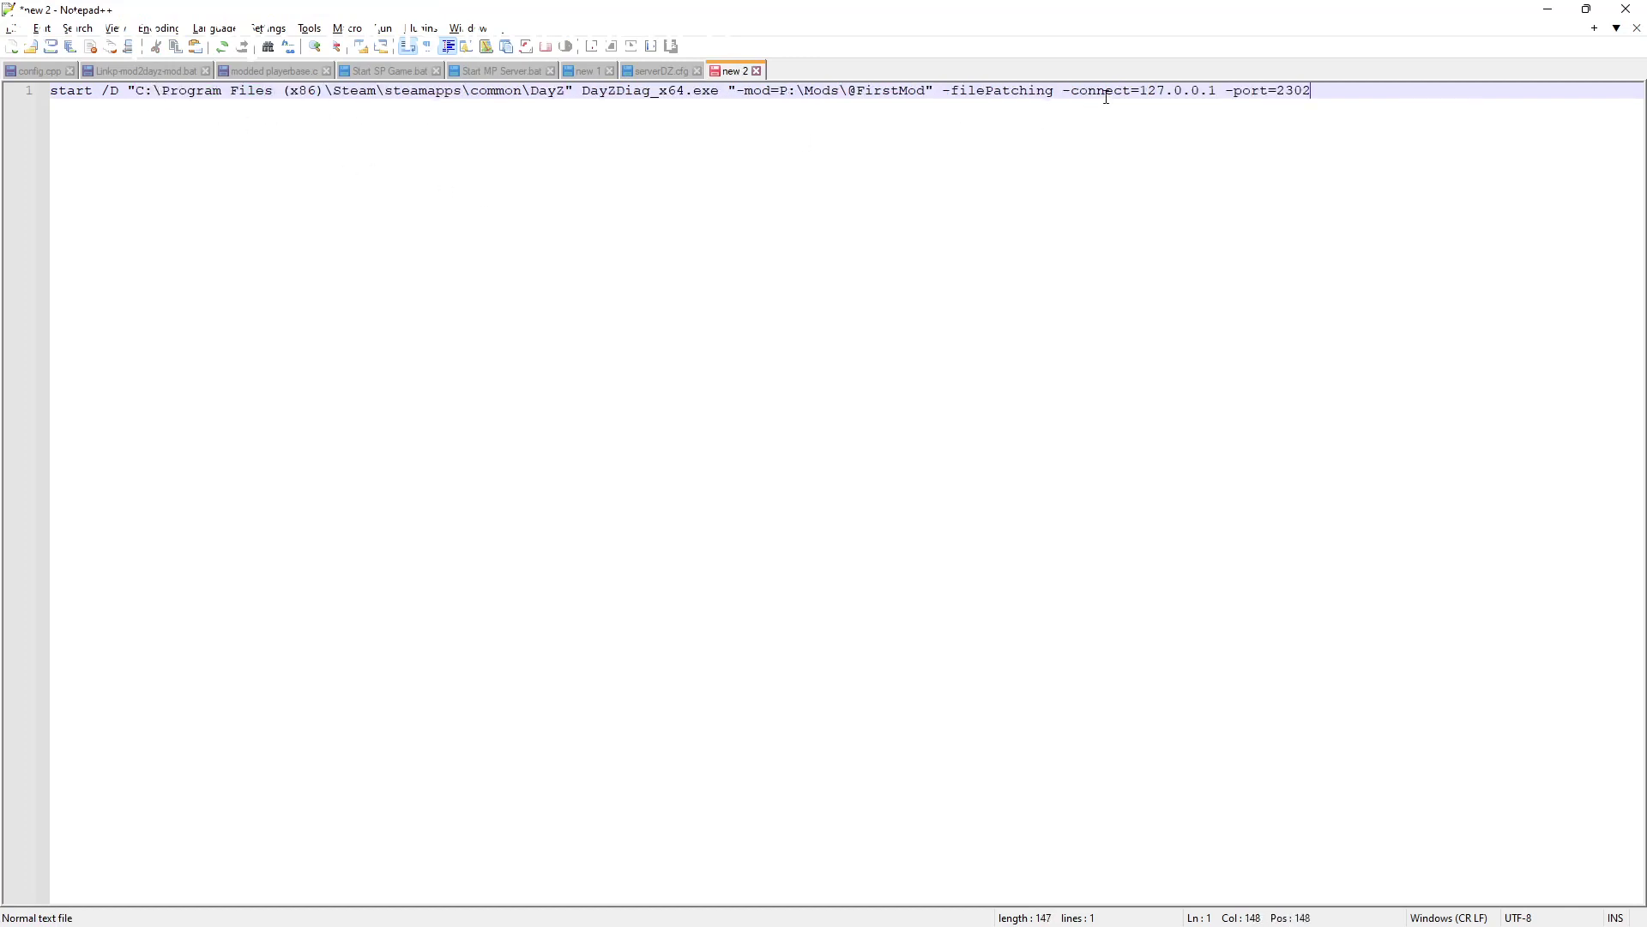
drag(1053, 91, 957, 91)
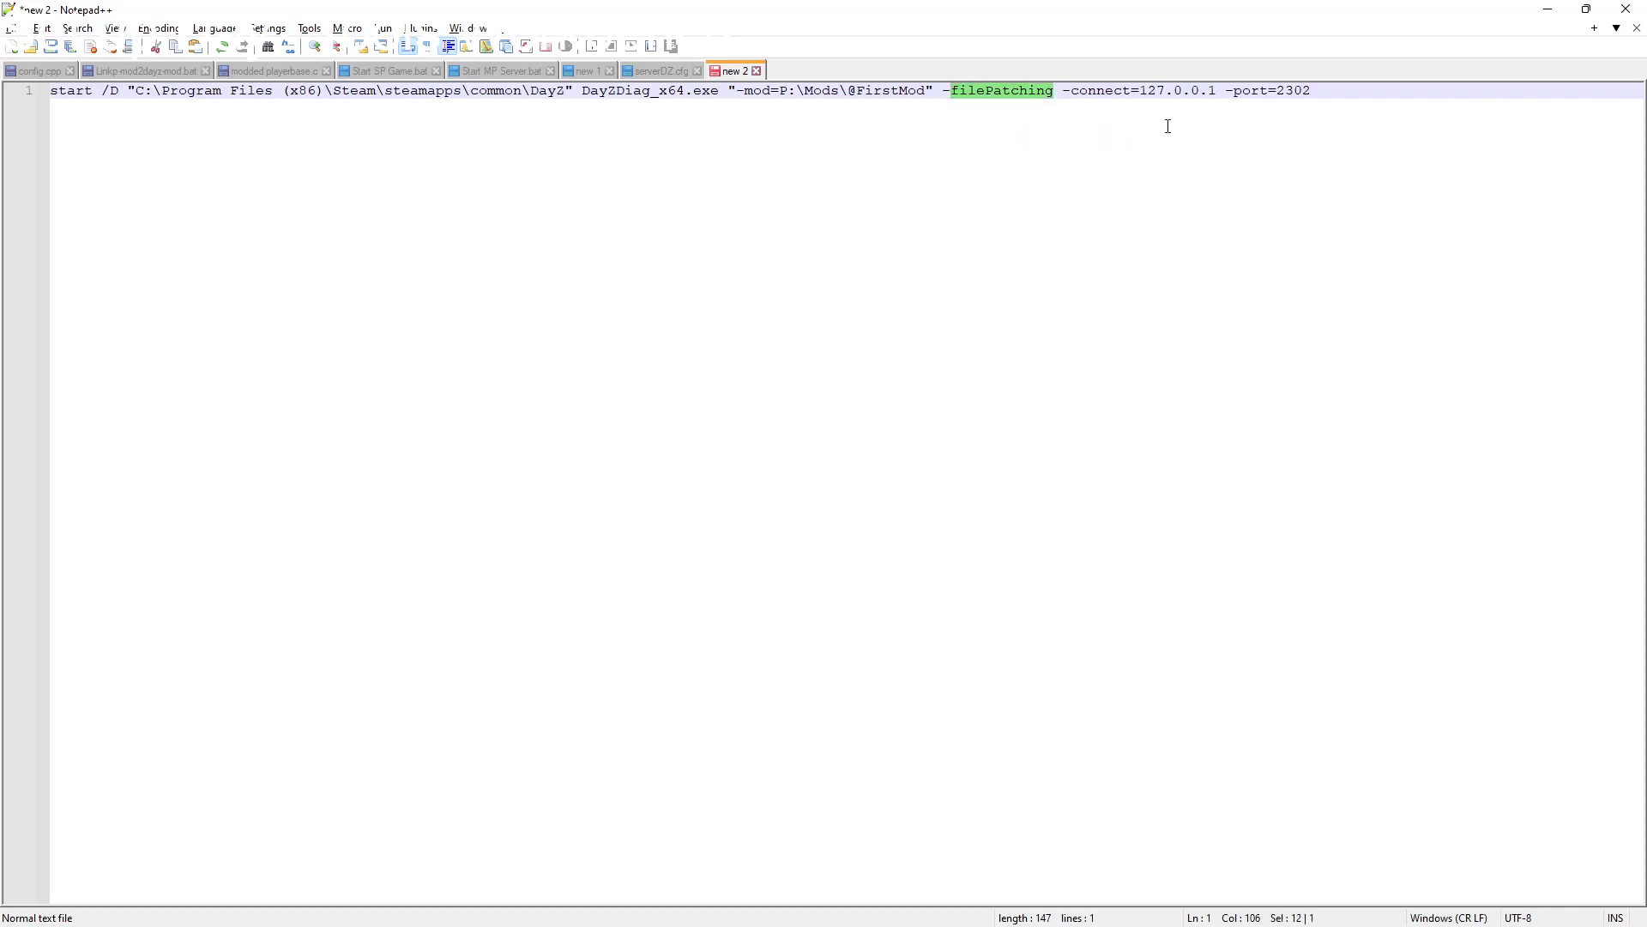
drag(1213, 91, 1140, 91)
drag(1313, 91, 1279, 92)
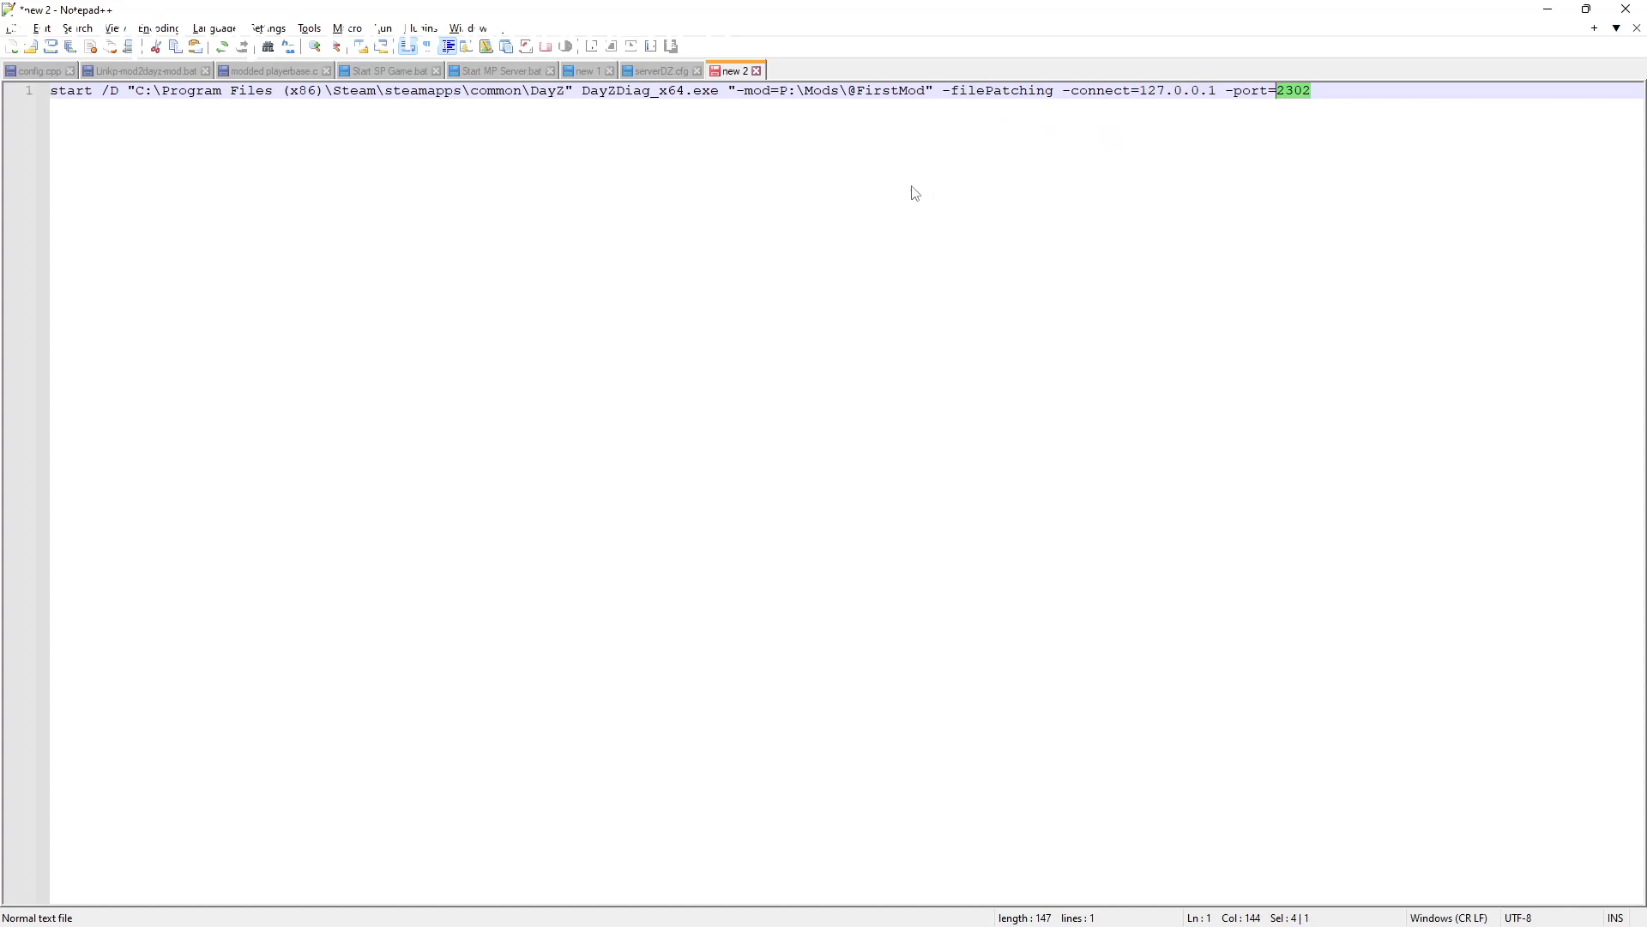
key(End)
Step: Save the join command as the batch file "start MP Game.bat" in the DayZ installation folder
click(15, 31)
click(122, 180)
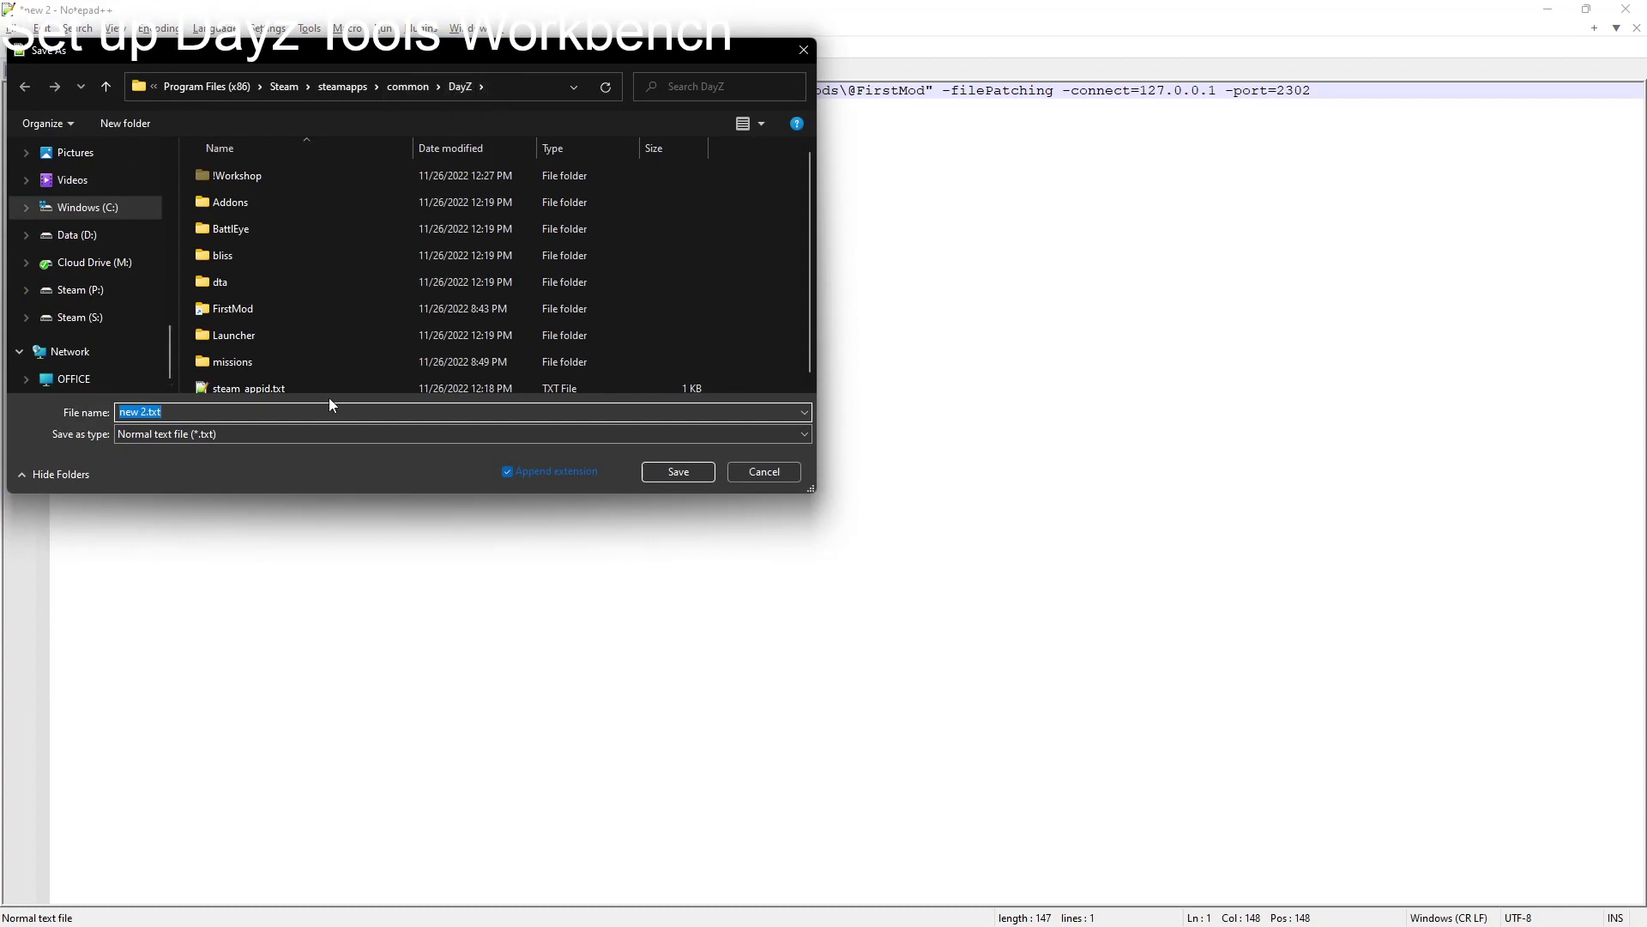
text(start)
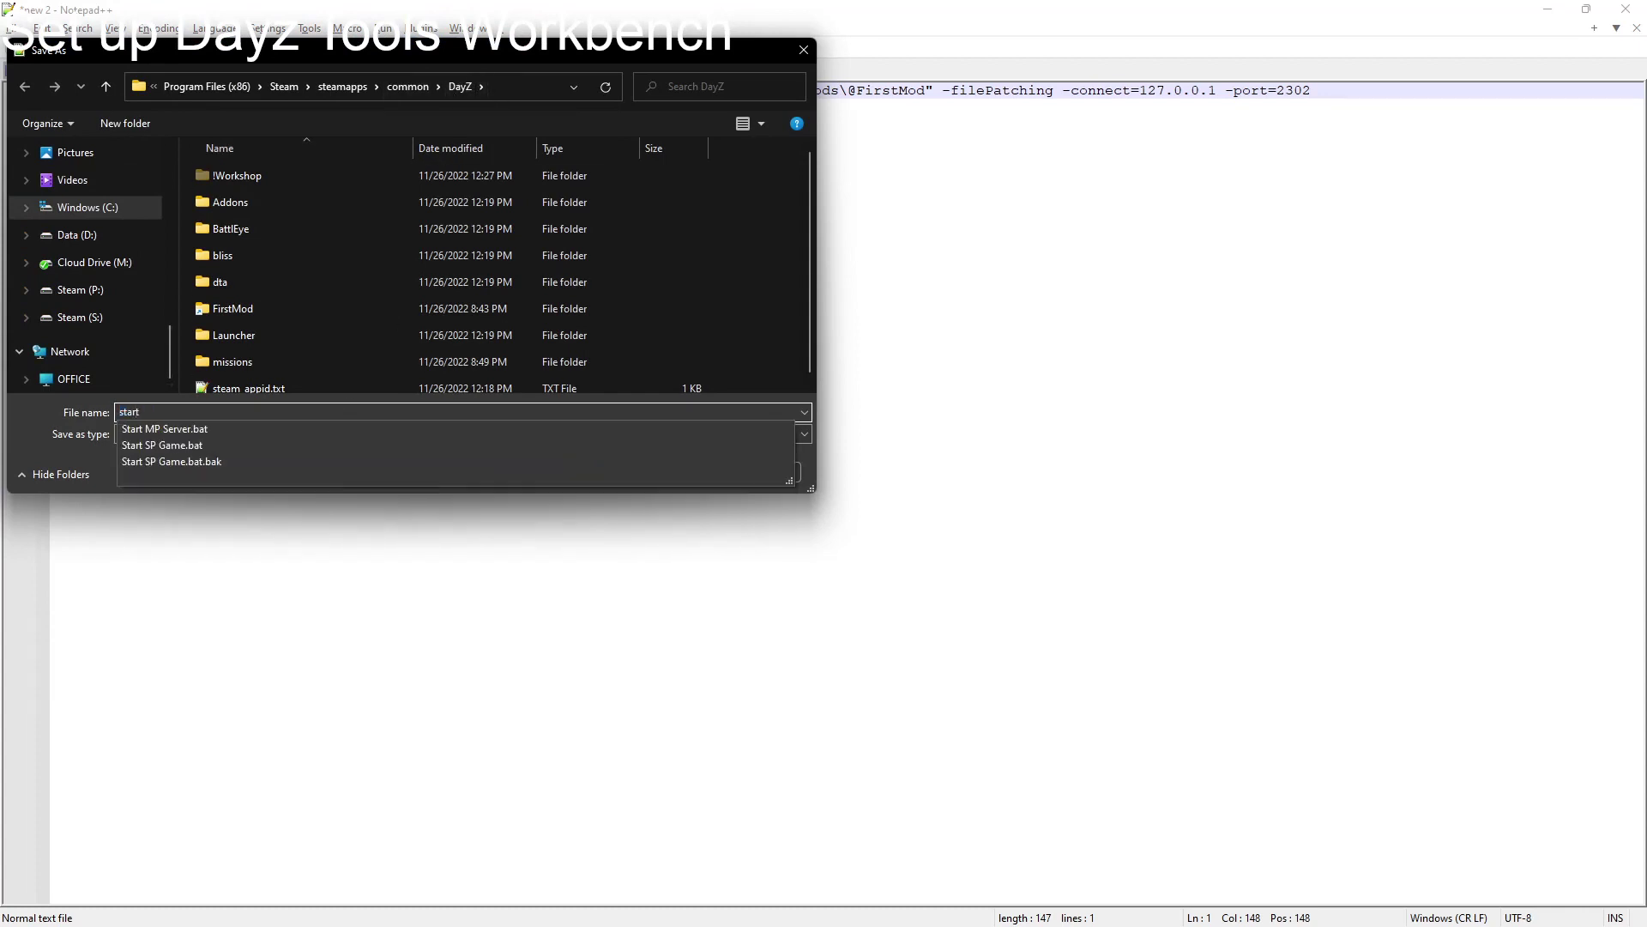
text( MP Game)
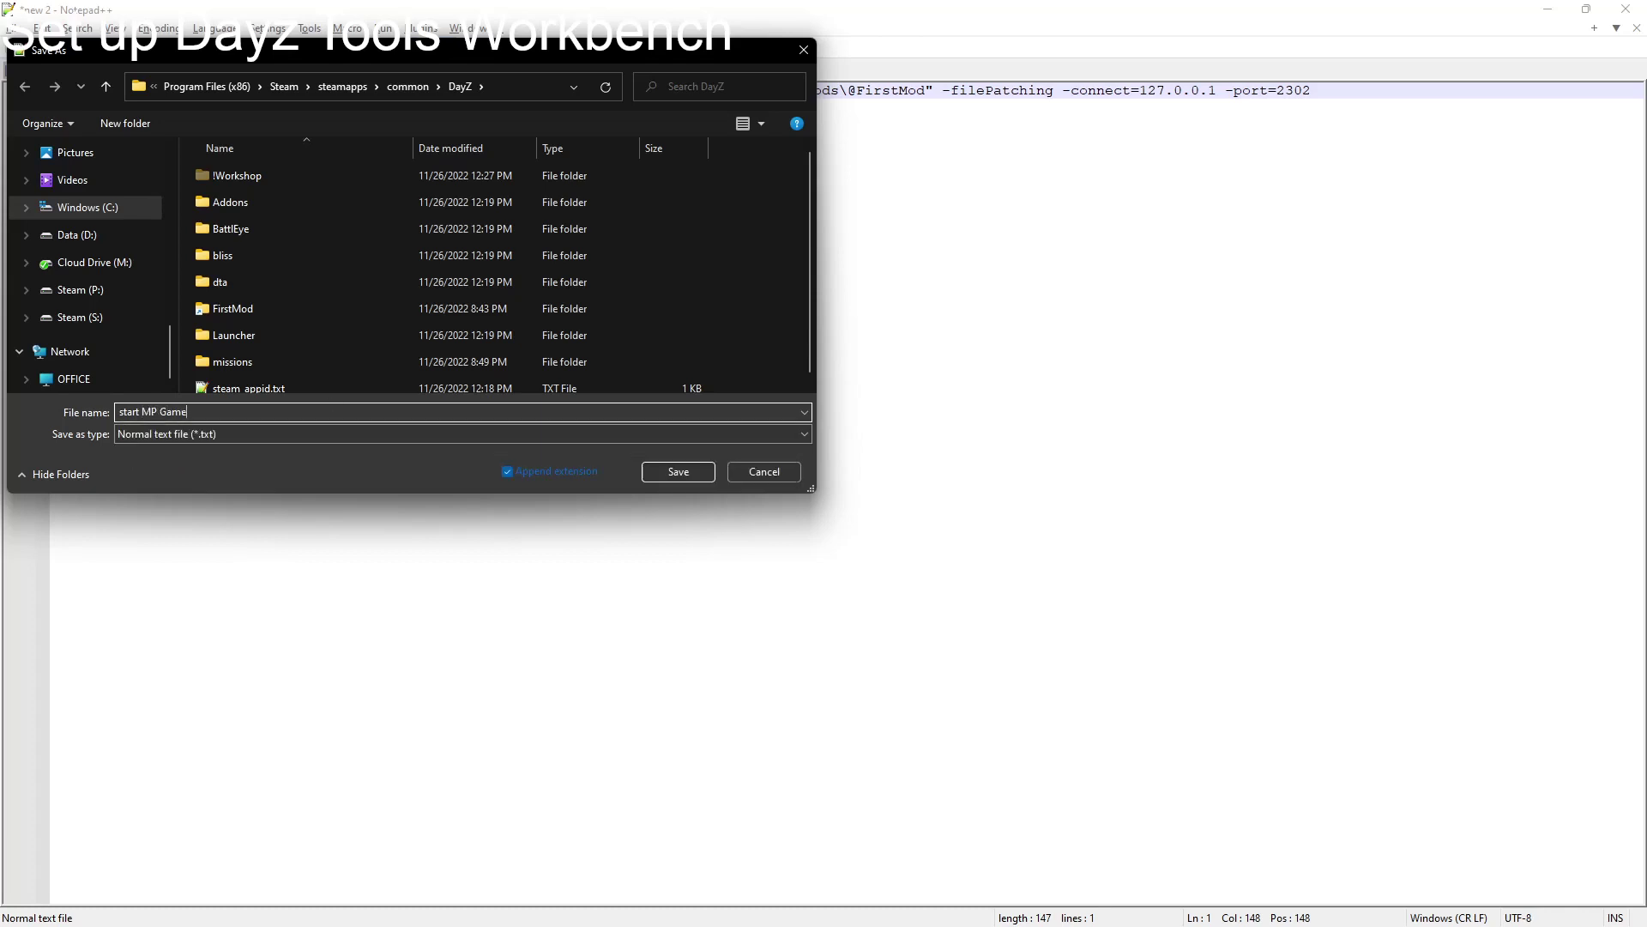
text(.bat)
click(312, 435)
text(bat)
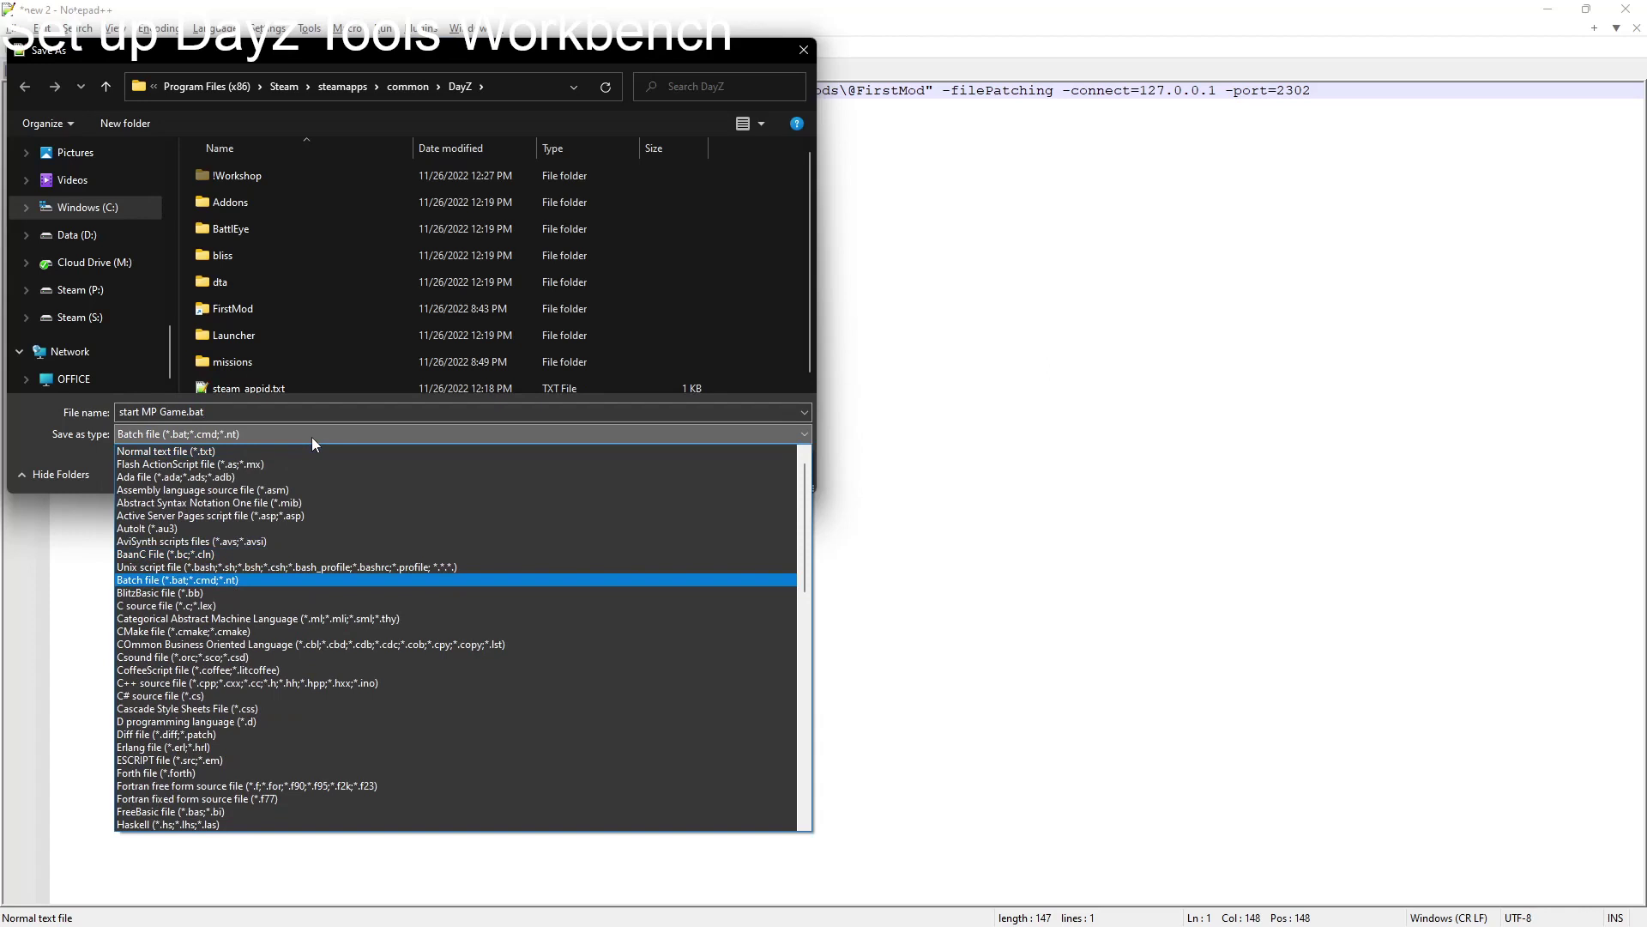
click(254, 581)
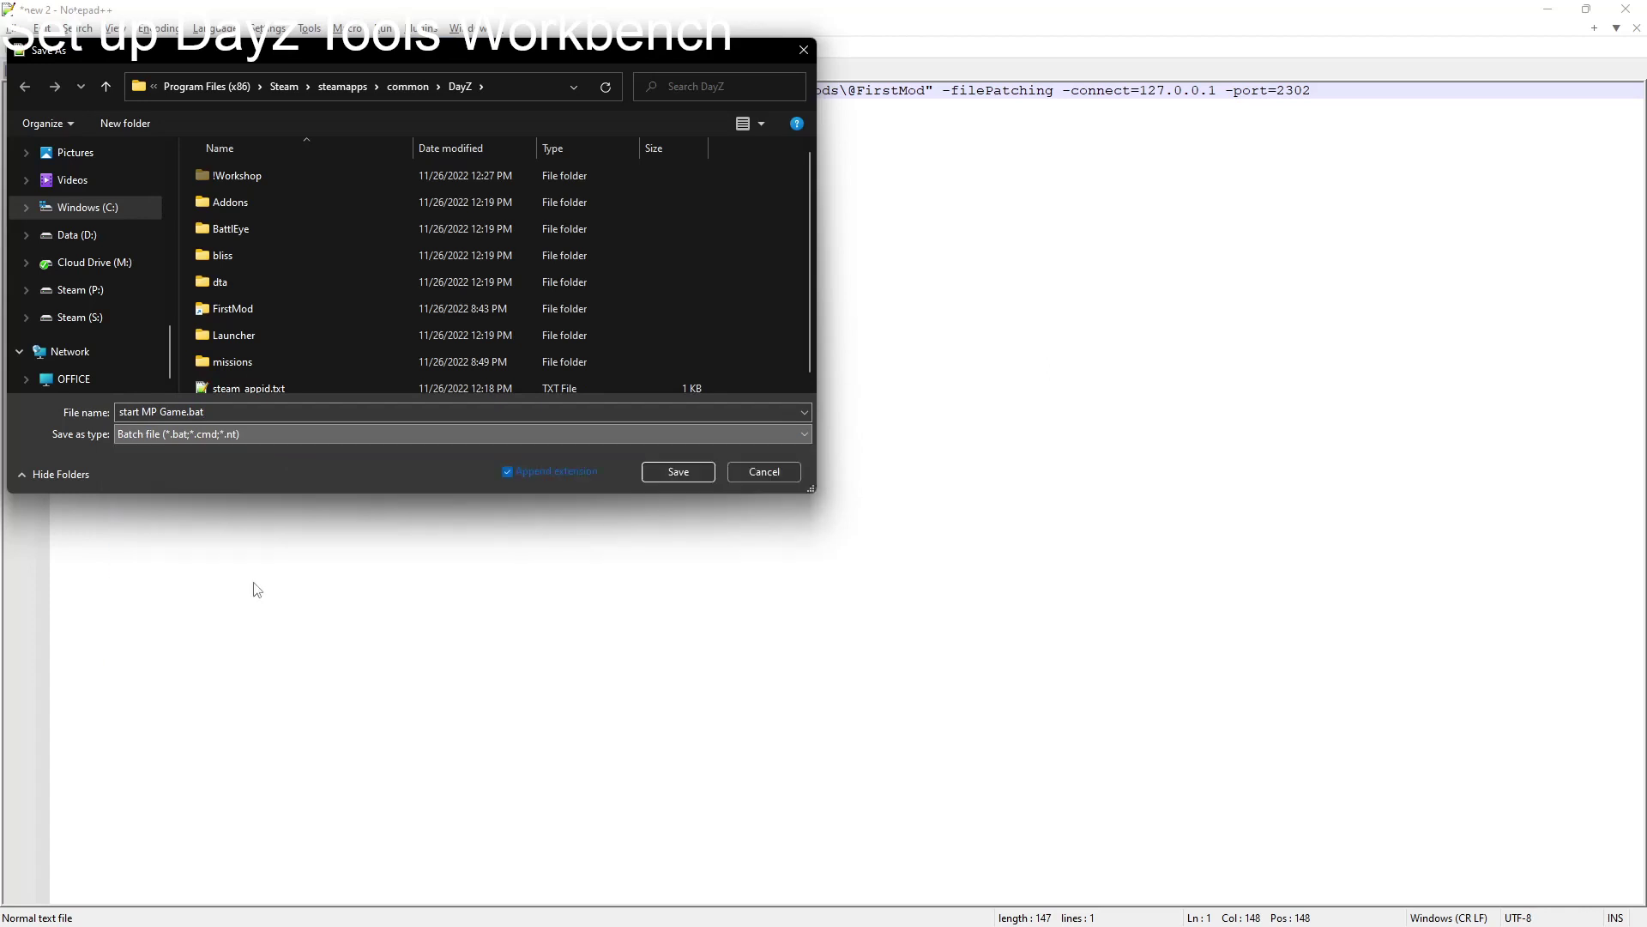
click(678, 472)
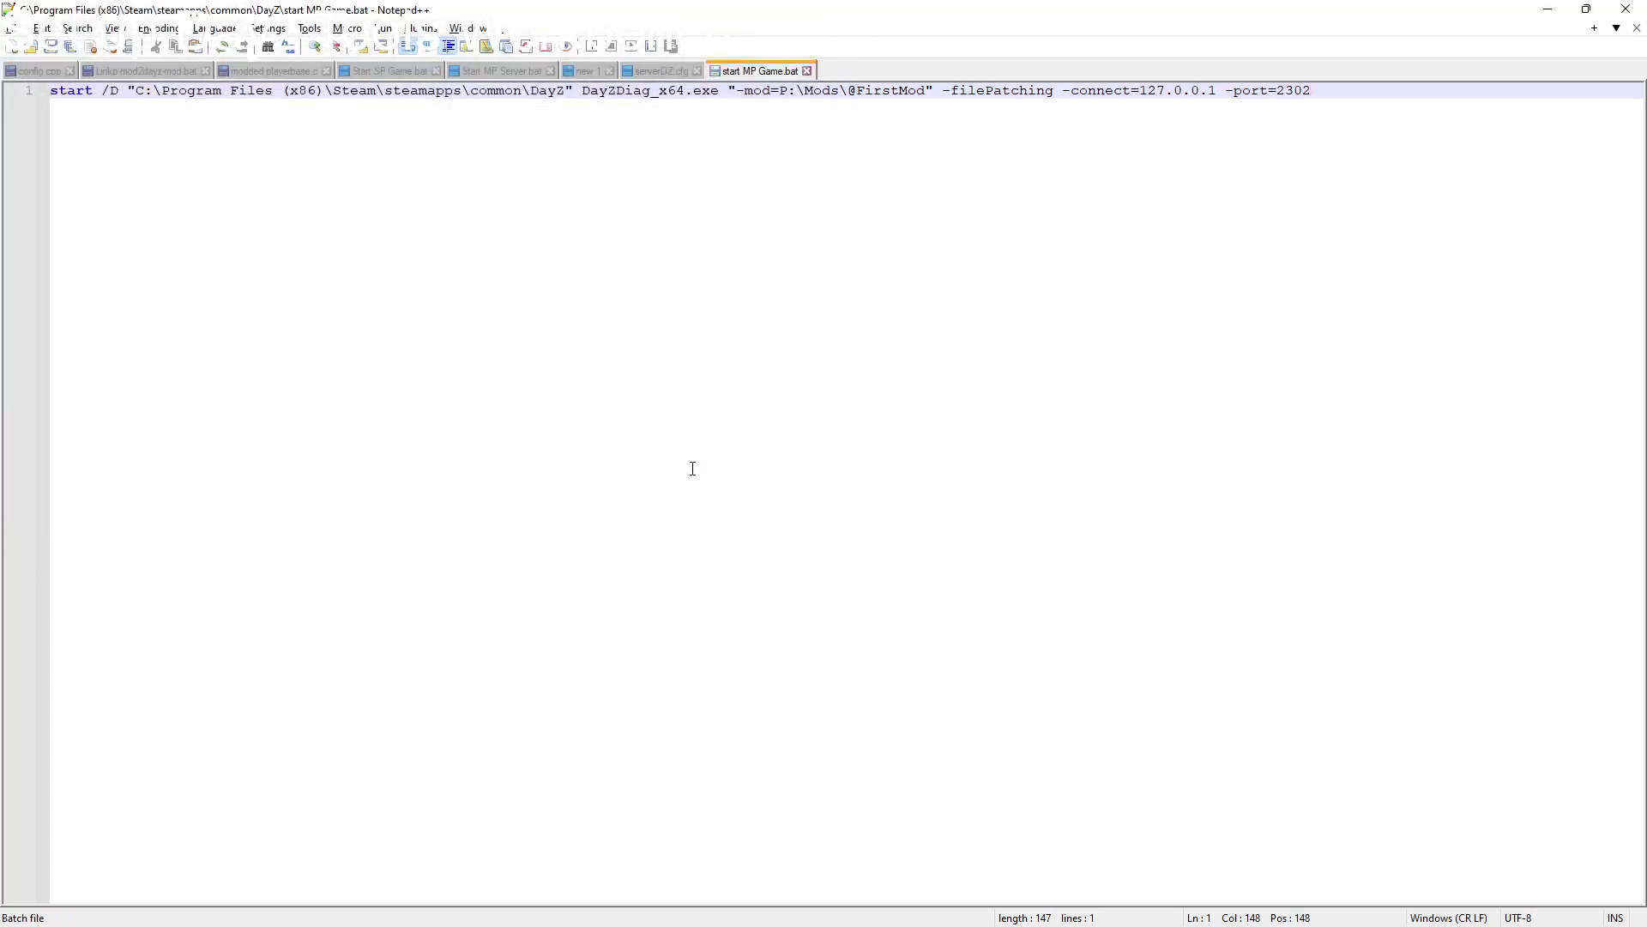
Step: Switch to the DayZ folder in File Explorer, try to launch Start MP Server.bat, inspect its console log, and close the server window
key(alt+Tab)
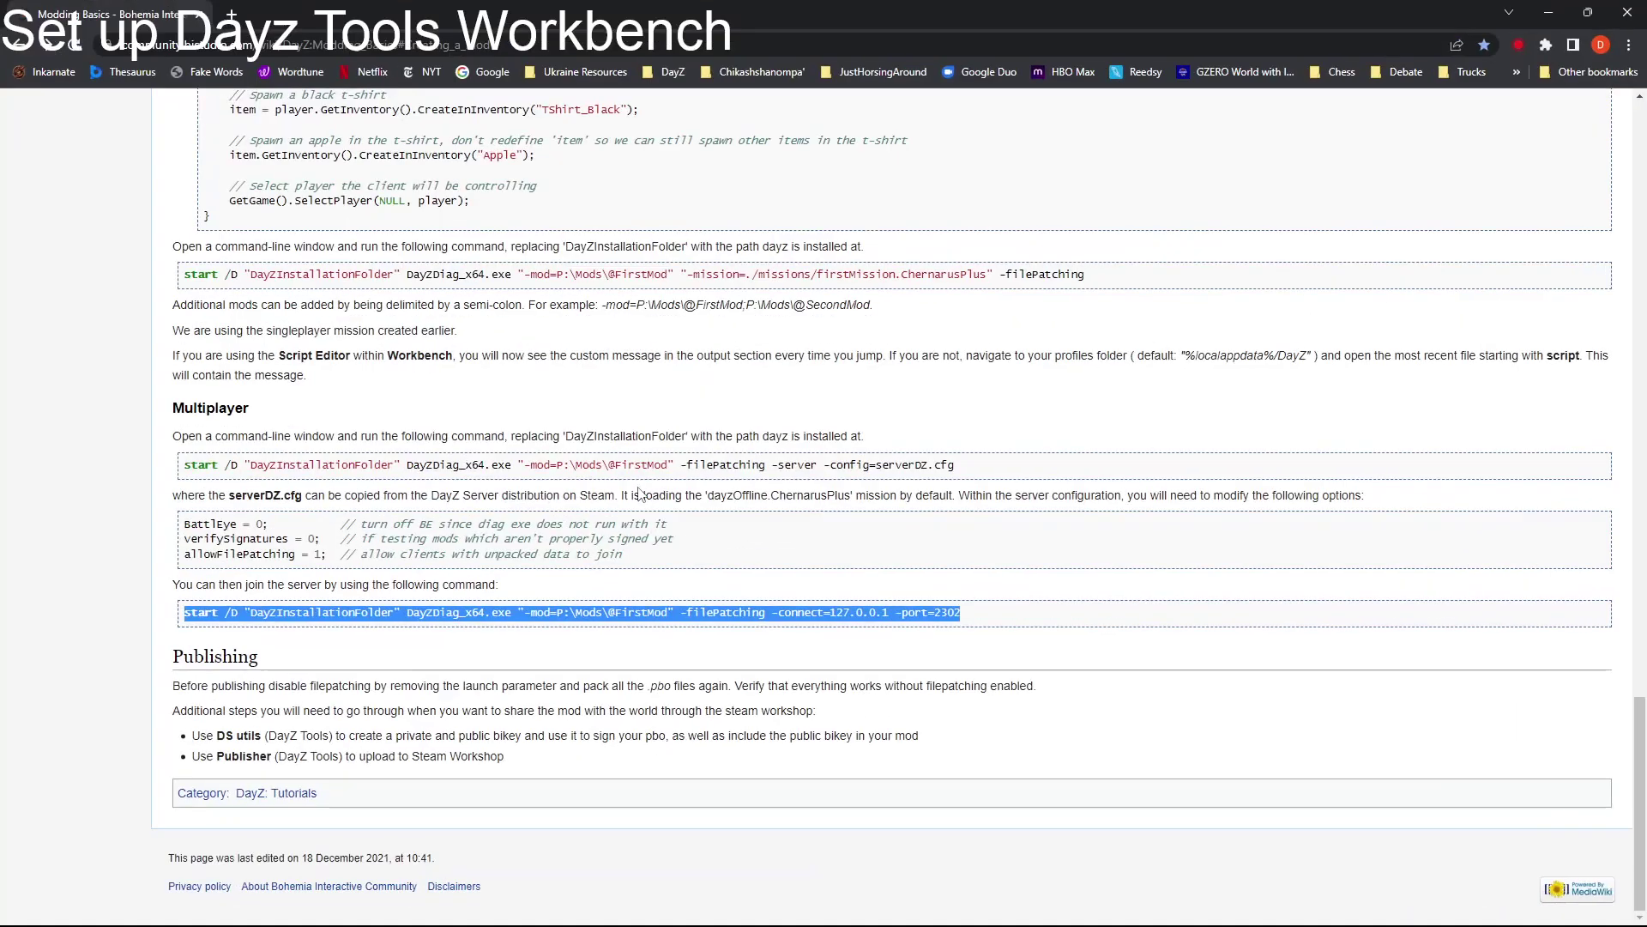
click(571, 650)
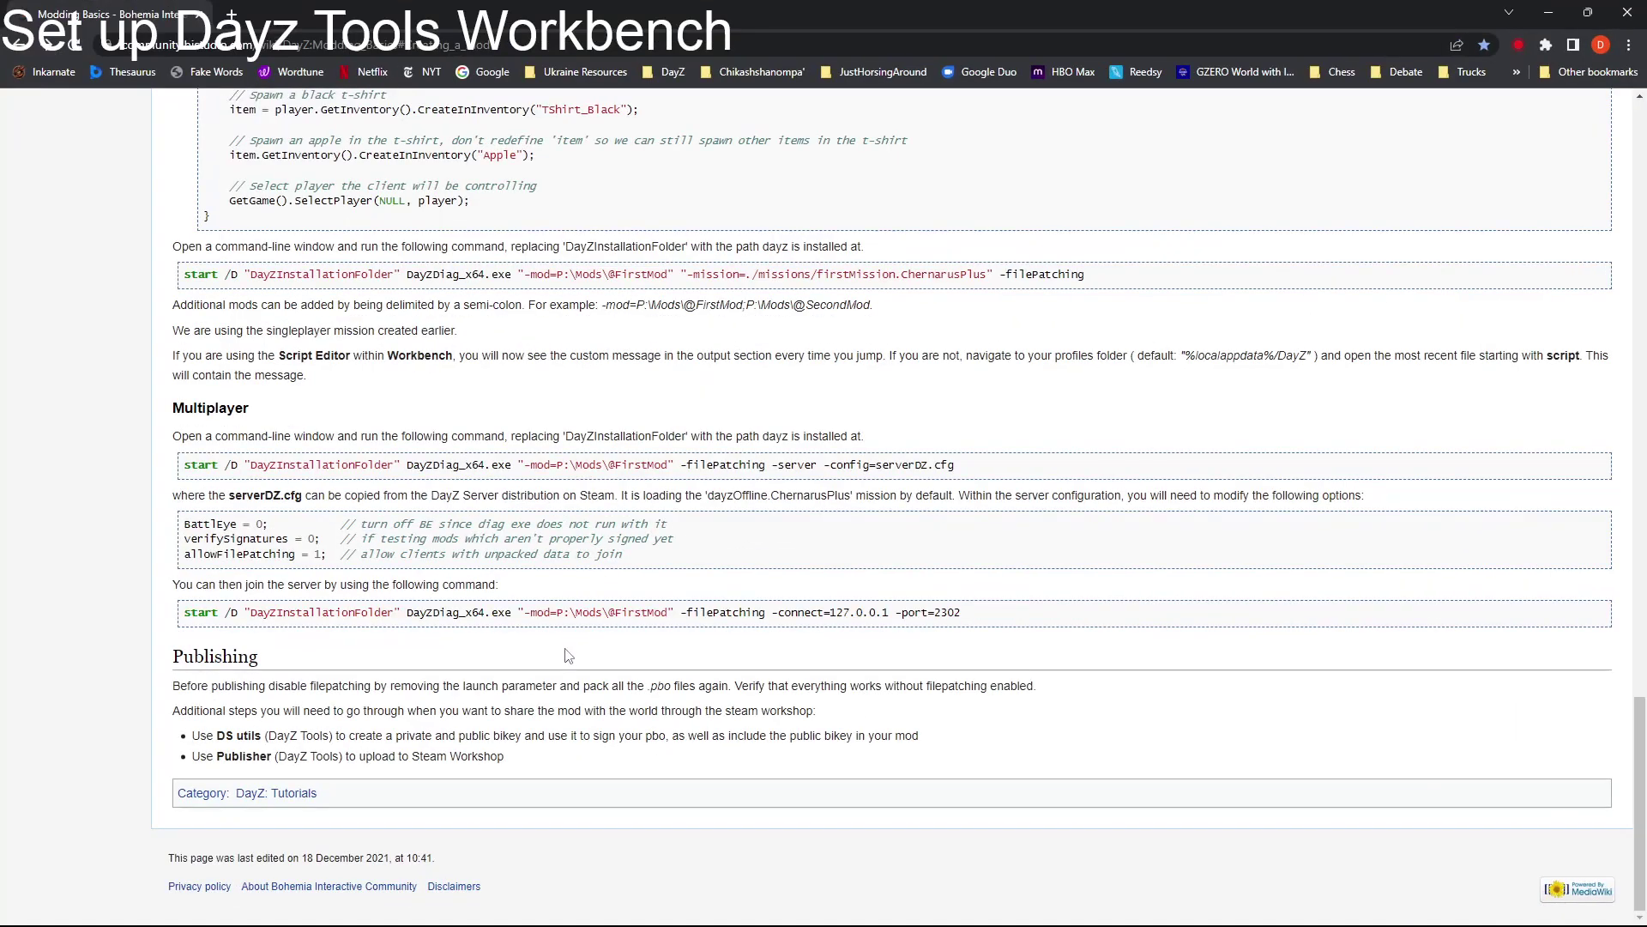
key(alt+Tab)
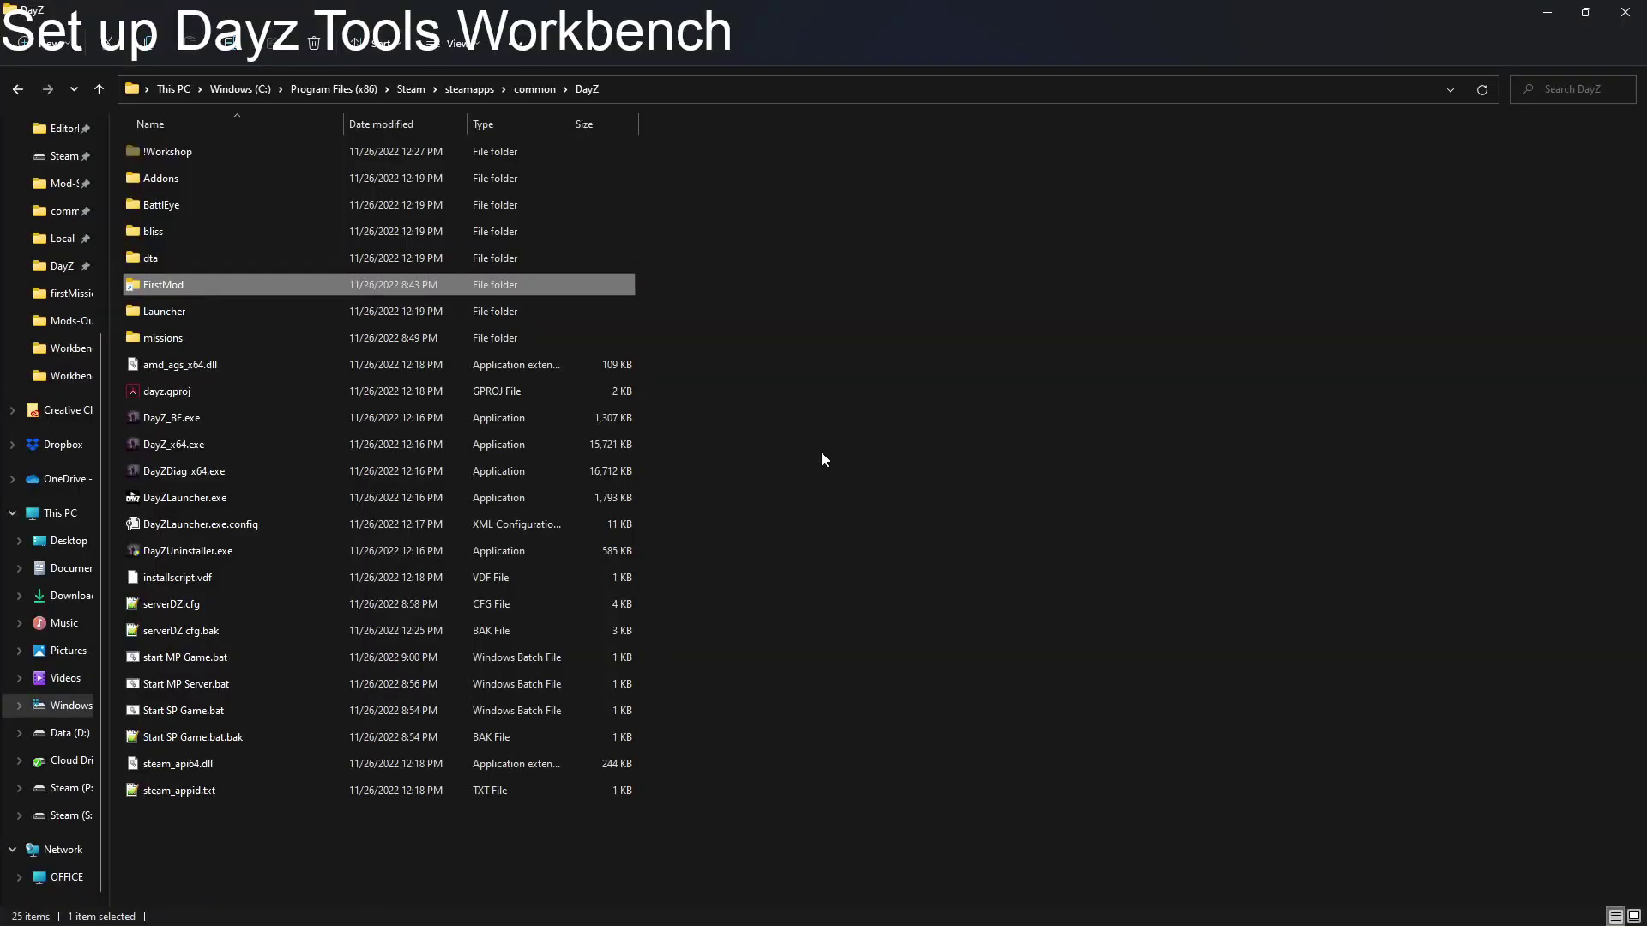
double_click(254, 686)
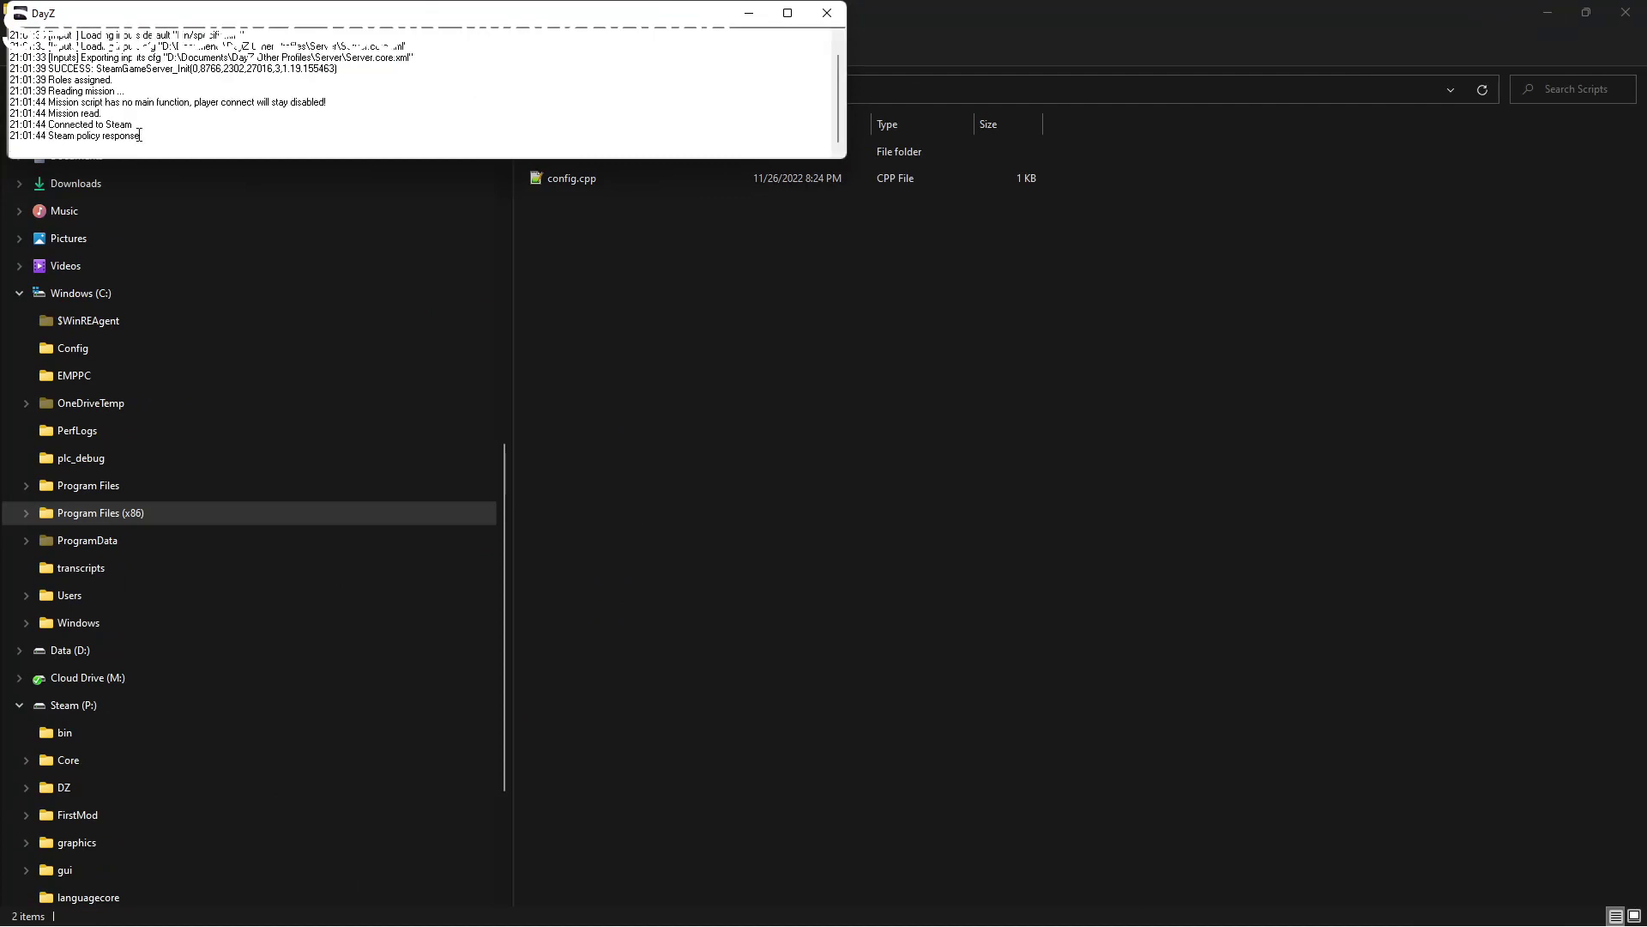
drag(327, 102, 55, 102)
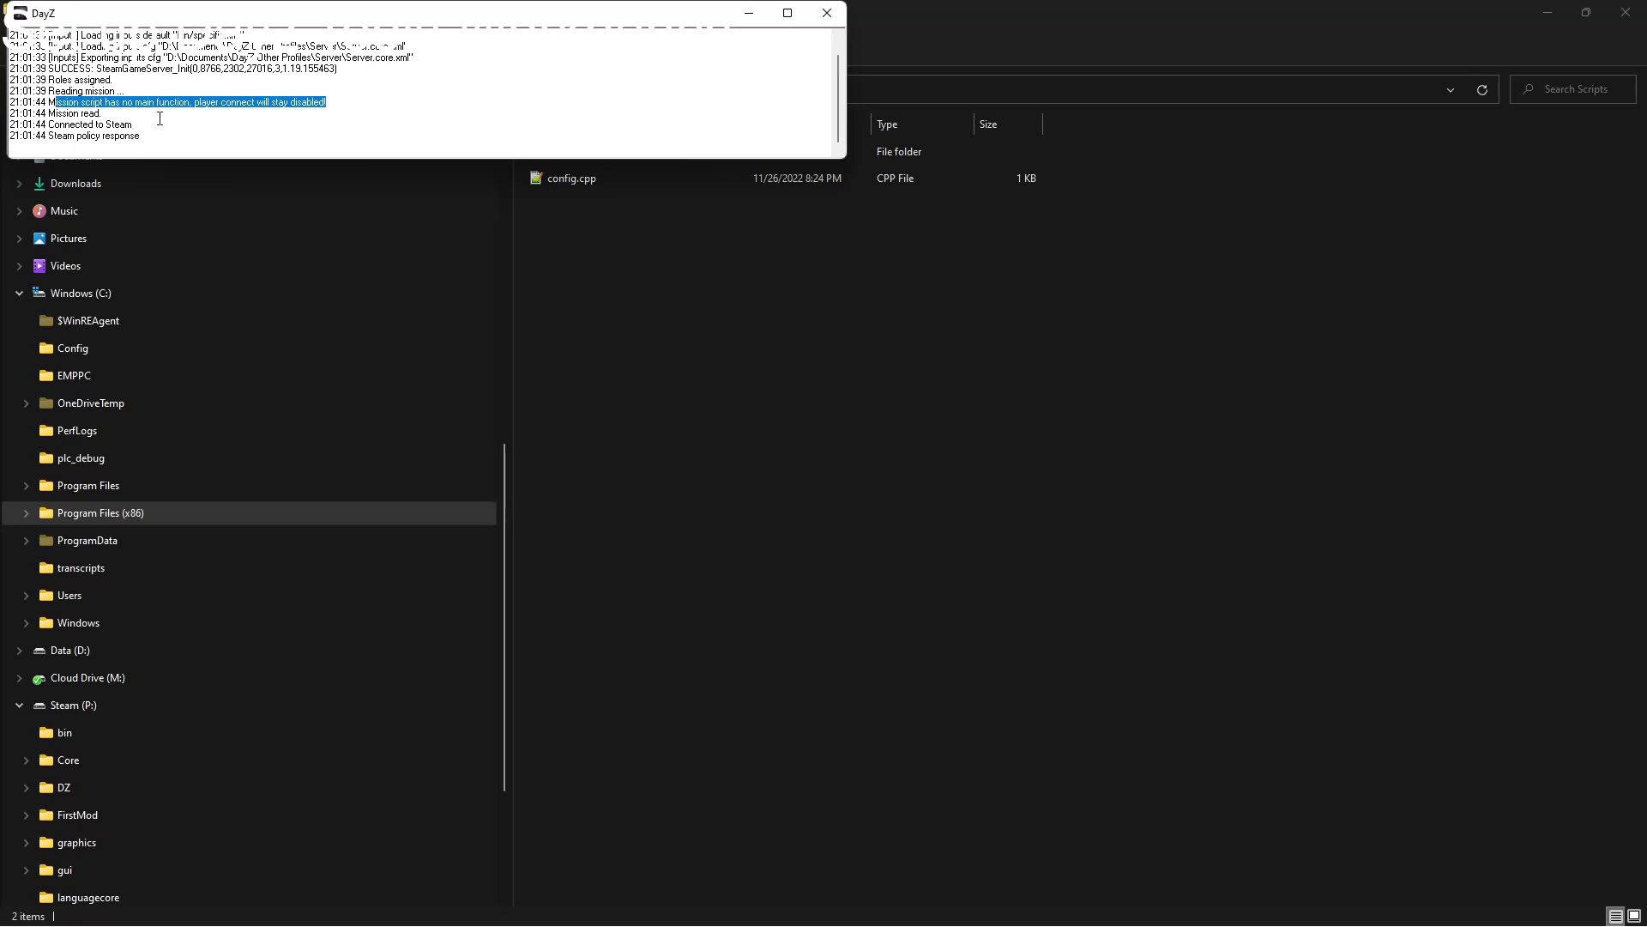
click(830, 17)
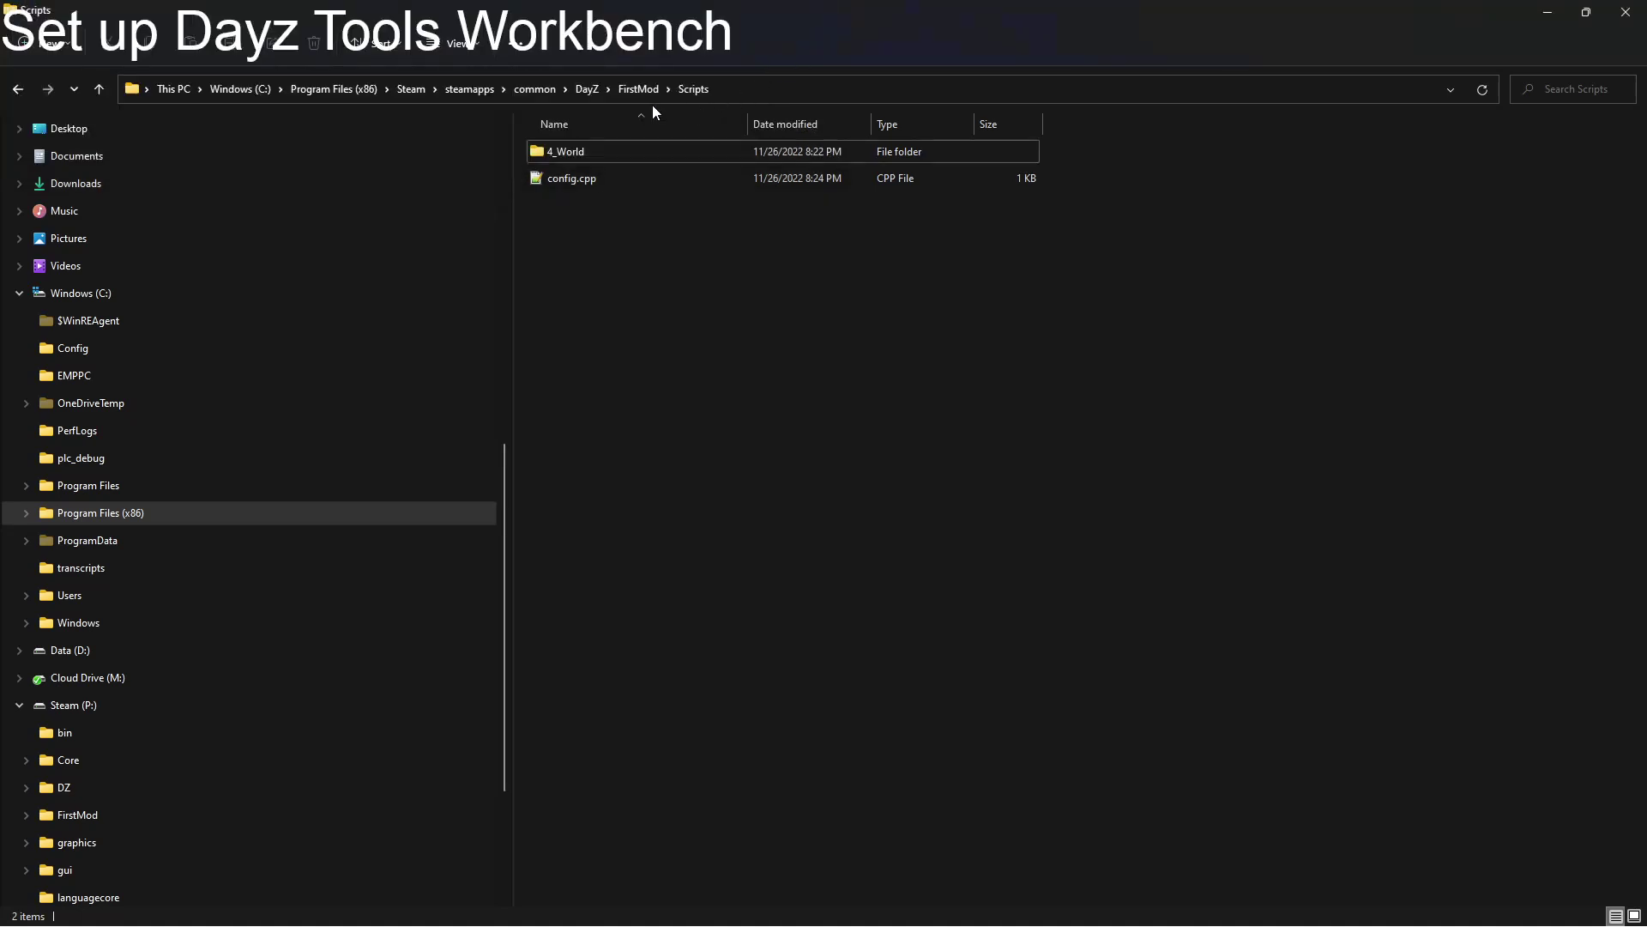
Step: Copy the mpmissions folder from the DayZServer folder into the DayZ installation folder
click(537, 89)
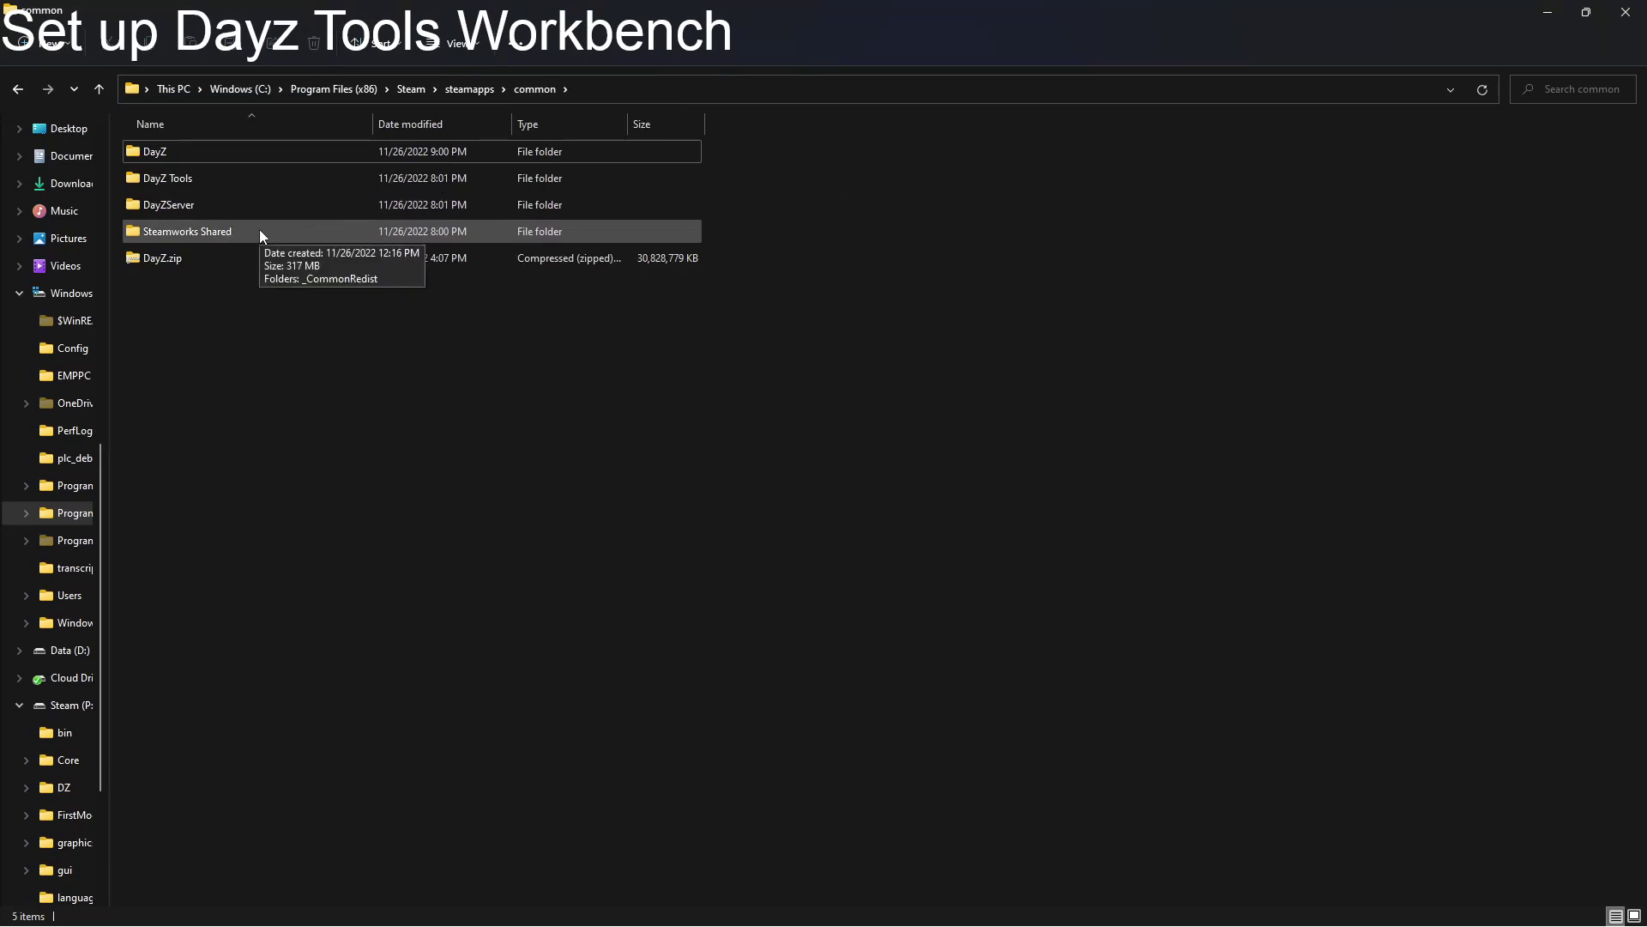
double_click(259, 203)
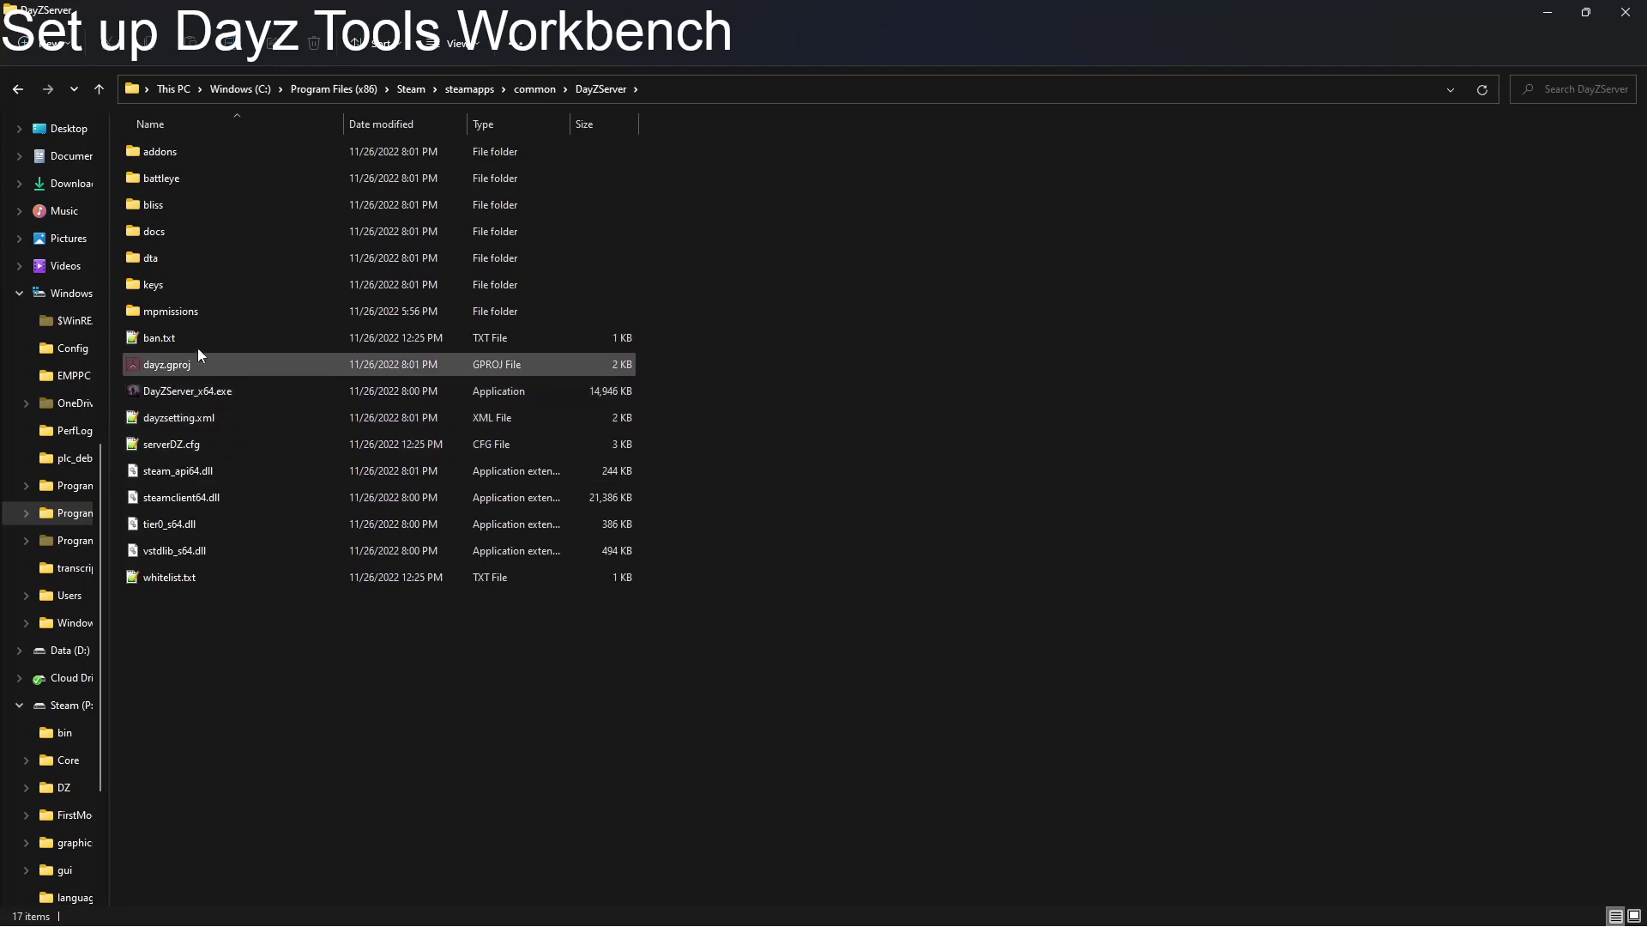
click(192, 317)
right_click(192, 314)
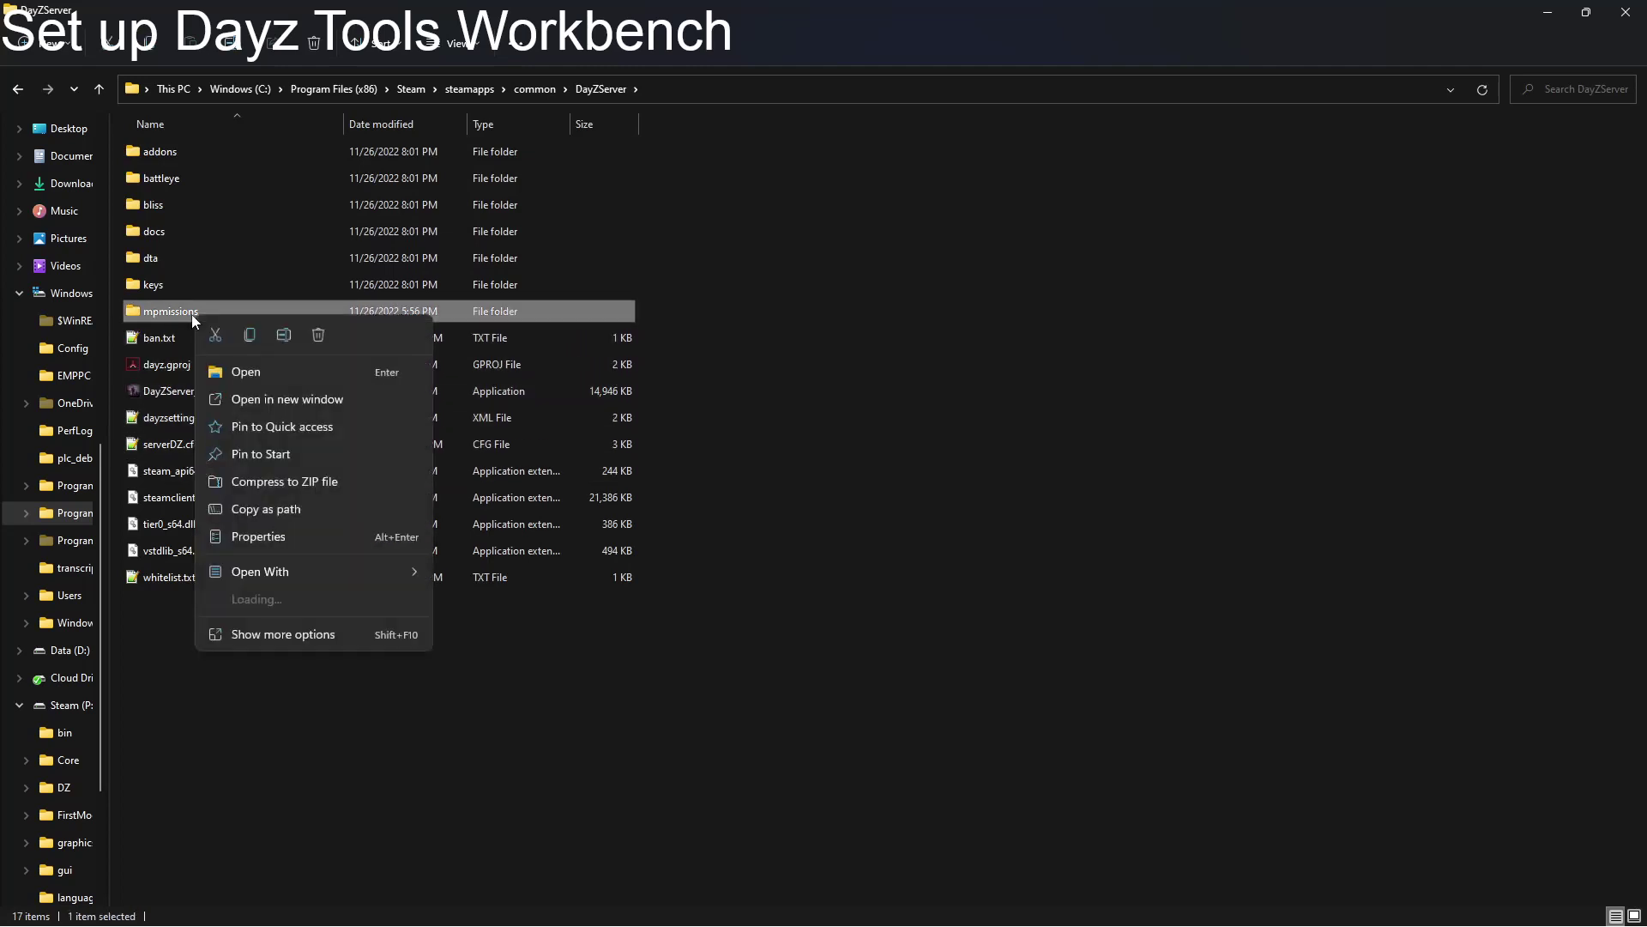
click(247, 339)
click(534, 89)
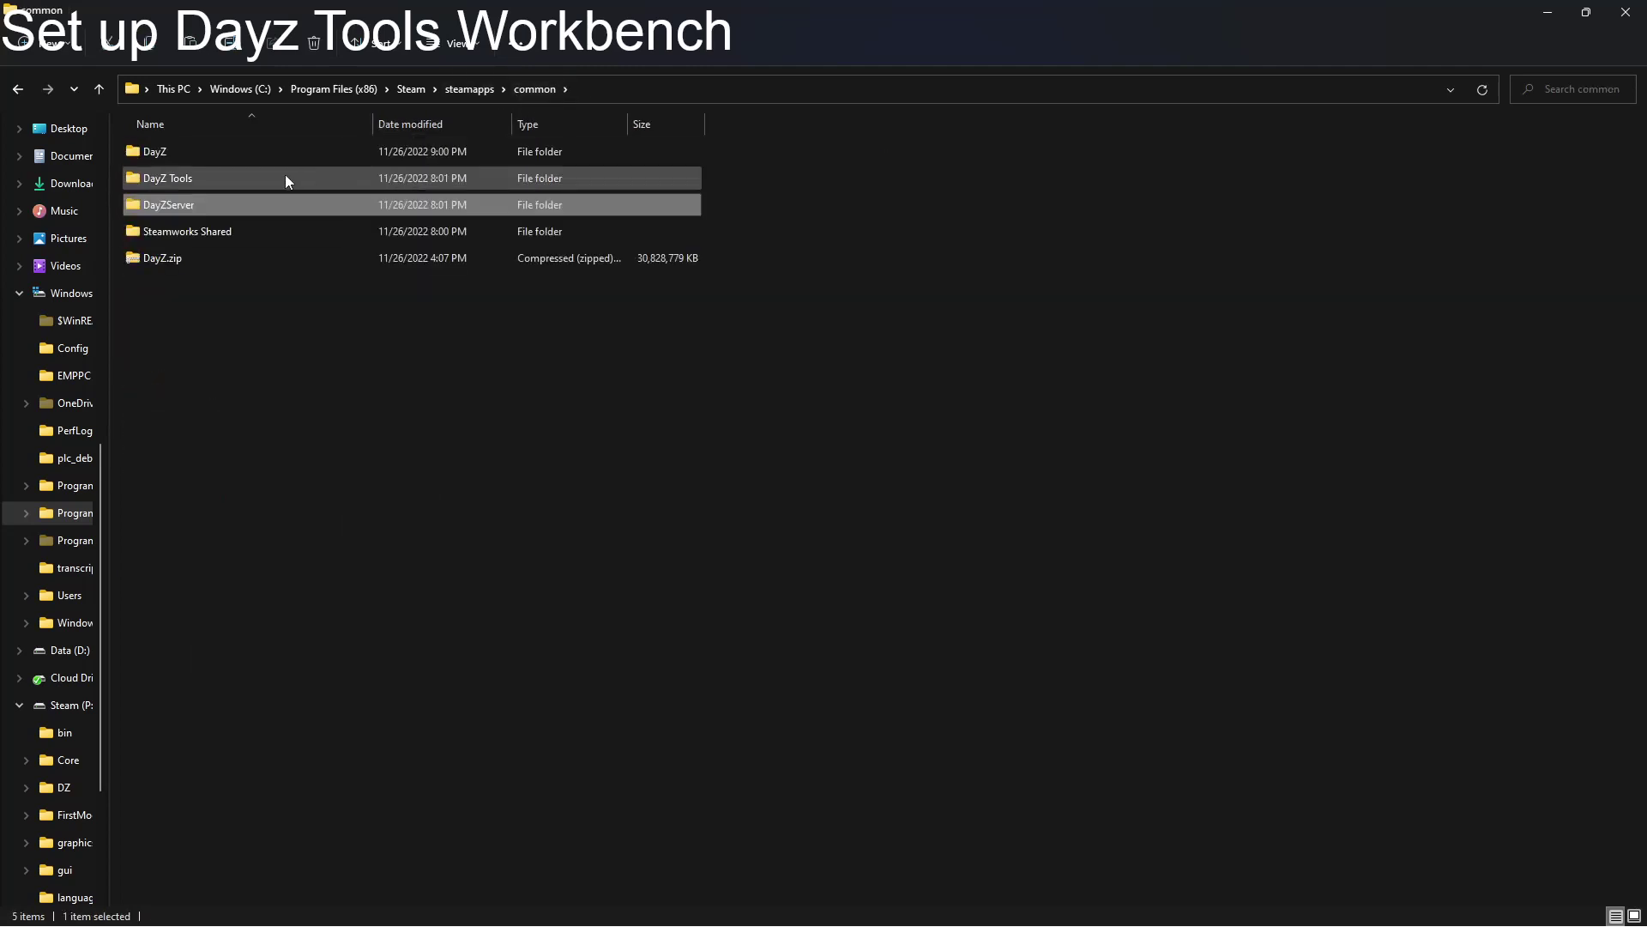
double_click(214, 156)
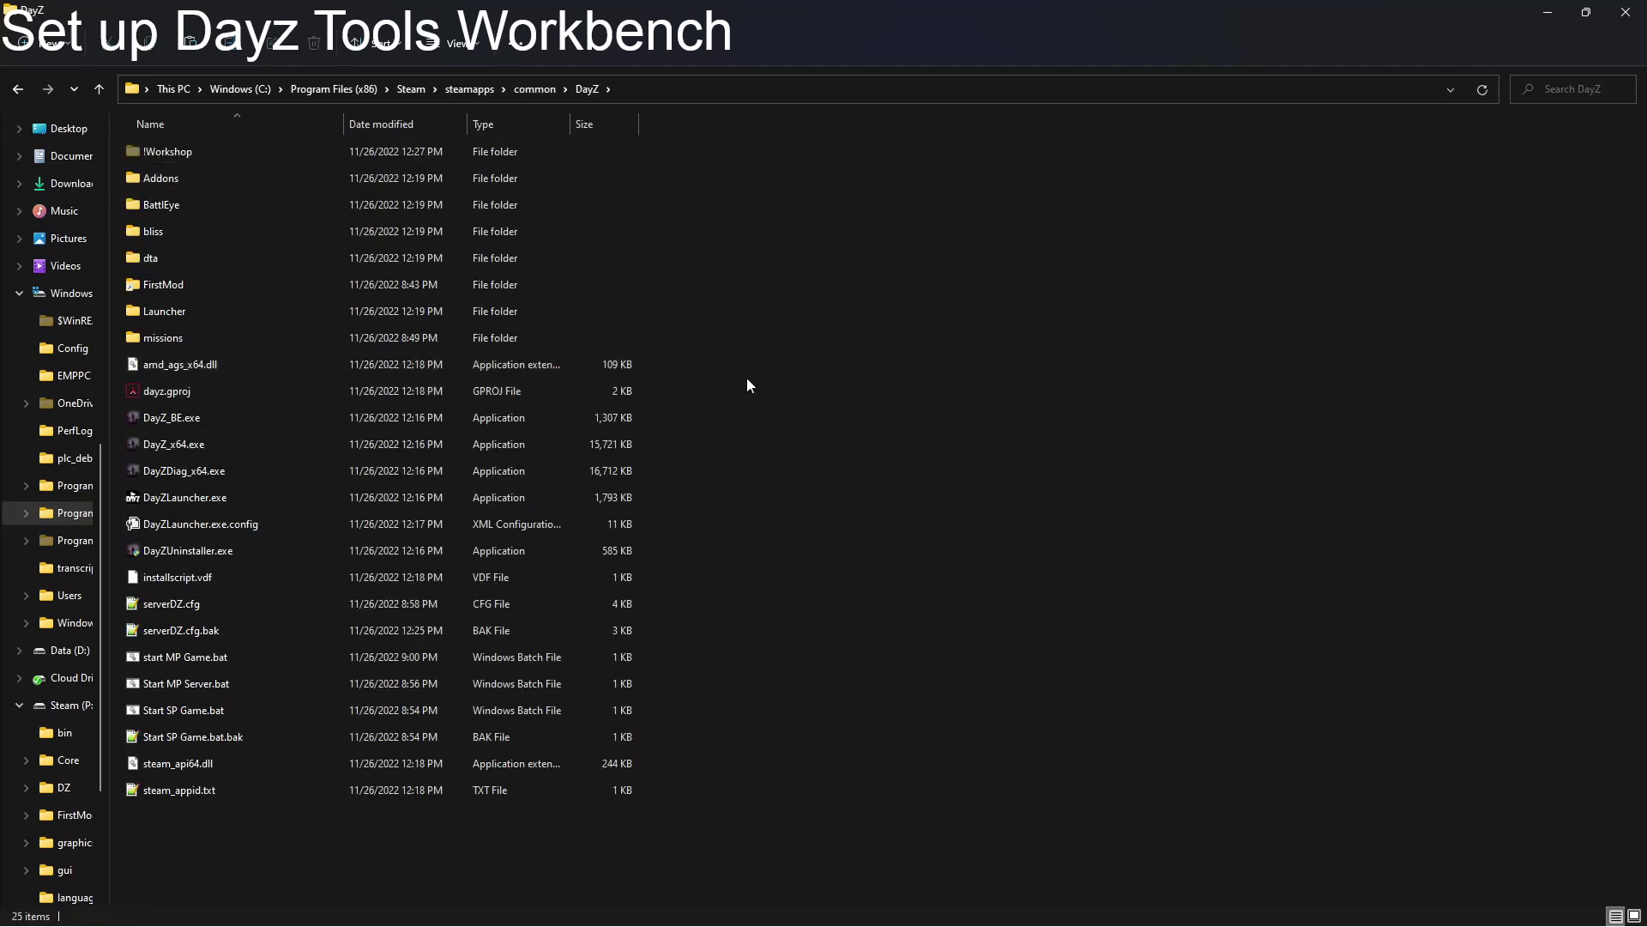
right_click(805, 361)
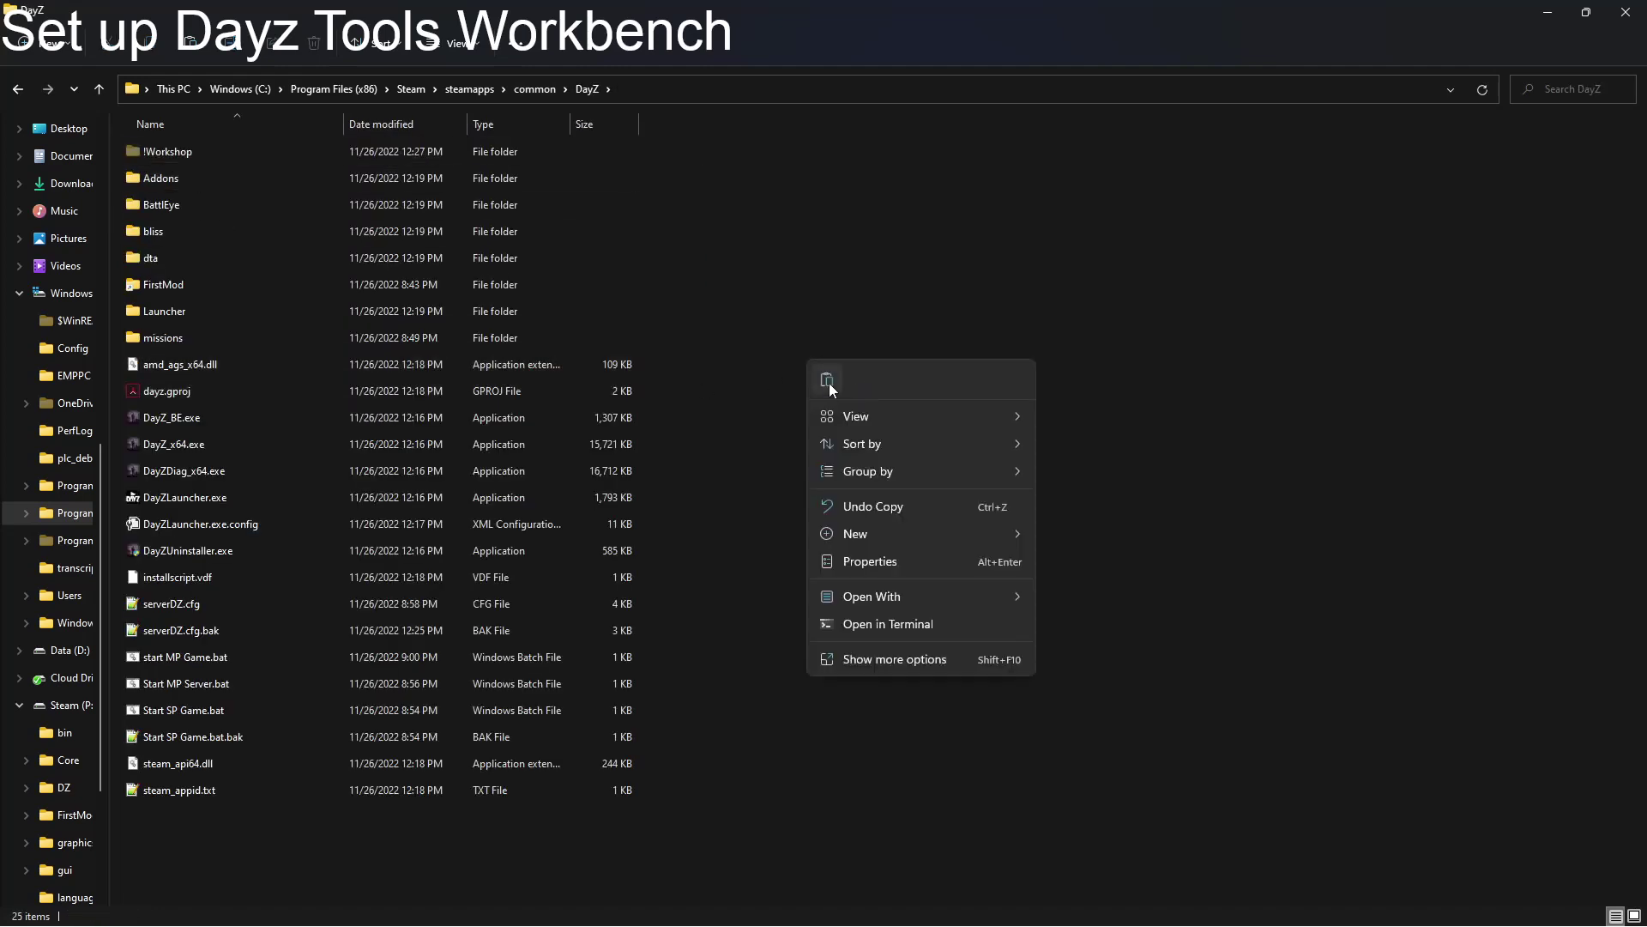
click(829, 383)
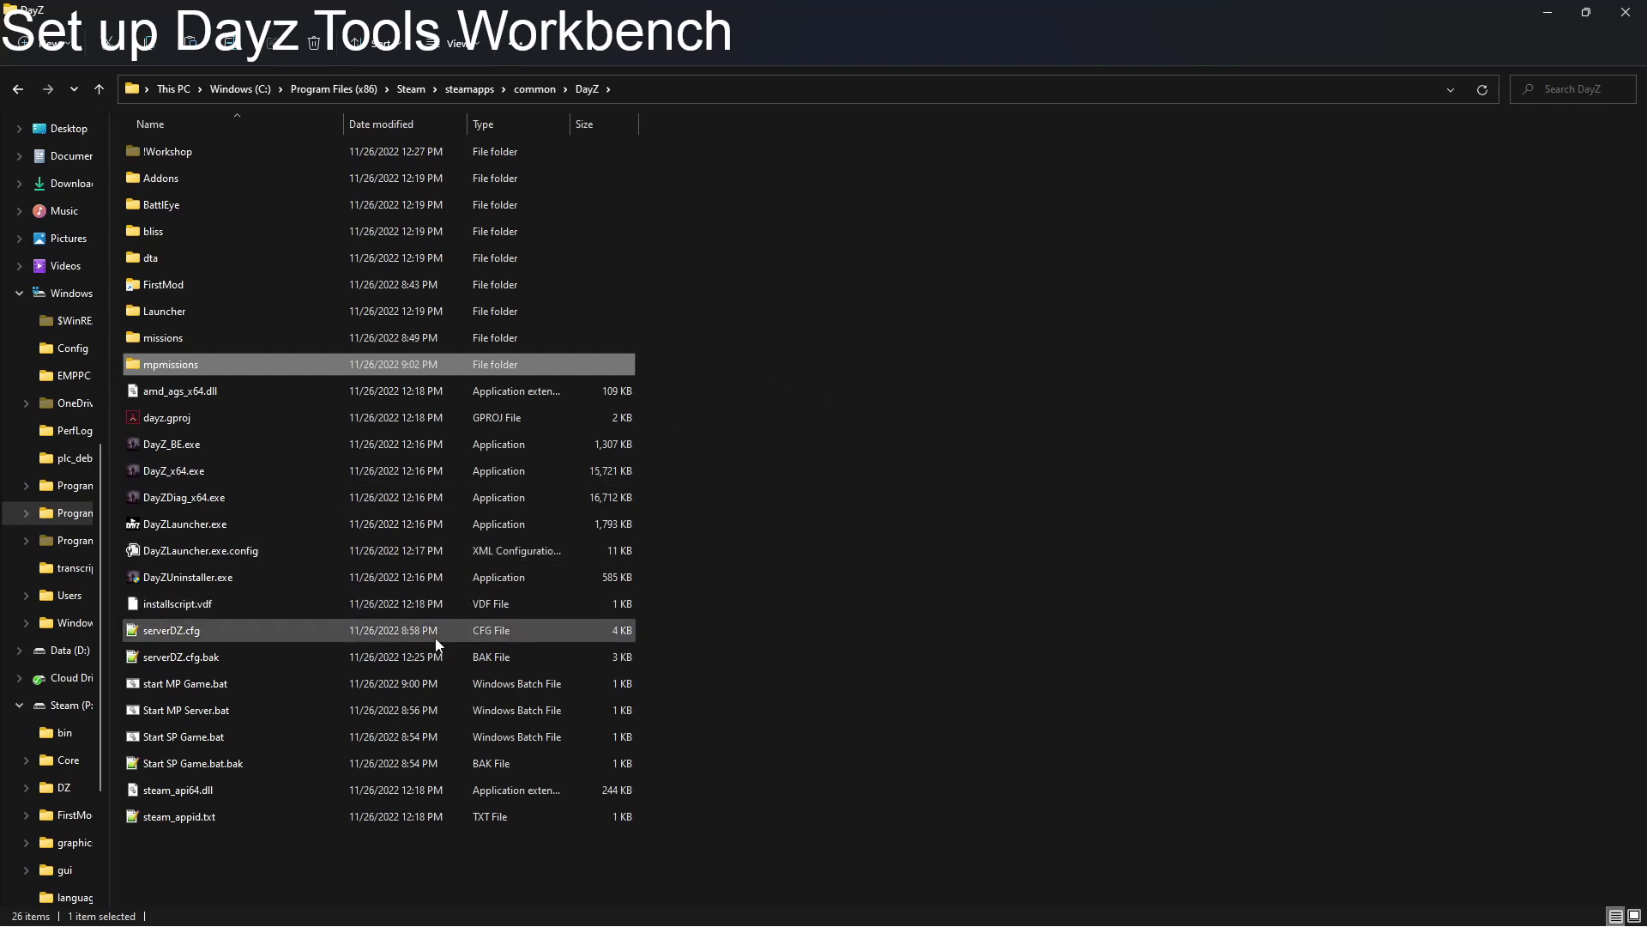
Step: Launch Start MP Server.bat, restore the File Explorer window to see the server console, and launch start MP Game.bat to join the server
double_click(249, 709)
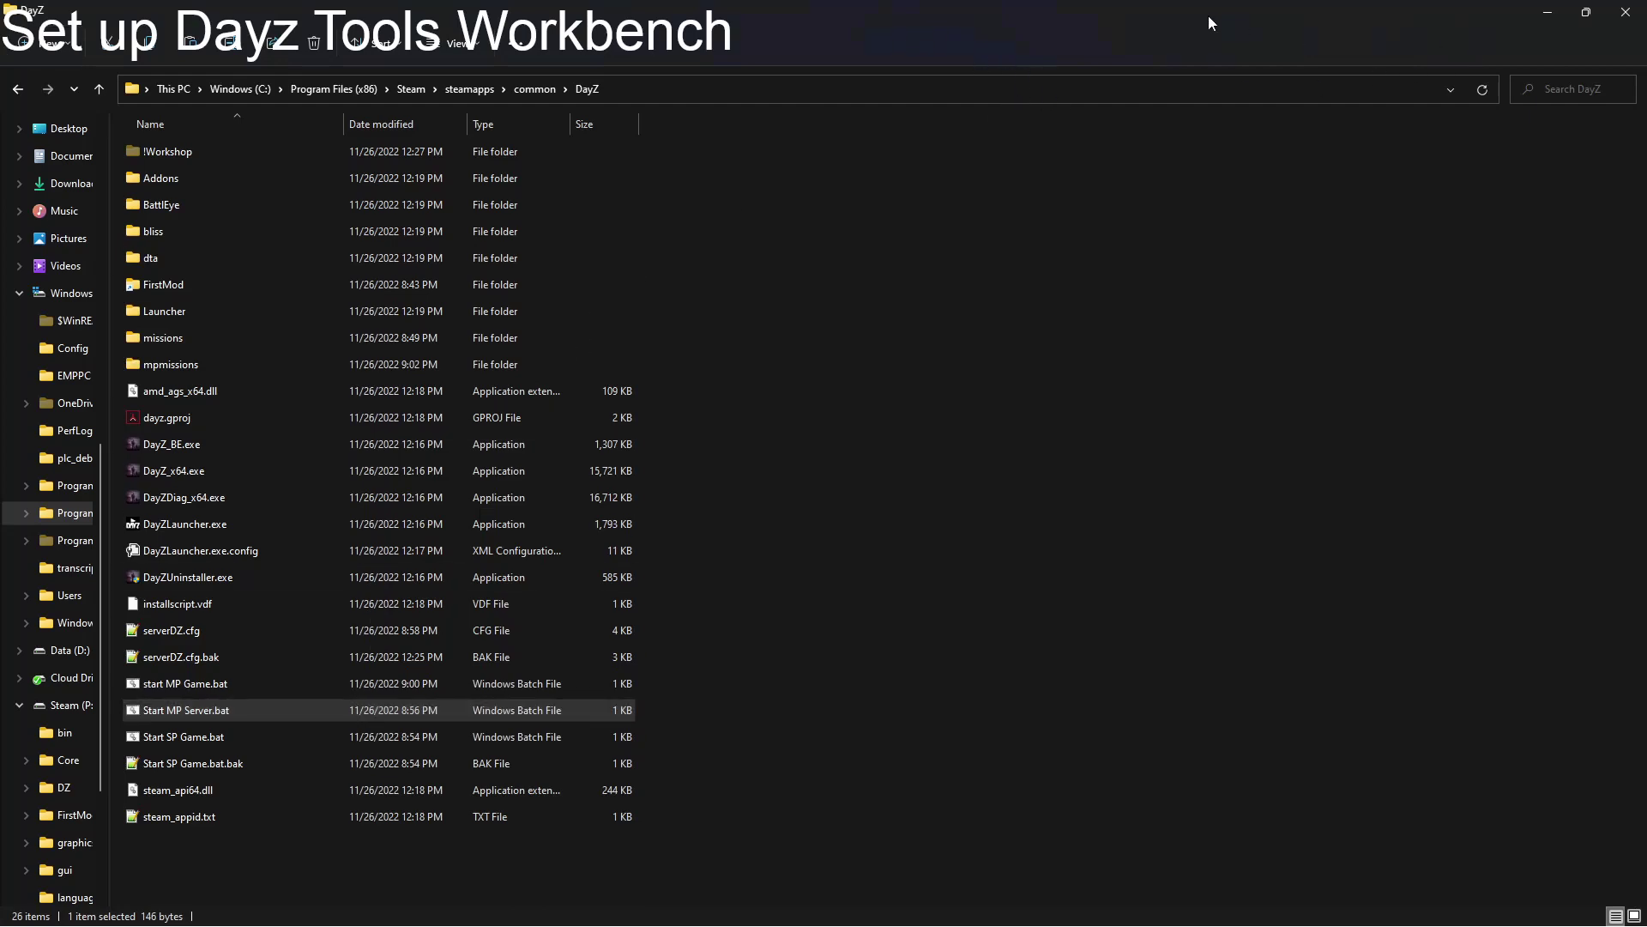
drag(1208, 16, 952, 40)
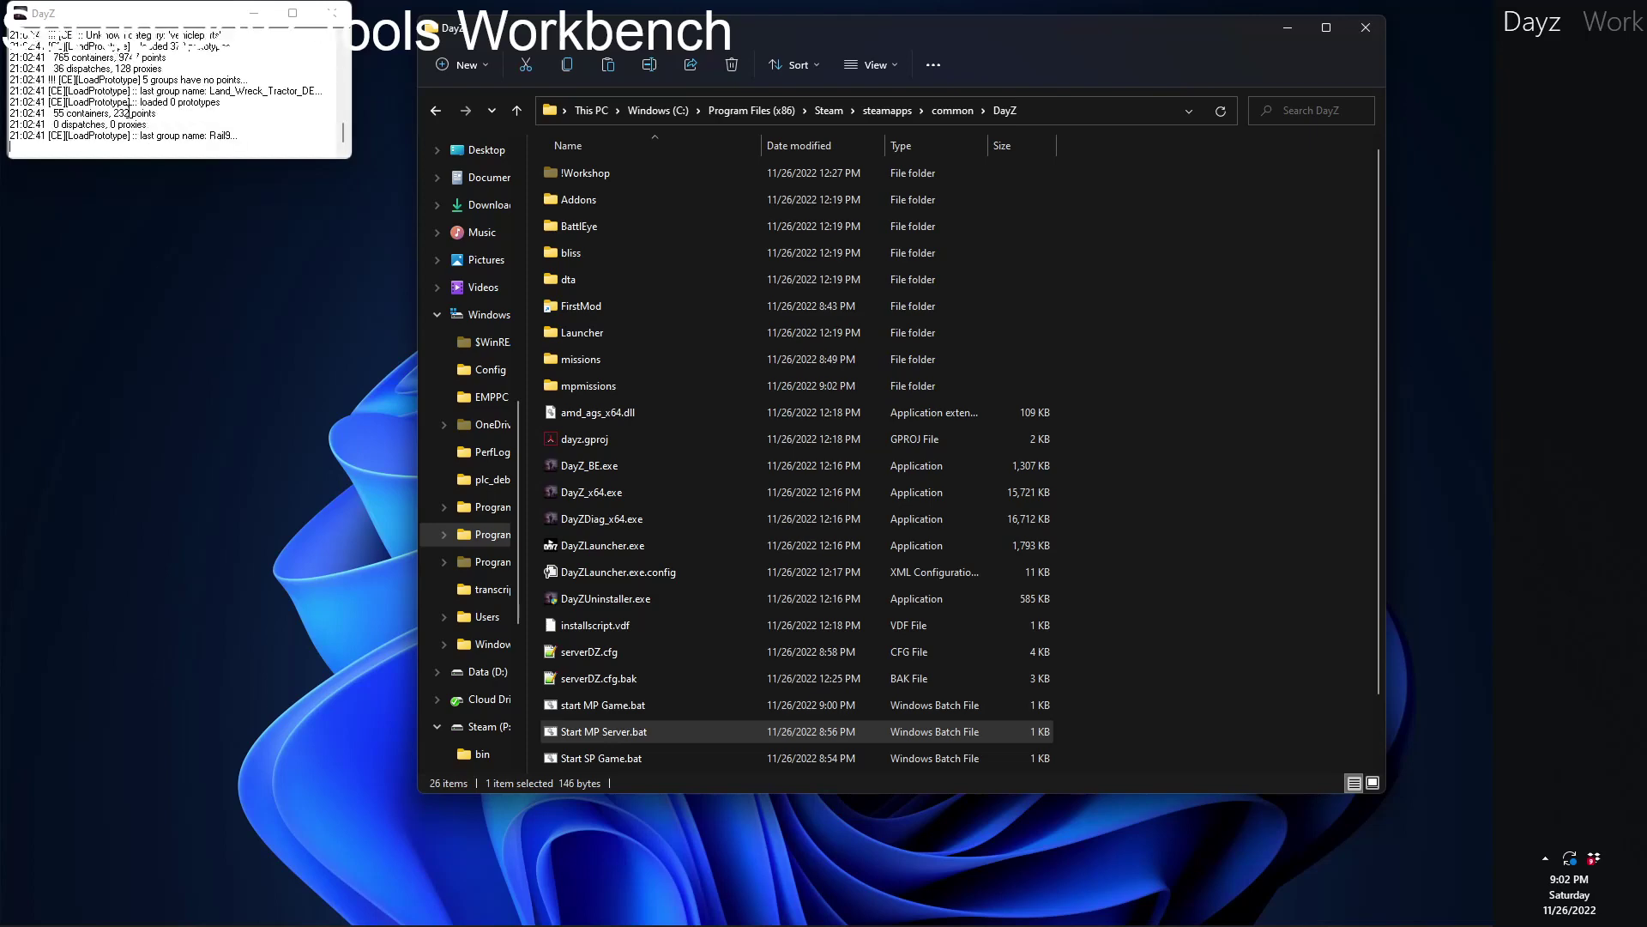
click(640, 712)
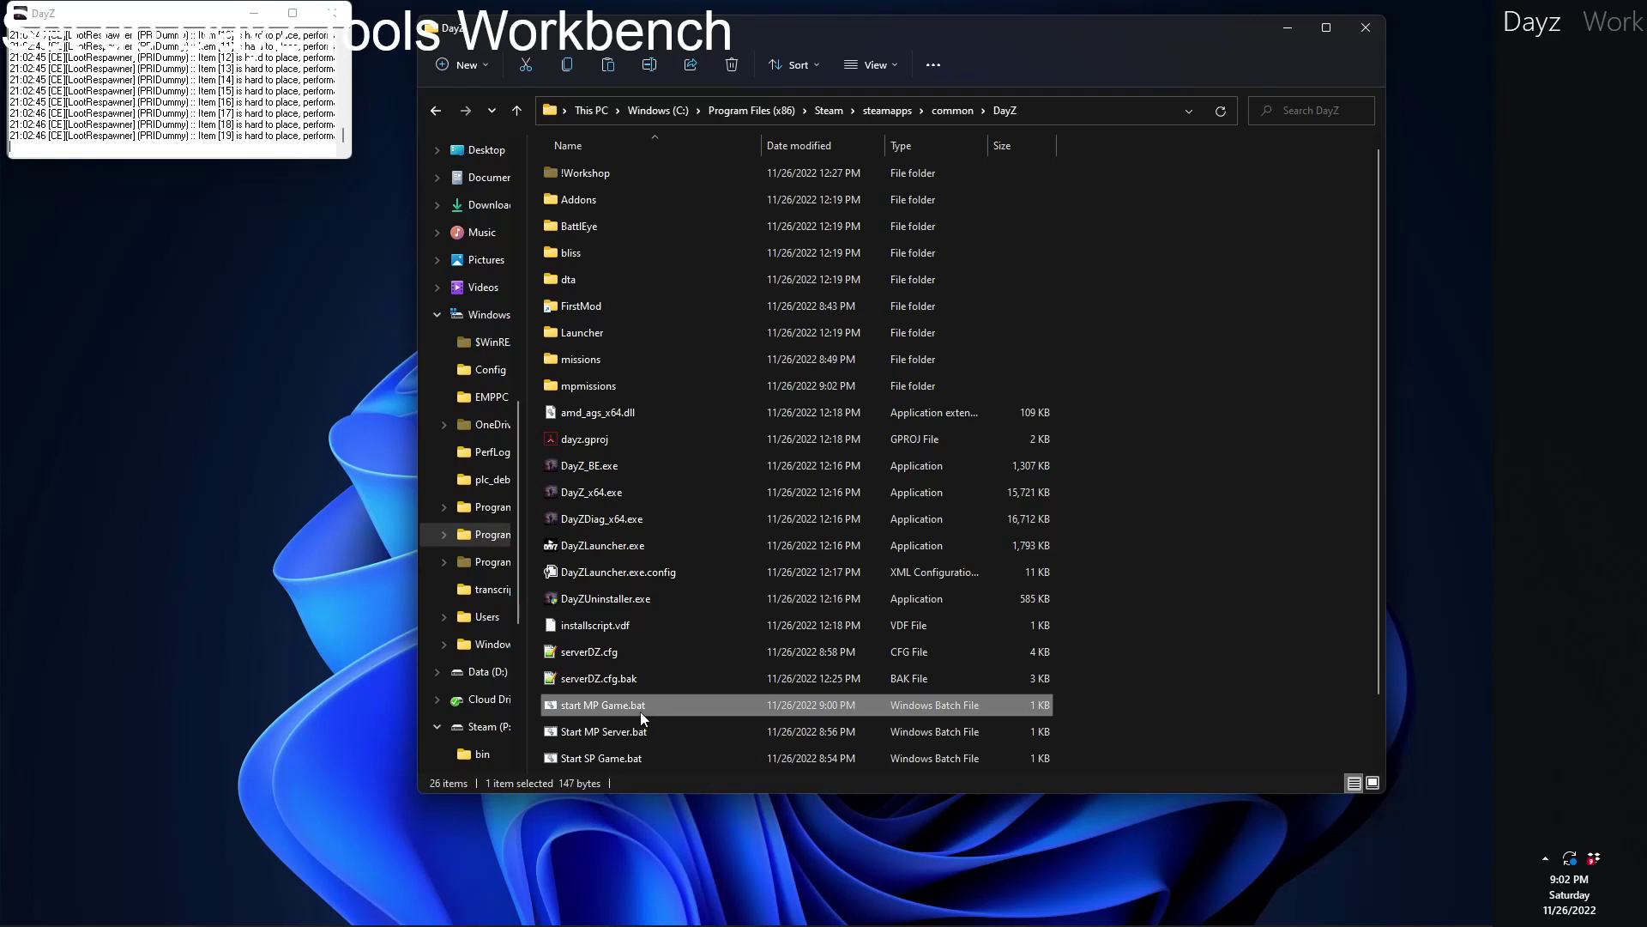
double_click(642, 710)
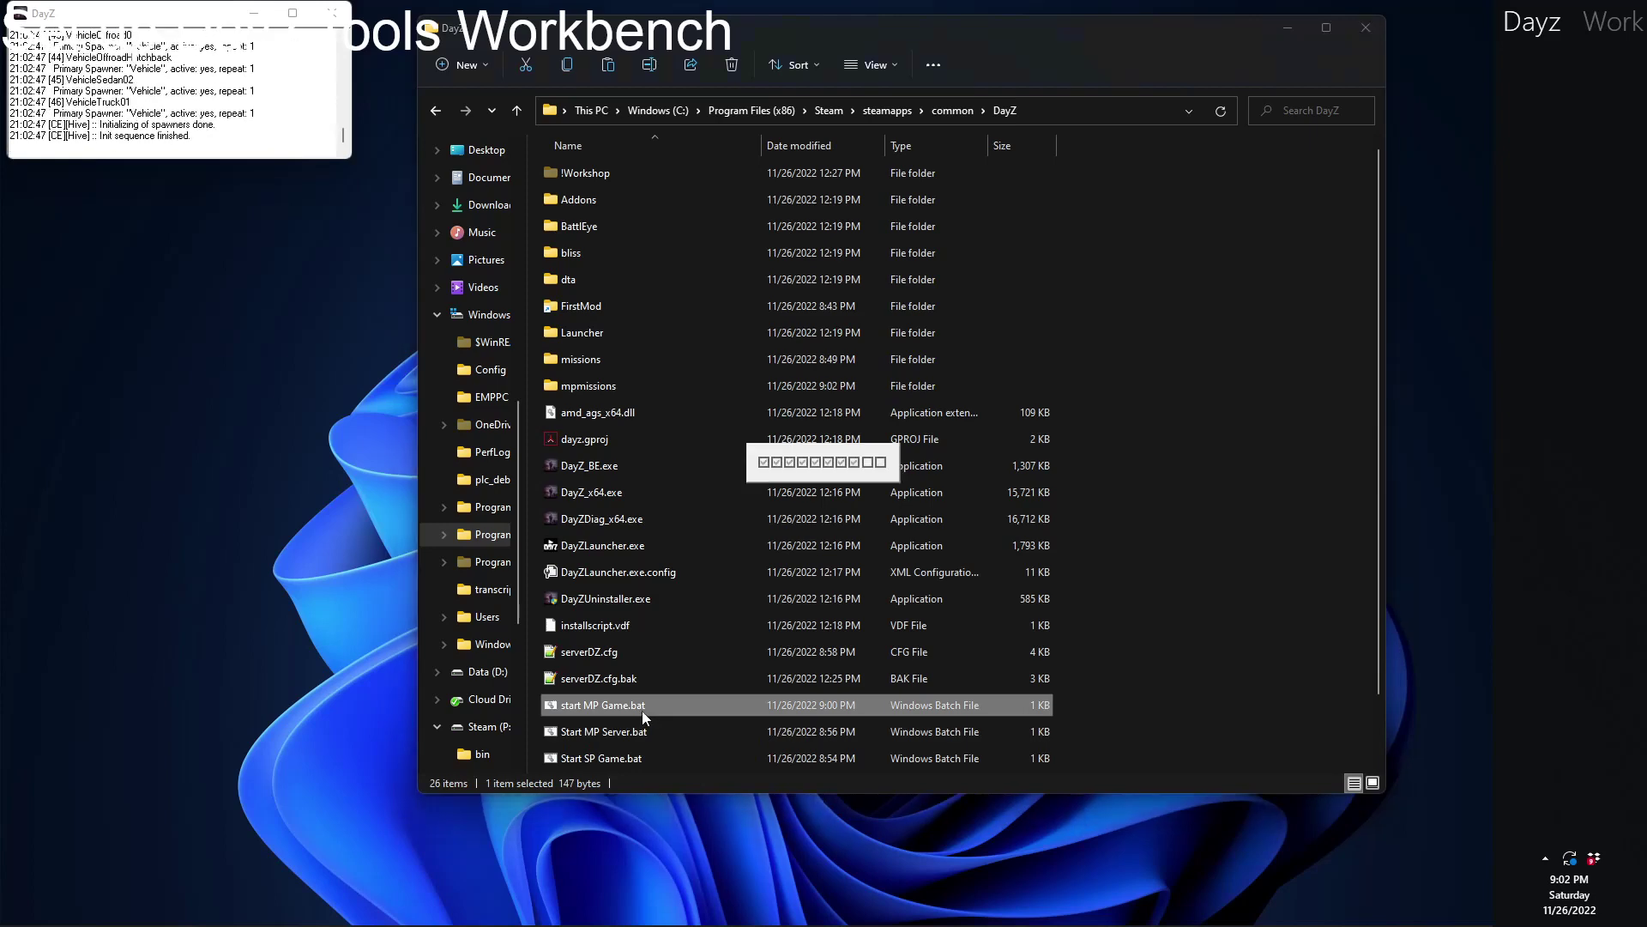
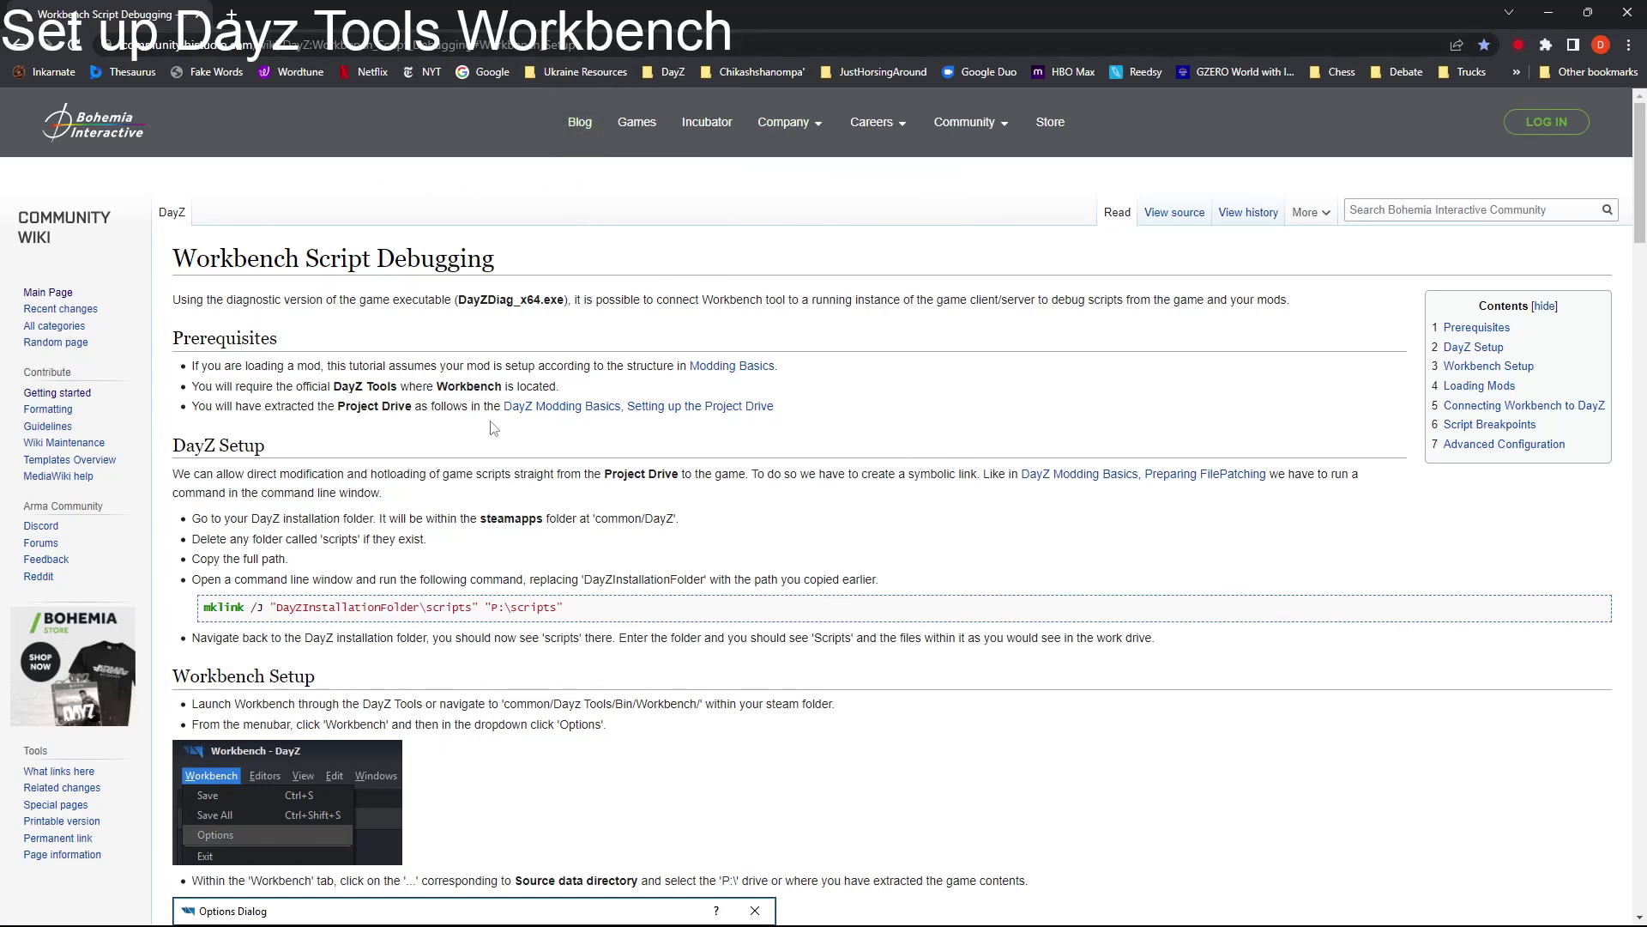
Step: Copy the mklink /J command for the scripts folder from the wiki's DayZ Setup section into a new Notepad++ document
scroll(493, 427, down, 2)
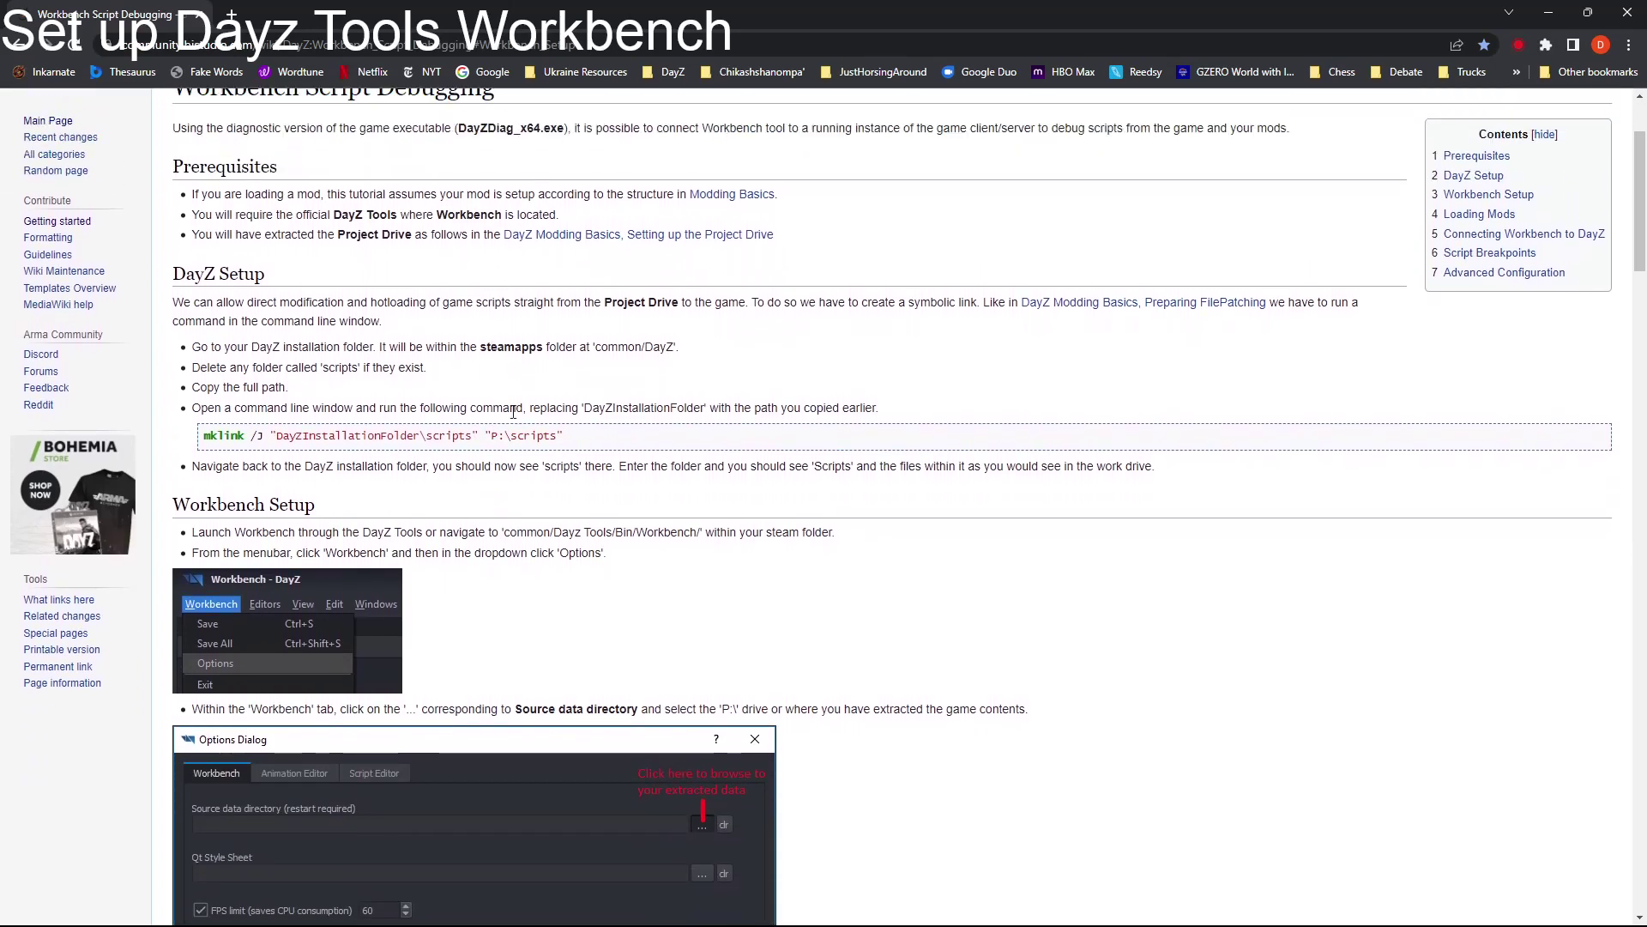
scroll(512, 378, down, 2)
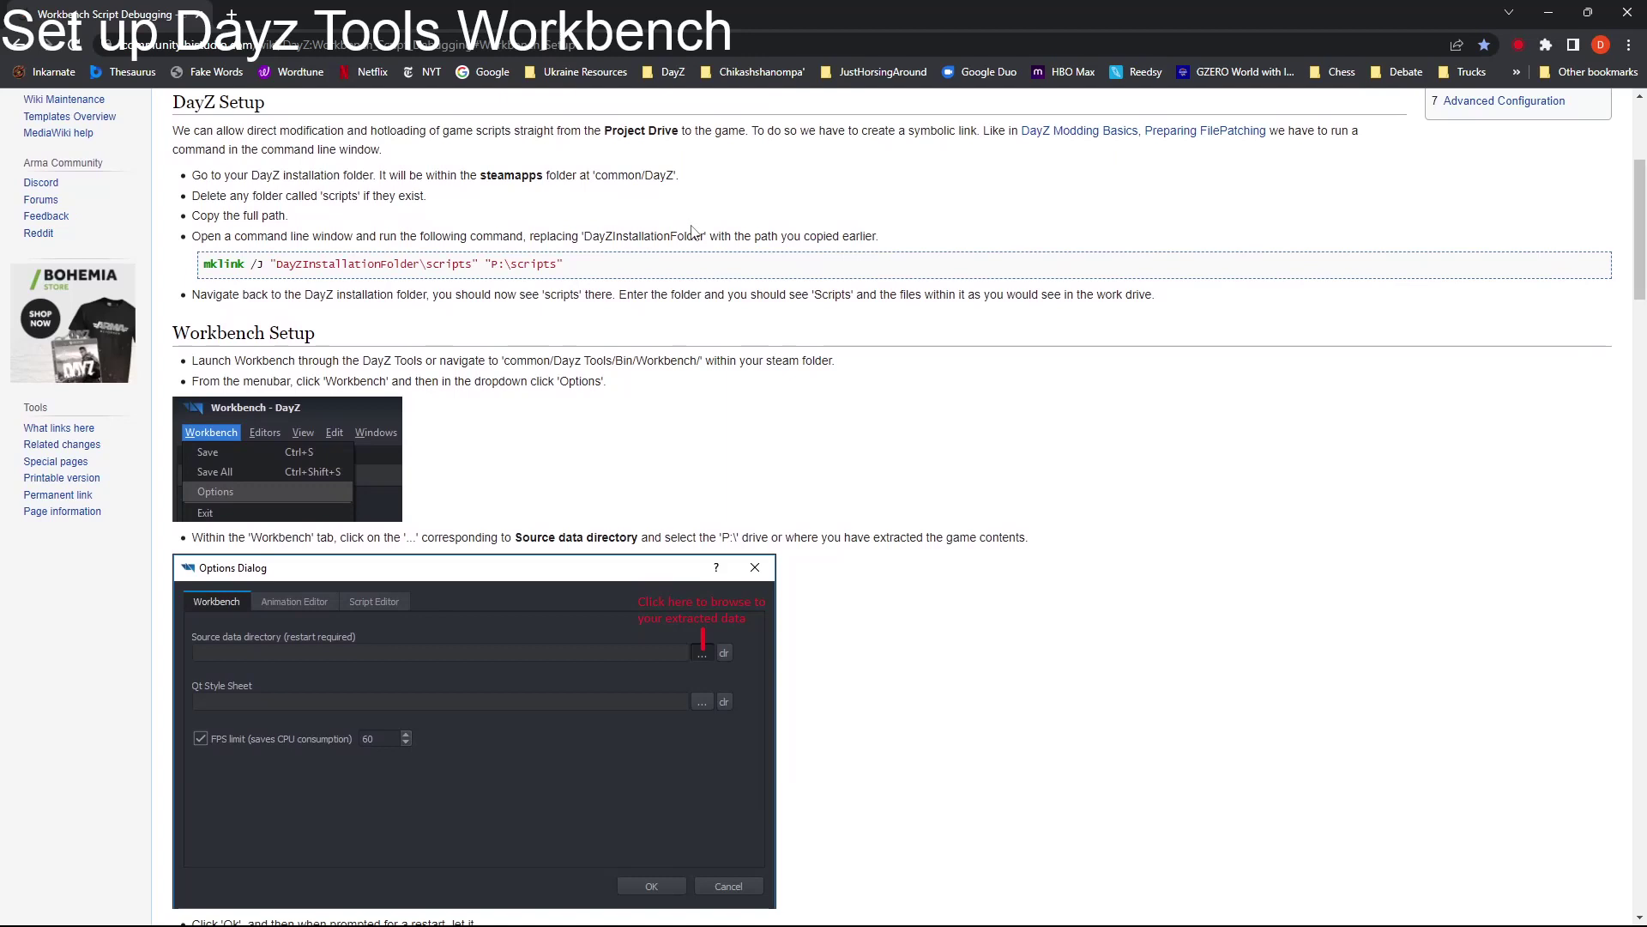
drag(633, 269, 200, 262)
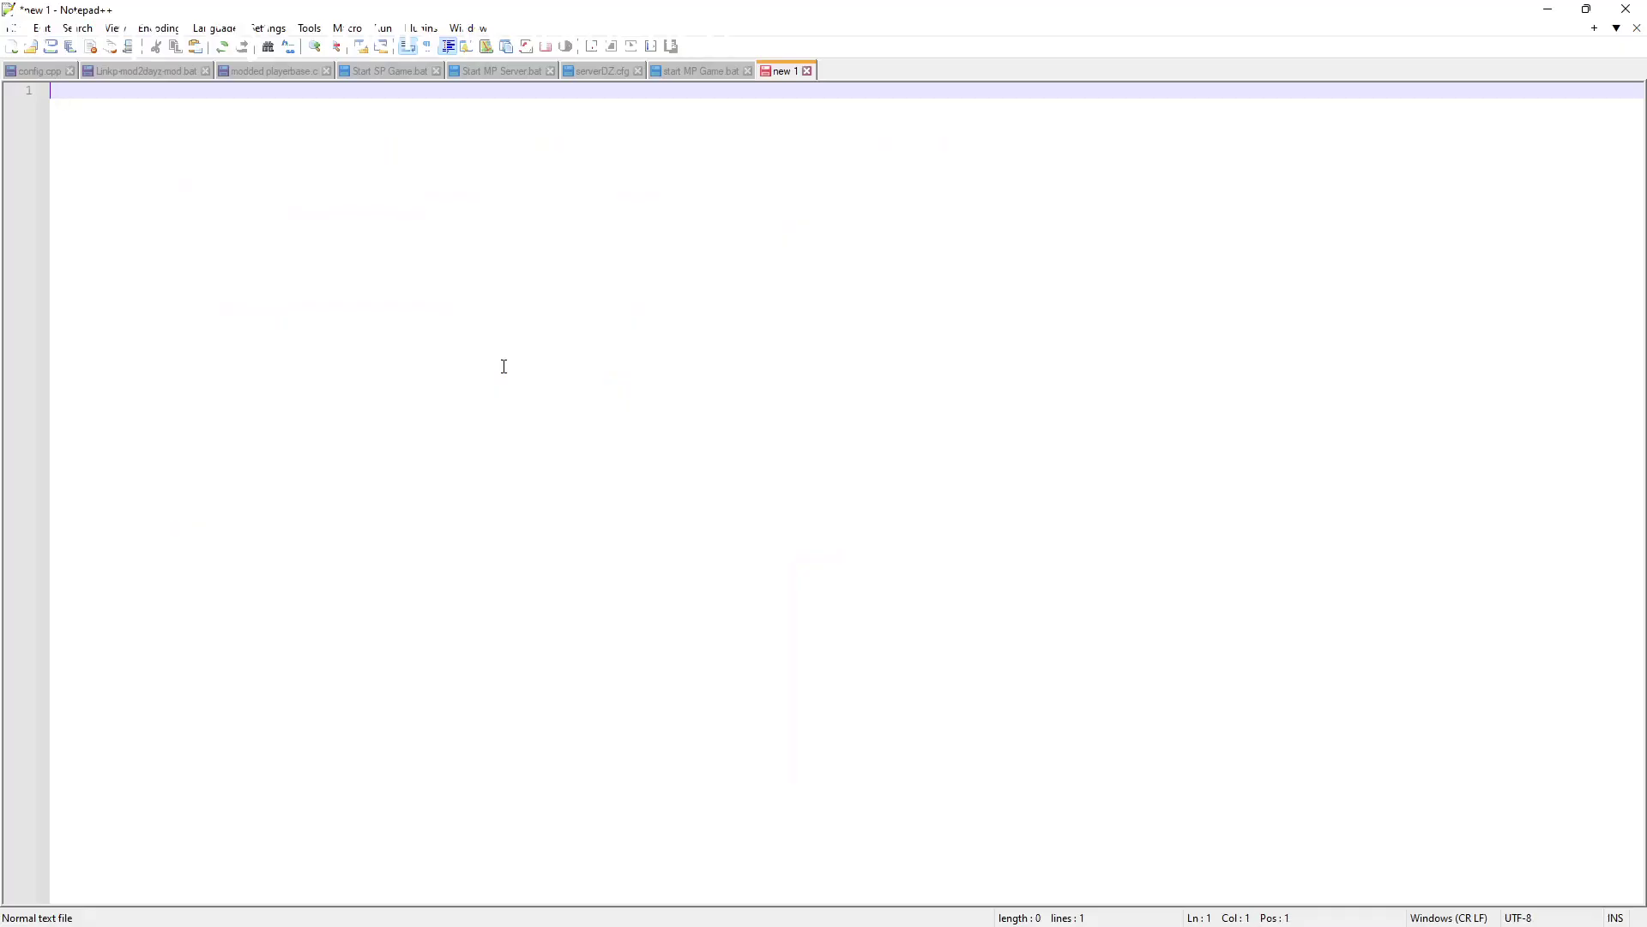
text(mklink /J "DayZInstallationFolder\scripts" "P:\scripts")
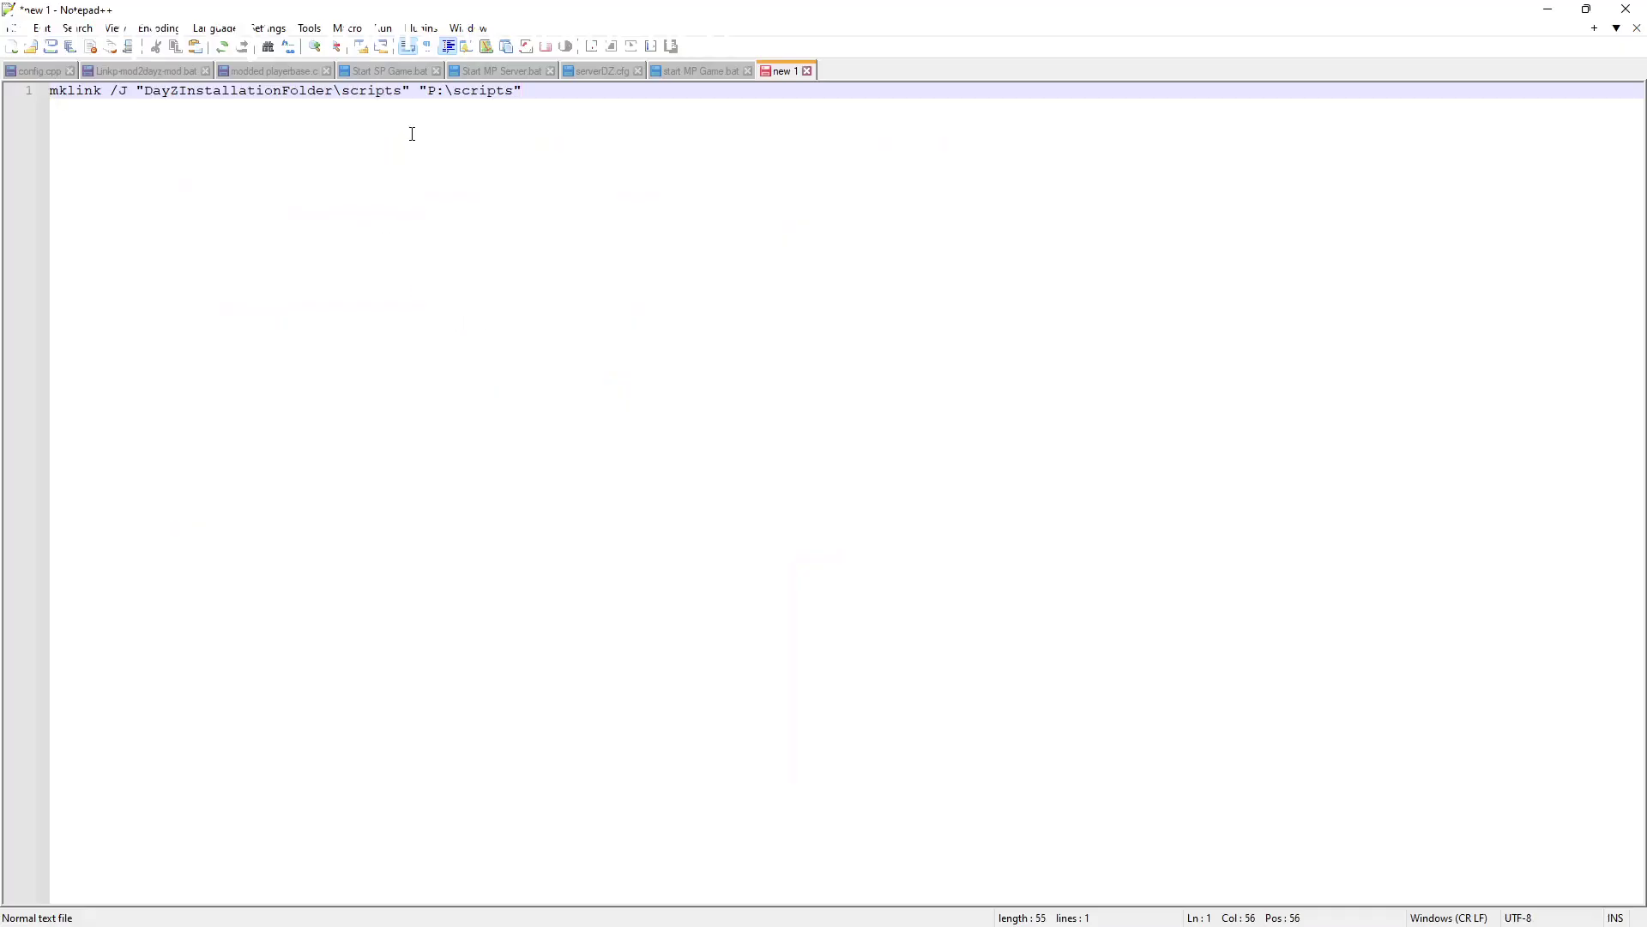
Step: Replace the DayZInstallationFolder placeholder in the mklink command with C:\Program Files (x86)\Steam\steamapps\common\DayZ, copied from start MP Game.bat
click(668, 73)
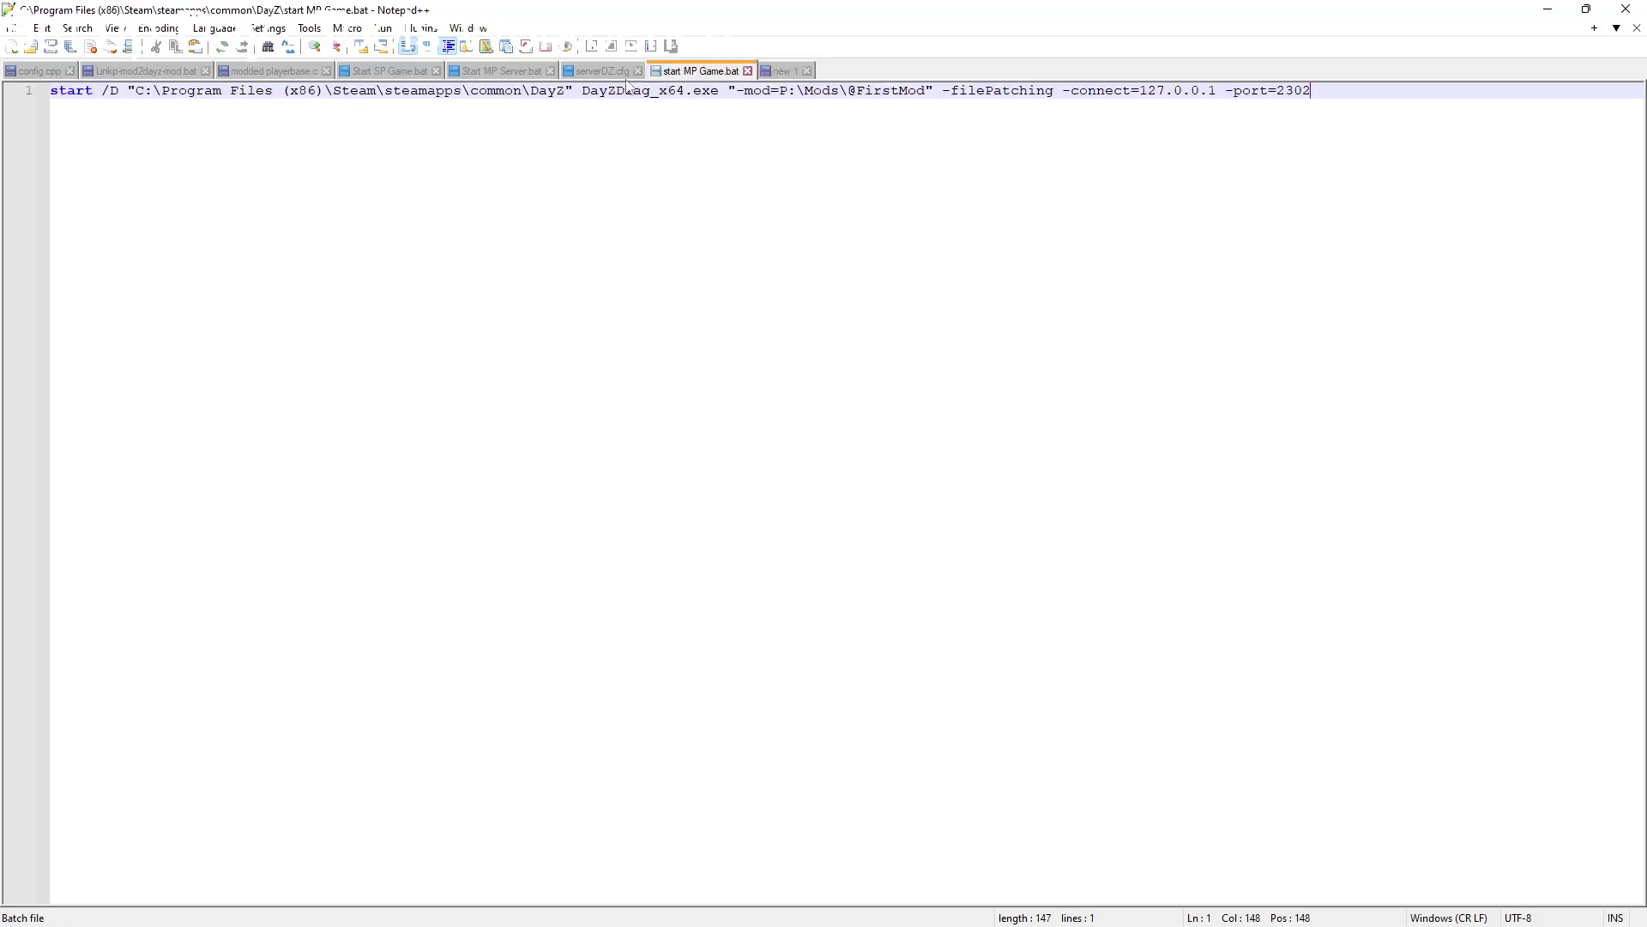
drag(137, 91, 566, 92)
key(ctrl+c)
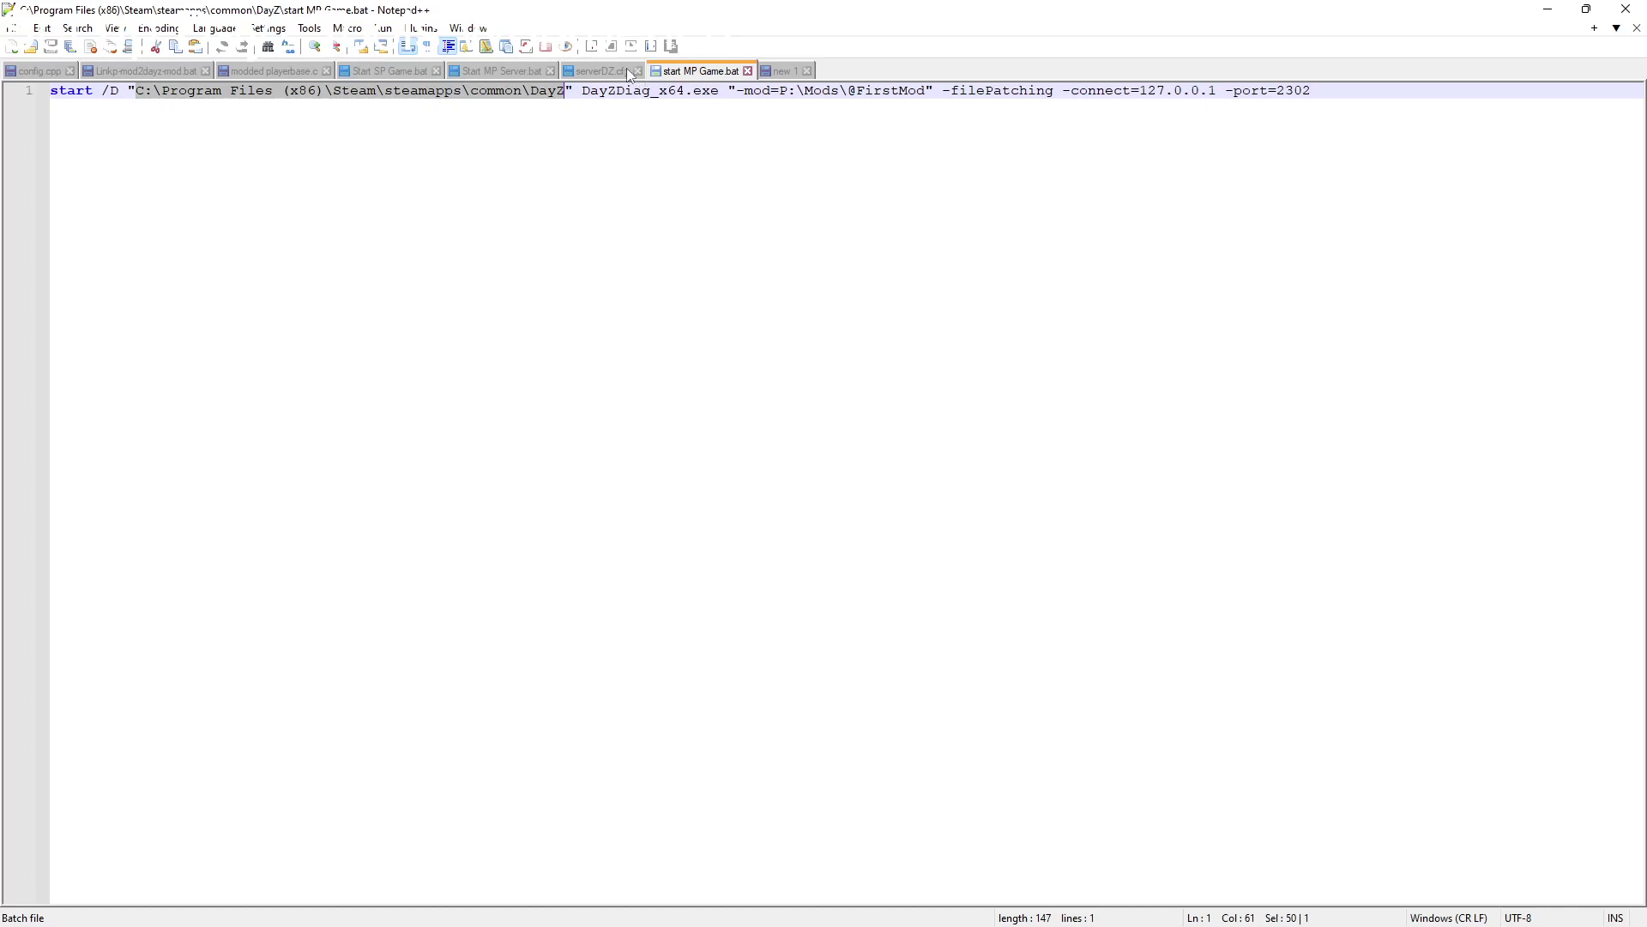
click(785, 72)
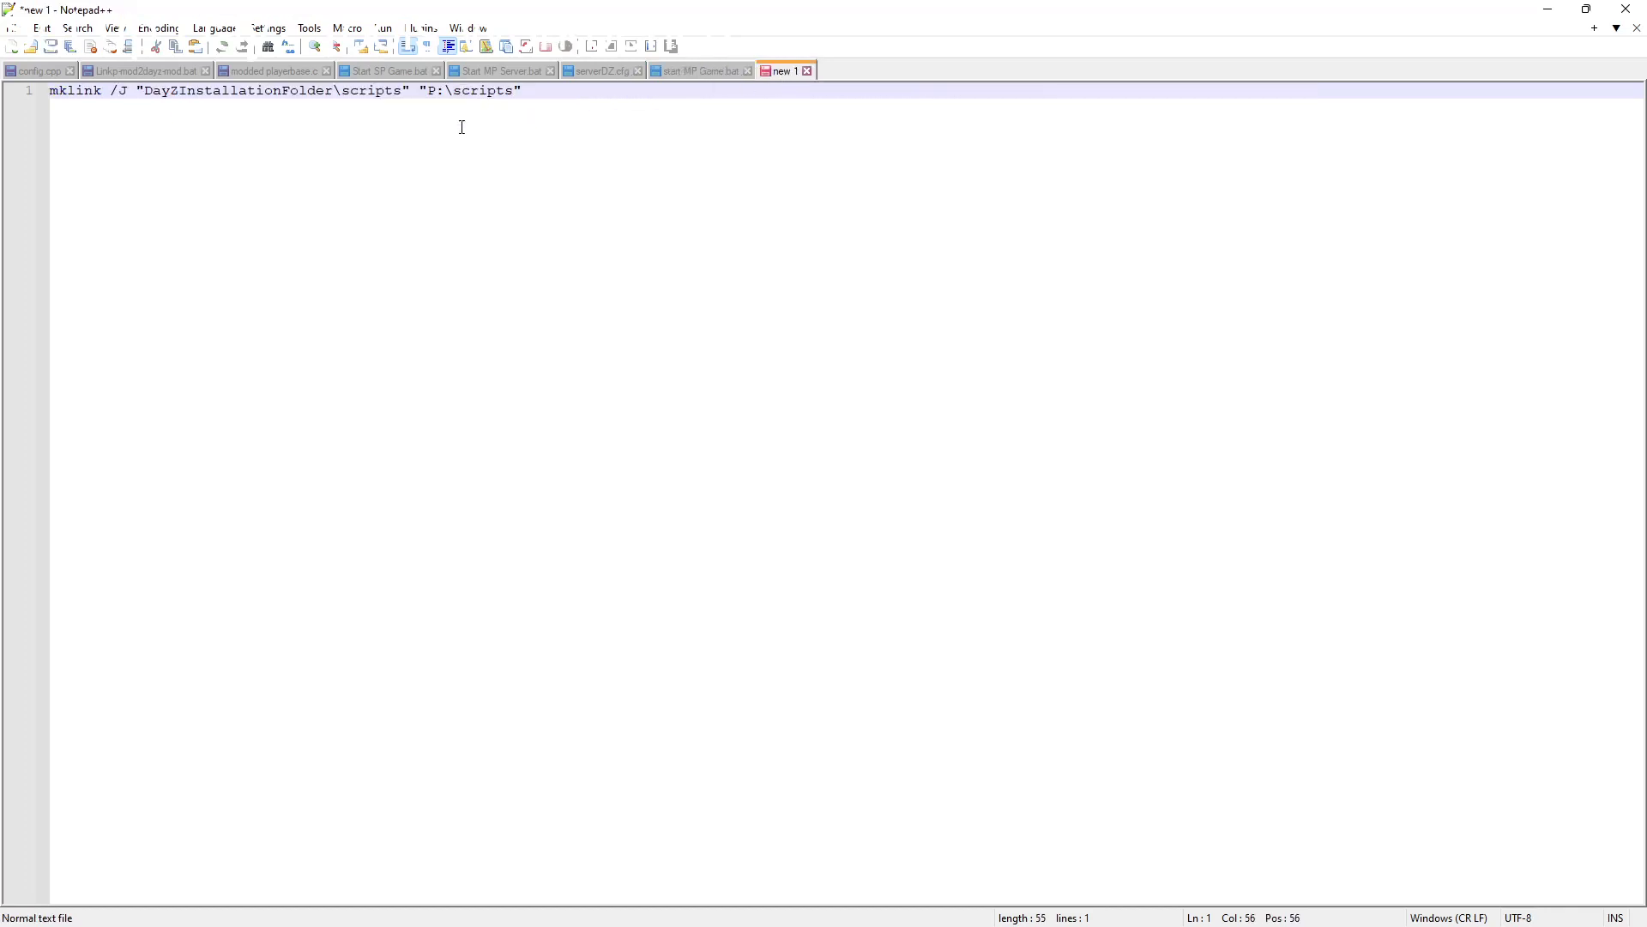
drag(143, 92, 336, 92)
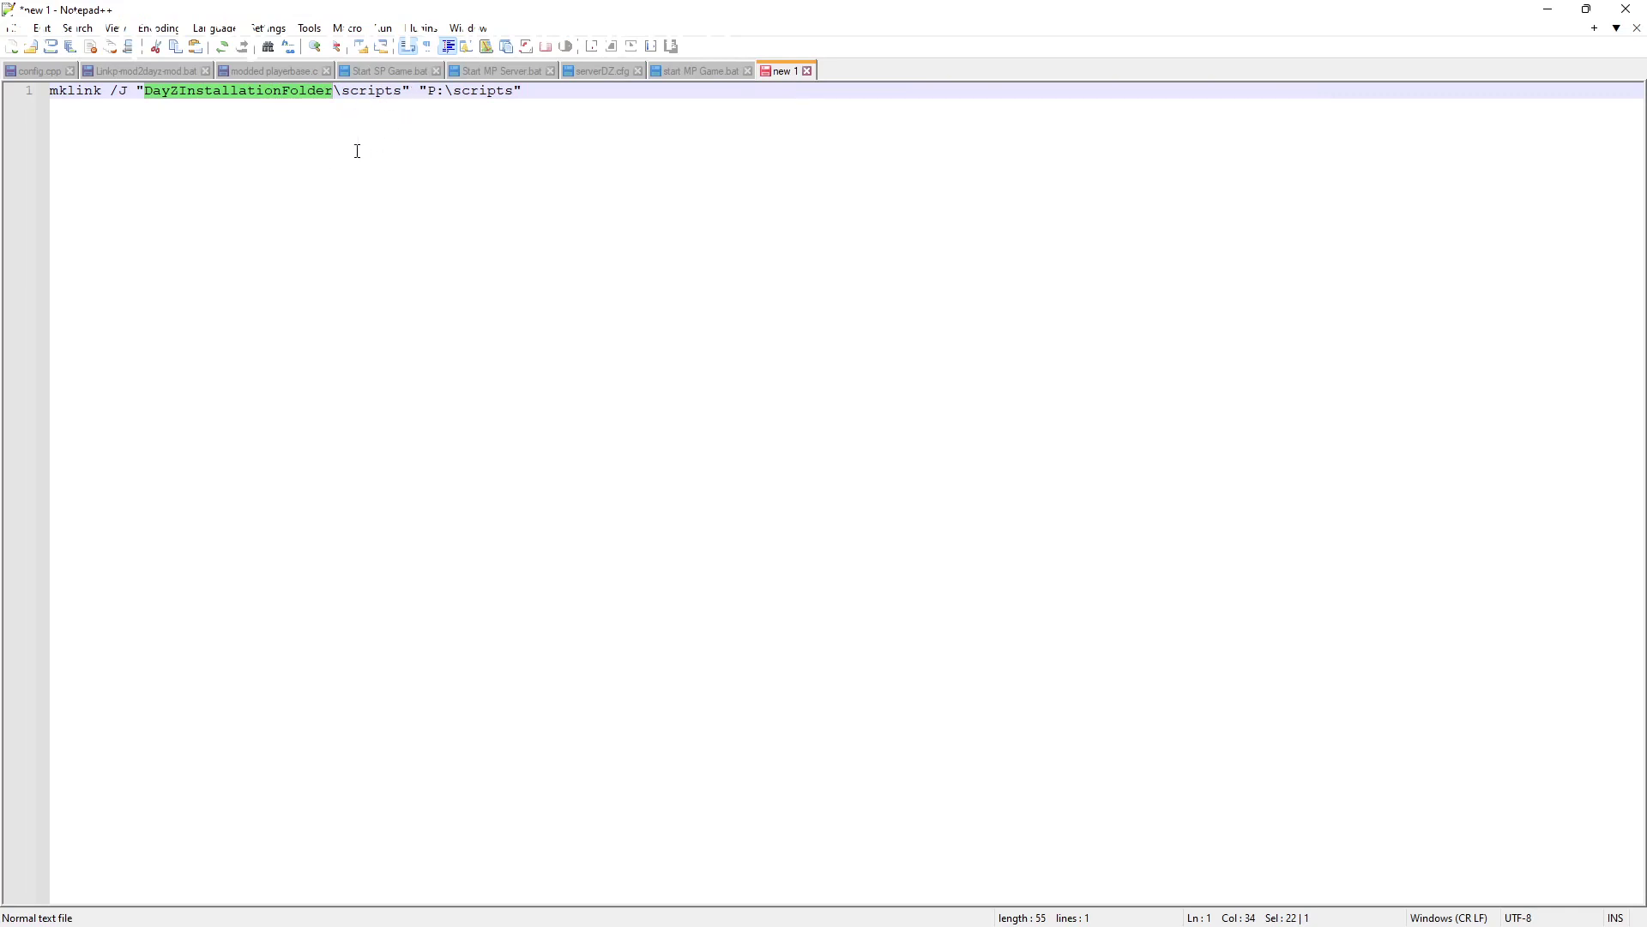
key(ctrl+v)
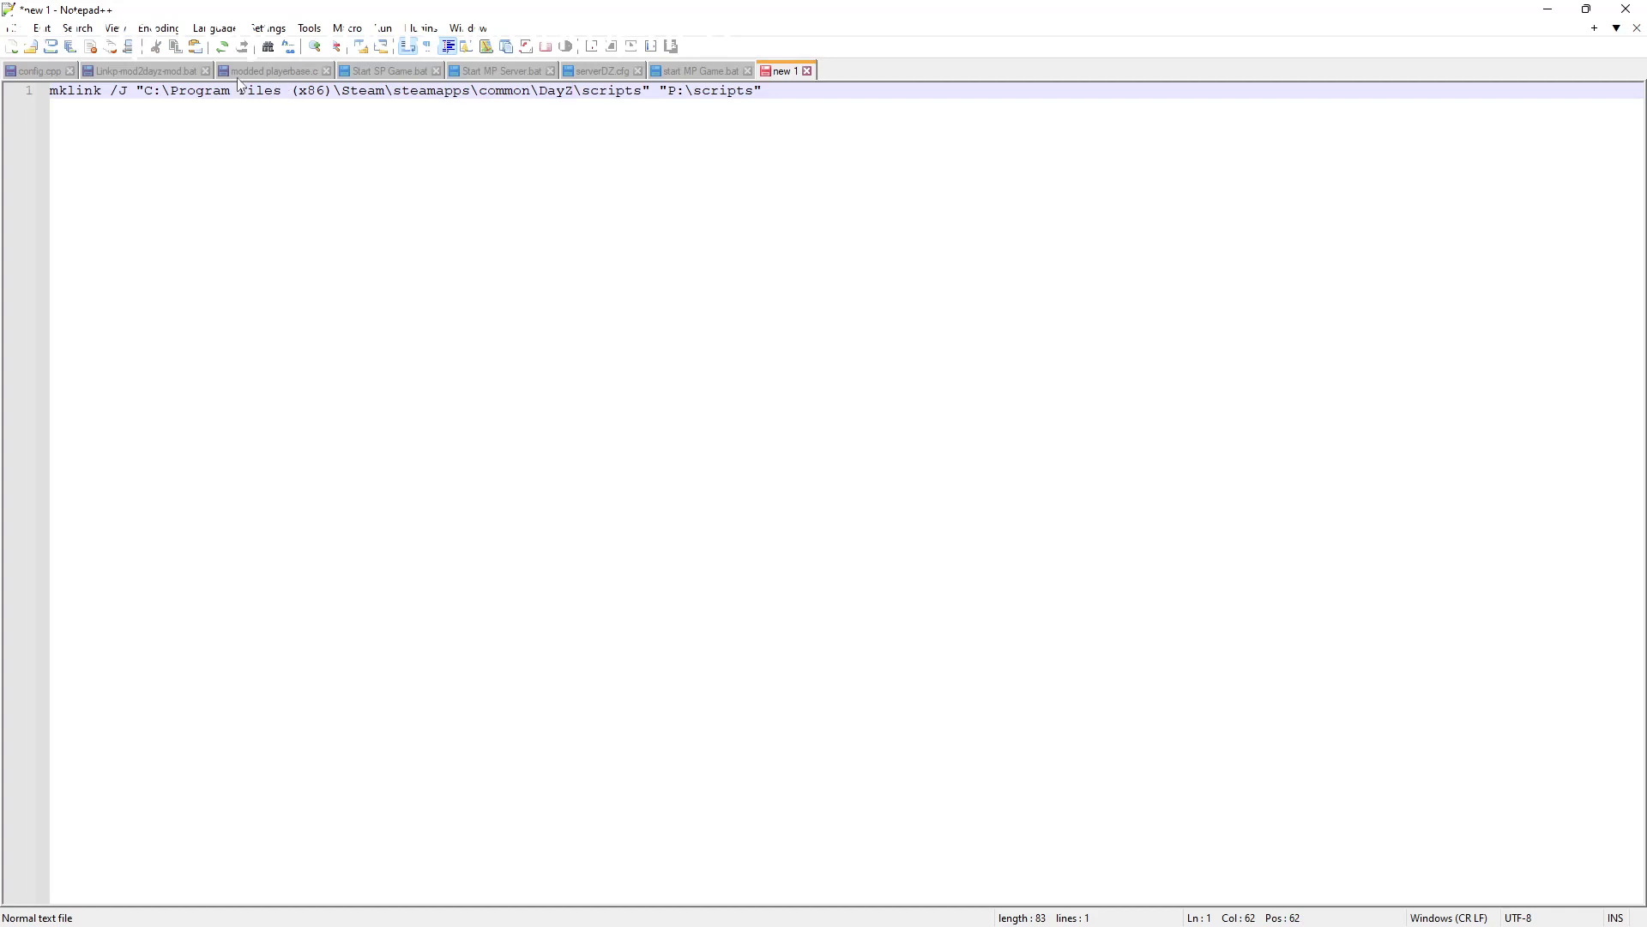
key(End)
Step: Save the mklink document to the P: drive as the batch file linkp-scripts2dayz-scripts.bat
click(12, 29)
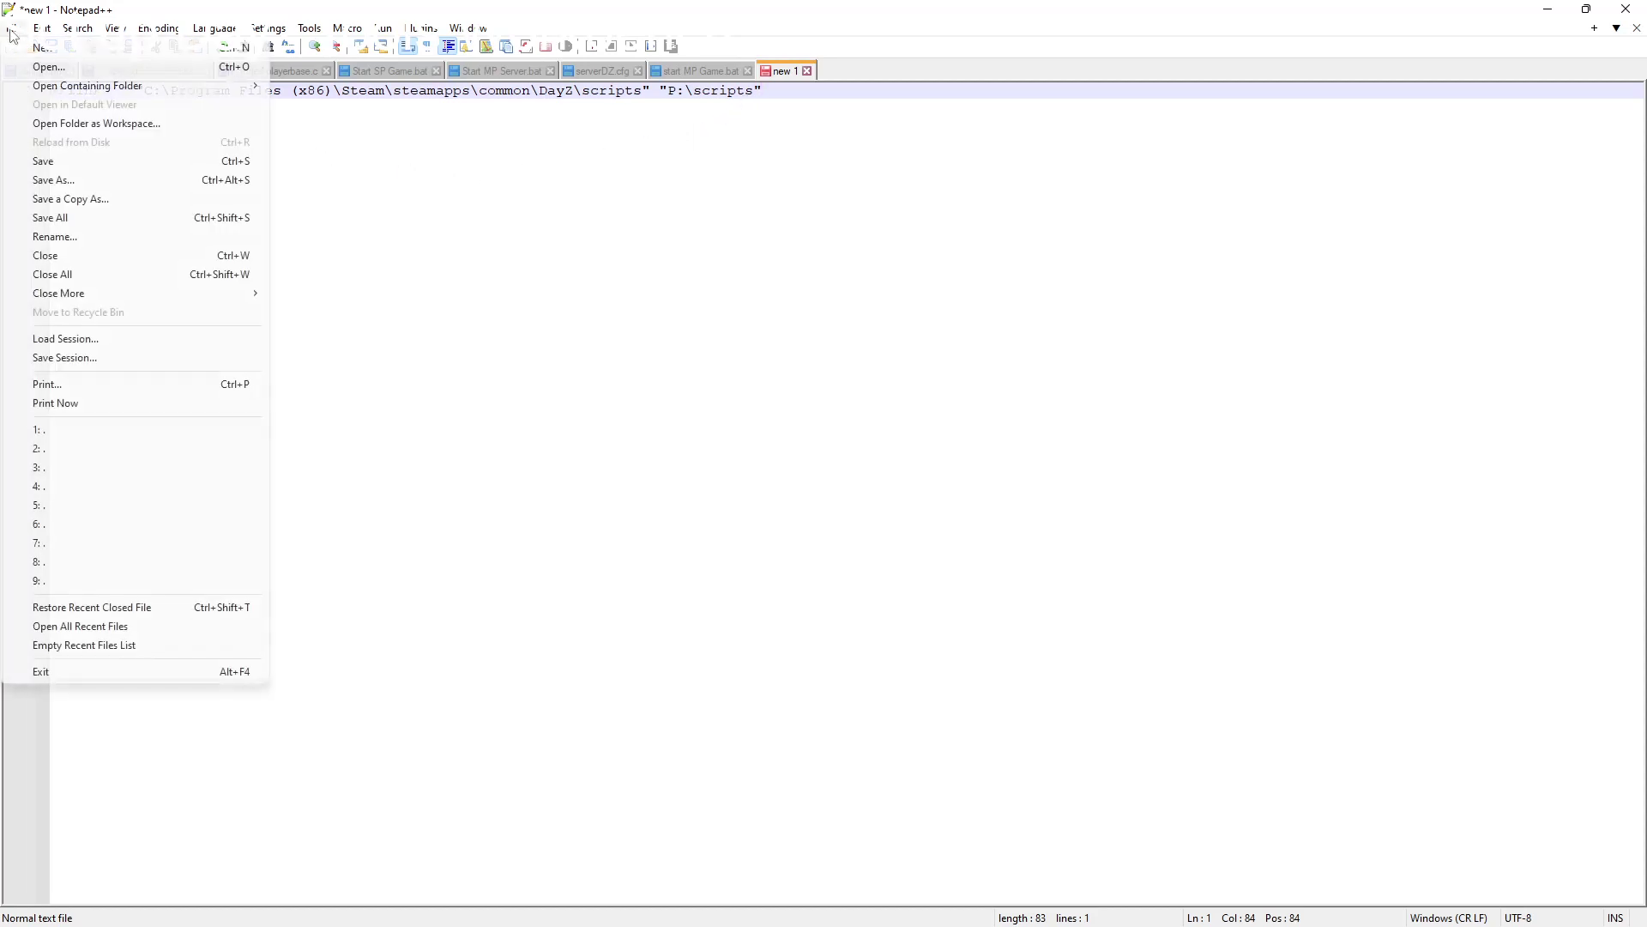
click(120, 181)
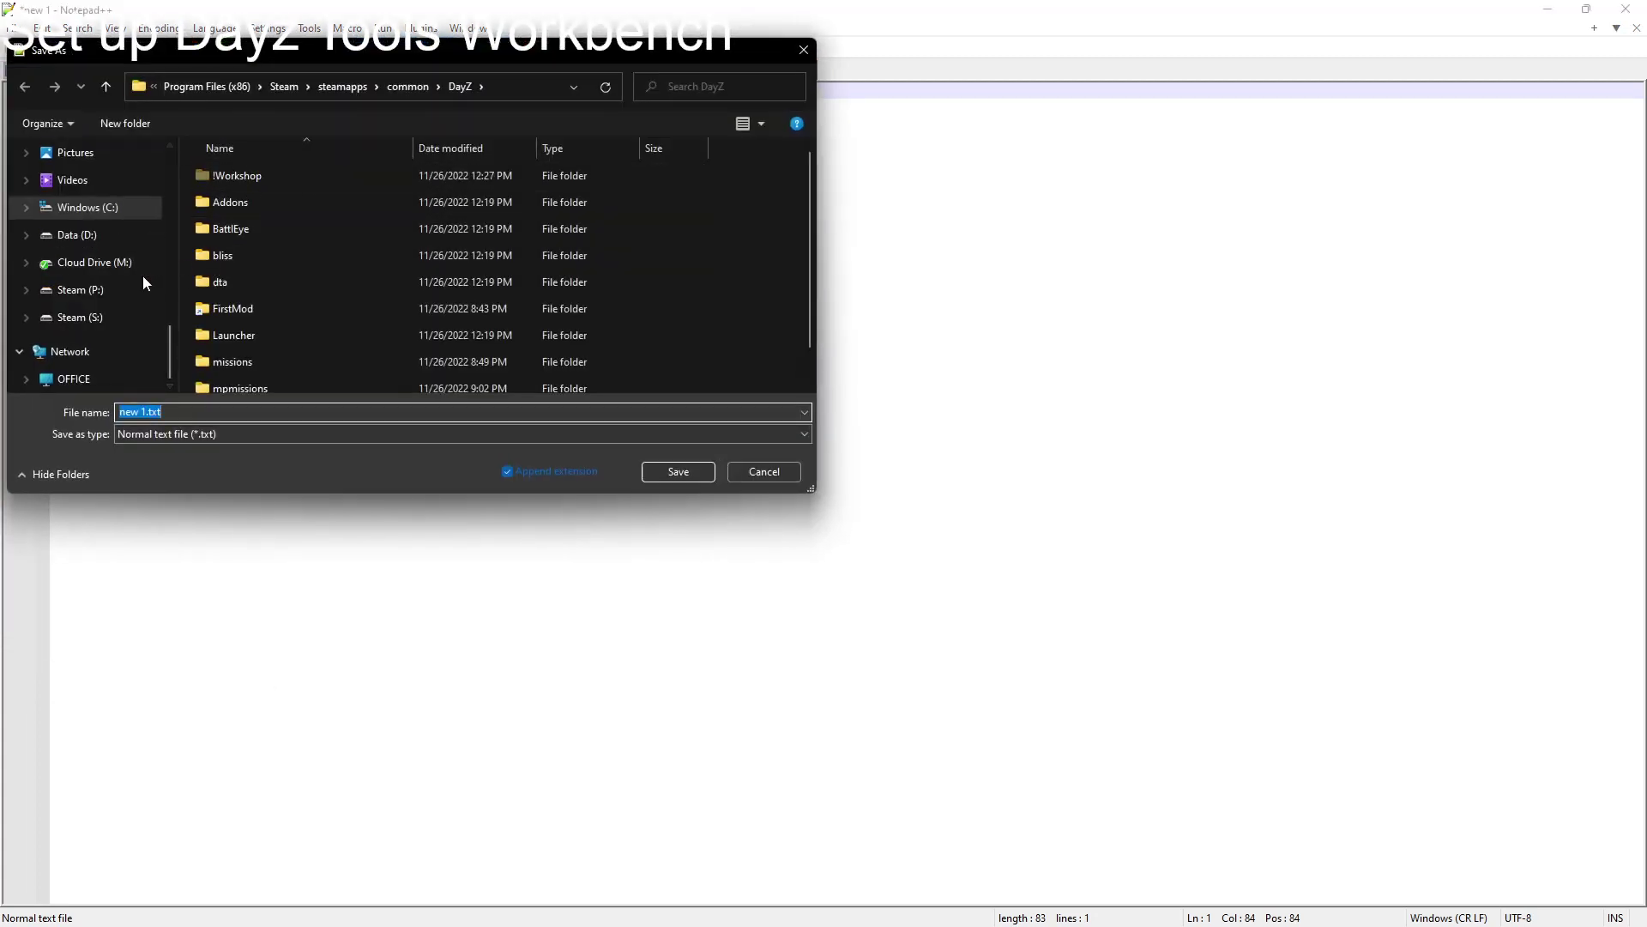
click(96, 289)
scroll(373, 244, down, 1)
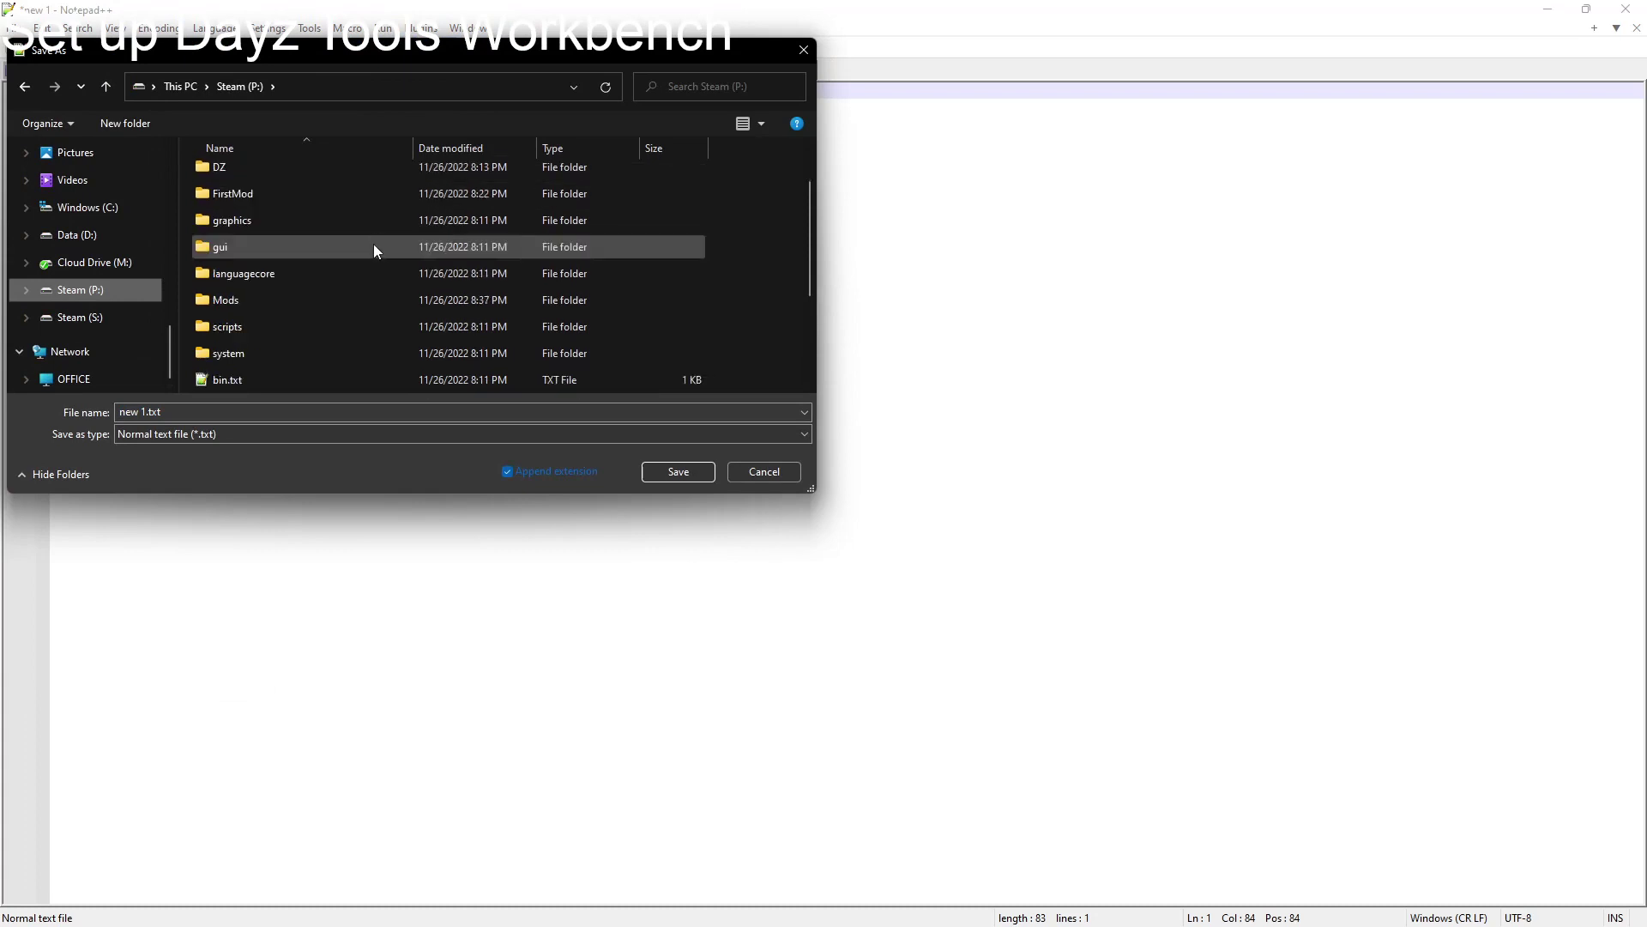
click(218, 410)
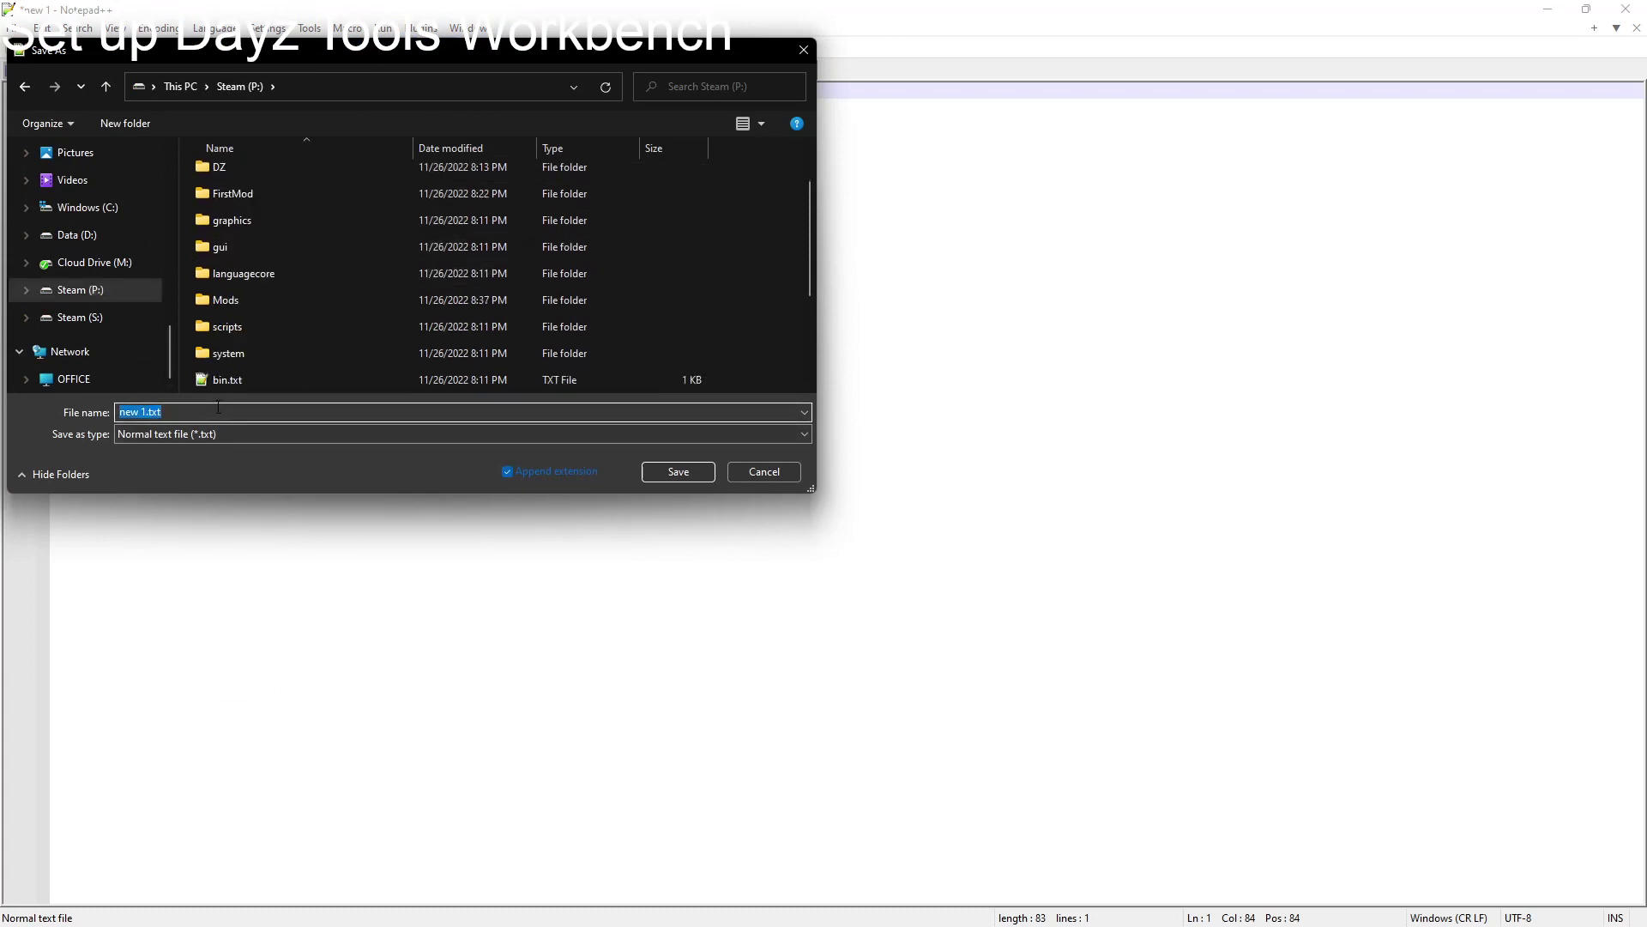
text(linkp)
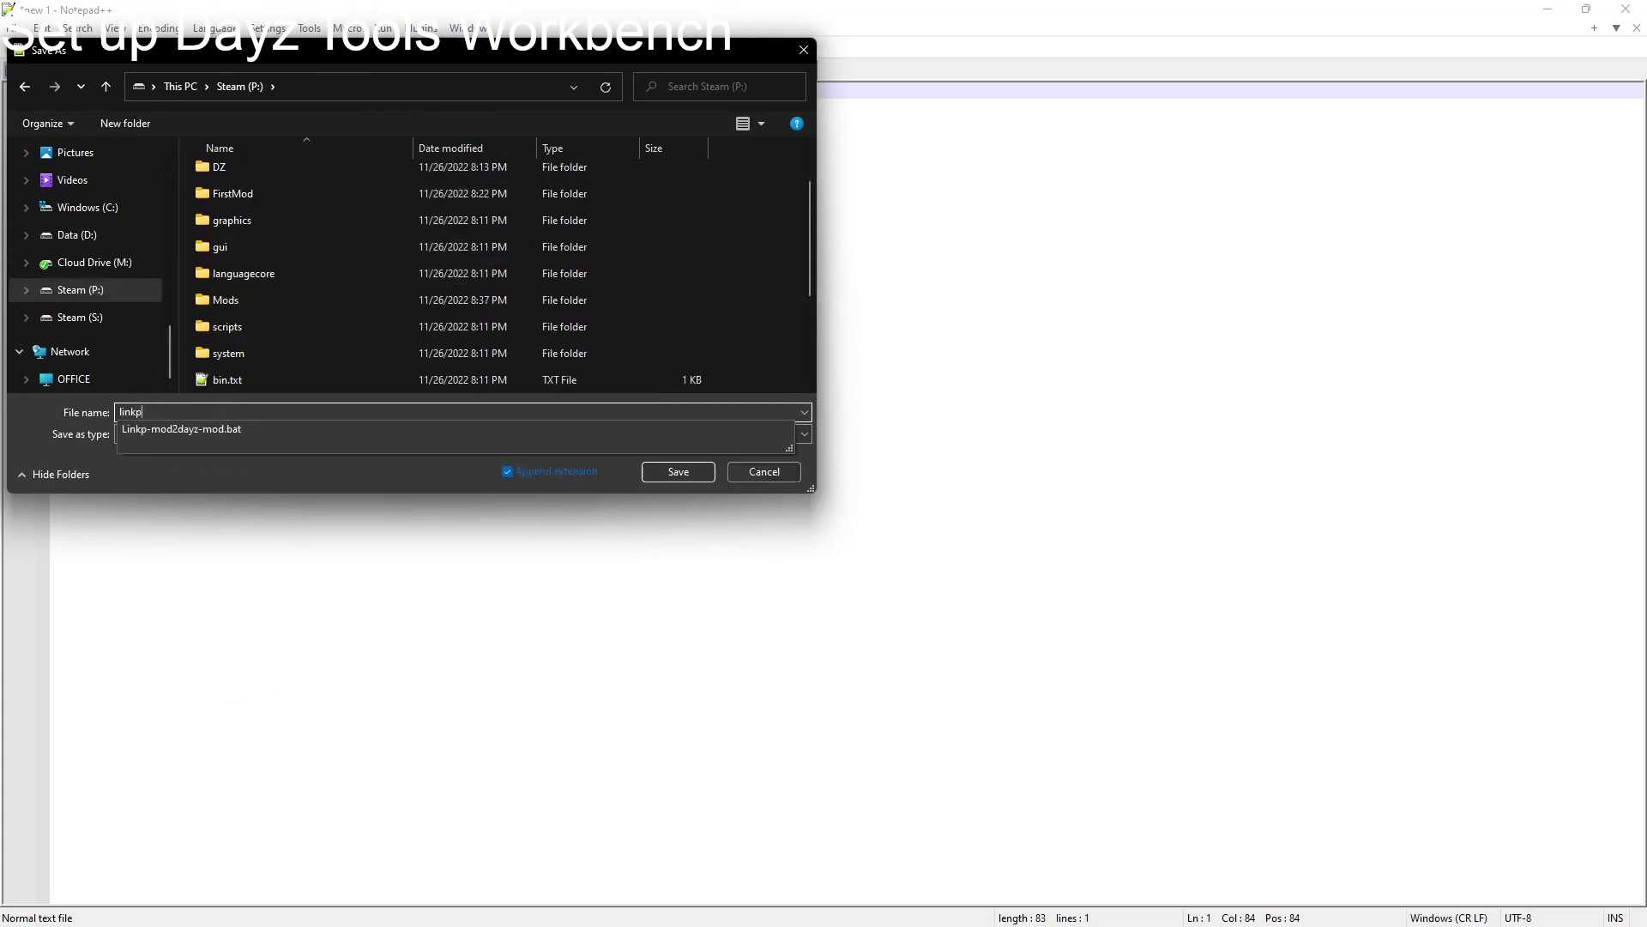
text(-scripts)
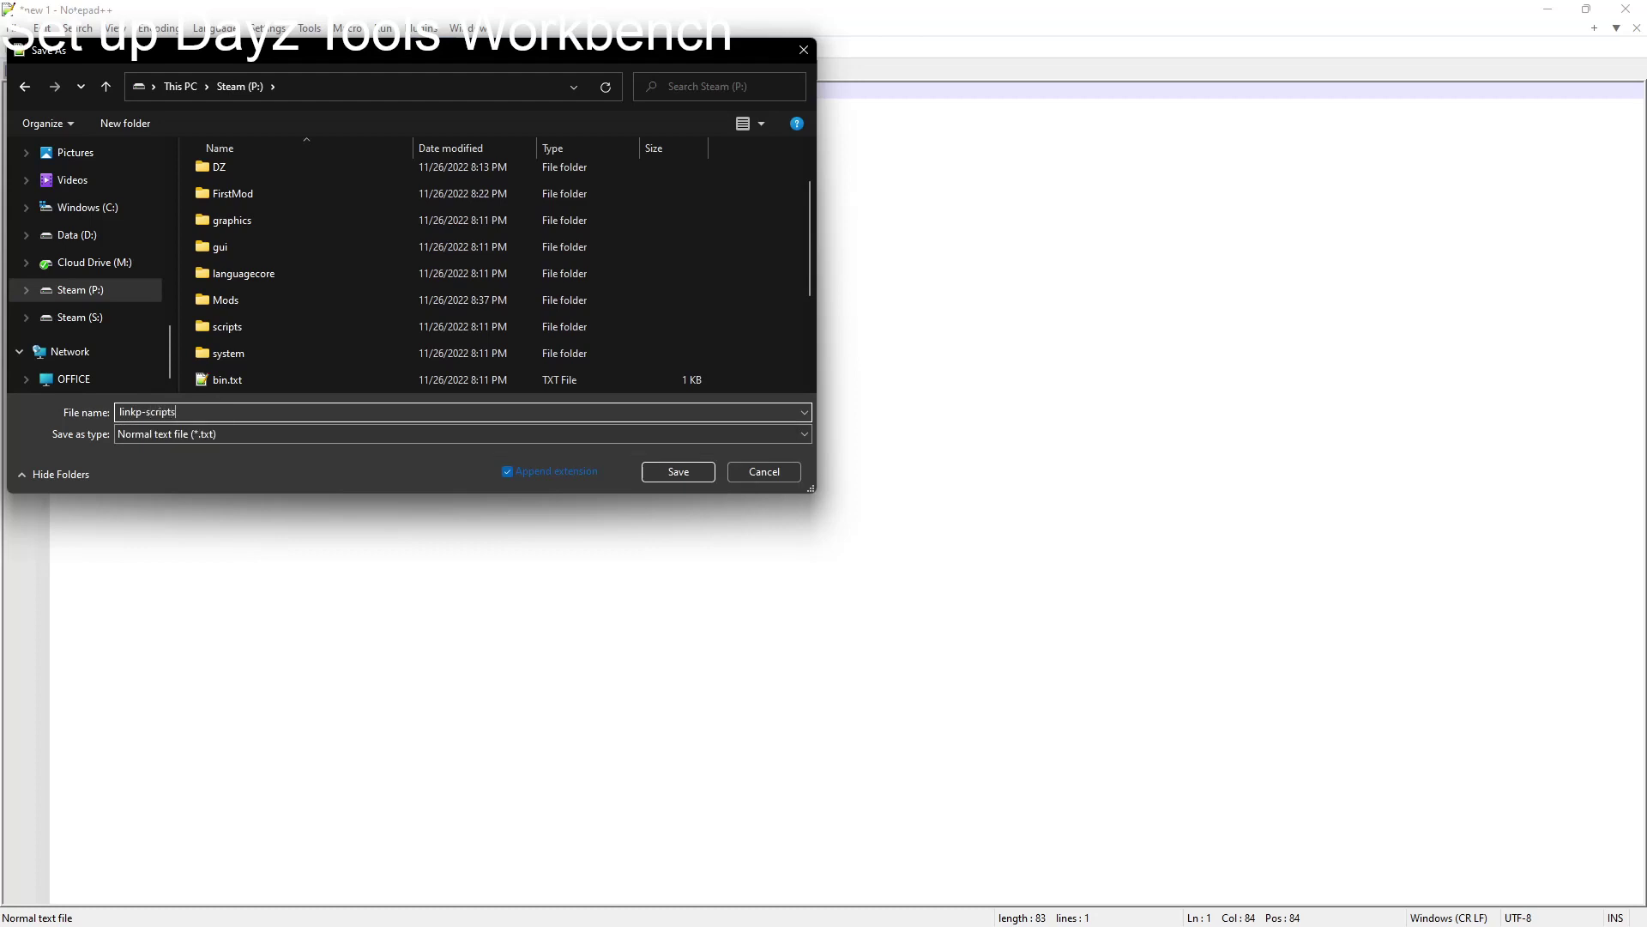
text(2dayz-scripts)
key(Tab)
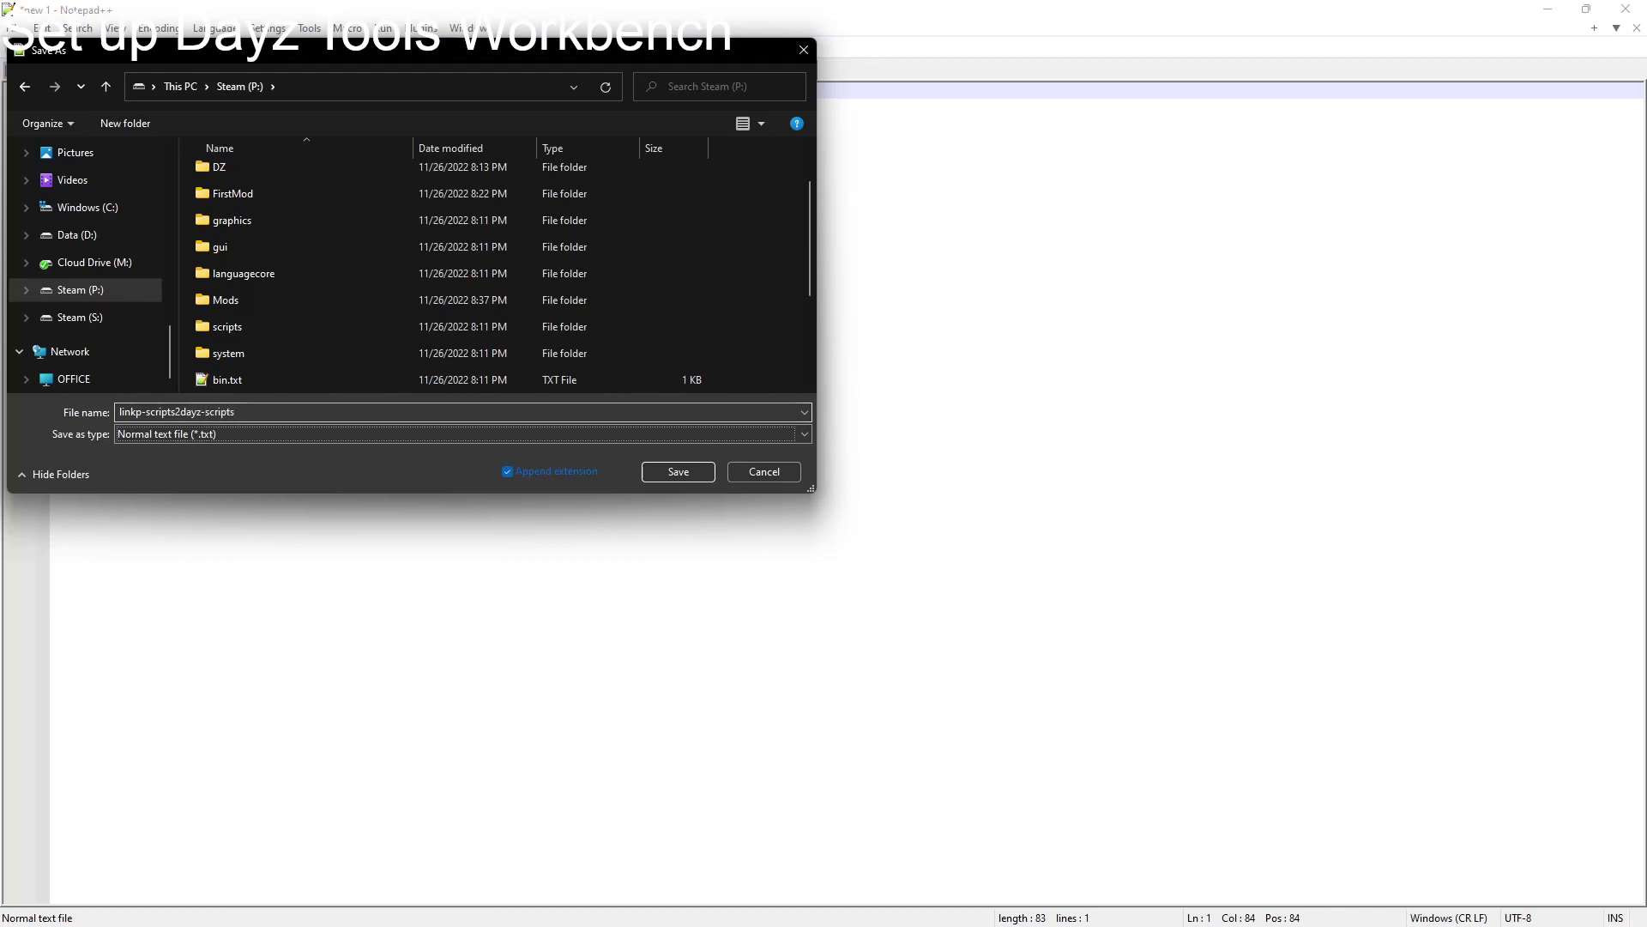
key(b)
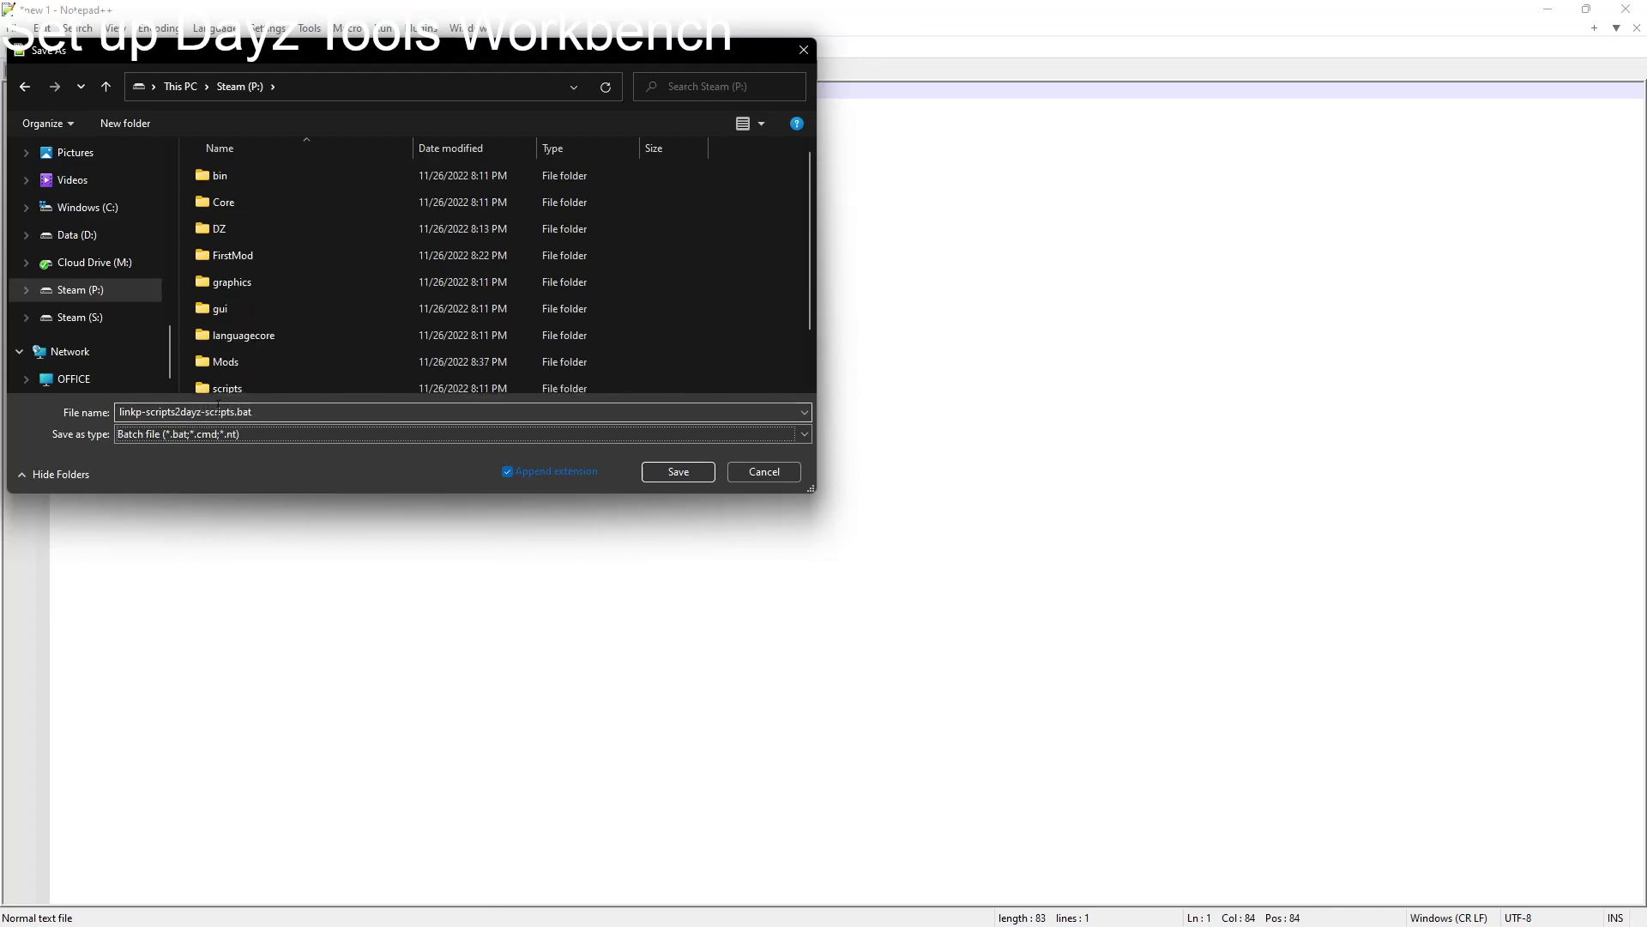
click(697, 471)
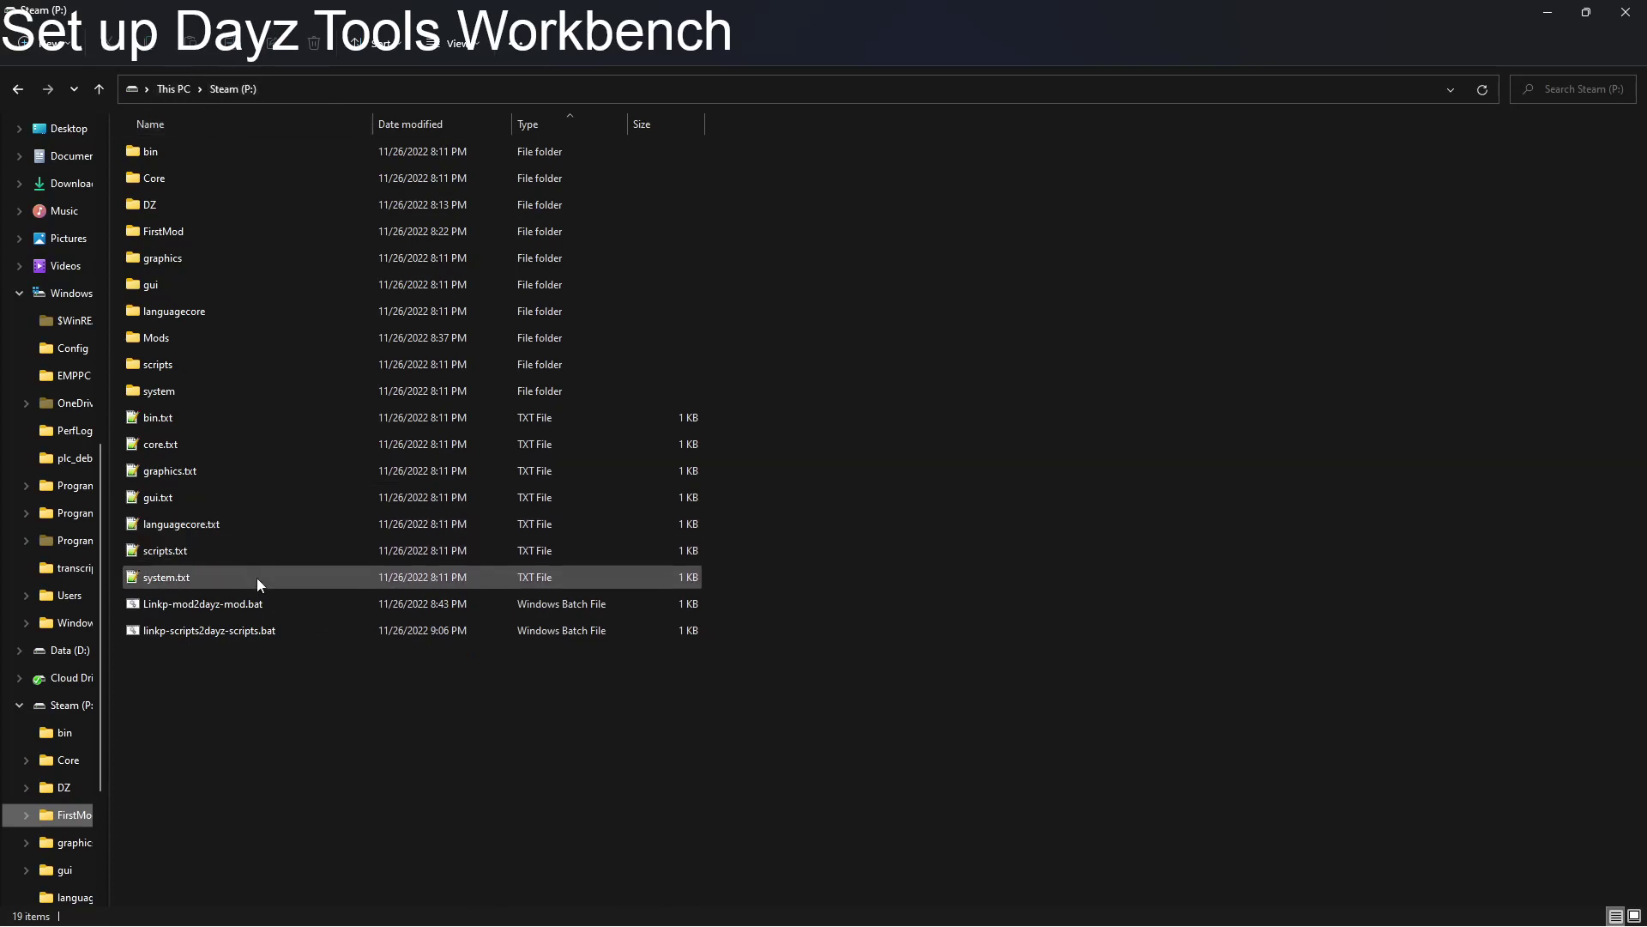
Step: Run linkp-scripts2dayz-scripts.bat from the P: drive and open the linked scripts folder in the DayZ installation folder
click(263, 639)
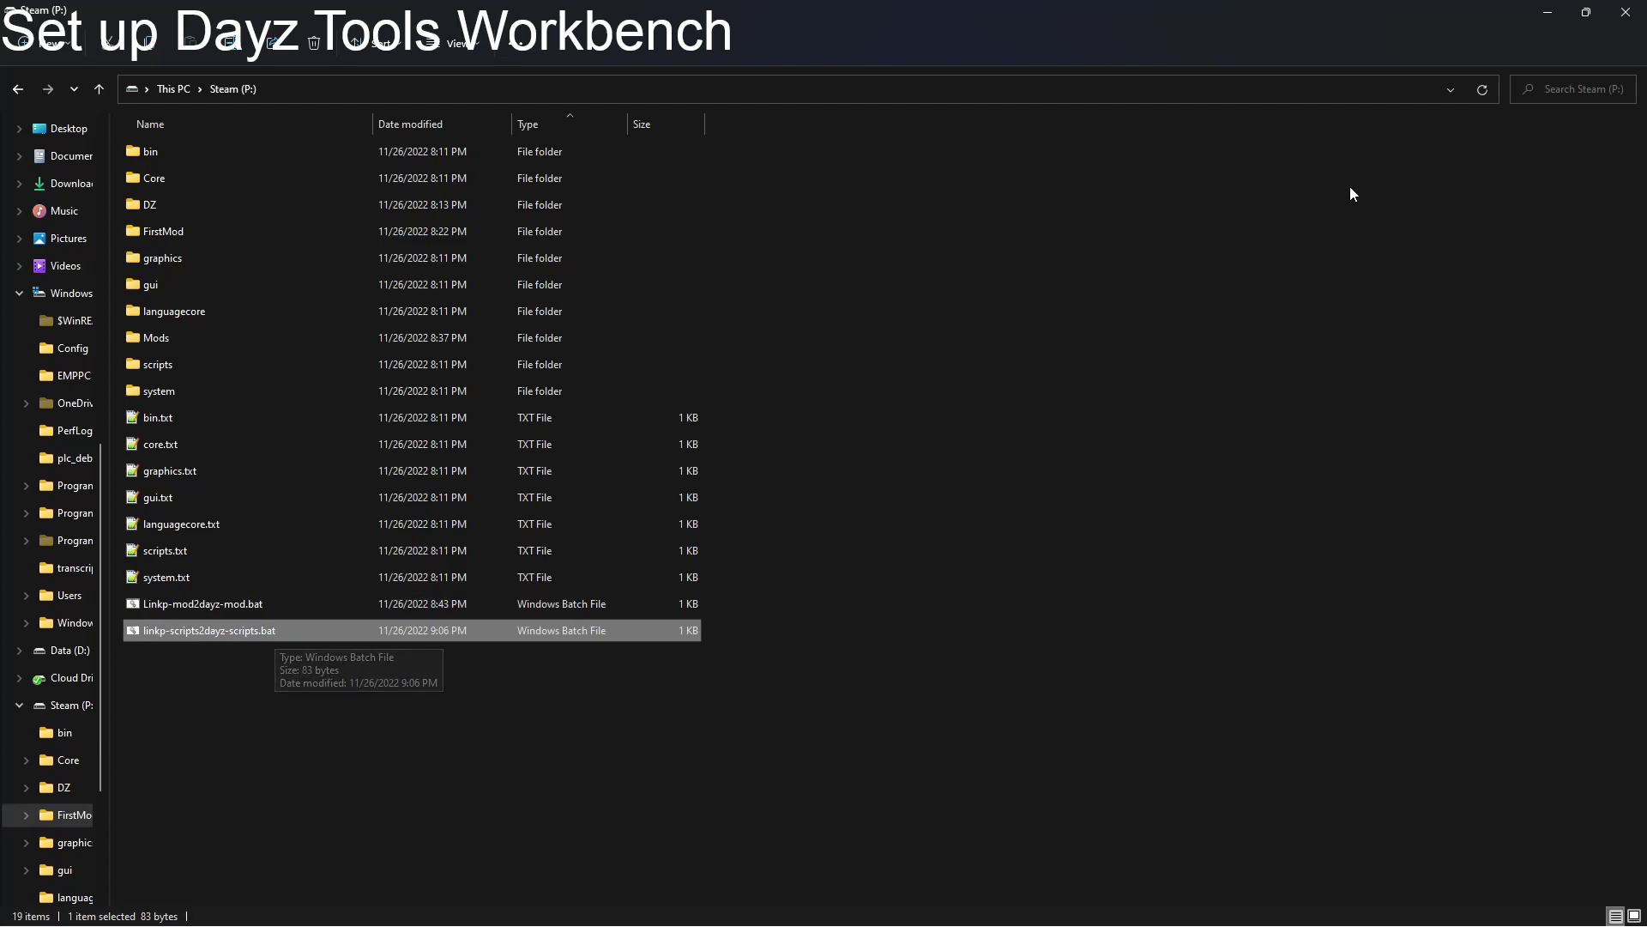
click(1545, 10)
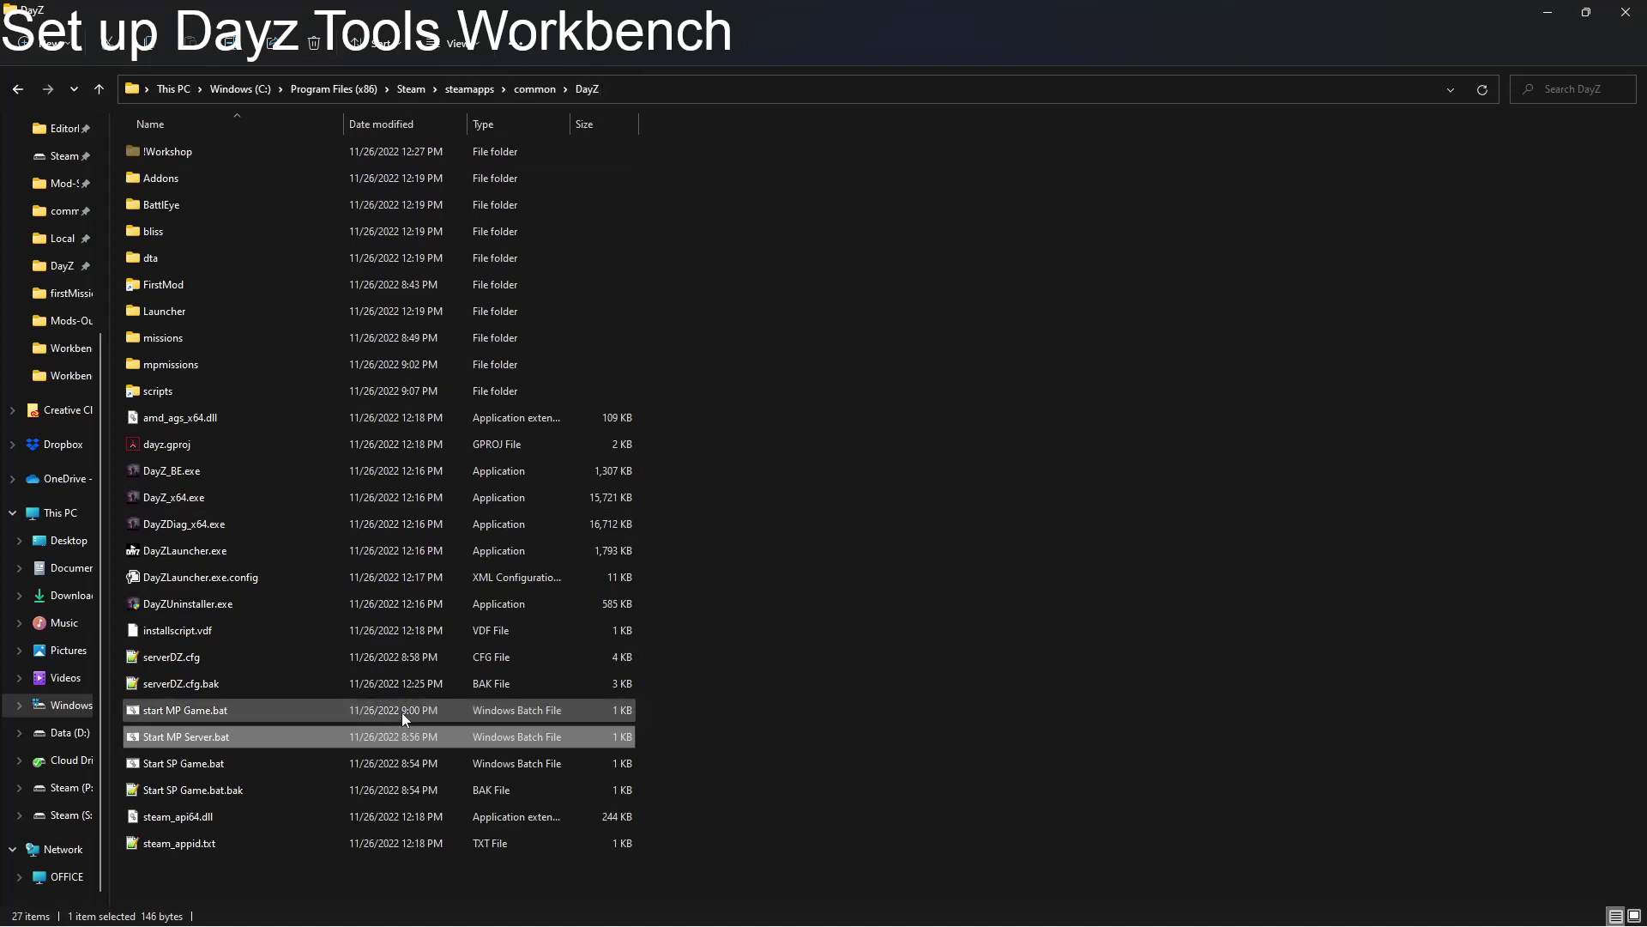
double_click(173, 390)
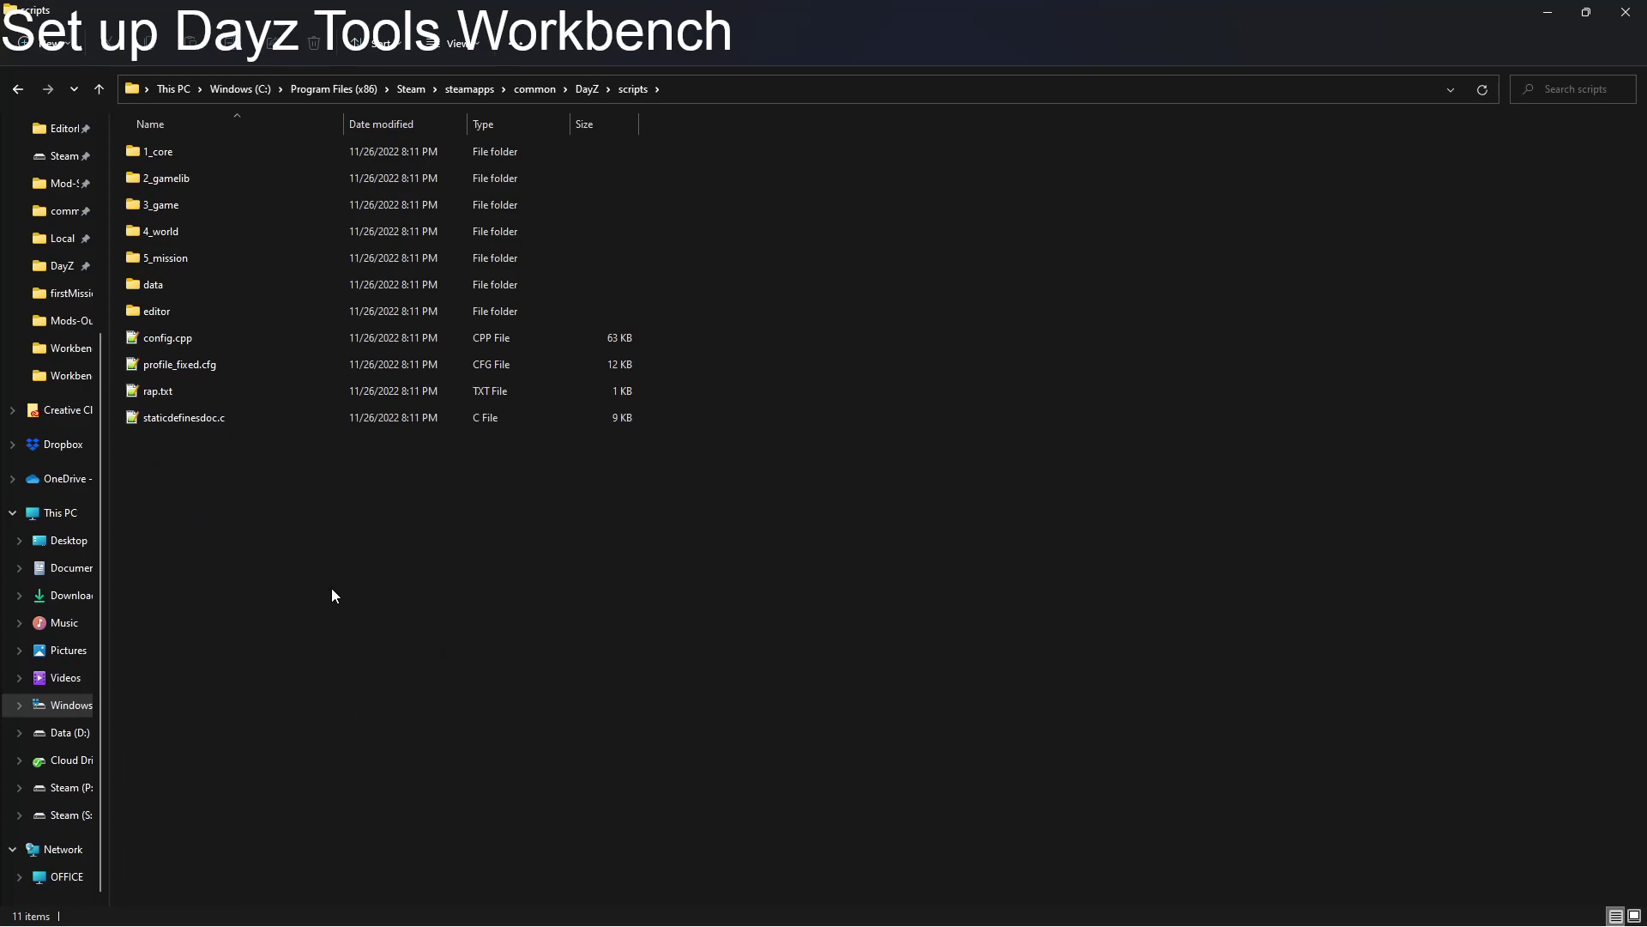
Step: Switch to the desktop, launch DayZ Tools, open Workbench, and maximize its window
key(alt+Tab)
drag(172, 161, 328, 165)
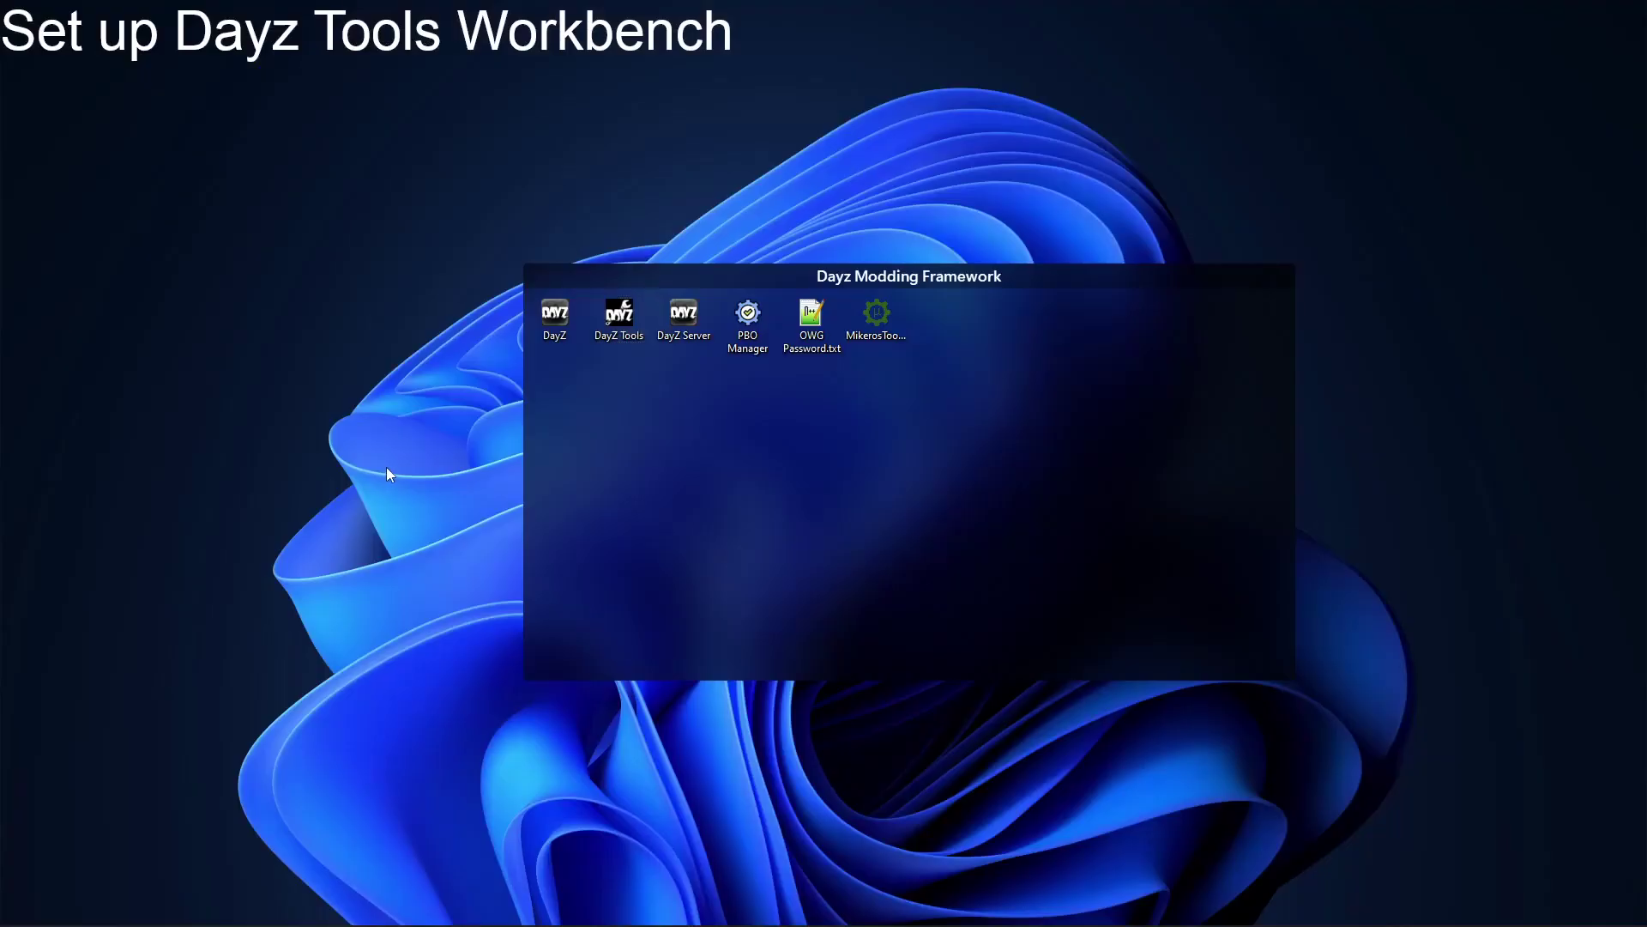
double_click(620, 317)
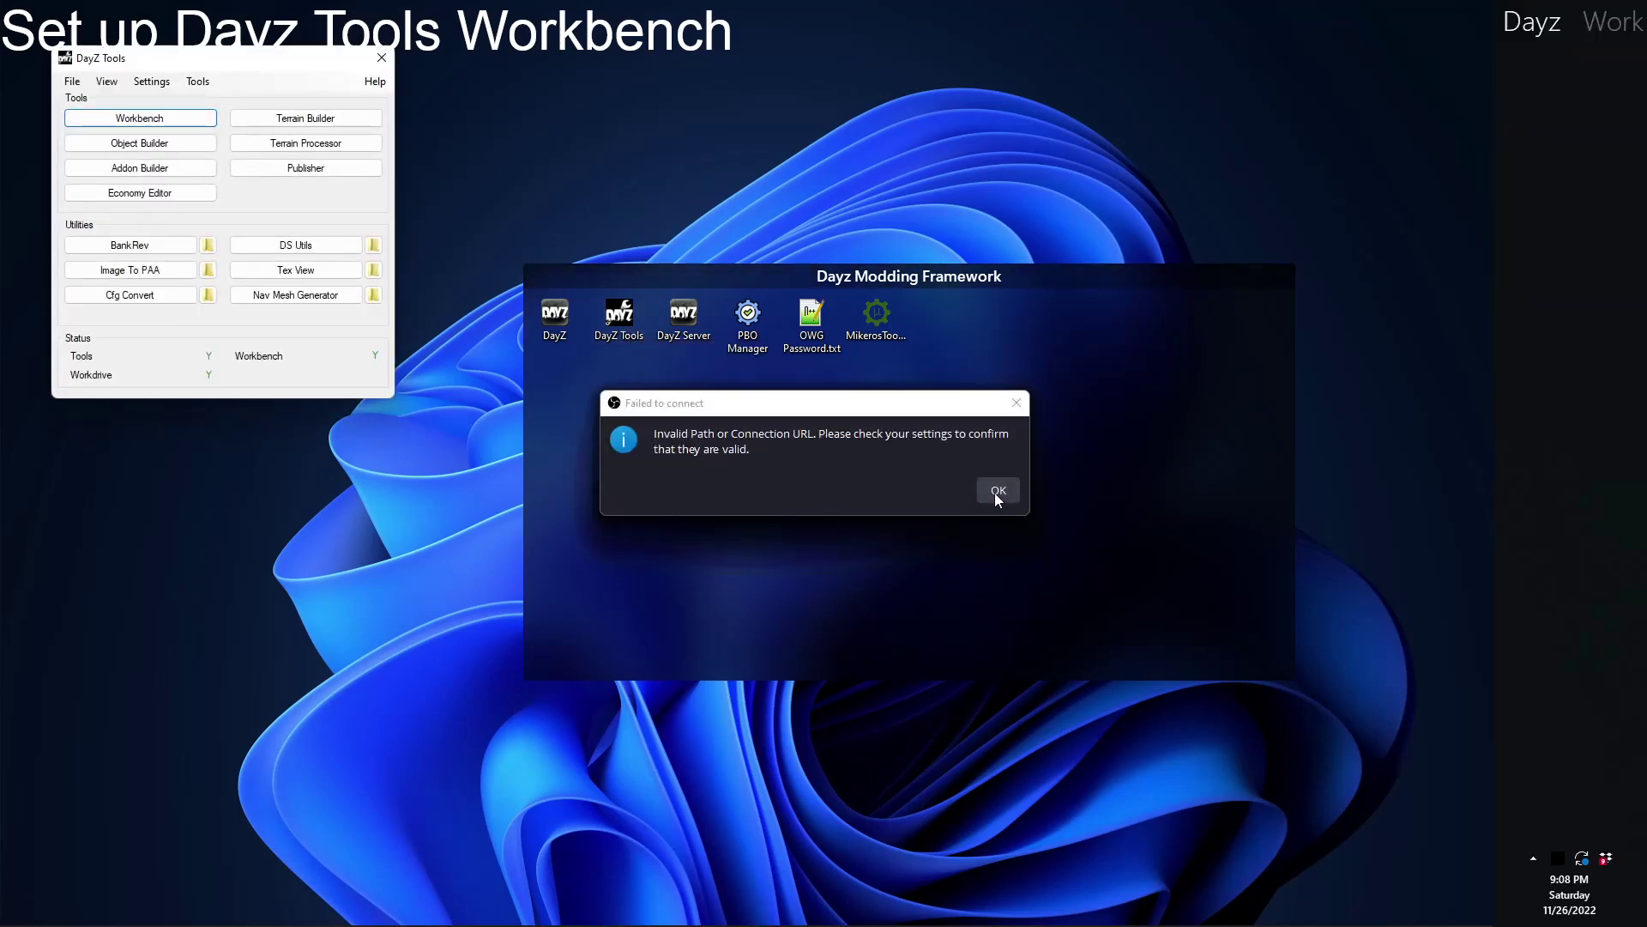
click(962, 547)
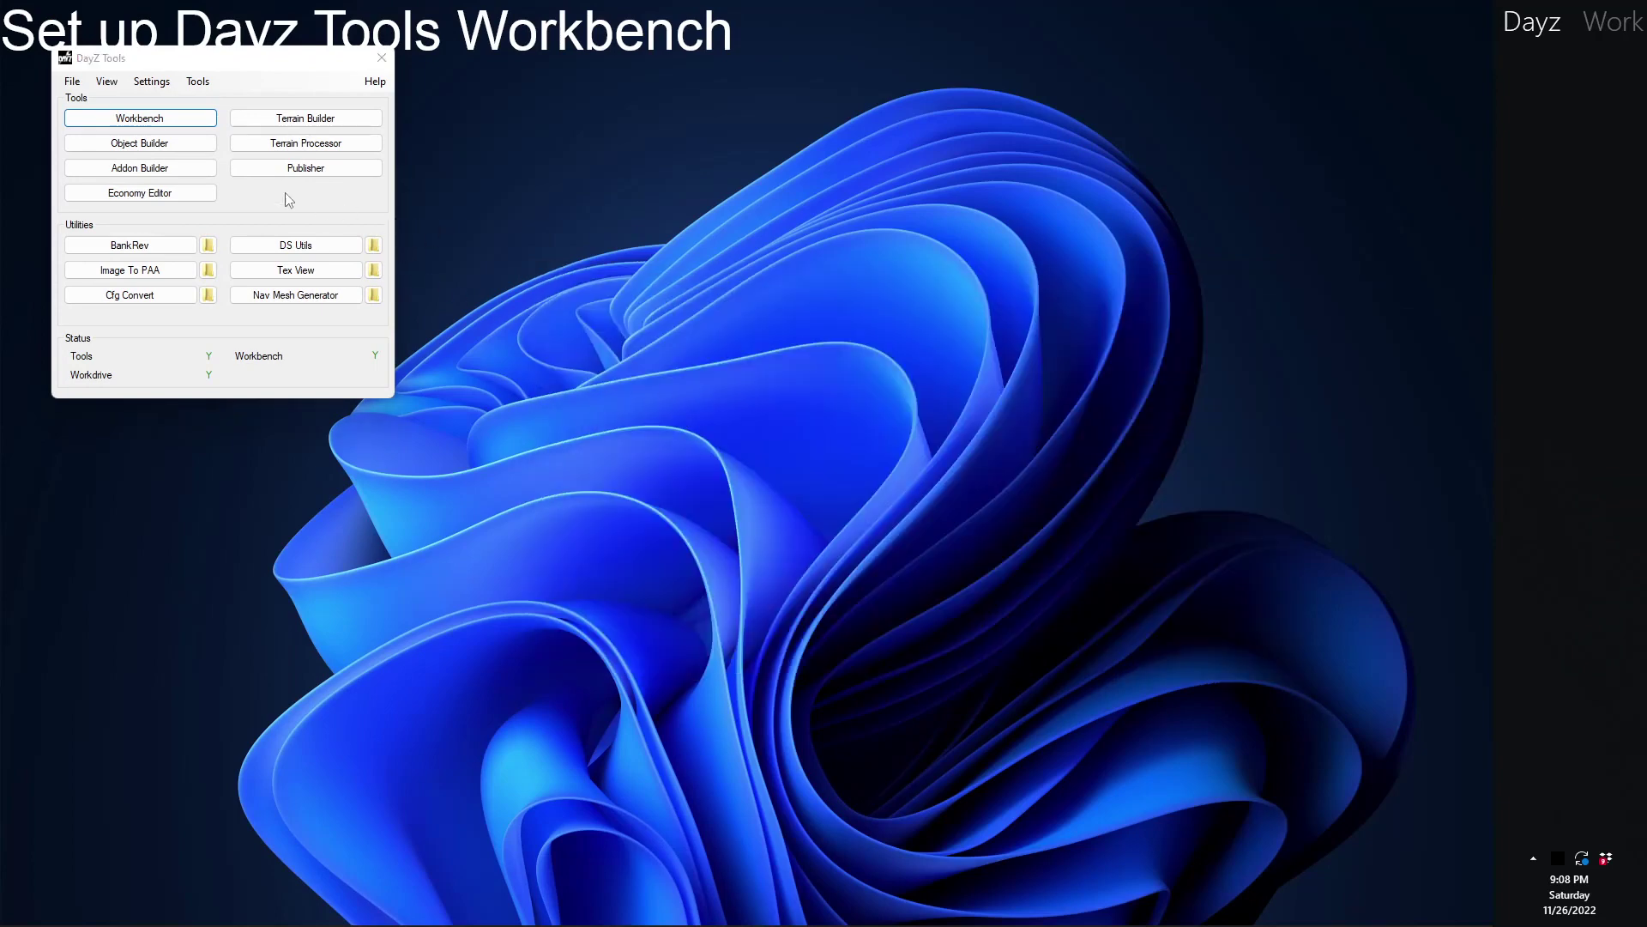
click(181, 127)
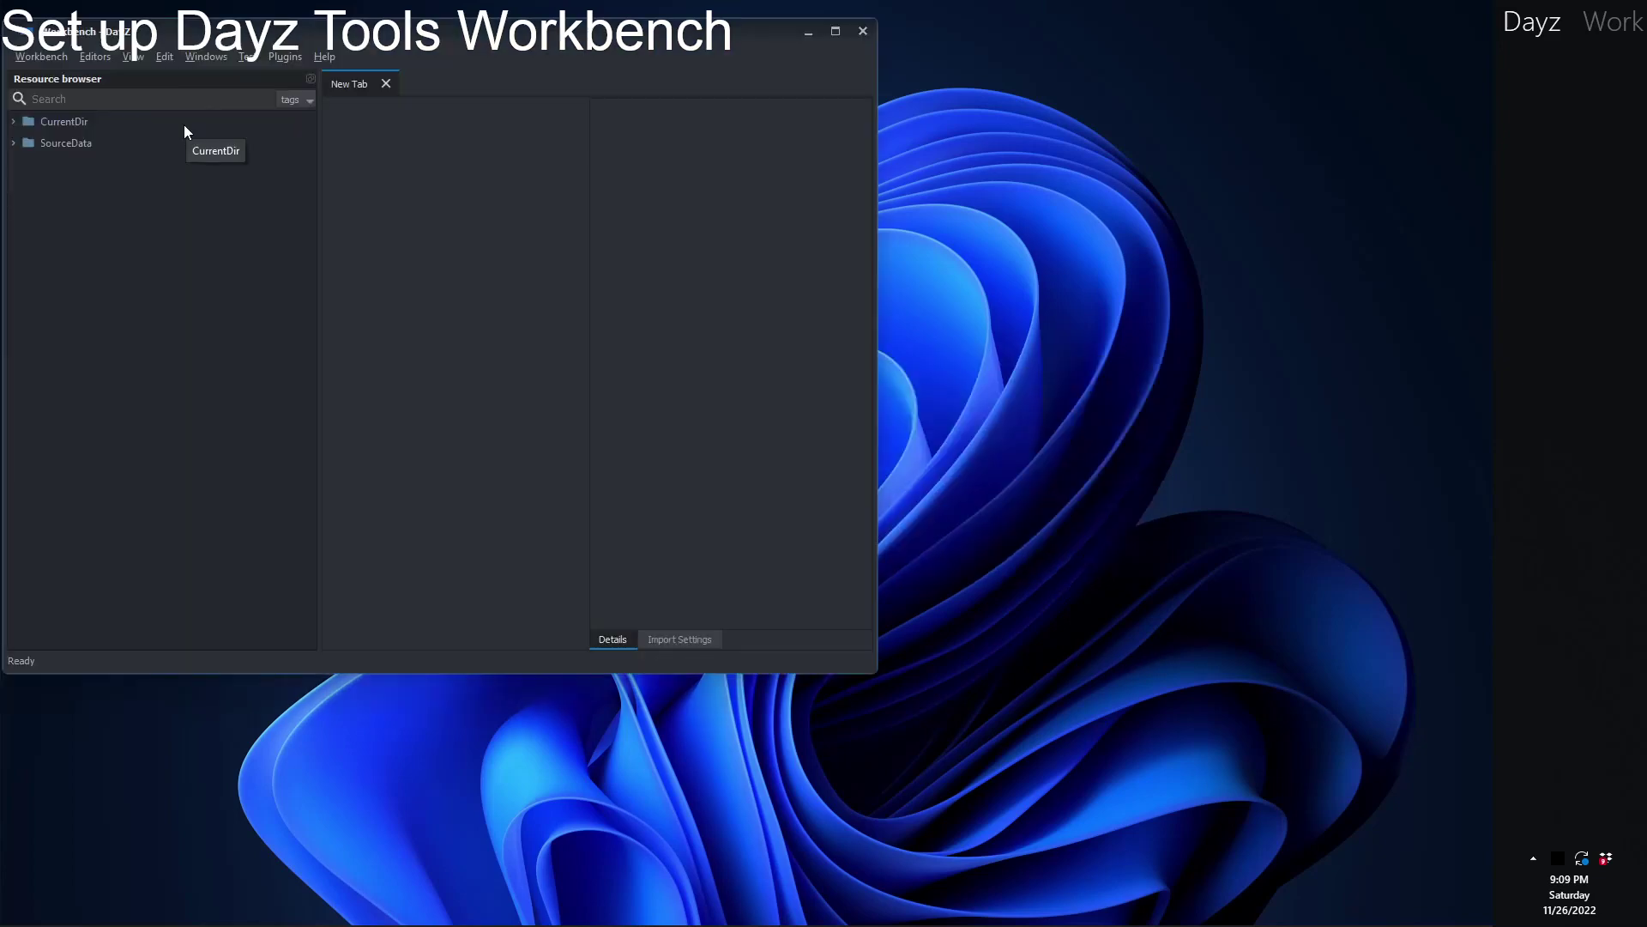
click(836, 33)
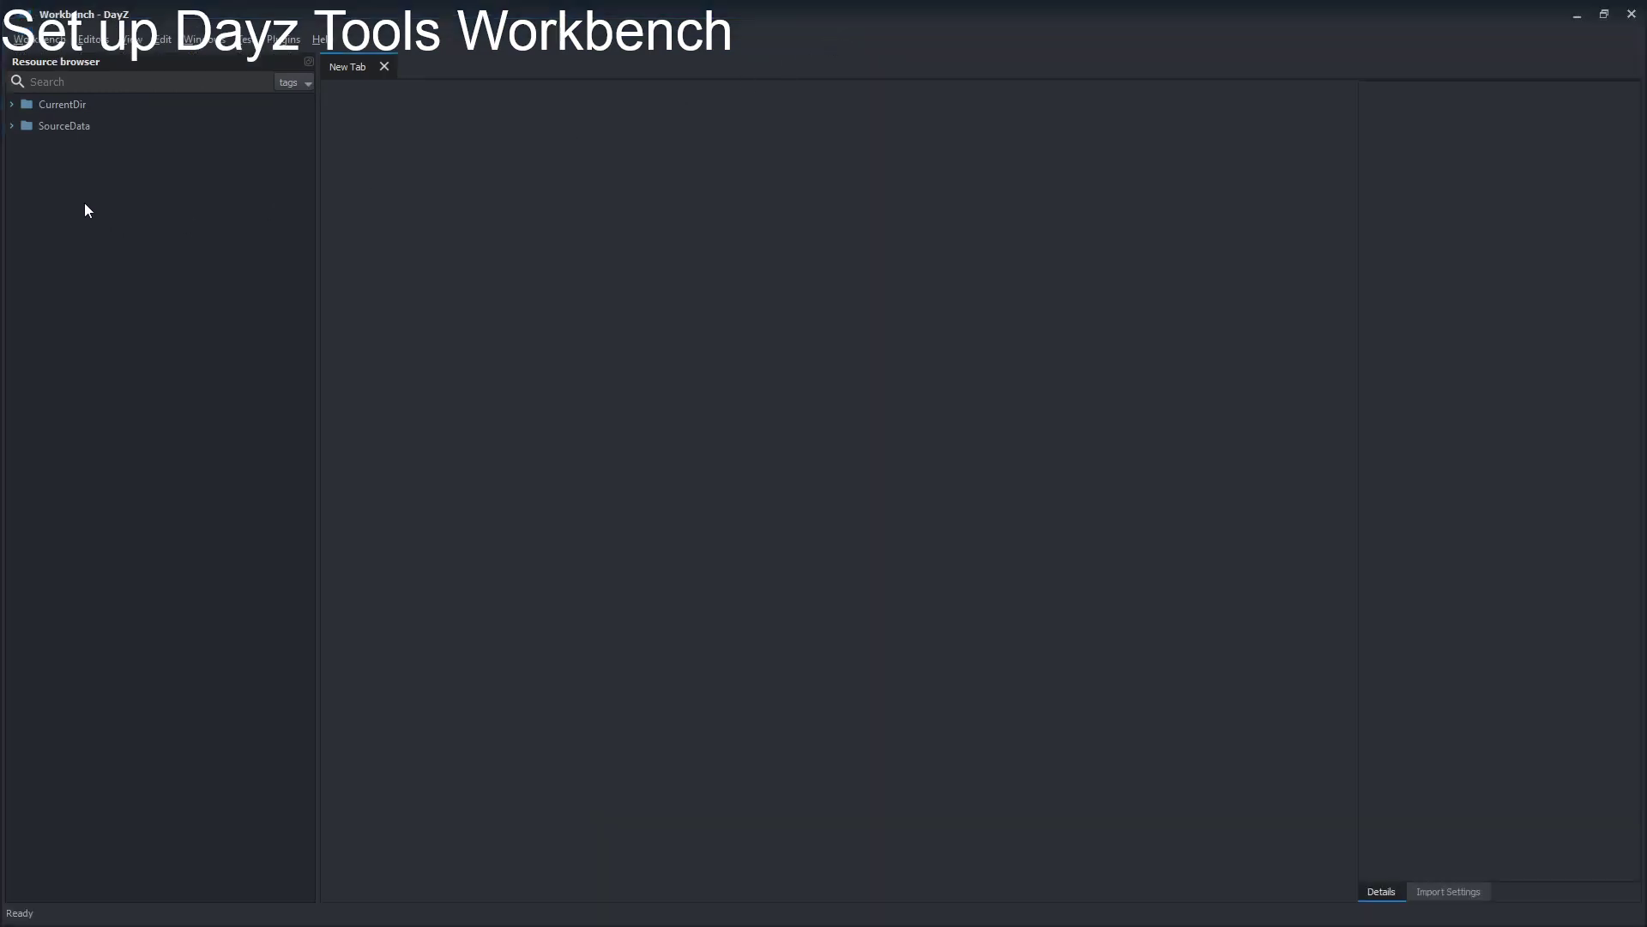
Step: Examine the SourceData folder contents and the source data directory in Workbench's options, and close Workbench
click(12, 127)
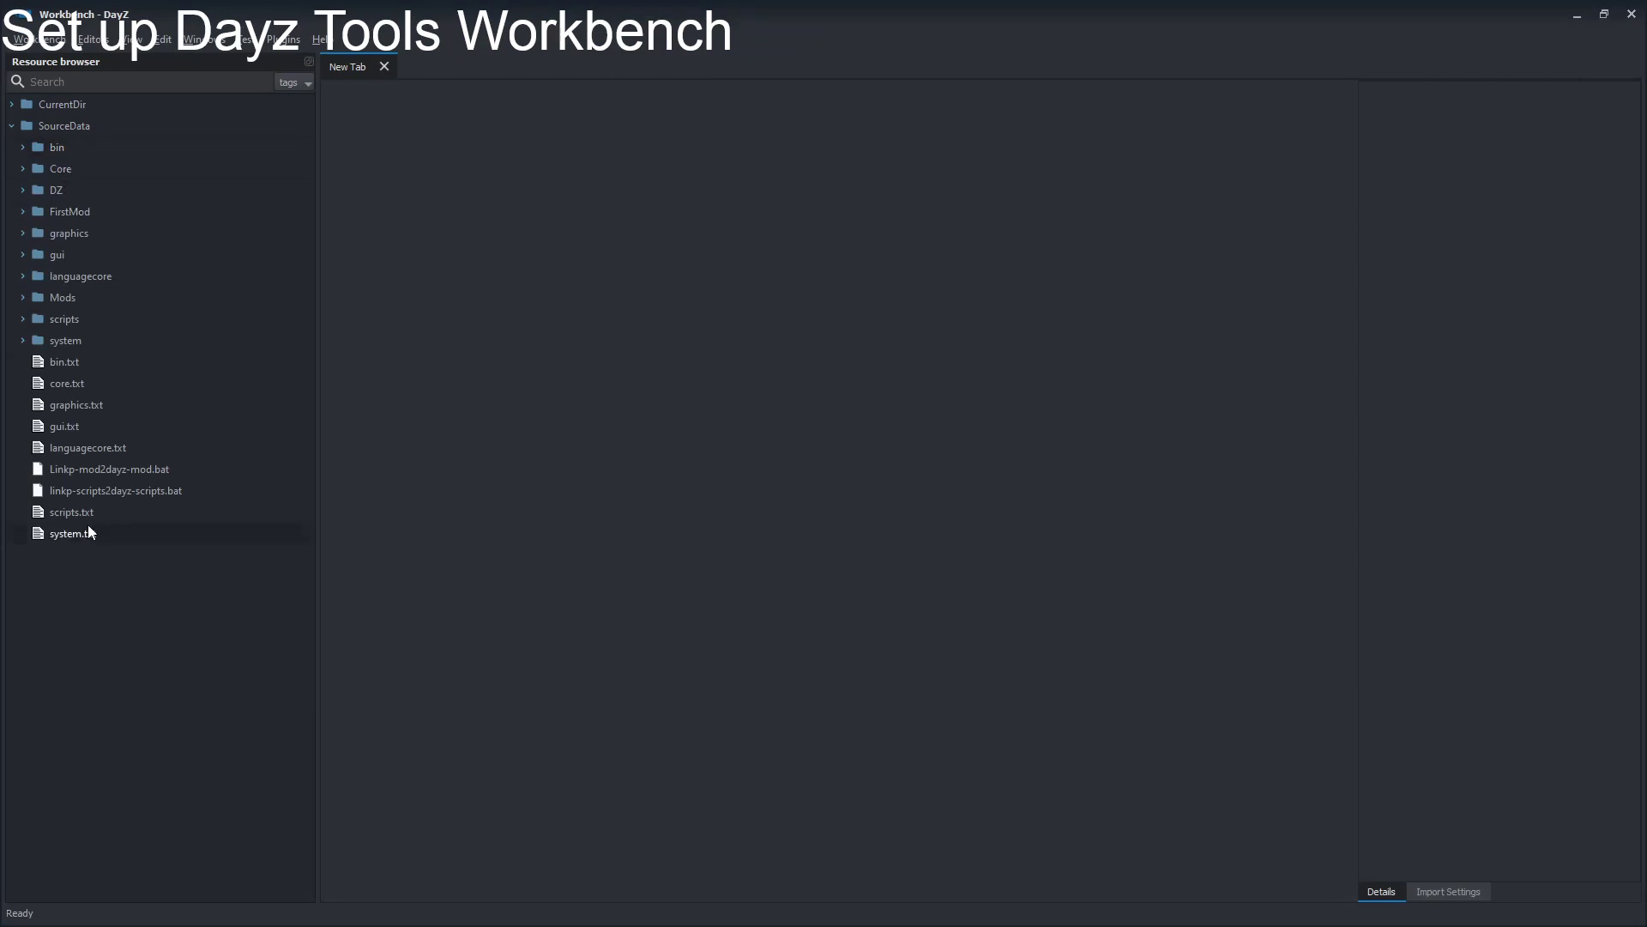
click(14, 127)
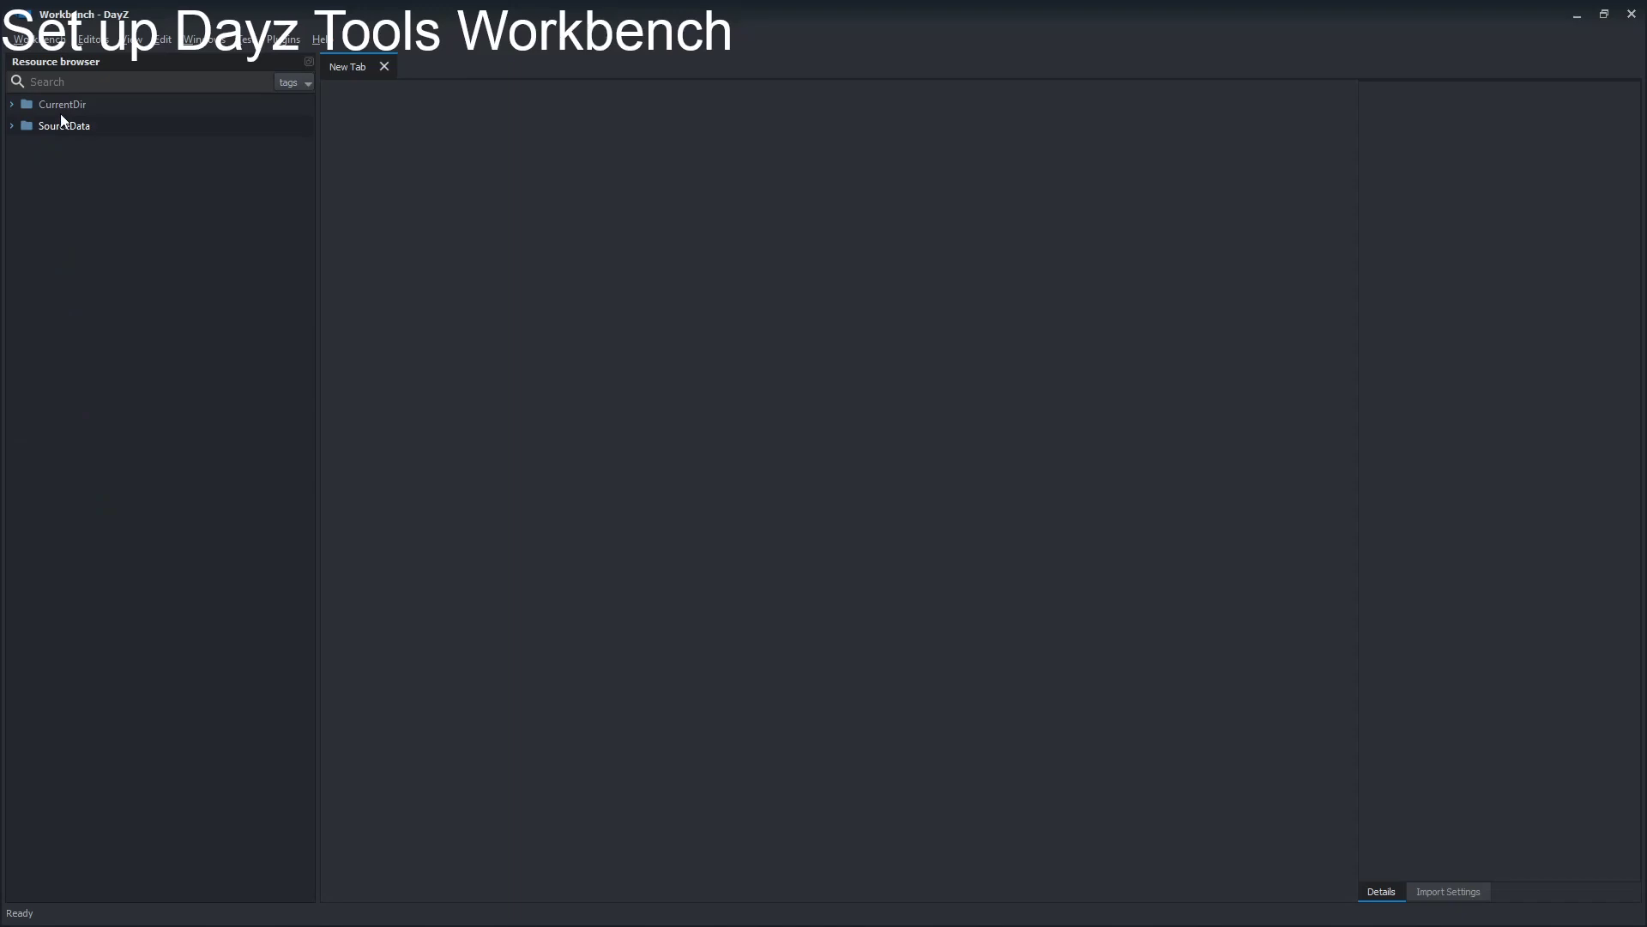
click(39, 40)
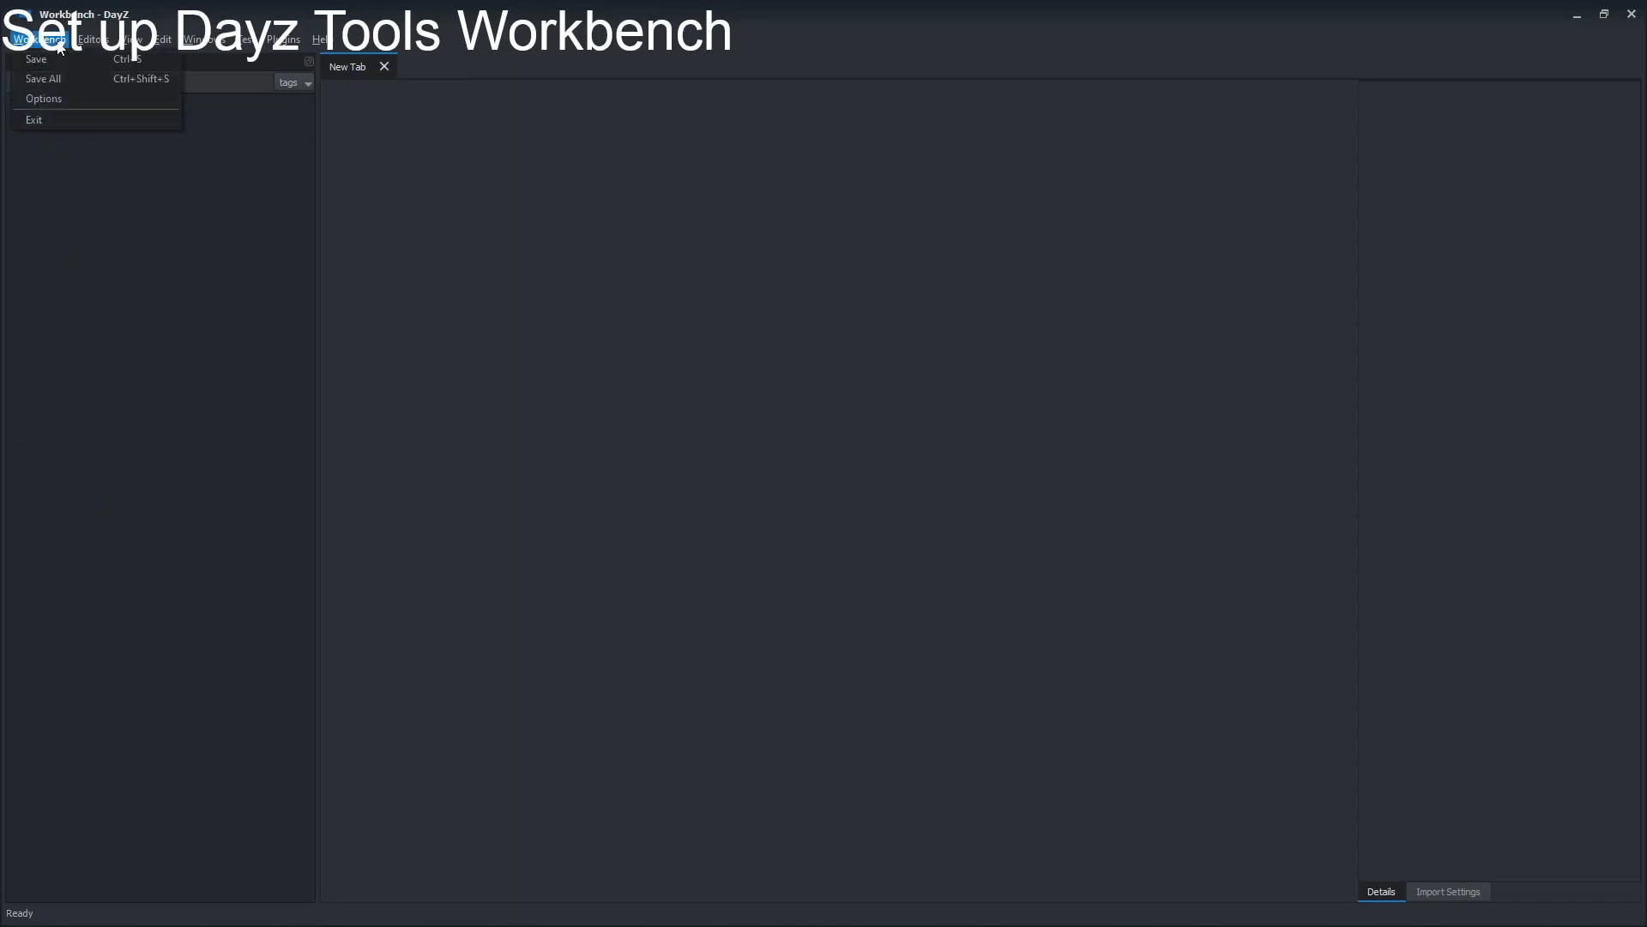
click(43, 99)
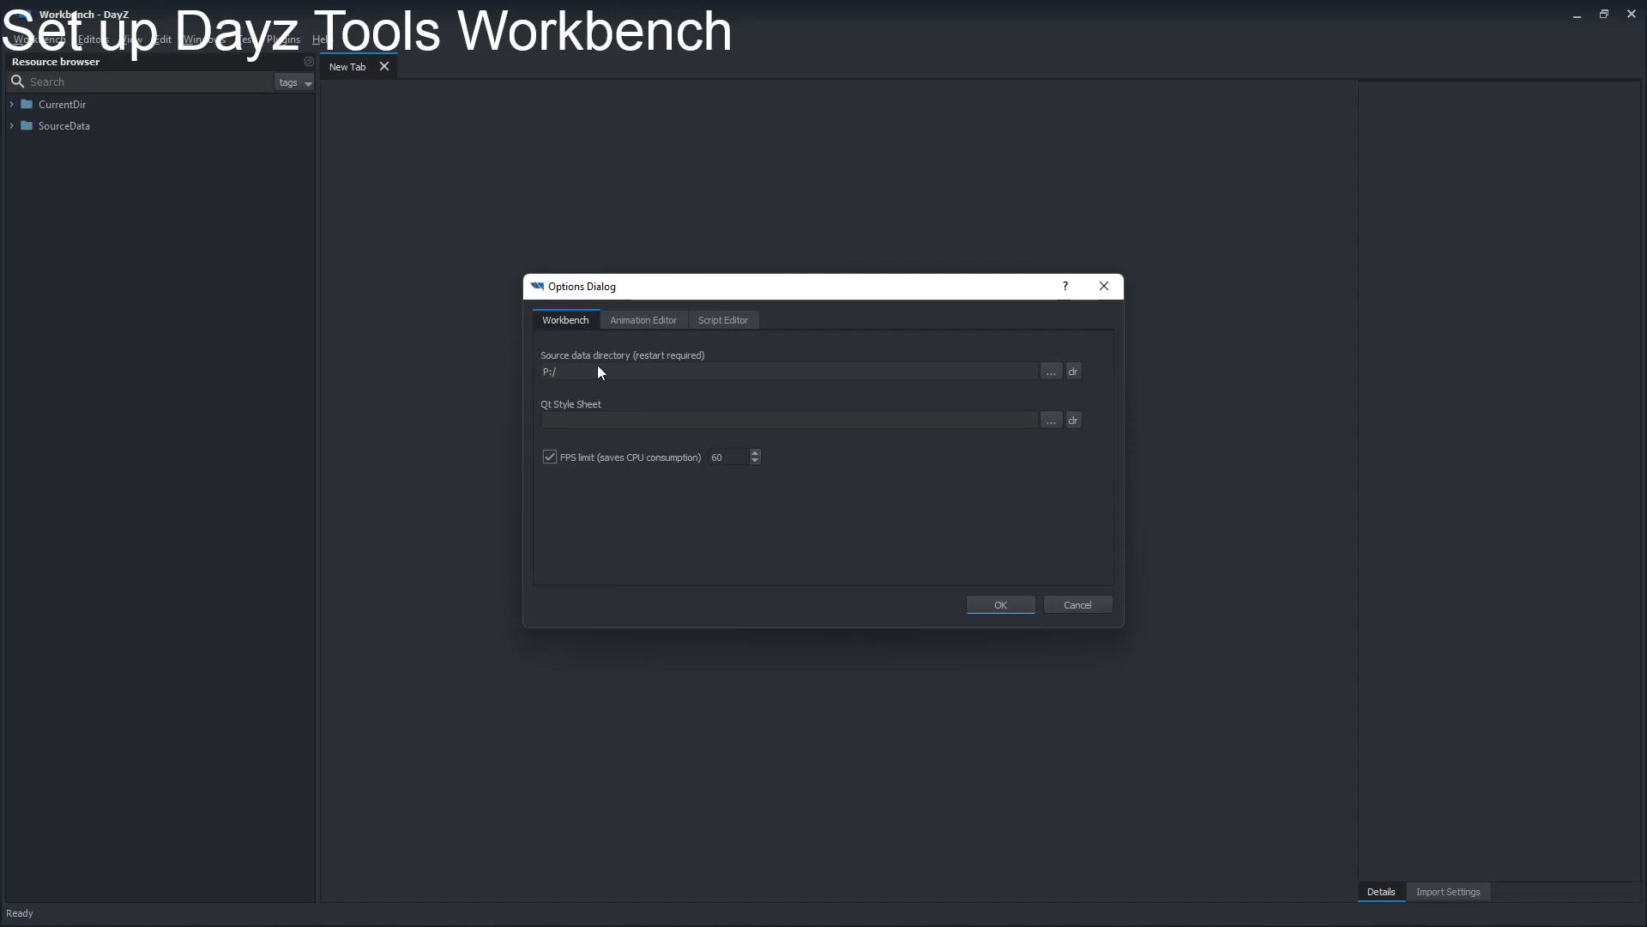
click(1003, 605)
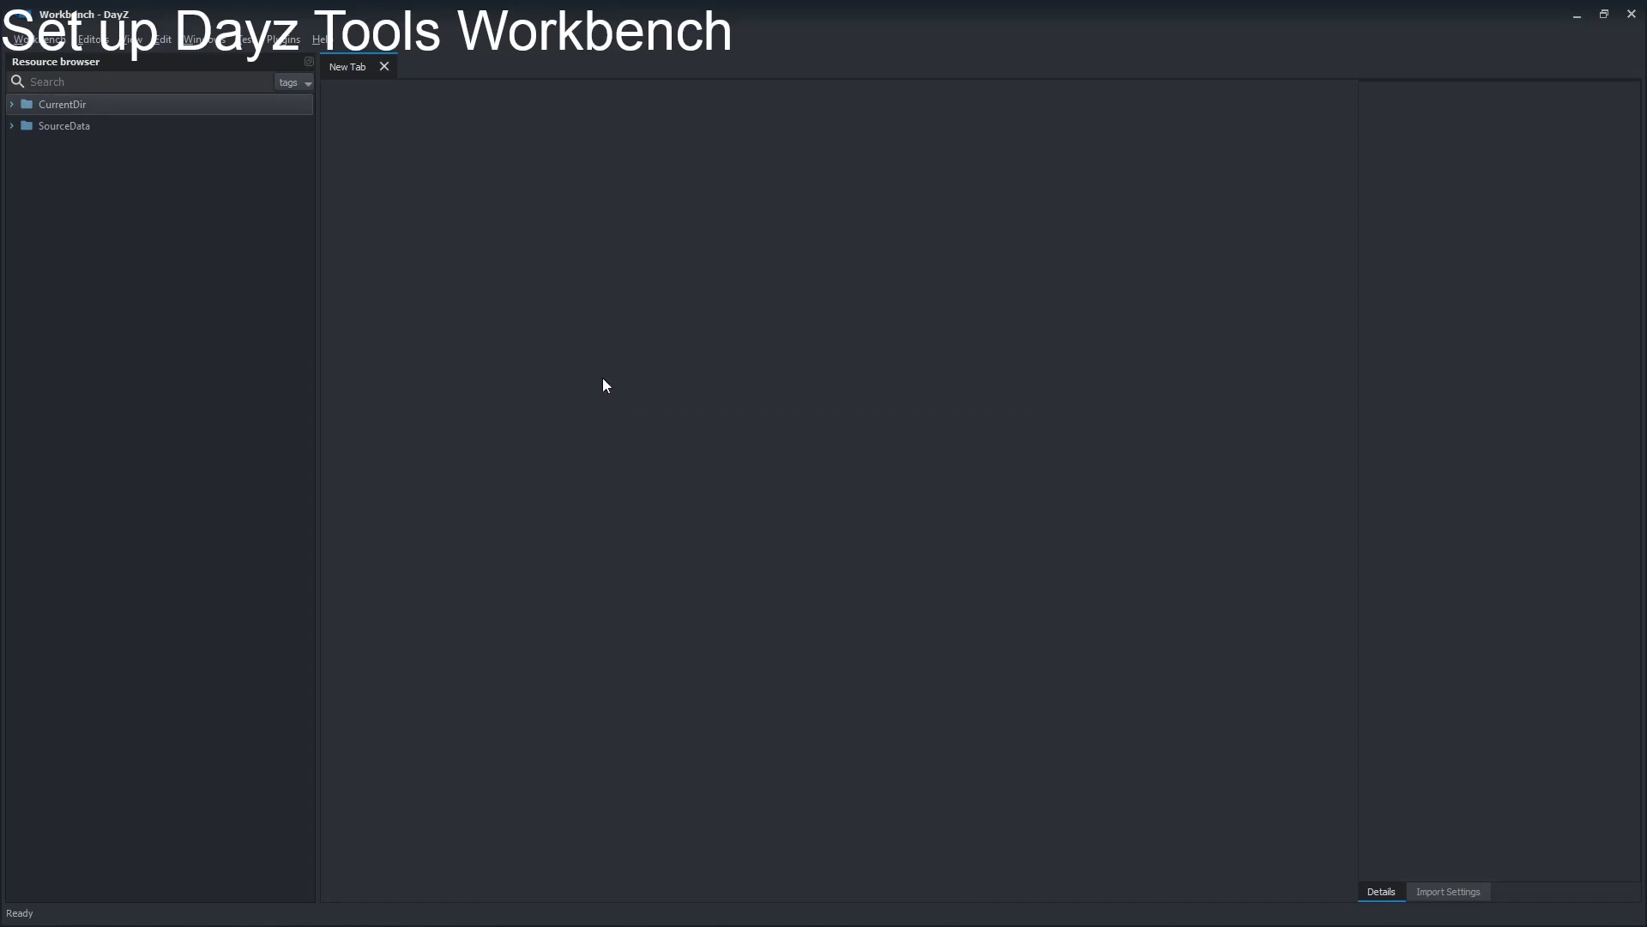
click(1631, 13)
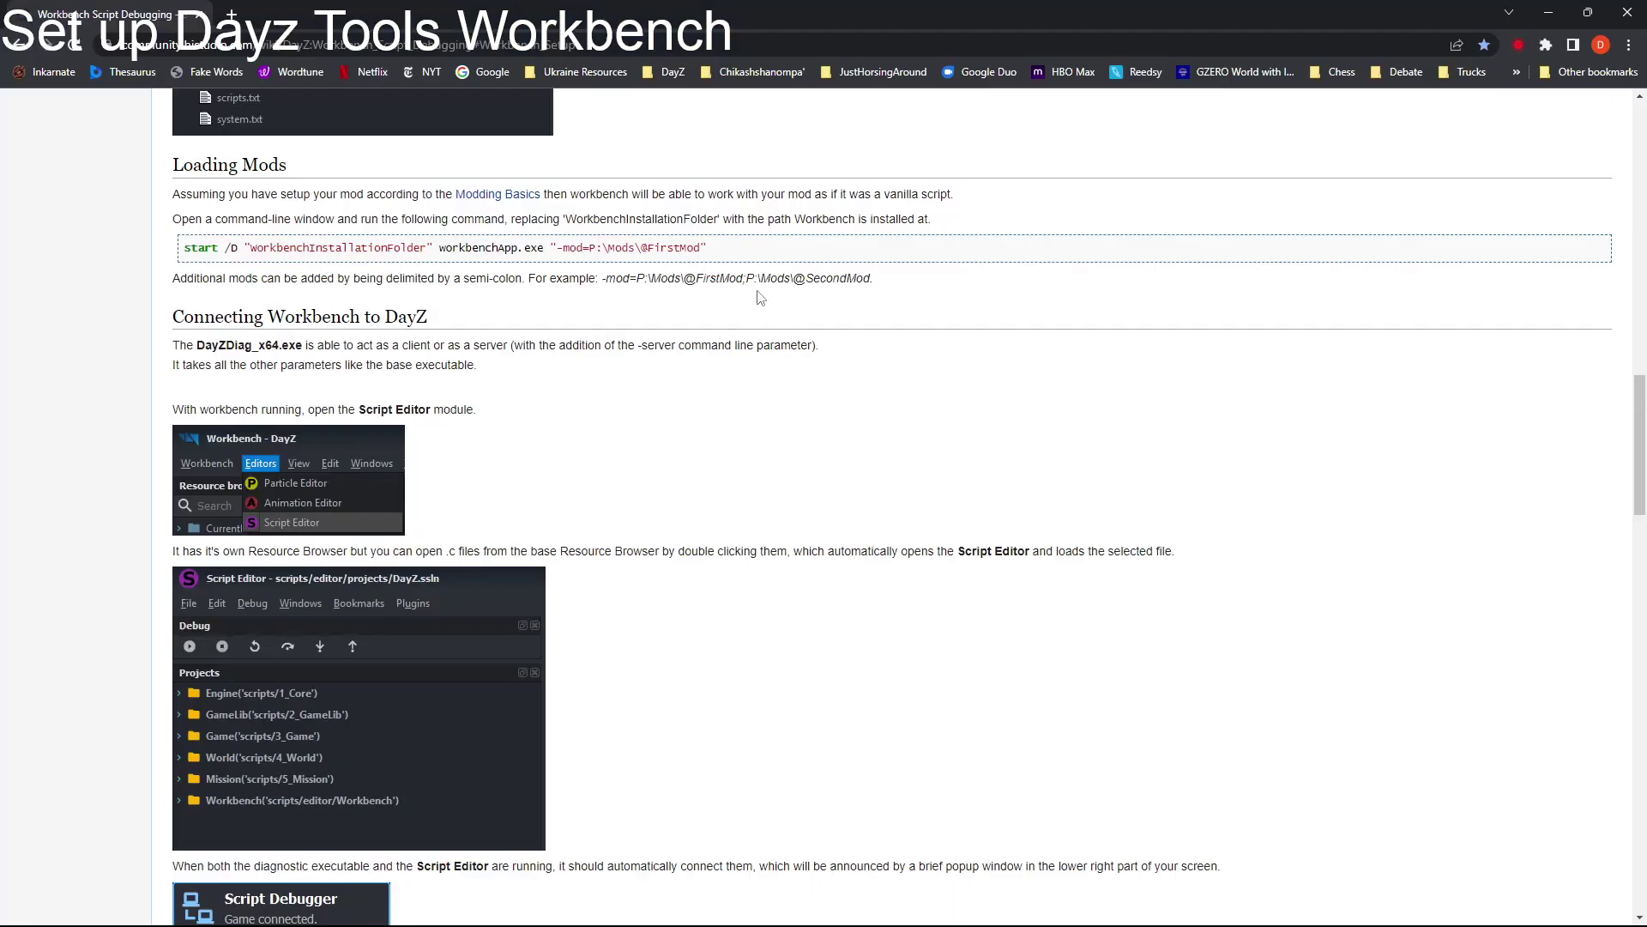
Step: Copy the workbenchApp.exe start command from the wiki's Loading Mods section into a new Notepad++ document
drag(725, 256, 179, 251)
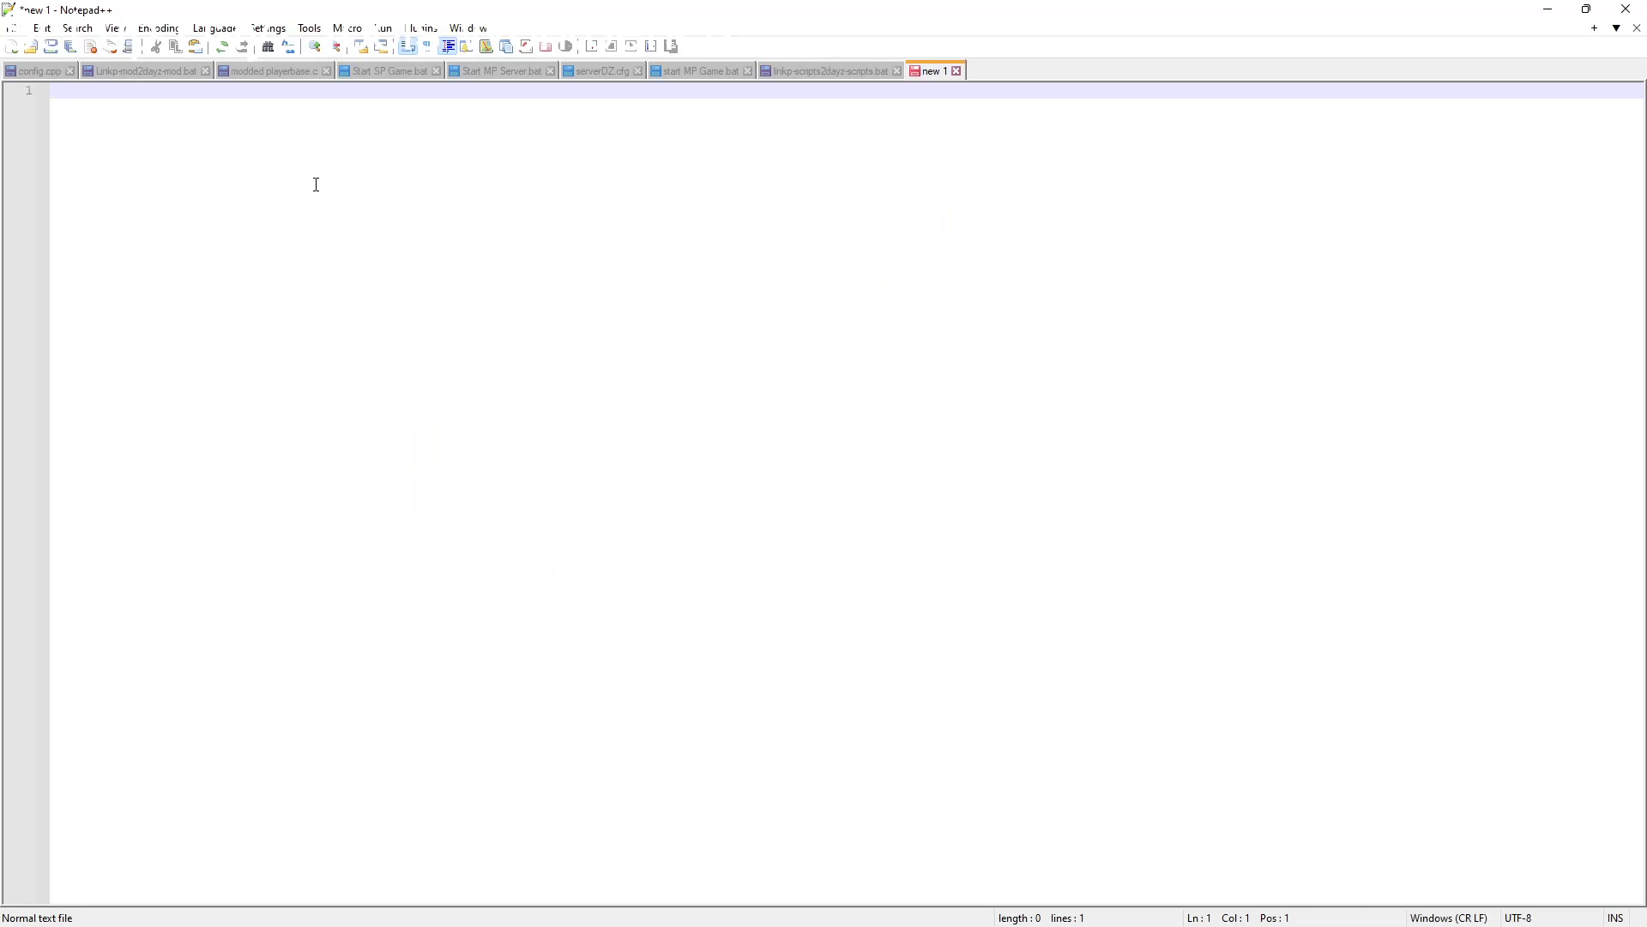
text(start /D "WorkbenchInstallationFolder" workbenchApp.exe "-mod=P:\Mods\@FirstMod")
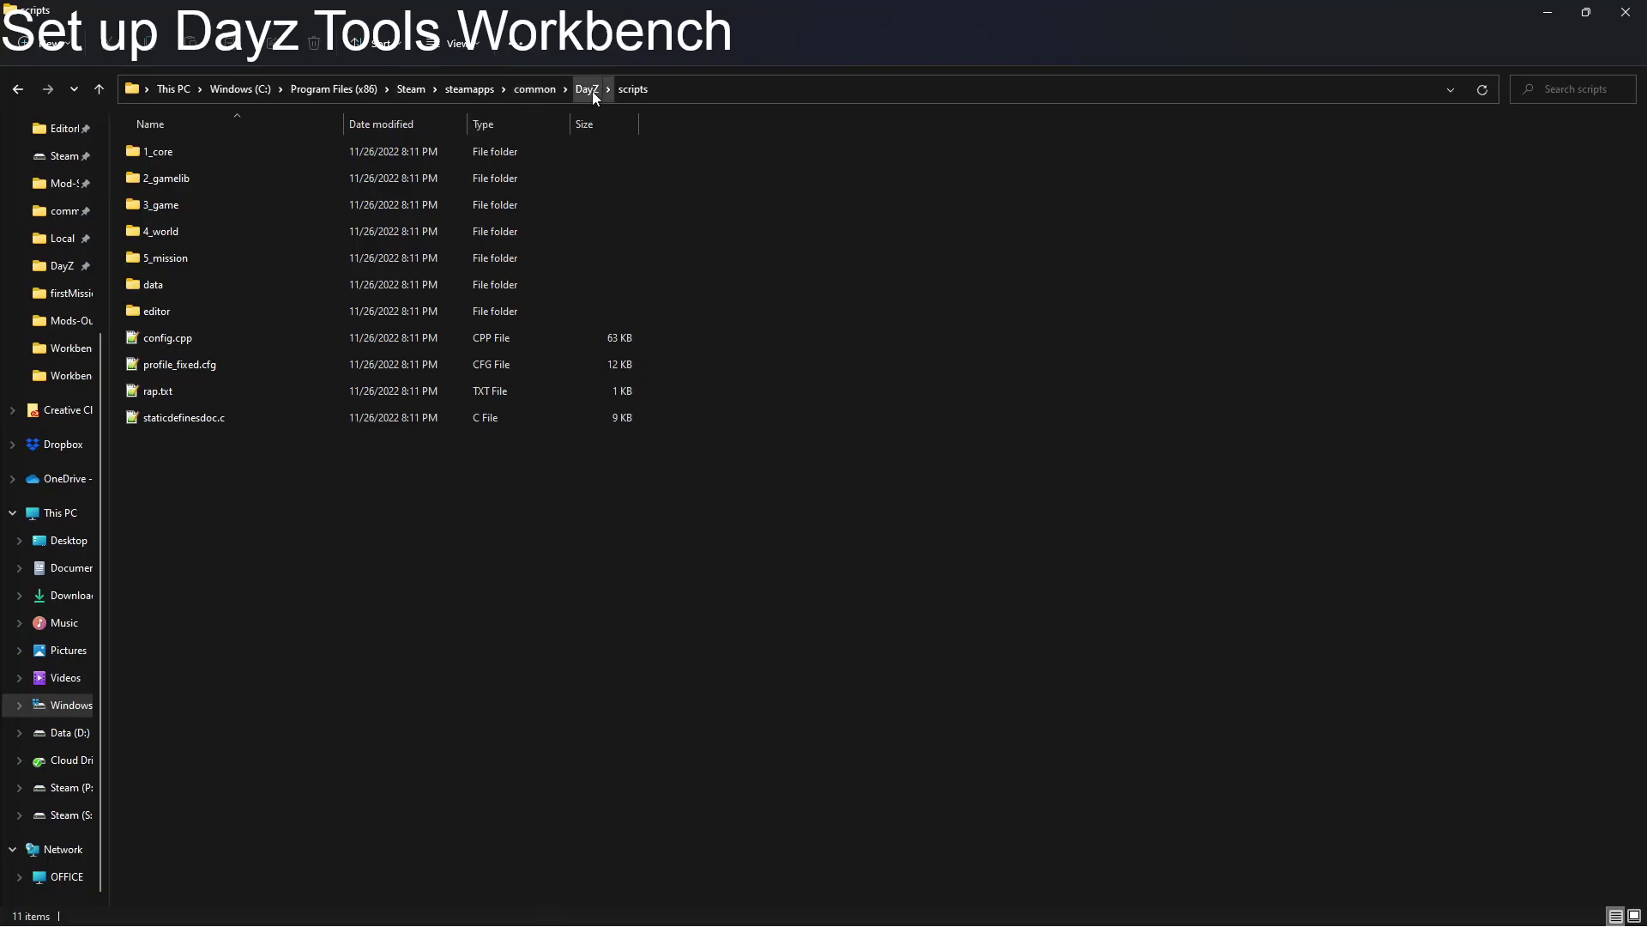
Step: Open the DayZ Tools\Bin\Workbench folder under steamapps\common and copy its full path
click(592, 90)
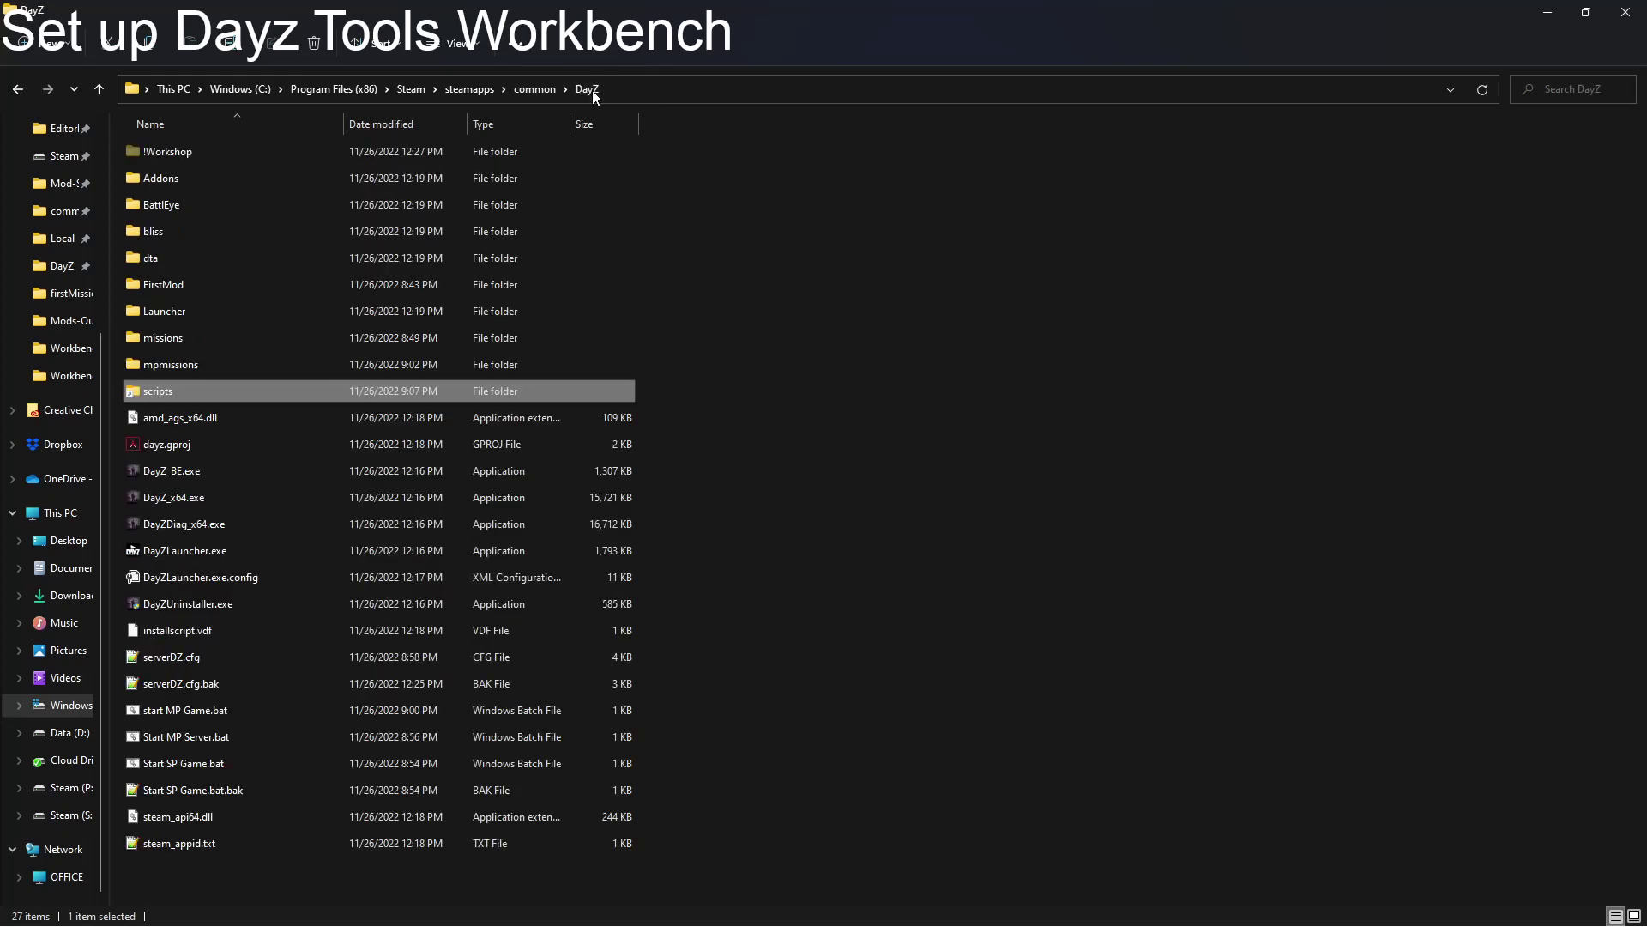
click(541, 91)
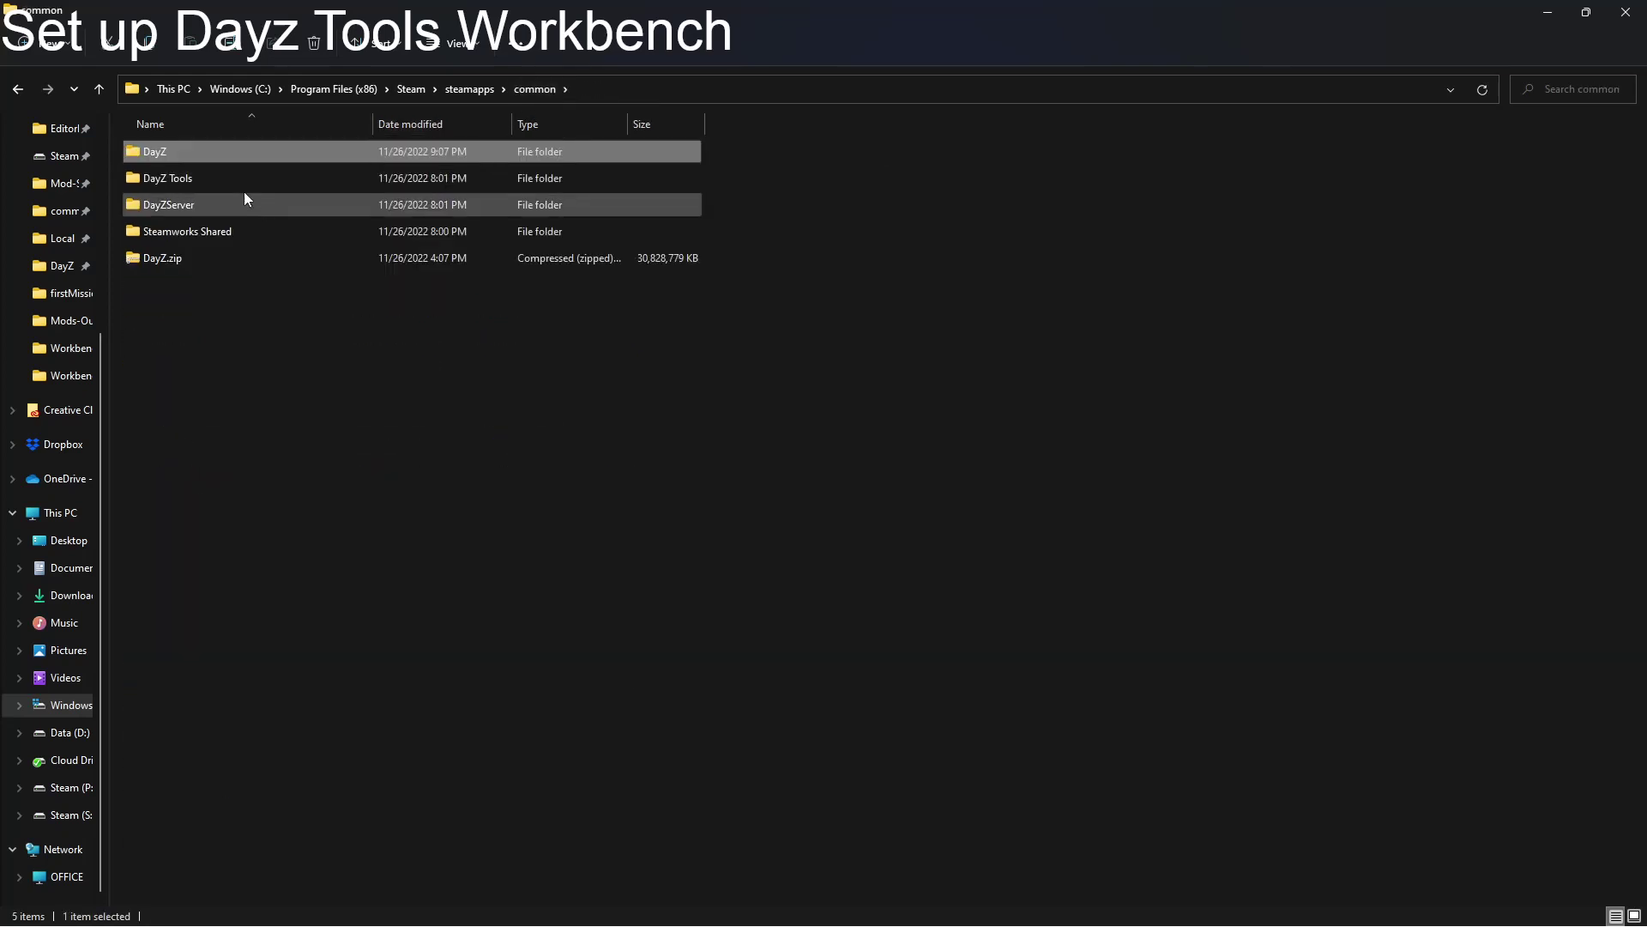
double_click(224, 173)
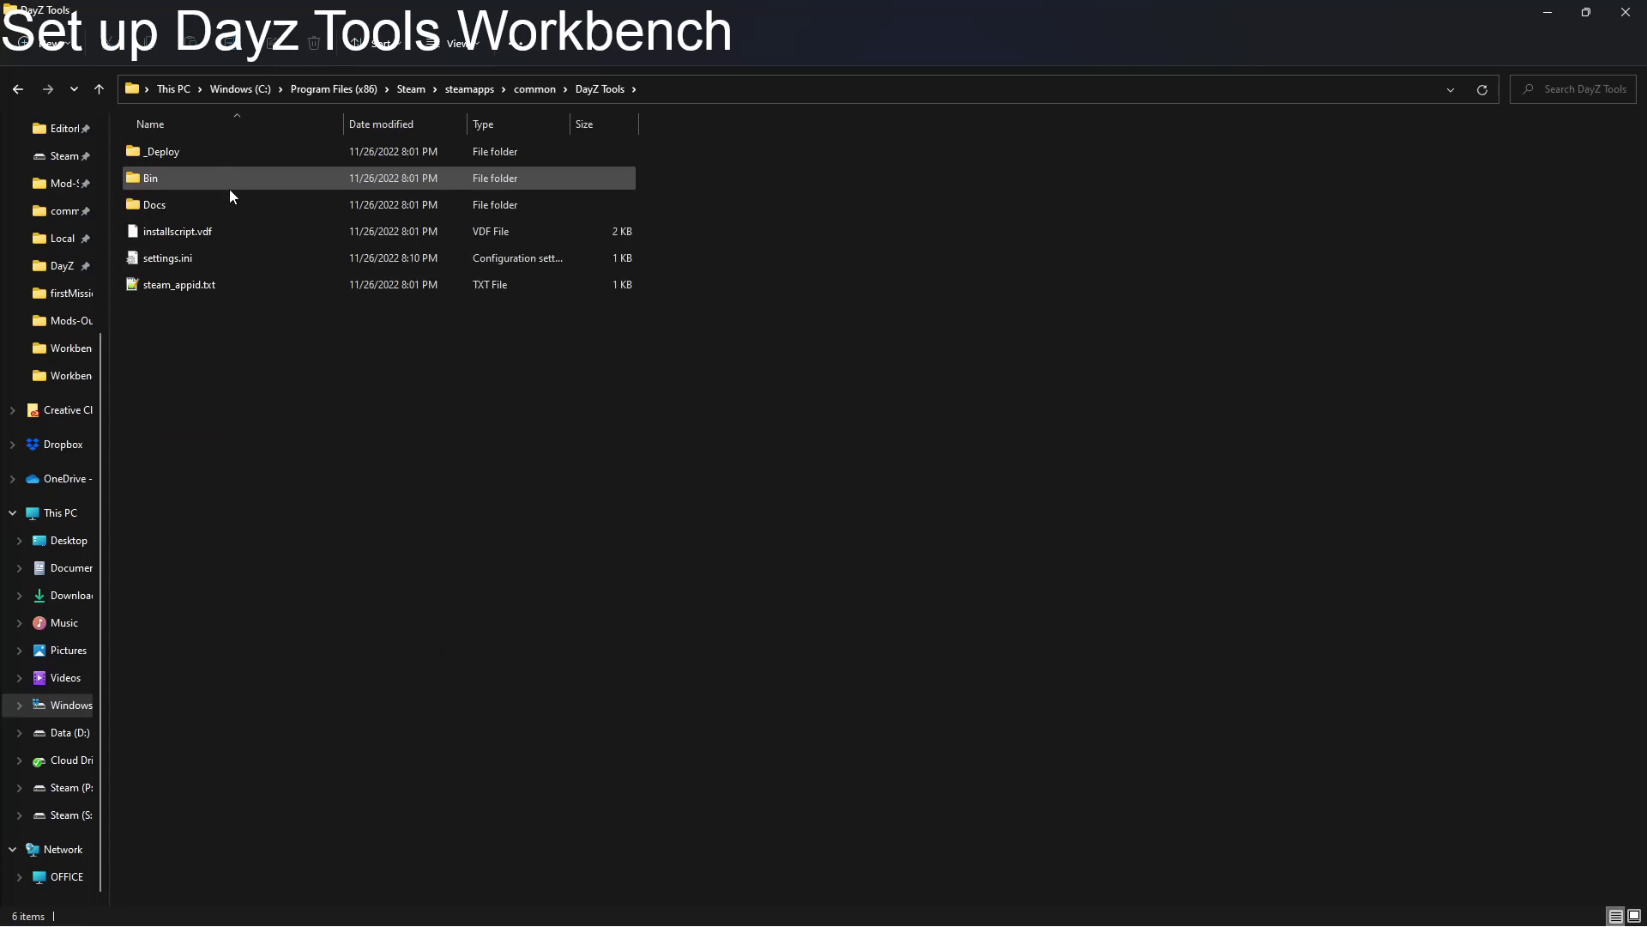
double_click(220, 181)
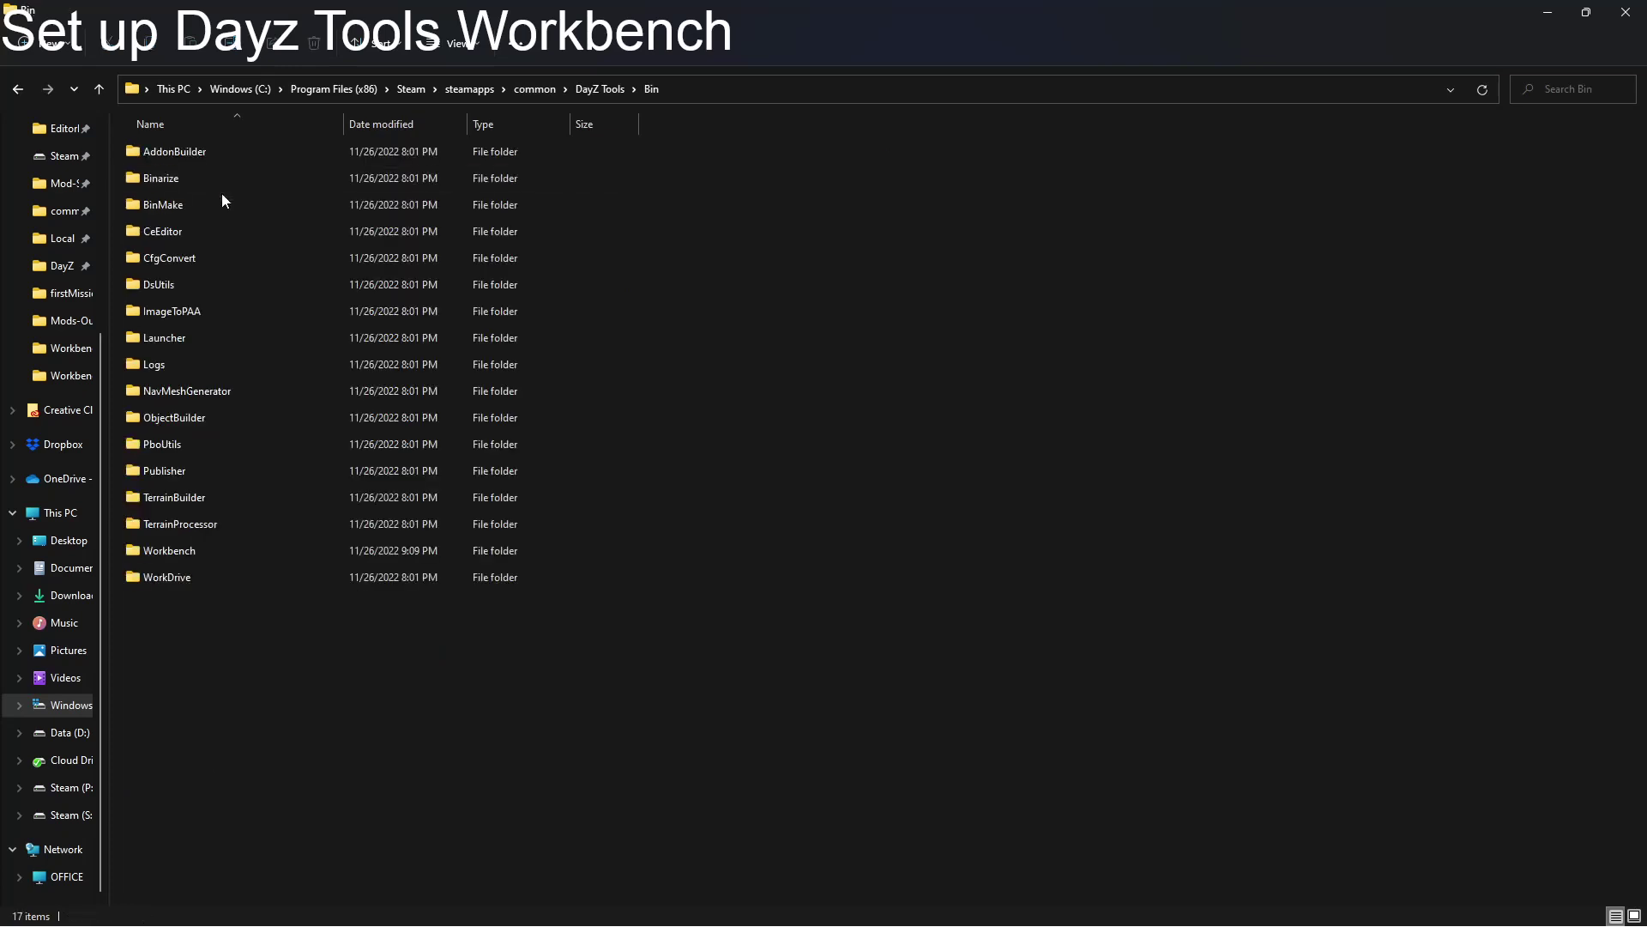
double_click(189, 549)
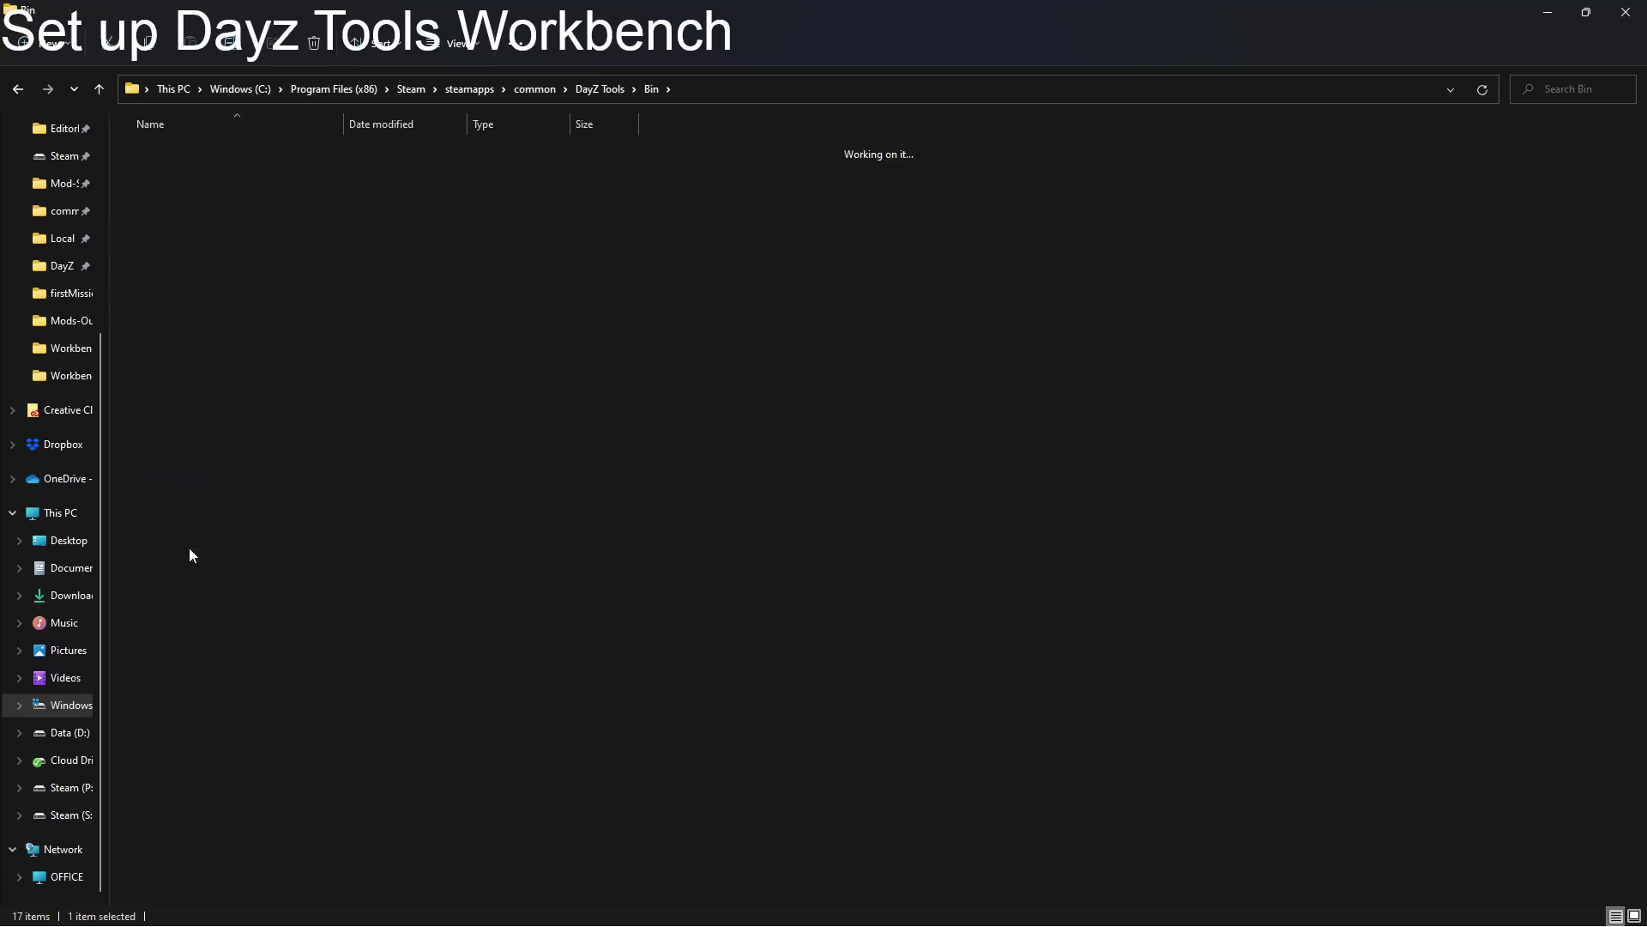
click(771, 89)
key(ctrl+c)
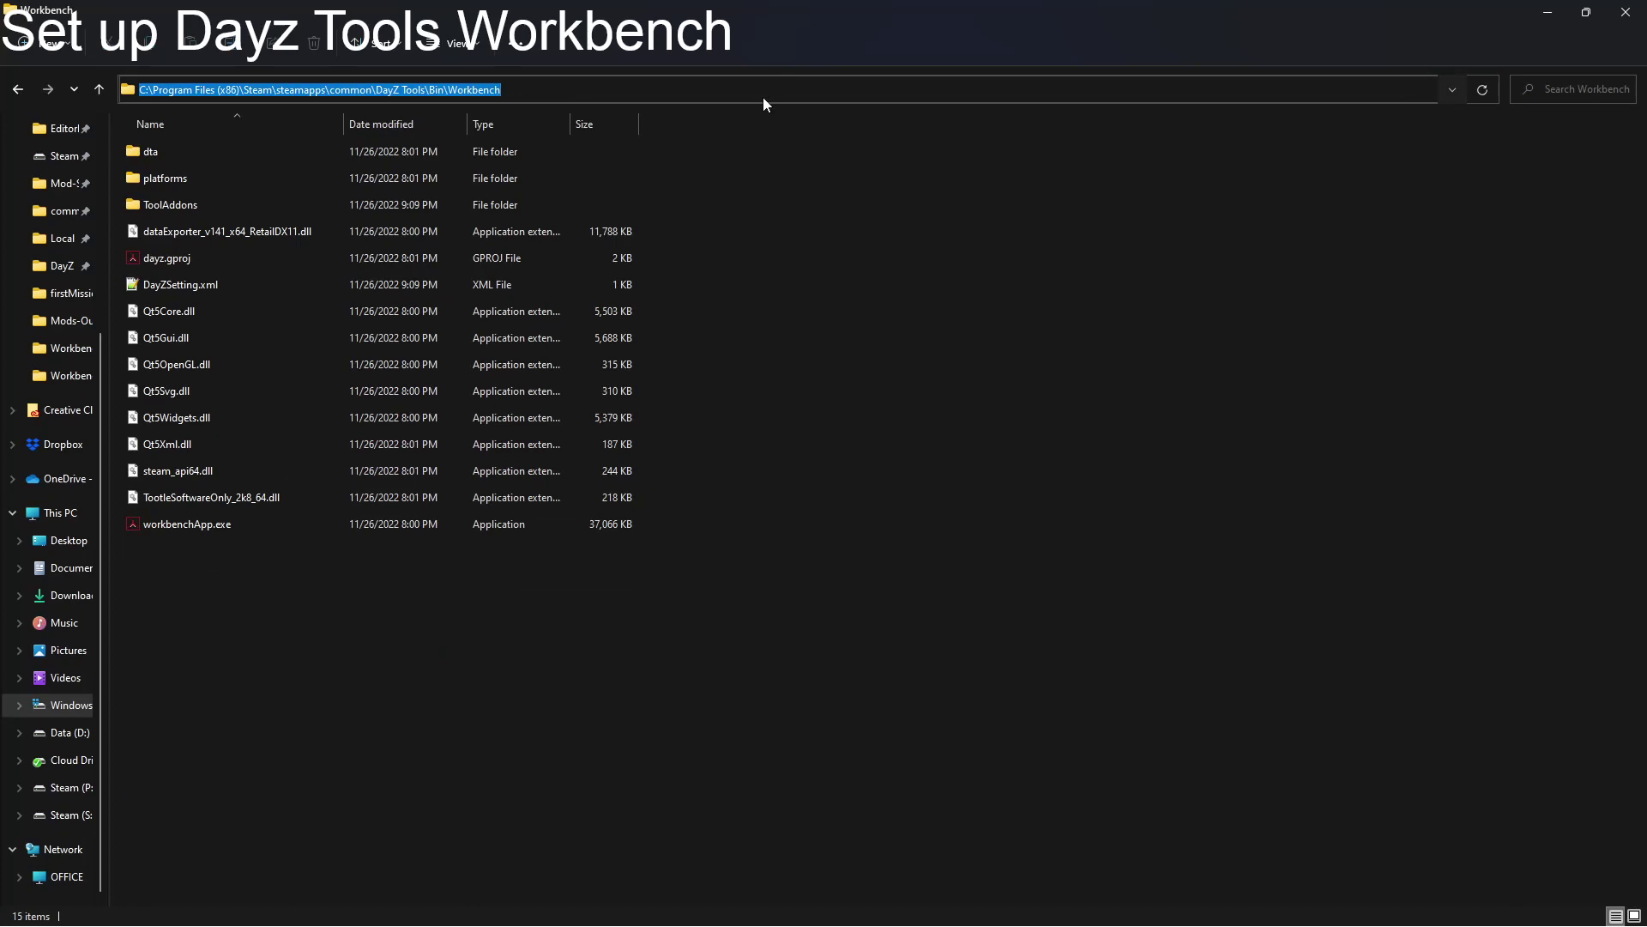
Step: Replace the WorkbenchInstallationFolder placeholder in the start command with C:\Program Files (x86)\Steam\steamapps\common\DayZ Tools\Bin\Workbench
click(806, 427)
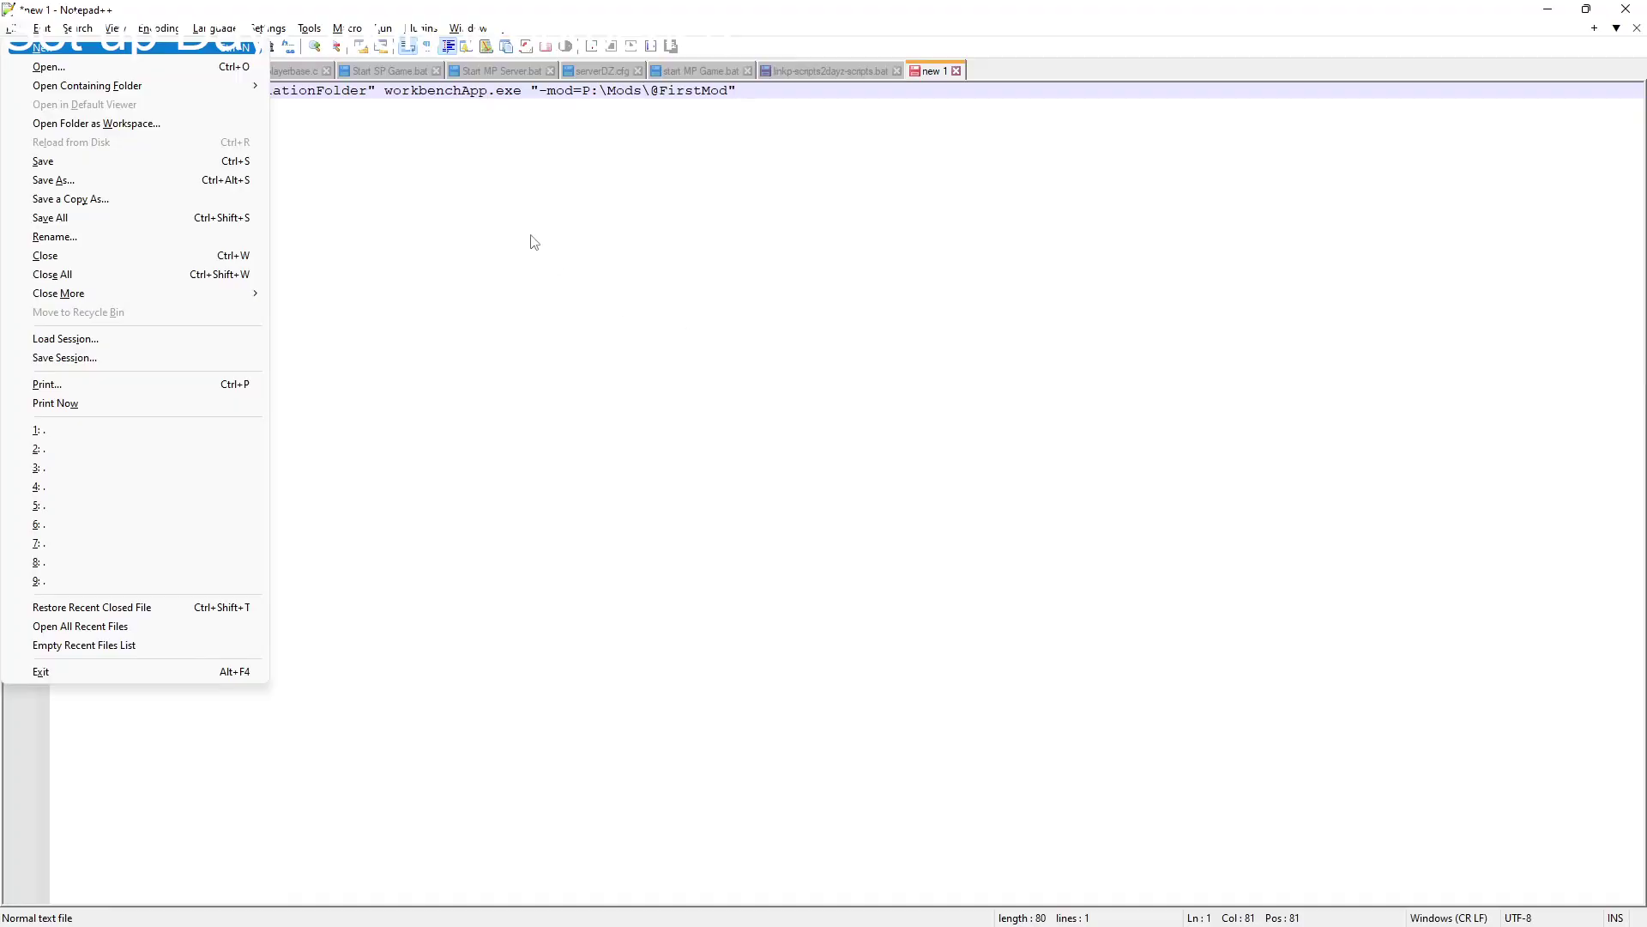
click(486, 229)
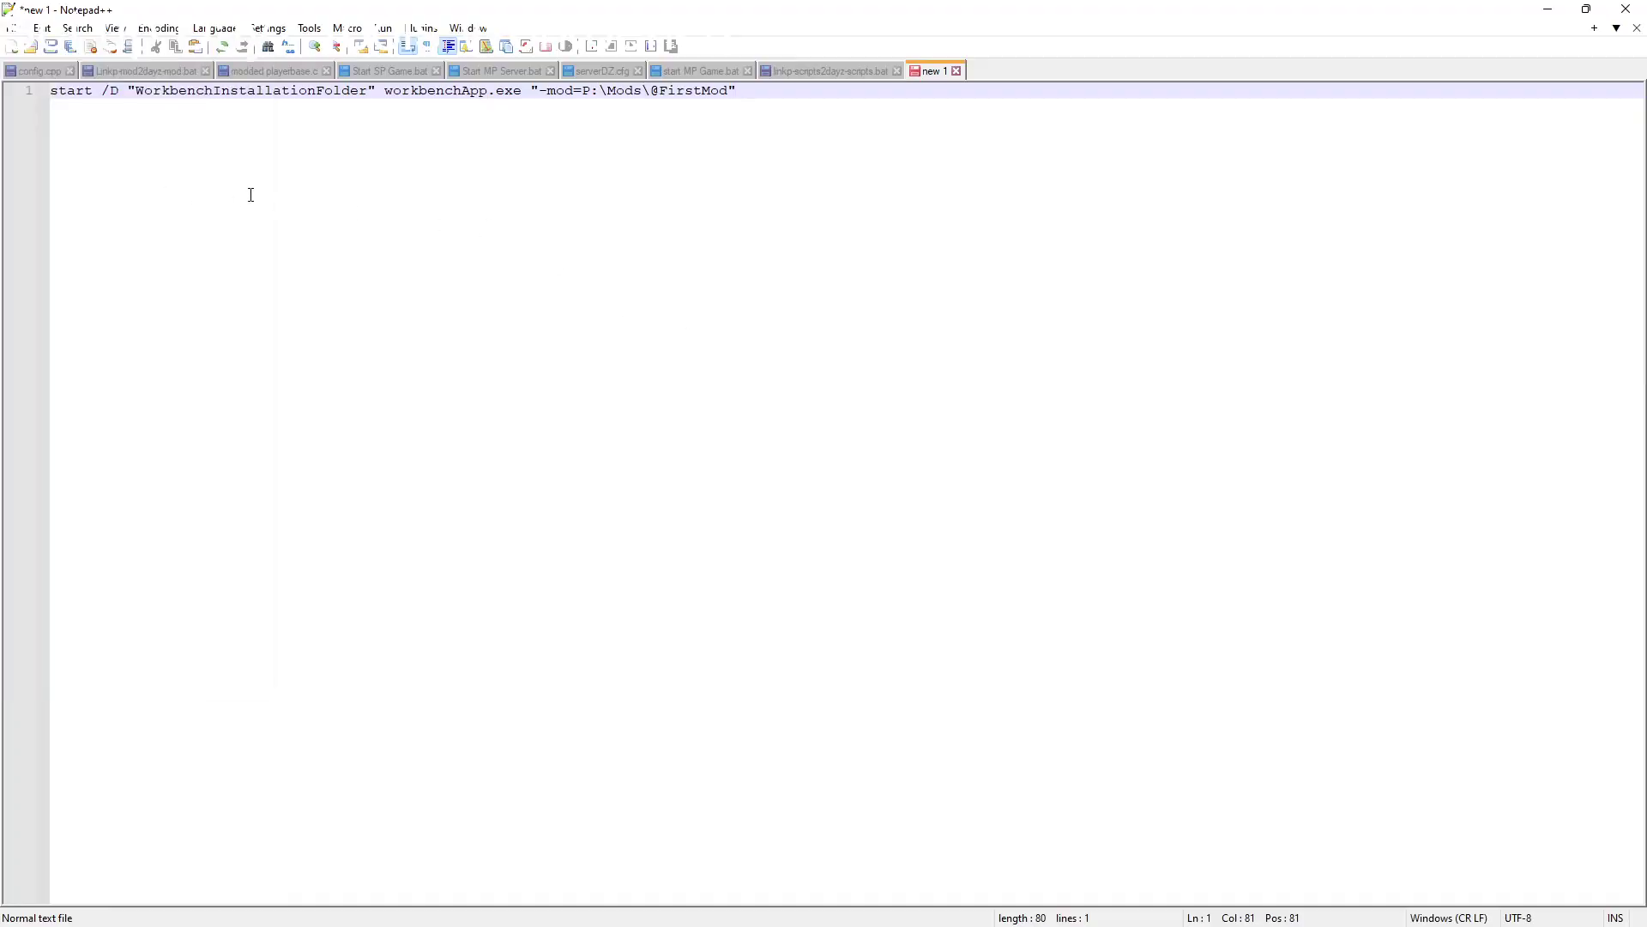
drag(366, 91, 136, 91)
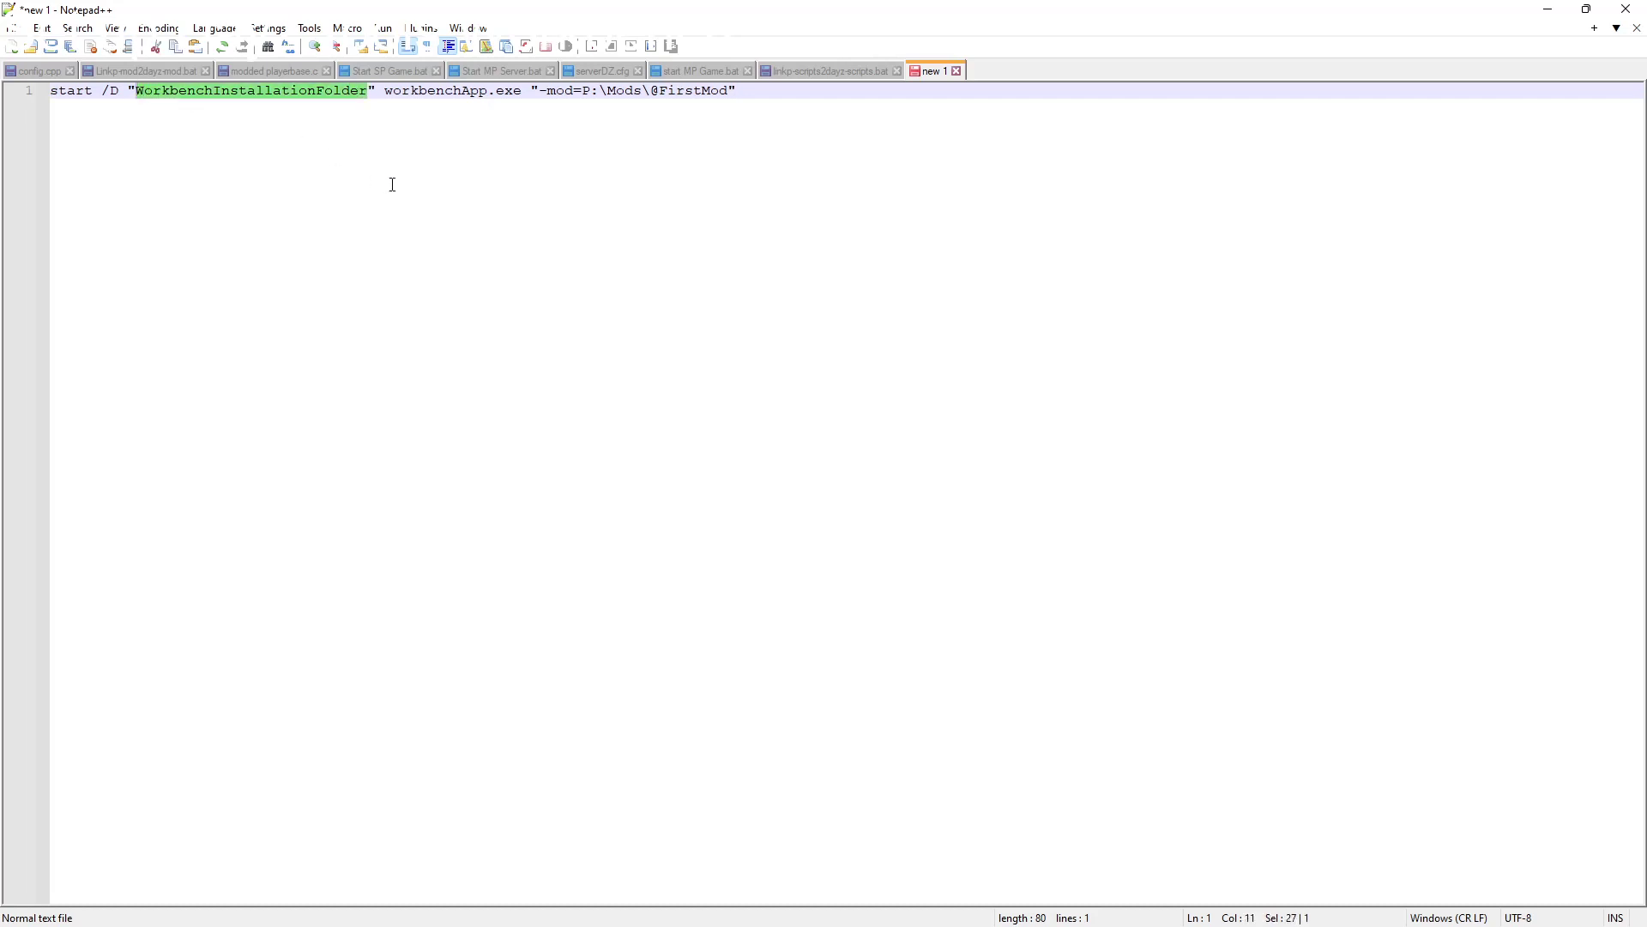
key(ctrl+v)
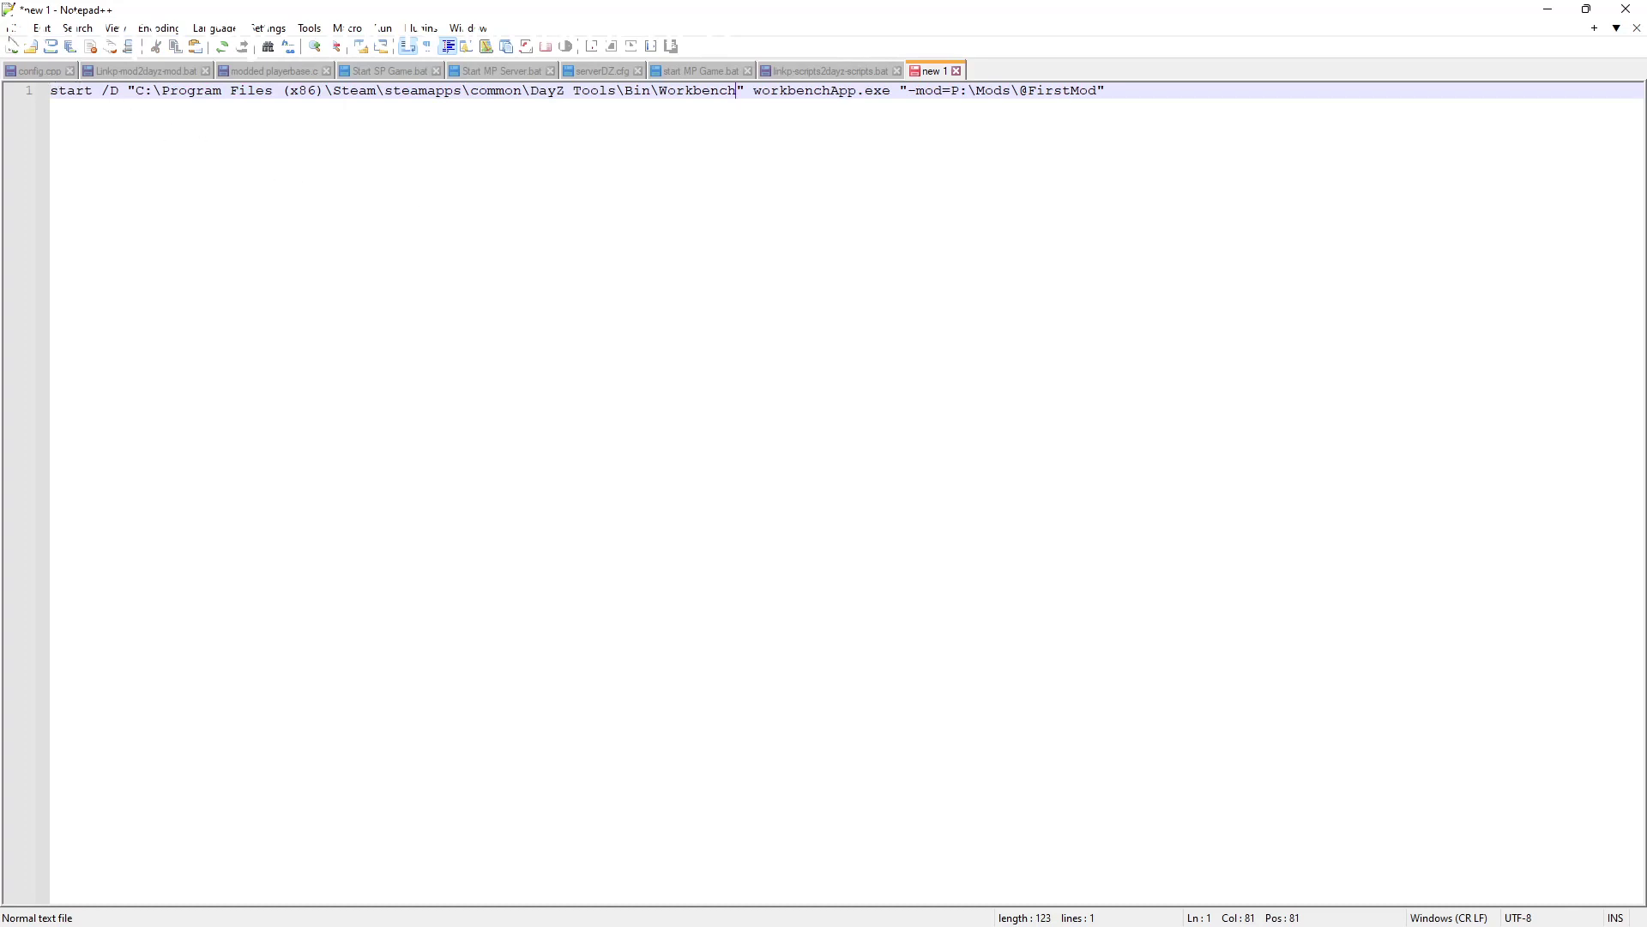
Step: Save the document to the P: drive as a batch file named launch WB.bat
click(12, 29)
click(79, 180)
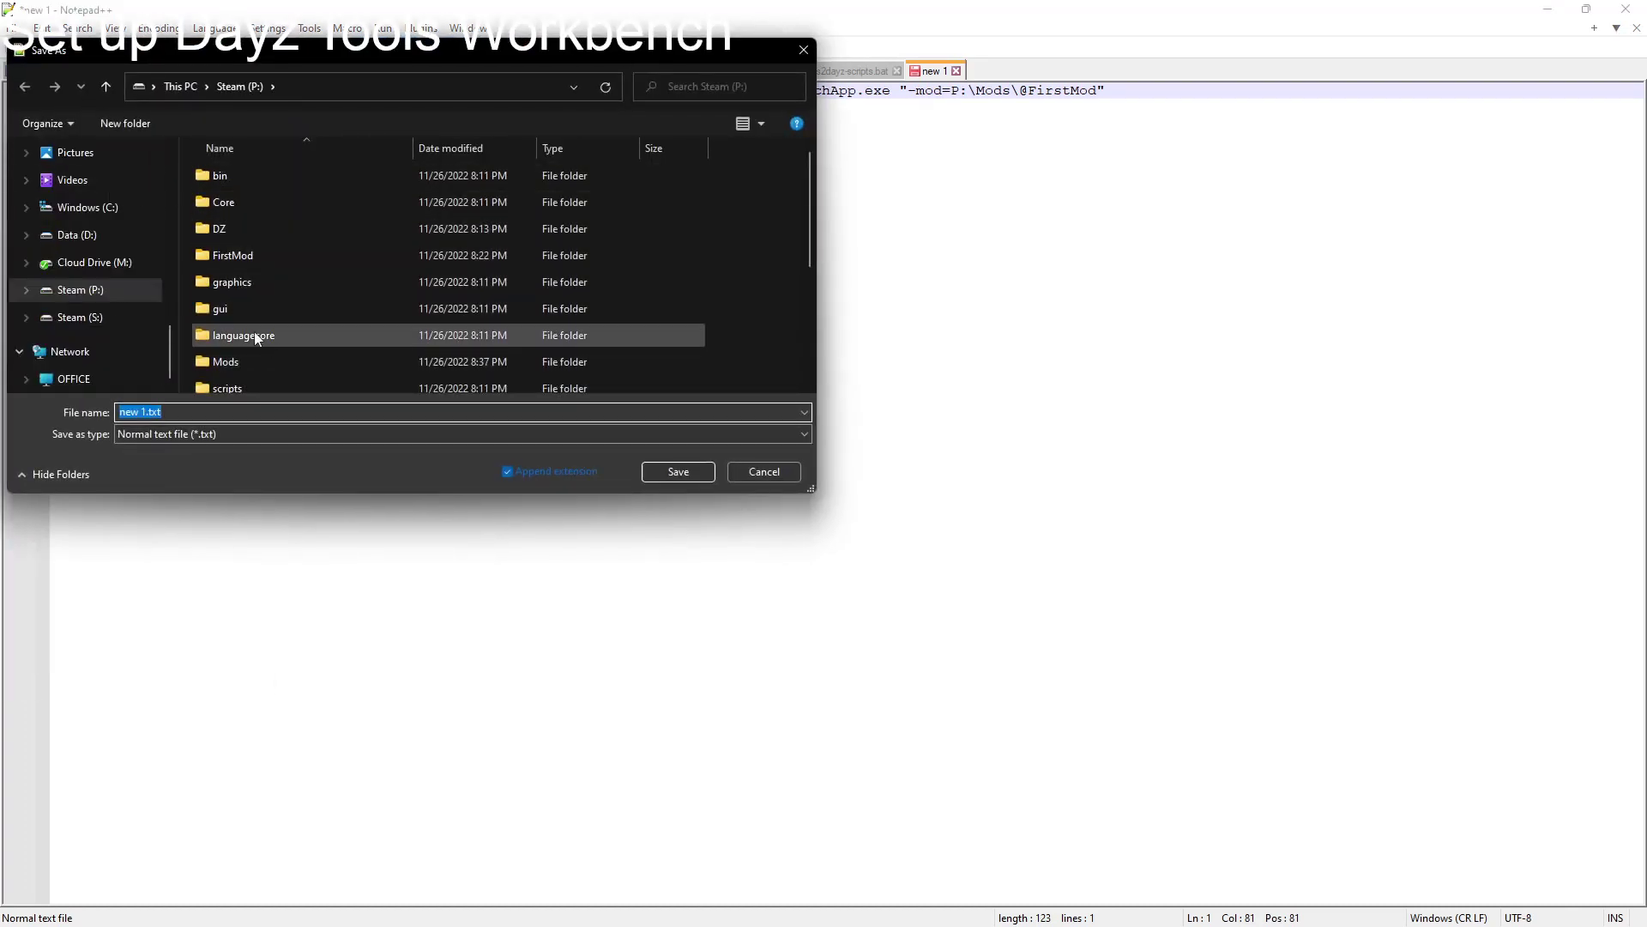
scroll(266, 254, down, 3)
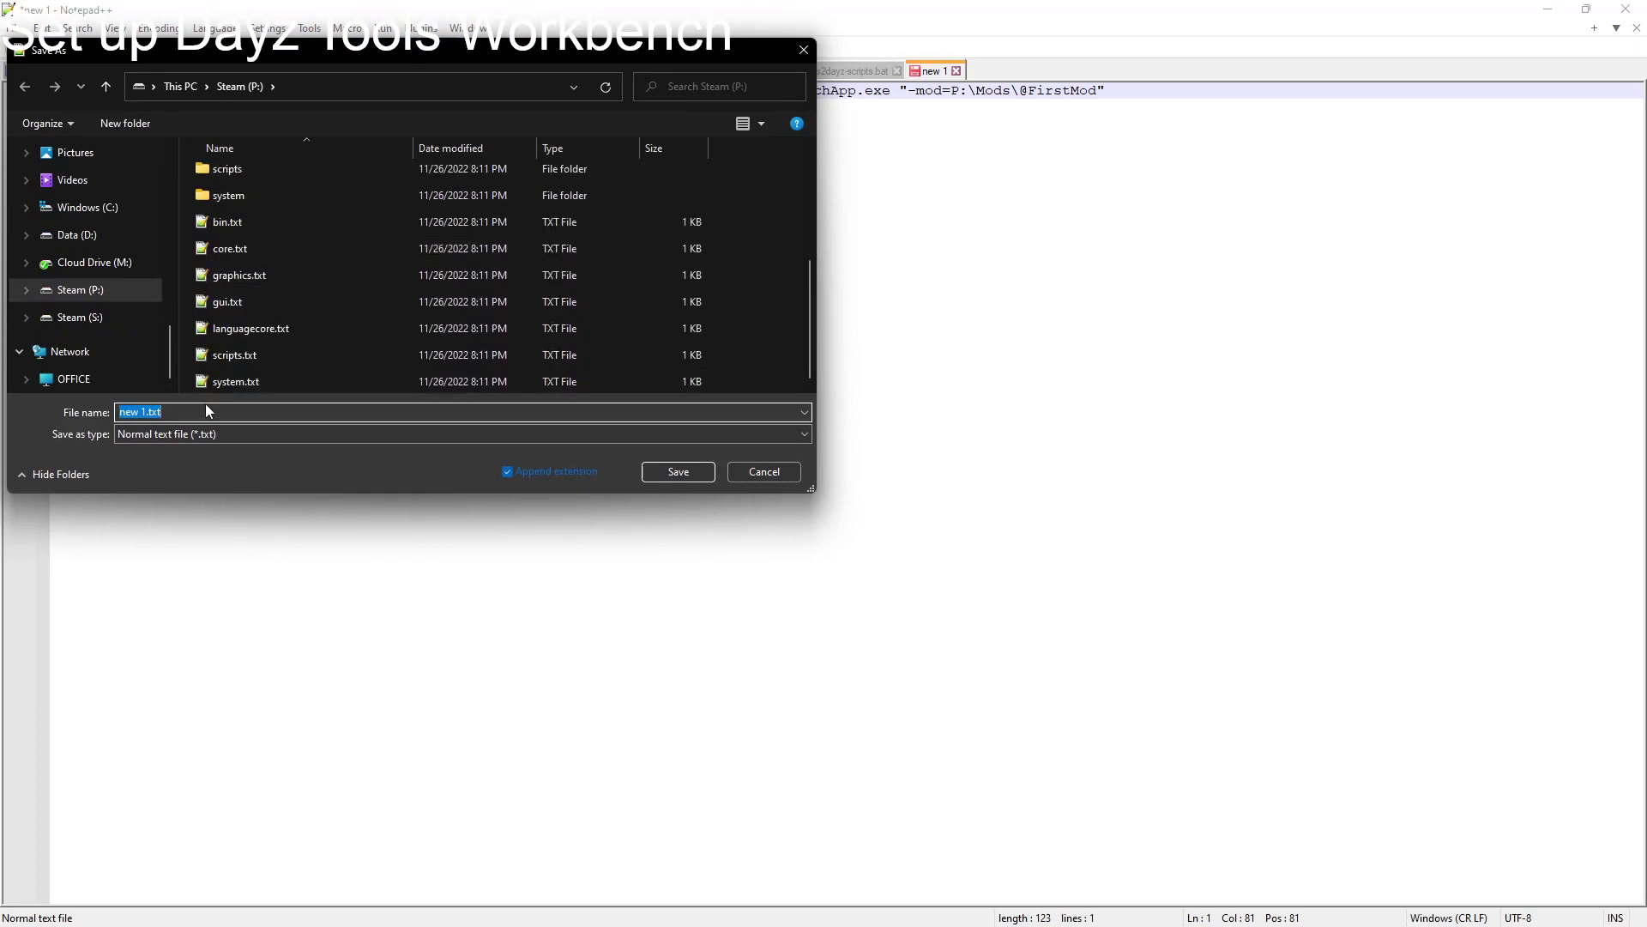
text(lauch)
key(BackSpace)
key(BackSpace)
text(nch WB)
click(220, 436)
text(bat;*.cmd;*.n)
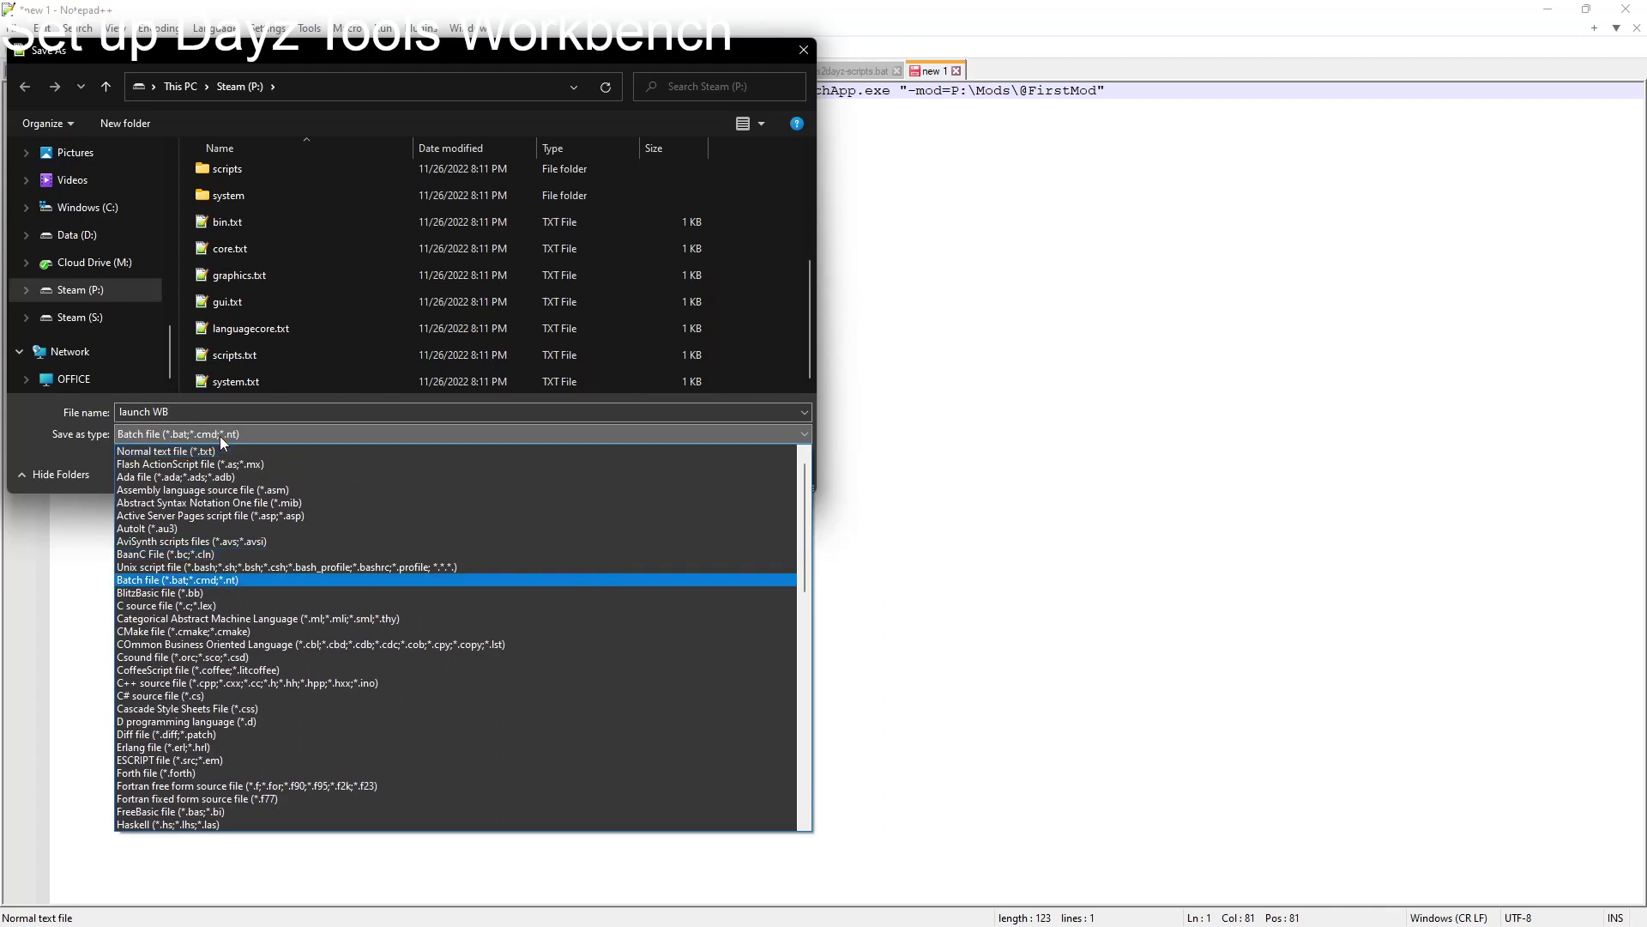
key(Return)
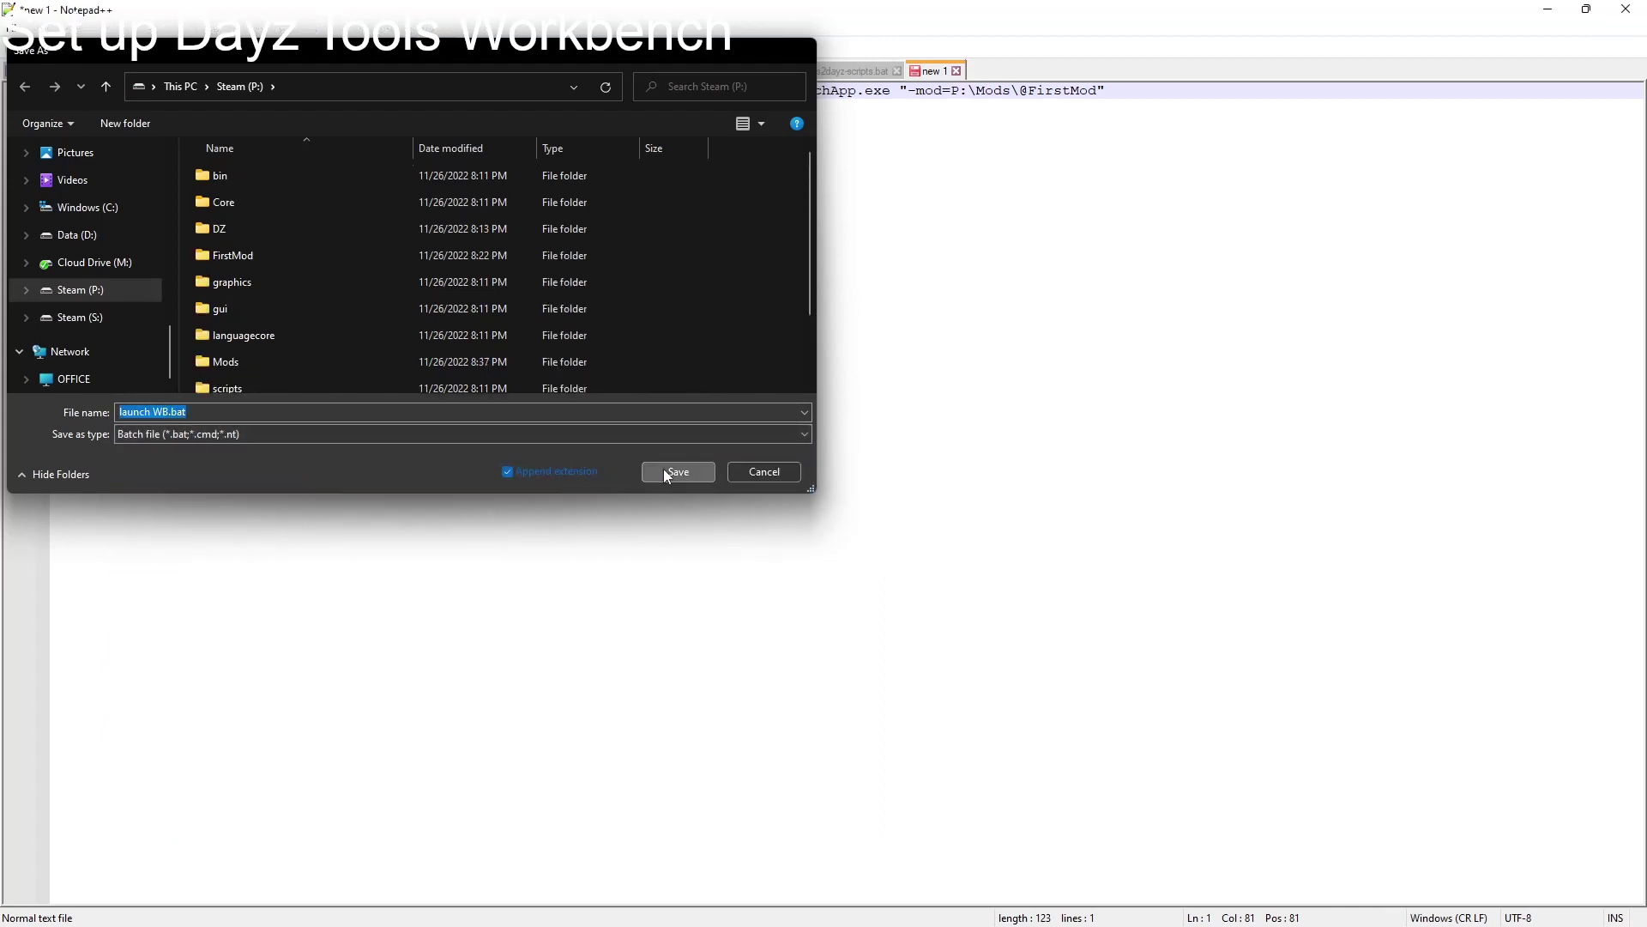
click(677, 472)
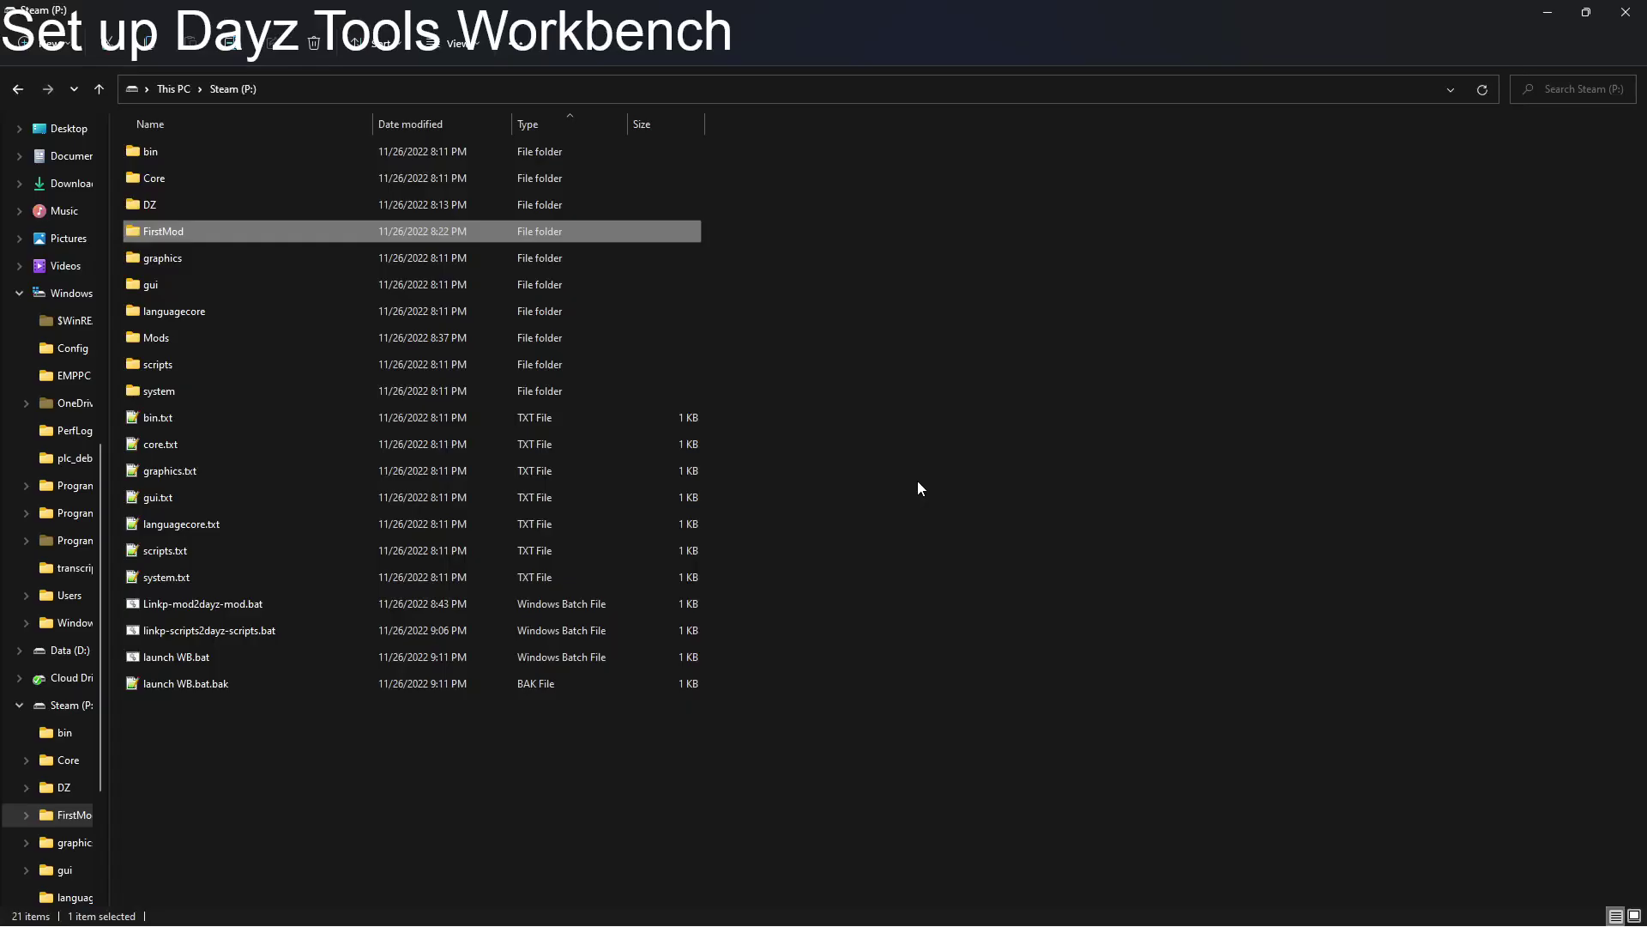
Step: Start Workbench by running launch WB.bat from the P: drive
key(super)
key(super)
double_click(211, 657)
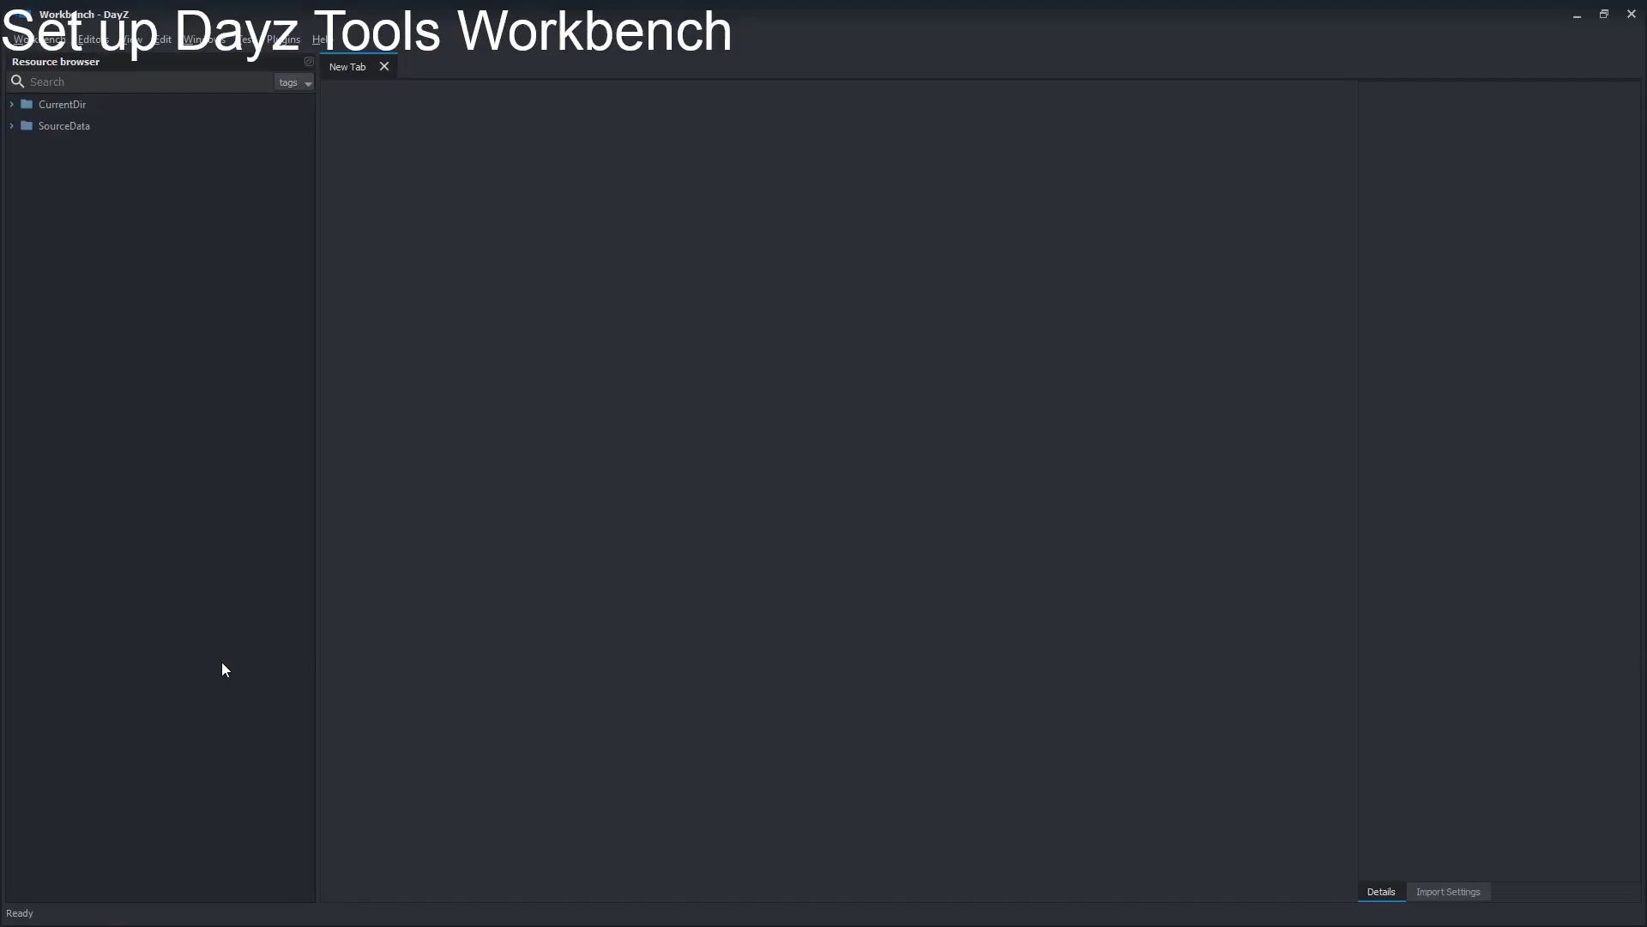
Step: Open the Script Editor in Workbench, show its Projects list, and check which other windows are available
click(96, 39)
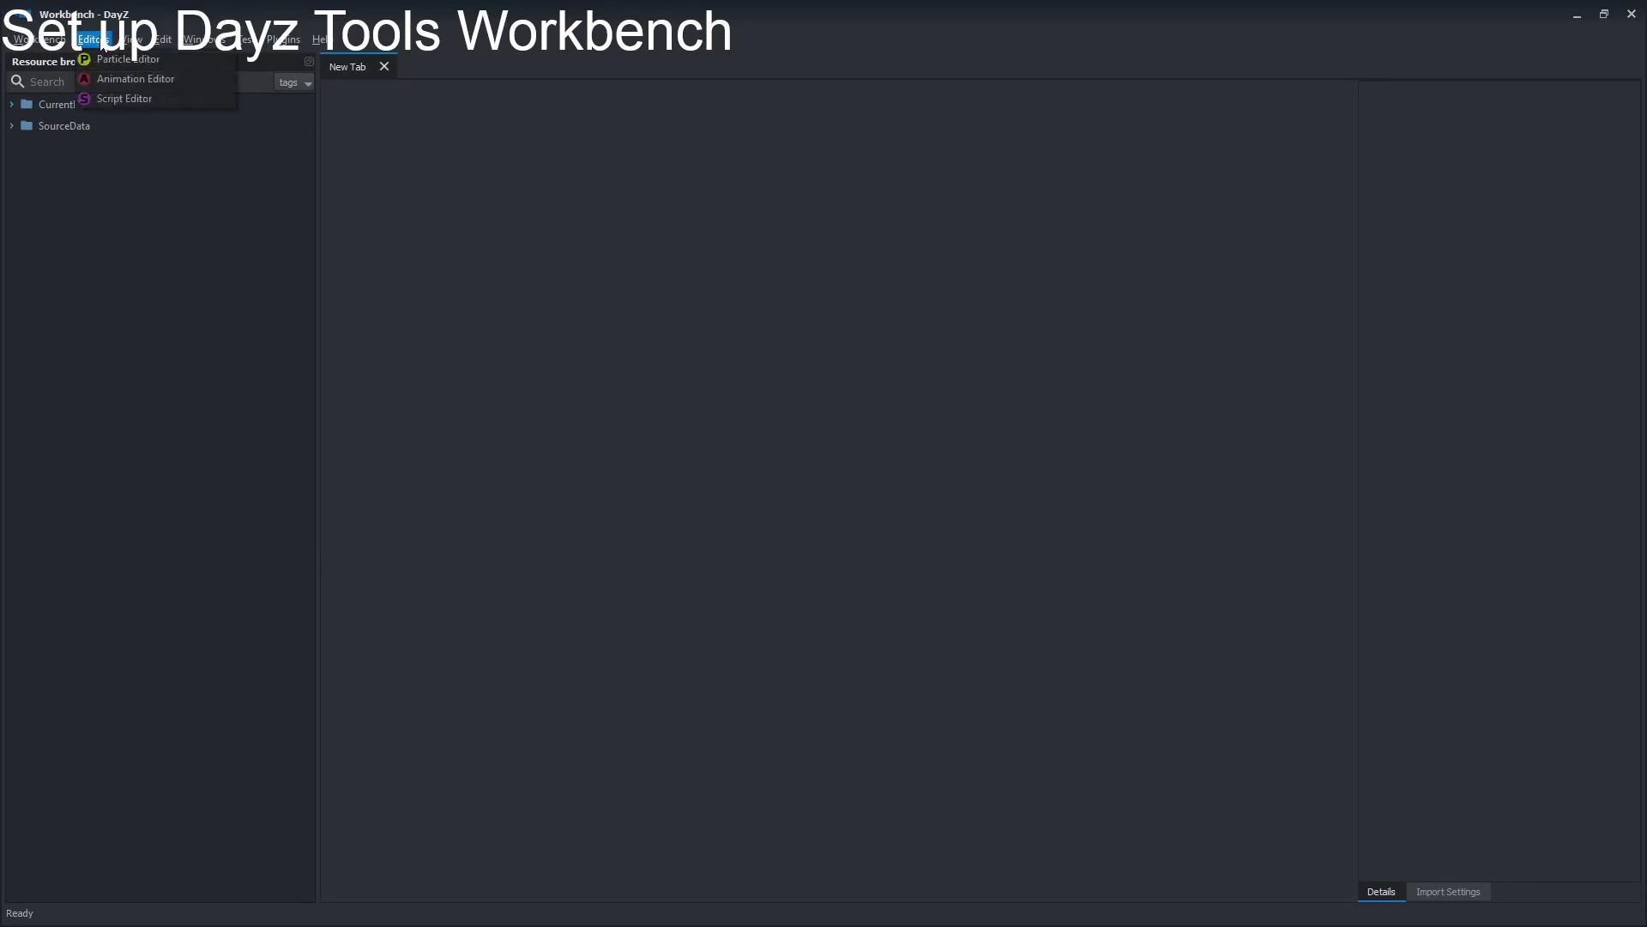
click(107, 96)
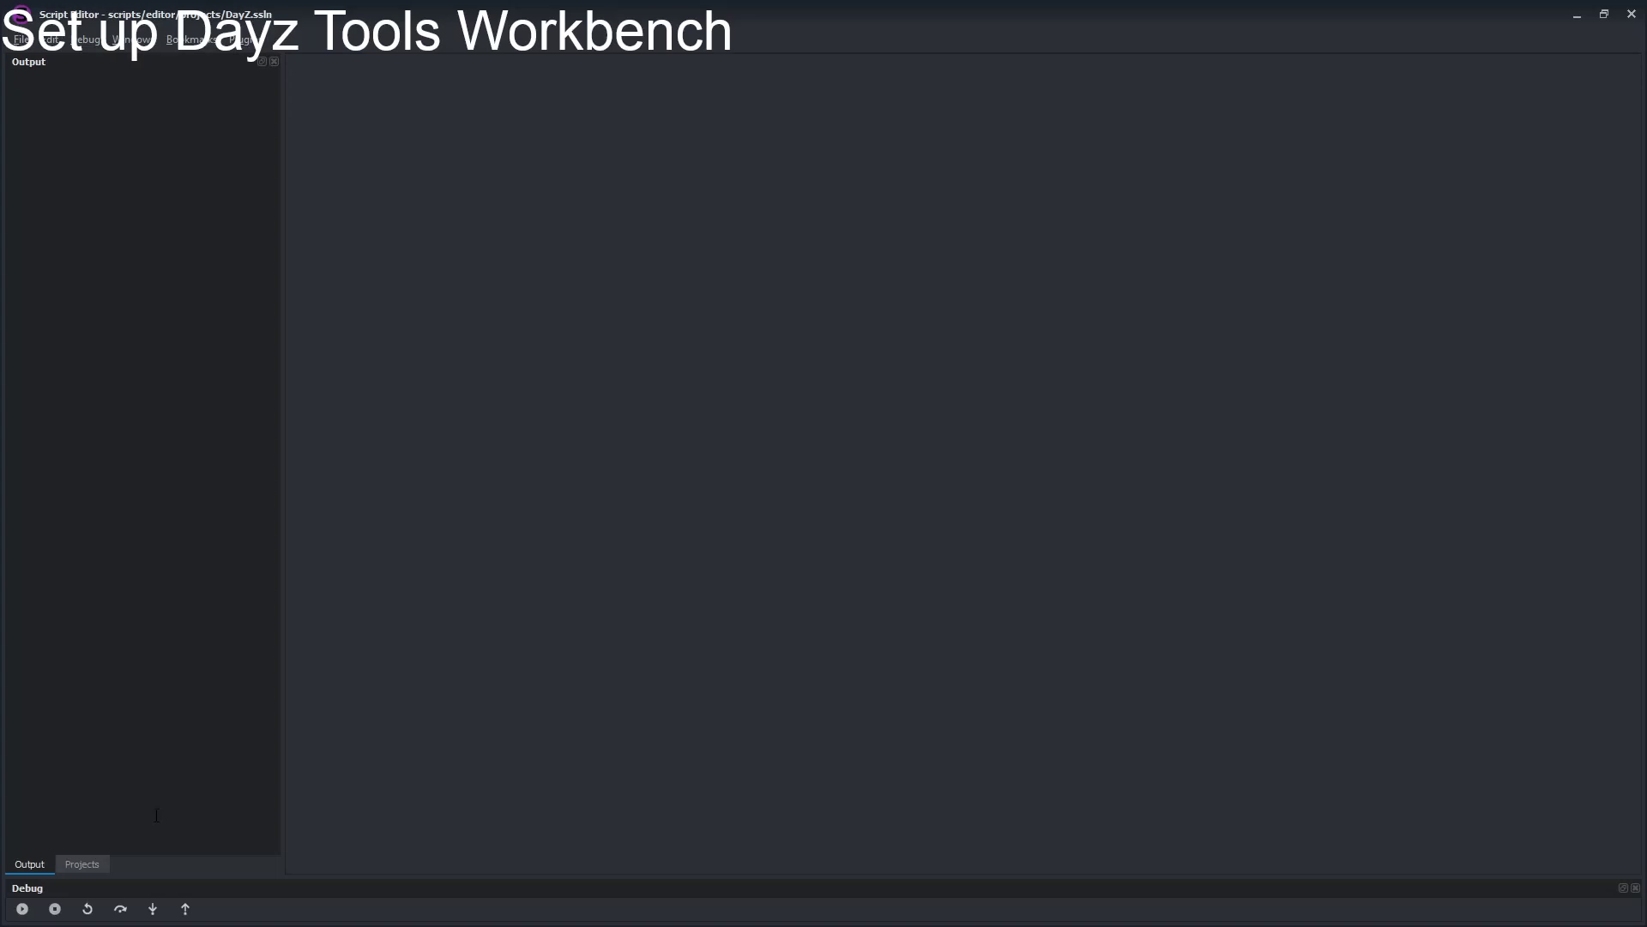
click(96, 868)
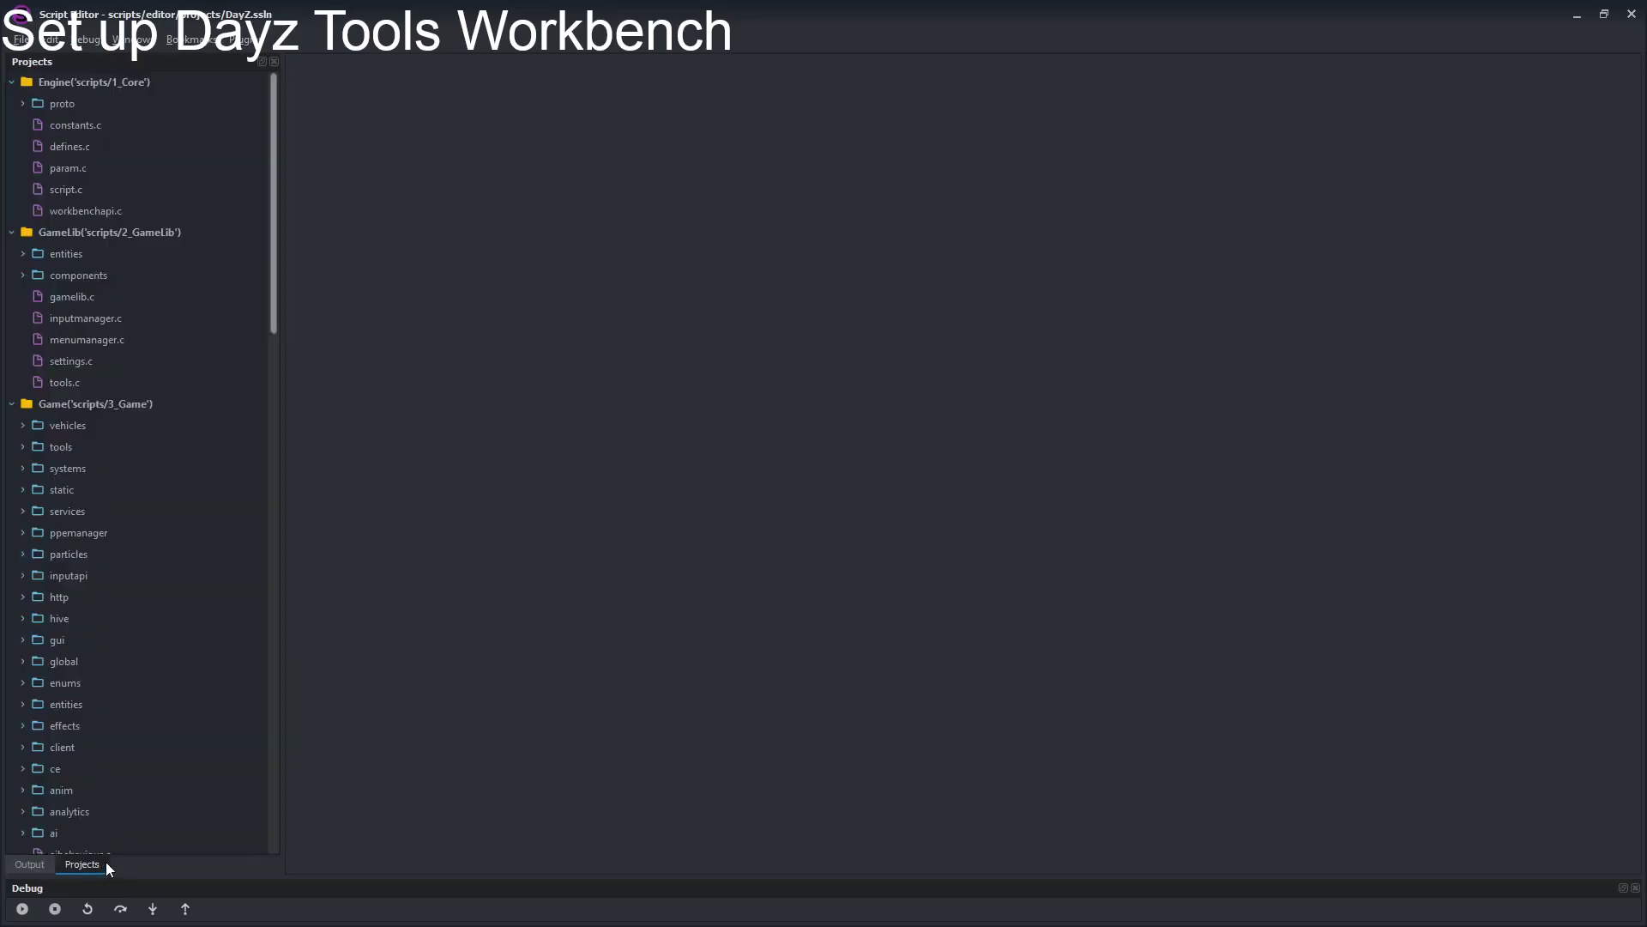
click(133, 39)
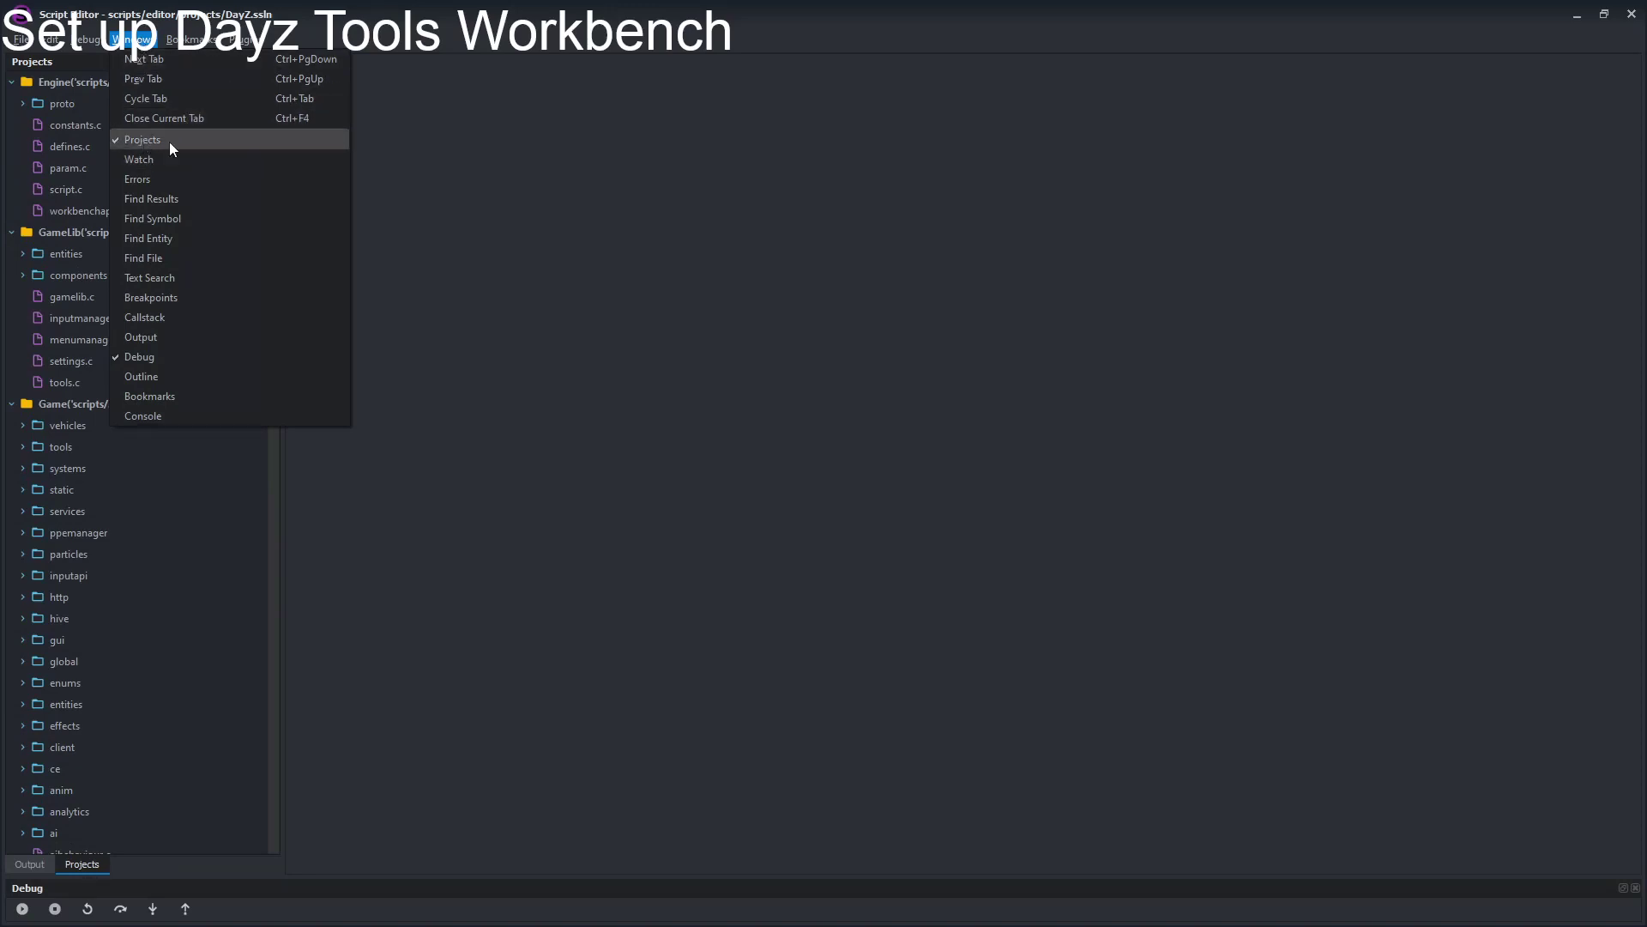
click(543, 158)
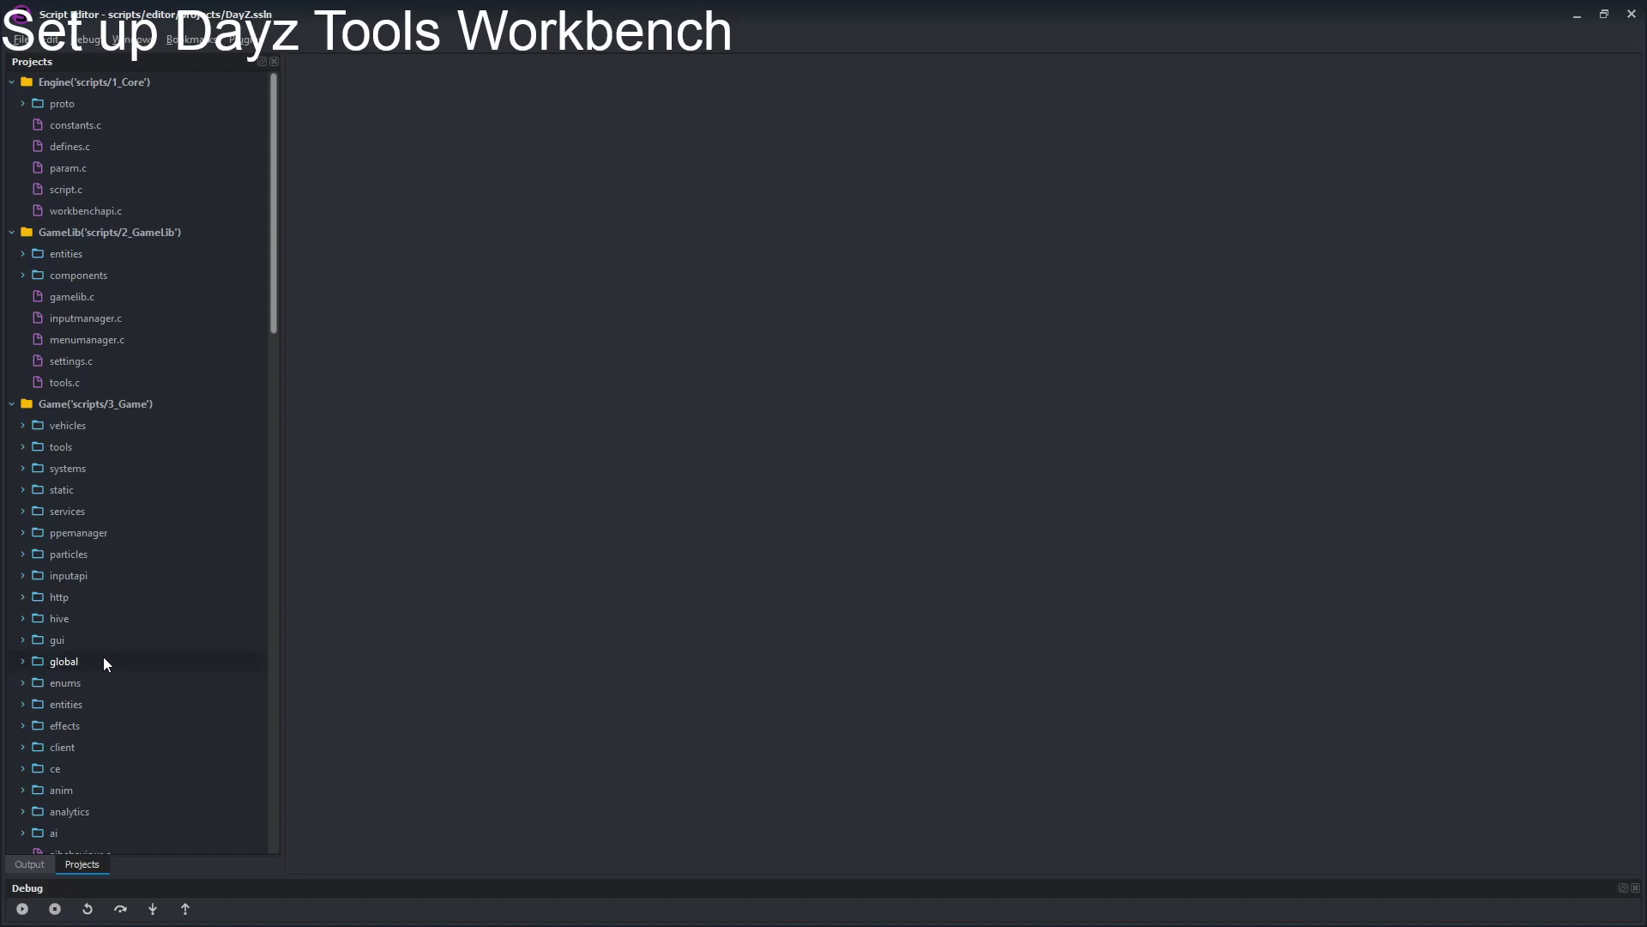
Step: Collapse the Engine, GameLib, Game, Mission and Workbench groups in the Projects list, leaving World expanded
scroll(103, 656, down, 1)
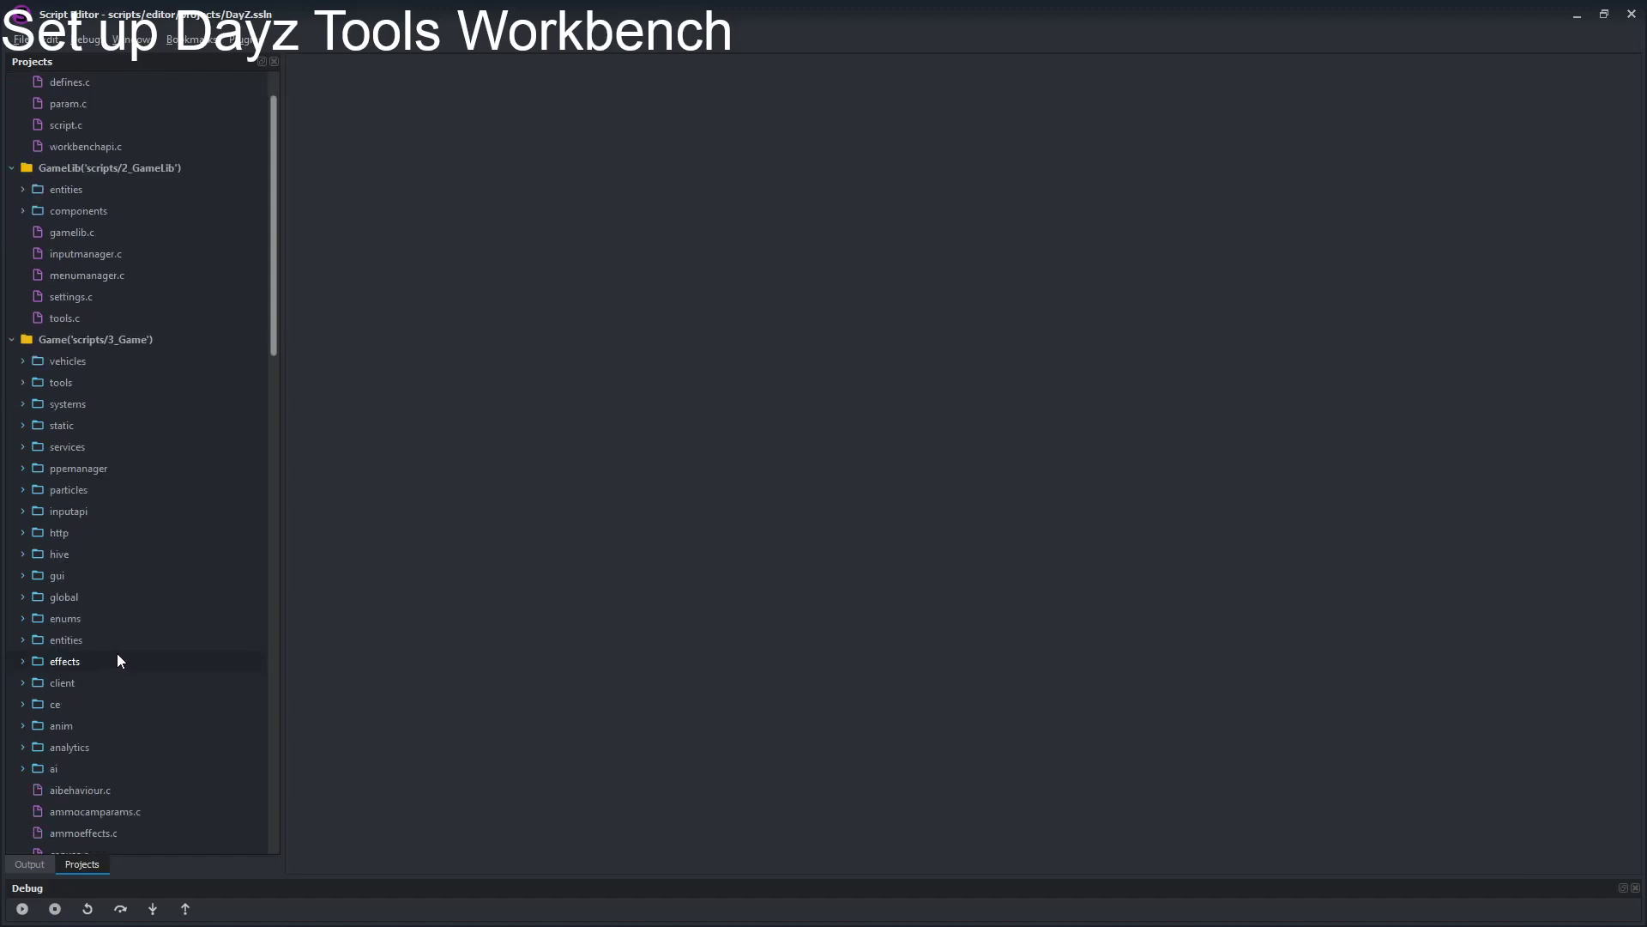
scroll(117, 660, down, 11)
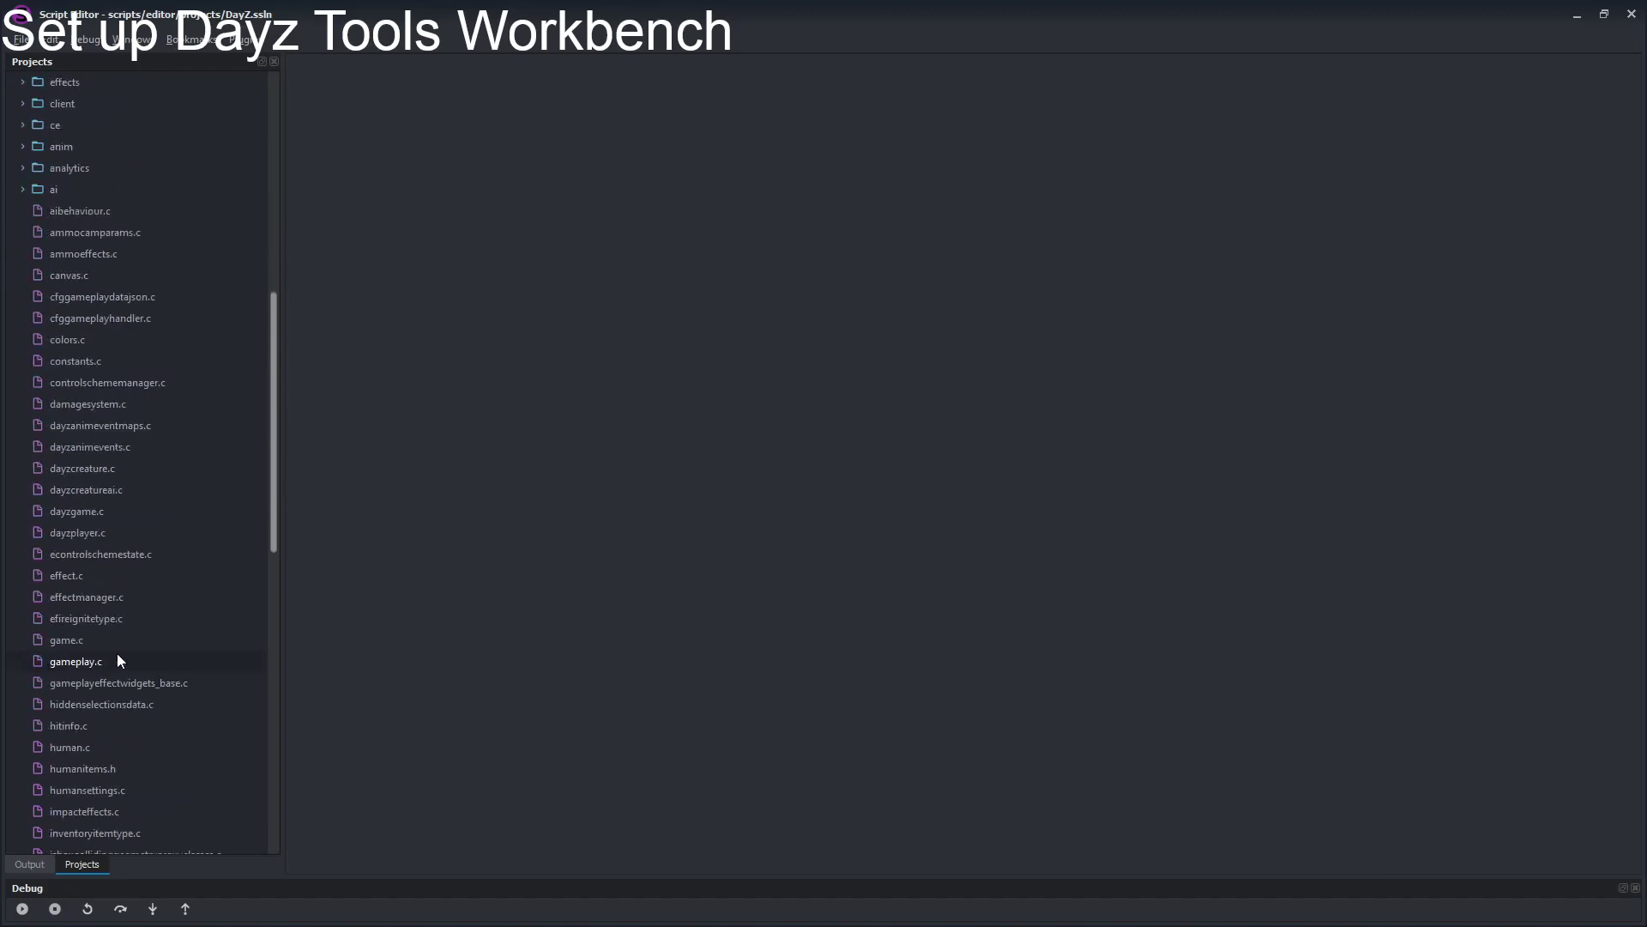
scroll(142, 573, up, 7)
scroll(146, 481, up, 5)
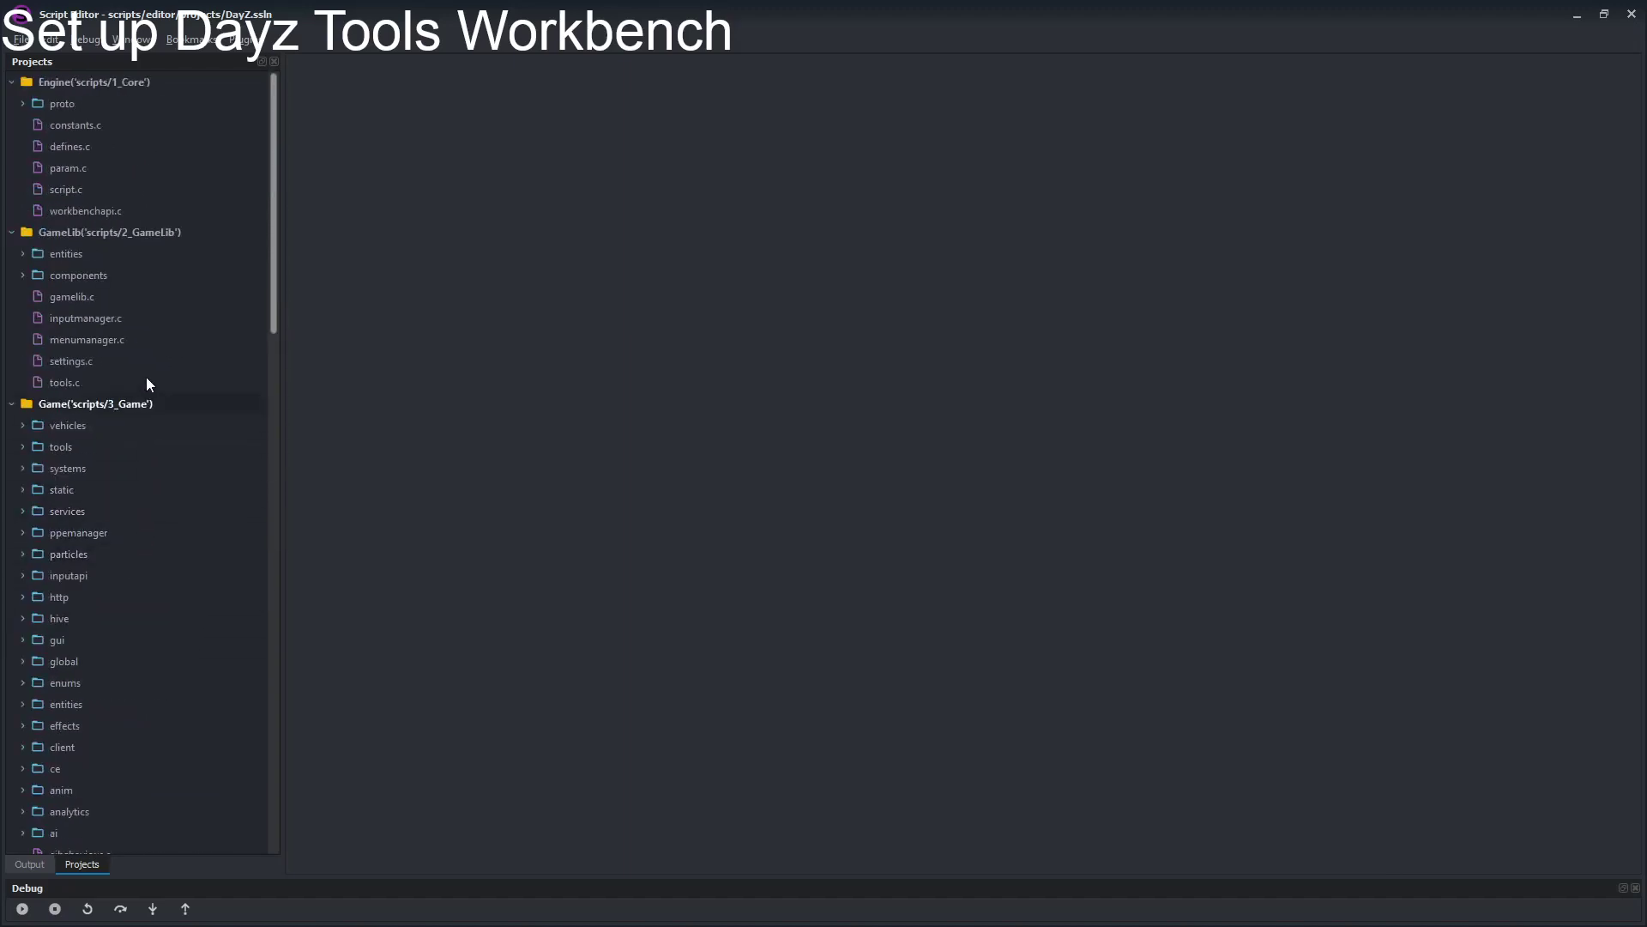
click(12, 404)
click(12, 232)
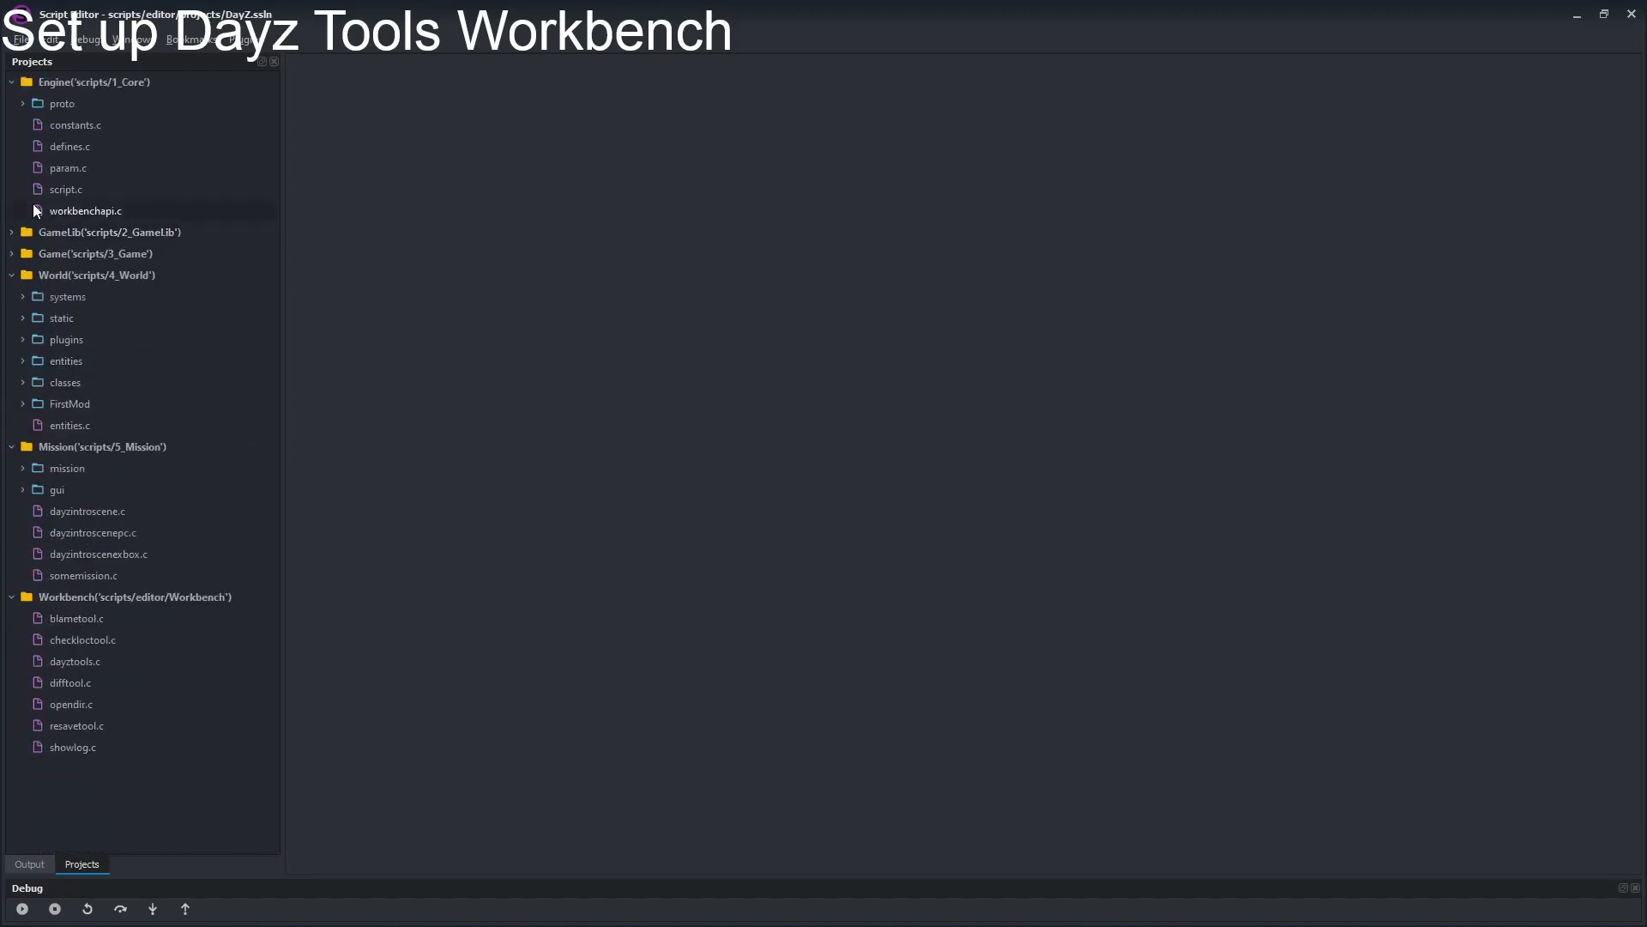
click(15, 84)
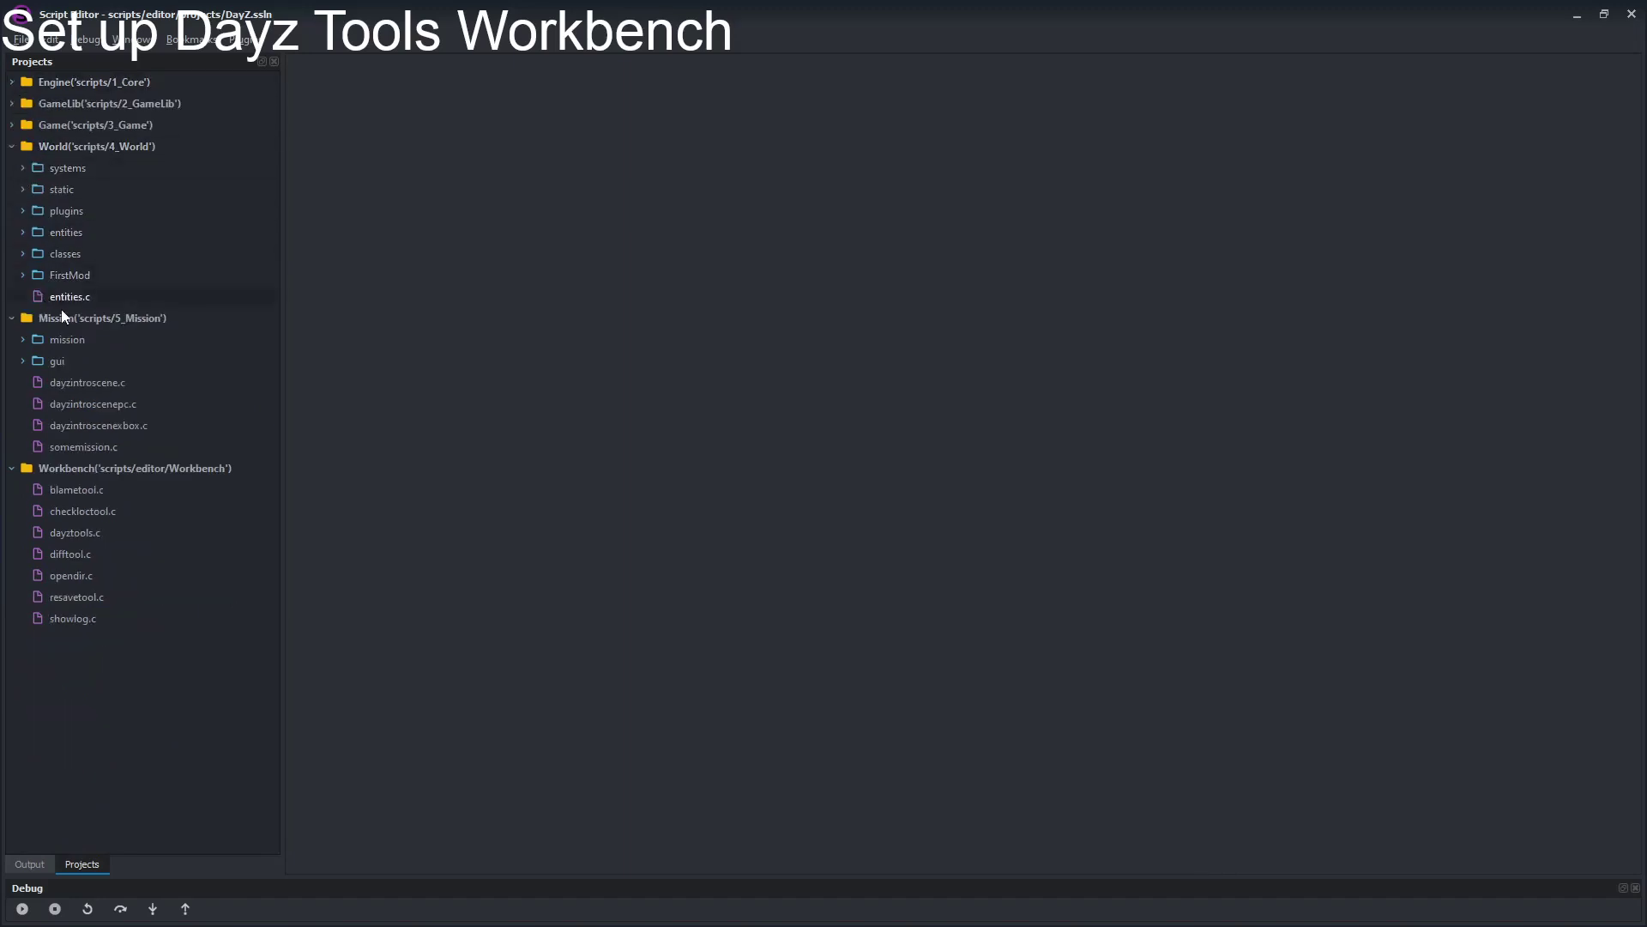
click(12, 320)
click(13, 340)
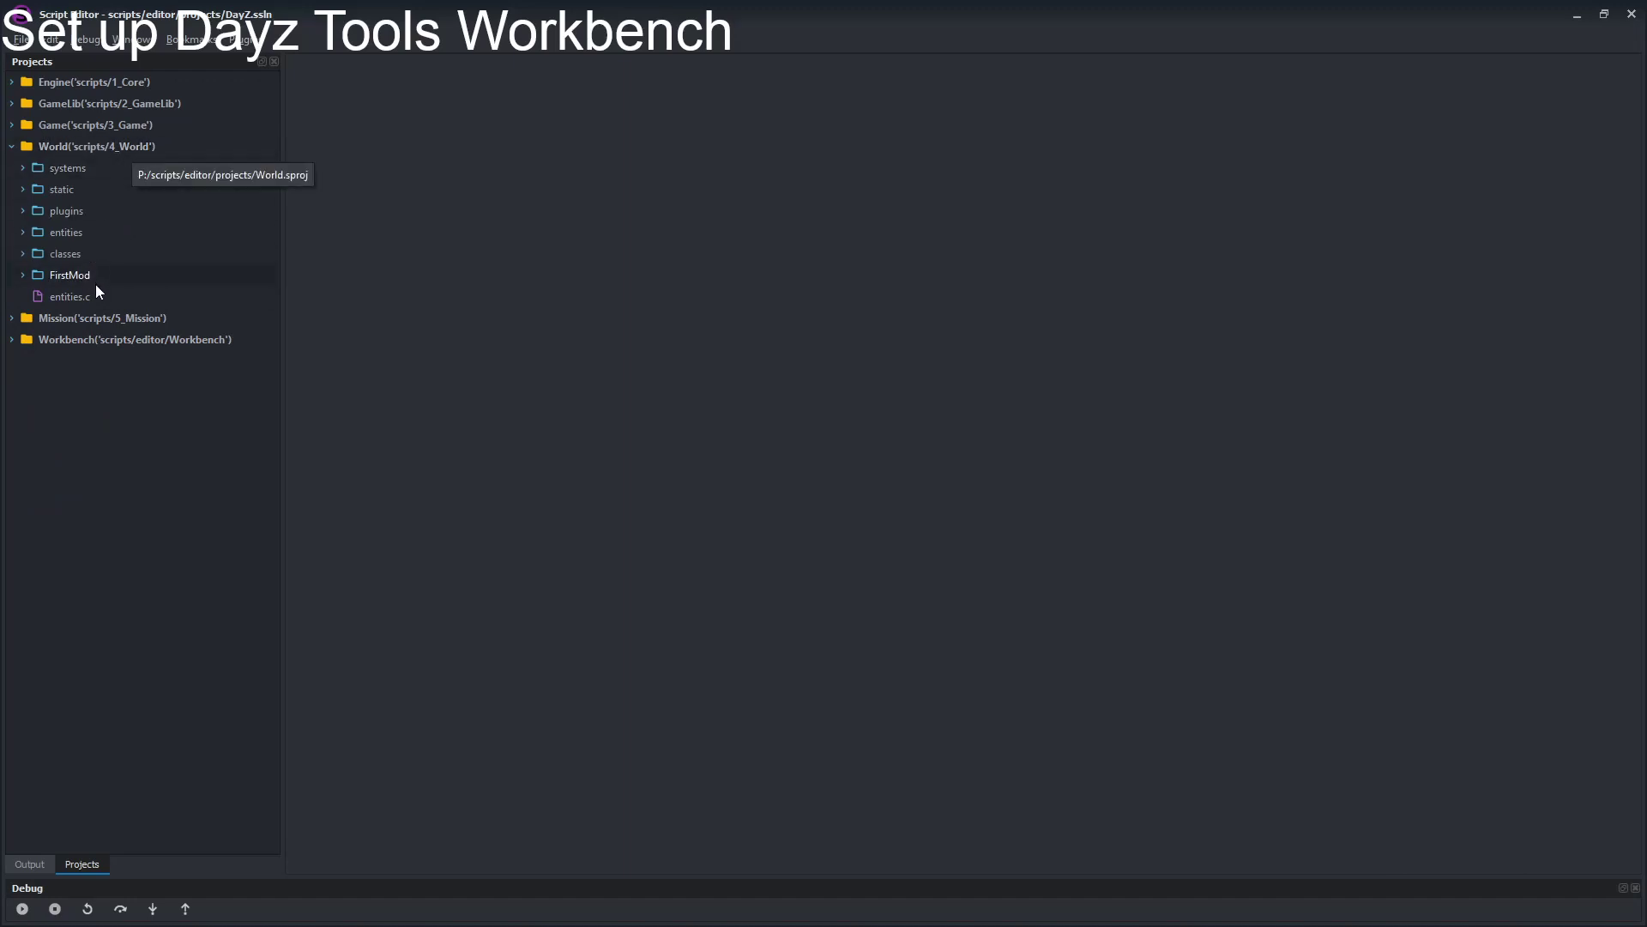
Step: Open modded playerbase.c from the FirstMod folder in the World project
click(22, 274)
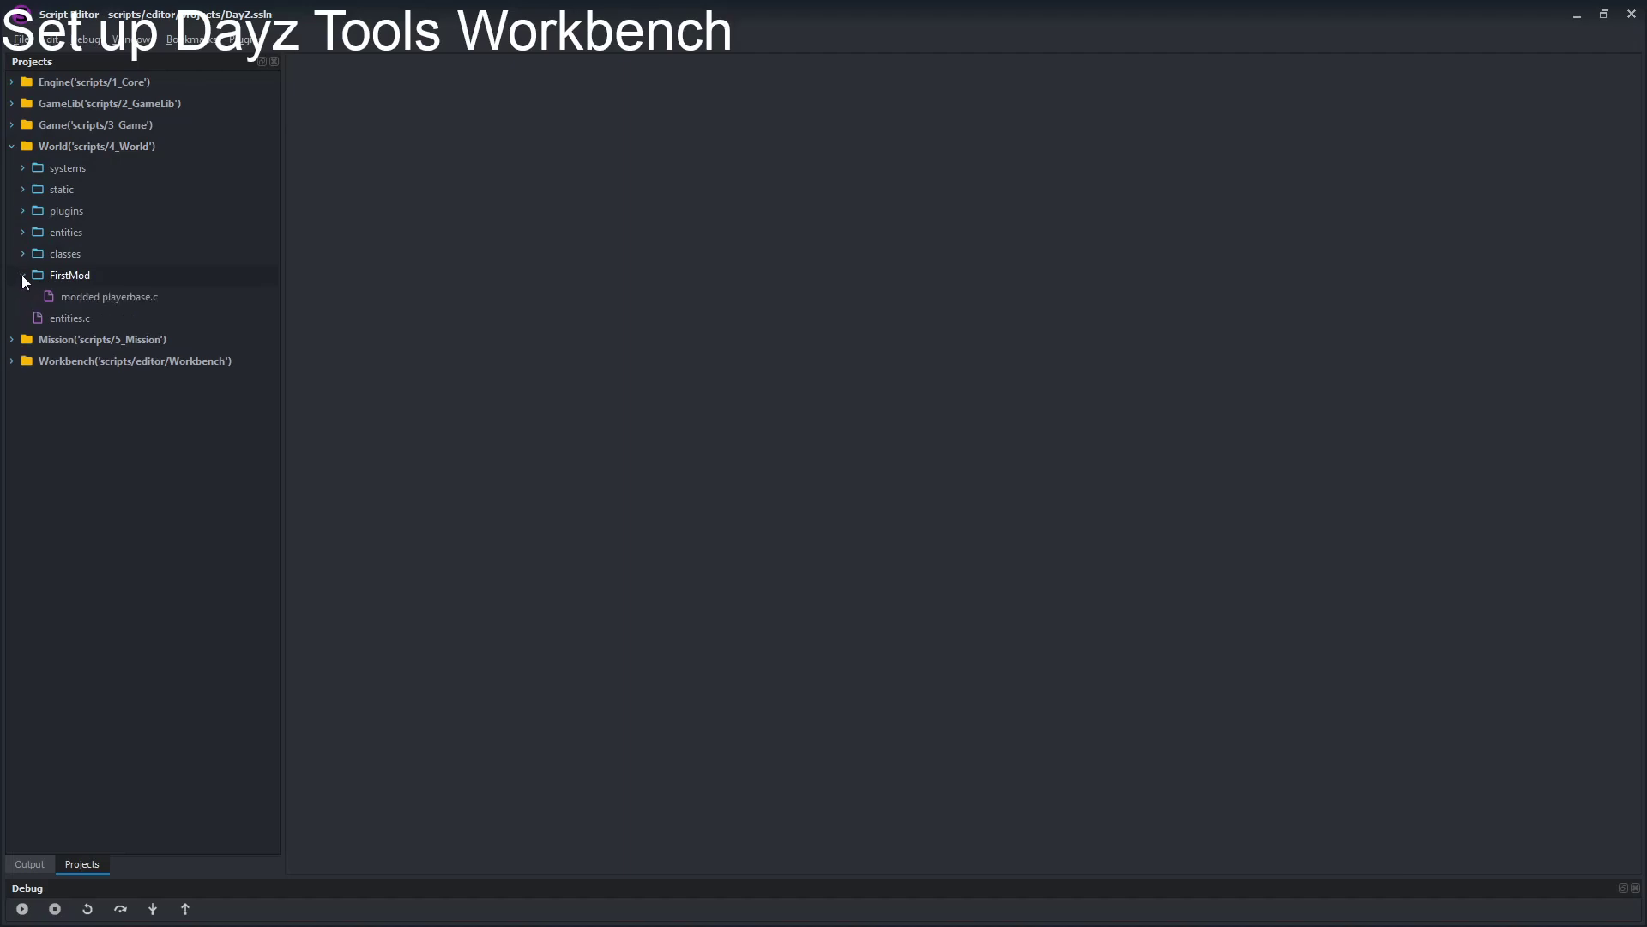
double_click(127, 300)
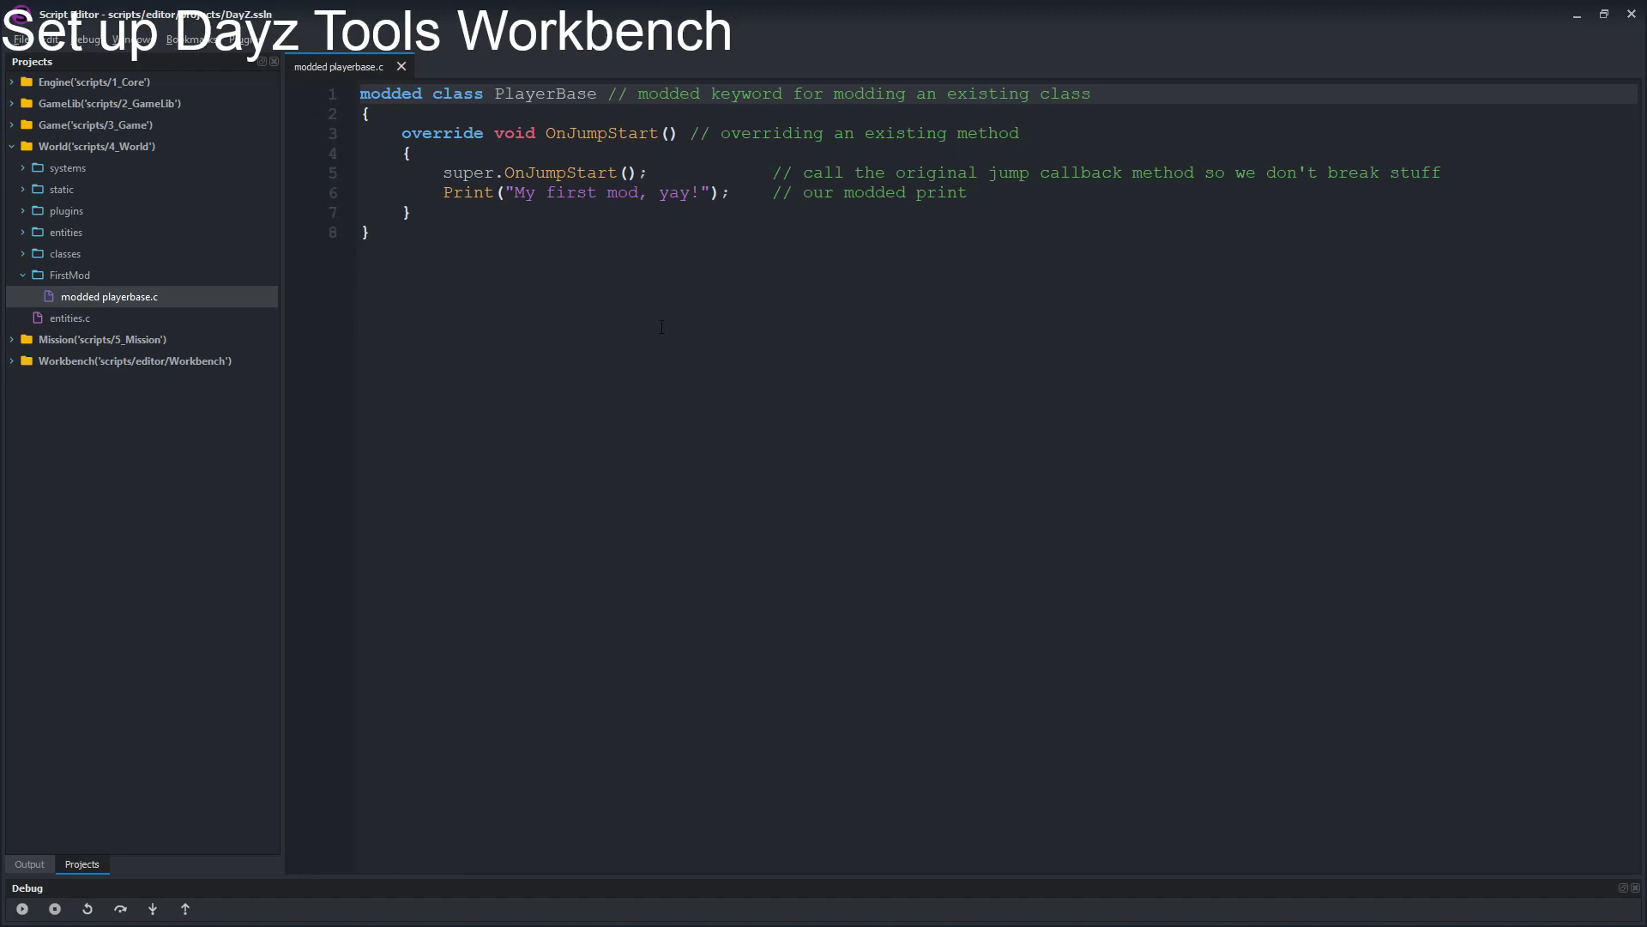
click(597, 315)
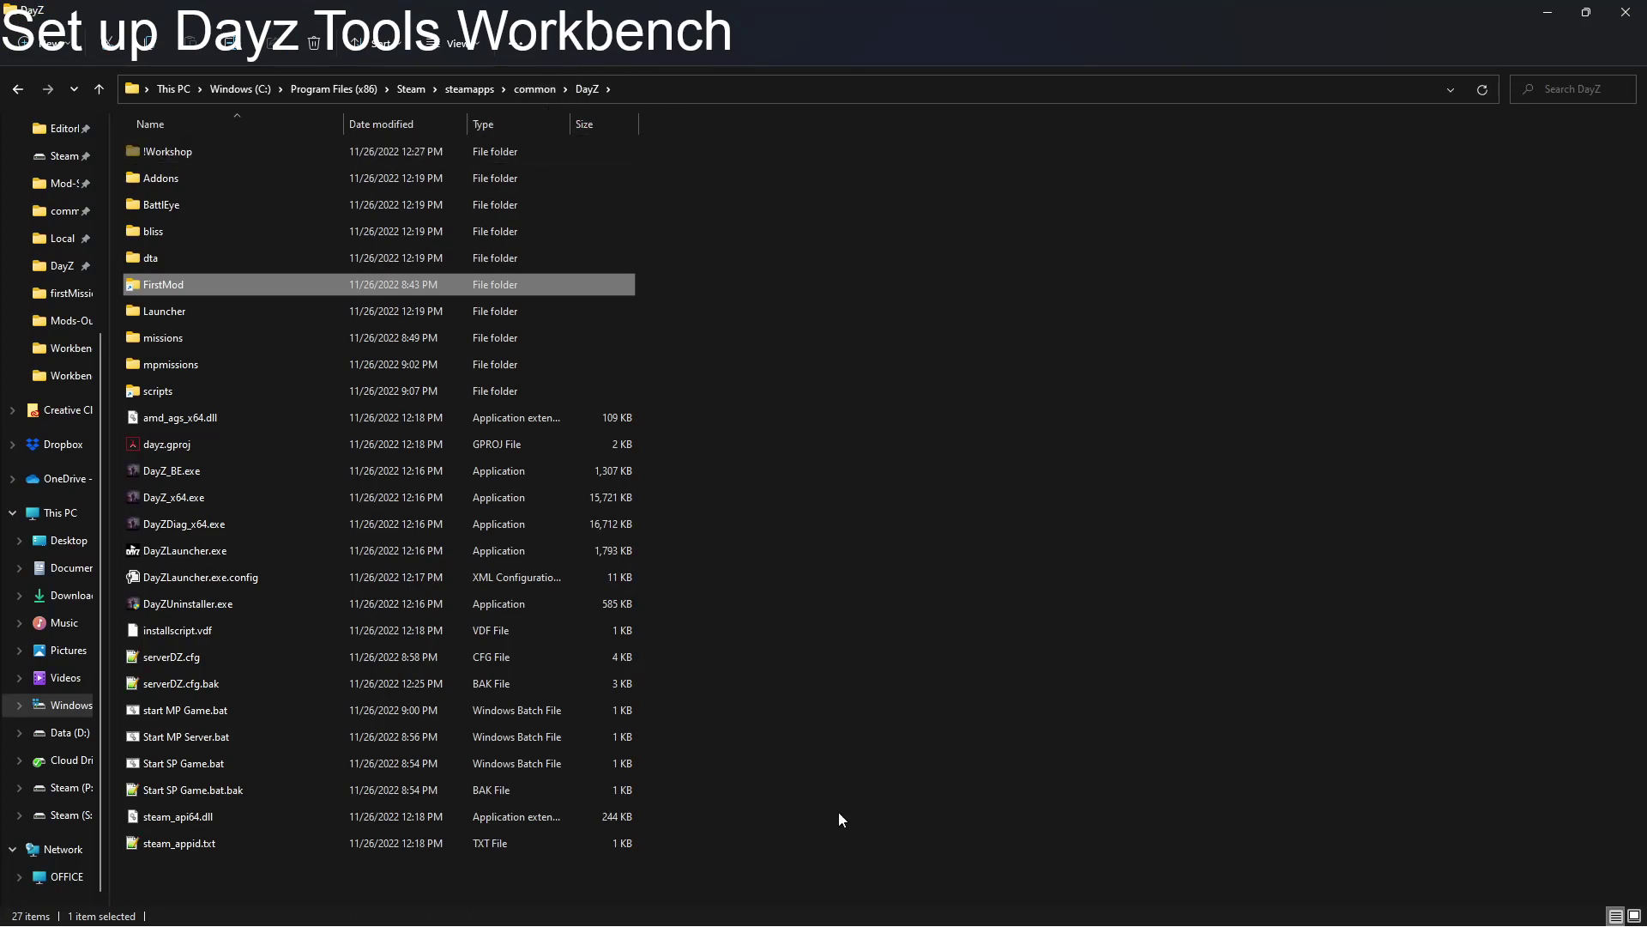
Step: Run Start MP Server.bat and start MP Game.bat from the DayZ installation folder to launch the local server and client
click(230, 738)
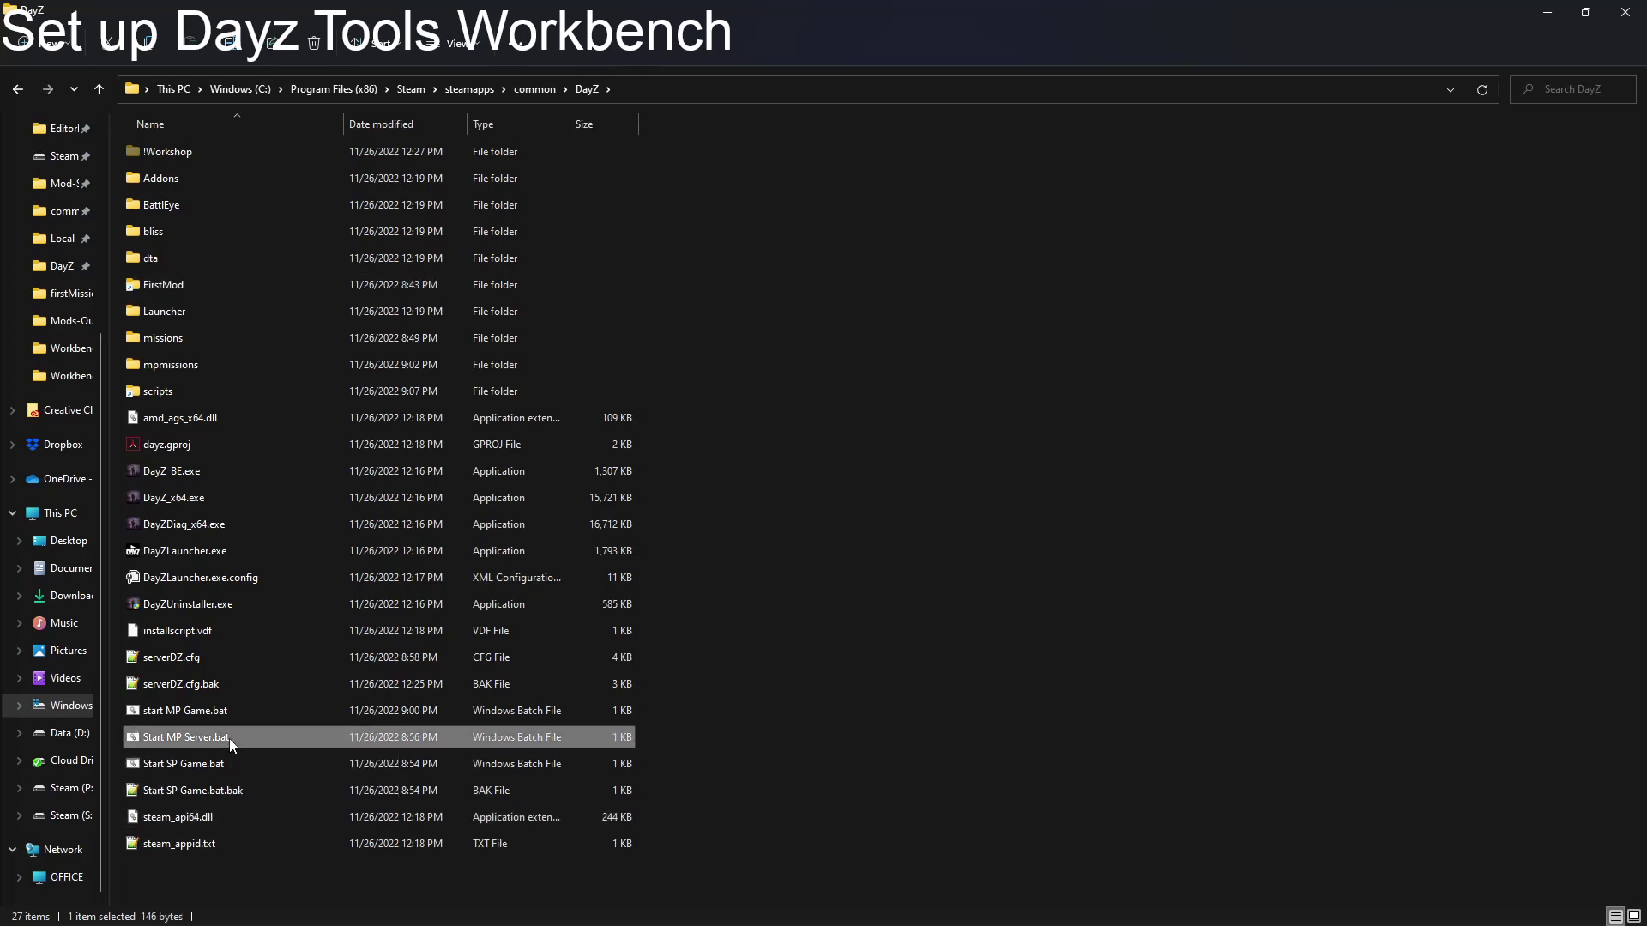
double_click(229, 738)
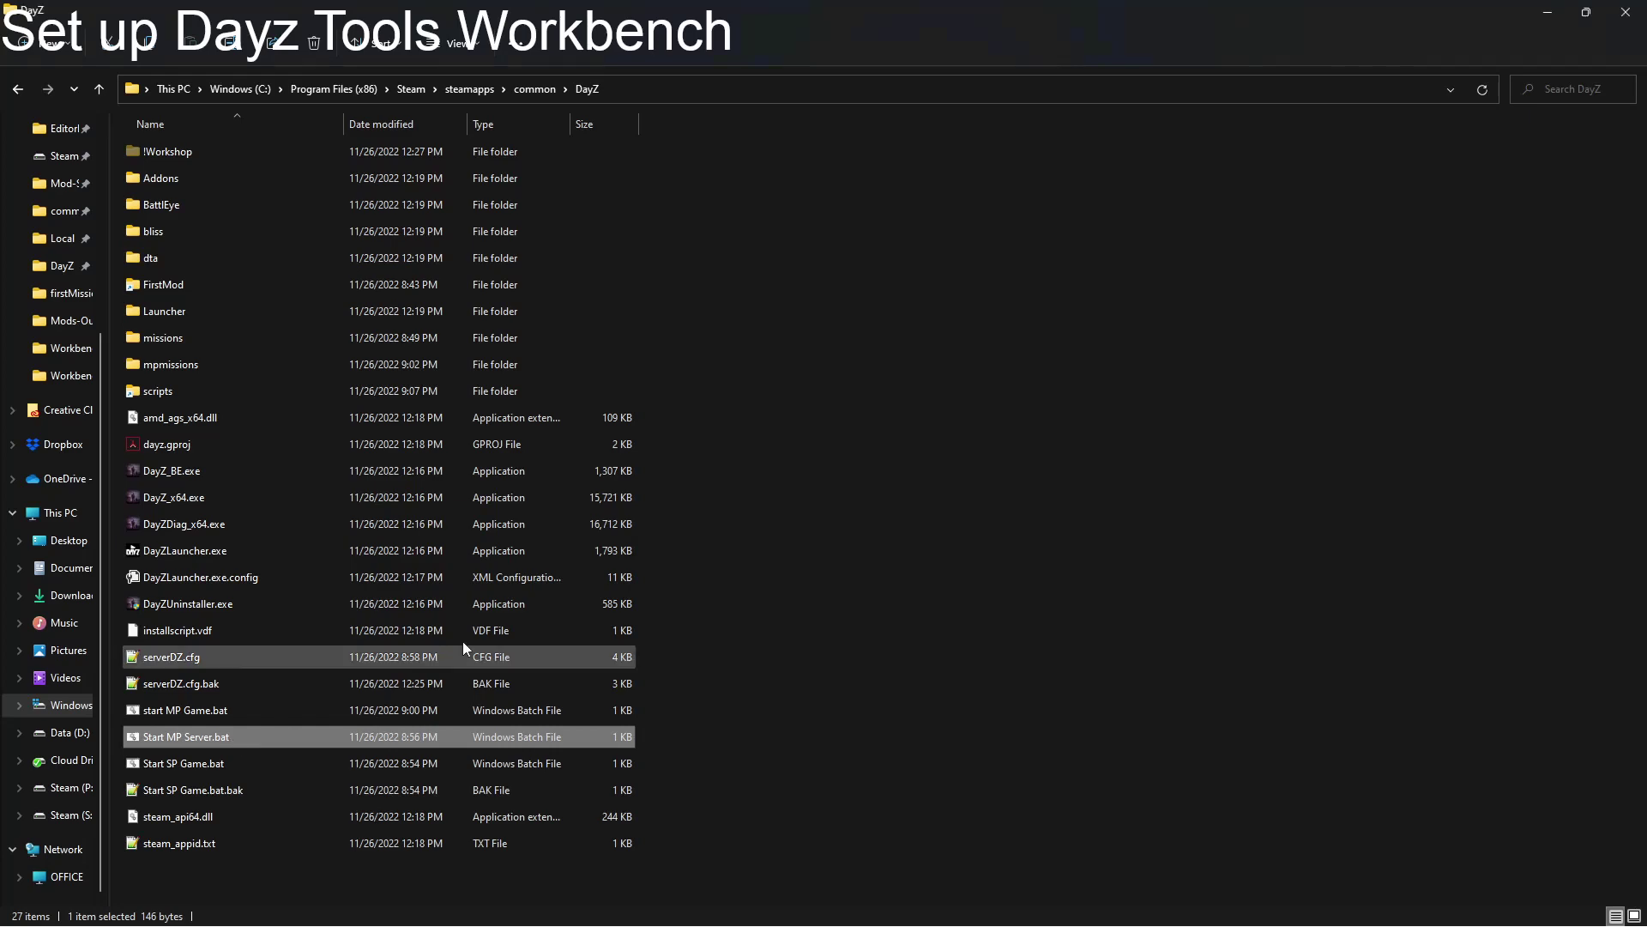
drag(1074, 34, 885, 25)
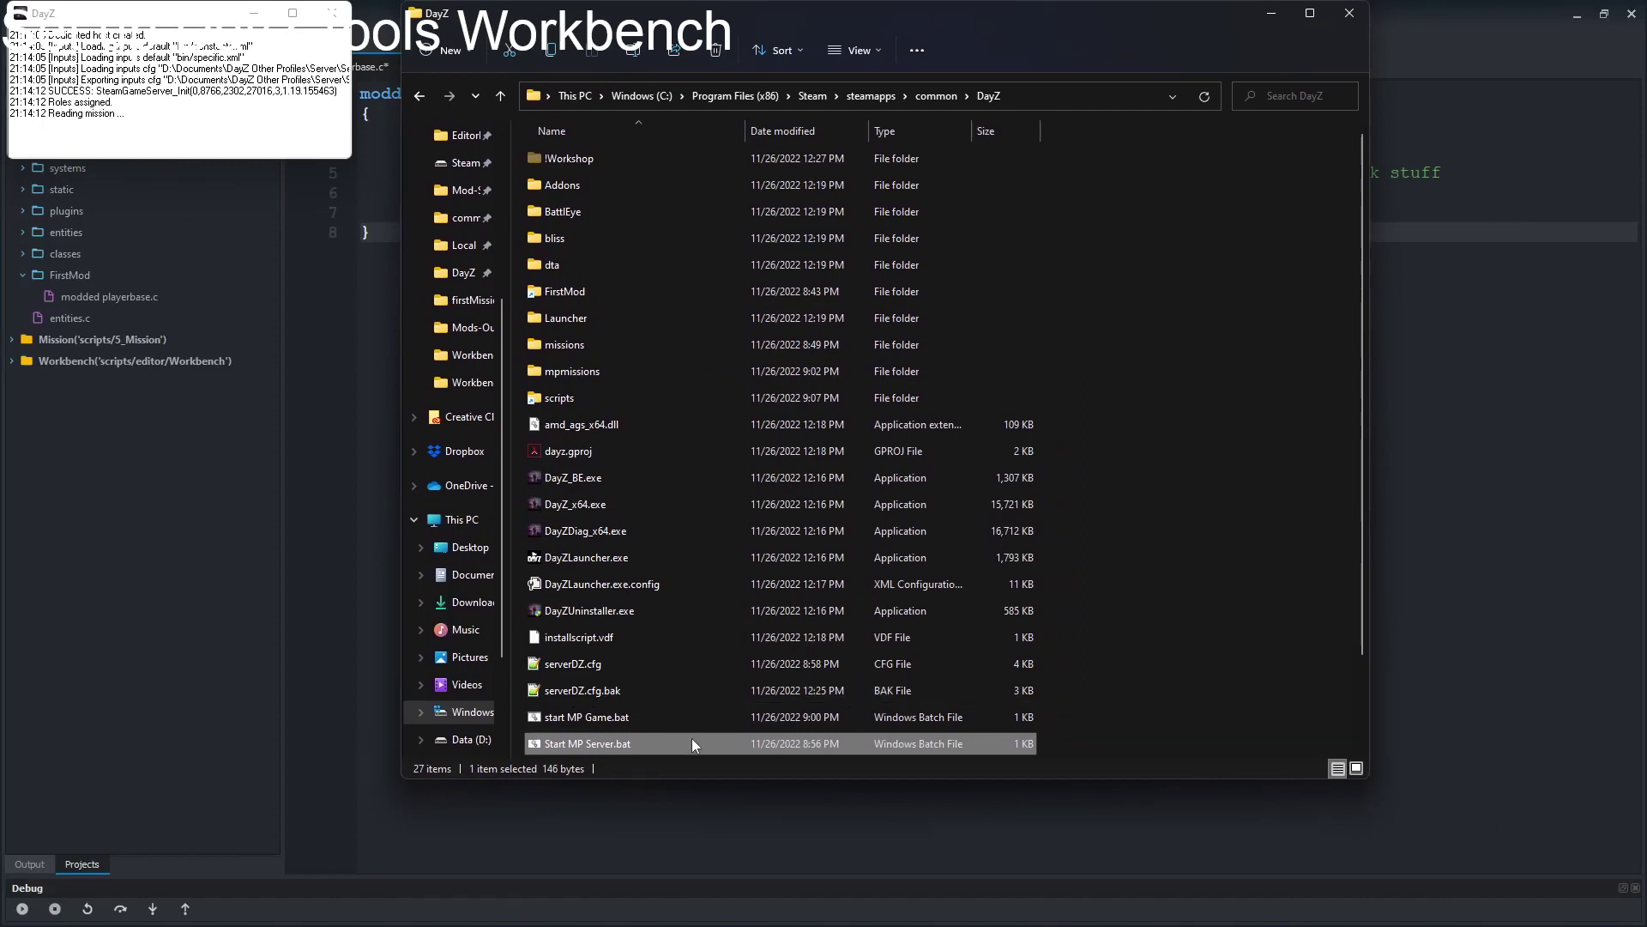
click(638, 718)
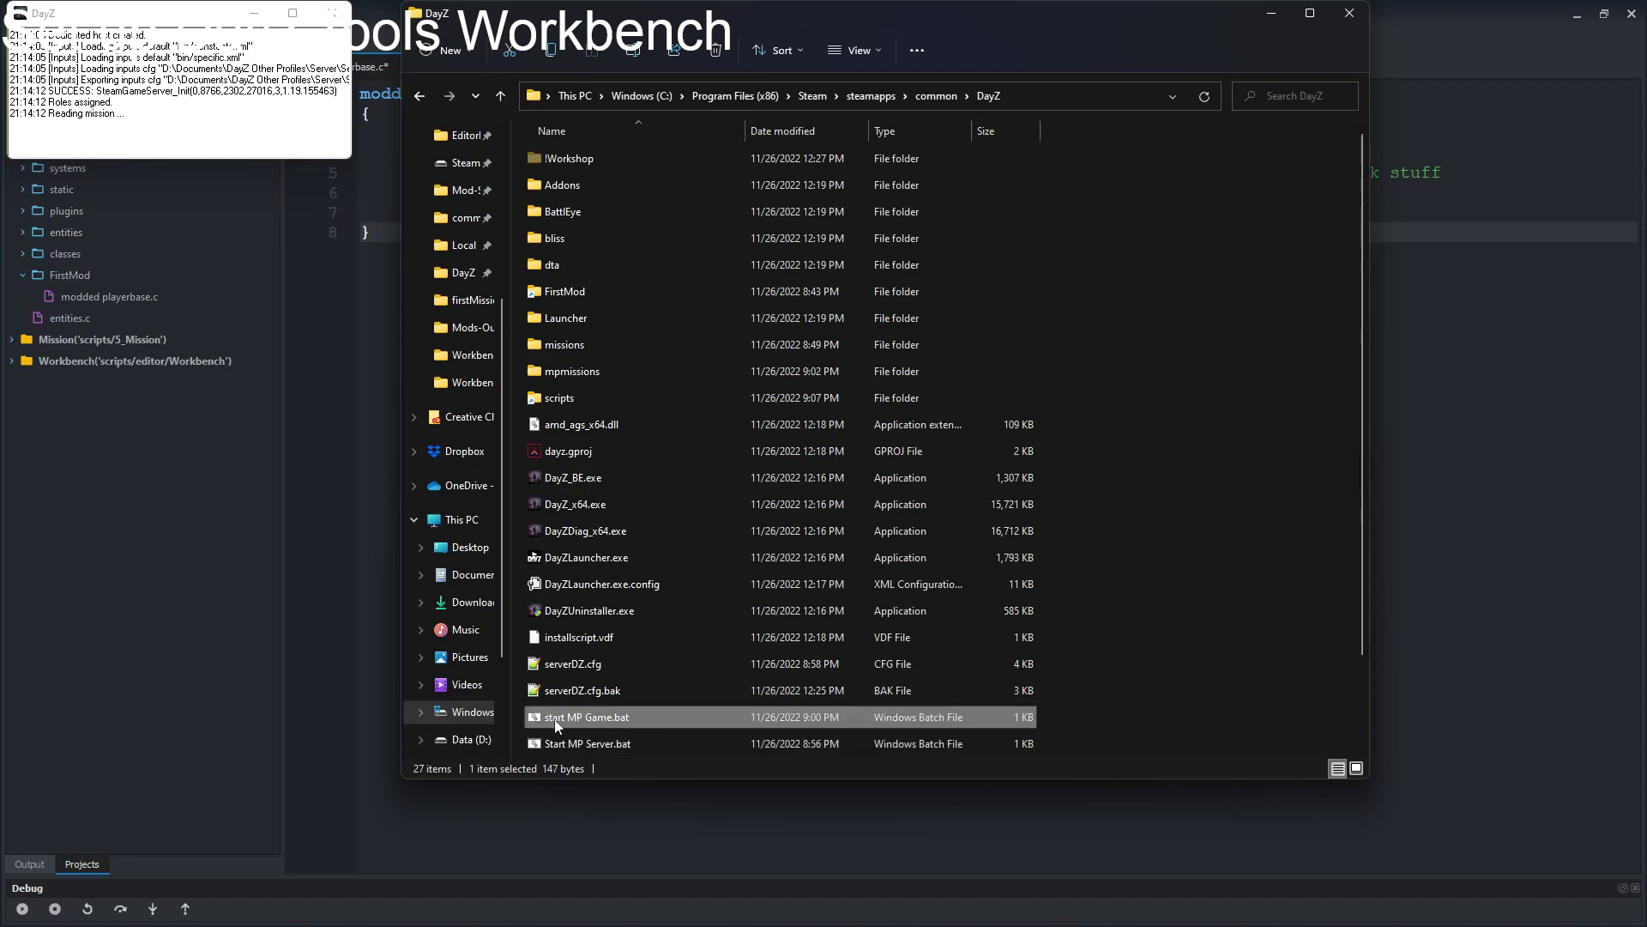
double_click(604, 720)
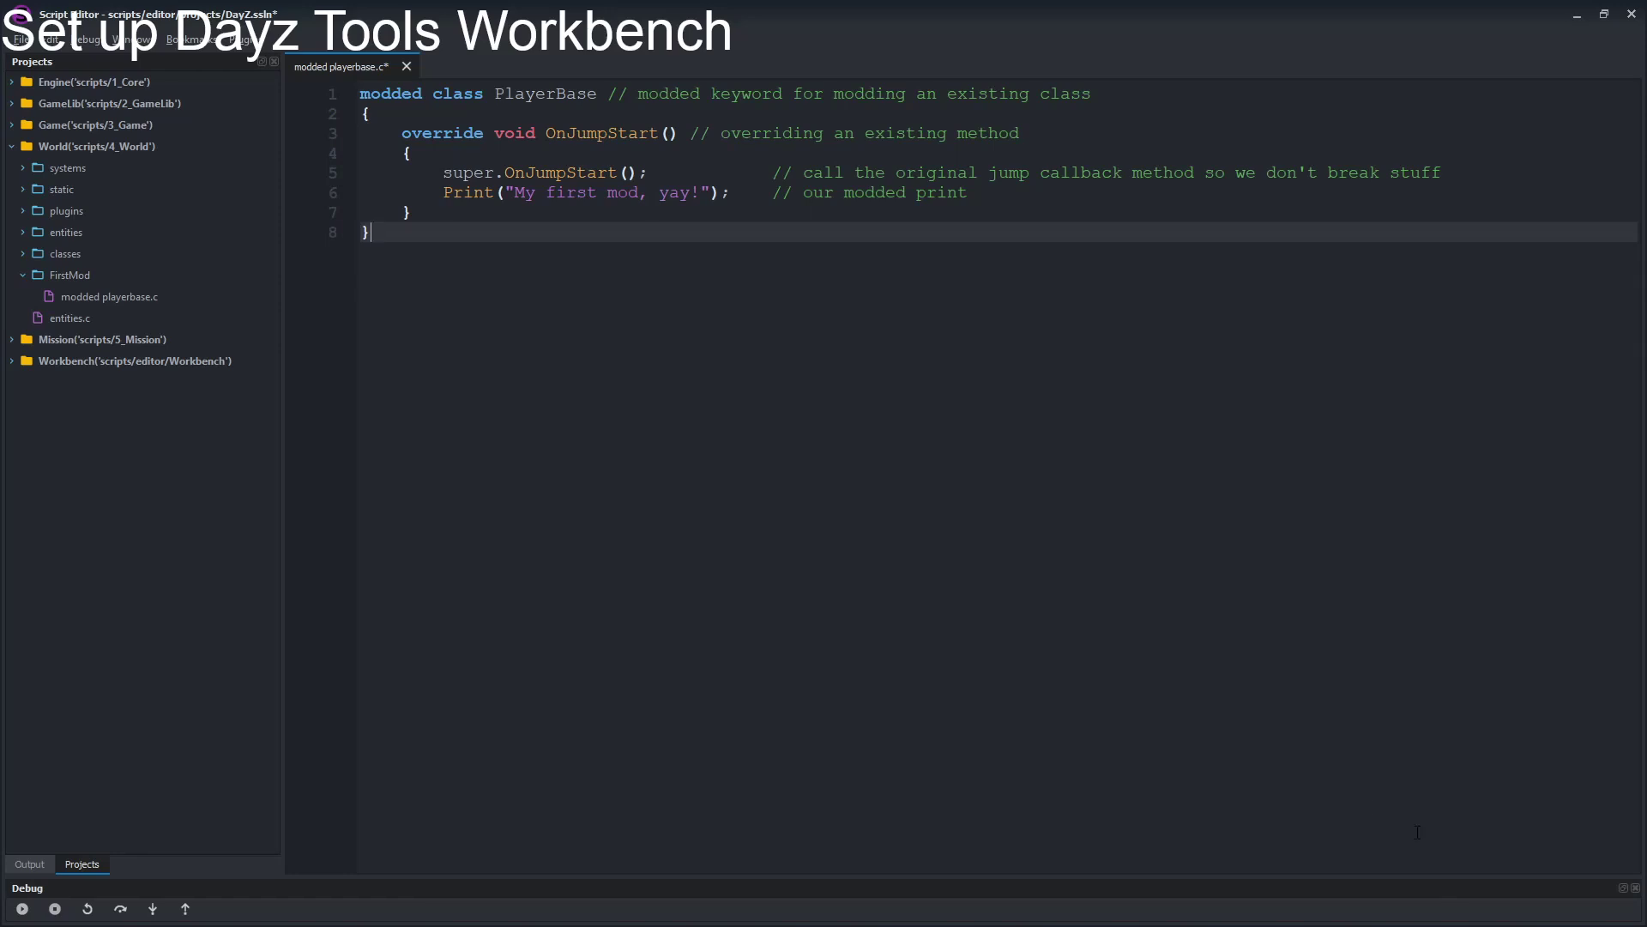
Step: Arrange the Script Editor and DayZ game windows side by side and show the Script Editor's Output list
key(ctrl+space)
key(Escape)
drag(823, 13, 970, 39)
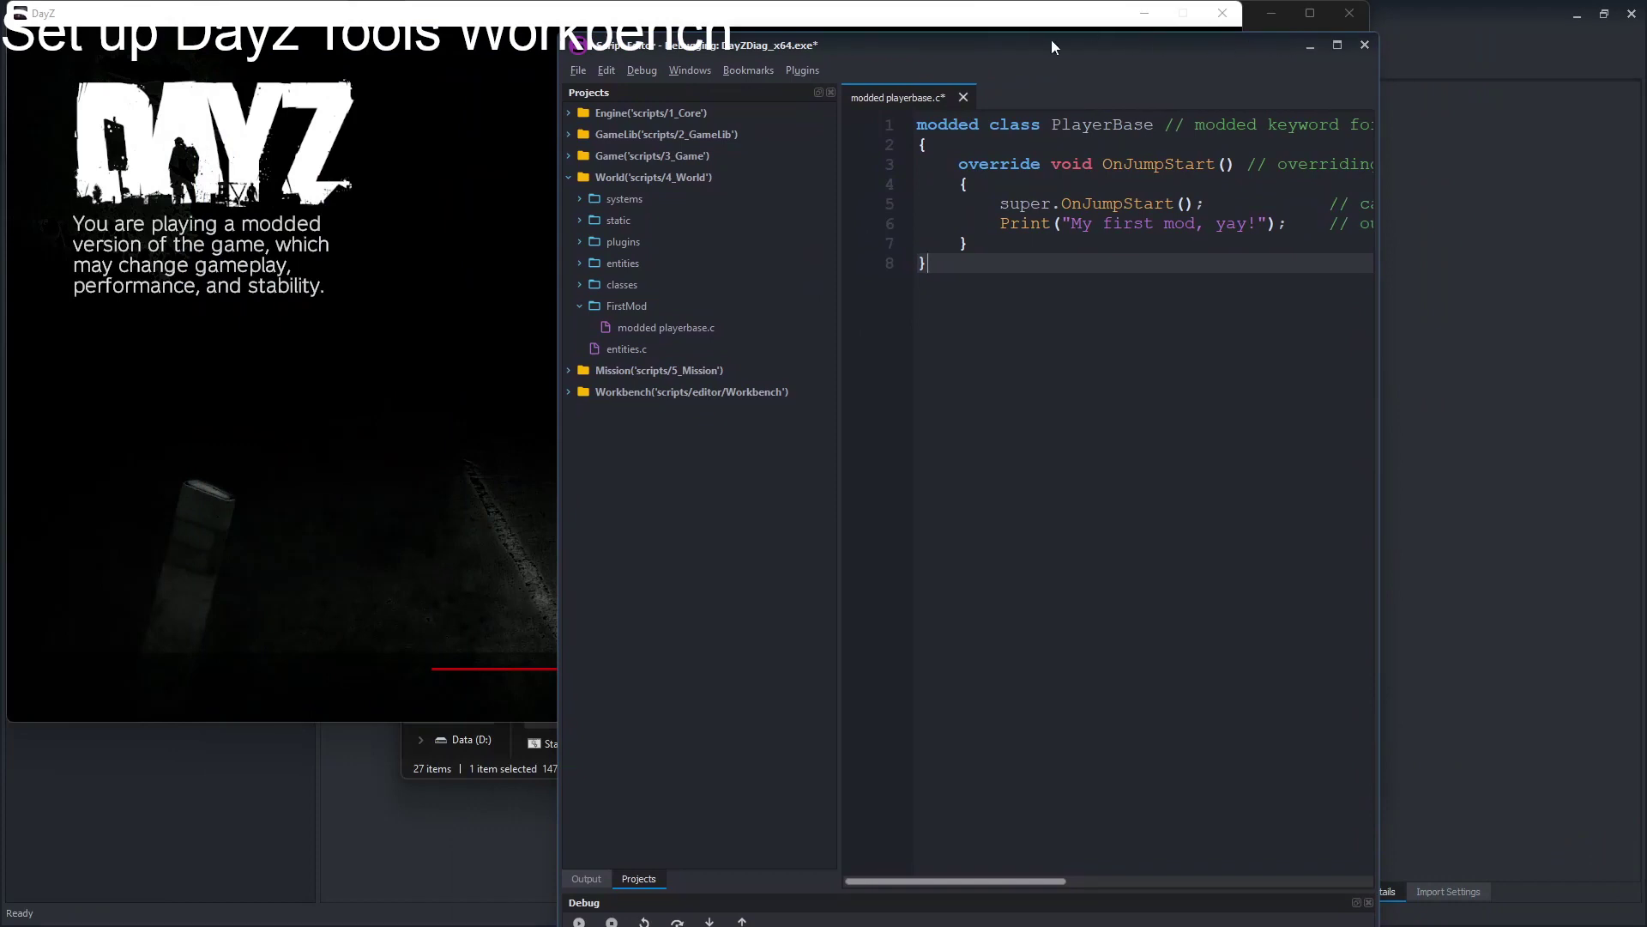
drag(1054, 47, 521, 25)
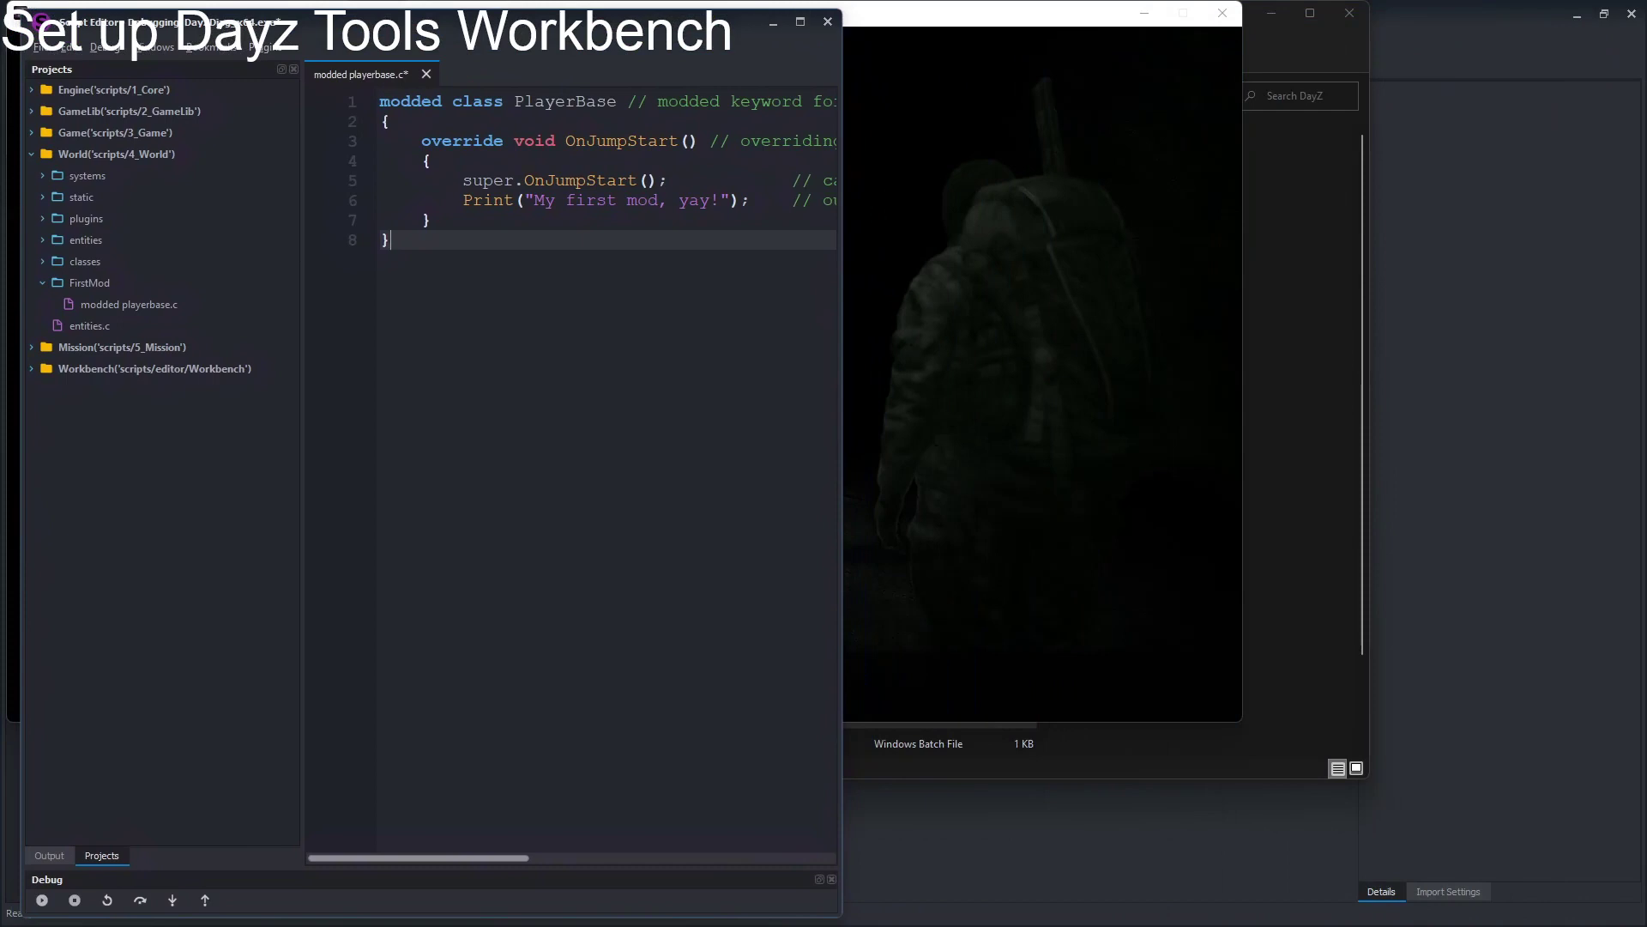
key(alt+Tab)
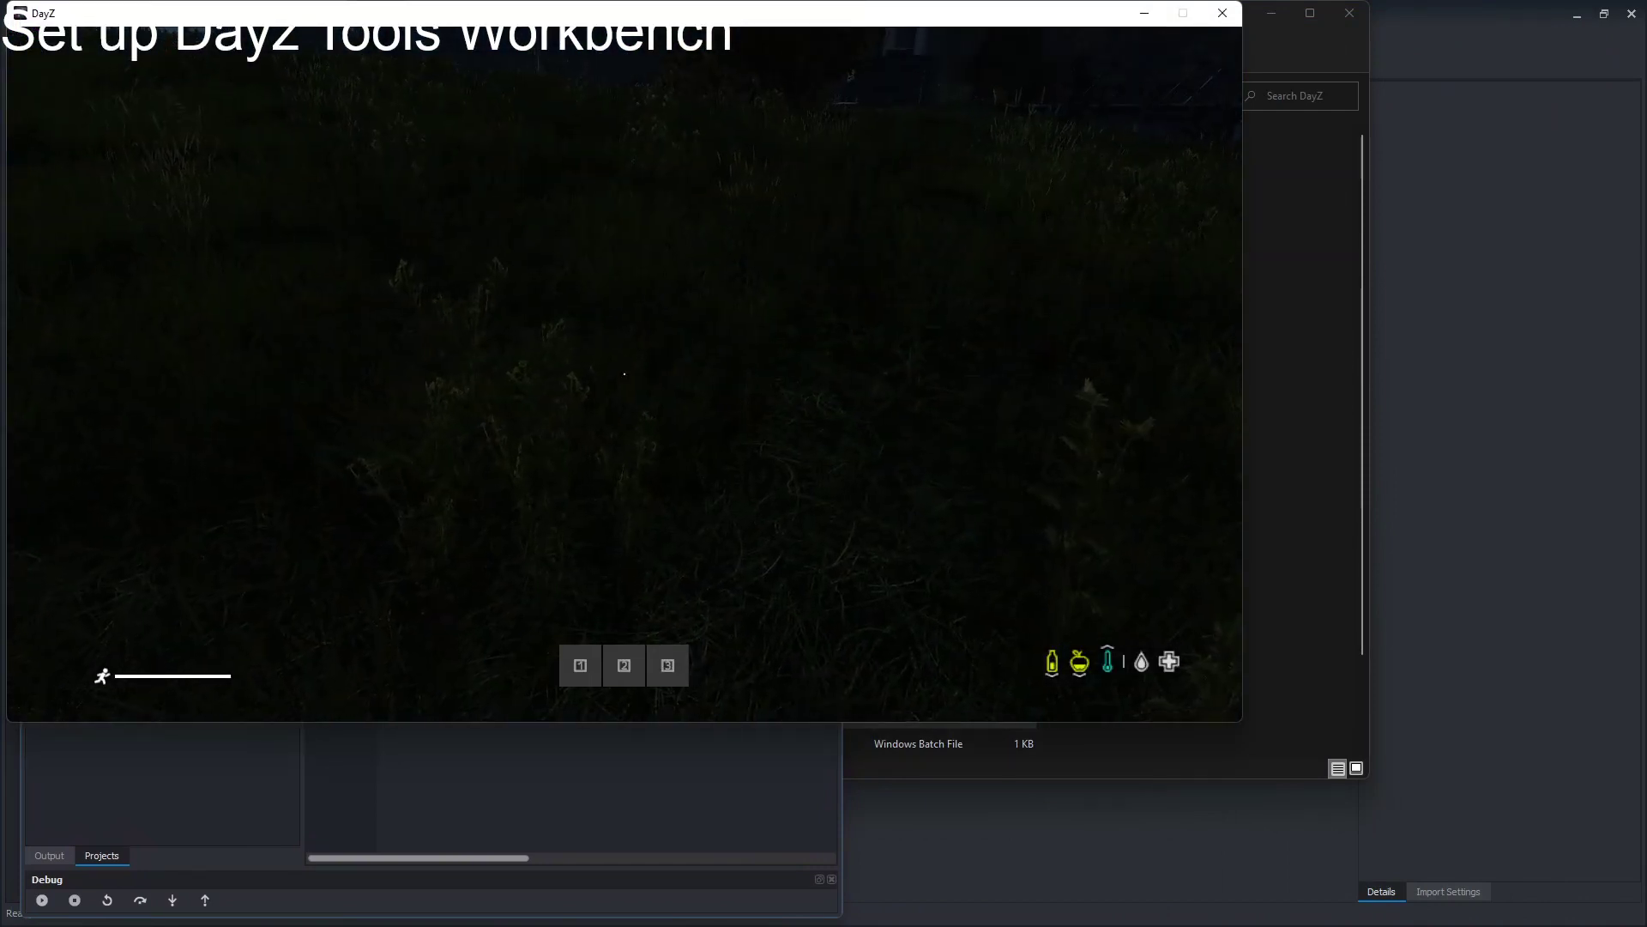
key(Escape)
drag(602, 23, 981, 31)
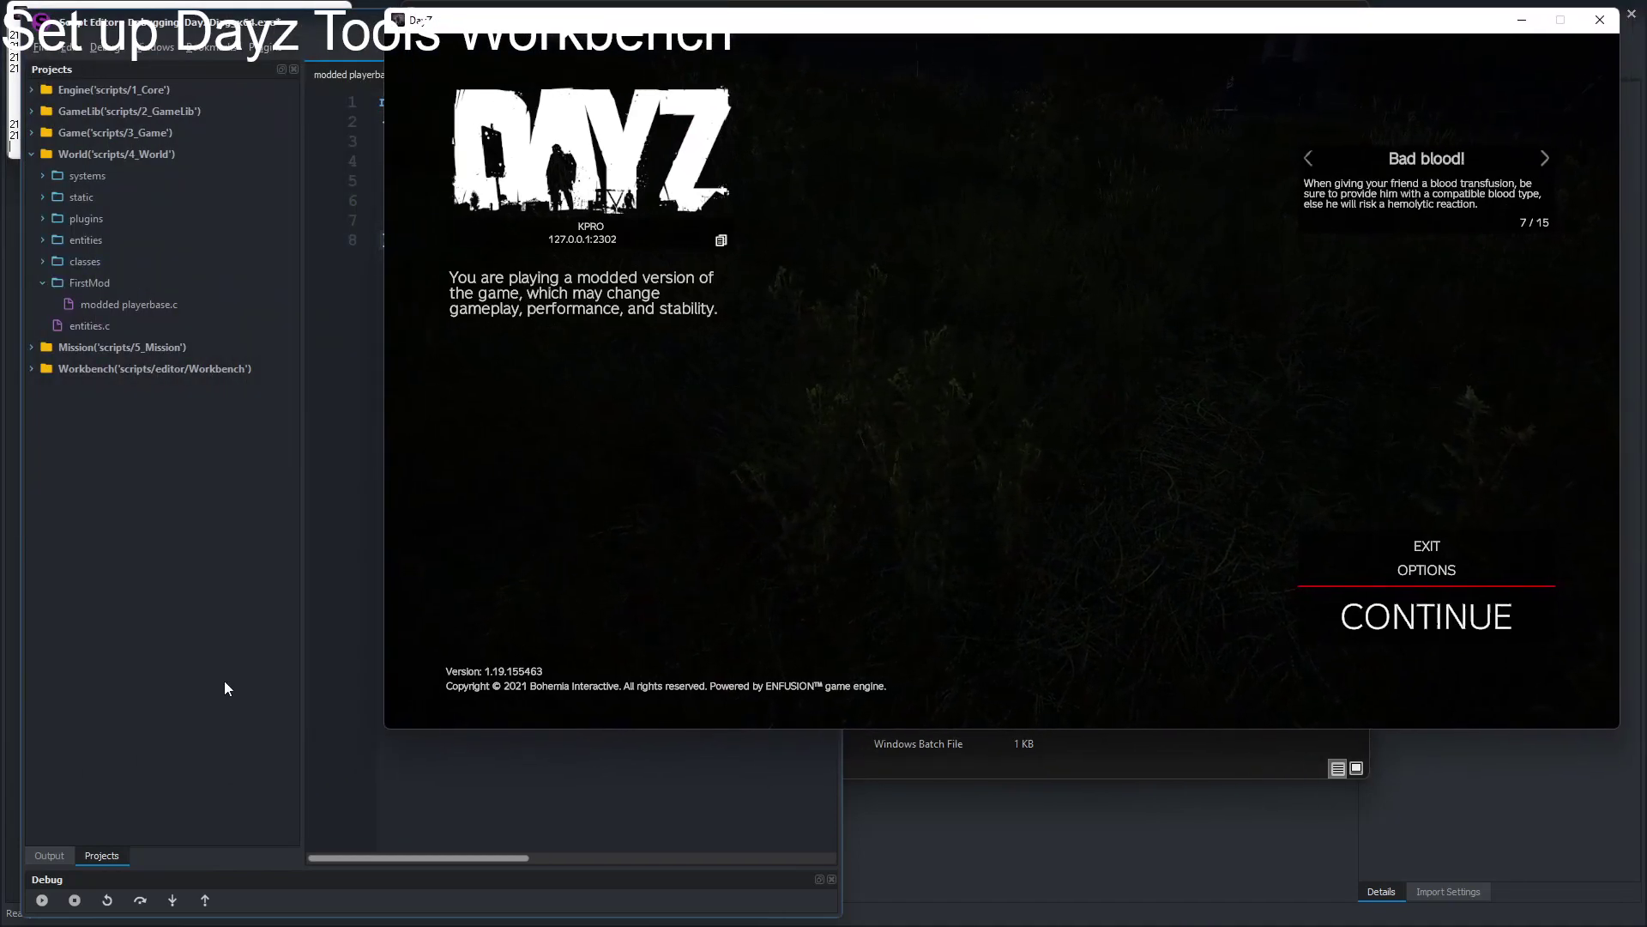
click(49, 856)
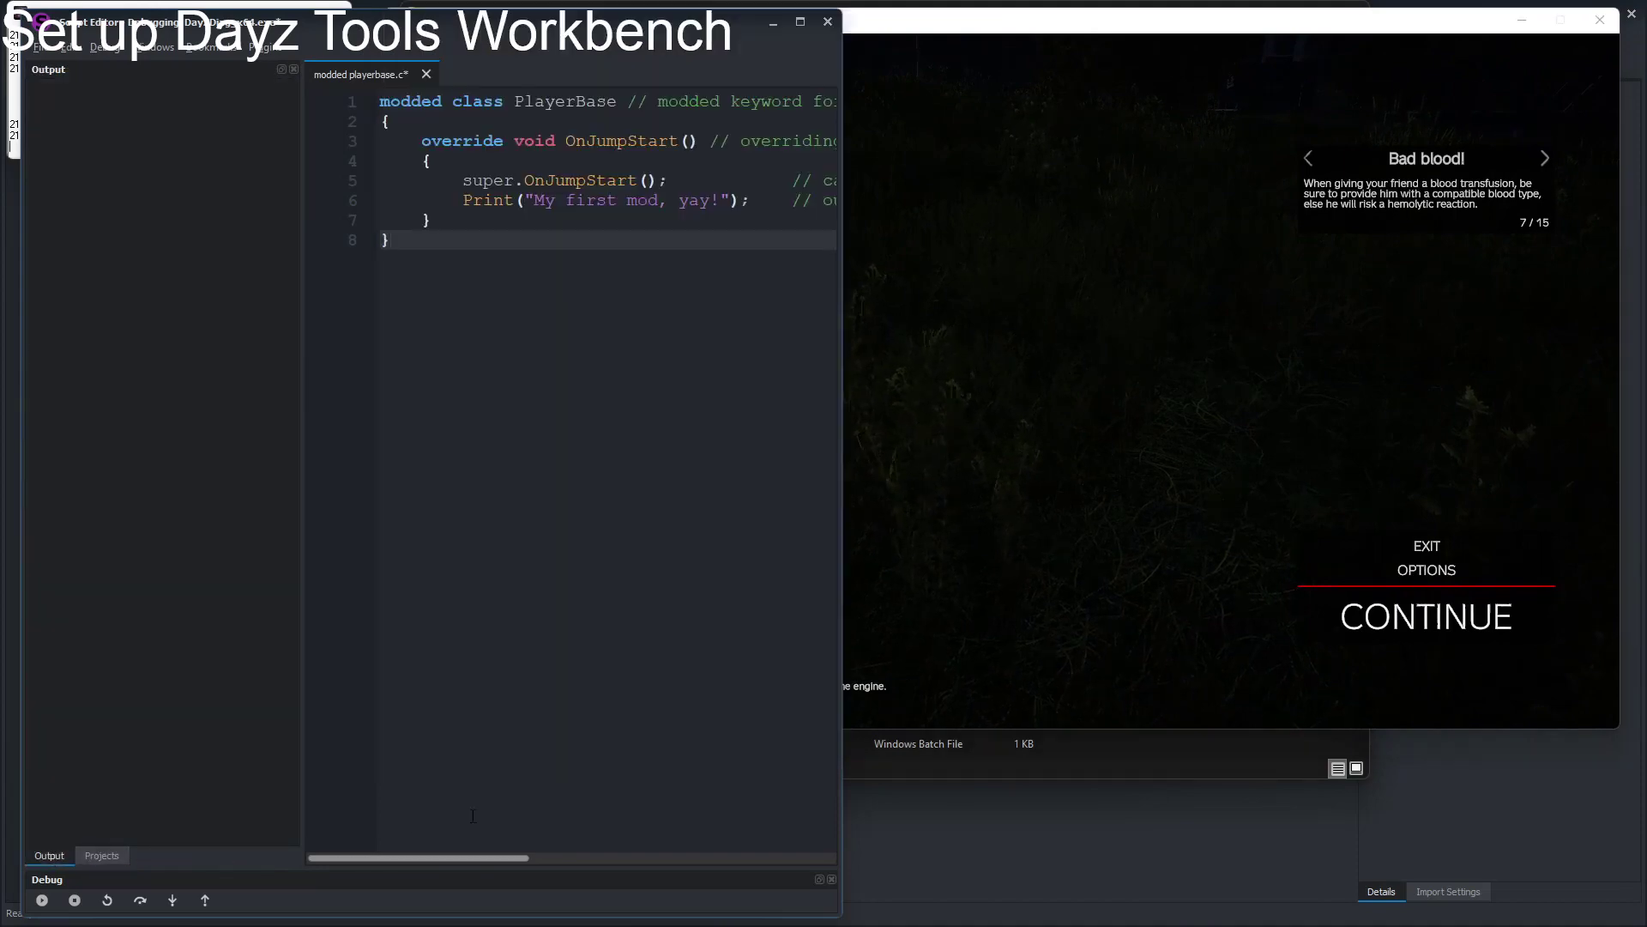
Step: Resume the DayZ game, make the character jump four times to test the mod's print, and pause the game
click(950, 198)
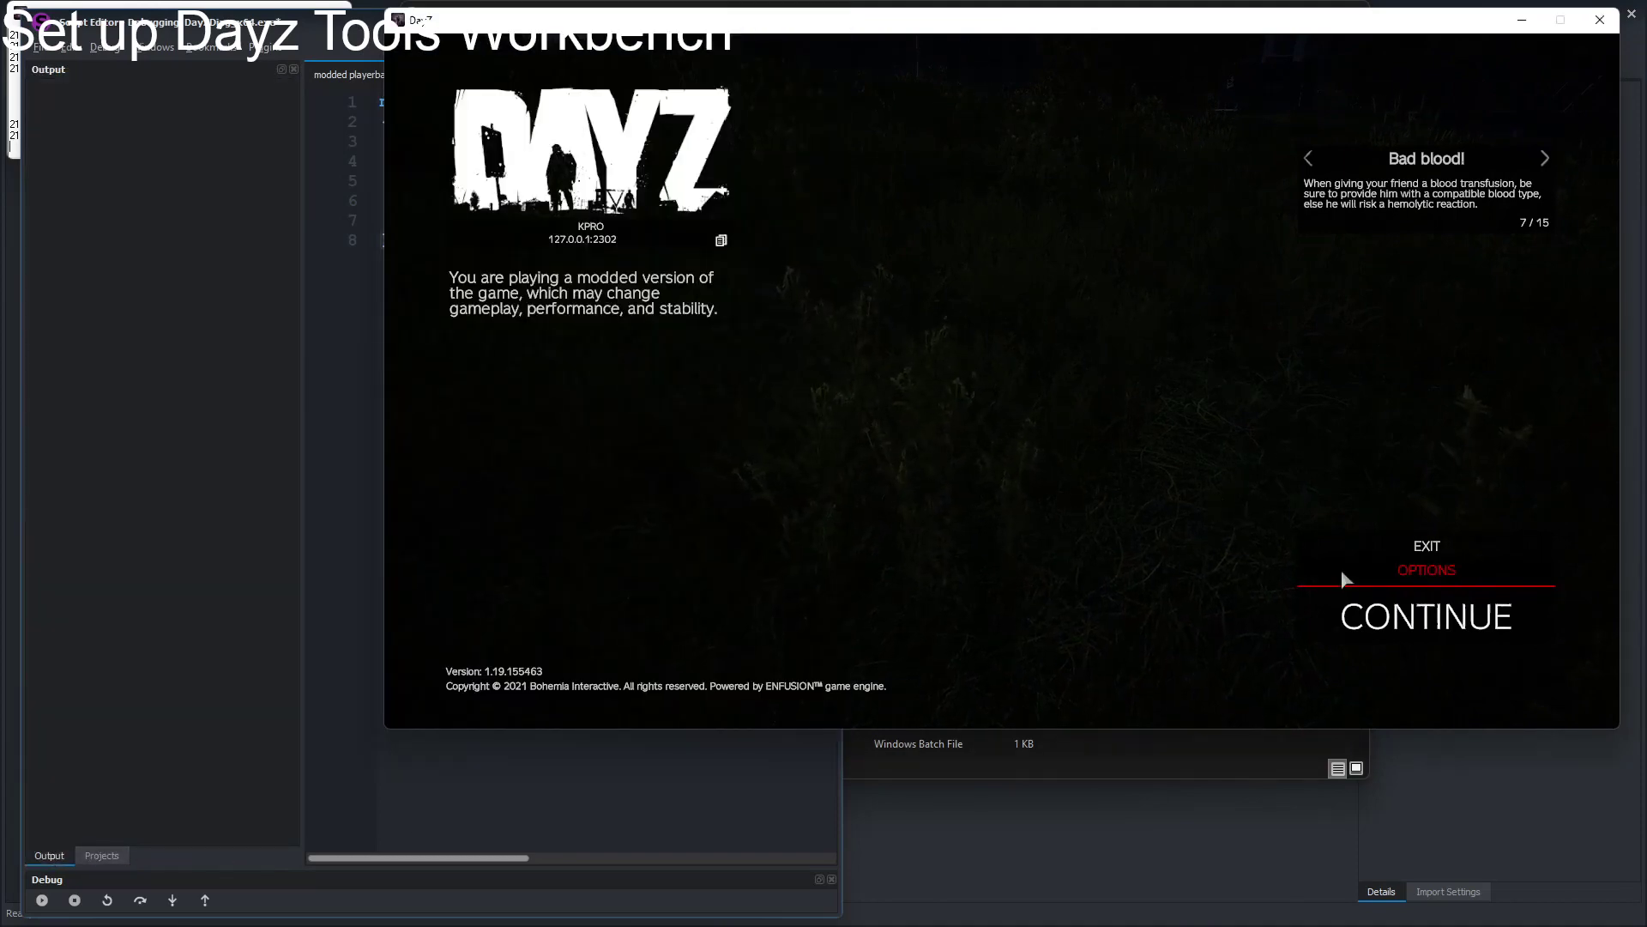
click(1430, 619)
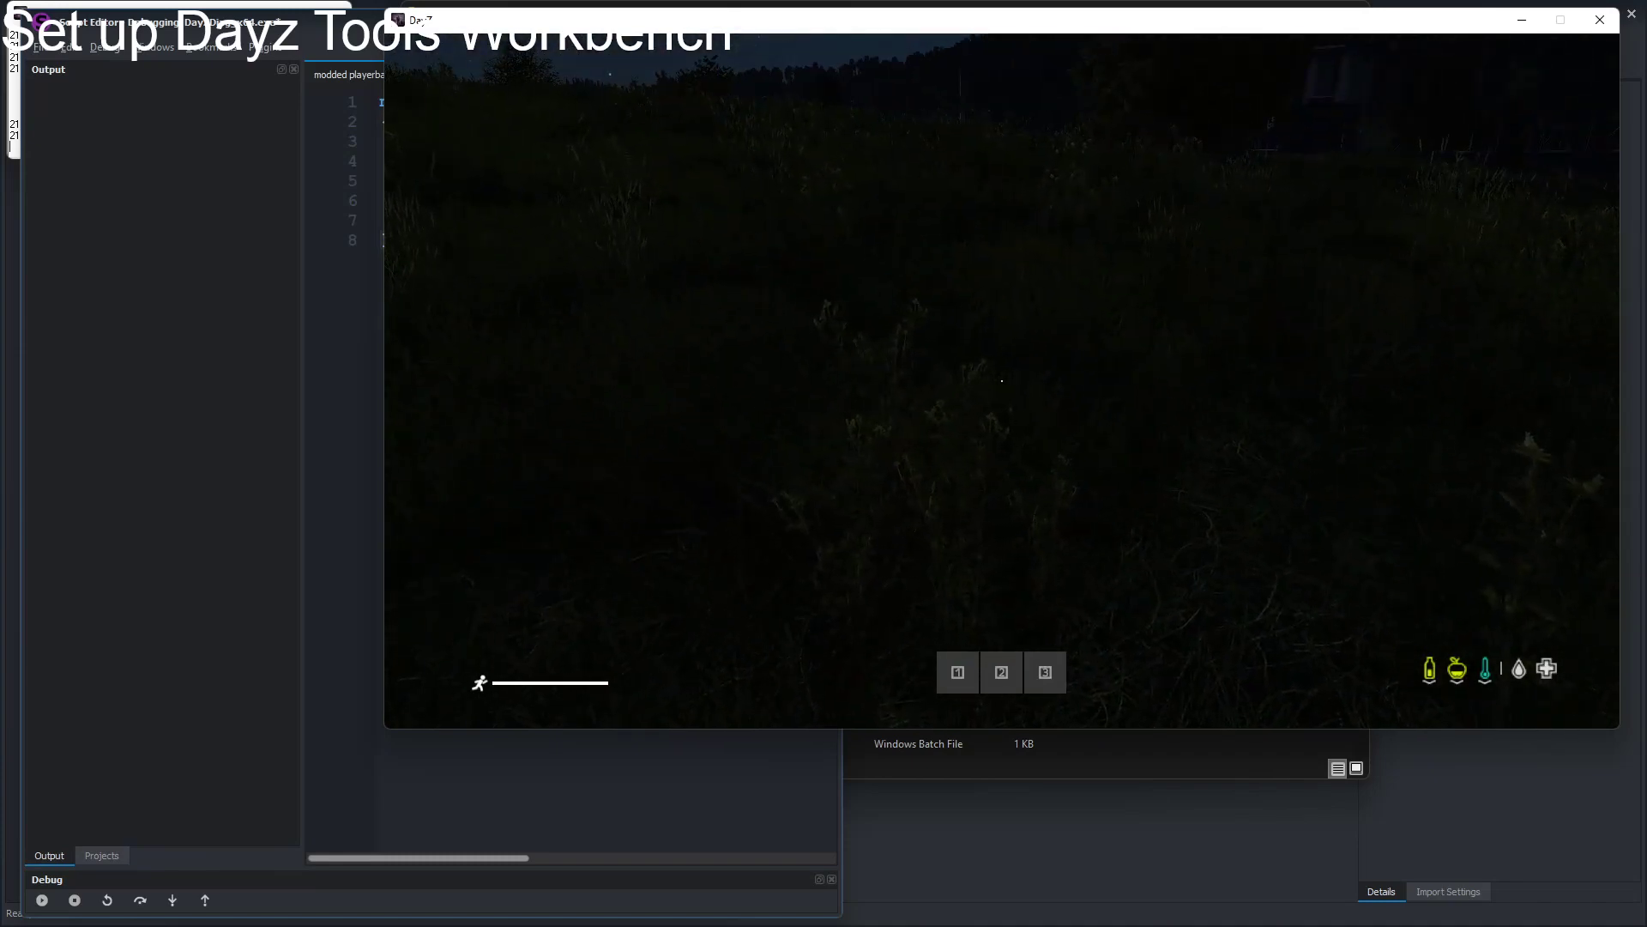
key(alt+Tab)
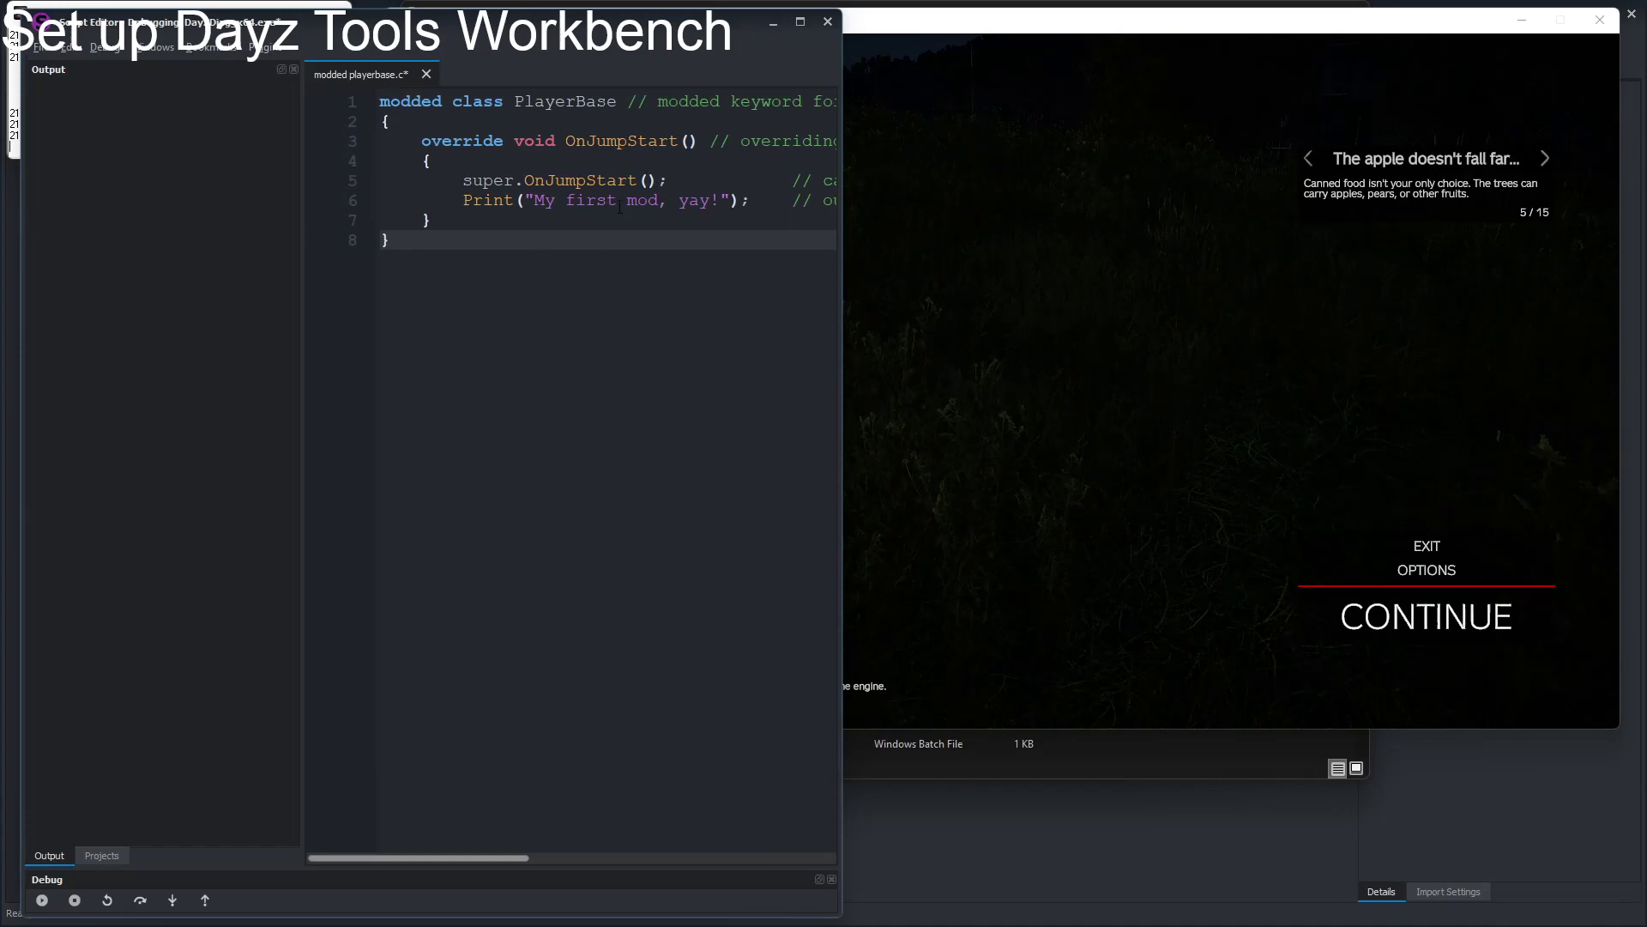
click(1398, 605)
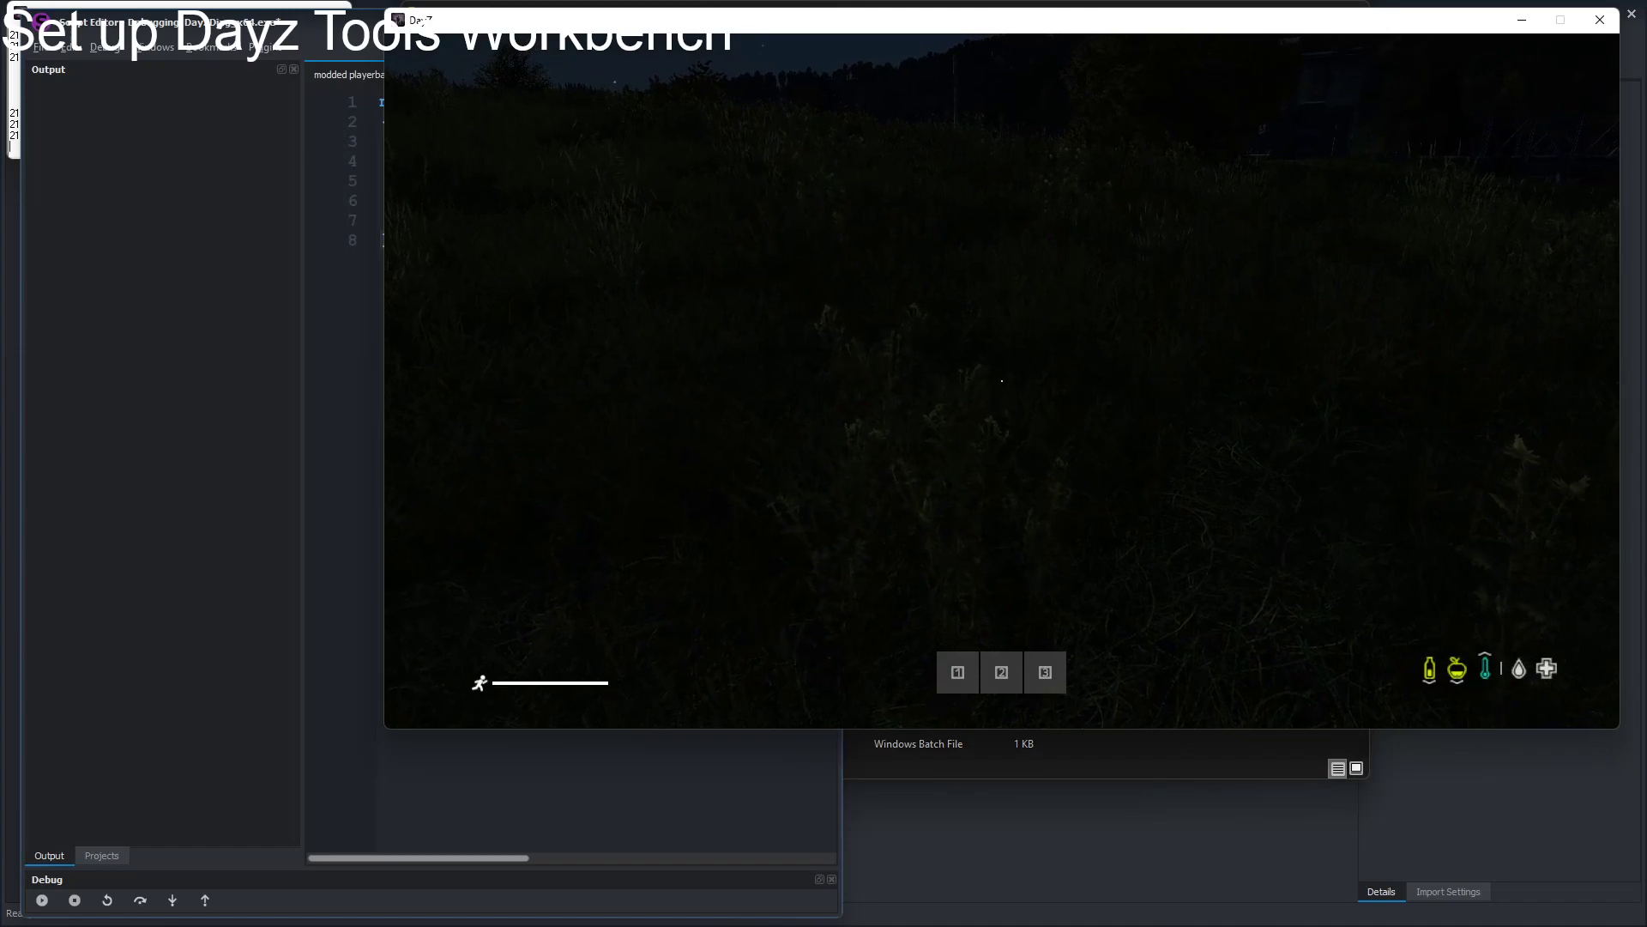
key(space)
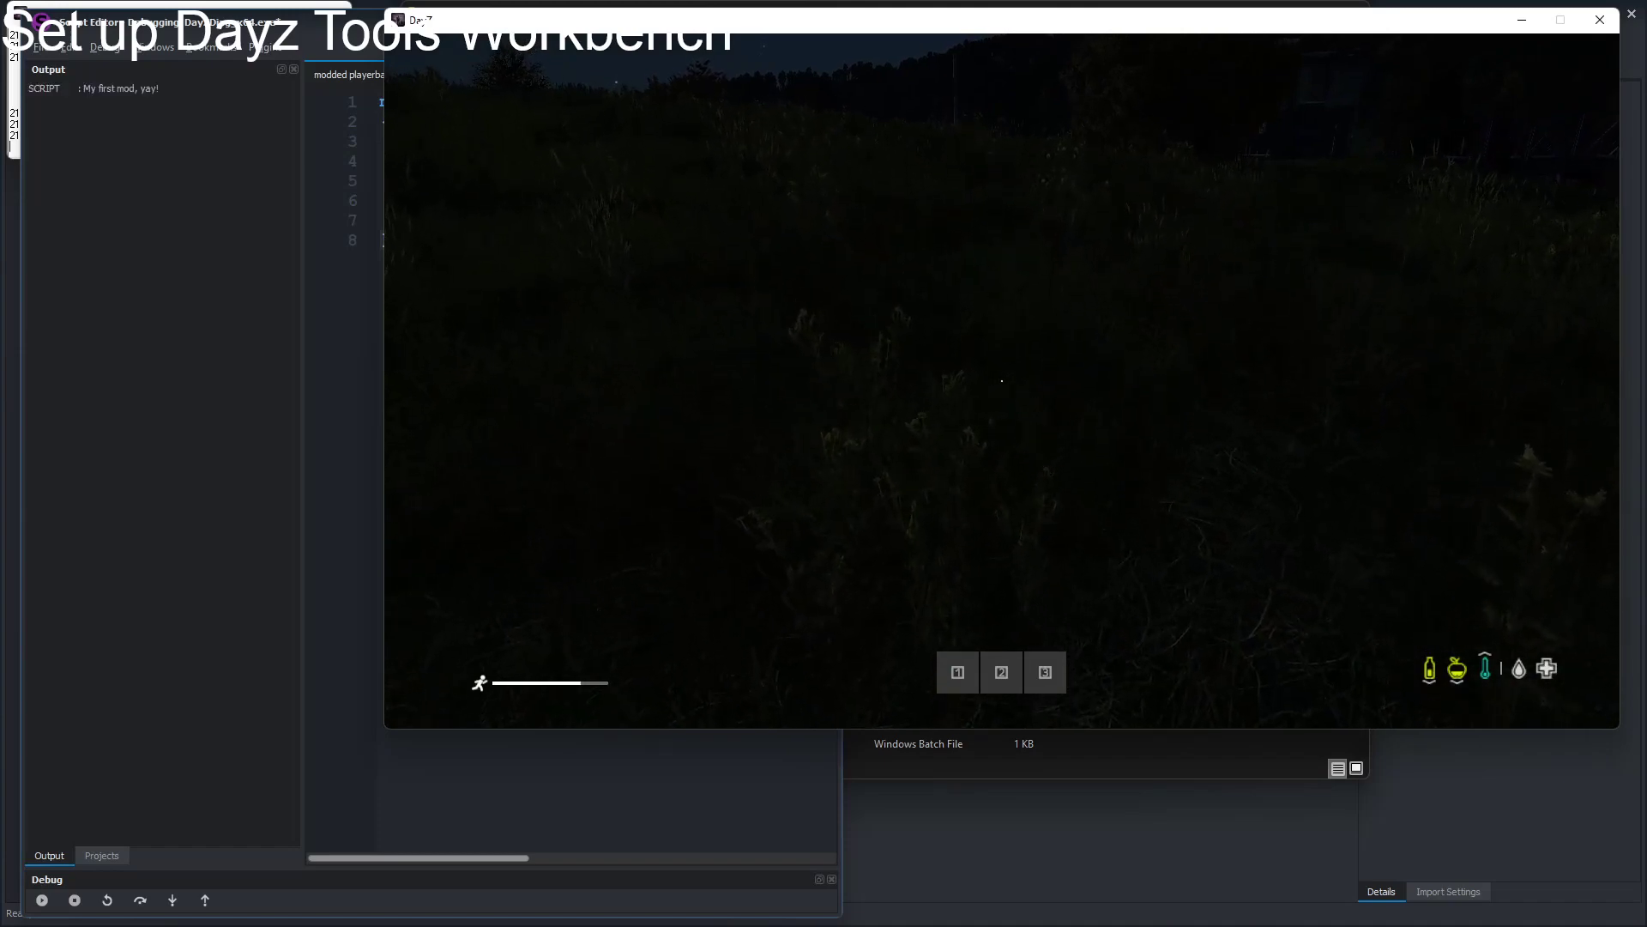
key(space)
key(space)
key(space)
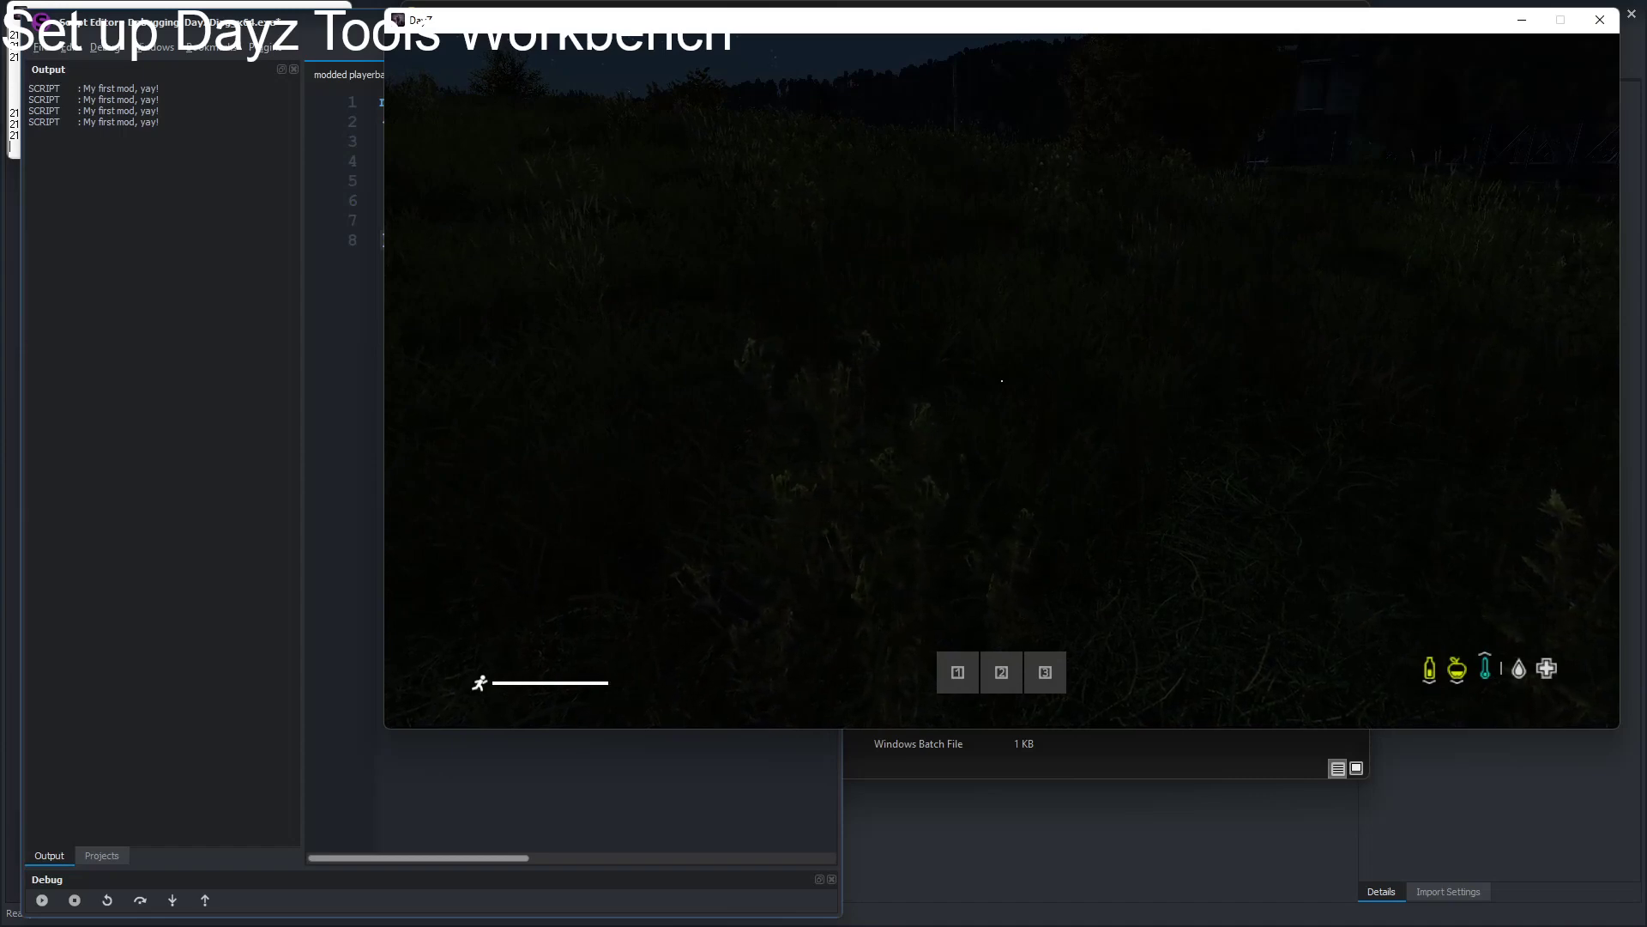
key(Escape)
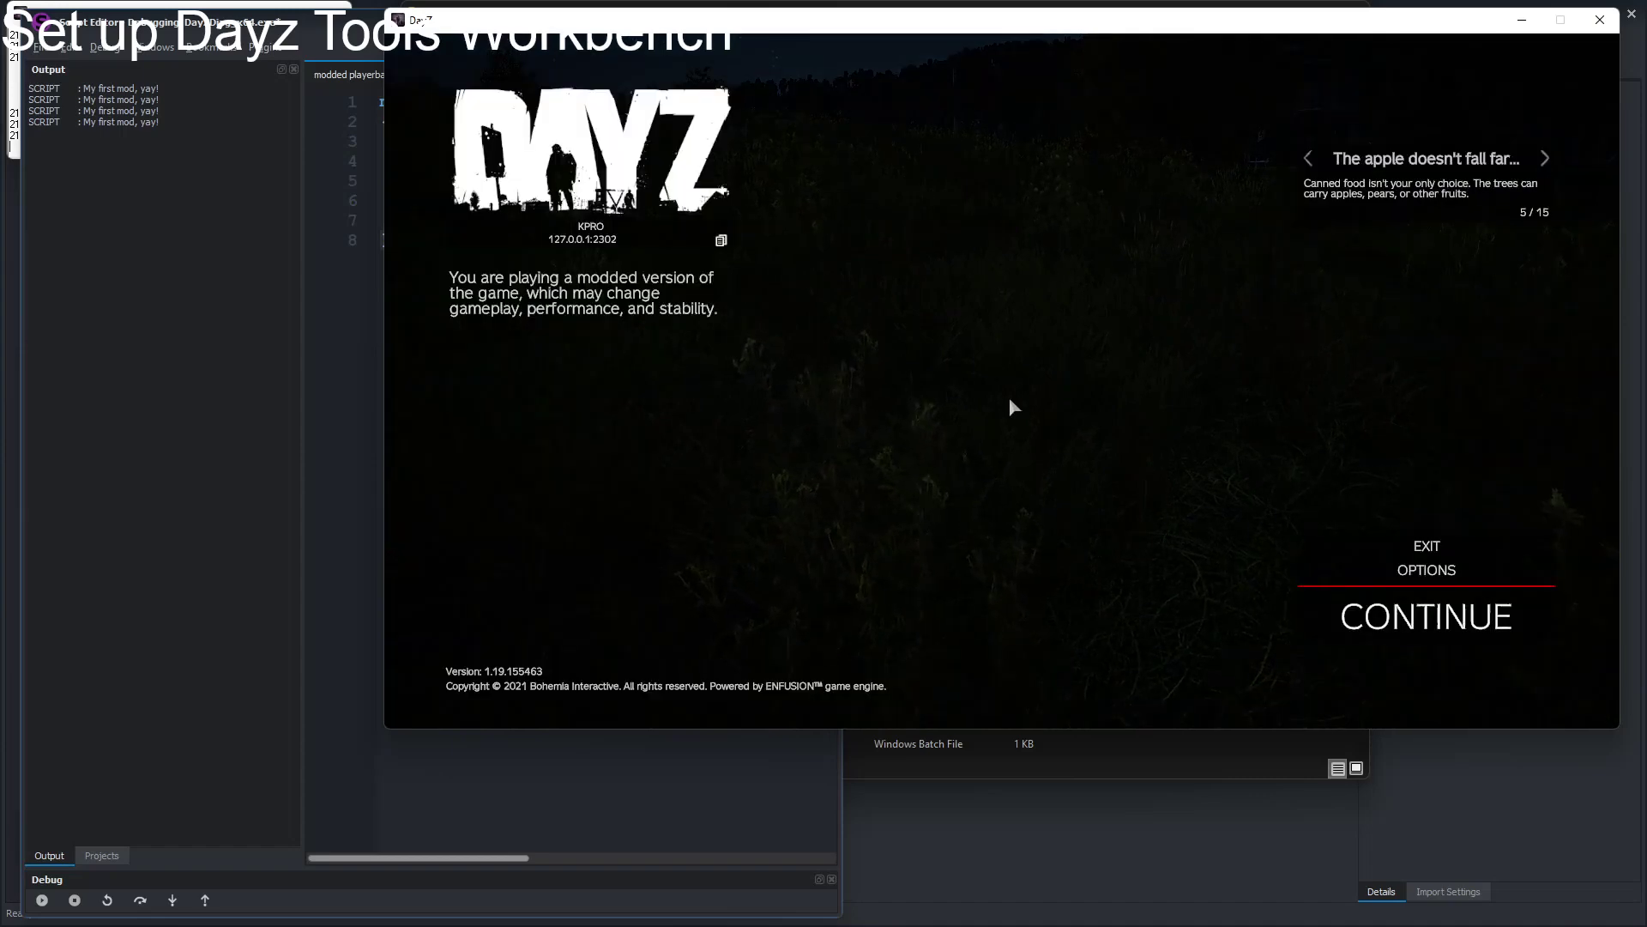
Step: Set a breakpoint on line 6, the Print call, and resume the game to trigger it with a jump
click(343, 395)
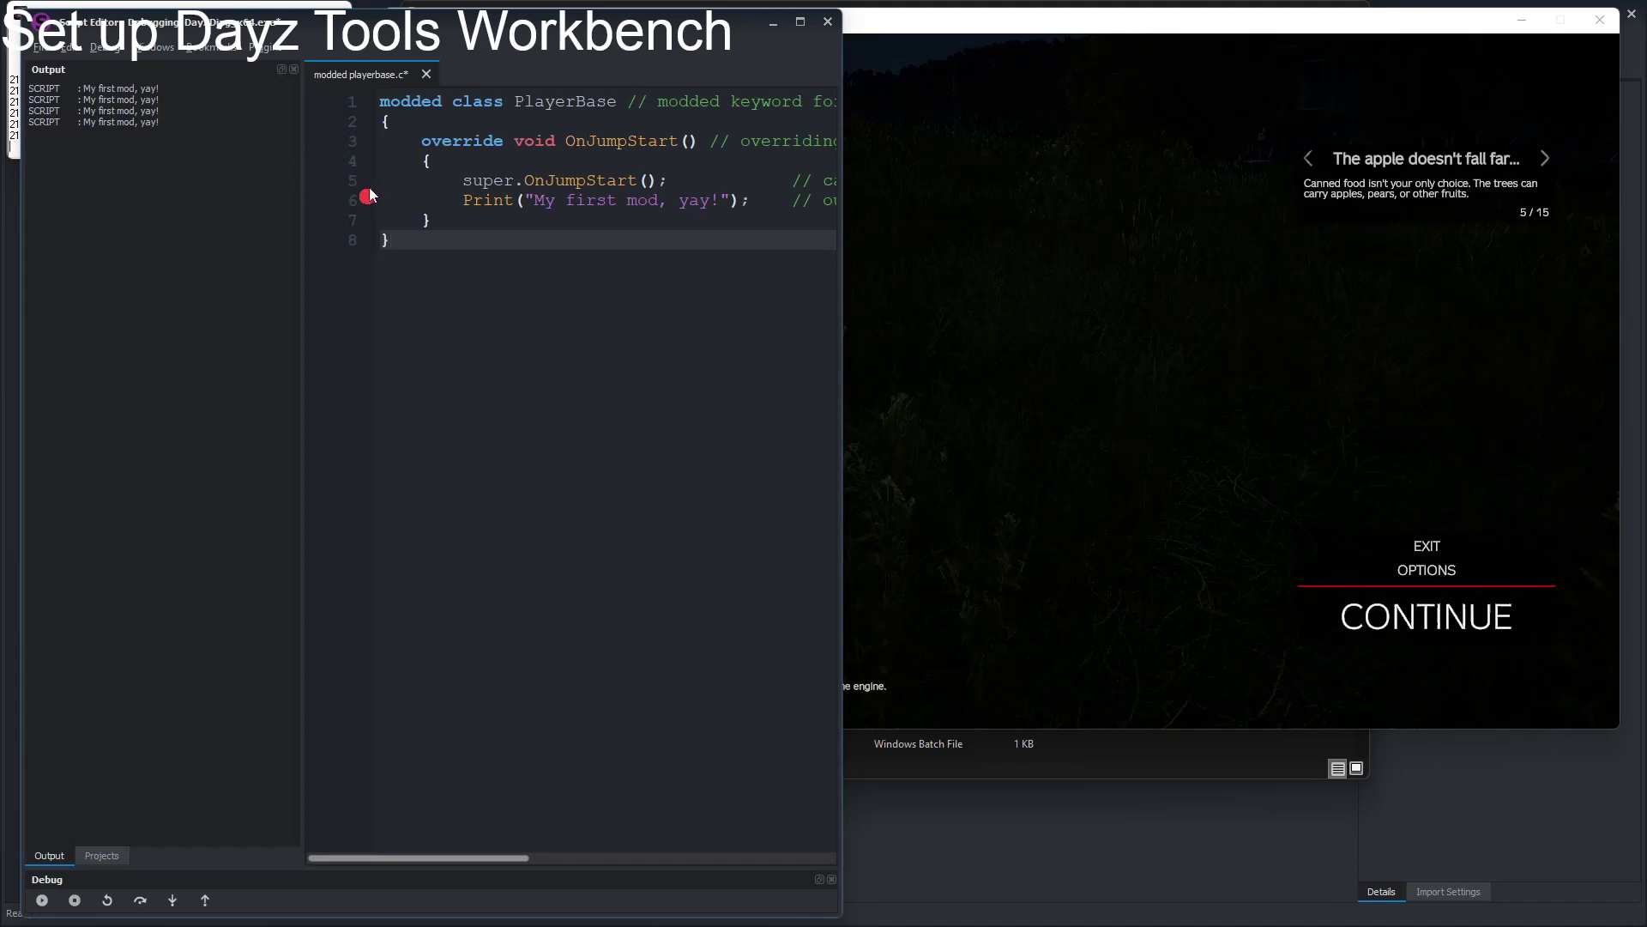
click(1151, 499)
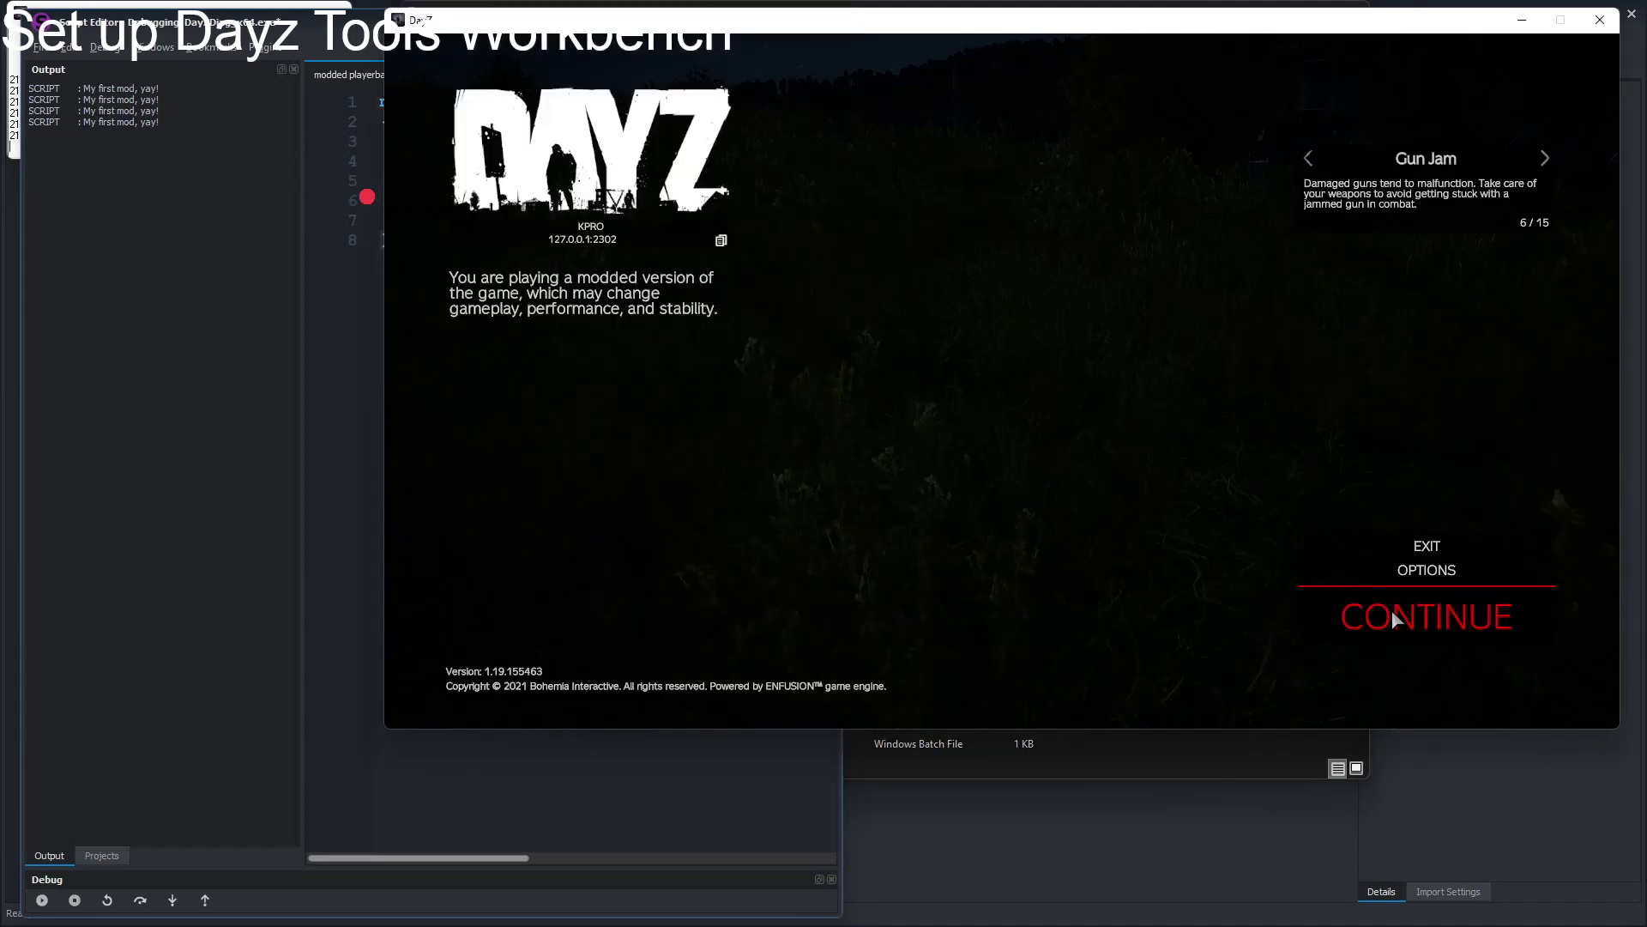
click(1426, 616)
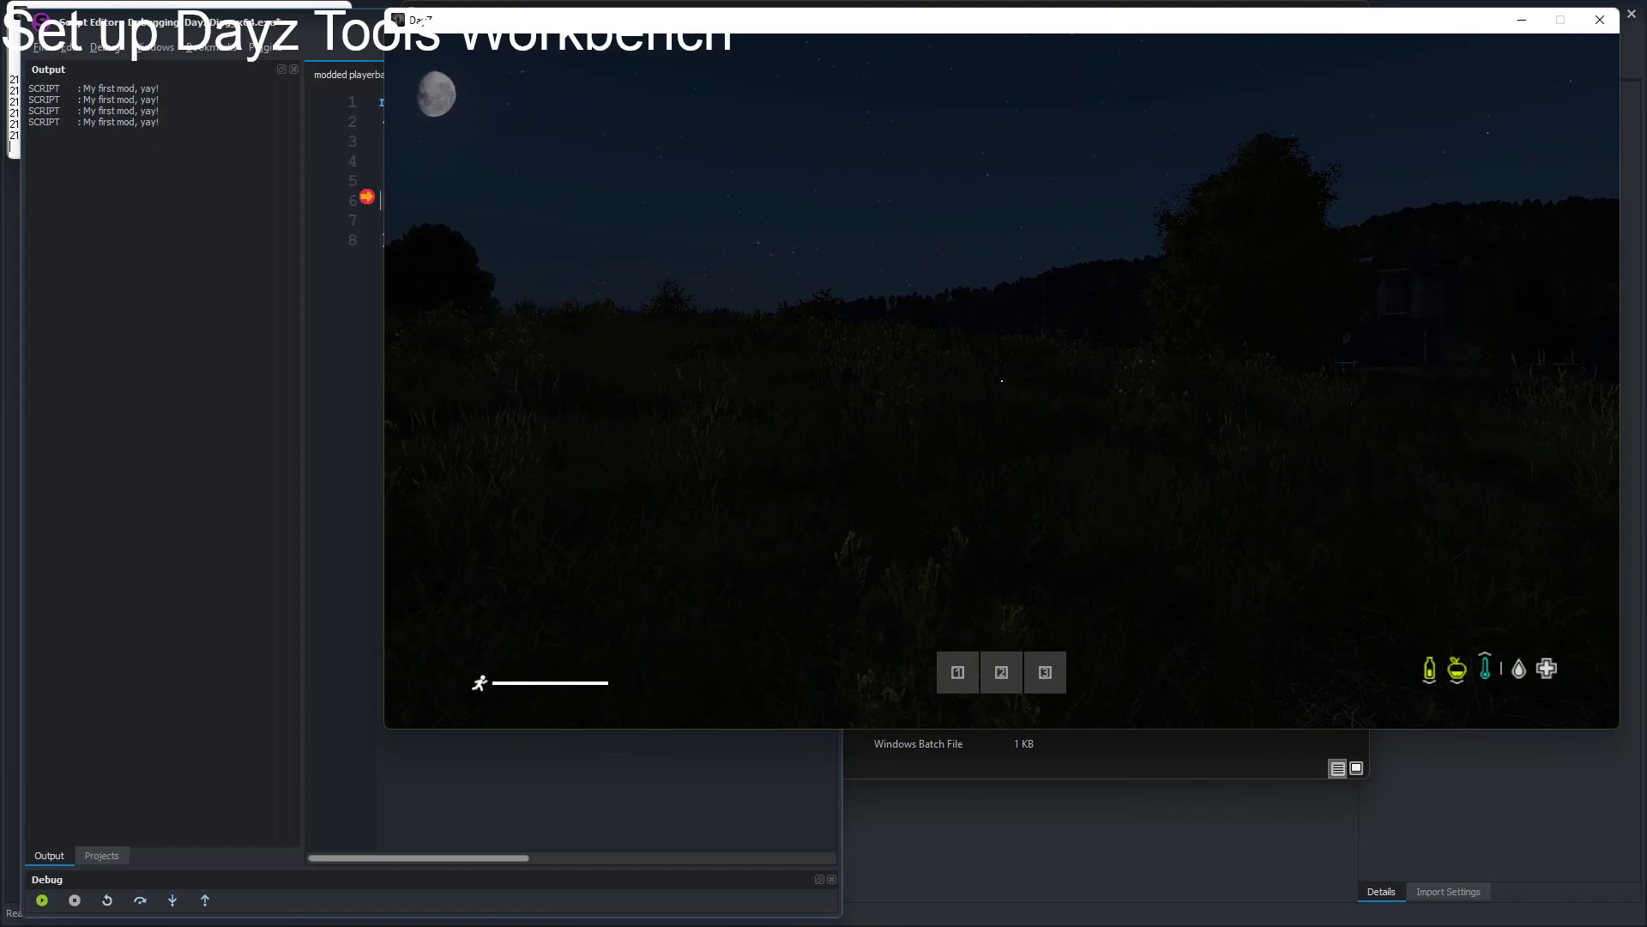
Step: Return to the Script Editor, maximize it, remove the breakpoint from line 6, and continue script execution
key(alt+Tab)
click(969, 353)
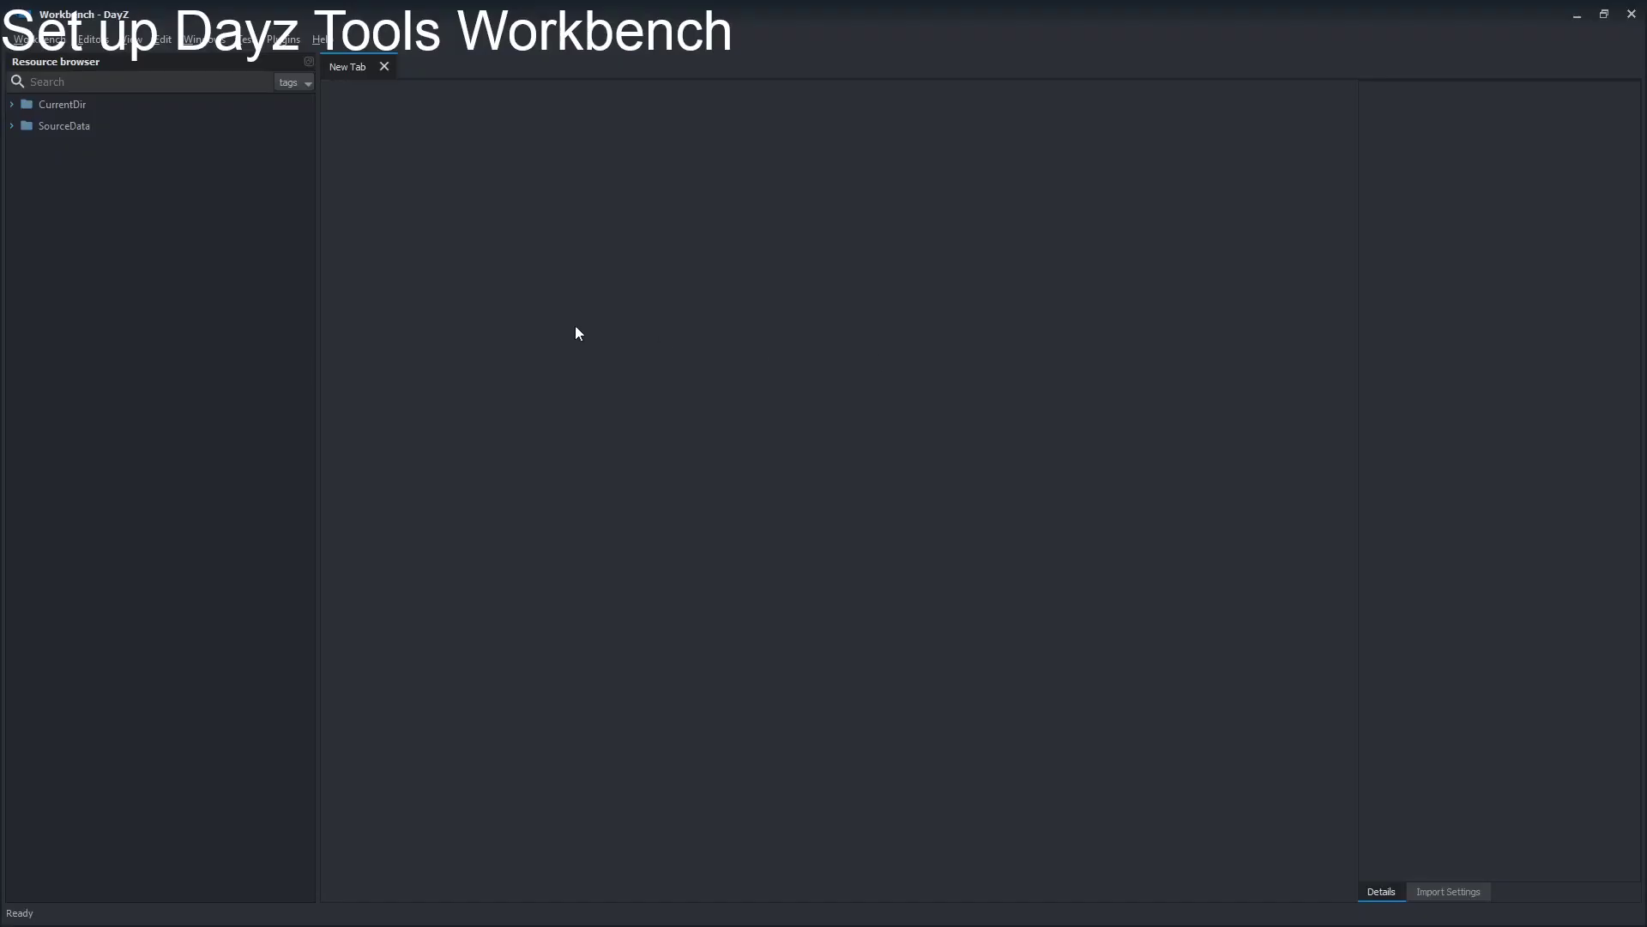
key(alt+Tab)
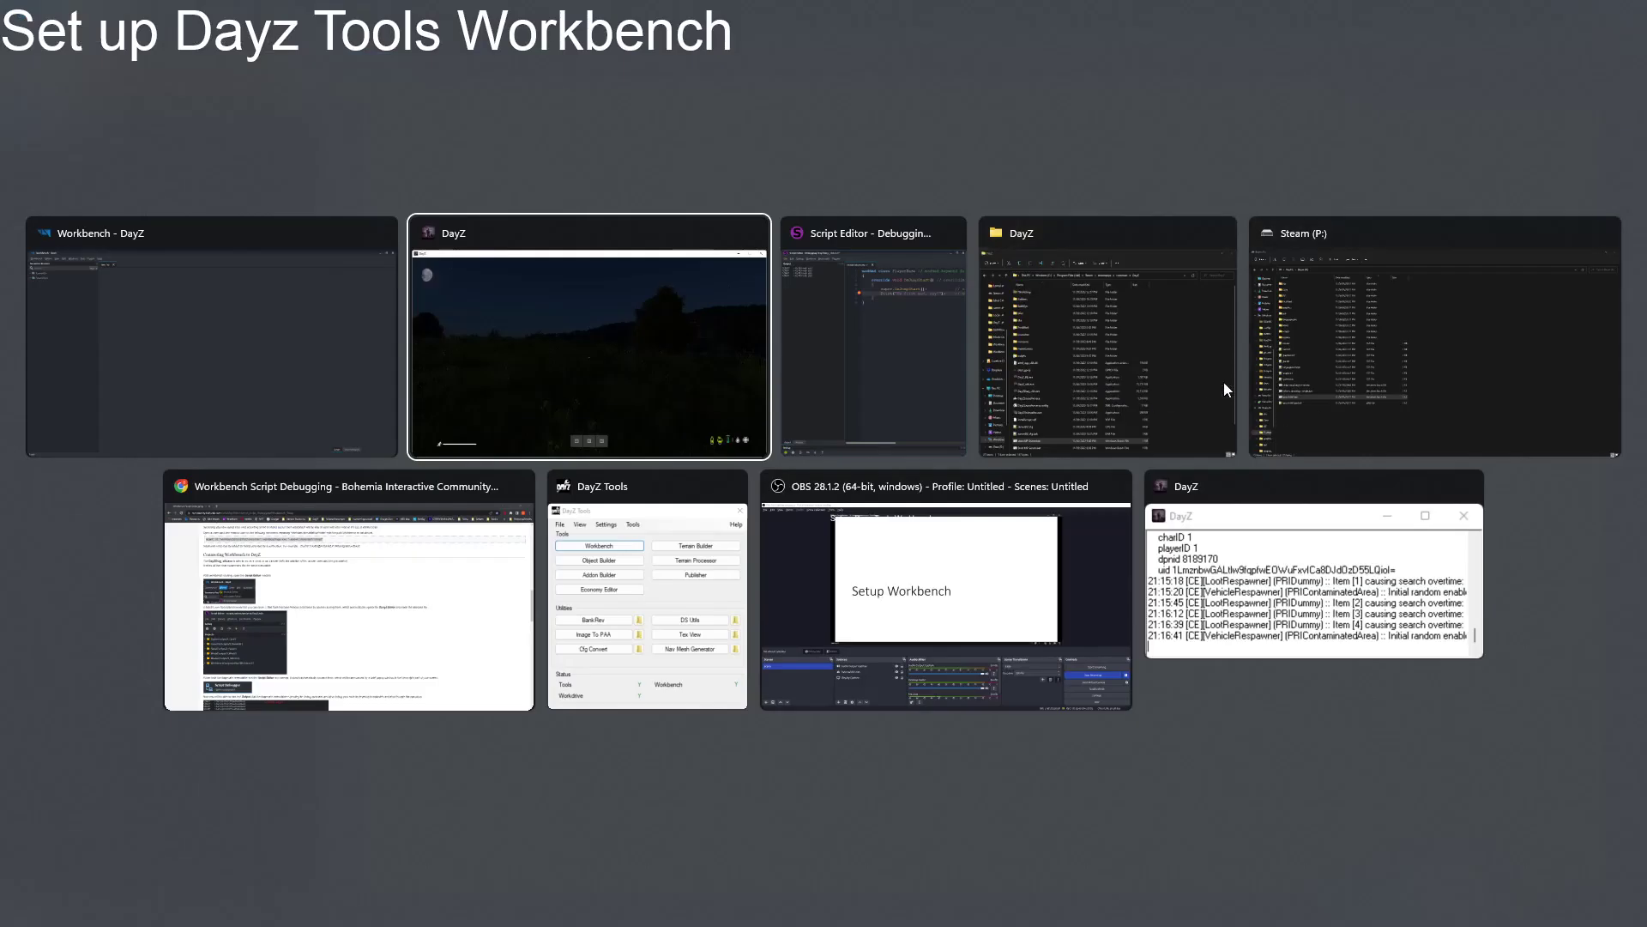
click(889, 347)
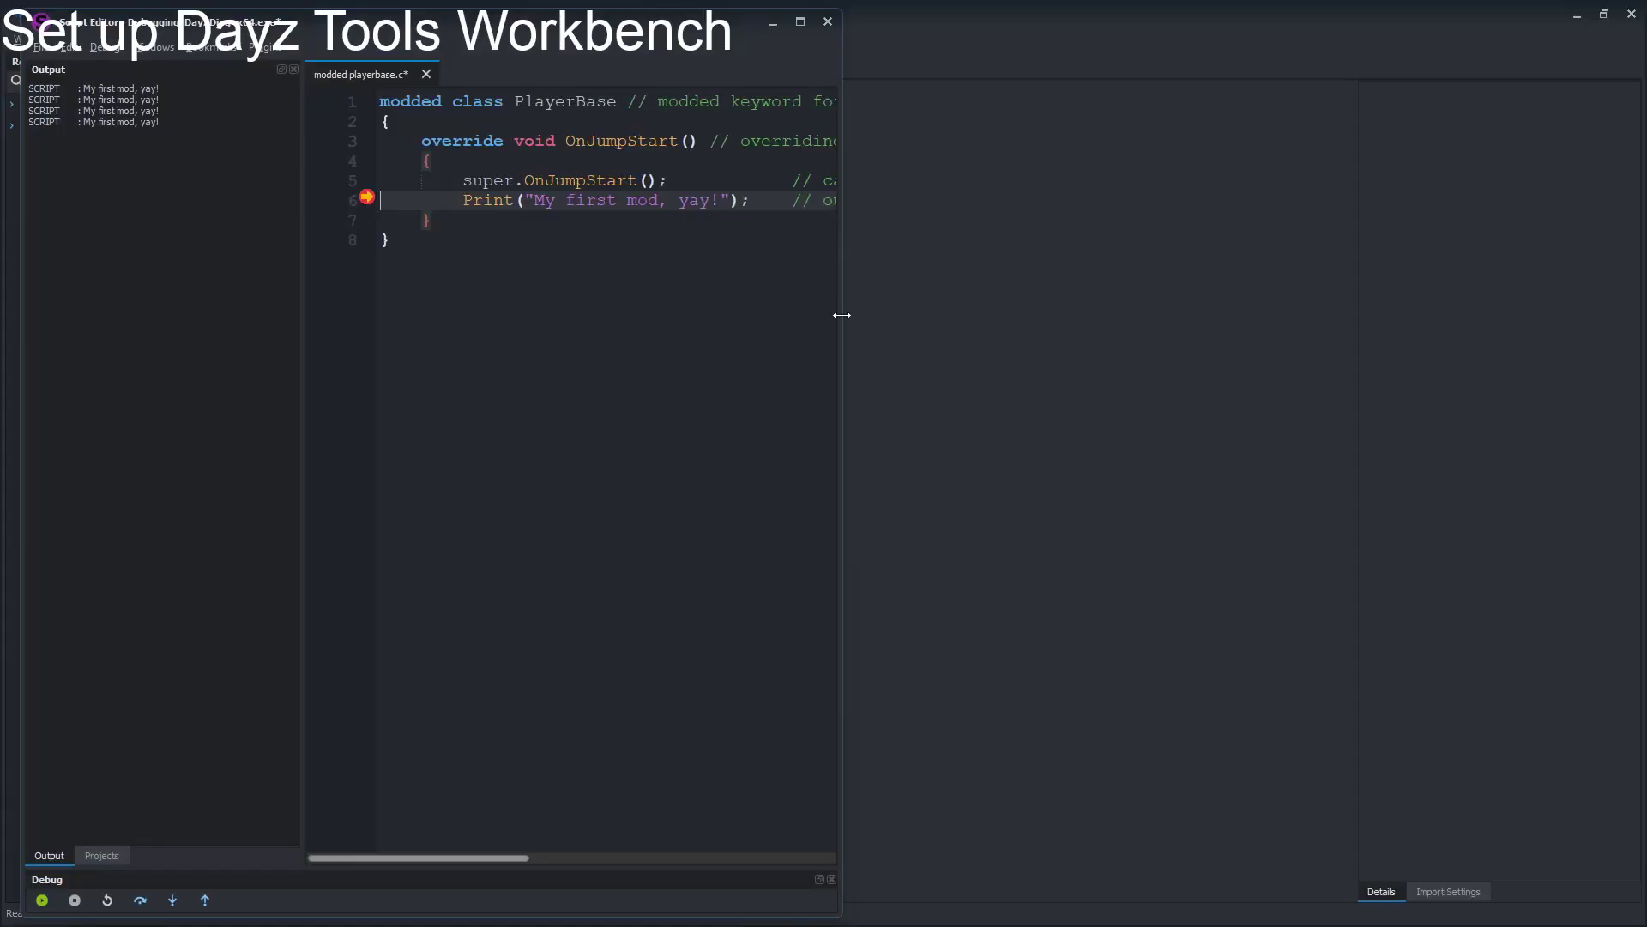
click(799, 23)
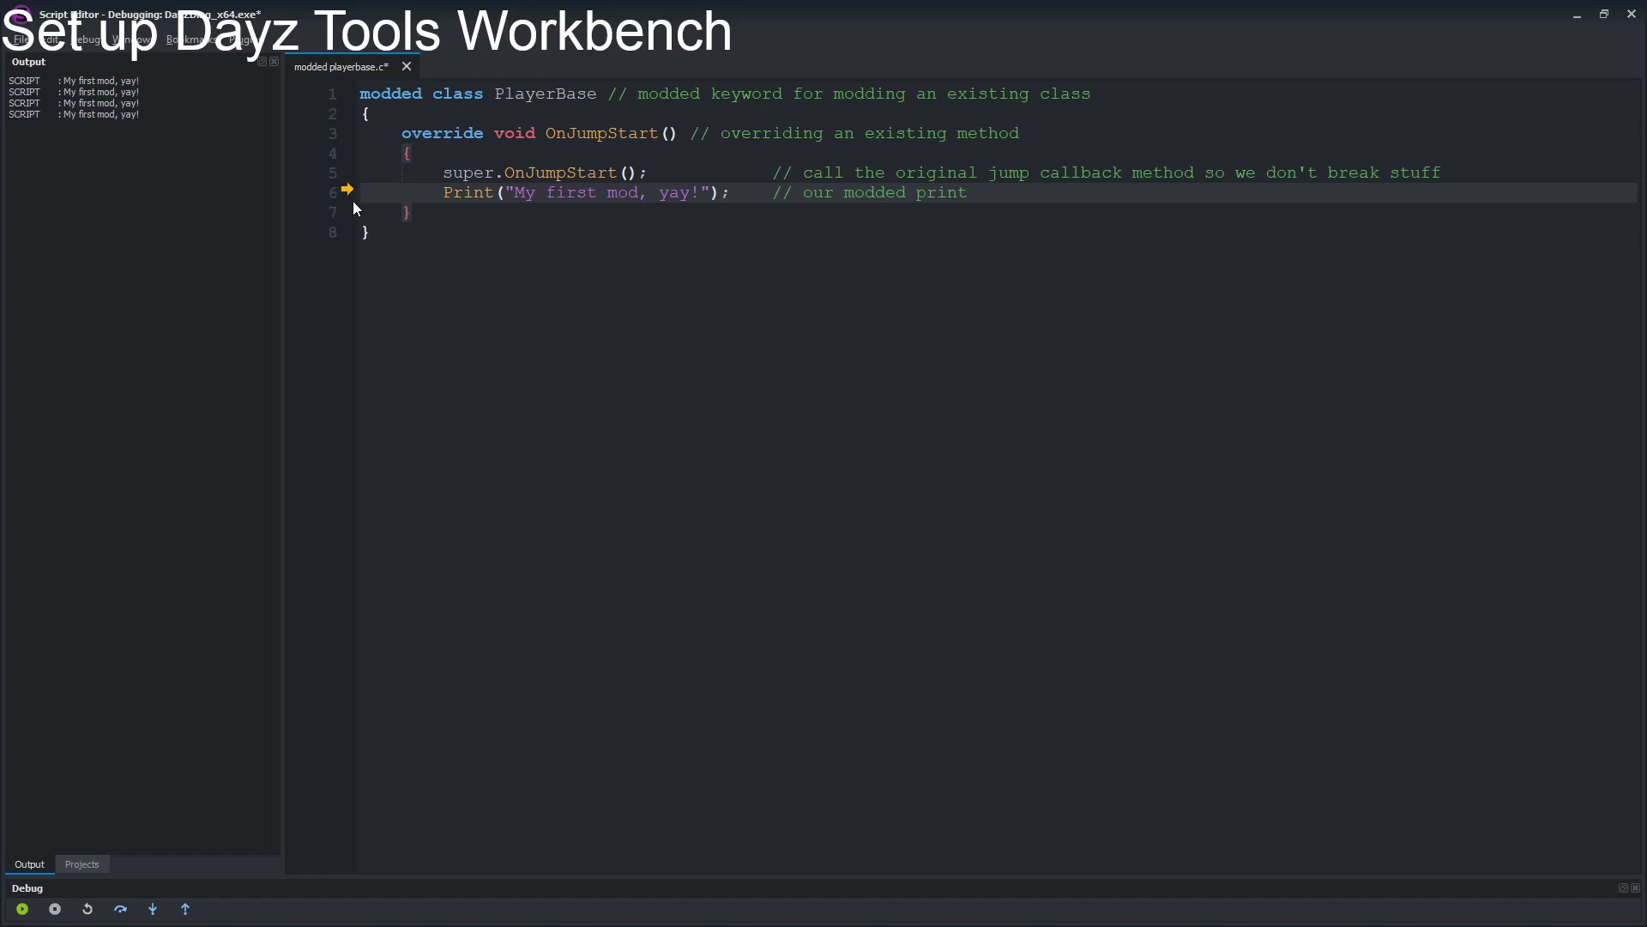
click(22, 909)
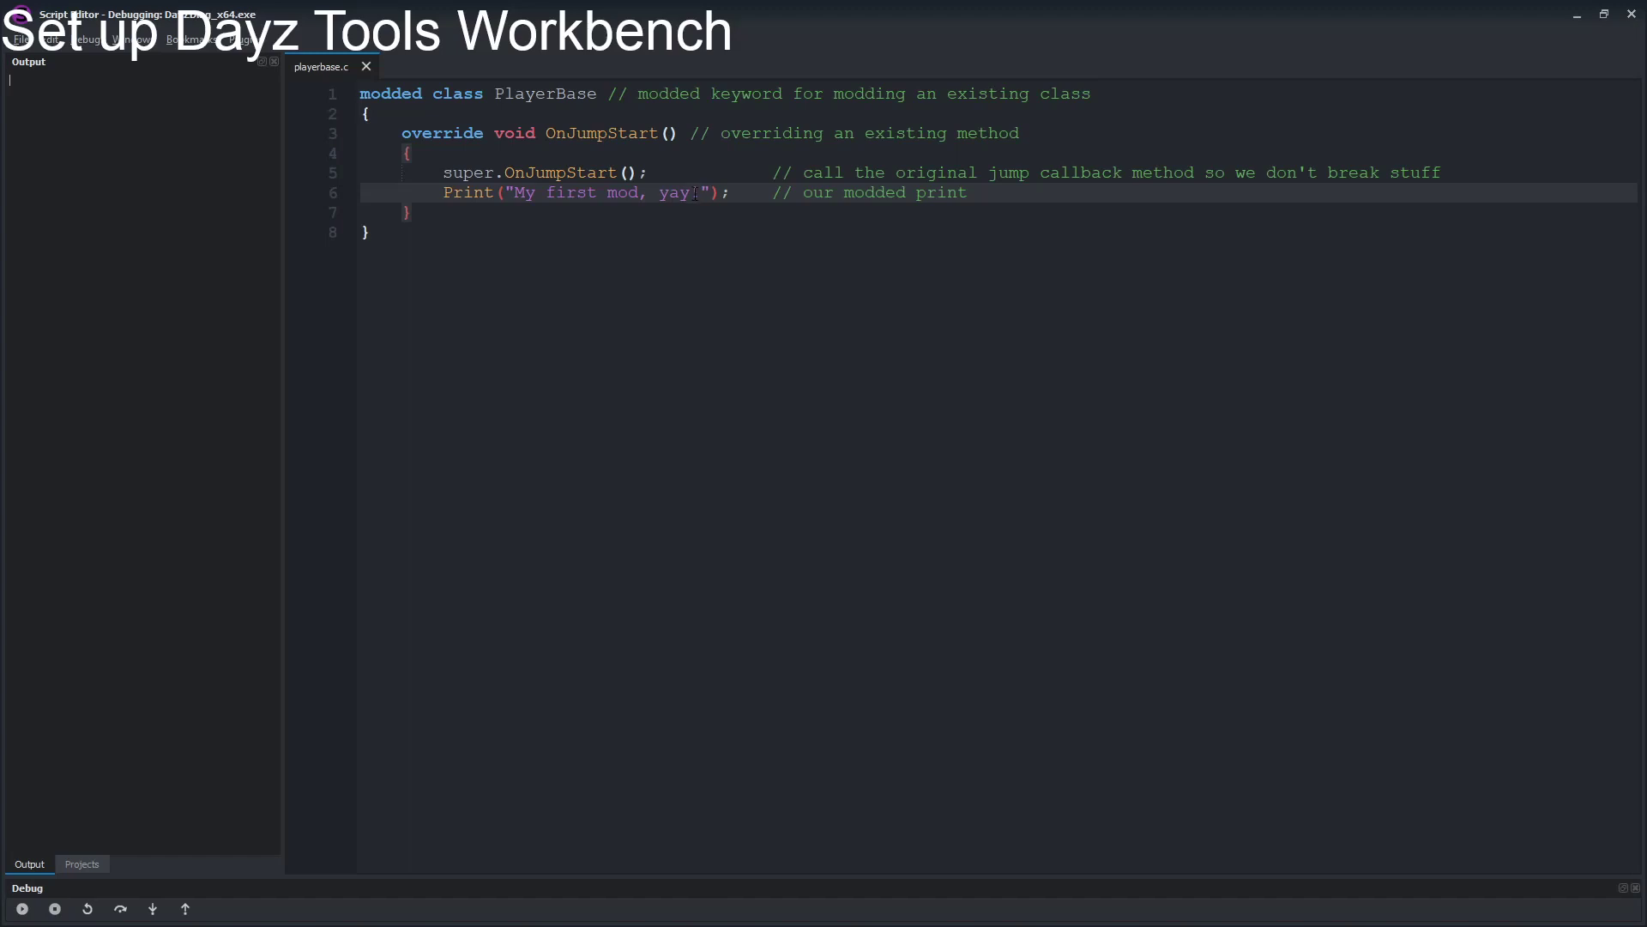
Step: Replace the Print message on line 6 of playerbase.c with "Hot loading worked!!!" and save the script
drag(700, 192, 518, 192)
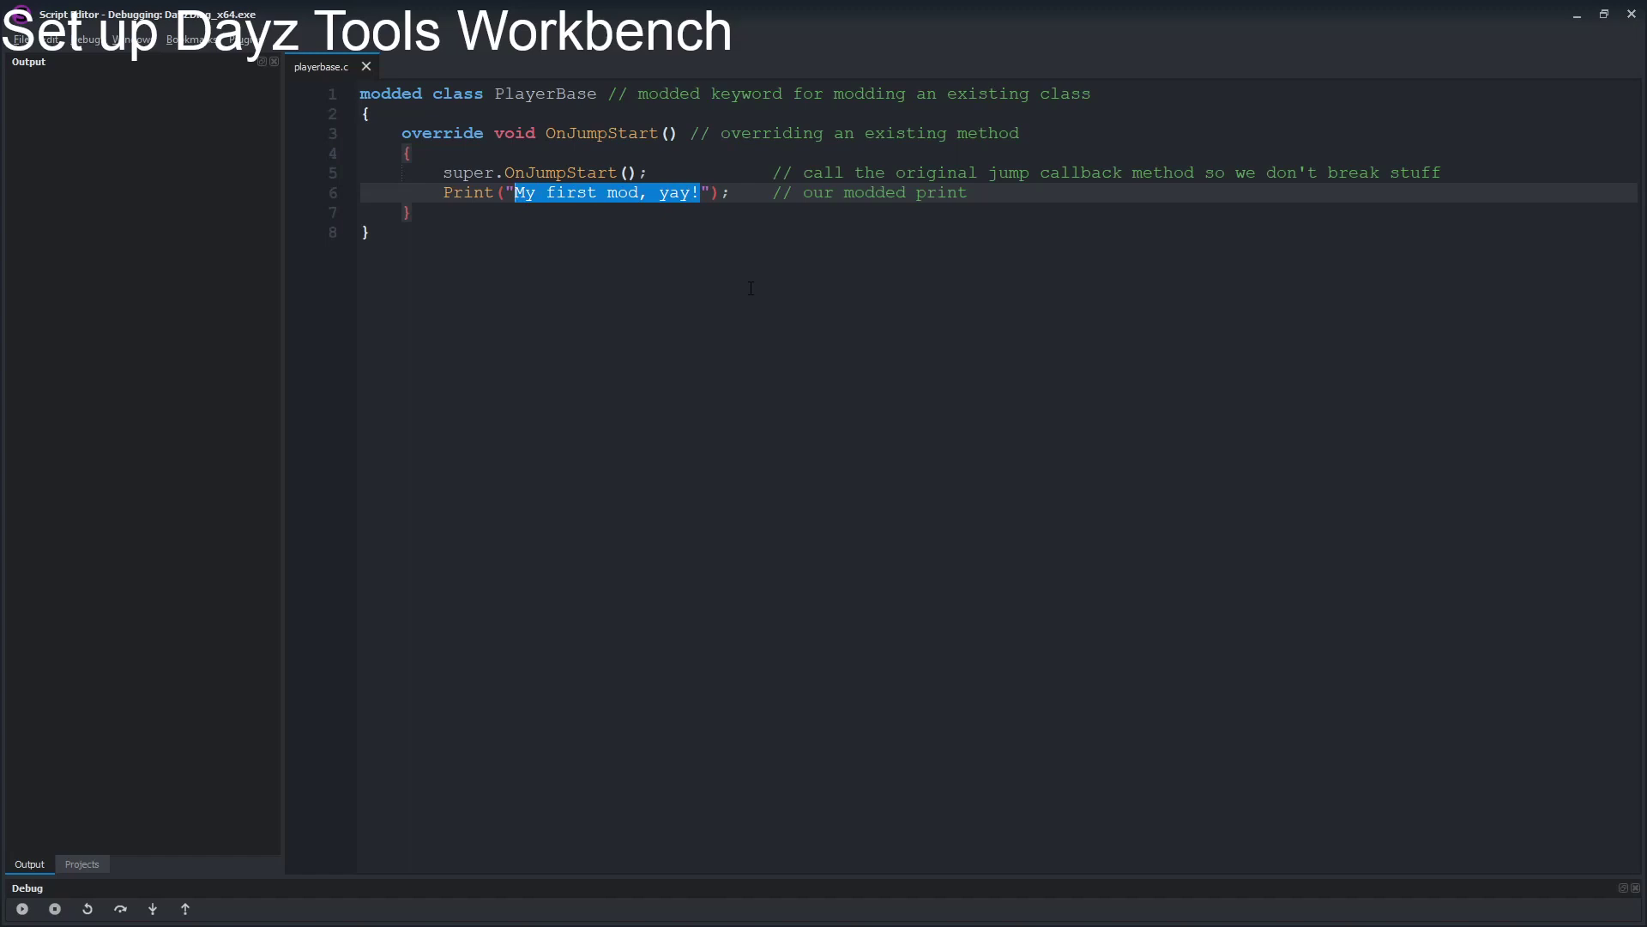
text(Hot loa)
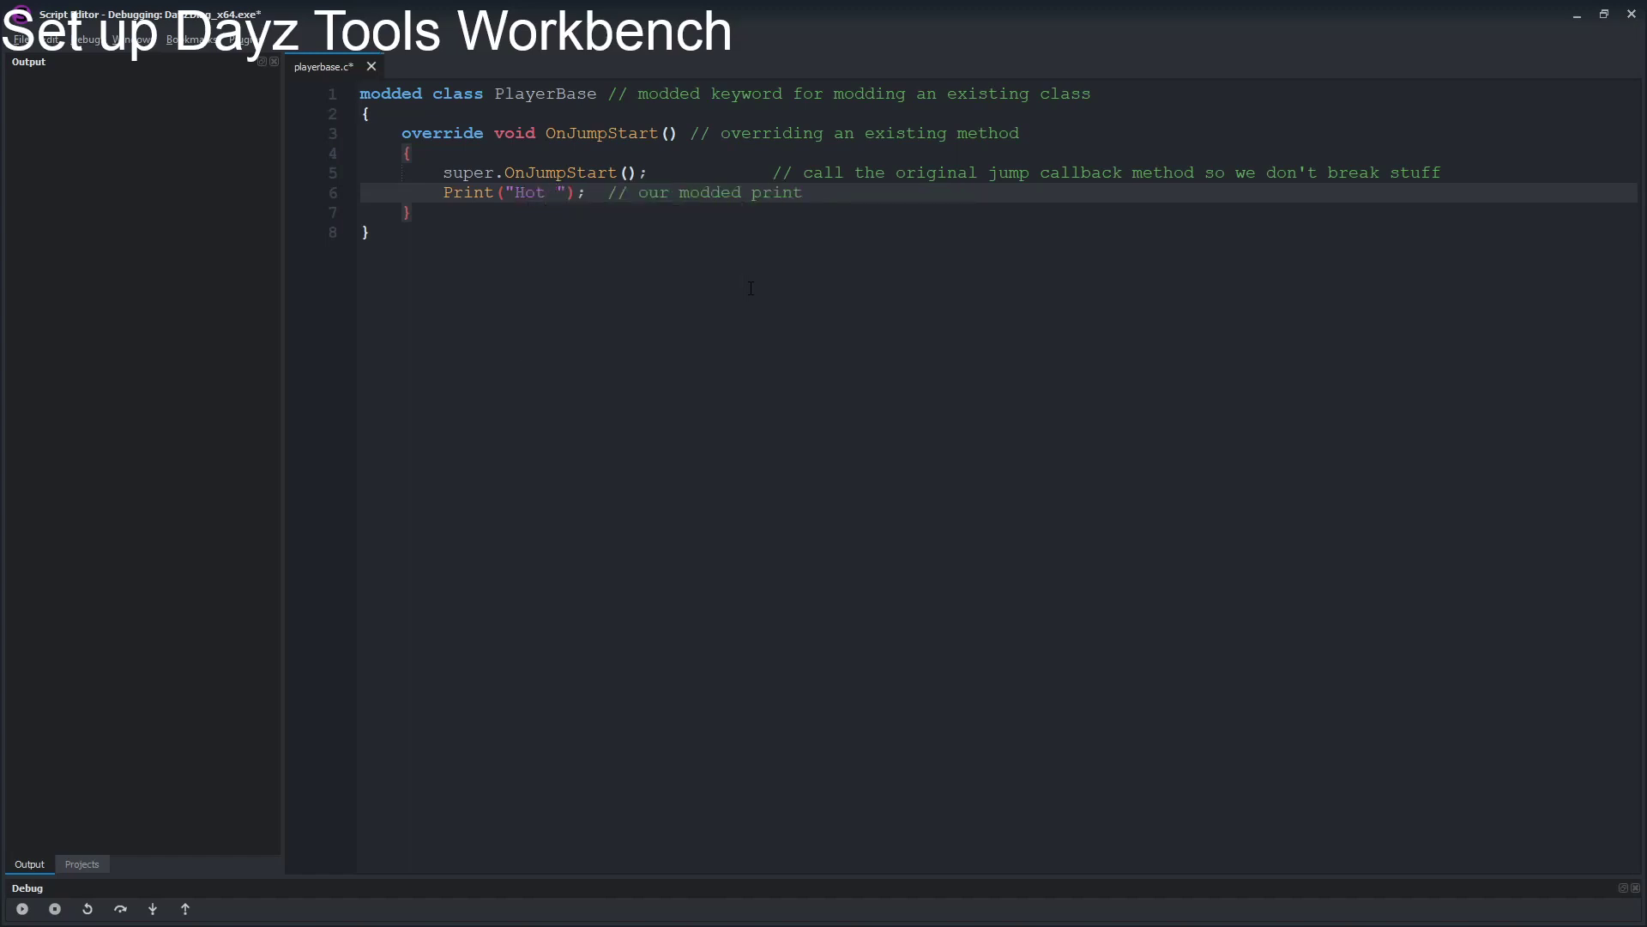
text(ding wo)
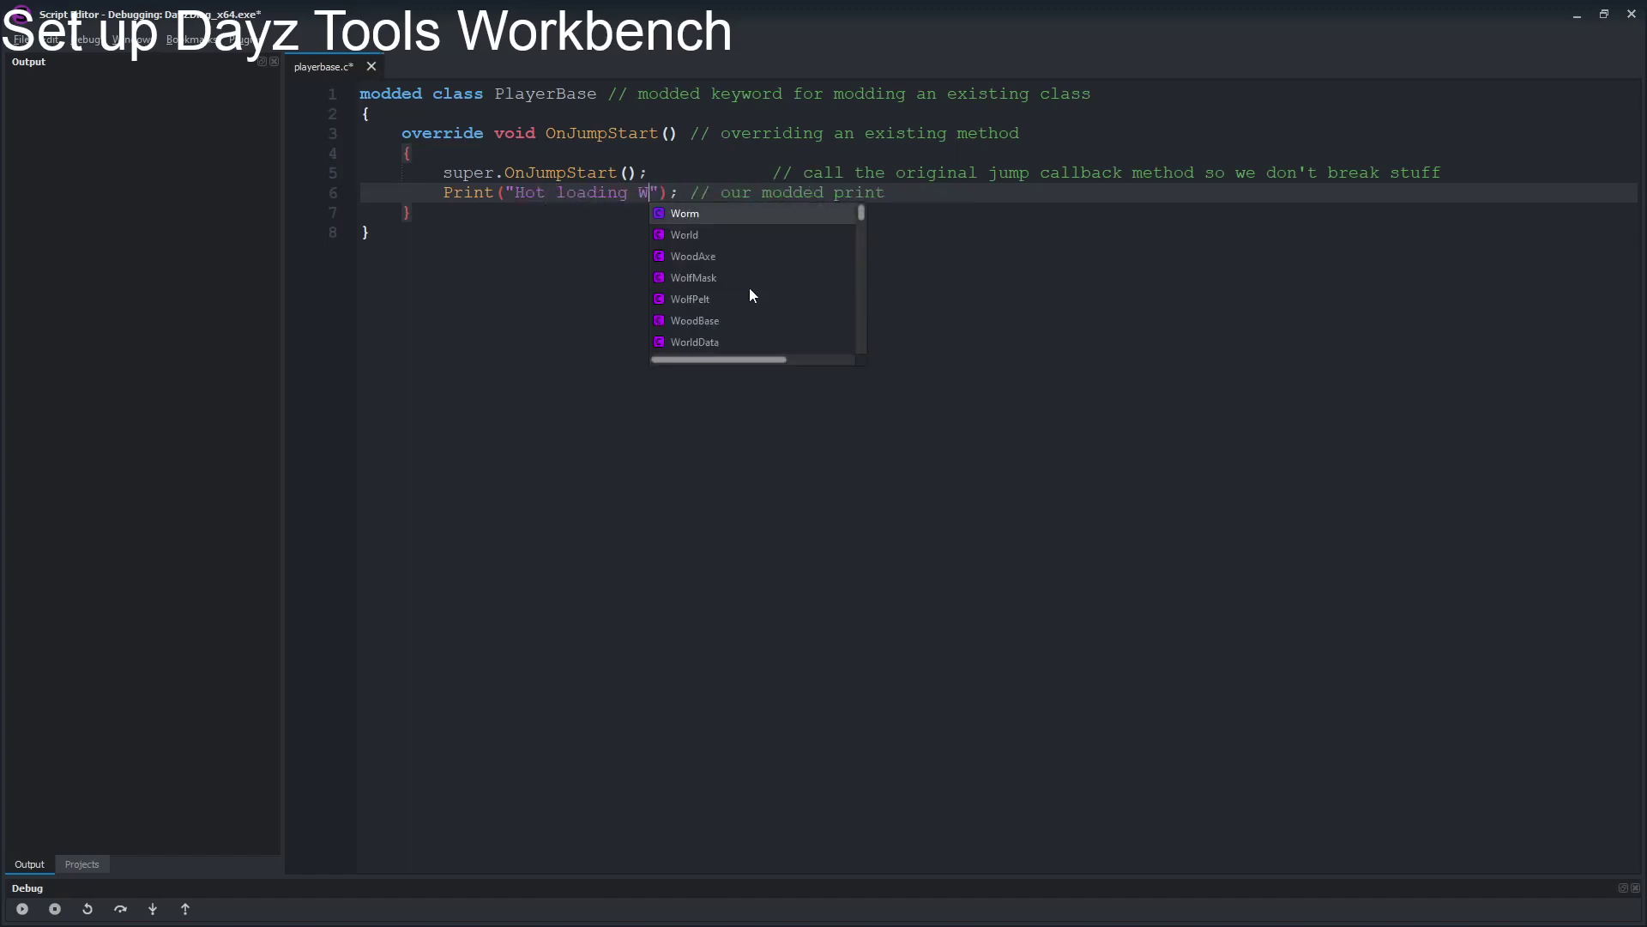
text(rked!!!)
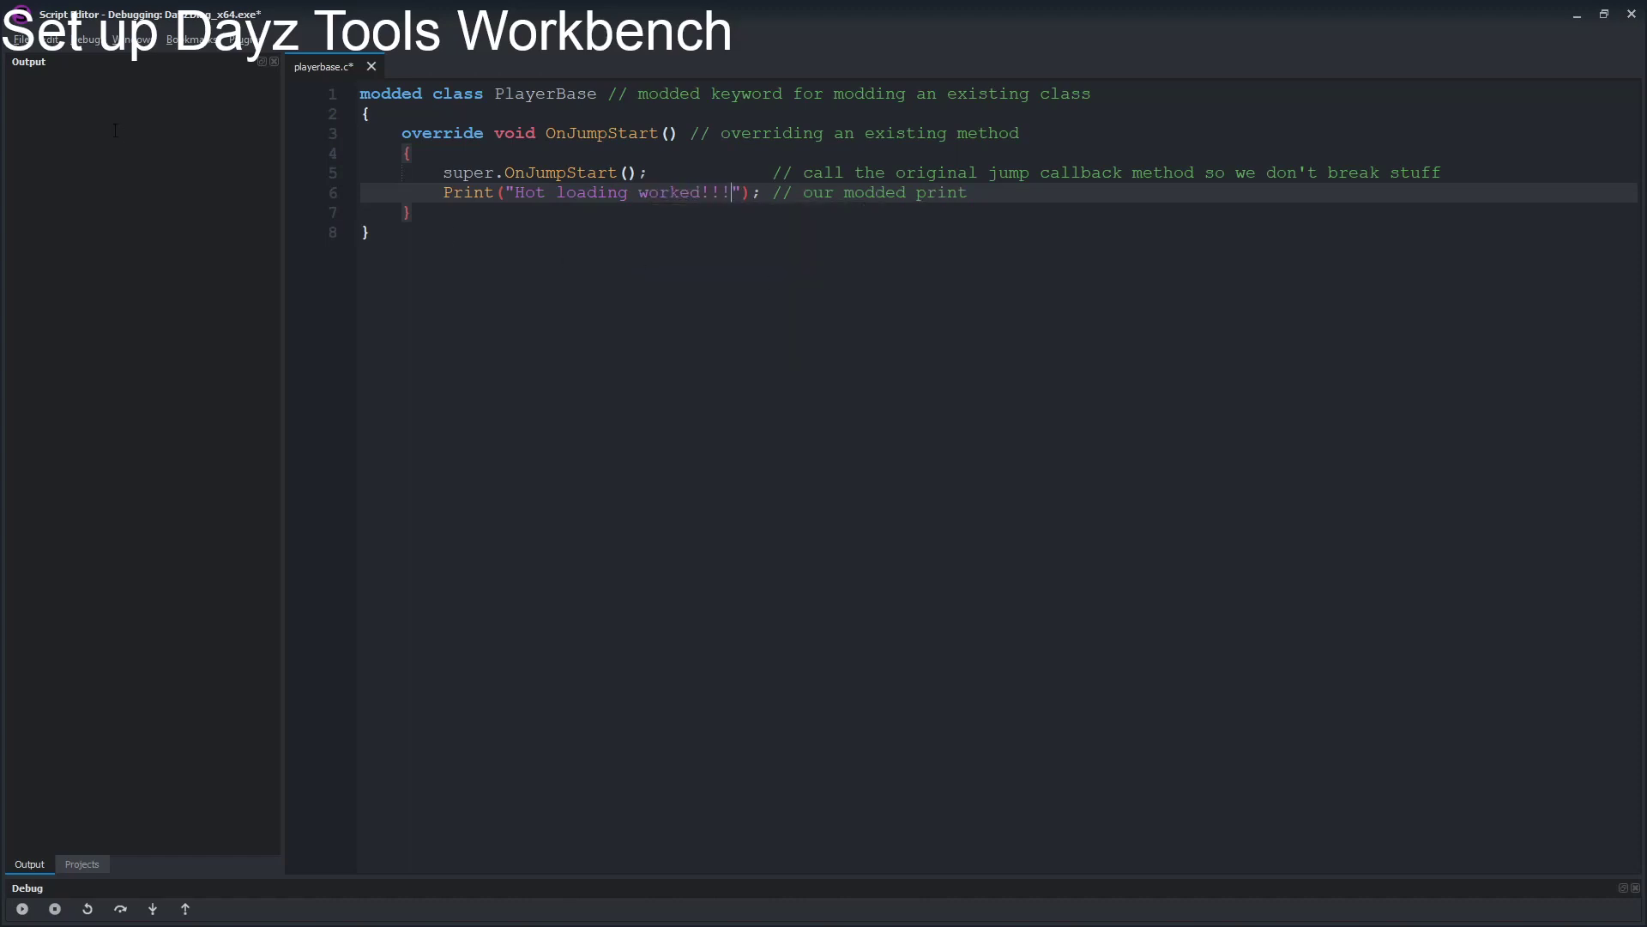
click(21, 40)
click(73, 116)
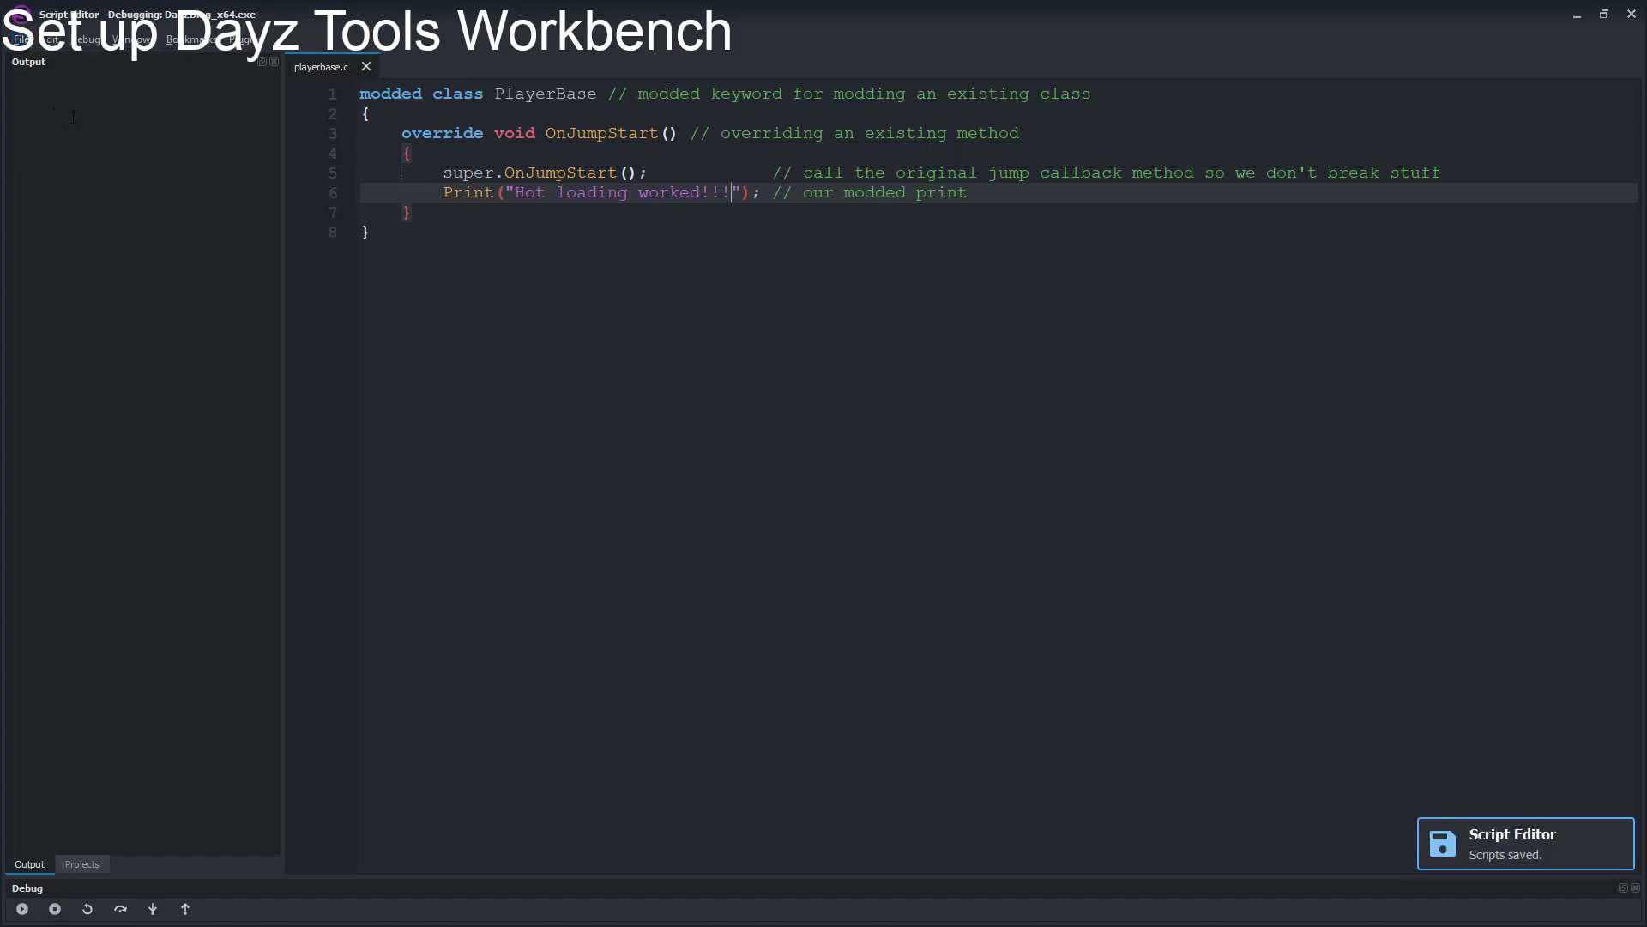
Step: Recompile playerbase.c on the connected host so the running game client gets the edited script
click(56, 42)
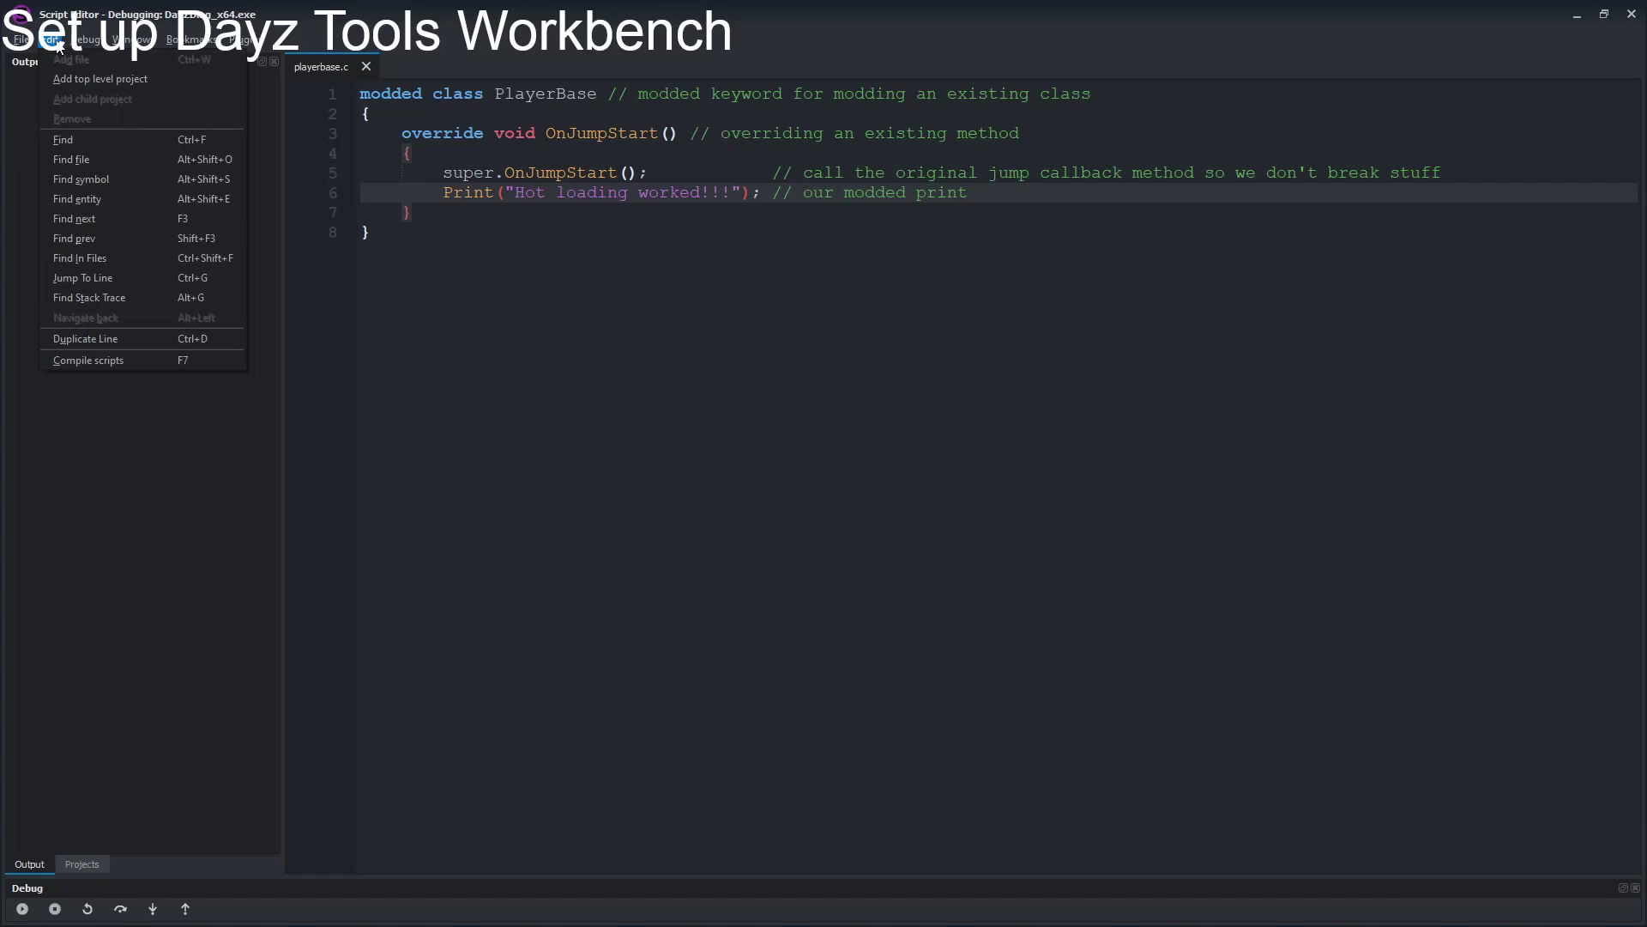
mouse_move(81, 45)
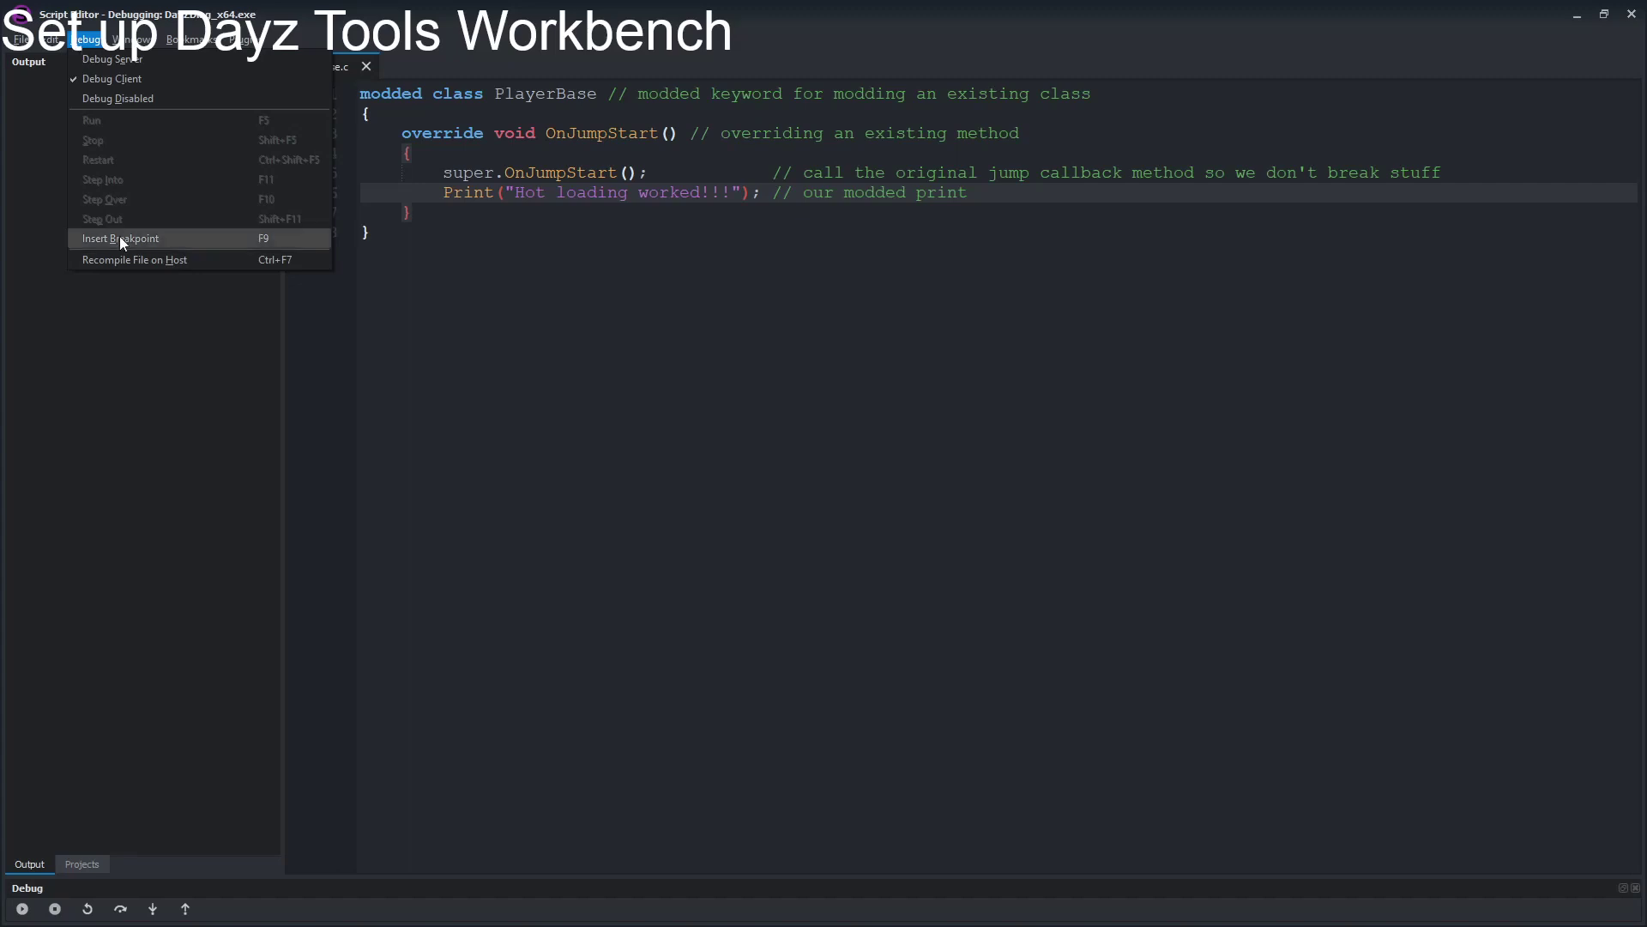
click(136, 257)
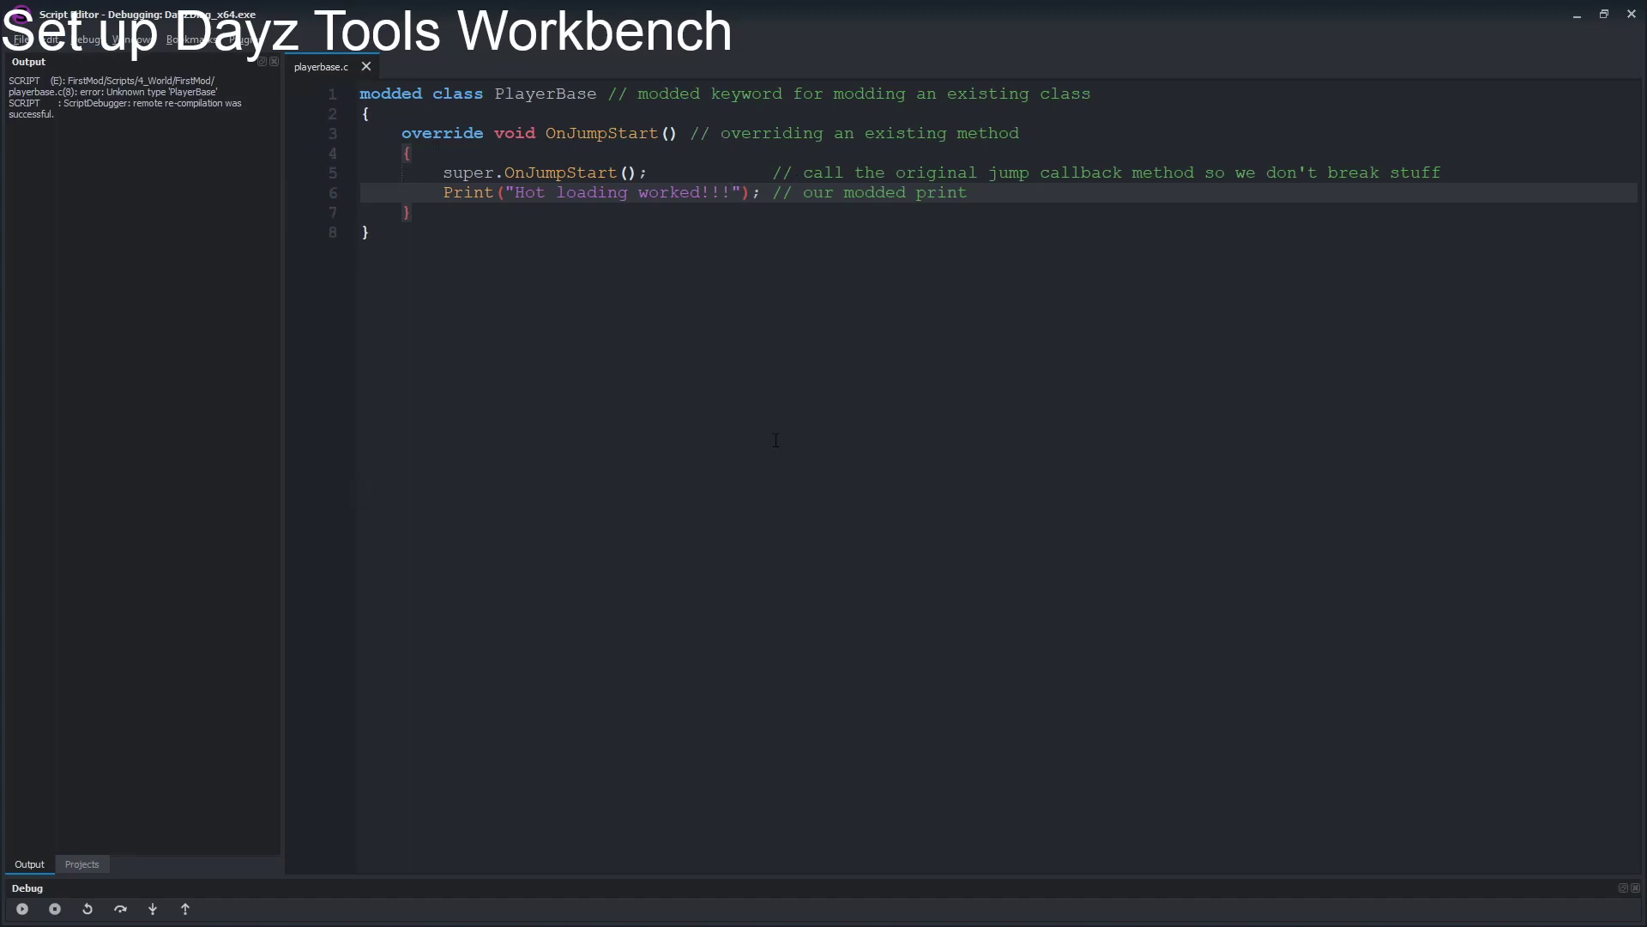
Step: Switch to the DayZ game, resume it and jump to test the hot-loaded print, and close the game window
key(super+Tab)
click(995, 381)
click(1493, 619)
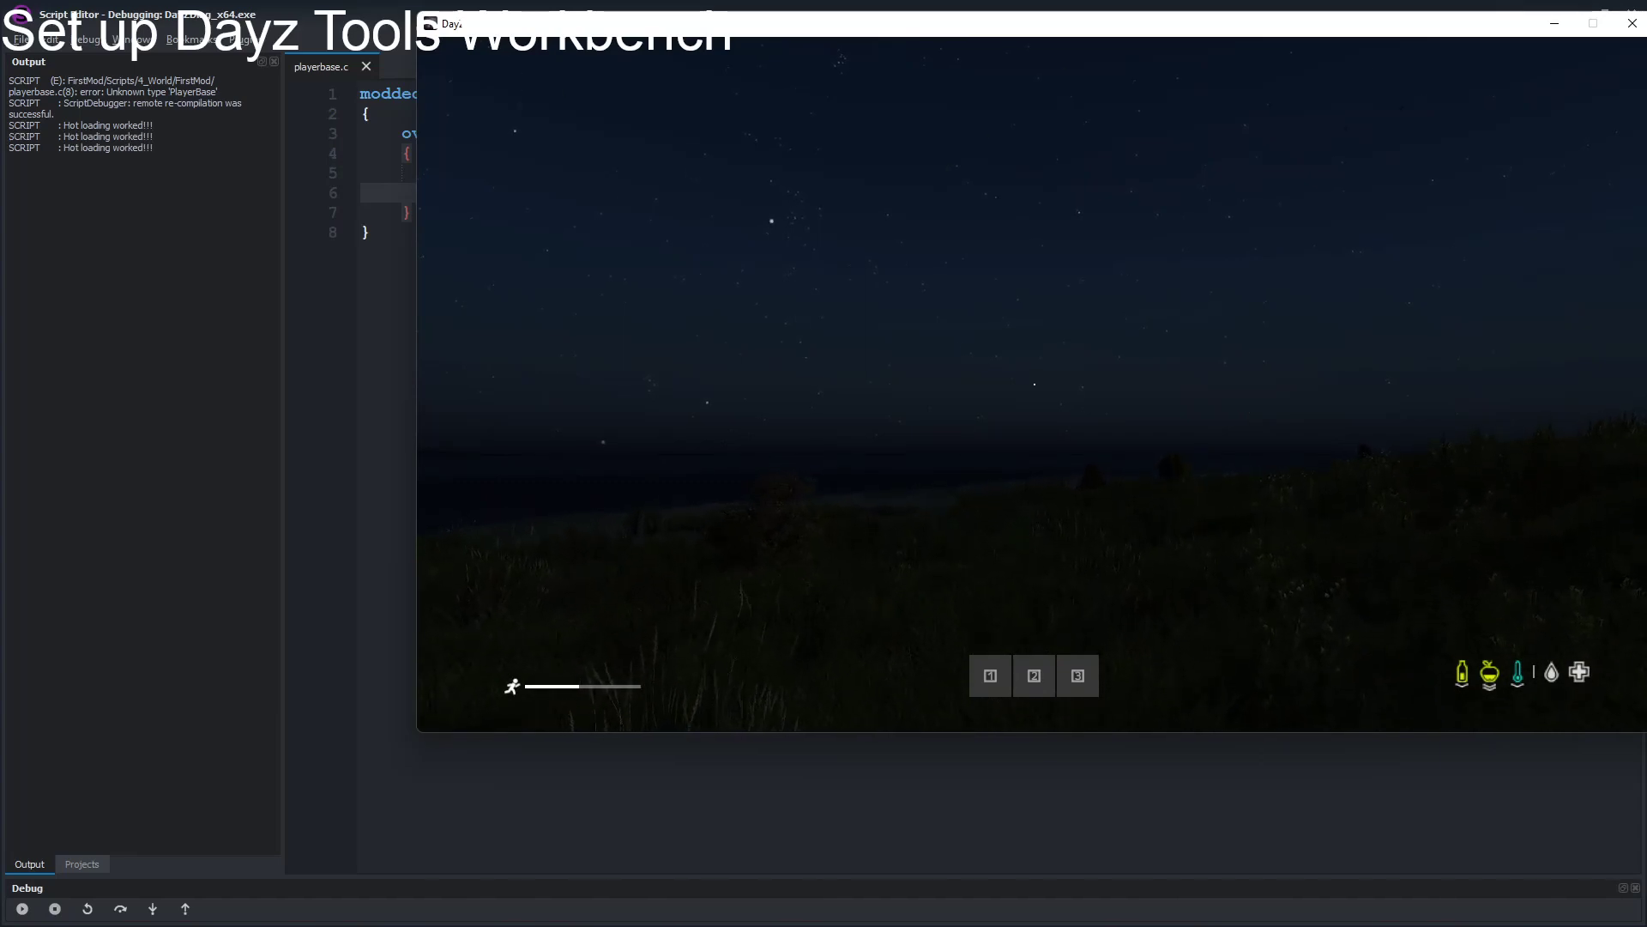
key(Escape)
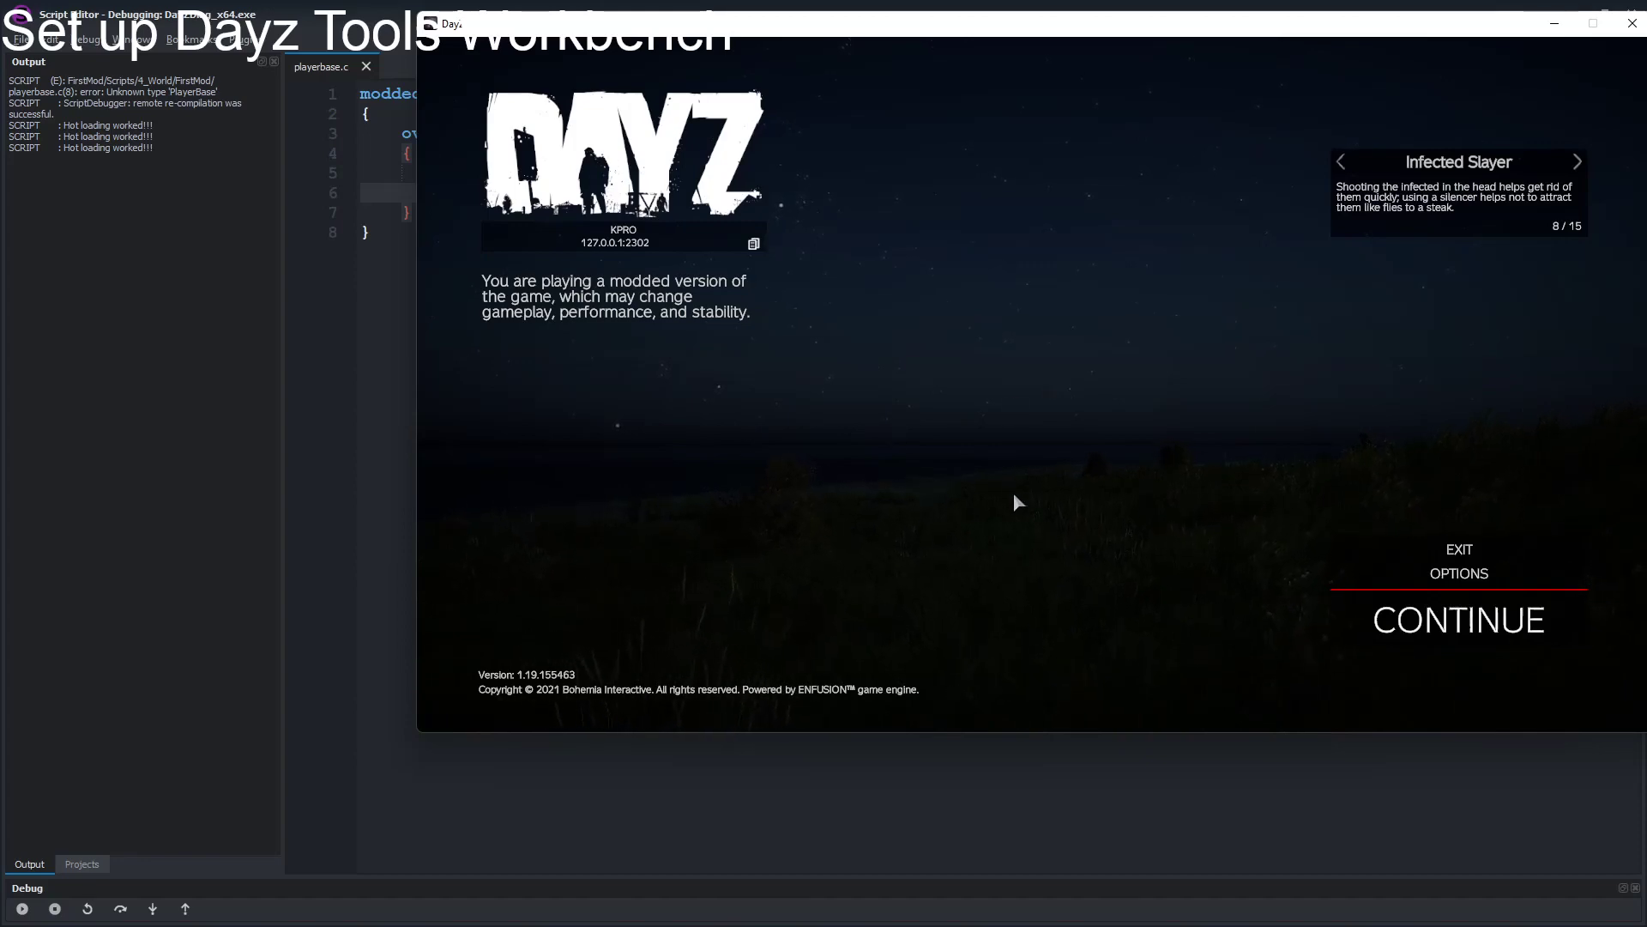
click(1632, 24)
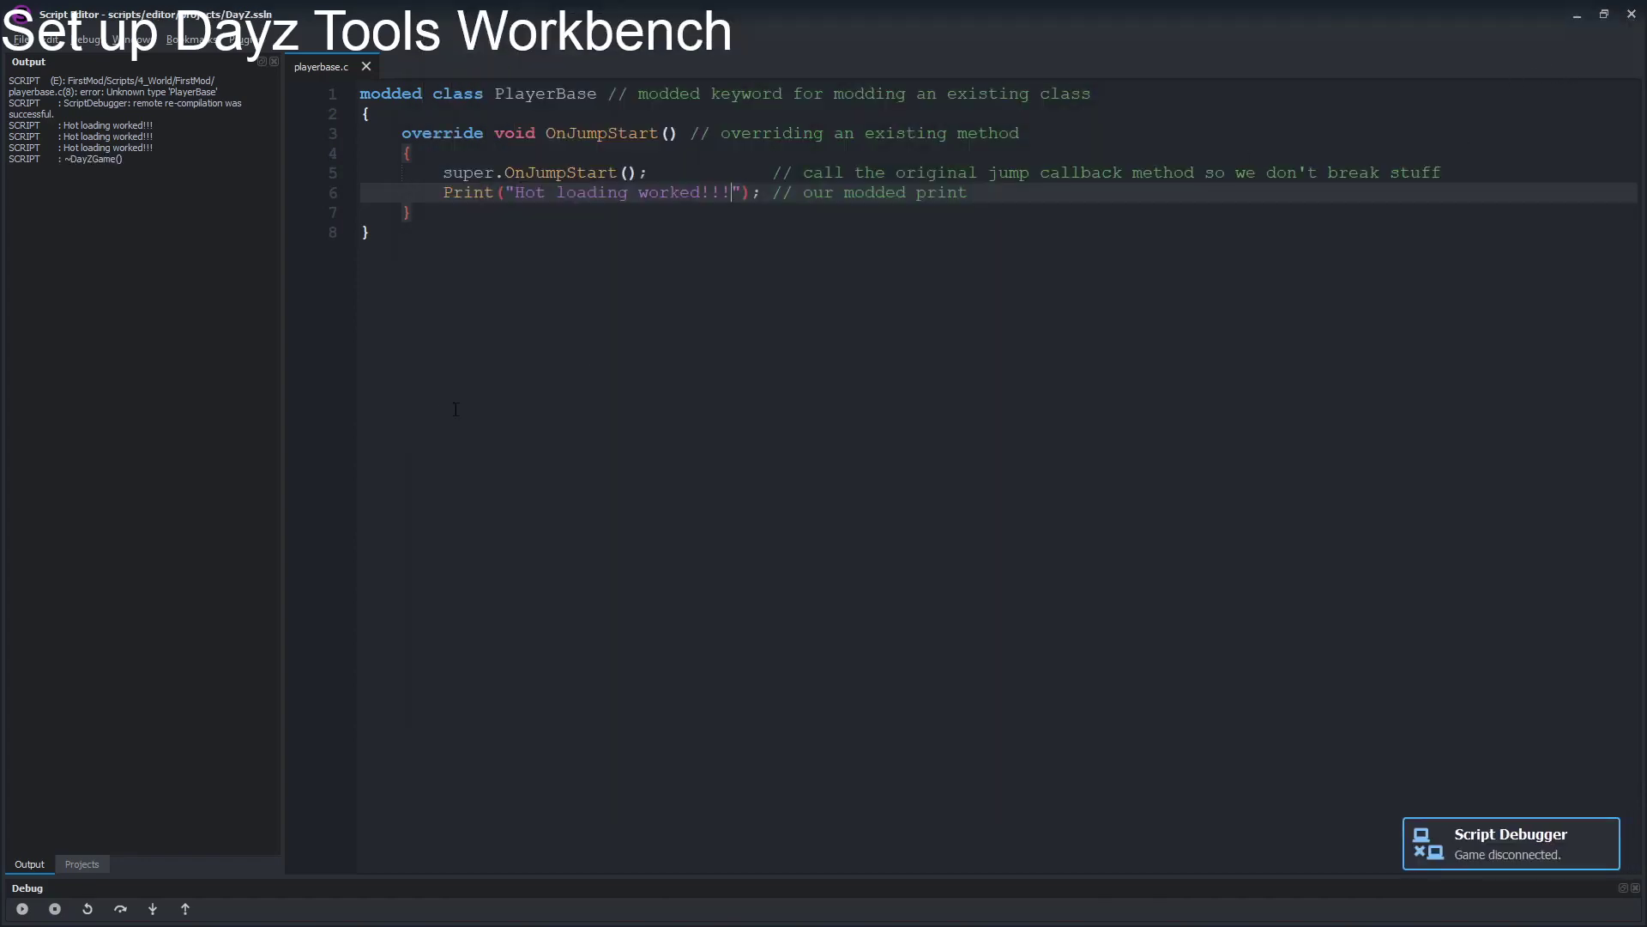
Step: Show the Projects list in the Script Editor and look through its script folders
click(80, 865)
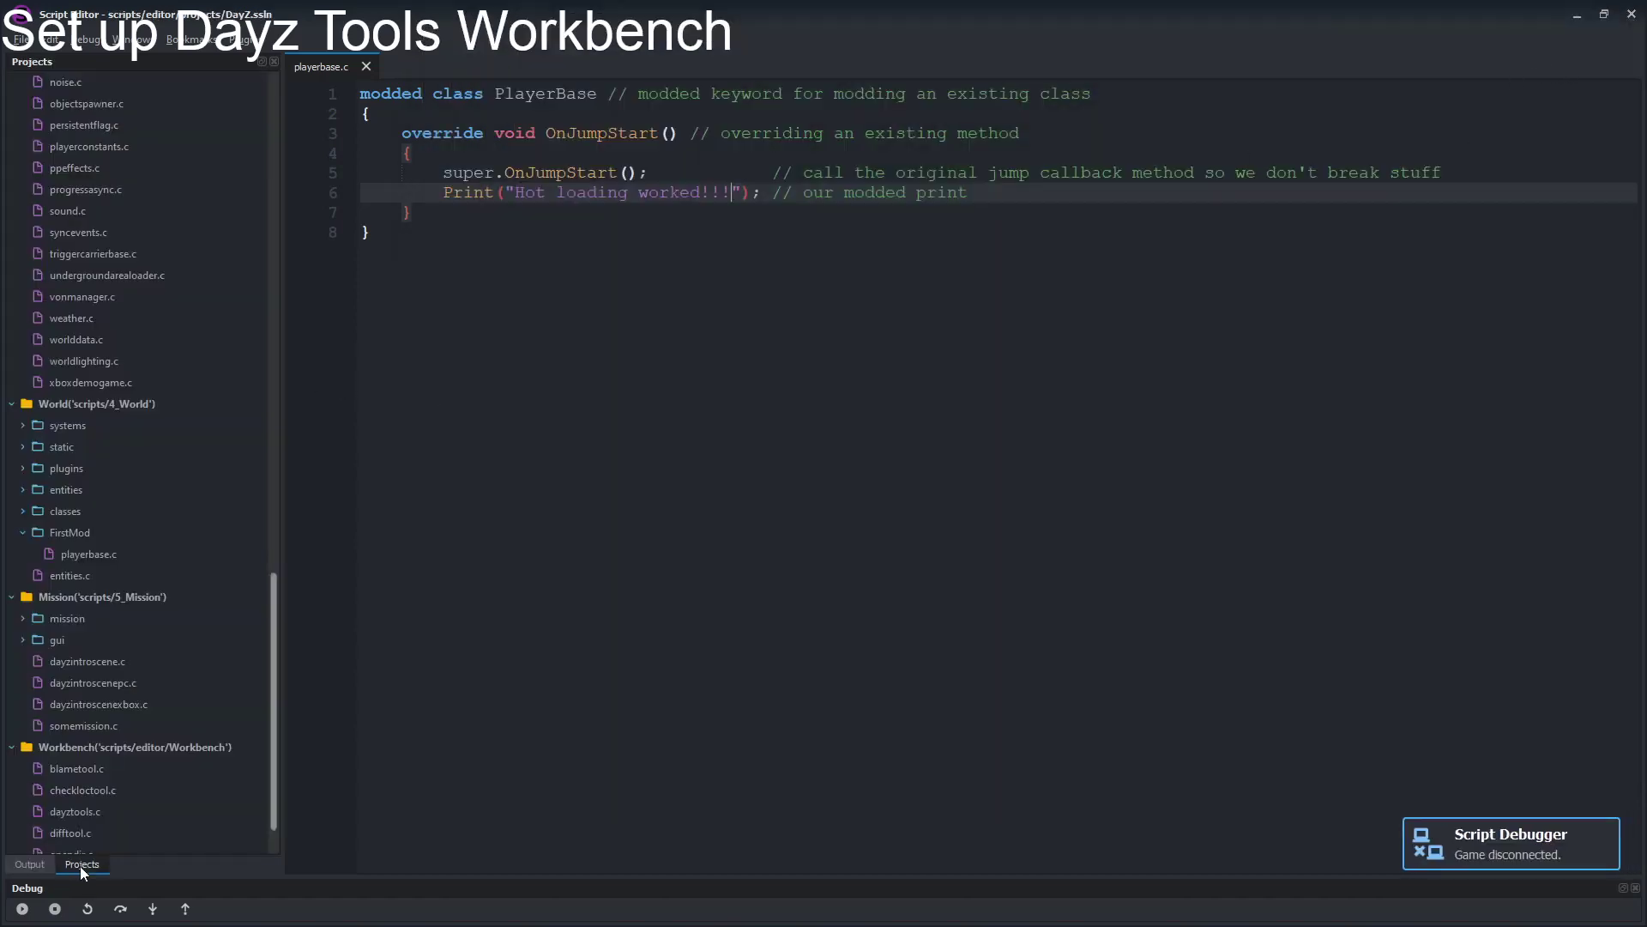
scroll(121, 450, up, 3)
scroll(121, 452, down, 1)
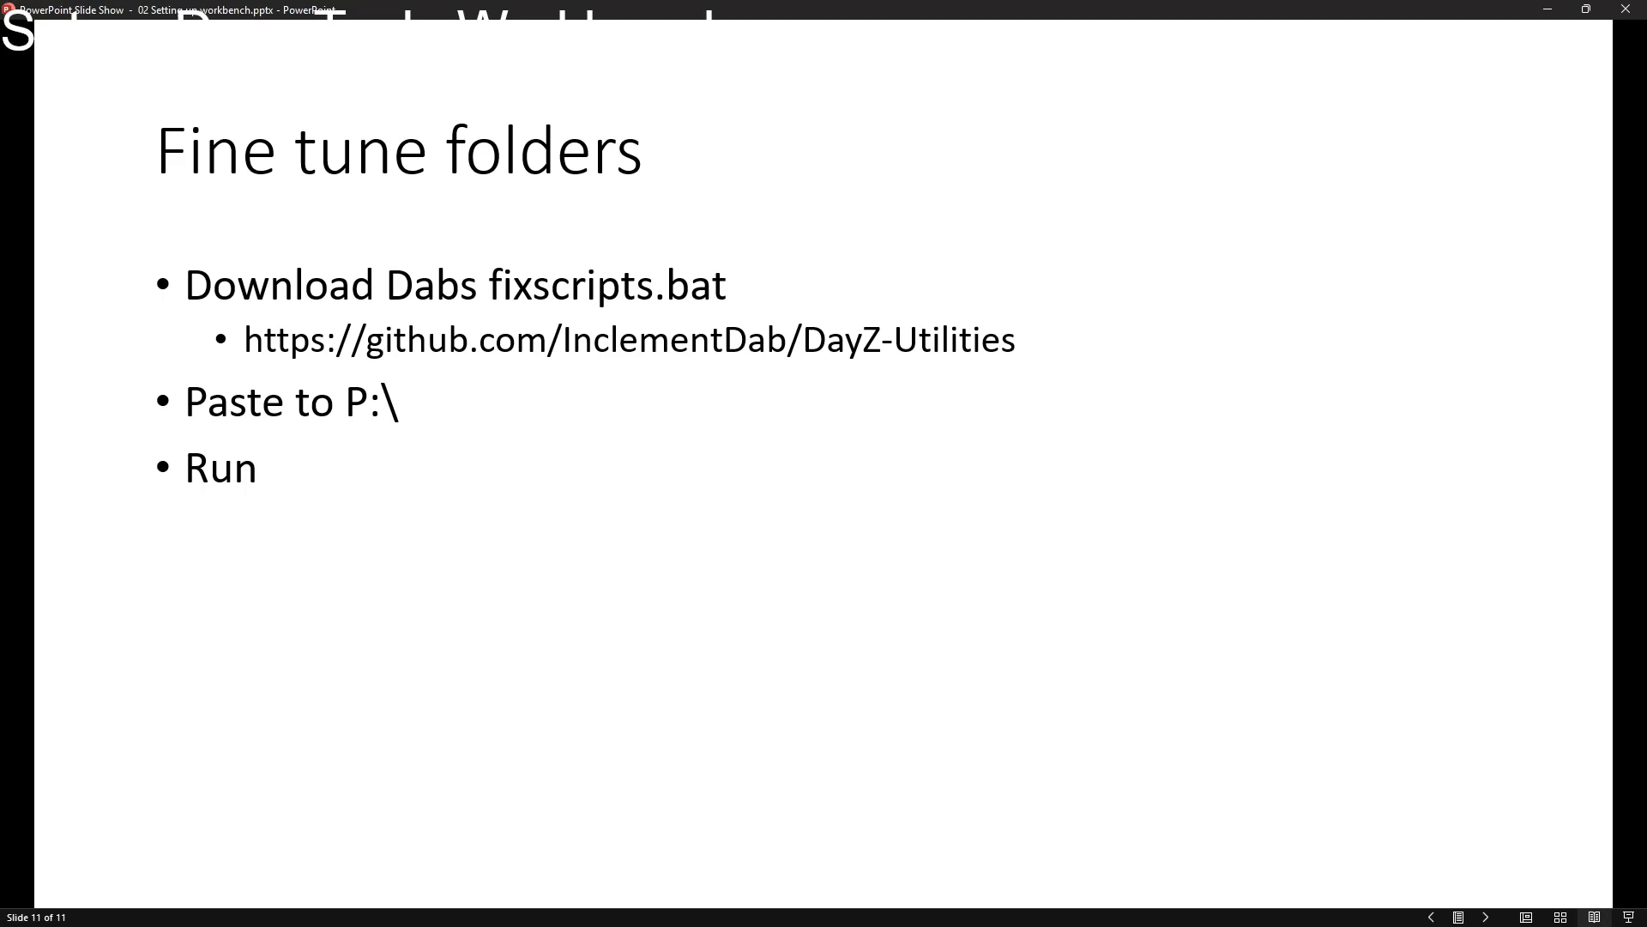
Step: Switch to the browser and download the InclementDab DayZ-Utilities repository as a ZIP to the Steam (P:) drive
key(alt+Tab)
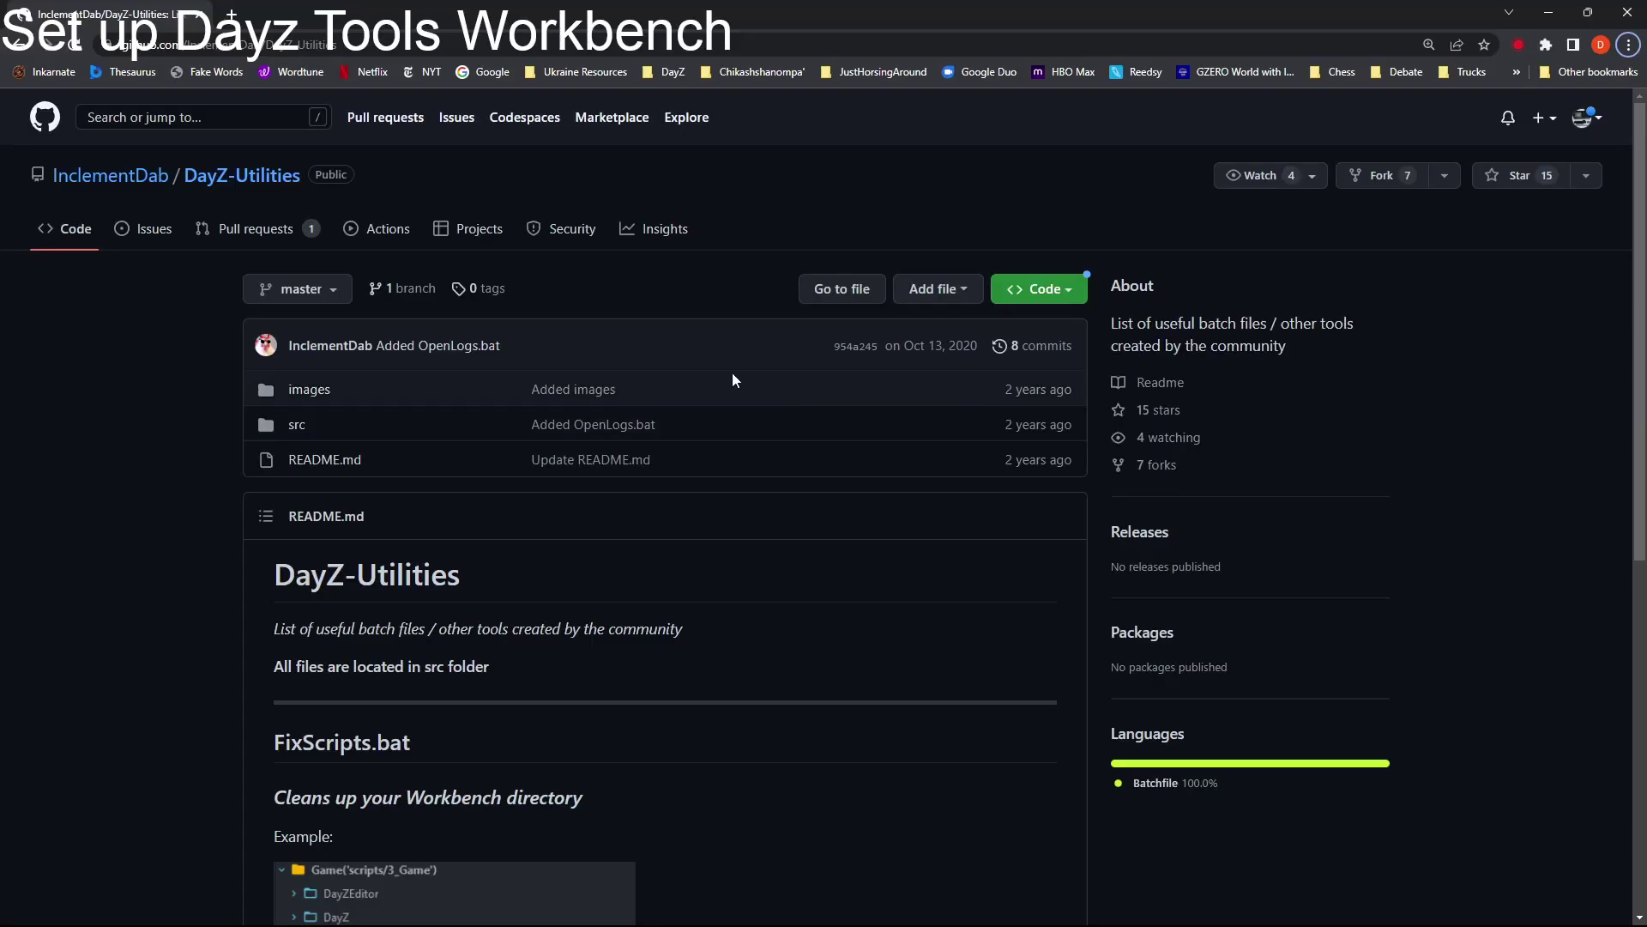
click(231, 45)
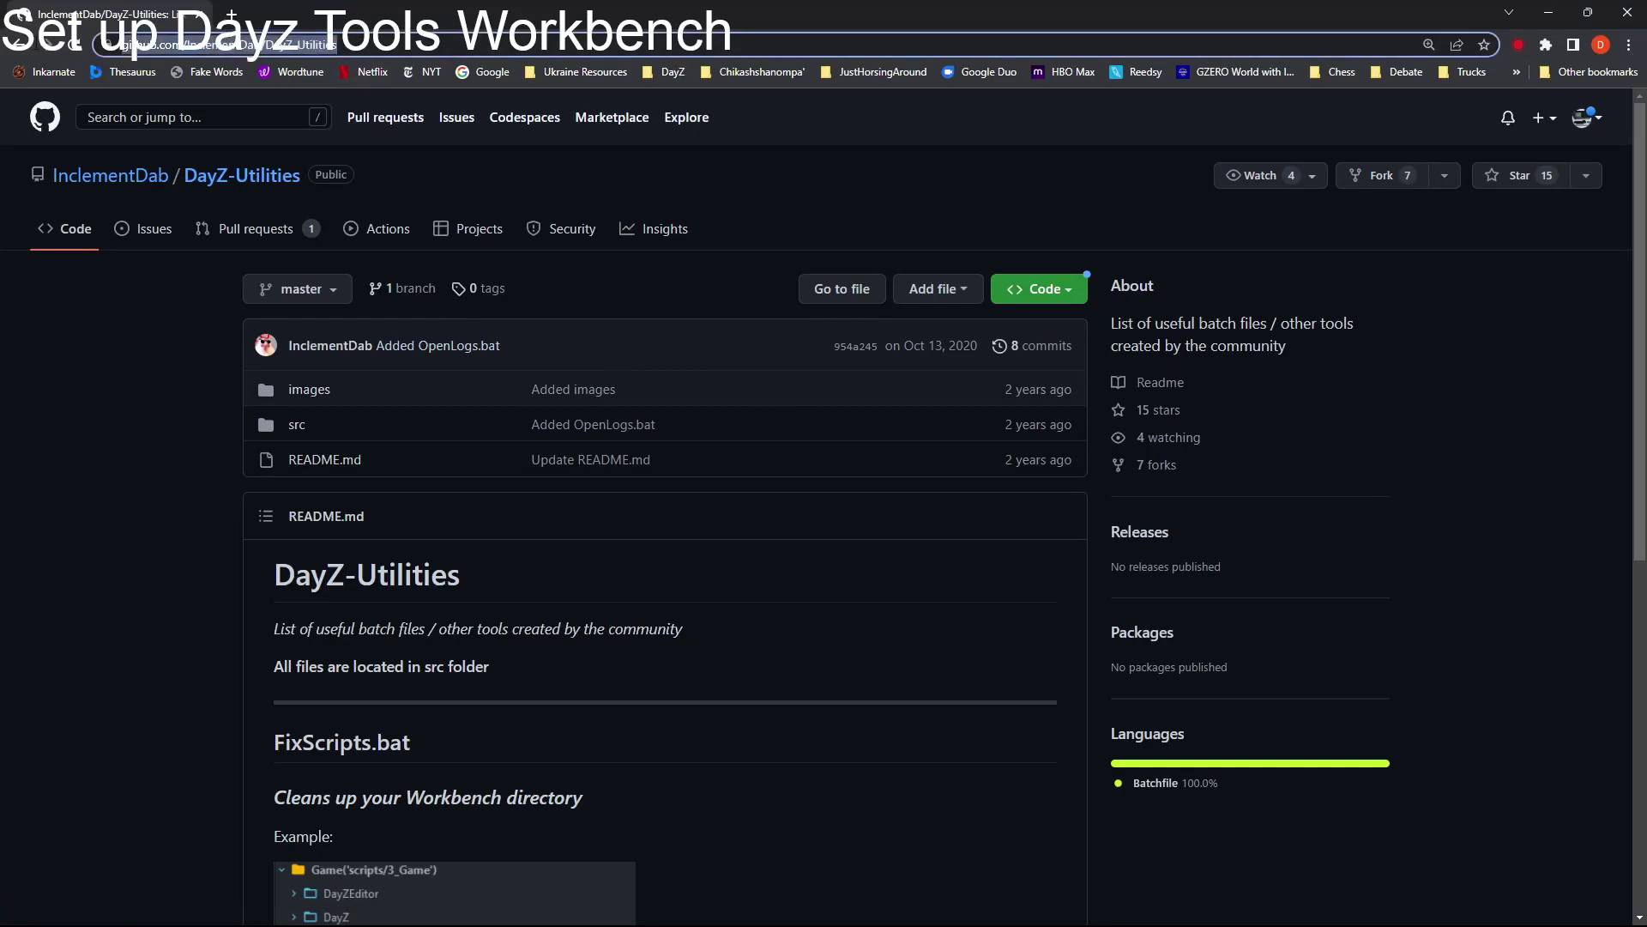
click(1058, 295)
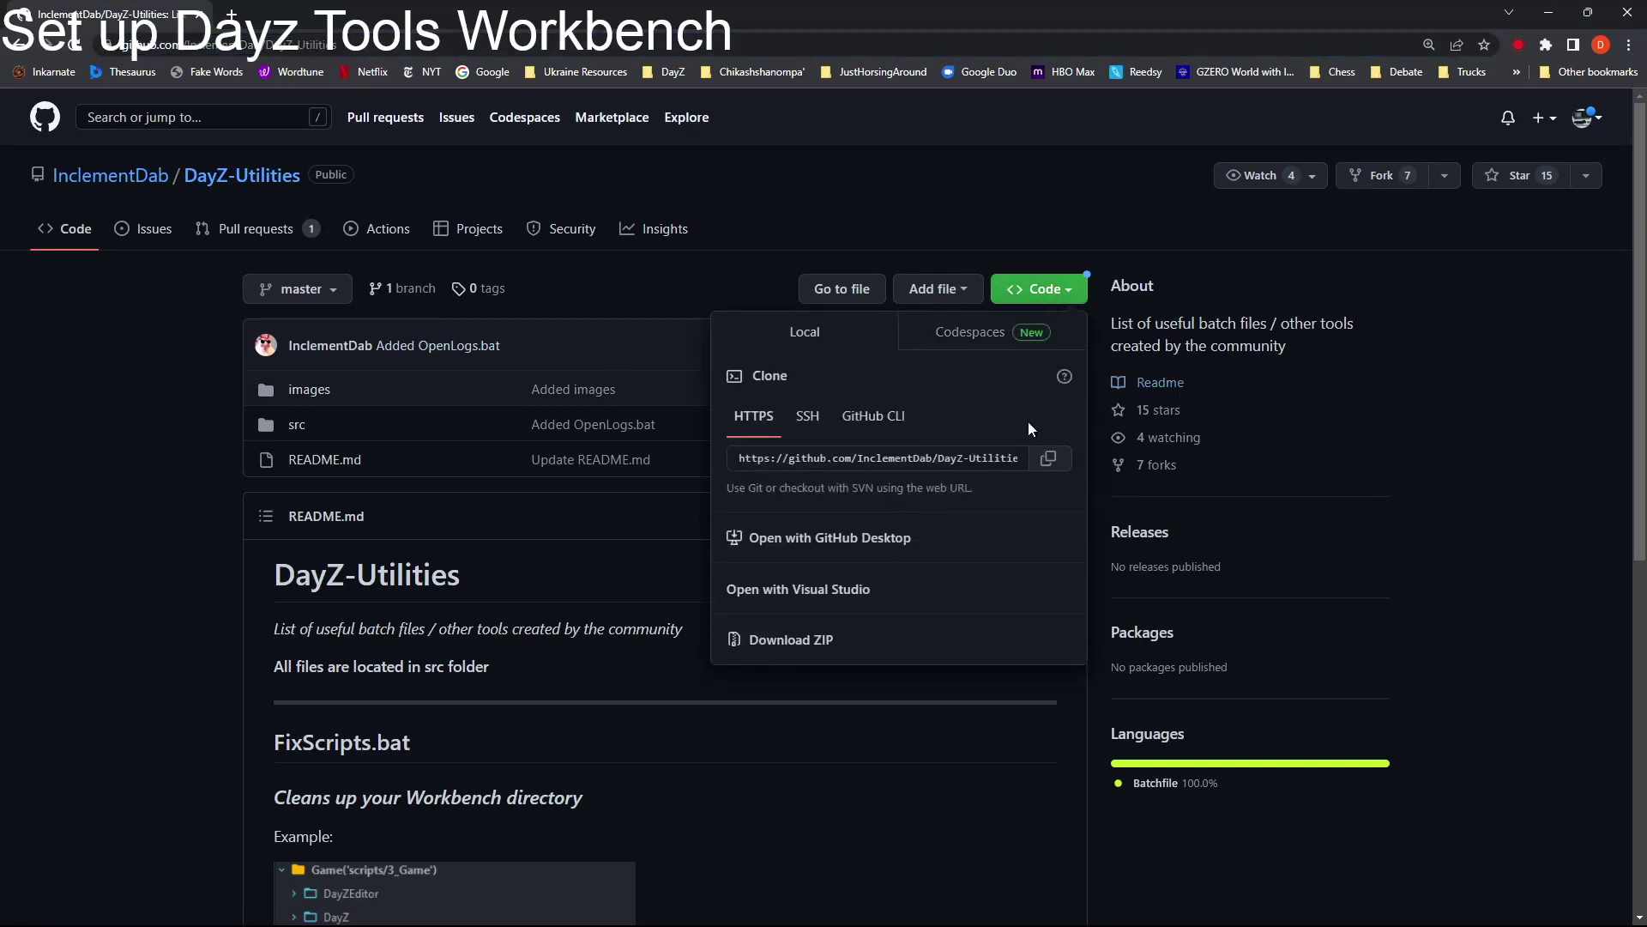
click(810, 640)
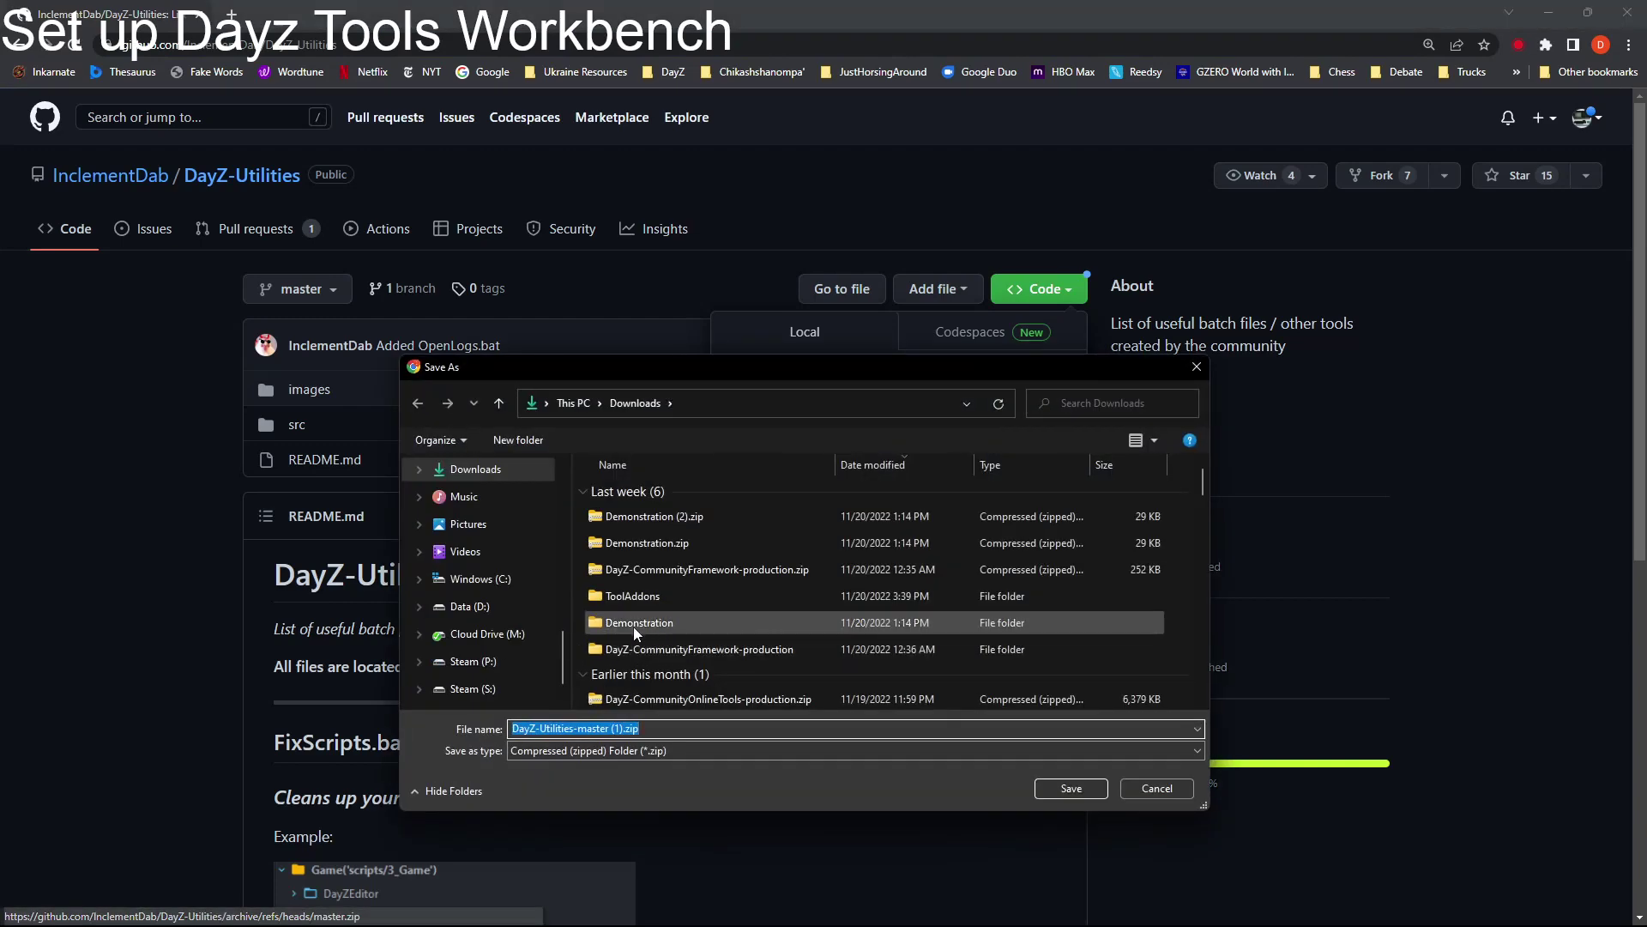
click(465, 661)
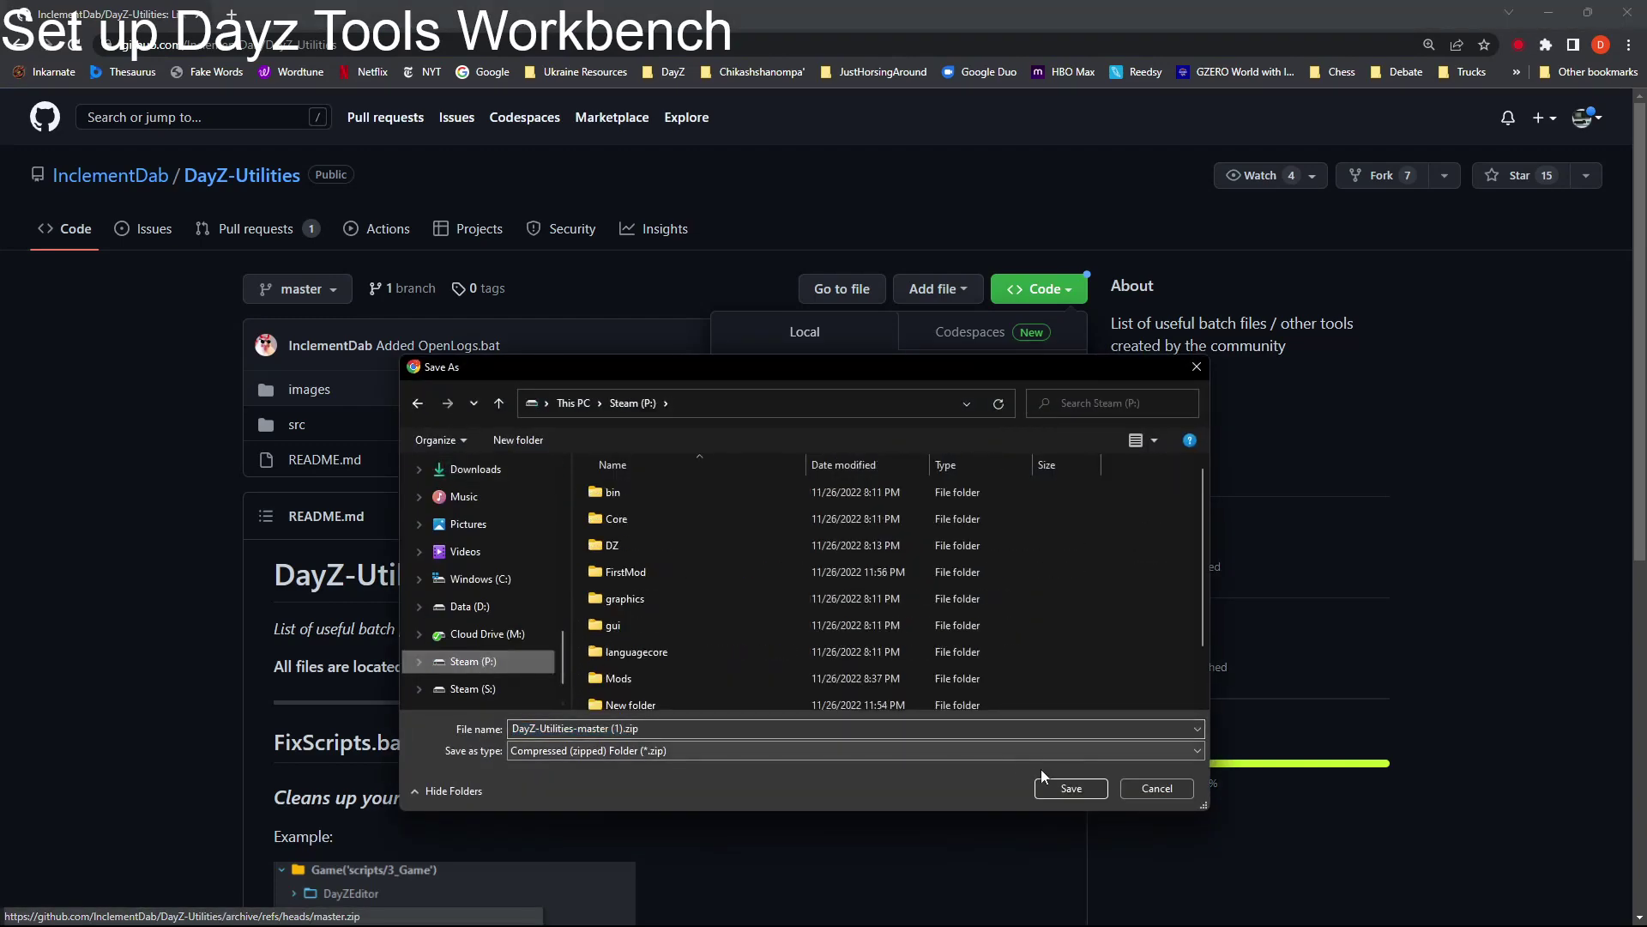
click(1071, 789)
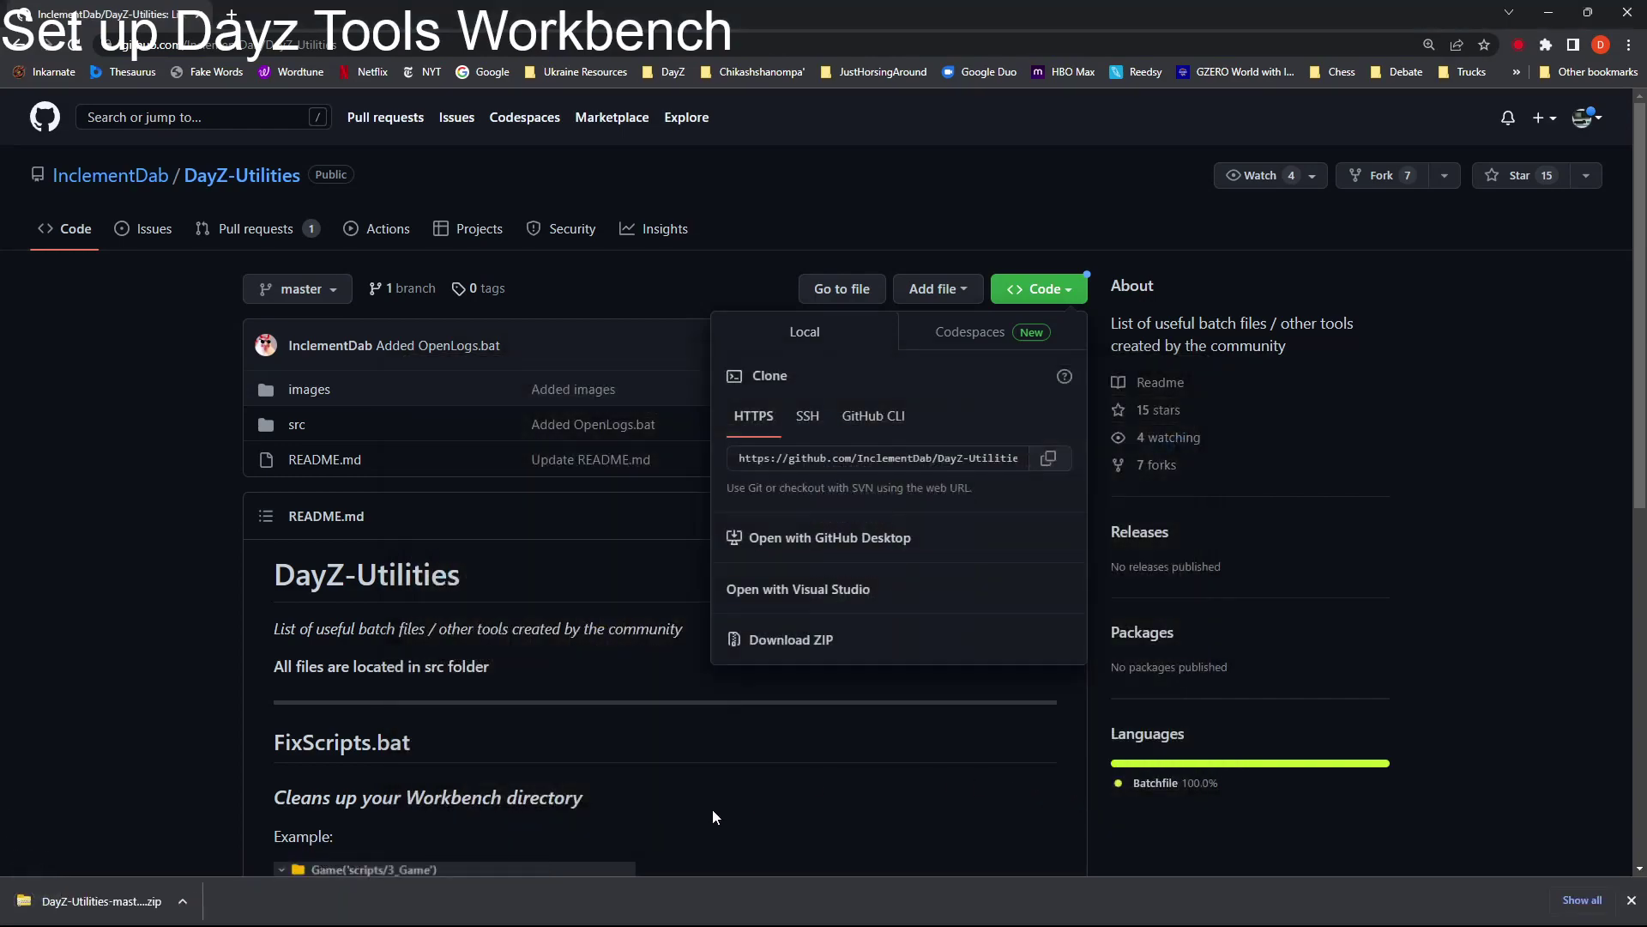
Step: Switch to File Explorer and extract DayZ-Utilities-master (1).zip on the P: drive into P:\DayZ-Utilities-master (1)
key(alt+Tab)
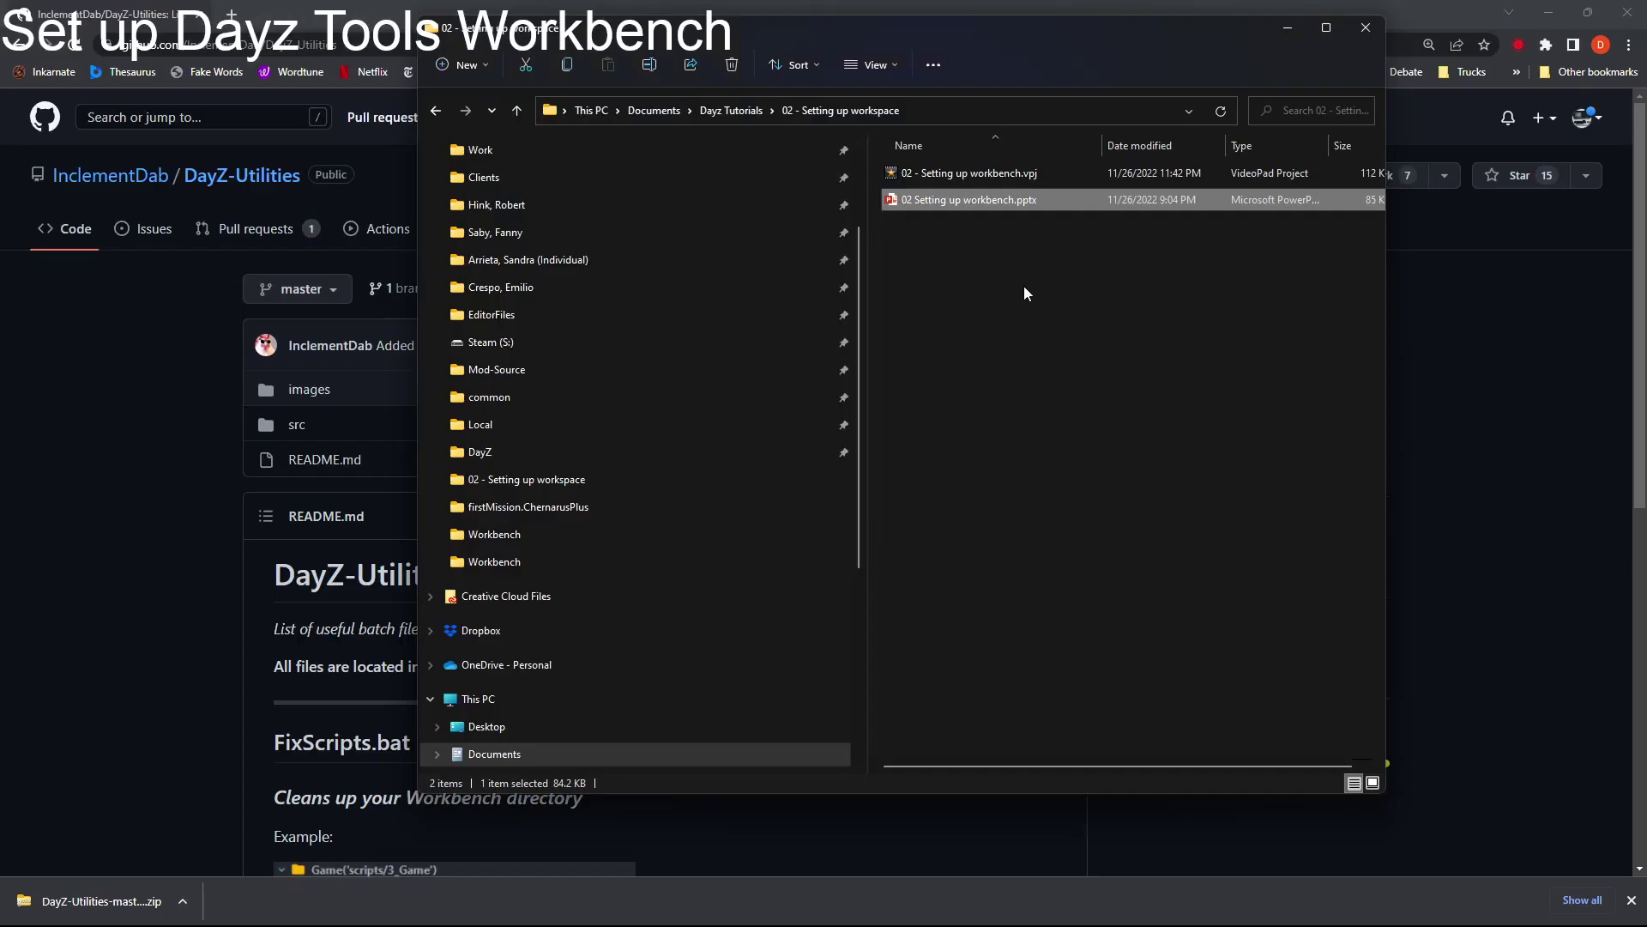
scroll(693, 544, down, 5)
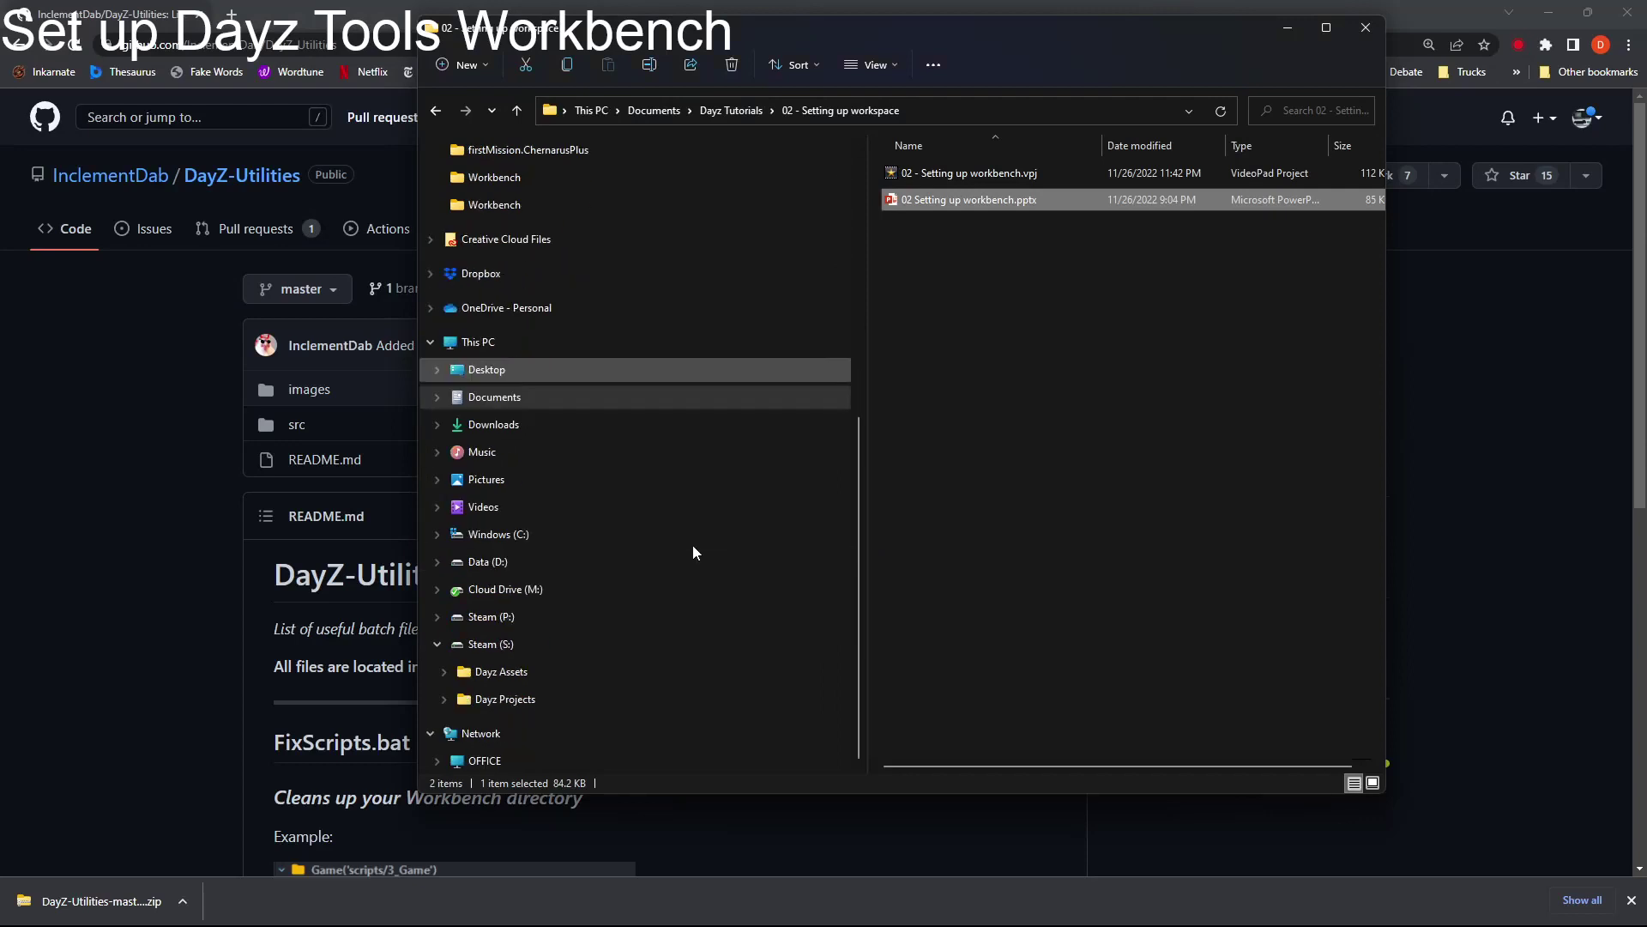
click(539, 616)
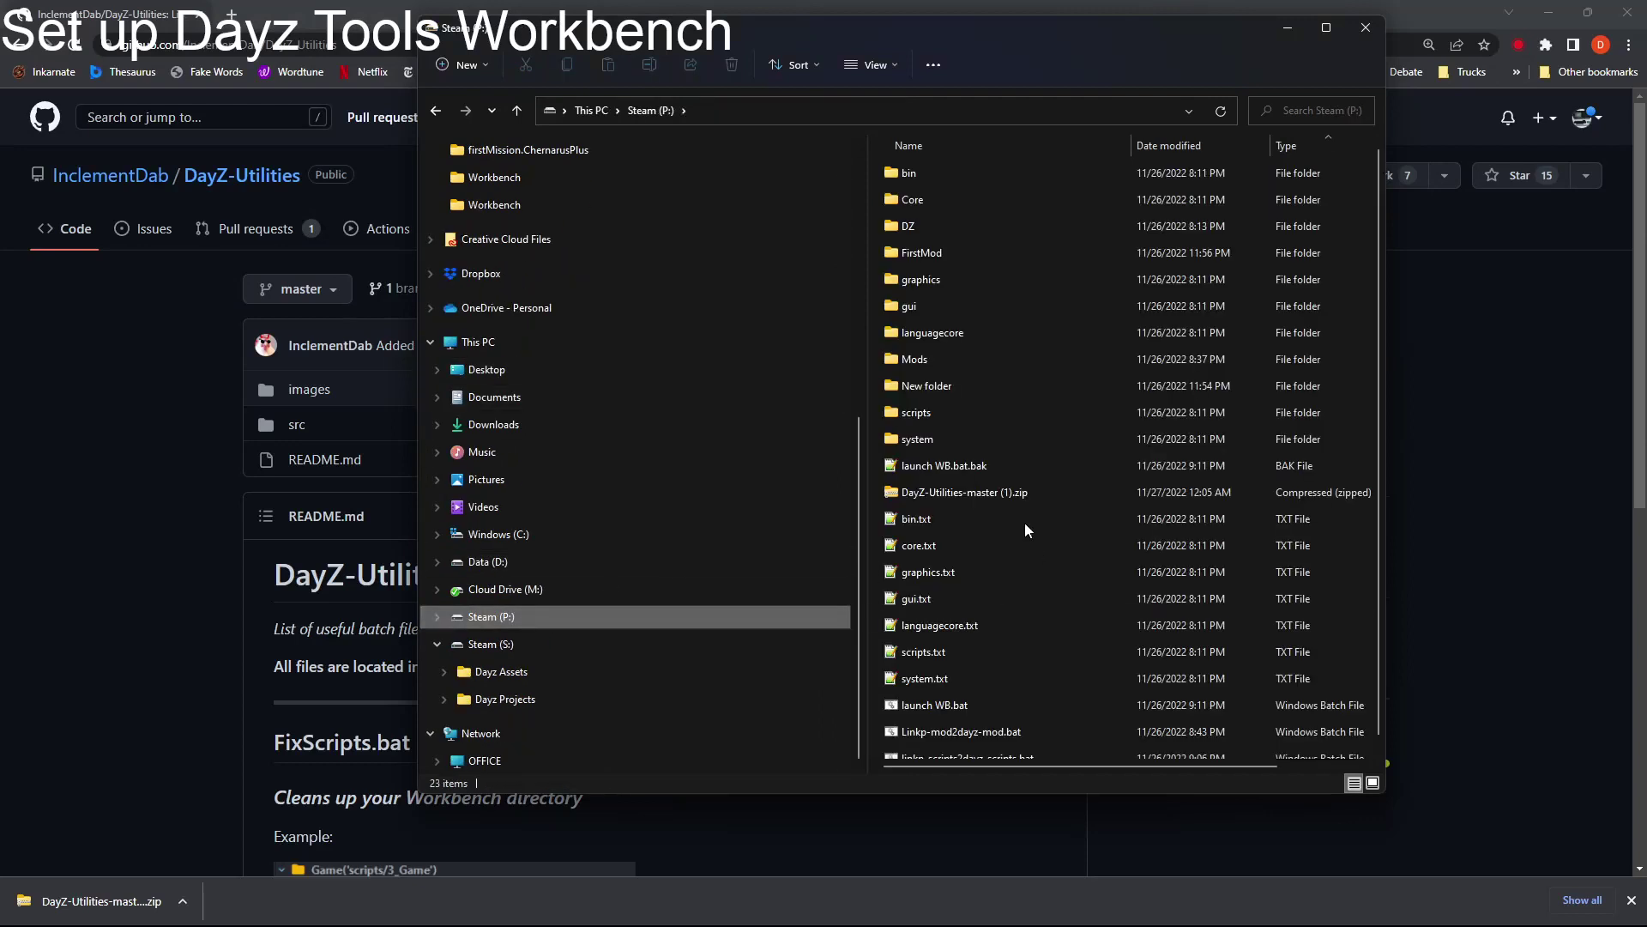
click(1014, 494)
right_click(1015, 493)
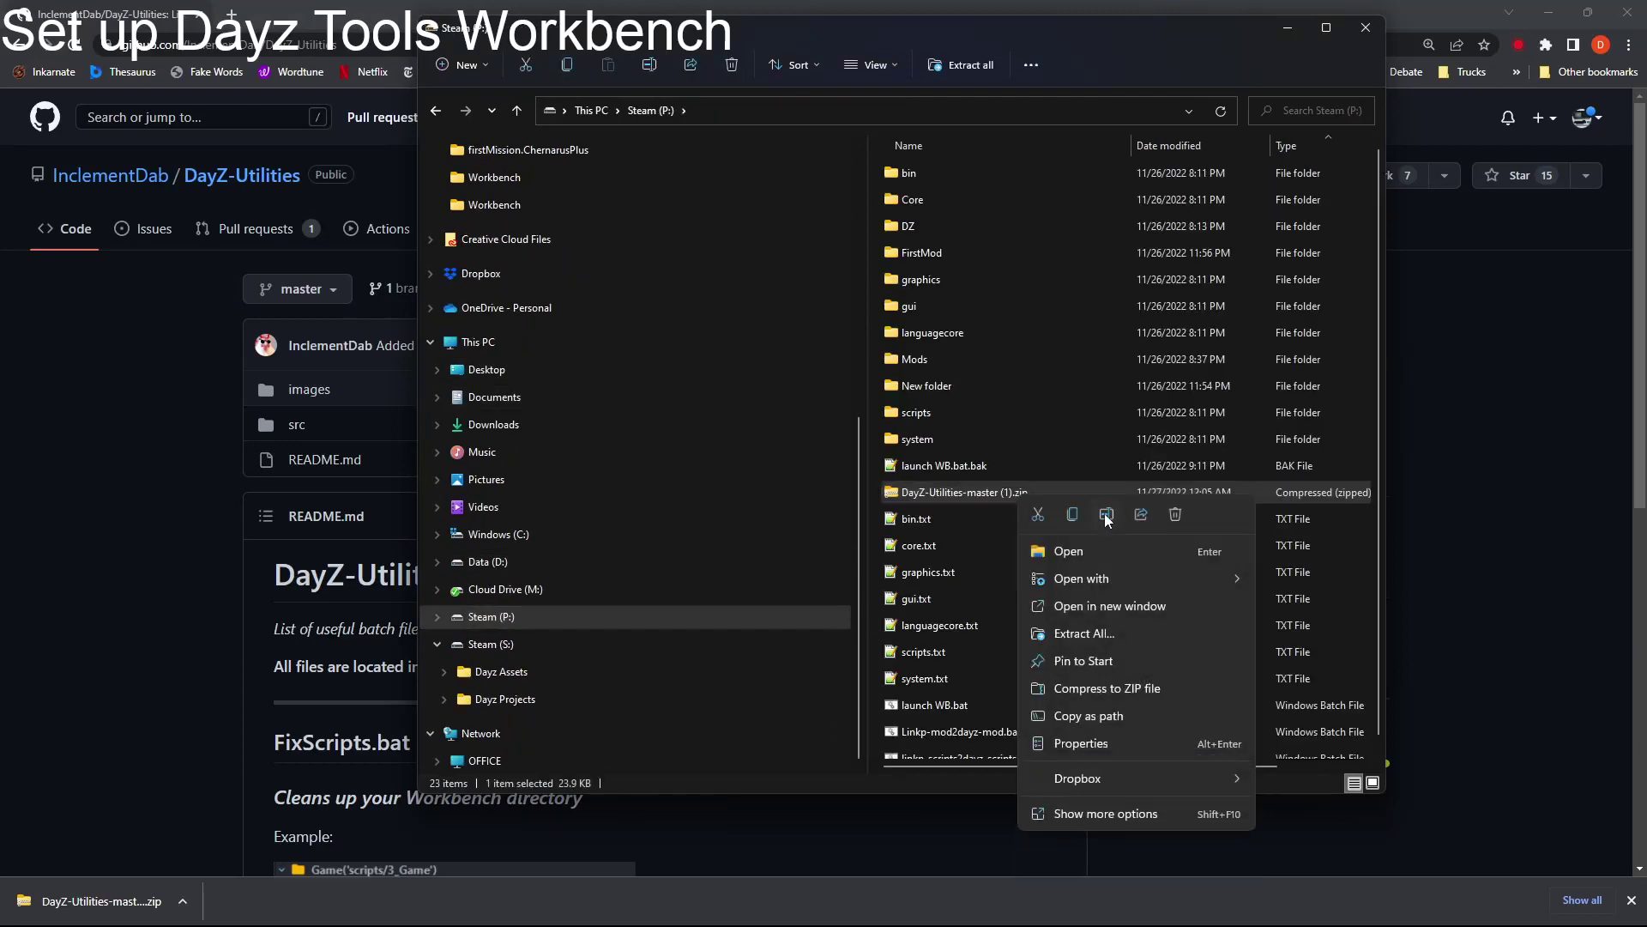
click(1105, 633)
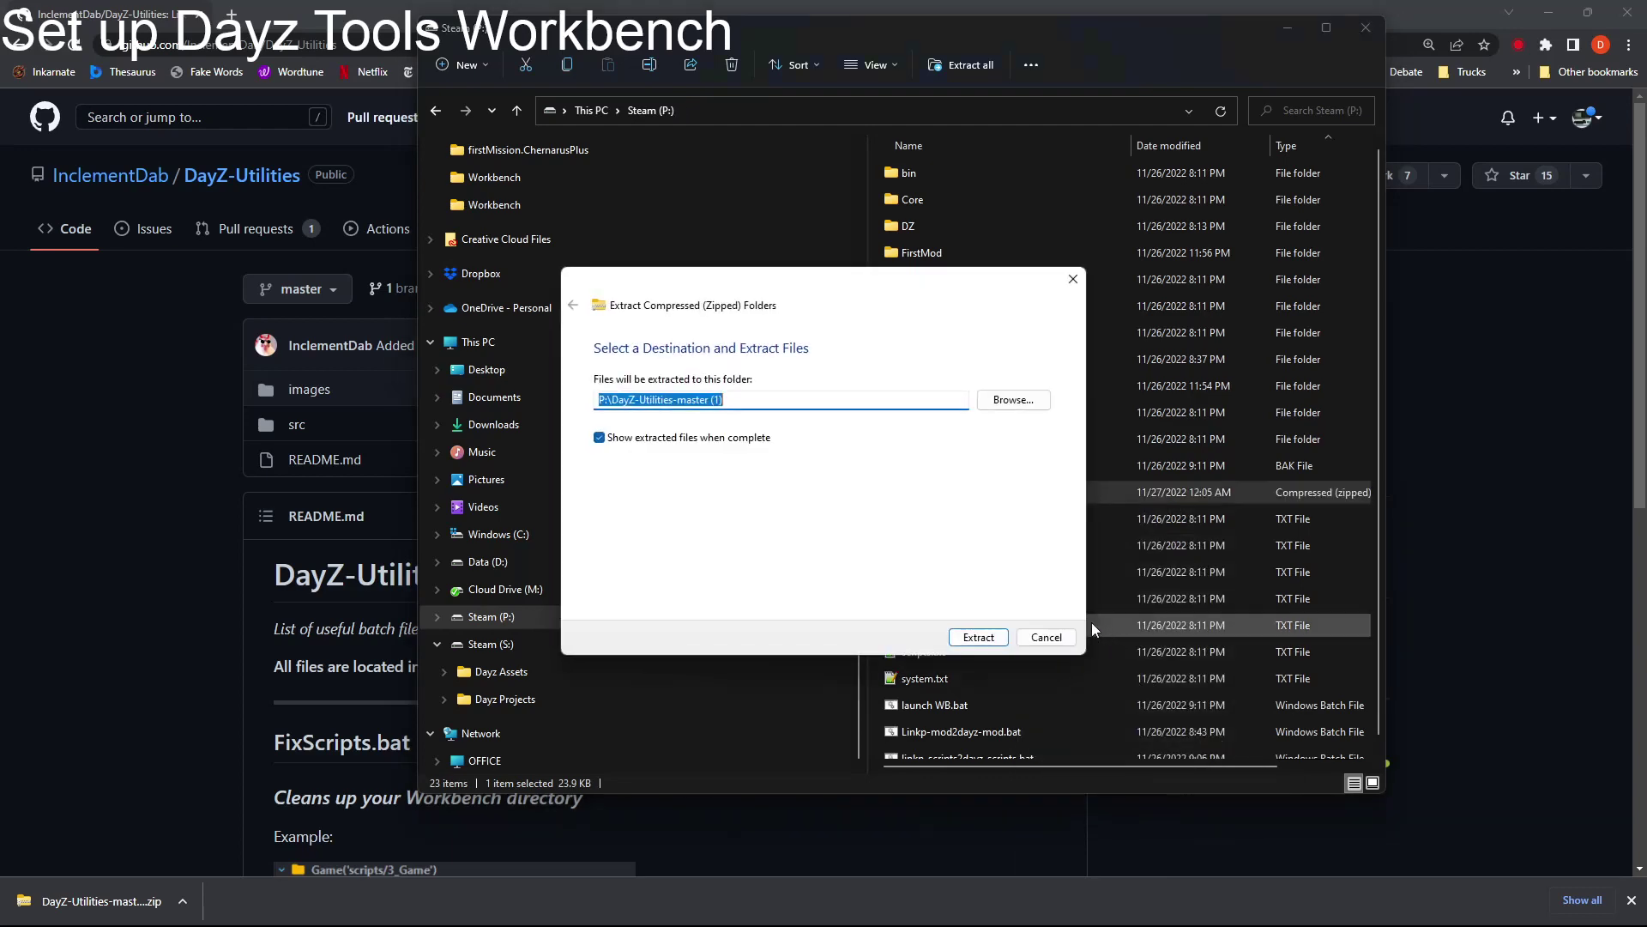
click(976, 638)
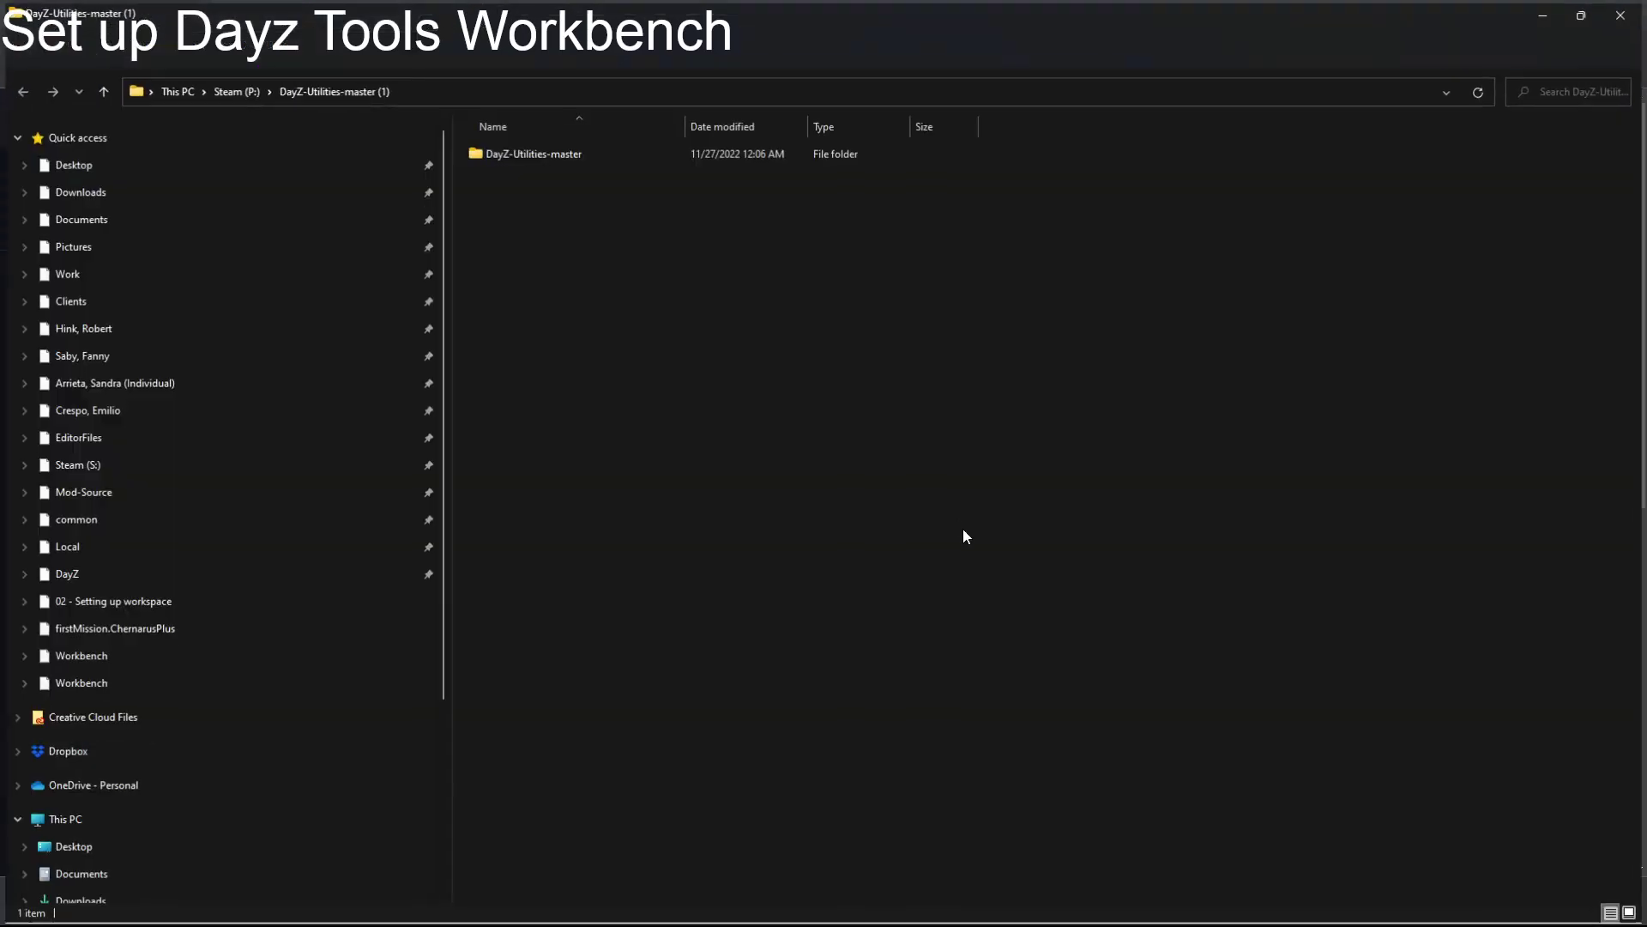
Step: Move FixScripts.bat from the extracted DayZ-Utilities-master src folder to the root of the P: drive
double_click(524, 152)
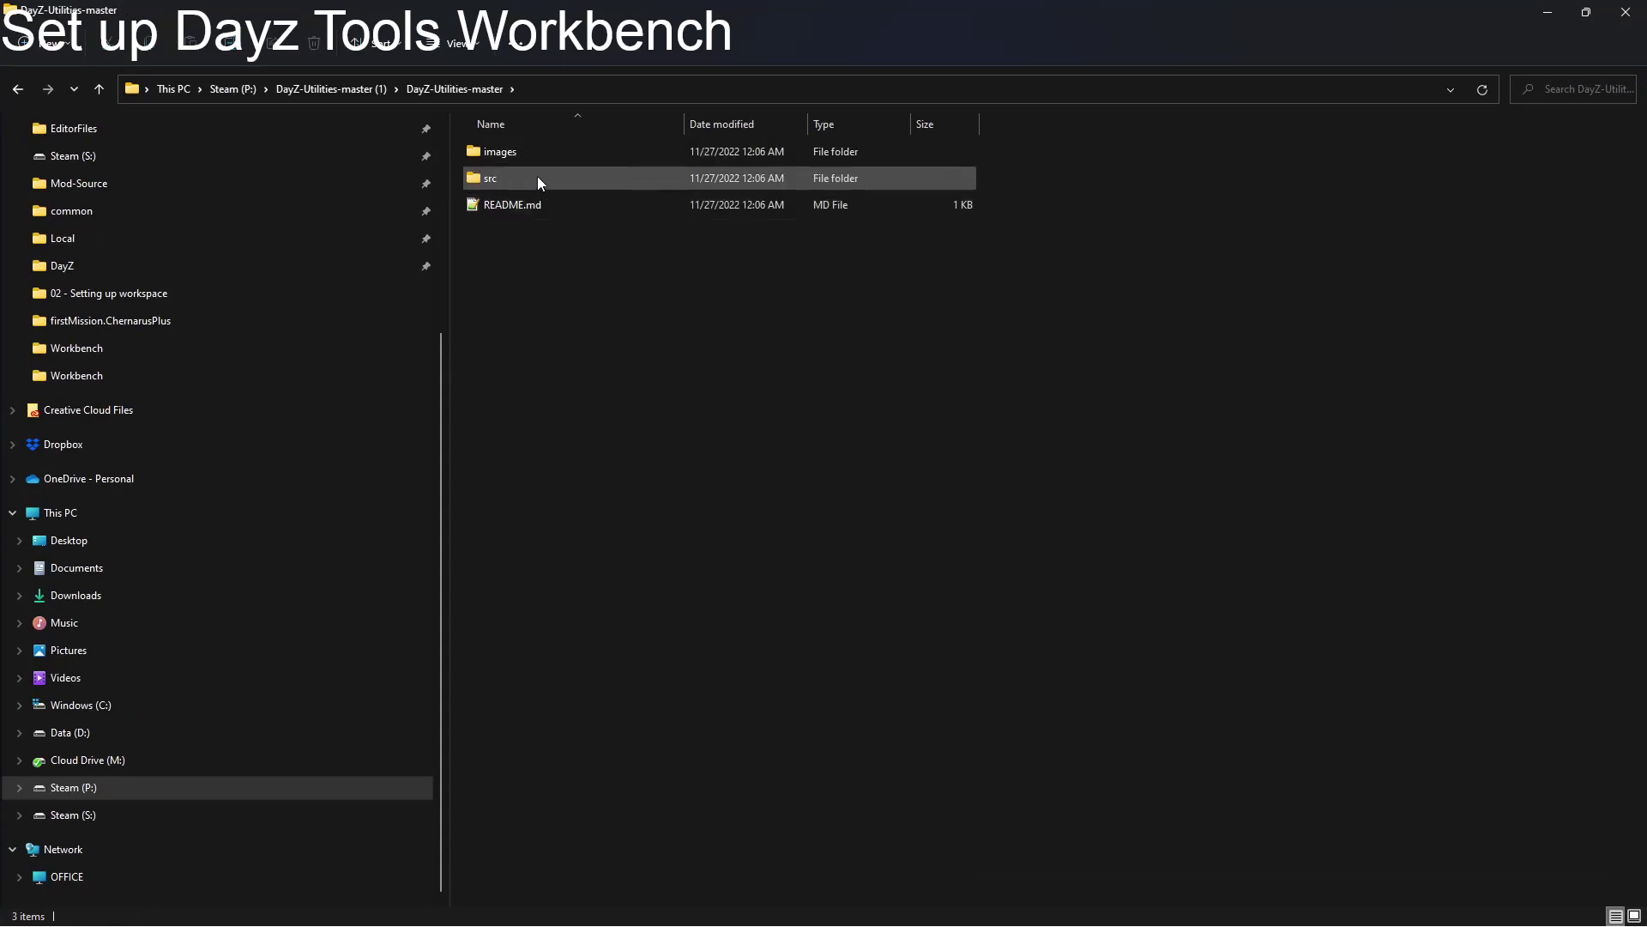
double_click(537, 177)
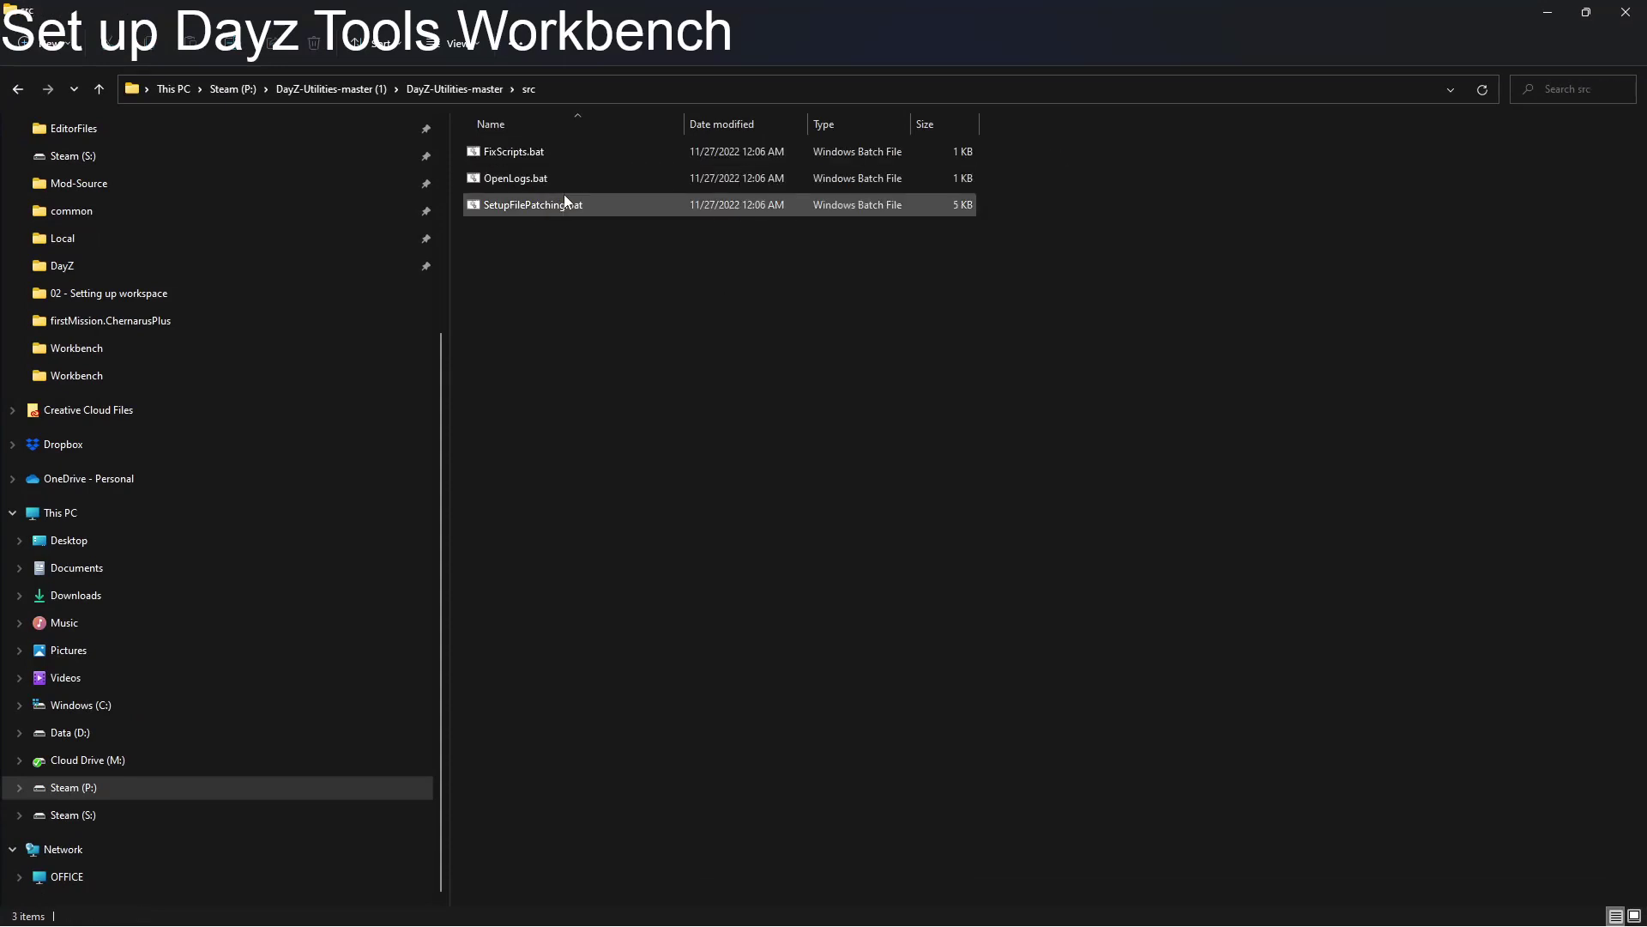
click(527, 153)
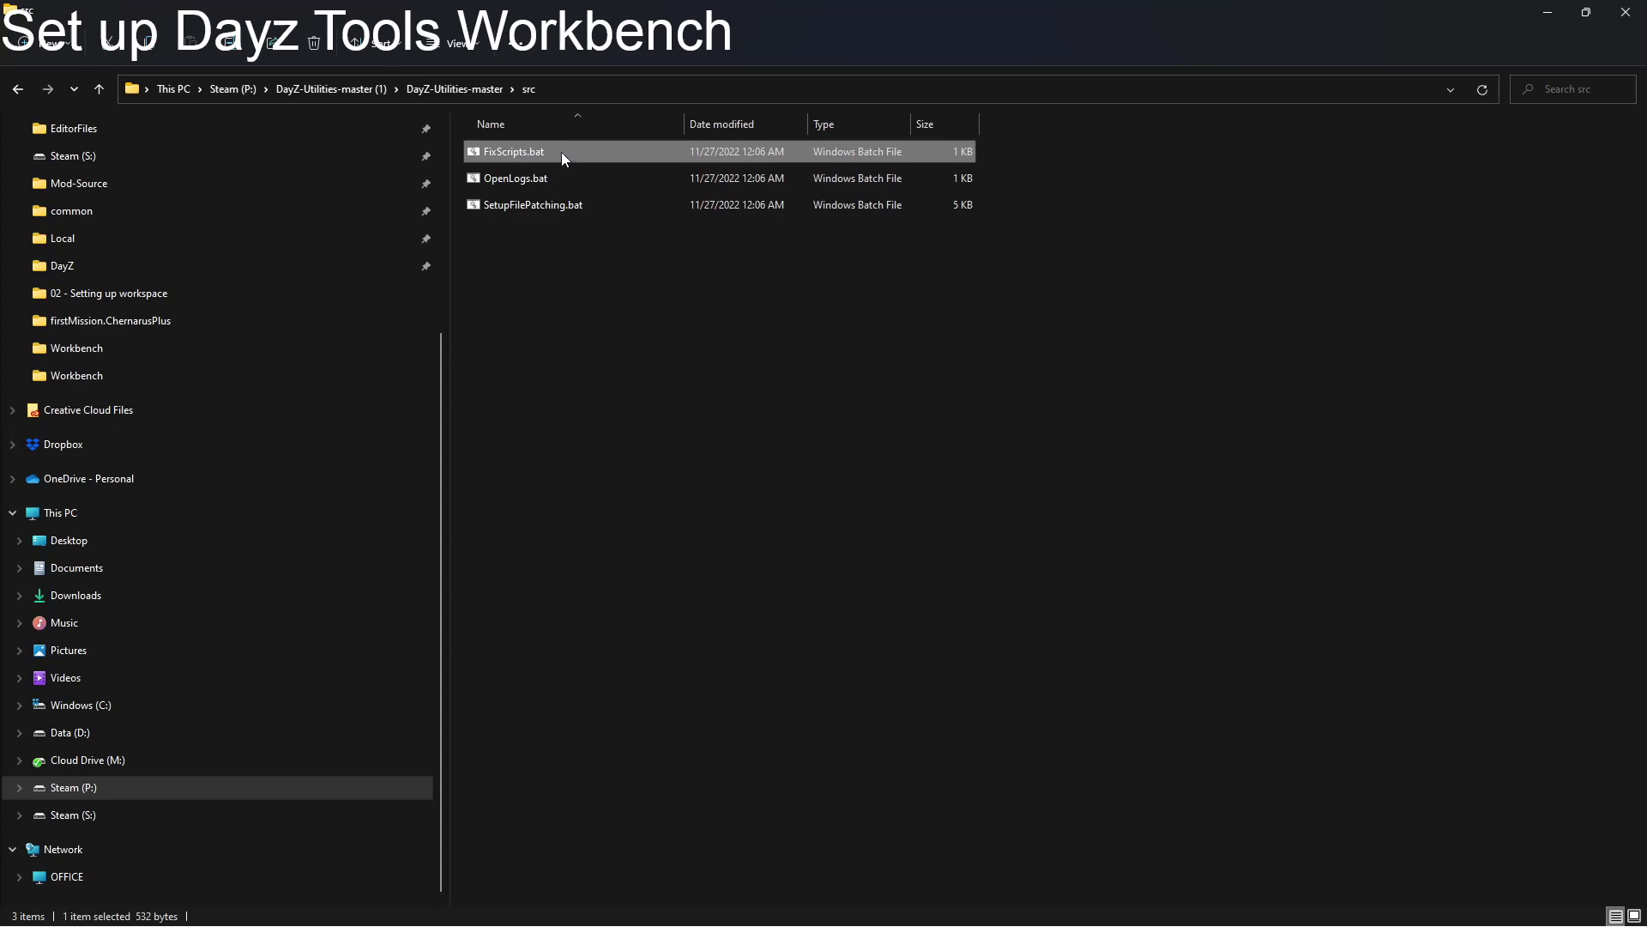
drag(561, 152, 249, 87)
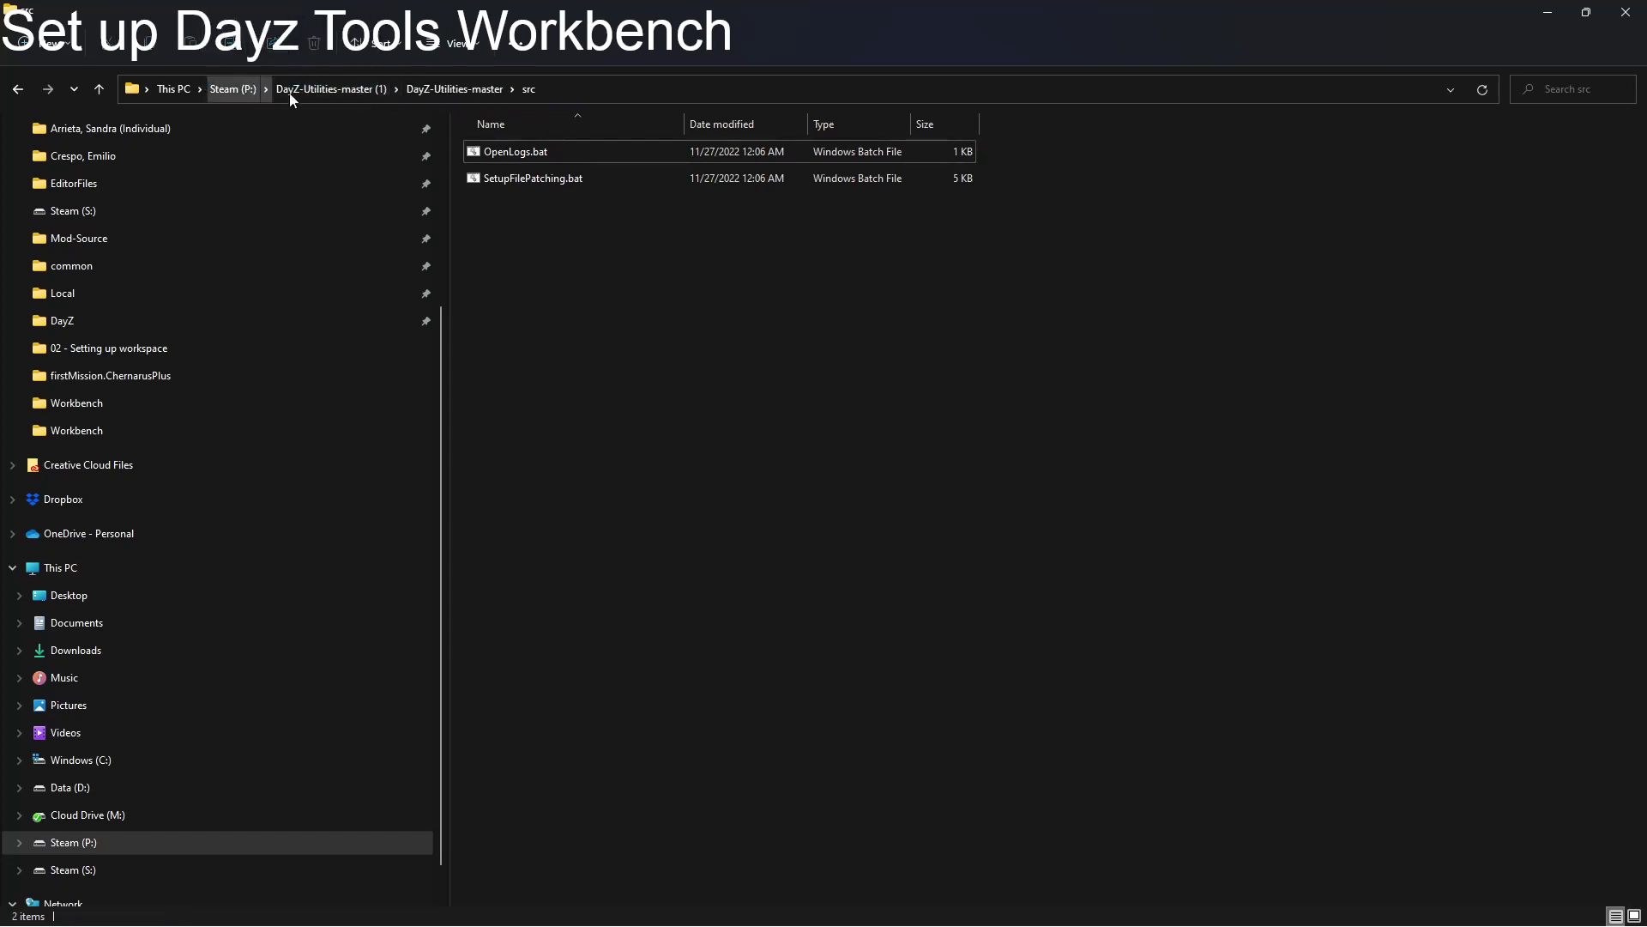
Step: Run FixScripts.bat from the root of the P: drive, allowing it past the Windows SmartScreen block
click(248, 90)
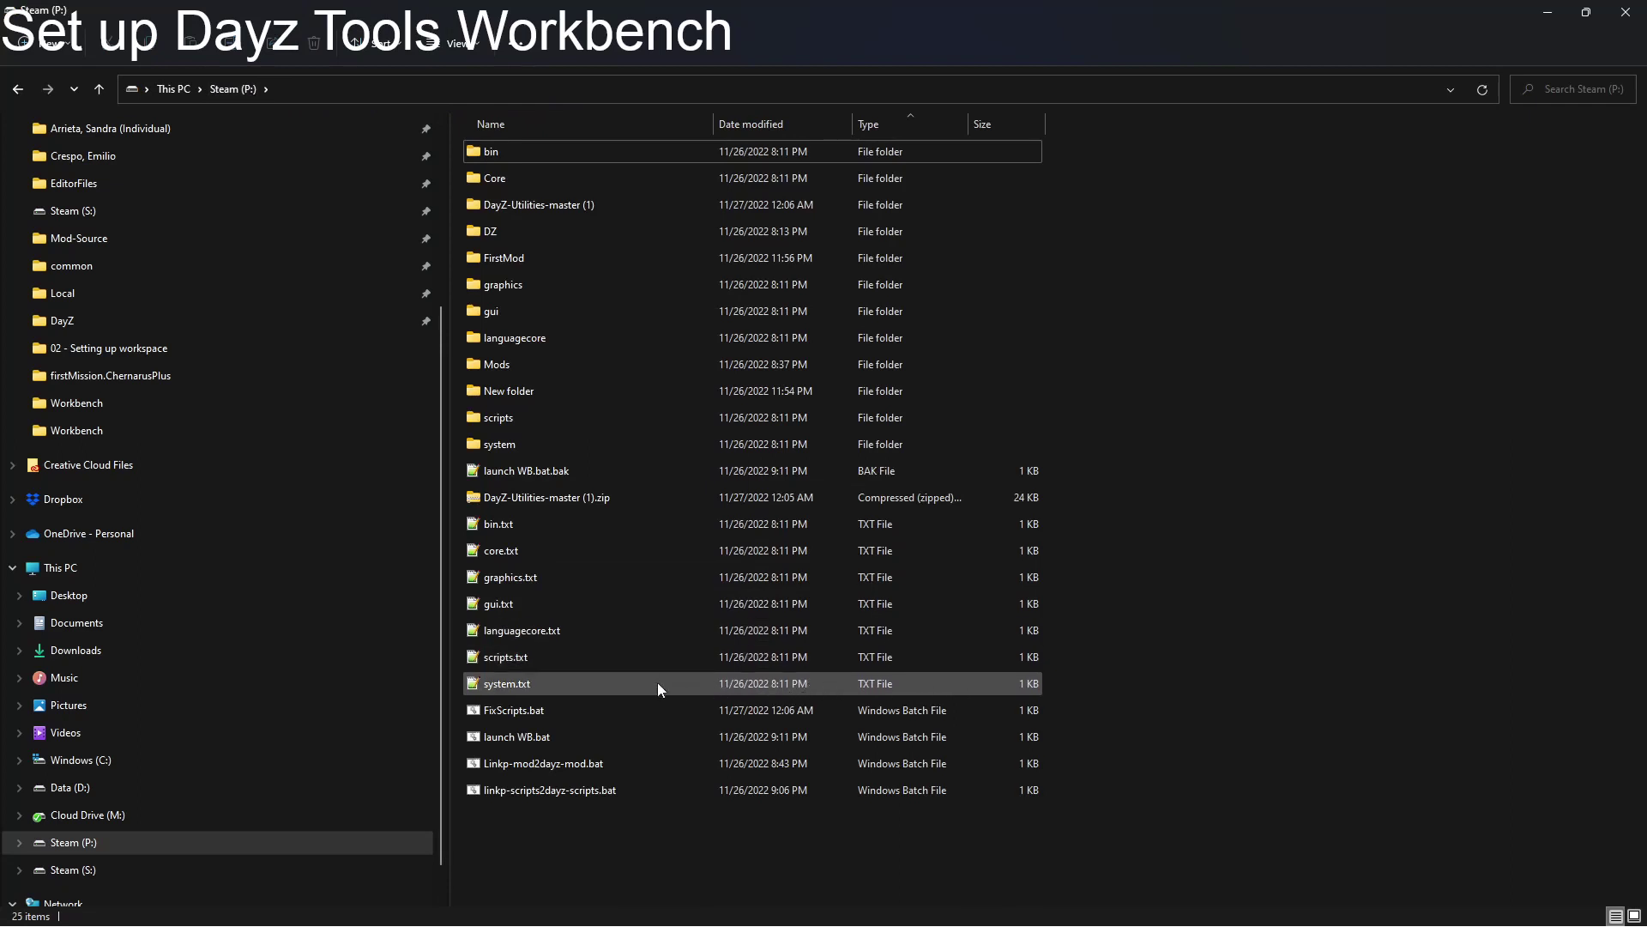
double_click(620, 708)
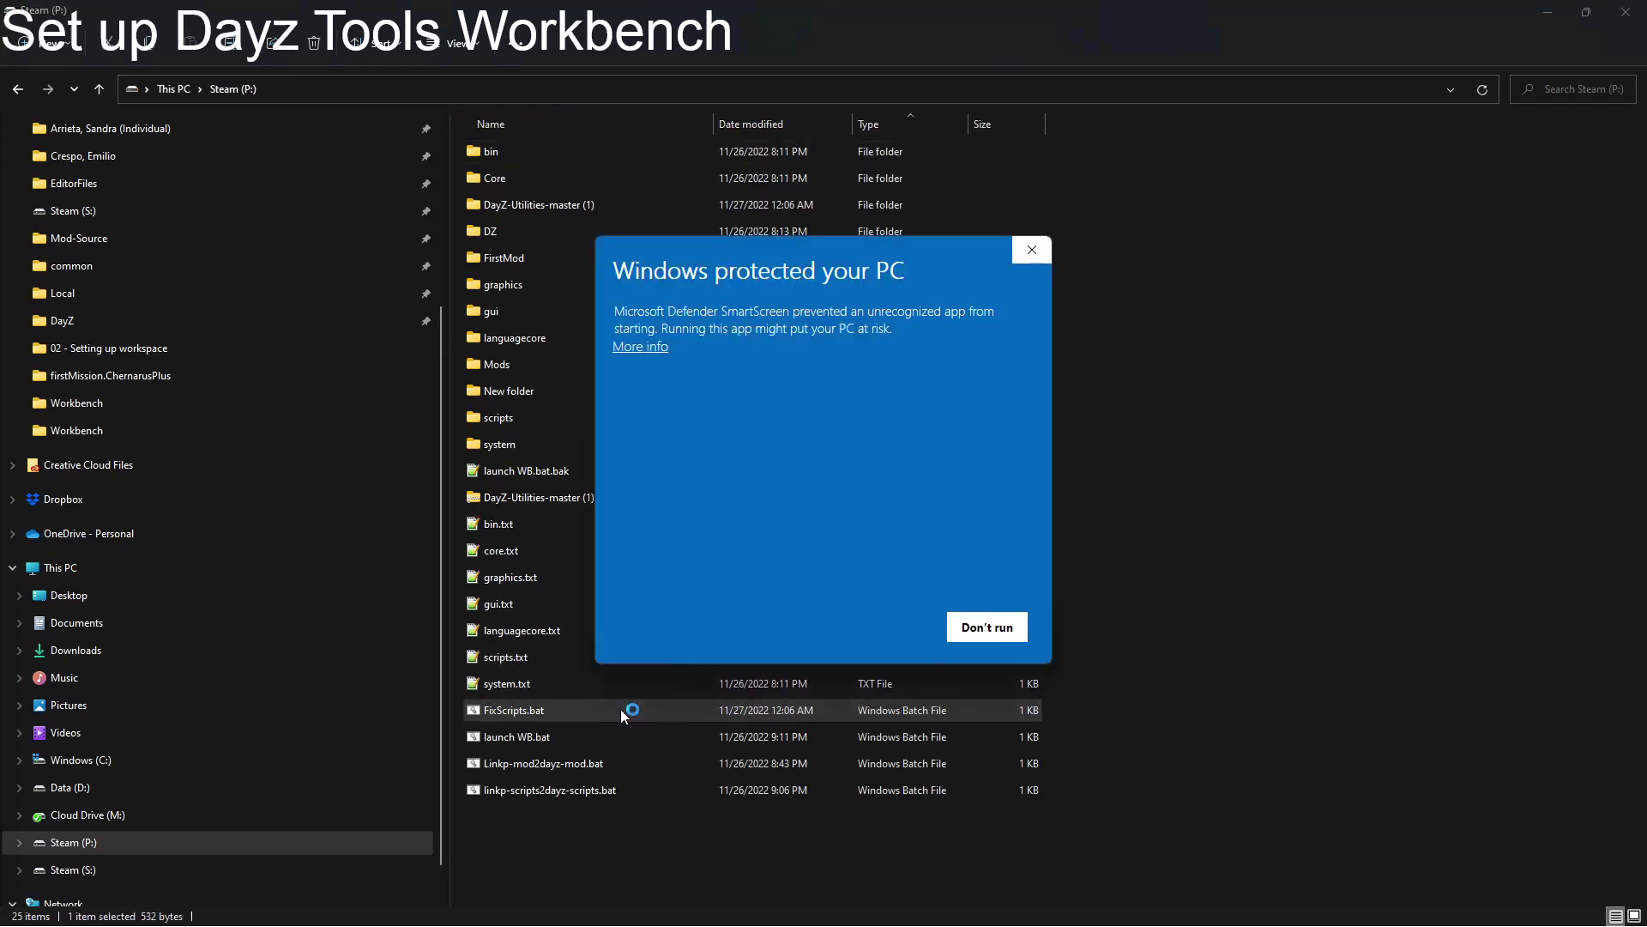
click(650, 347)
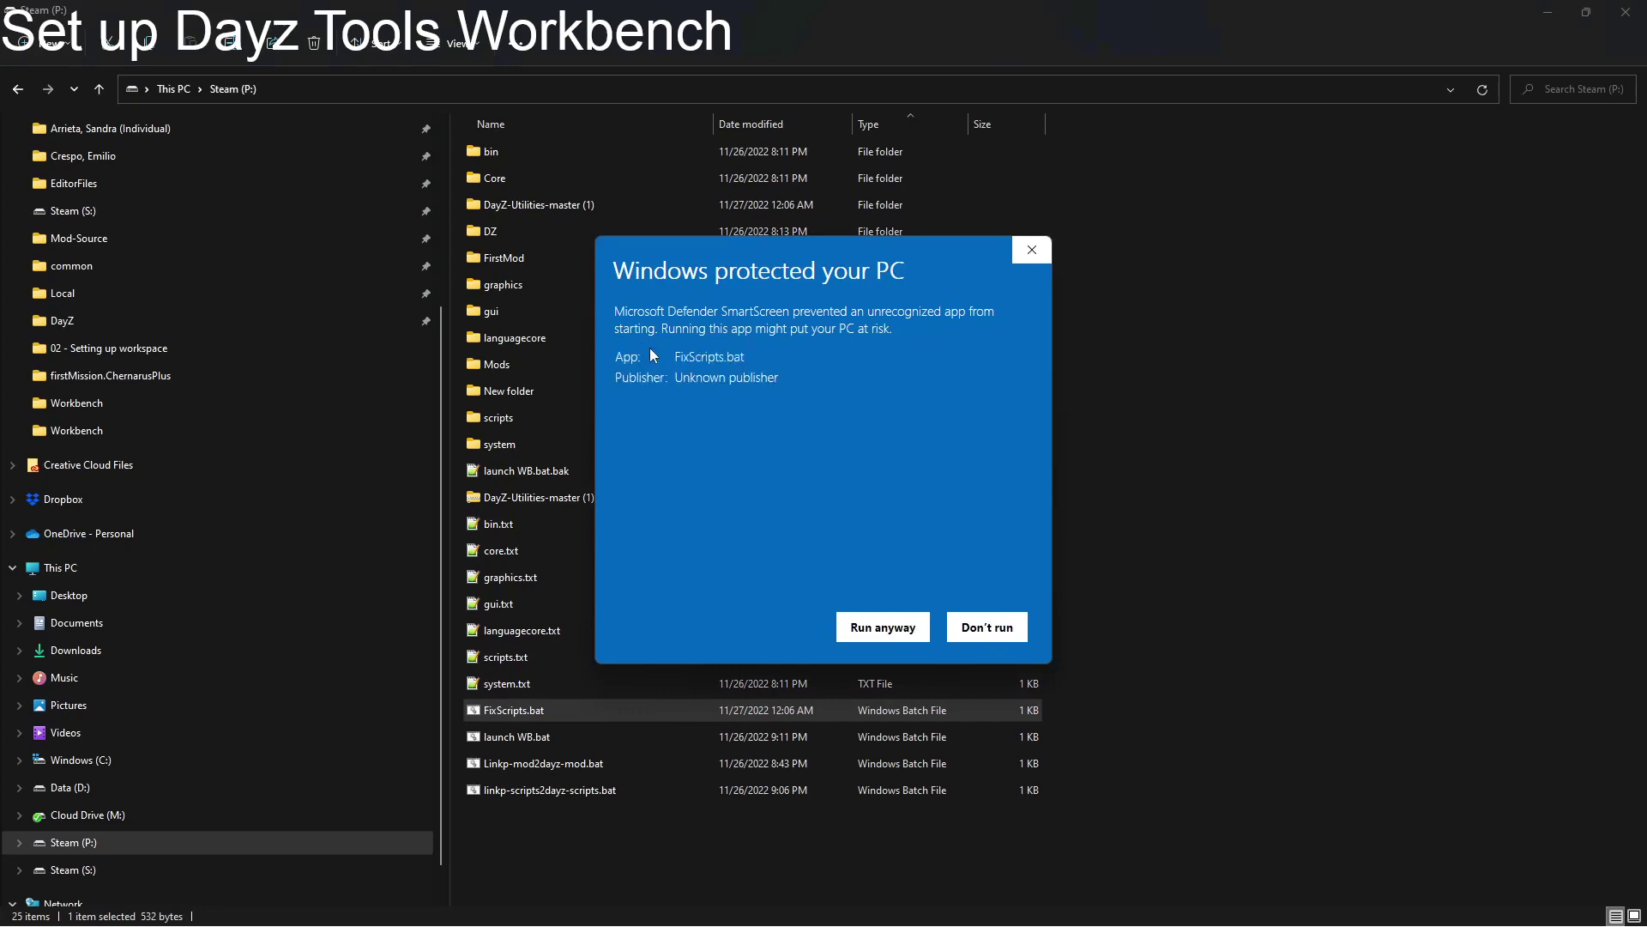
click(892, 627)
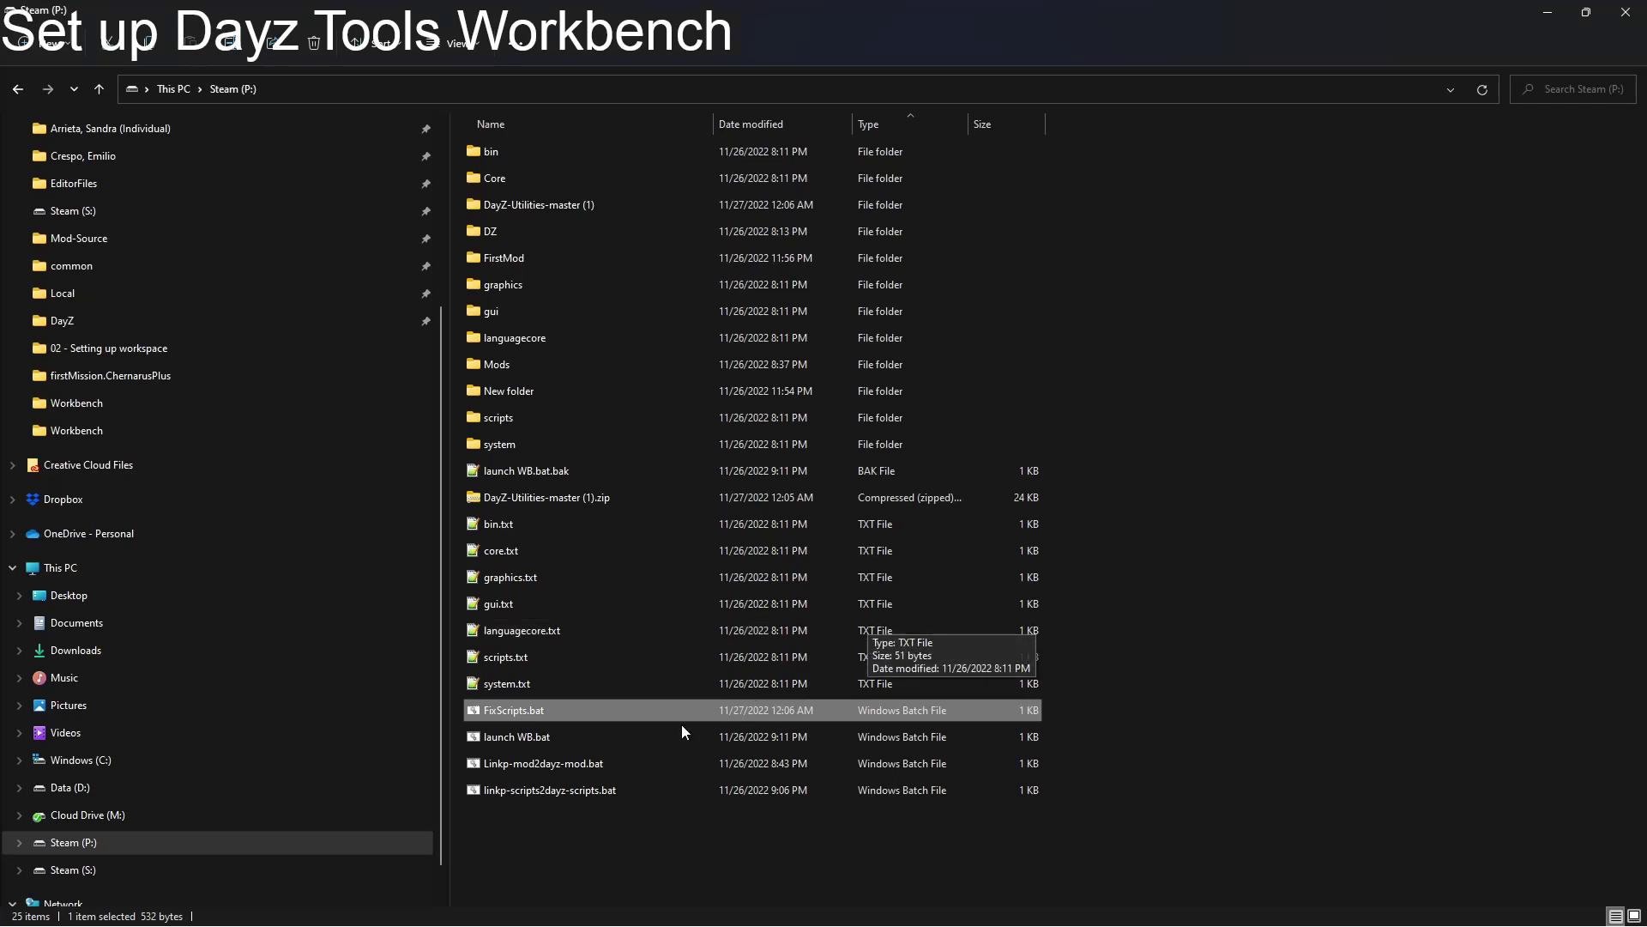
Step: Start Workbench with launch WB.bat from the P: drive and open the Script Editor
click(606, 735)
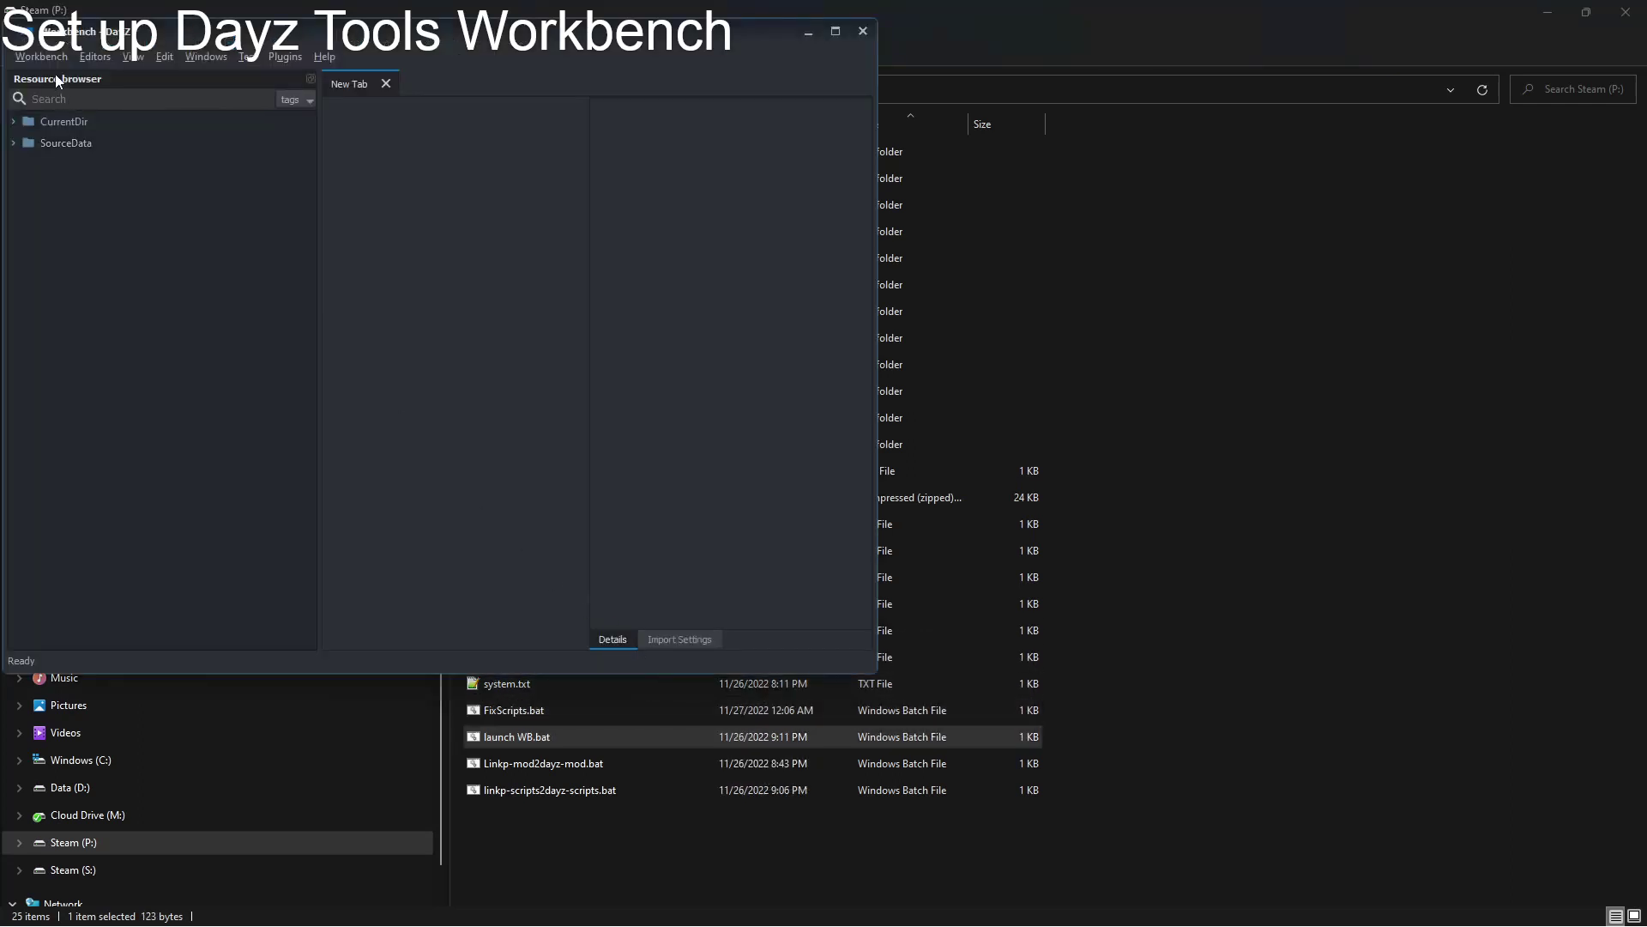
click(94, 57)
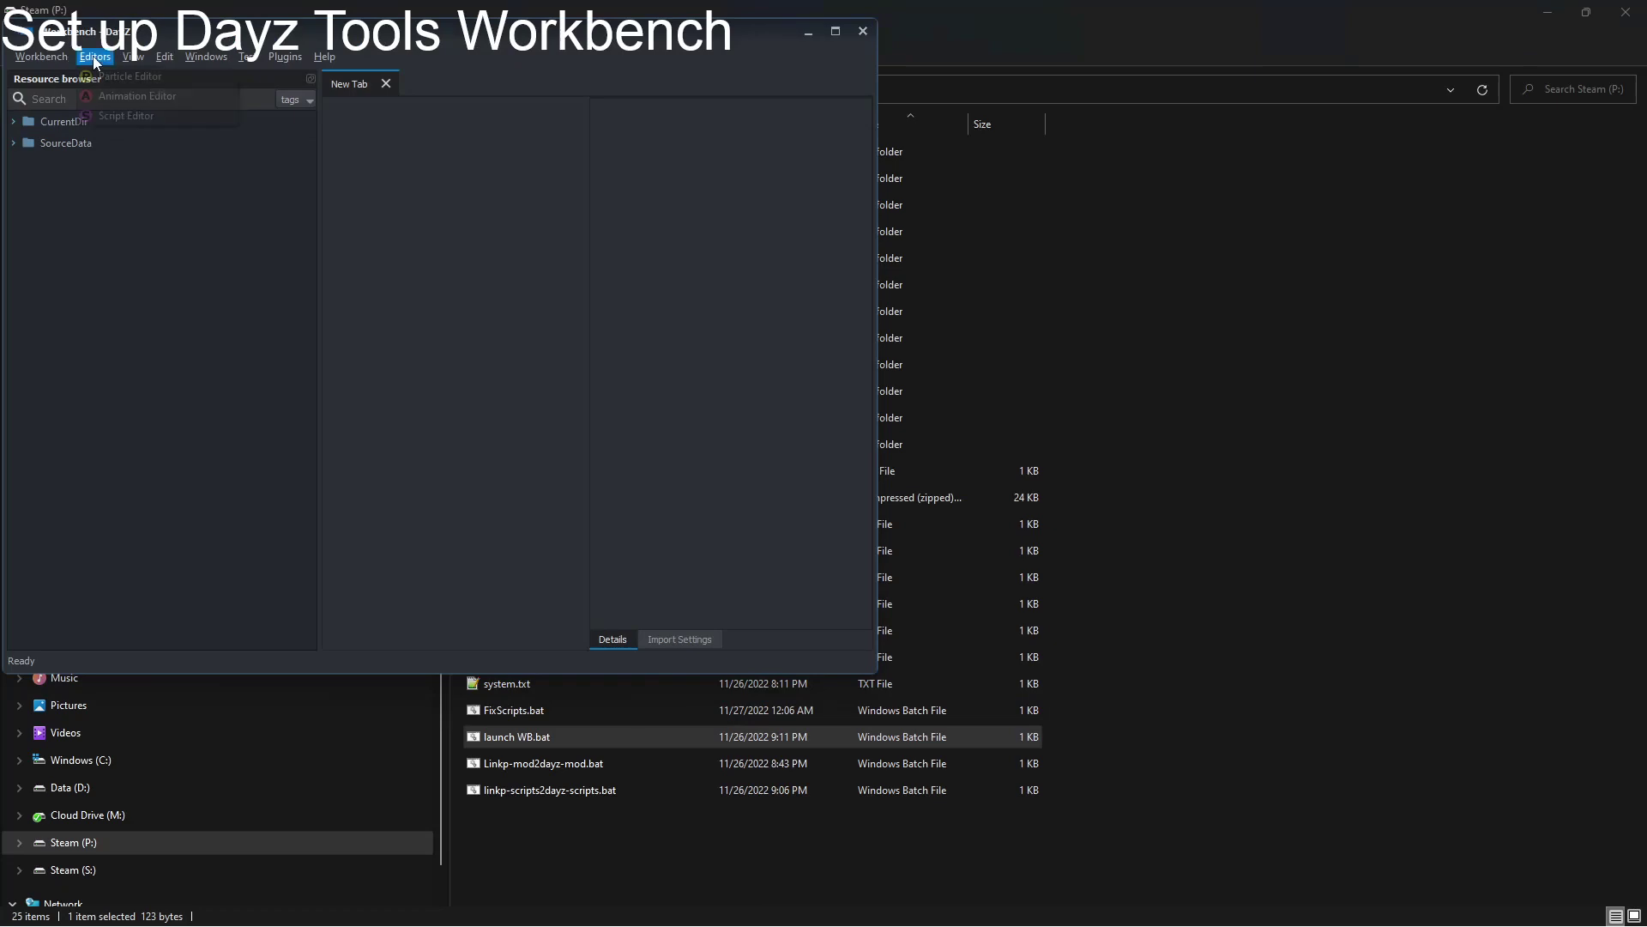
click(127, 112)
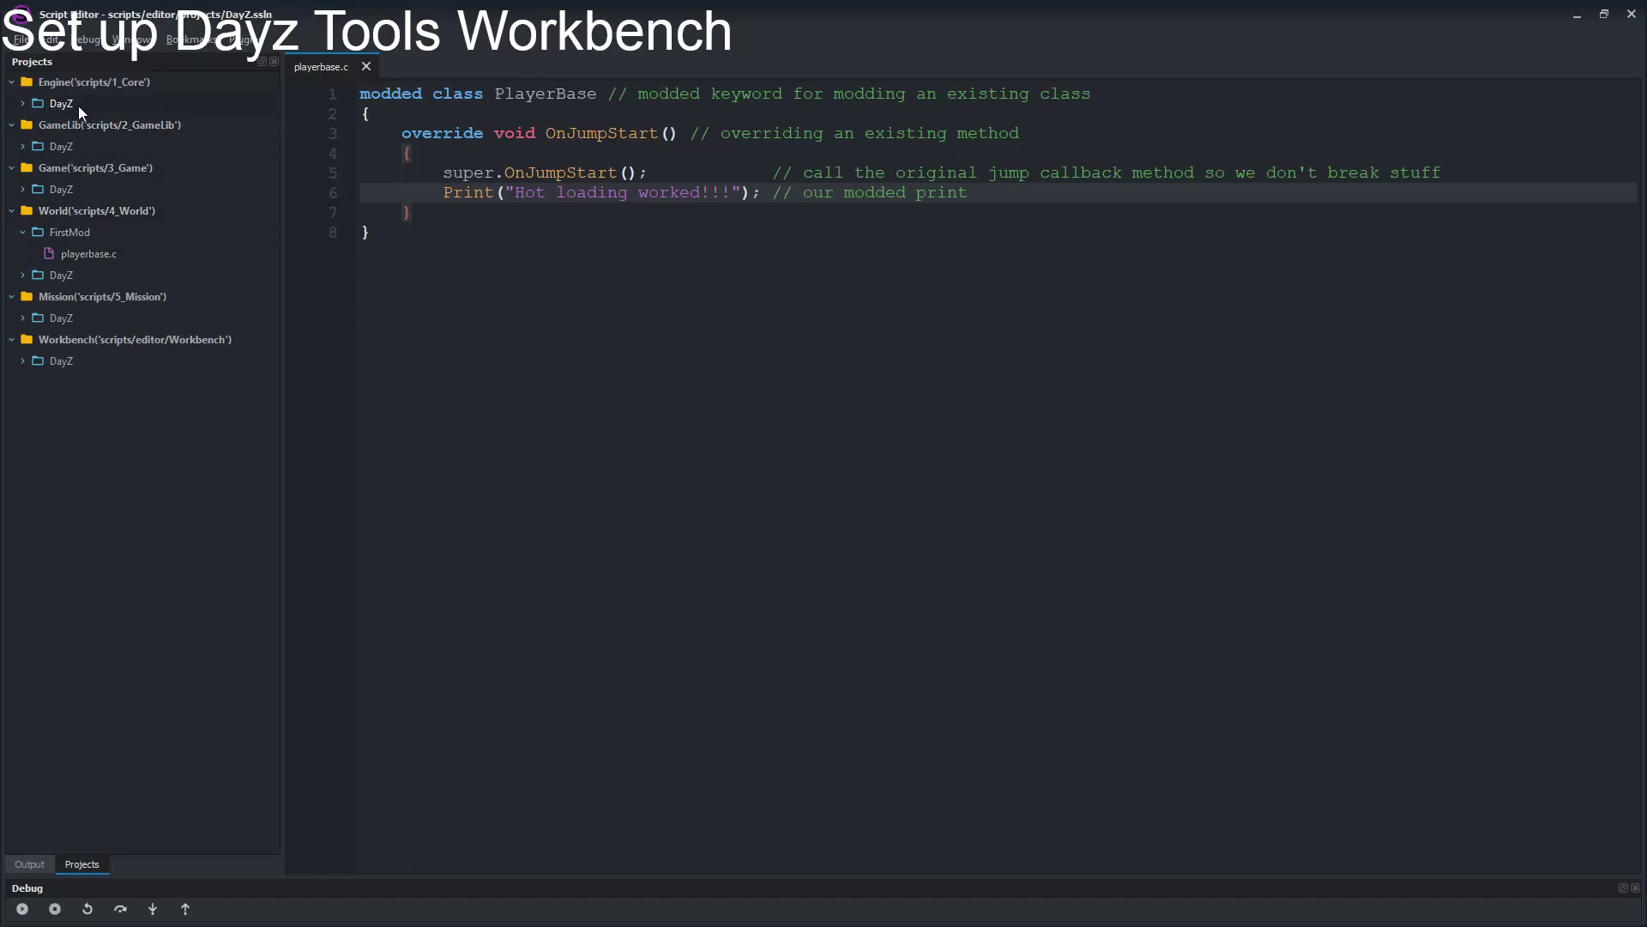
Step: Check the cleaned-up project tree by expanding and collapsing the GameLib DayZ folder and the World FirstMod folder
click(23, 146)
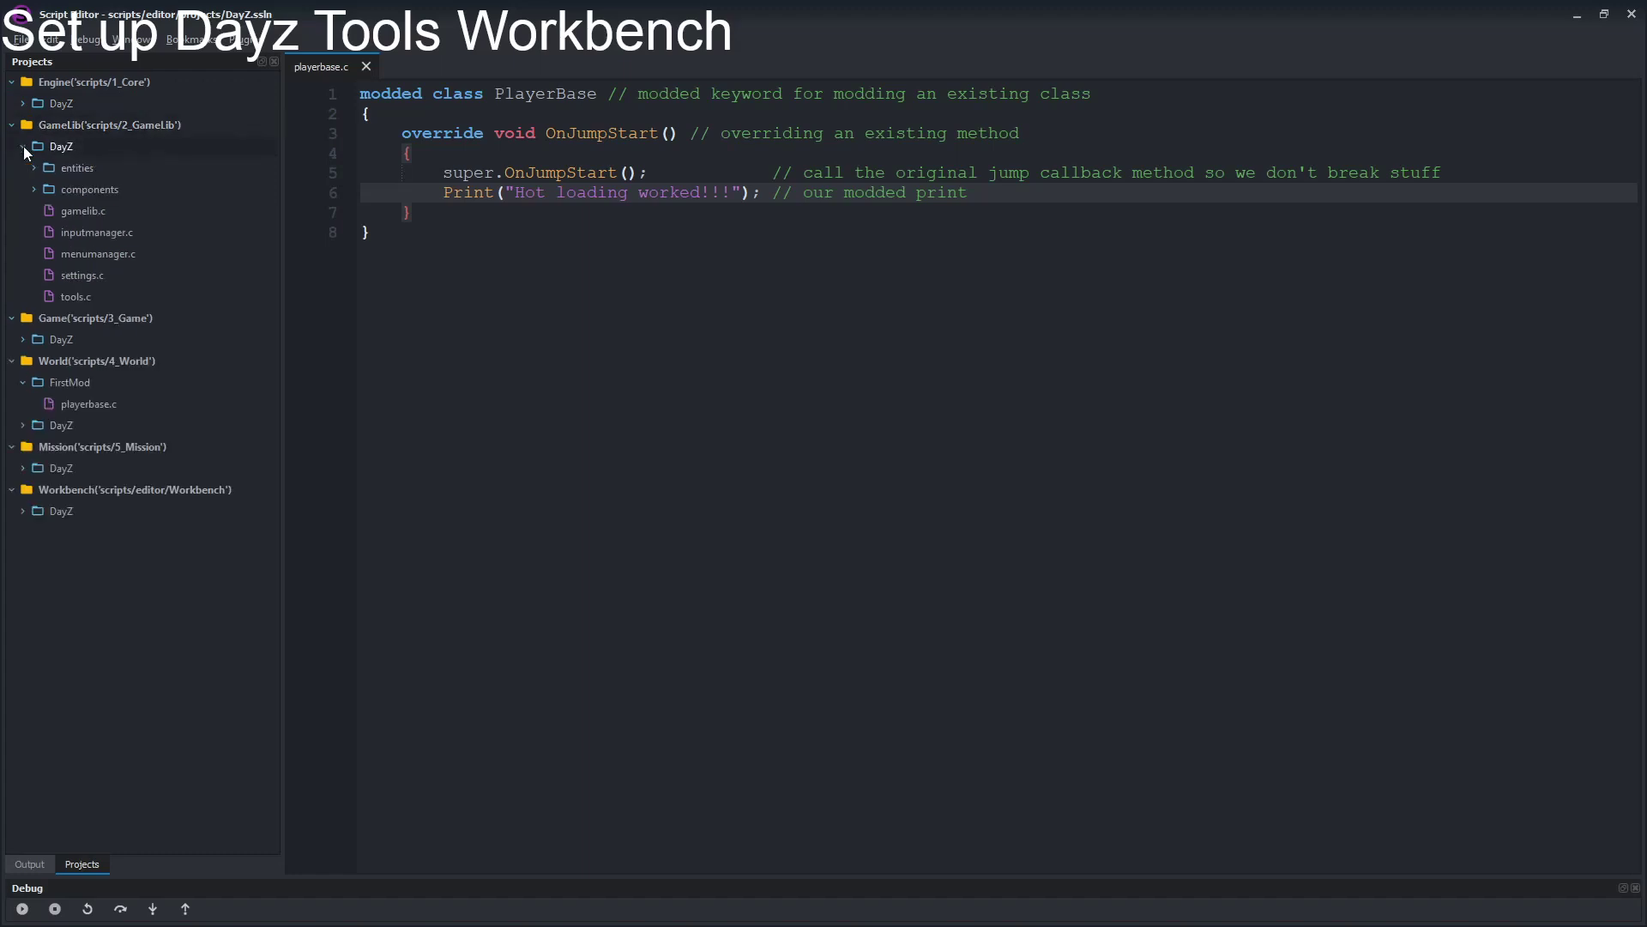
click(23, 145)
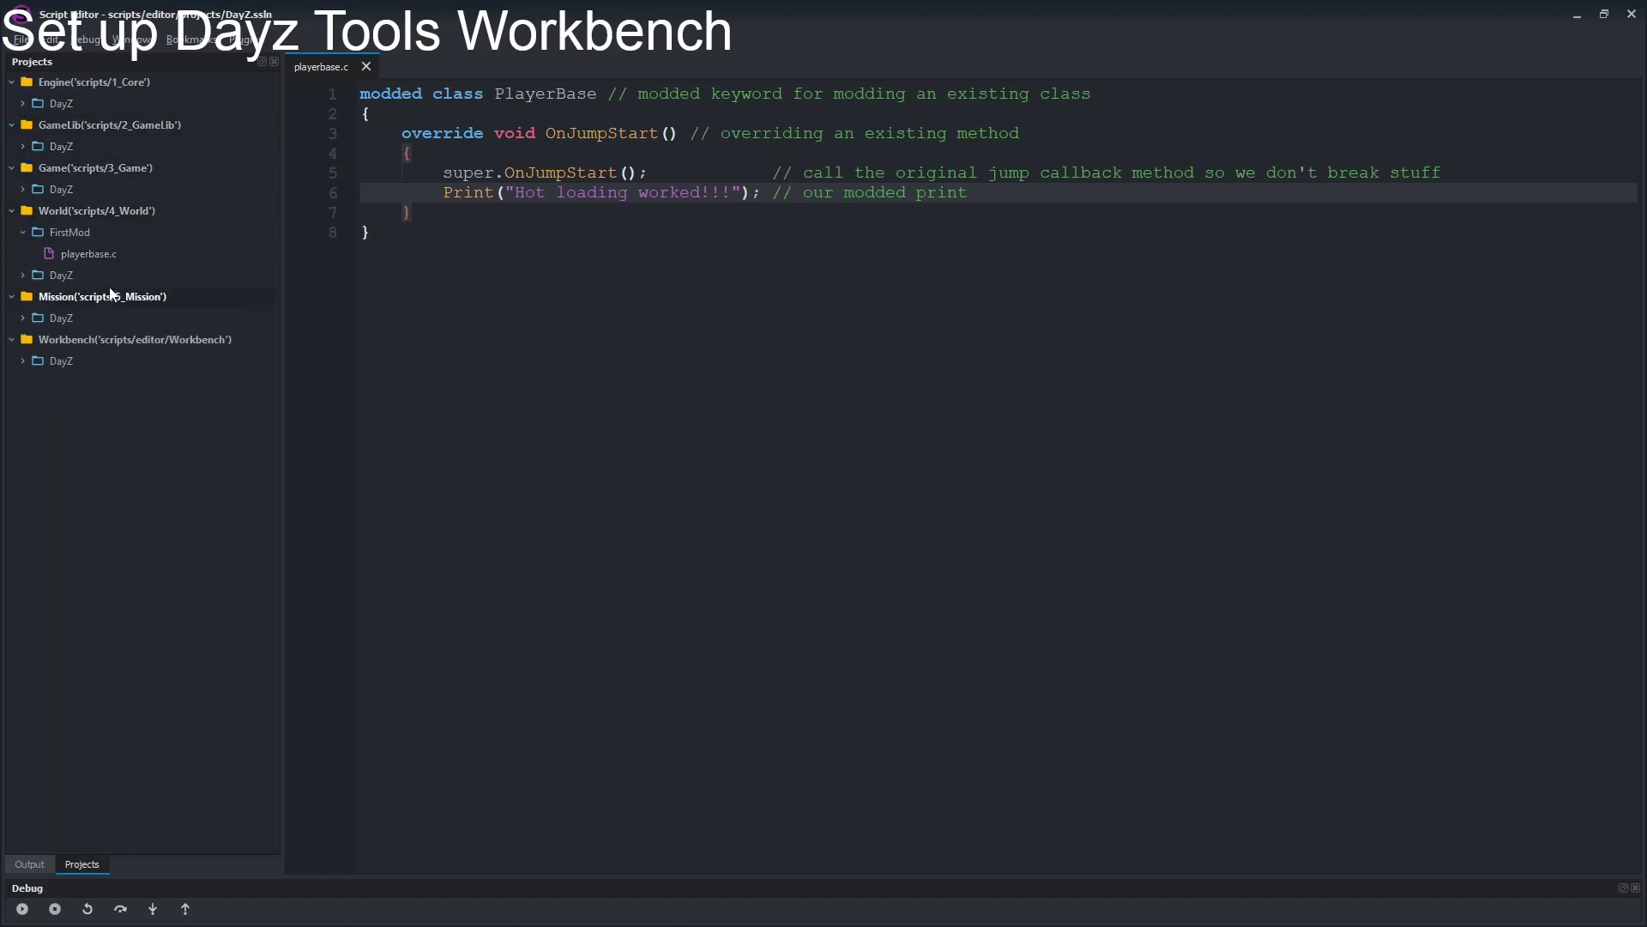
click(24, 231)
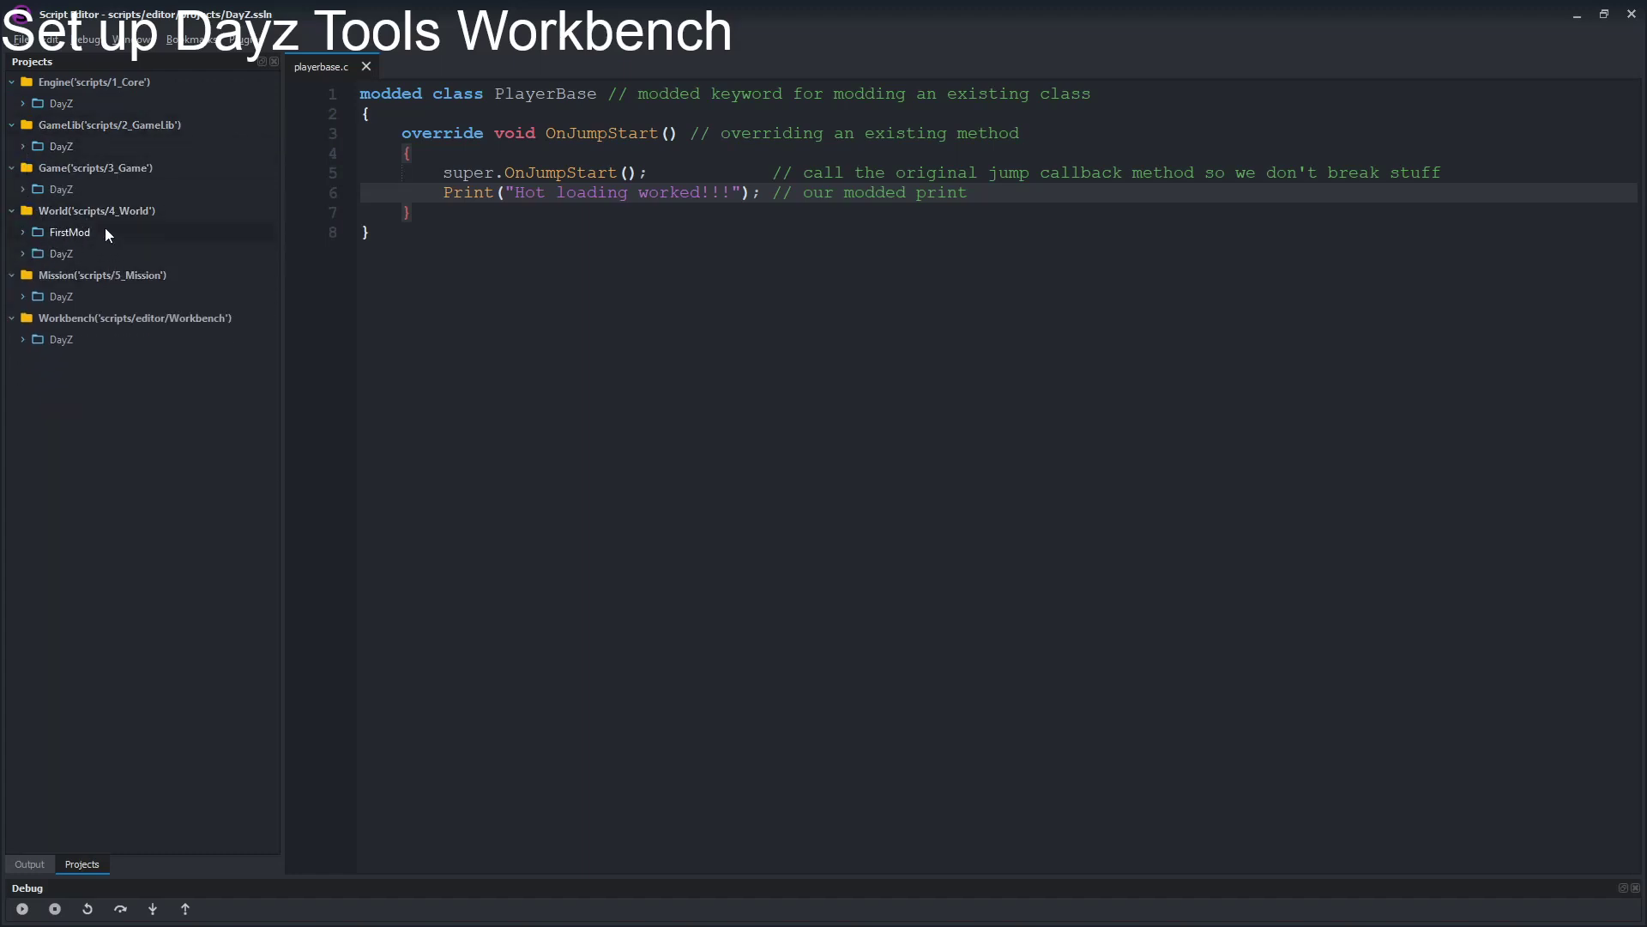
click(24, 231)
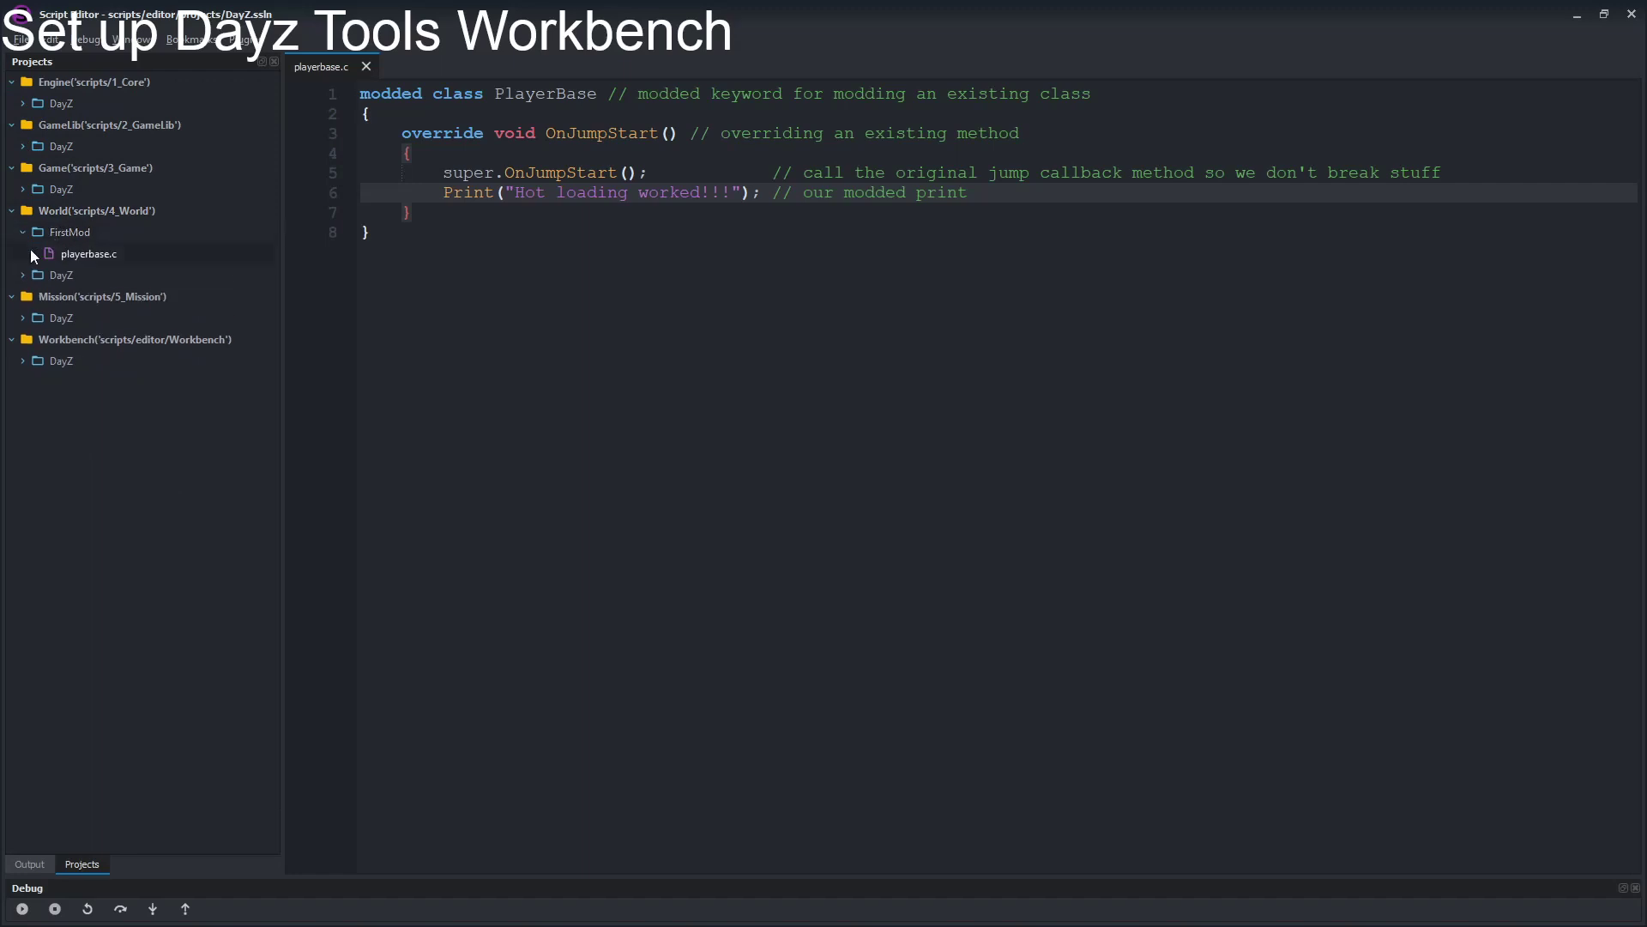